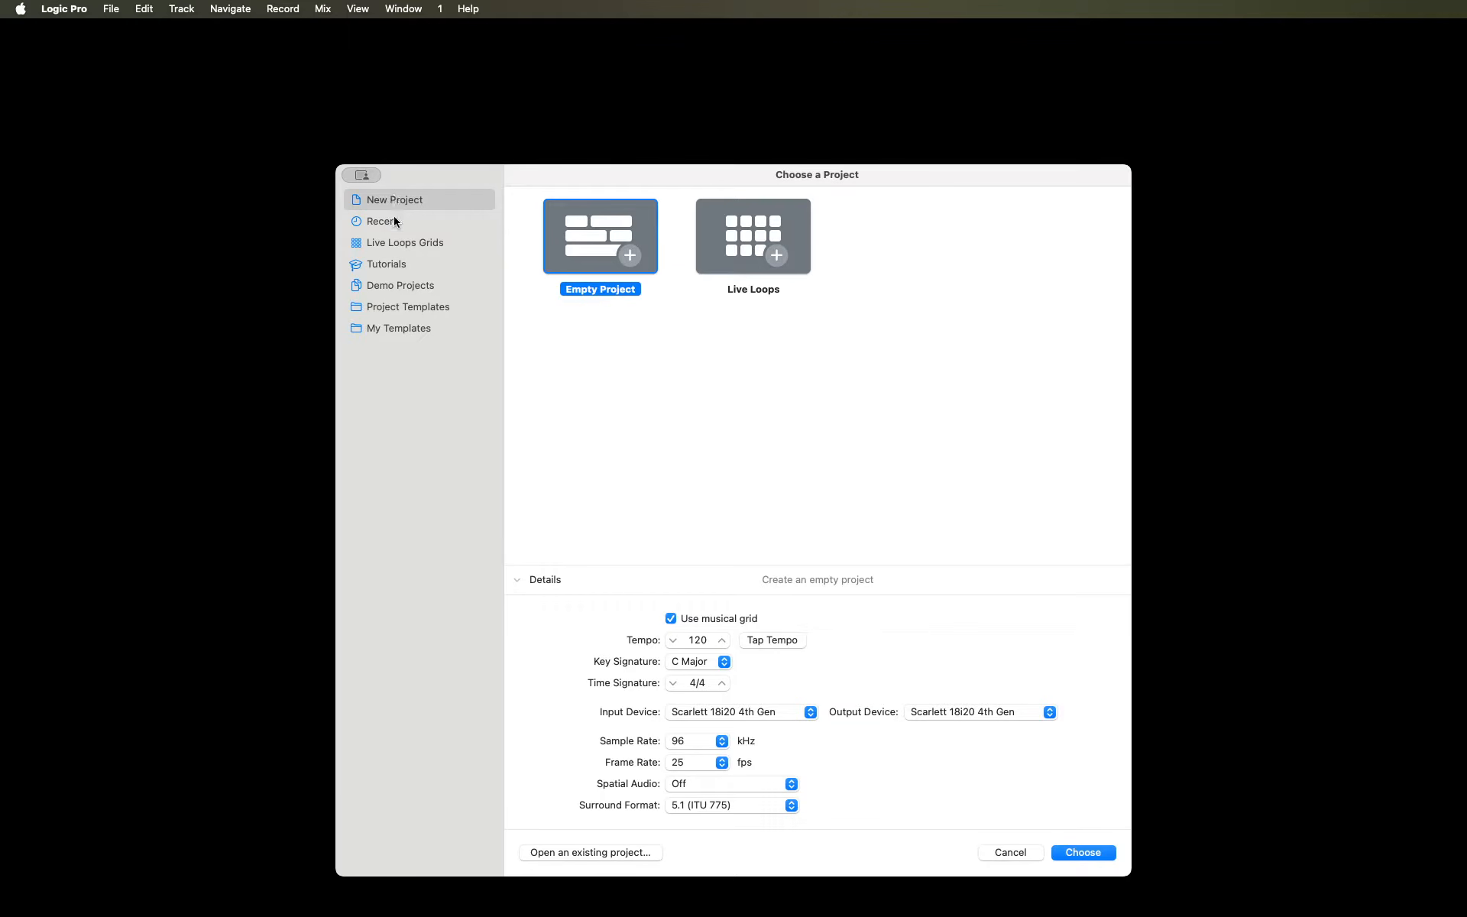
# - Browse the project chooser's Recent, Live Loops Grids, Tutorials and Demo Projects categories, ending on Project Templates
pyautogui.click(395, 222)
pyautogui.click(395, 243)
pyautogui.click(393, 264)
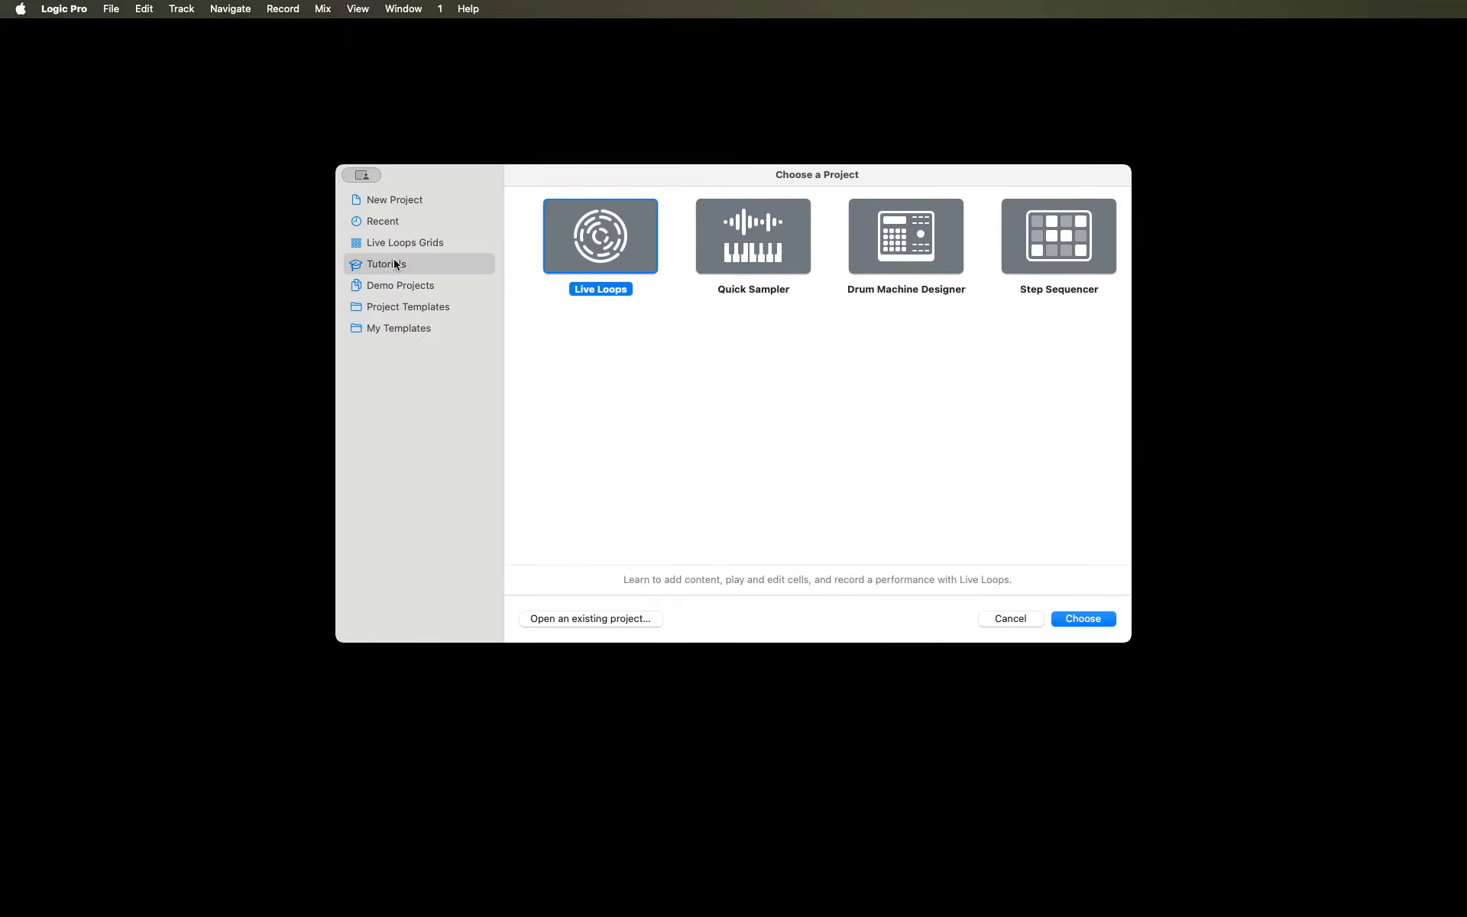
pyautogui.click(396, 286)
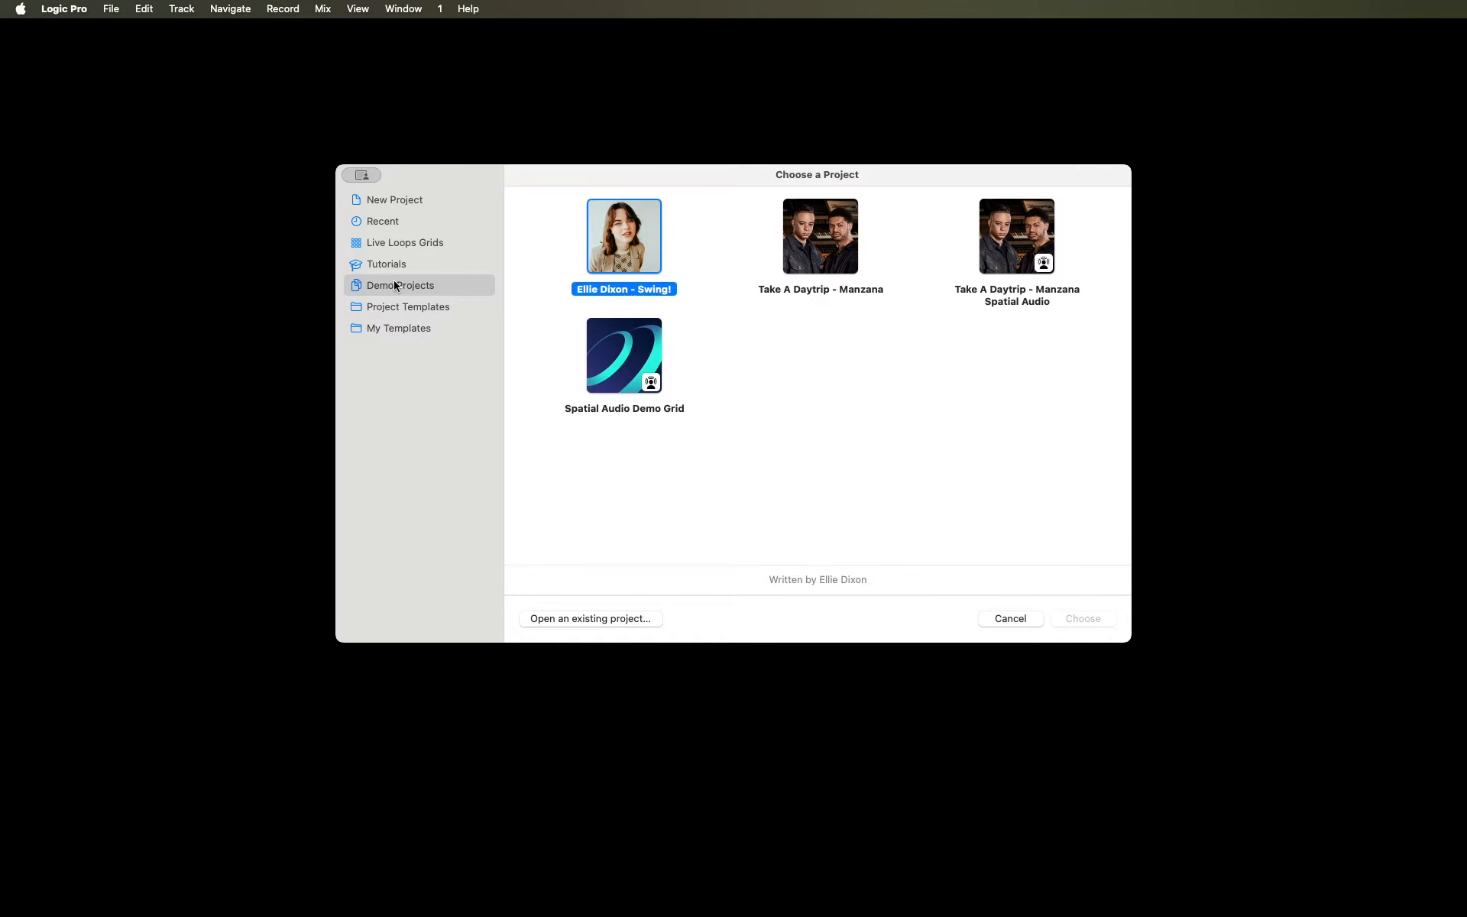
pyautogui.click(396, 307)
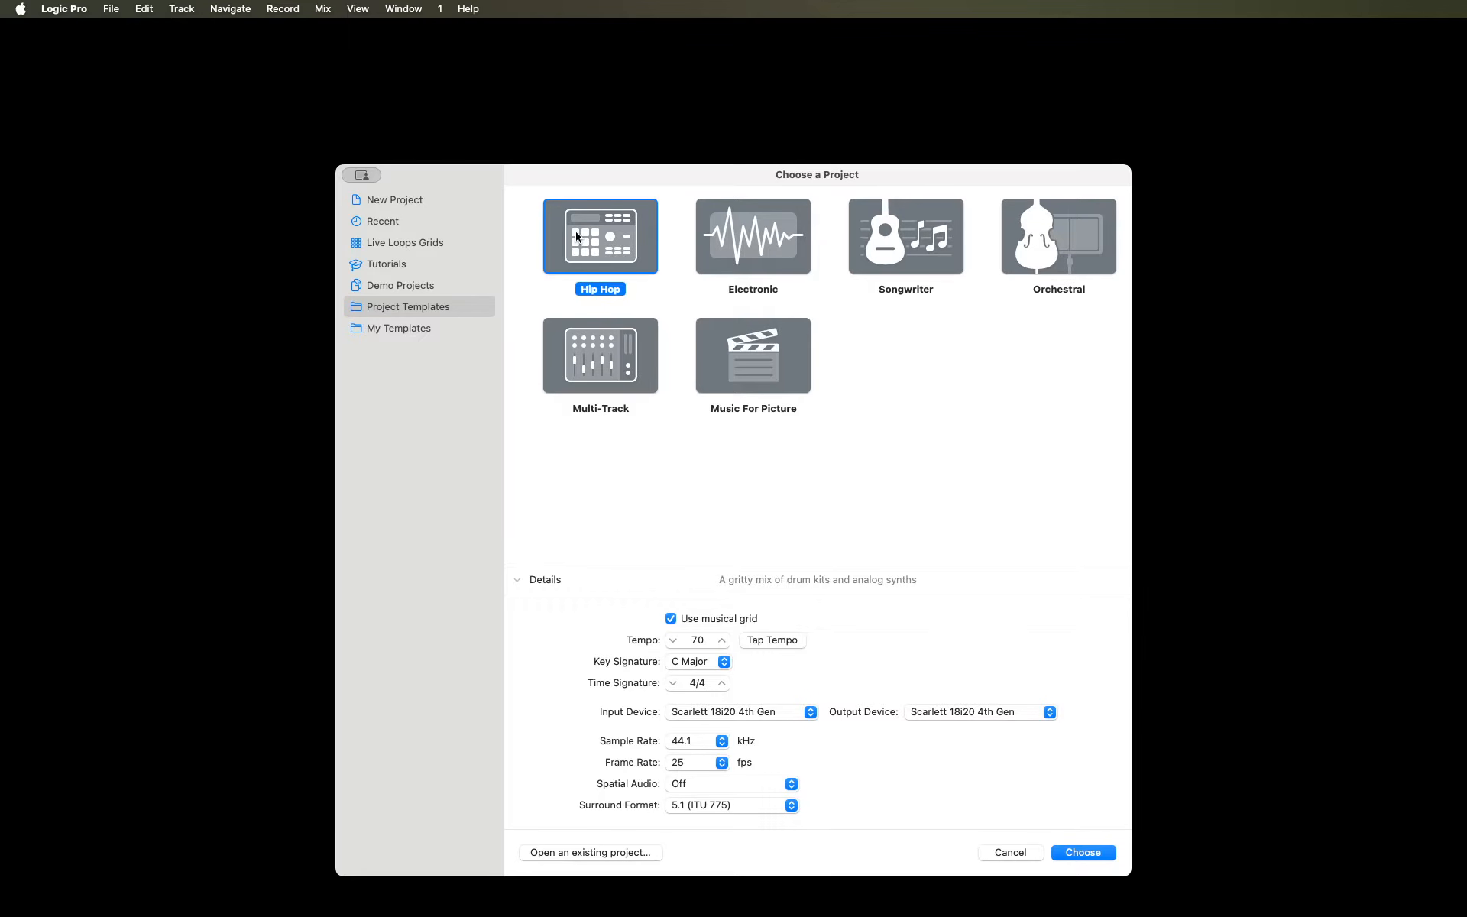
# - Compare the Electronic, Orchestral, Multi-Track and Music For Picture project templates, and select the Songwriter template
pyautogui.click(729, 237)
pyautogui.click(883, 237)
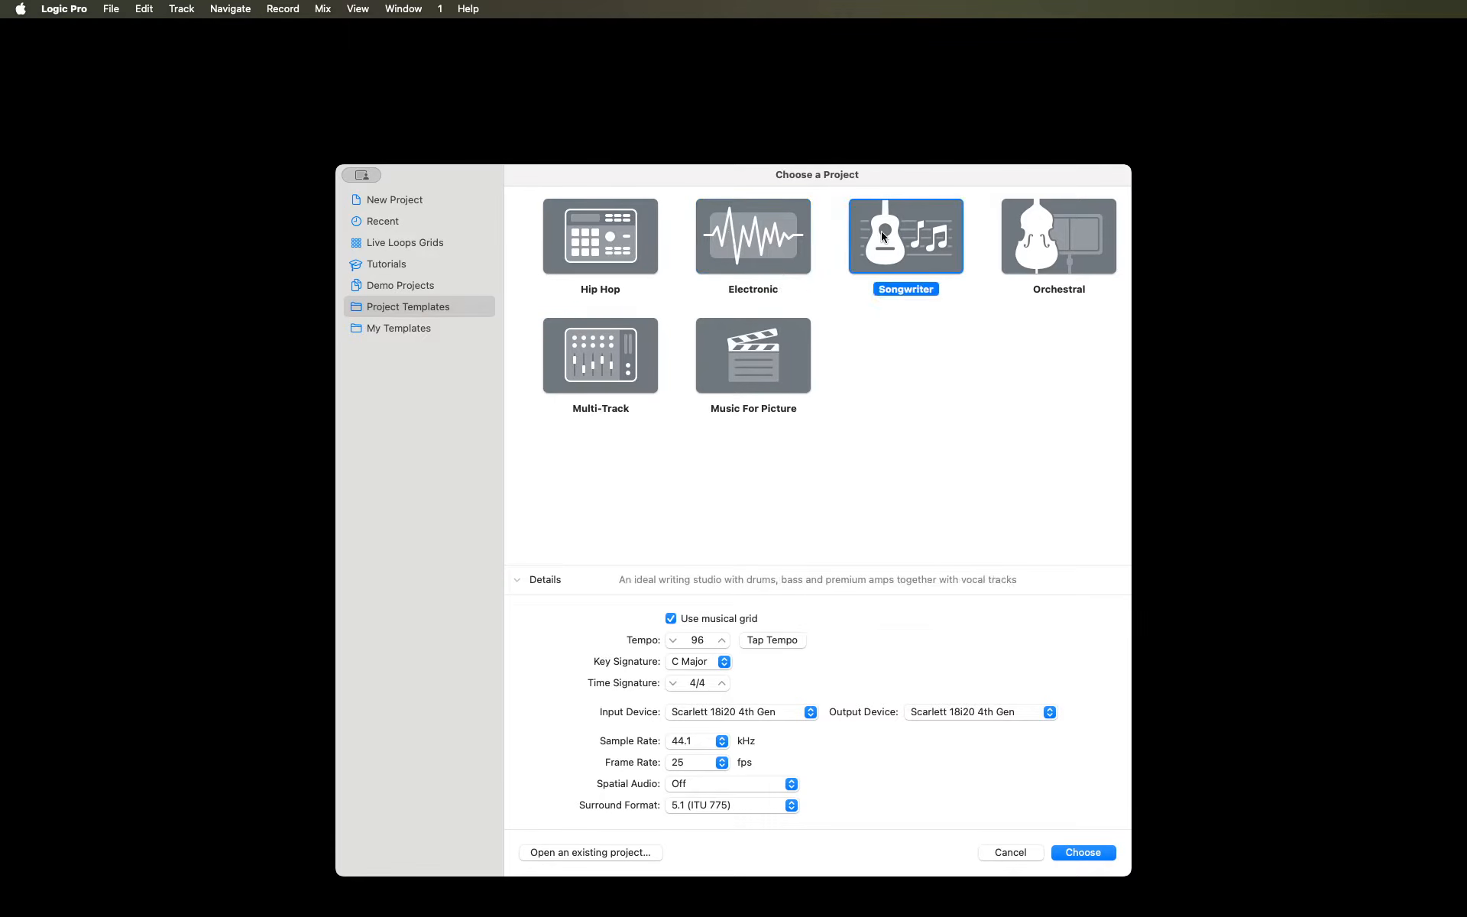
pyautogui.click(1034, 231)
pyautogui.click(575, 352)
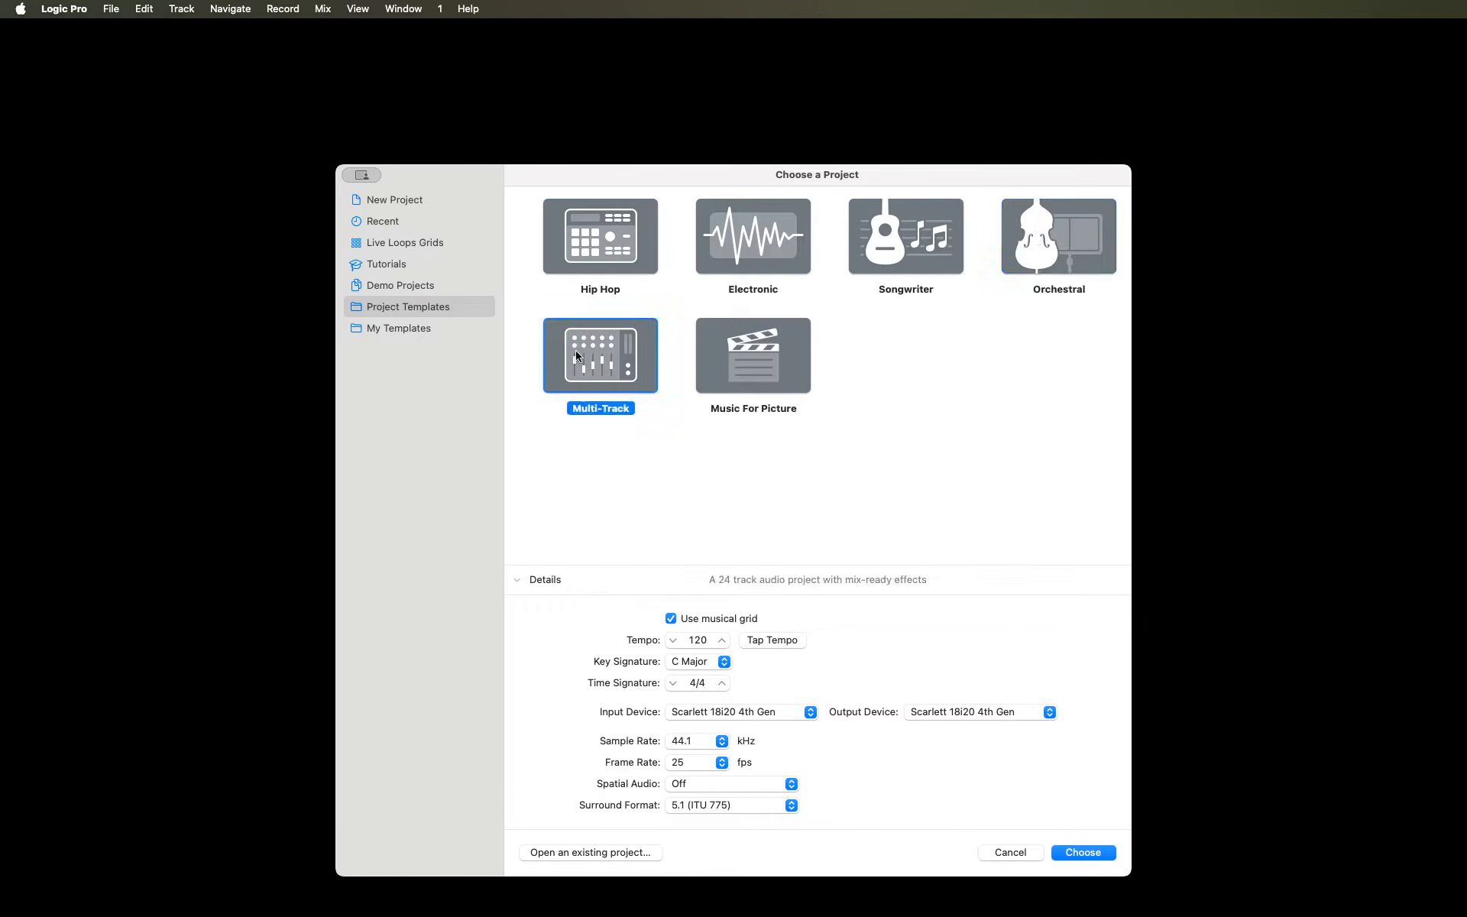
pyautogui.click(730, 355)
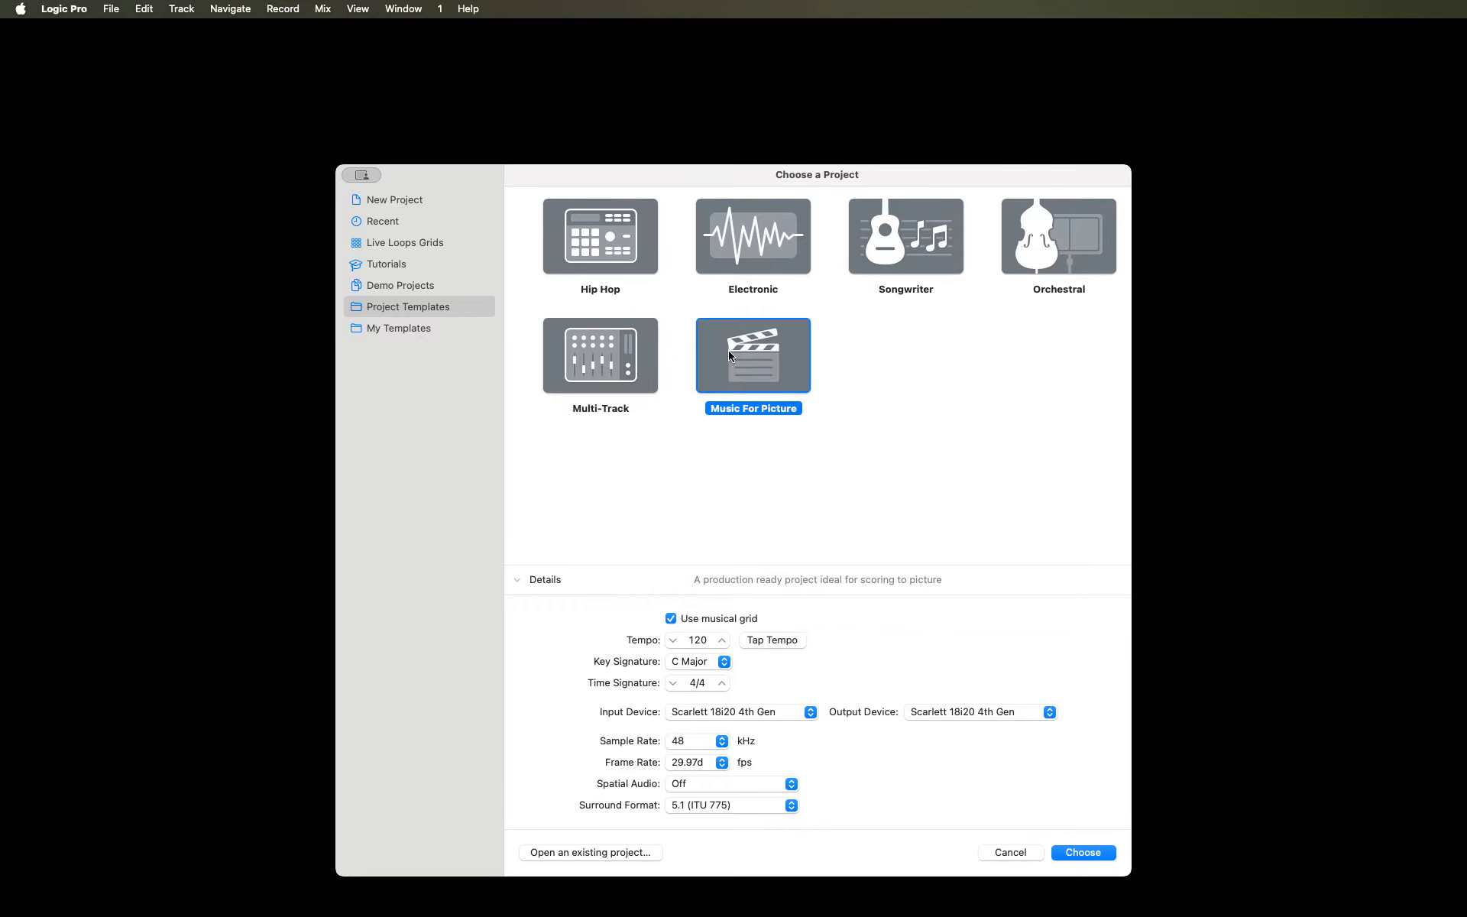
pyautogui.click(575, 350)
pyautogui.click(1058, 237)
pyautogui.click(883, 235)
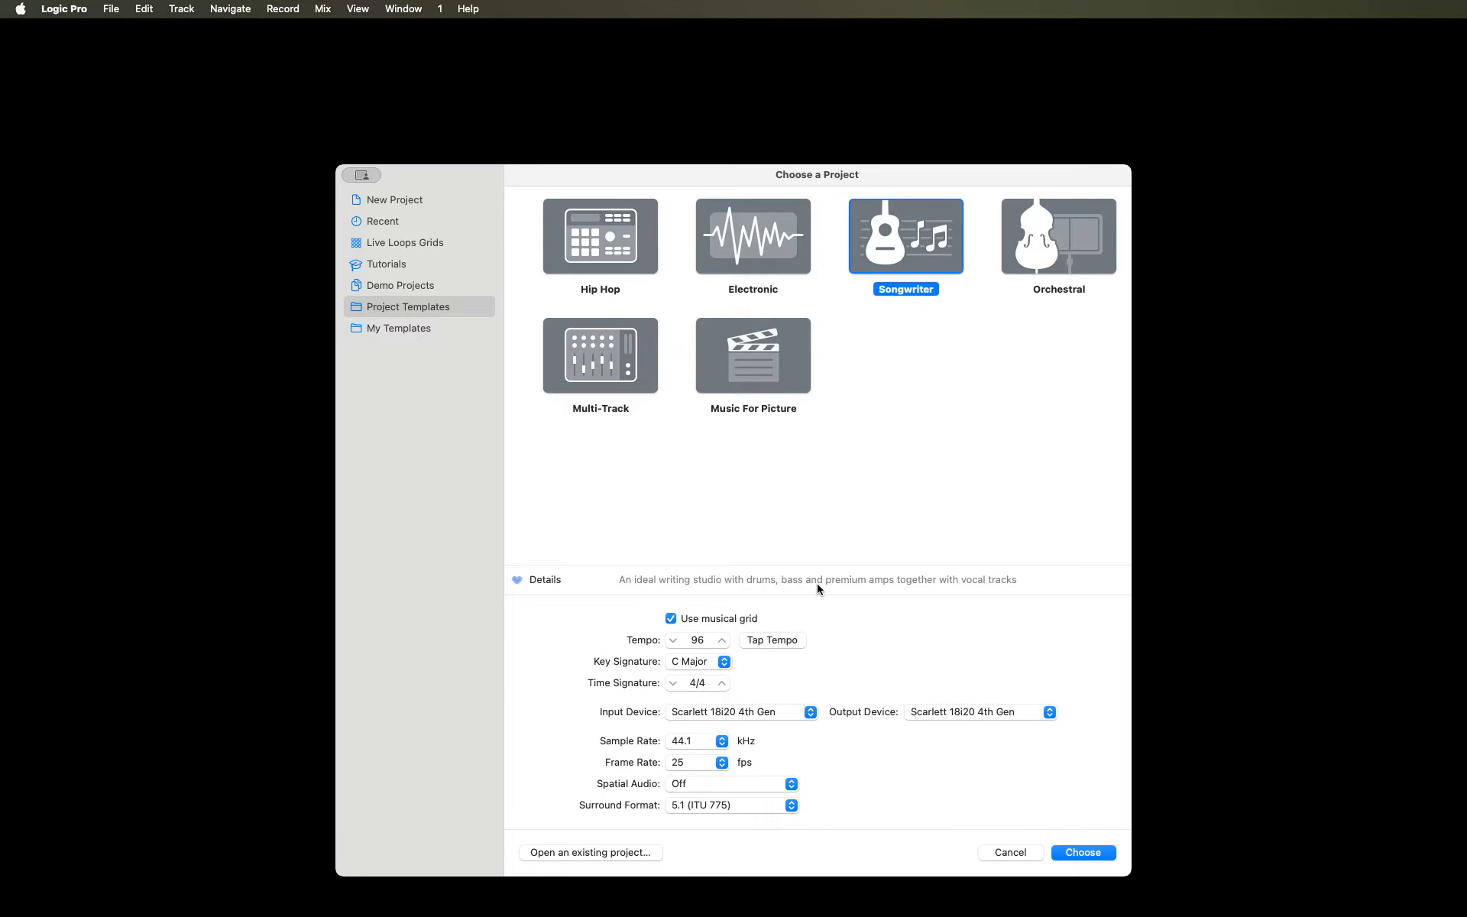
# - Go through the Songwriter template's tempo, key and time signature details and set the sample rate to 96 kHz
pyautogui.click(713, 624)
pyautogui.click(772, 643)
pyautogui.click(699, 667)
pyautogui.click(697, 683)
pyautogui.press('Tab')
pyautogui.press('Tab')
pyautogui.click(697, 742)
pyautogui.click(697, 743)
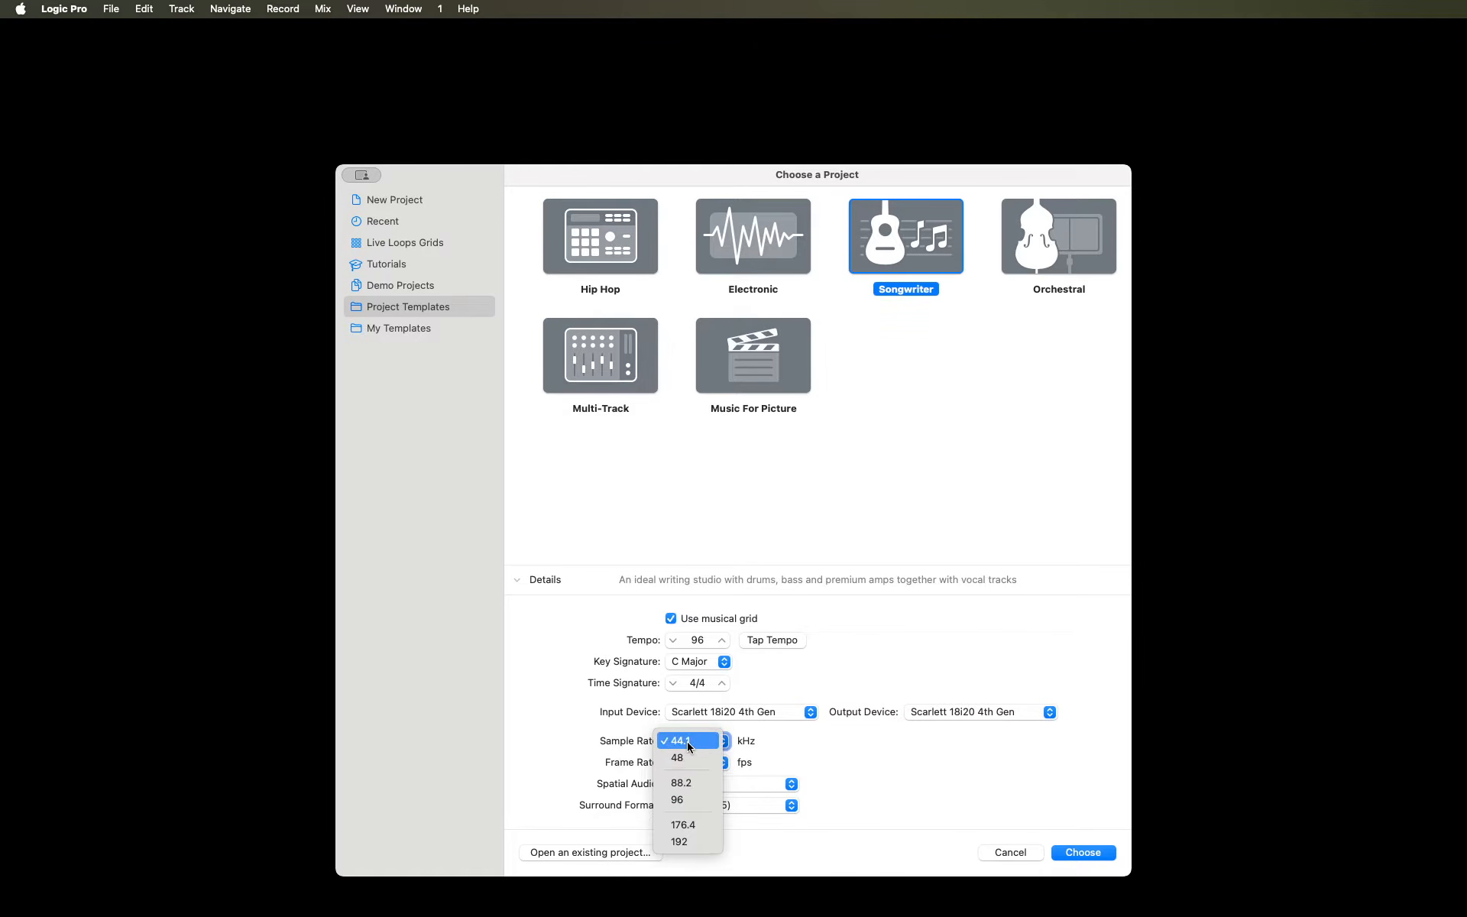
pyautogui.click(688, 800)
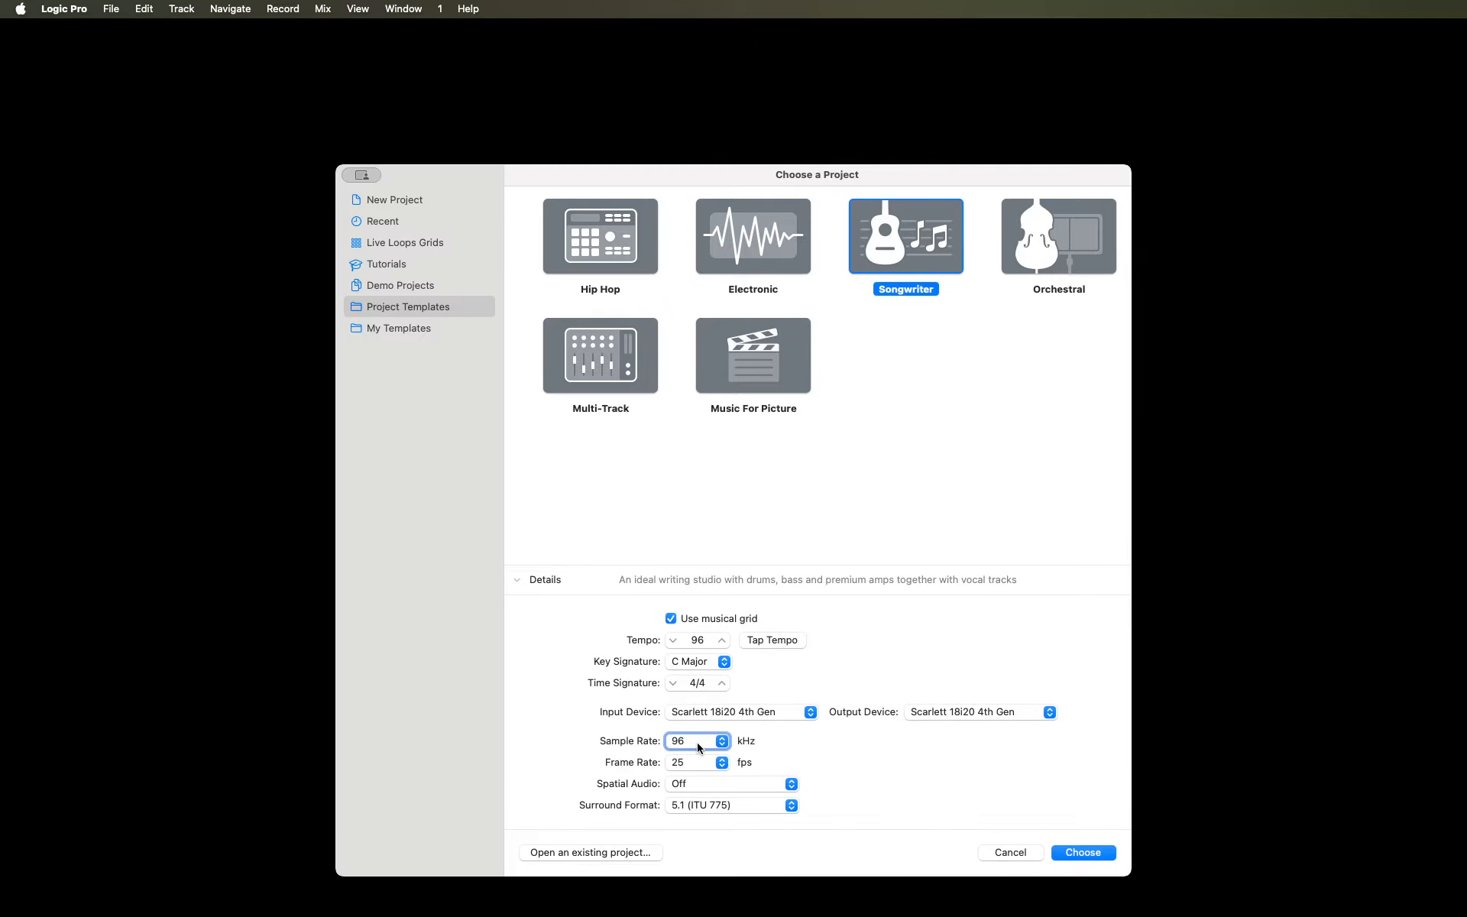
# - Go through the remaining project settings and create the project from the Songwriter template
pyautogui.press('Tab')
pyautogui.press('Tab')
pyautogui.press('Tab')
pyautogui.press('Tab')
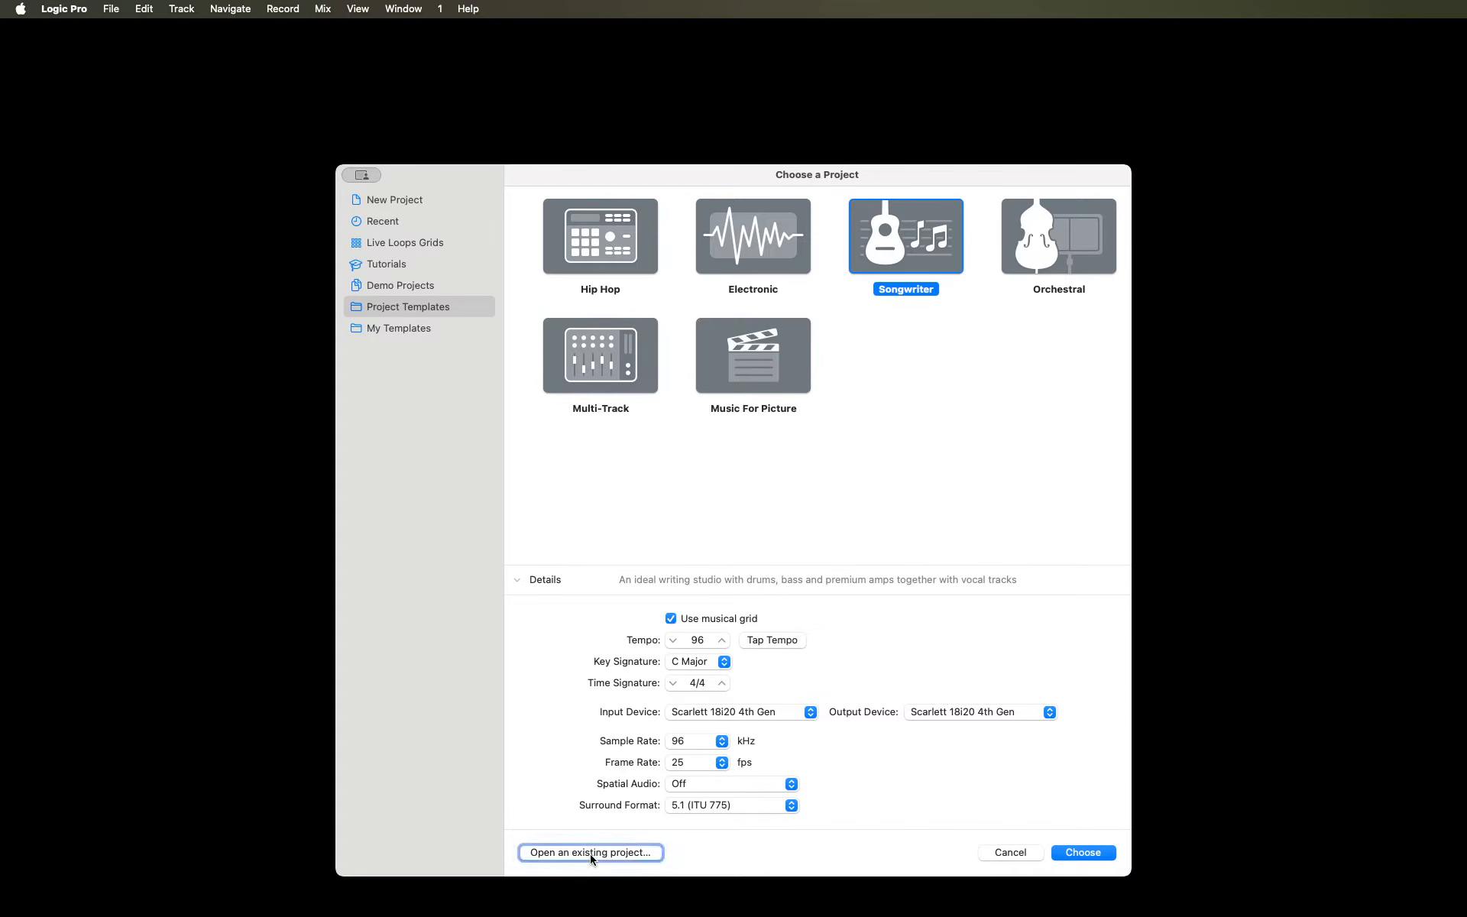
pyautogui.press('Tab')
pyautogui.click(1084, 853)
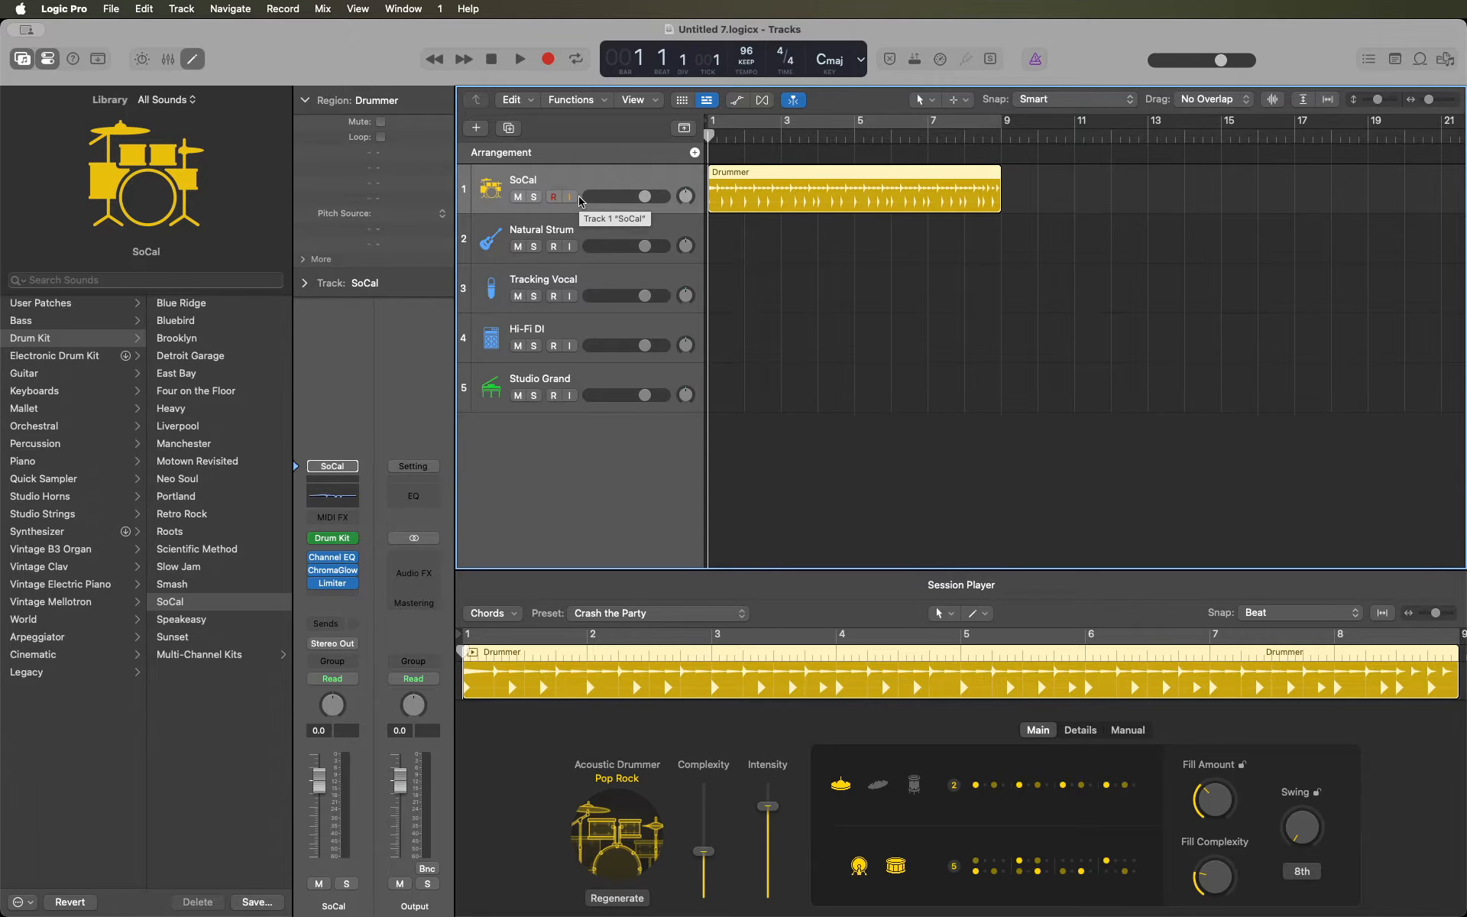
# - Play the Drummer region on the SoCal track from the project start and stop playback
pyautogui.hotkey('shift', '.')
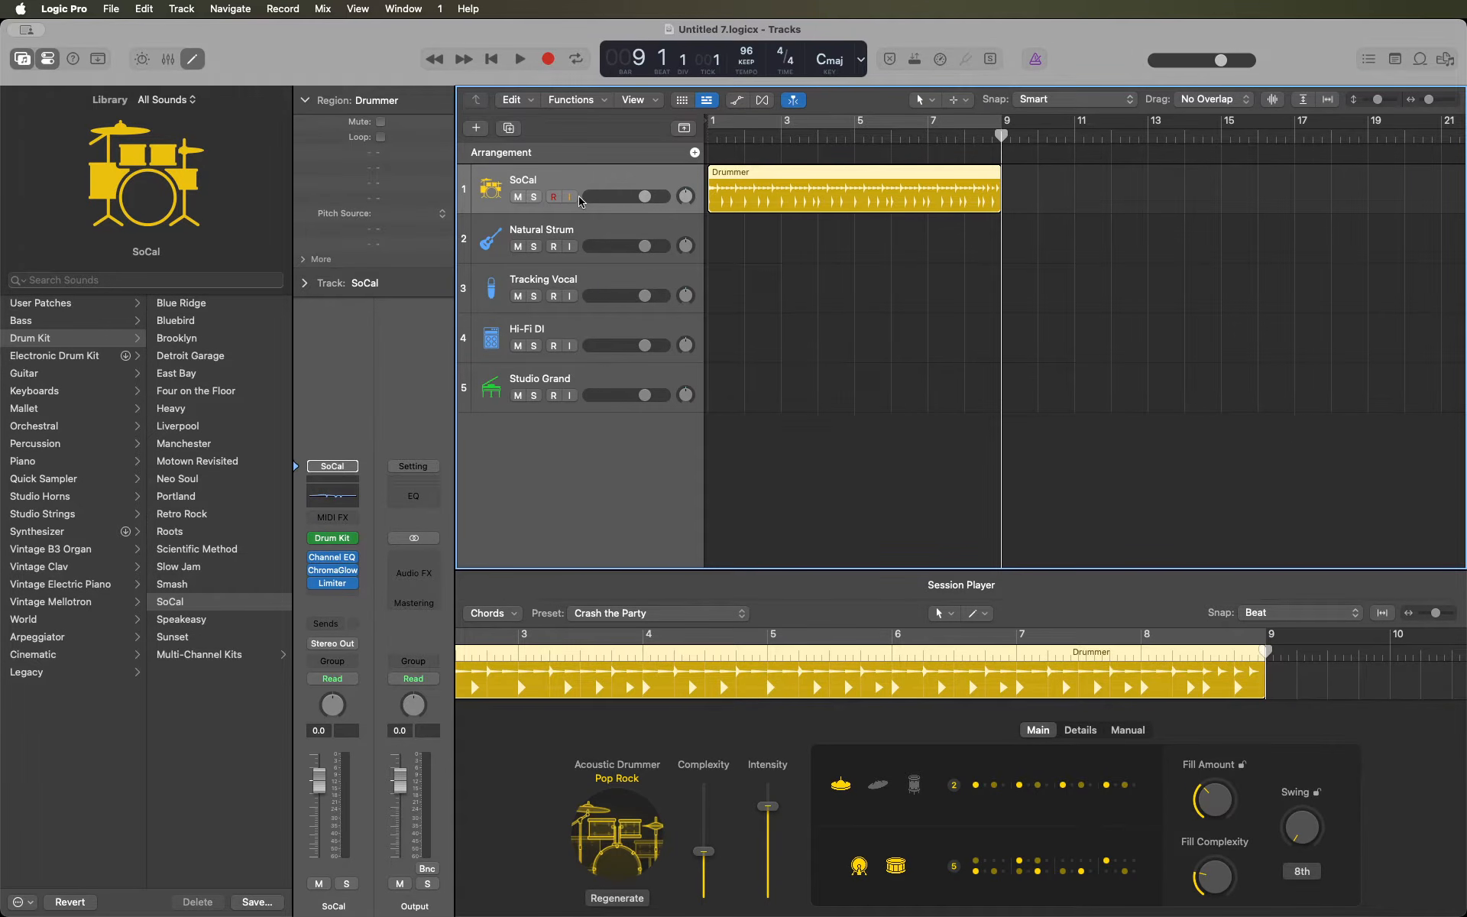
pyautogui.press('Return')
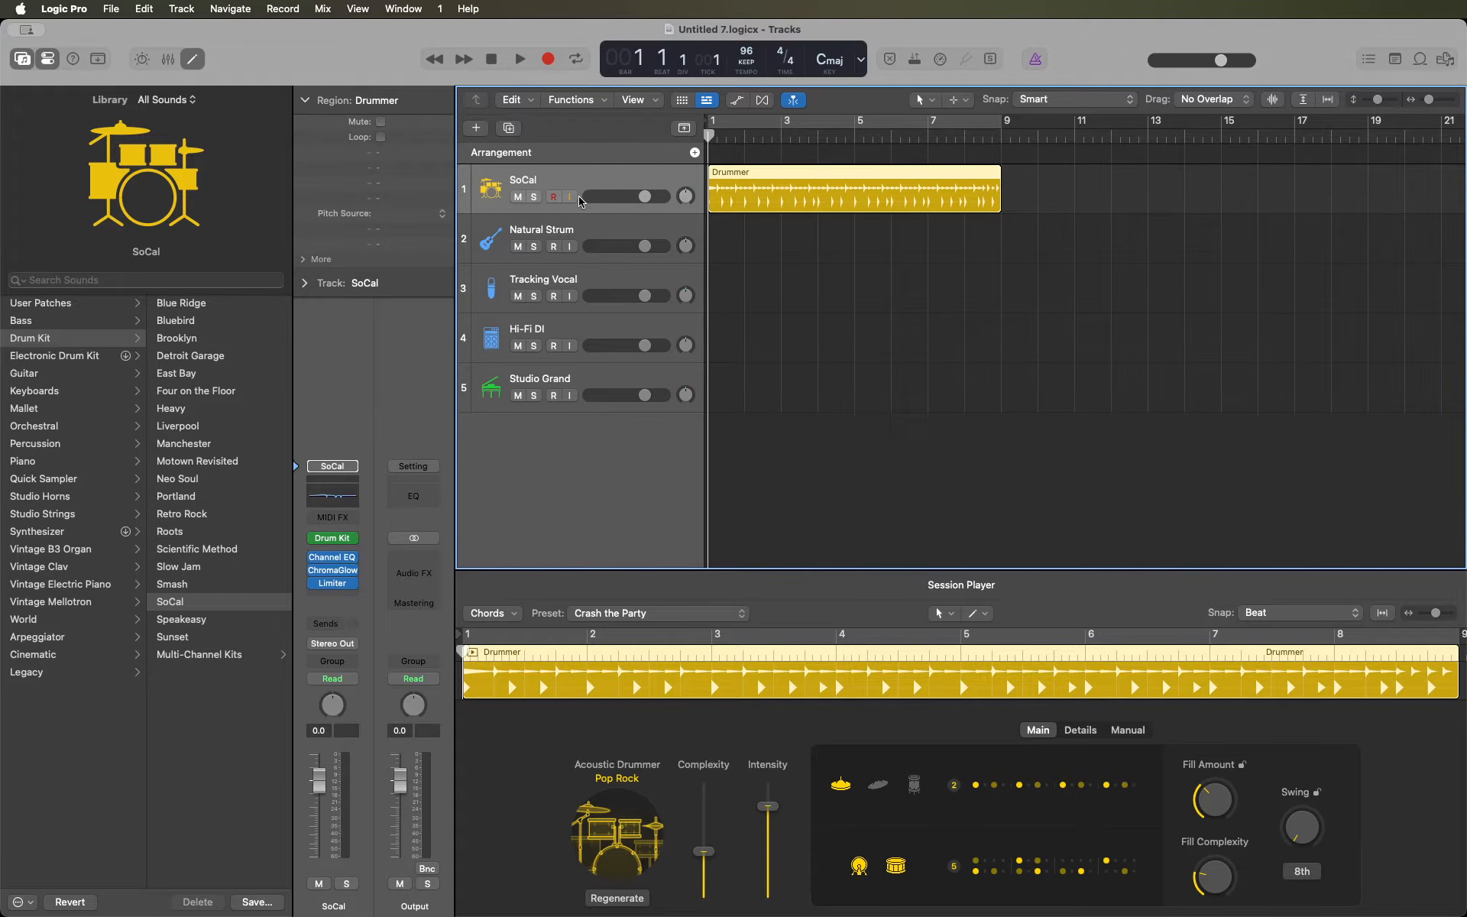
pyautogui.press('space')
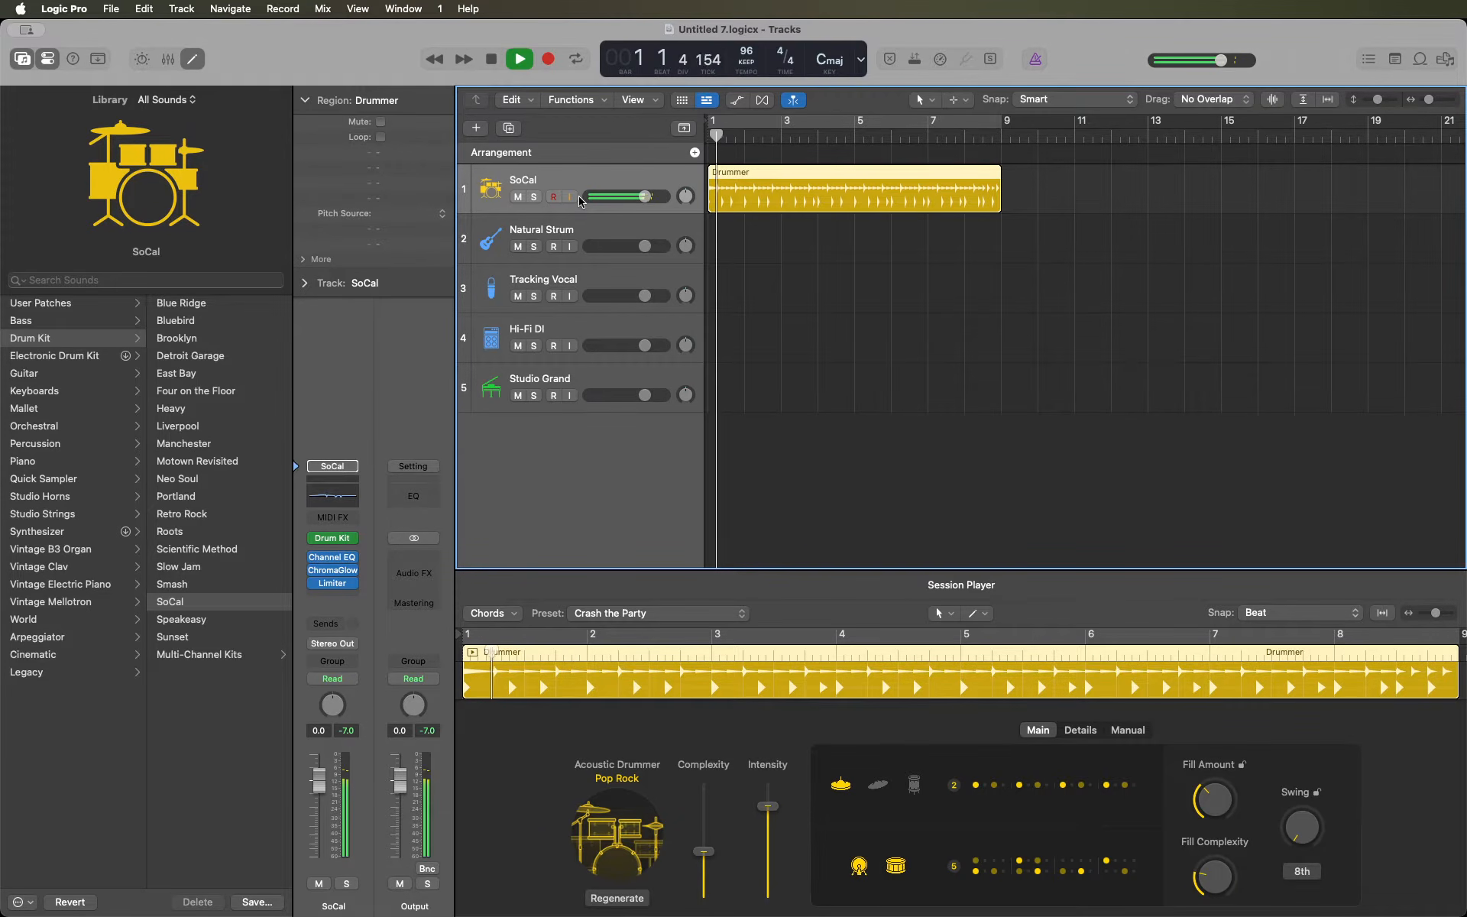
pyautogui.press('space')
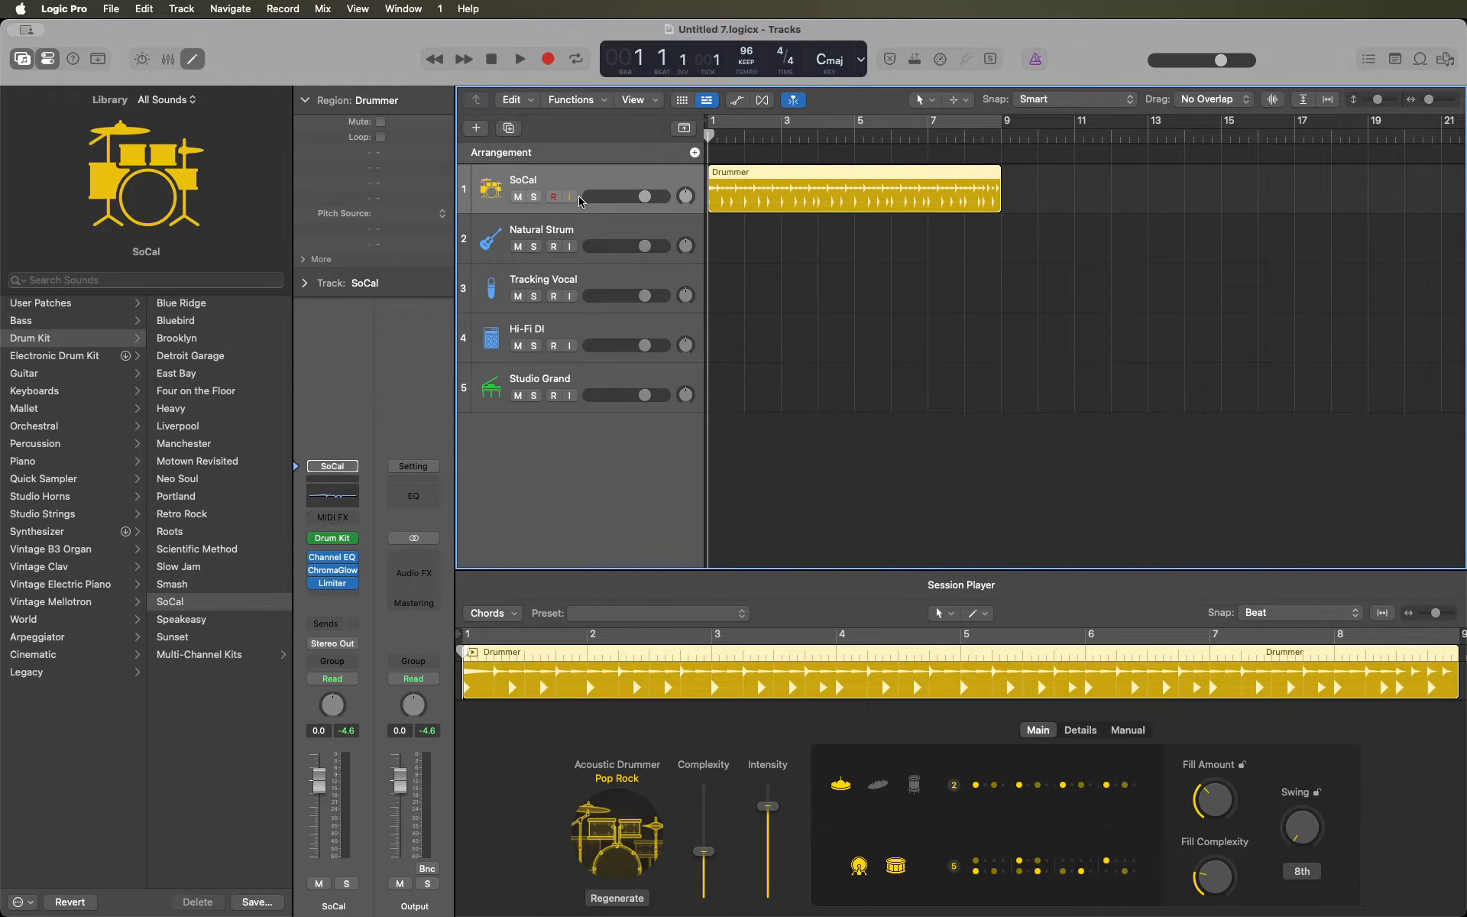
# - Examine the channel strips and patches of the Natural Strum, Tracking Vocal and Hi-Fi DI tracks
pyautogui.click(580, 250)
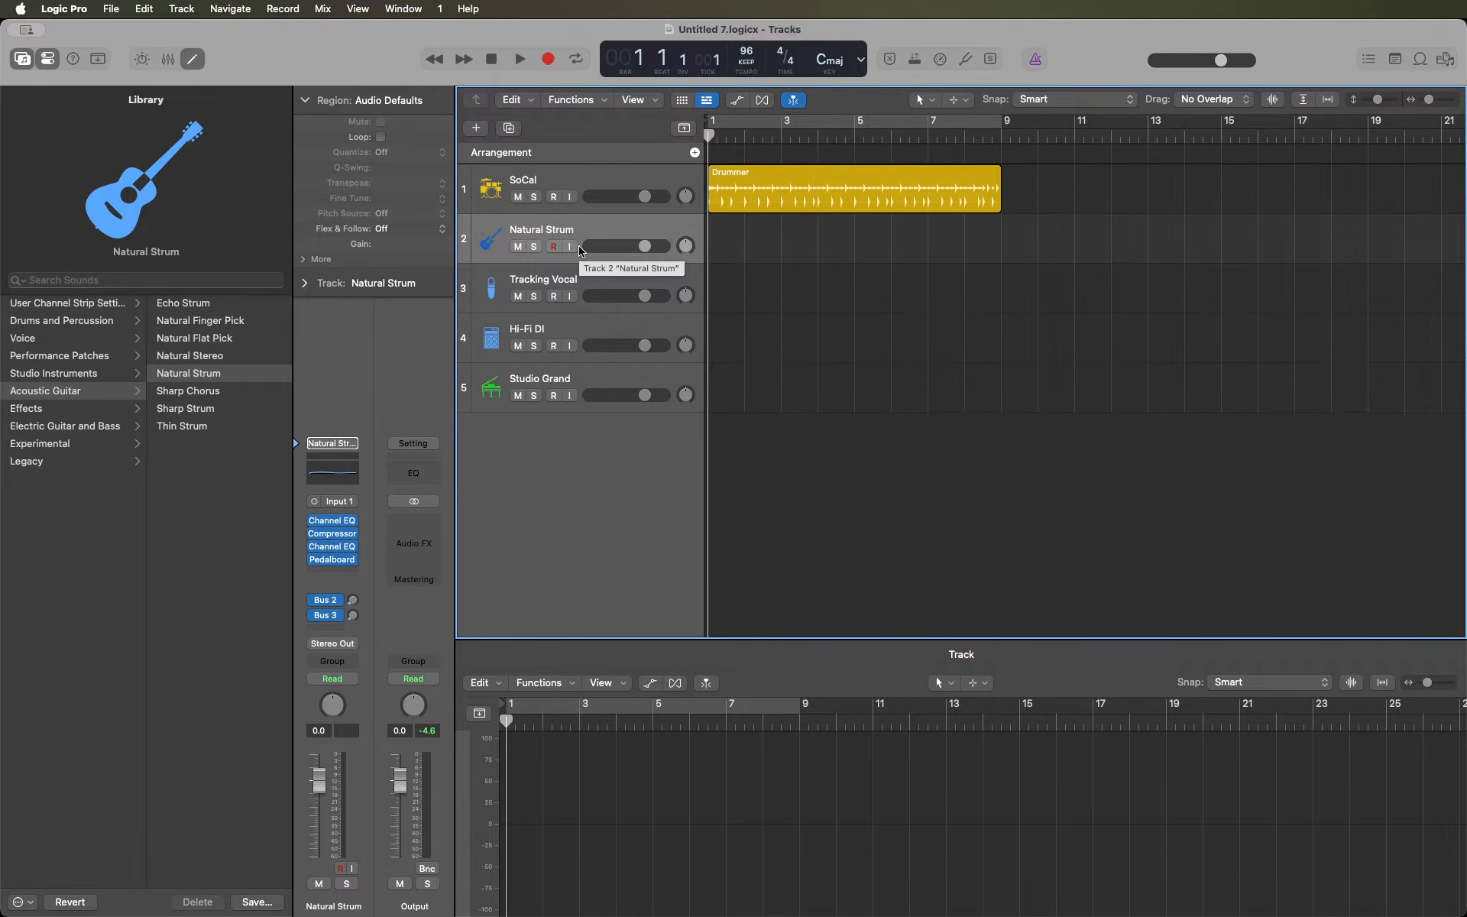
pyautogui.click(580, 298)
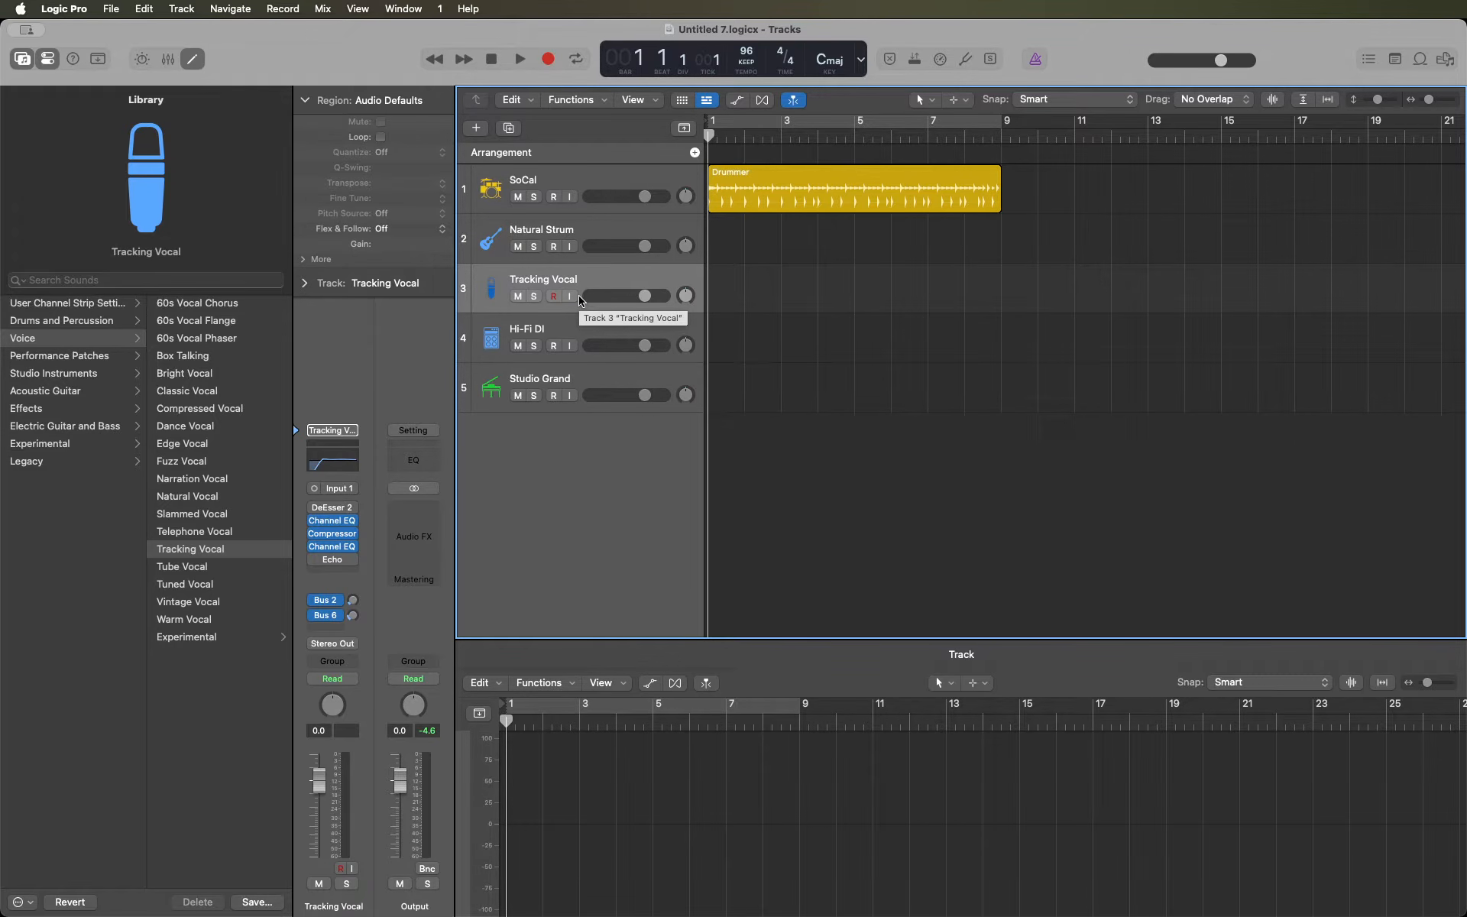
pyautogui.click(580, 349)
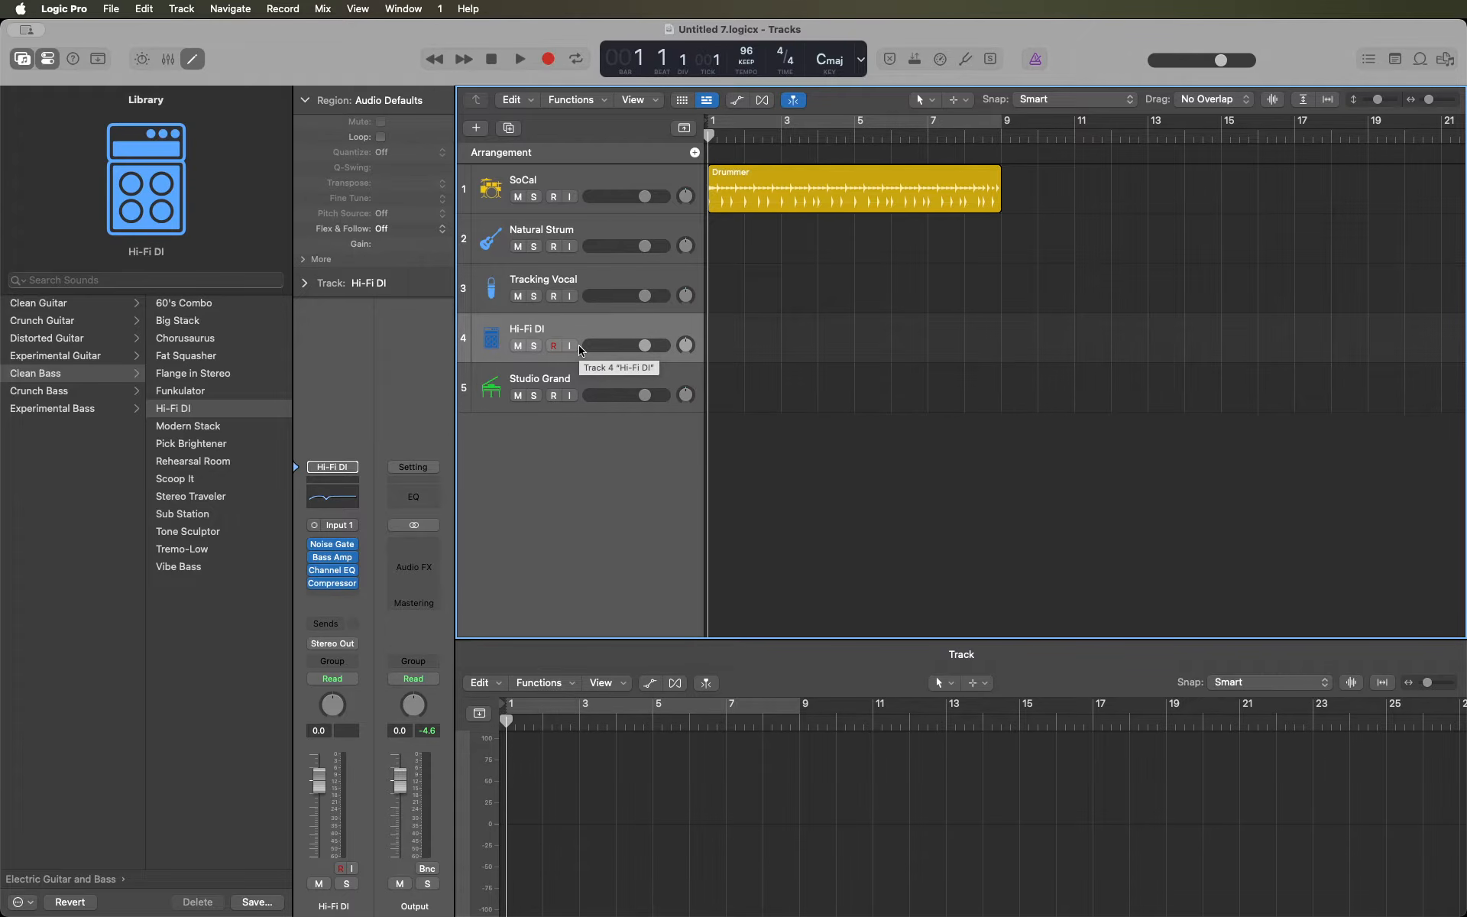
# - Audition the Studio Grand track with Musical Typing by playing the notes D, E, F, E and C, and close the keyboard window
pyautogui.click(580, 398)
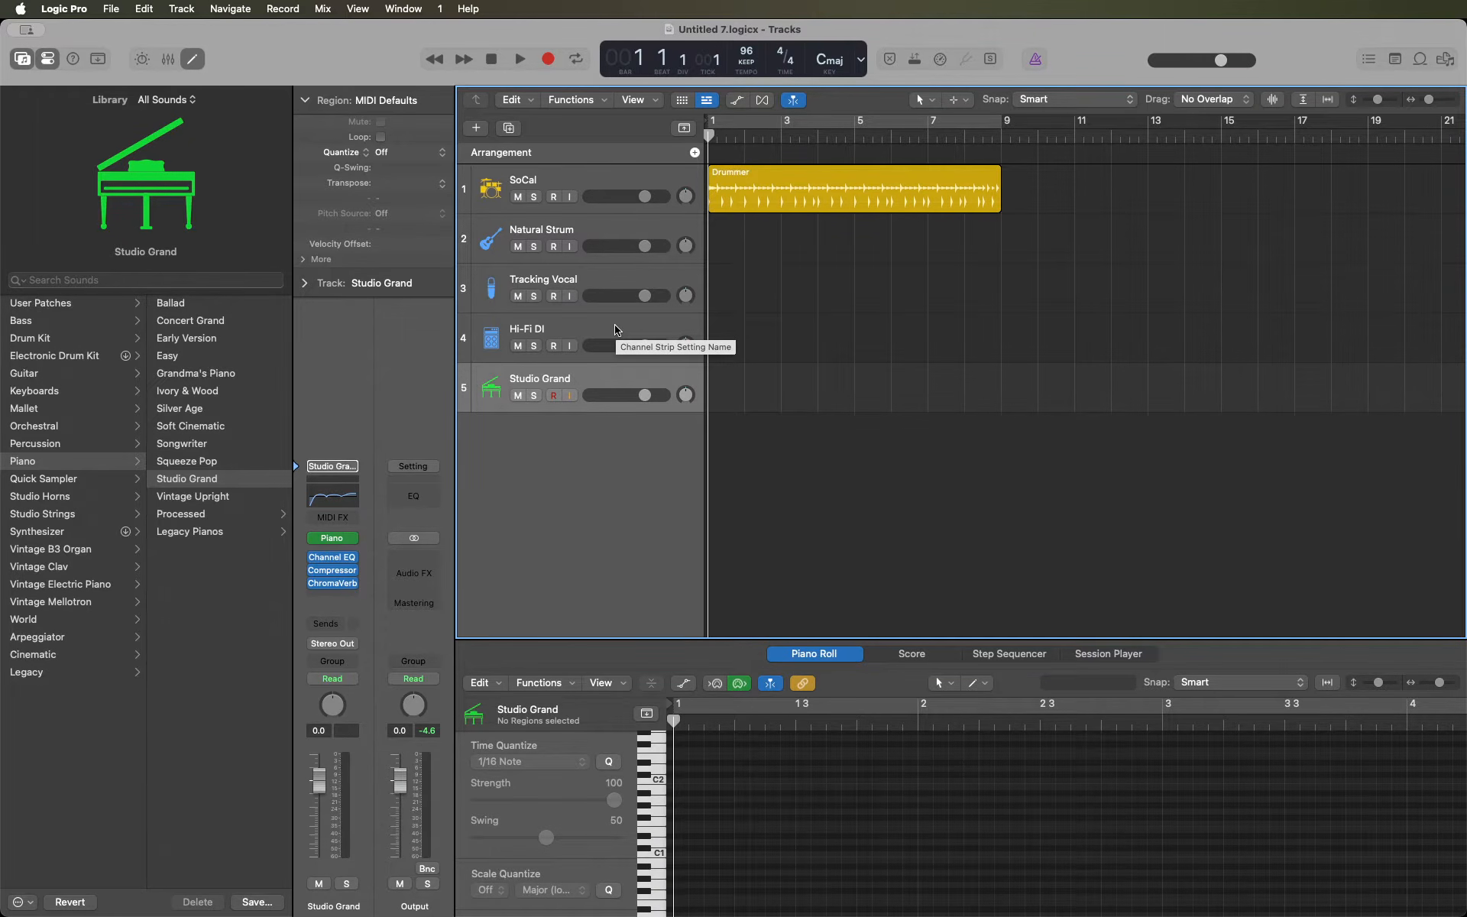
pyautogui.press('super+k')
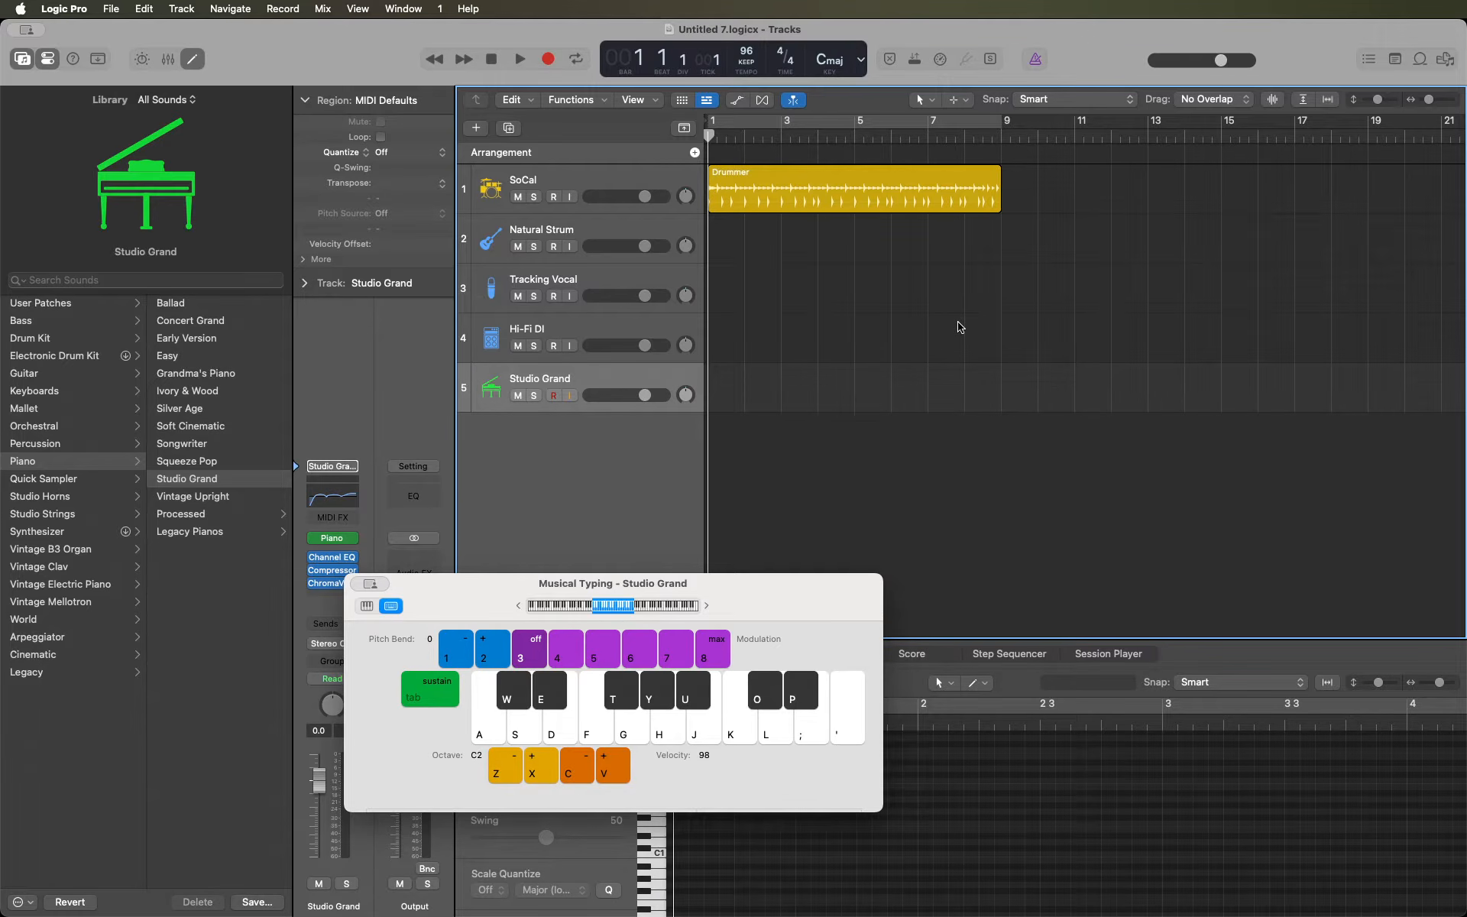
pyautogui.press('s')
pyautogui.press('d')
pyautogui.press('f')
pyautogui.press('d')
pyautogui.press('a')
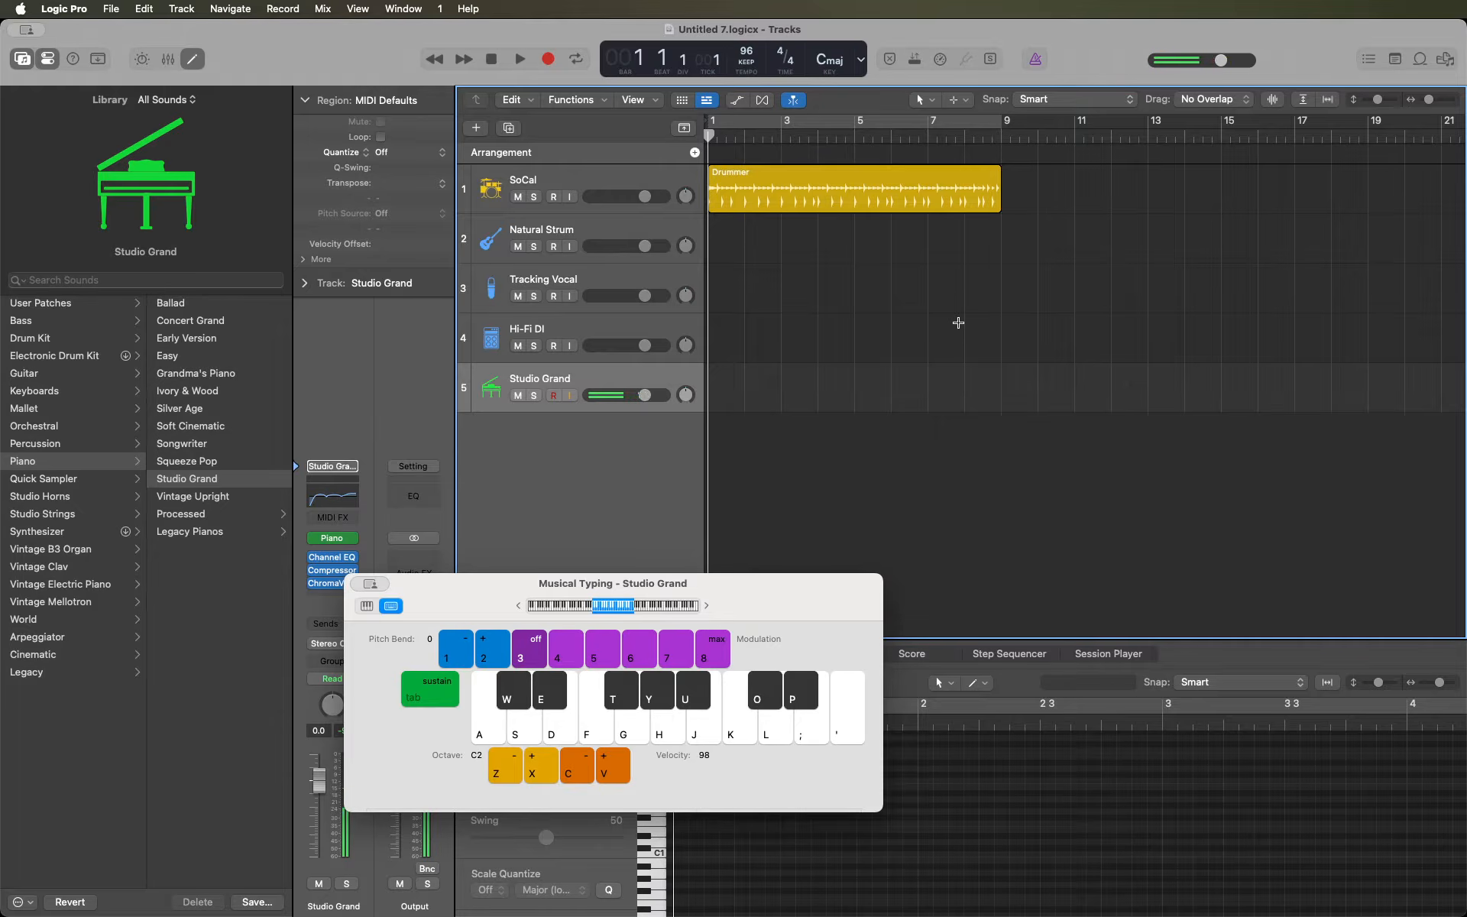
pyautogui.press('super+k')
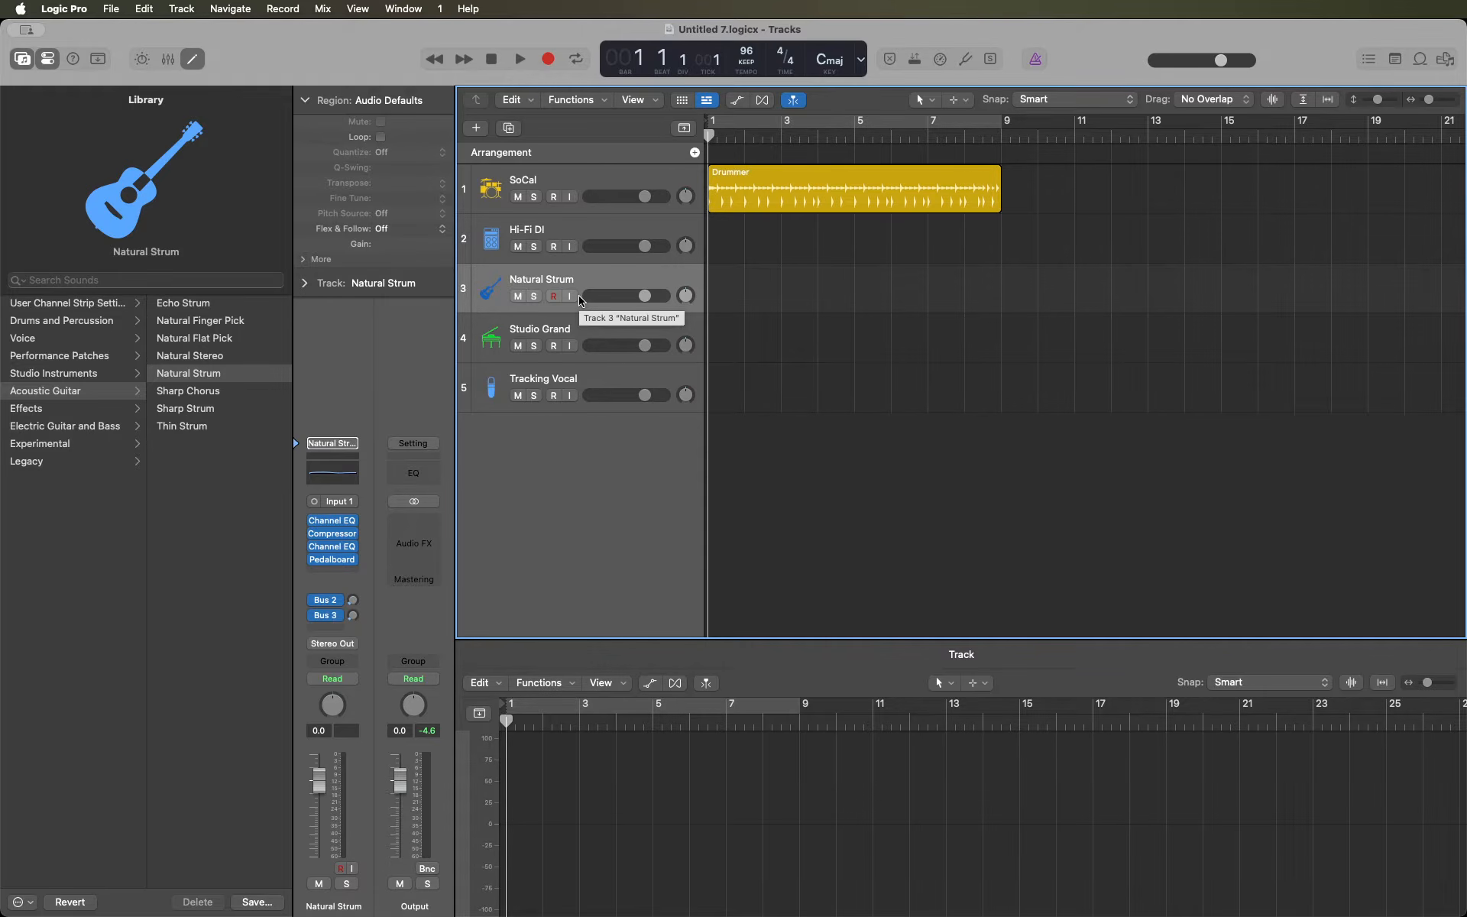
# - Add three new audio tracks directly below the Natural Strum track
pyautogui.press('alt+super+a')
pyautogui.press('alt+super+a')
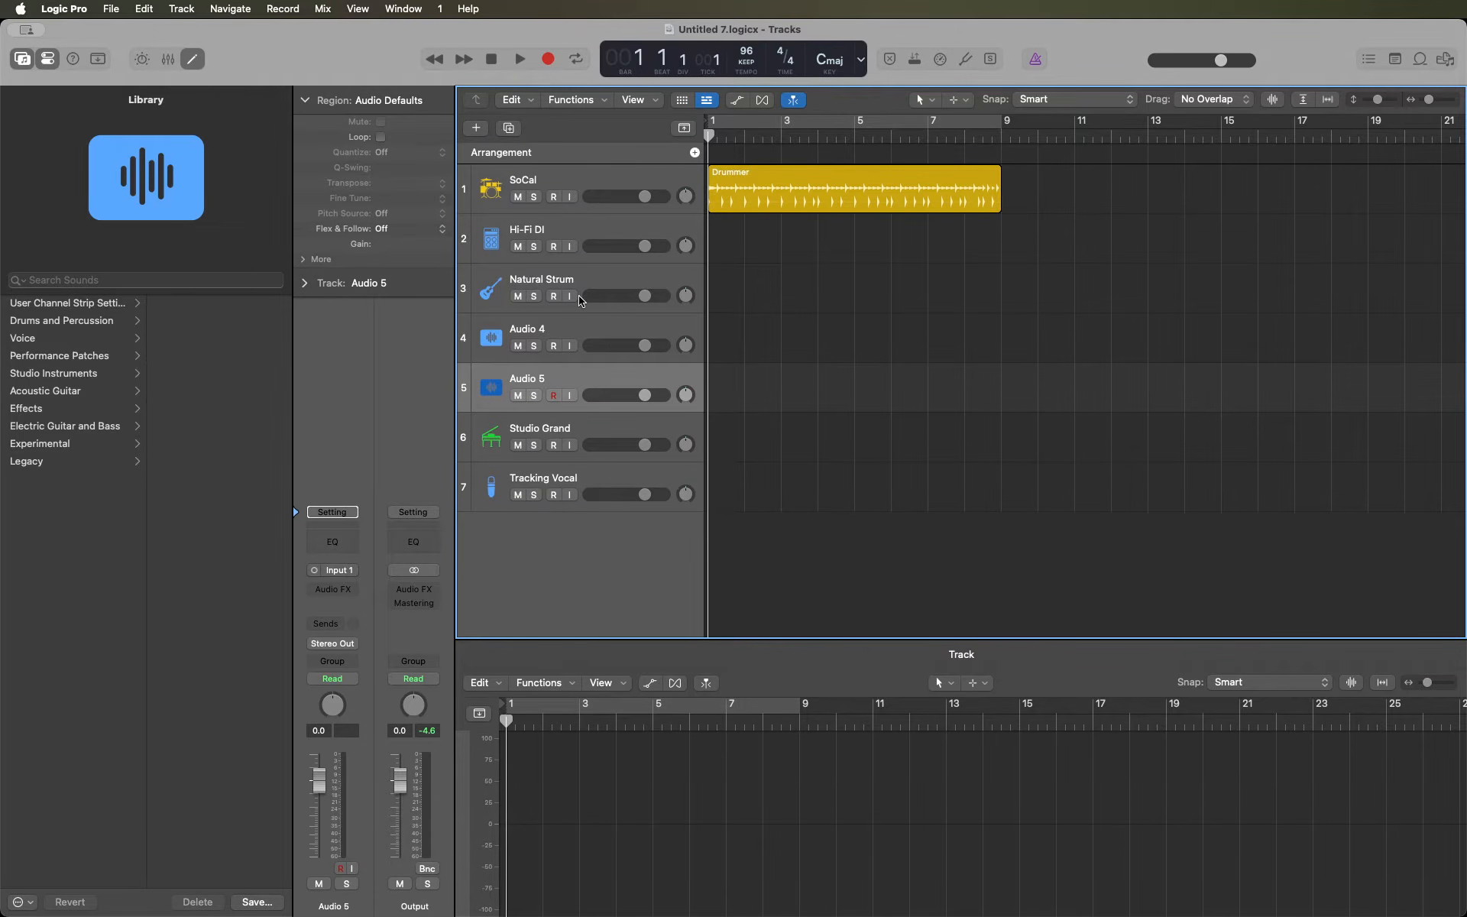
pyautogui.press('alt+super+a')
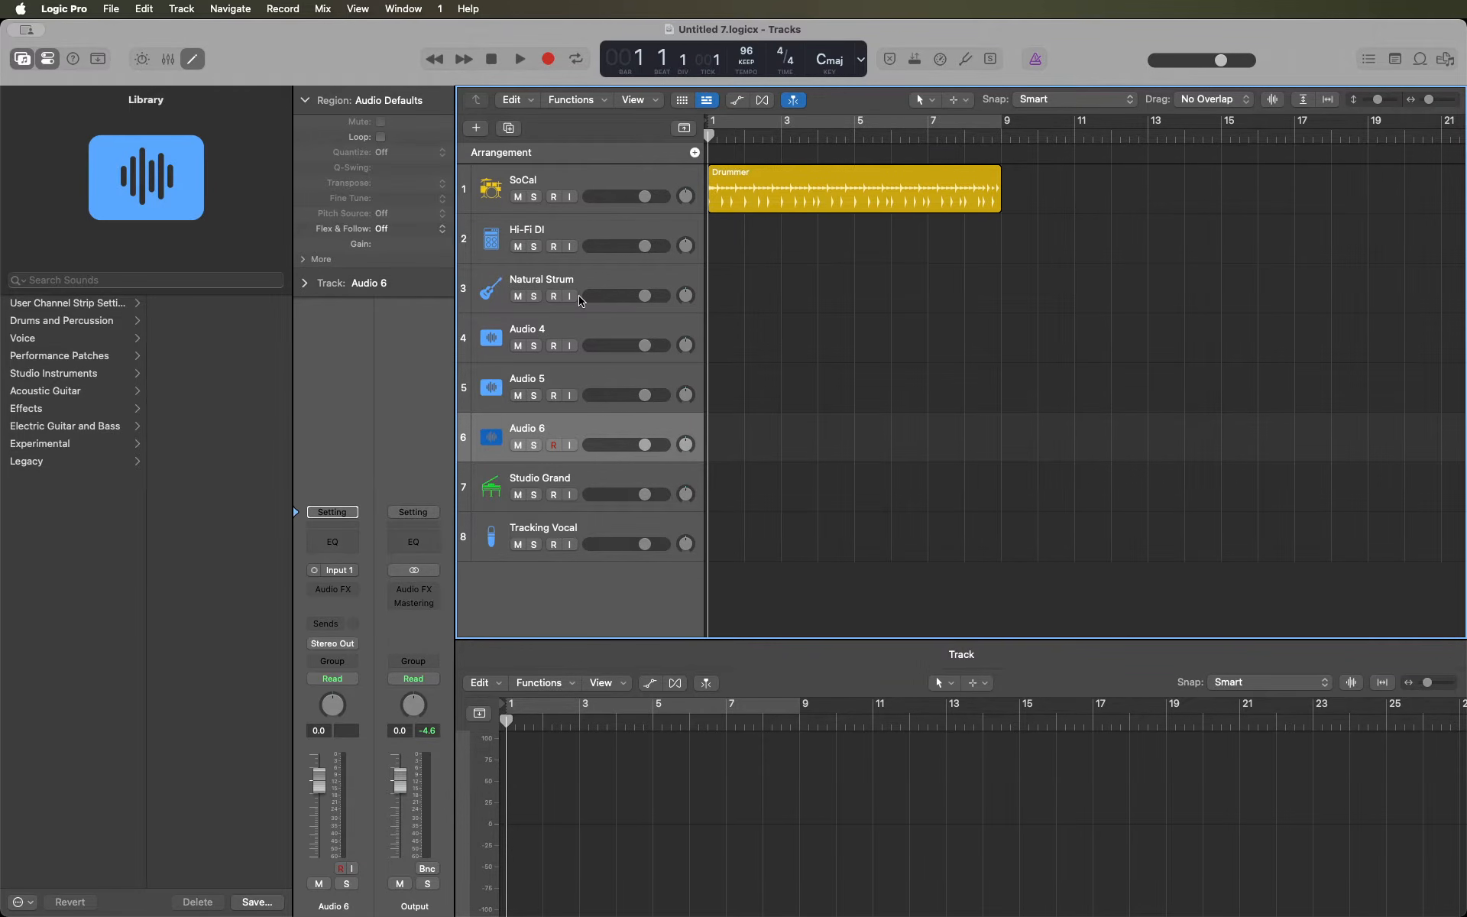
# - Rename the Audio 4 track as Guitar and briefly start and stop playback
pyautogui.click(583, 243)
pyautogui.click(580, 299)
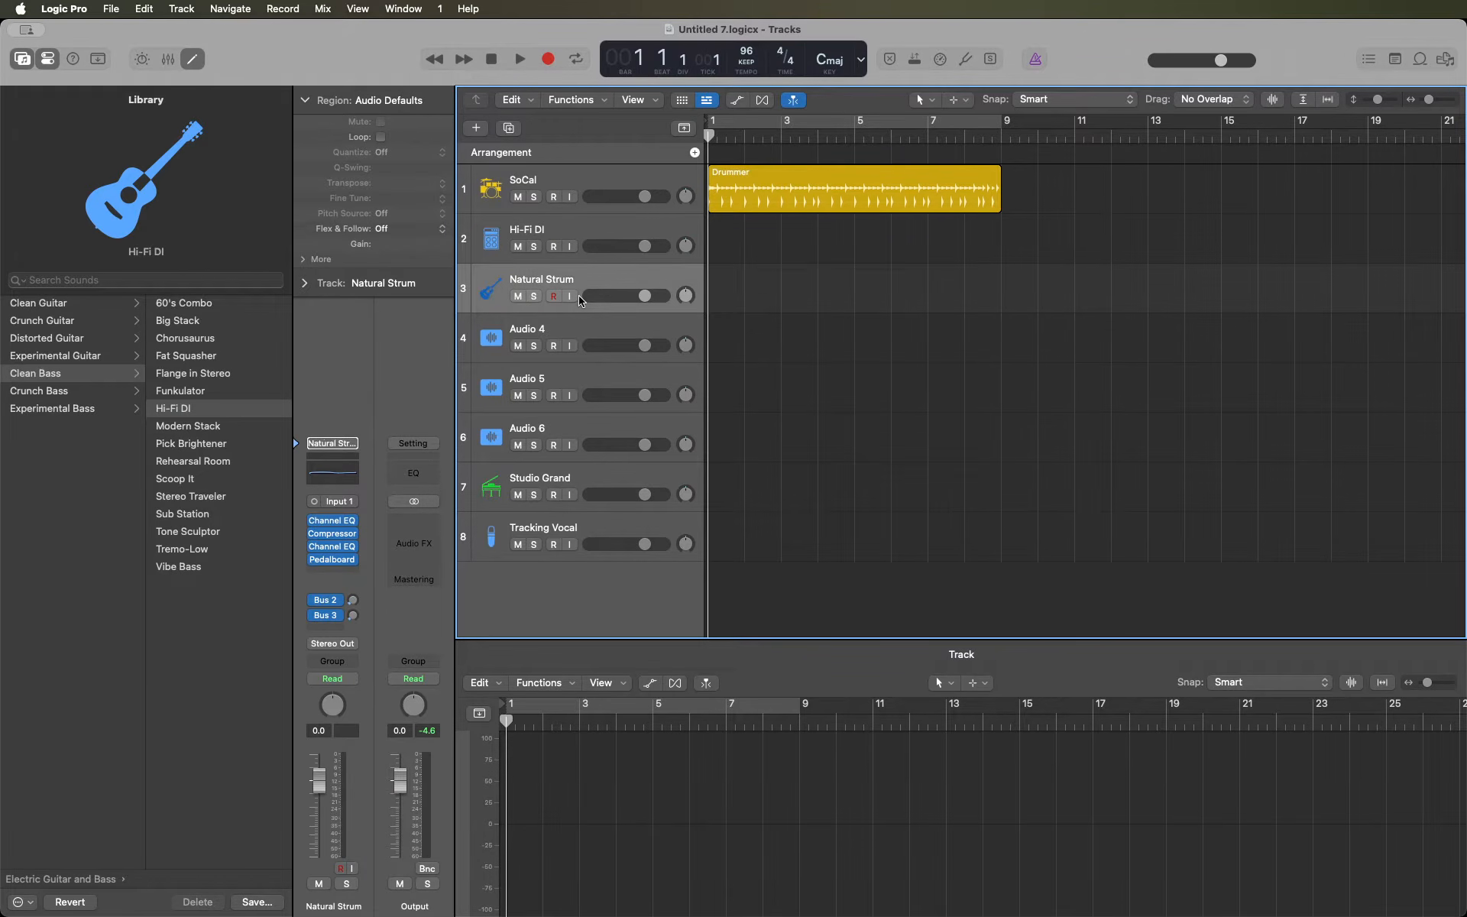
pyautogui.click(581, 349)
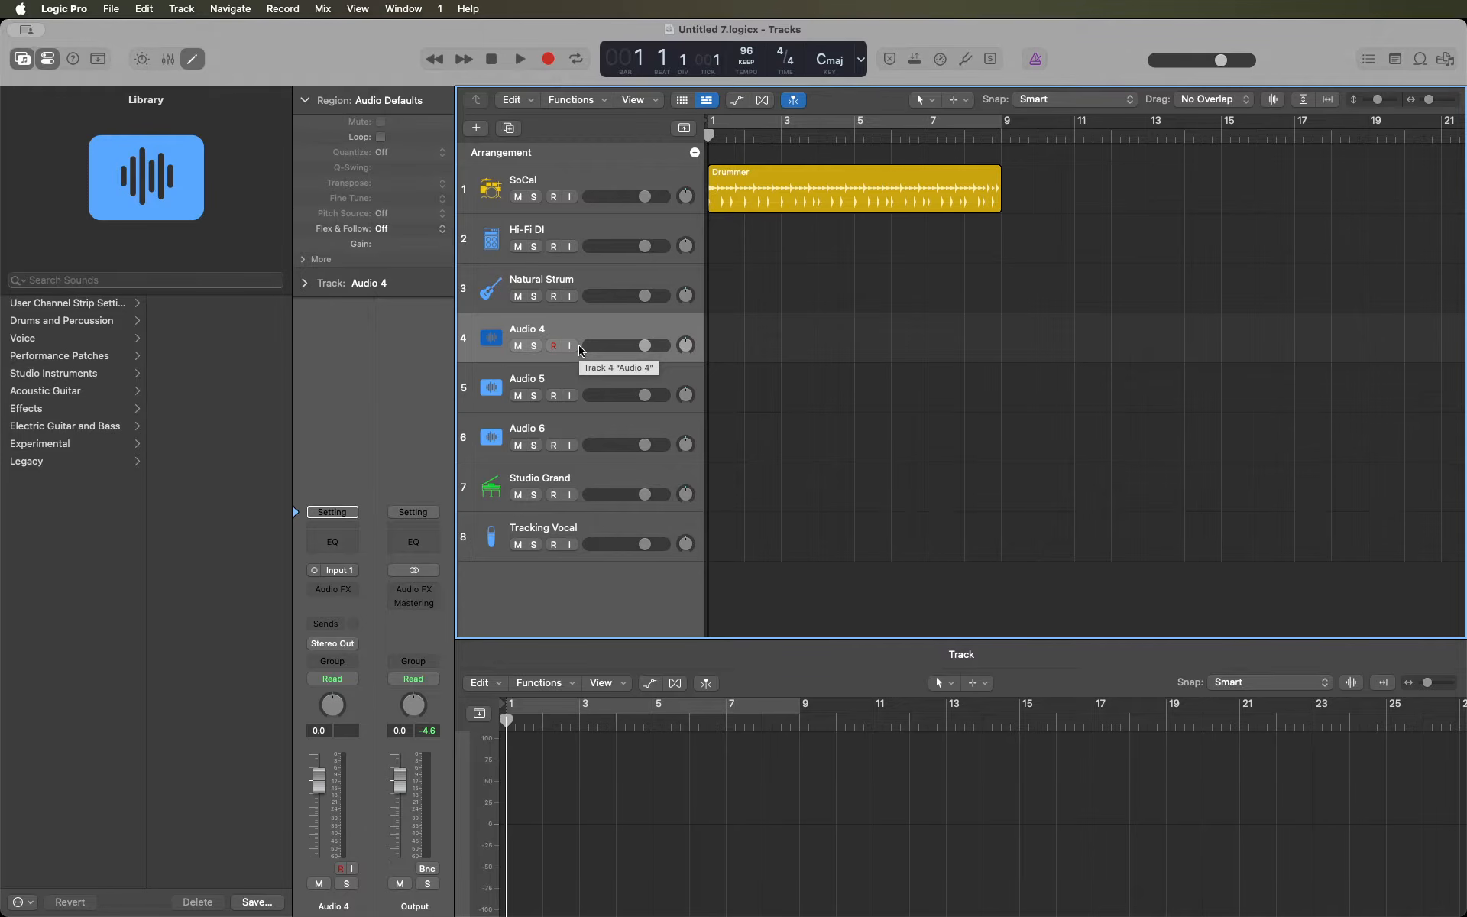
pyautogui.doubleClick(620, 322)
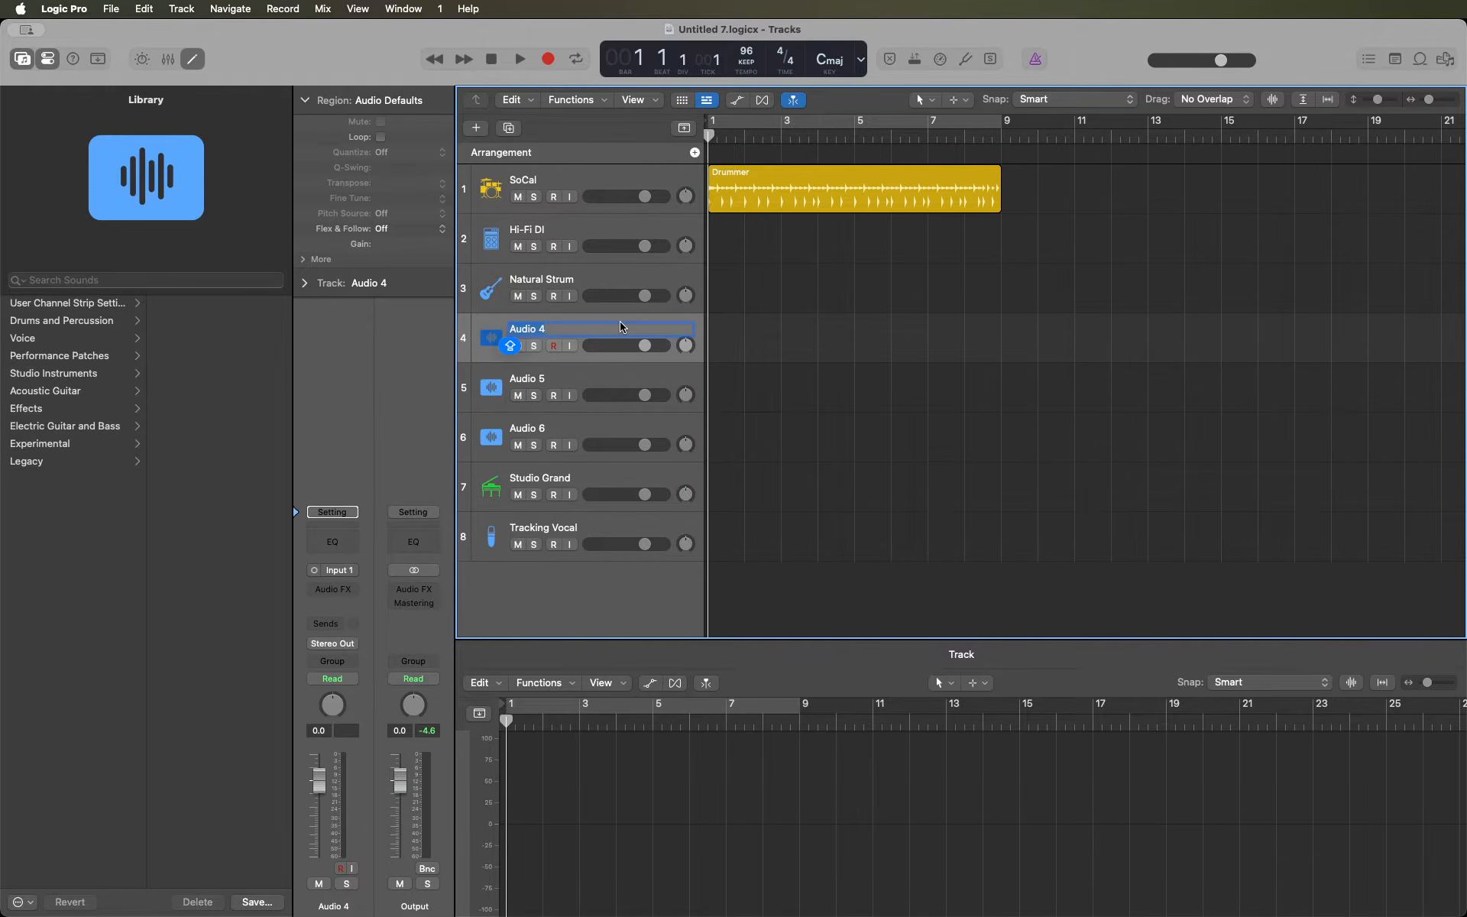
pyautogui.write('Guitar')
pyautogui.press('Return')
pyautogui.press('space')
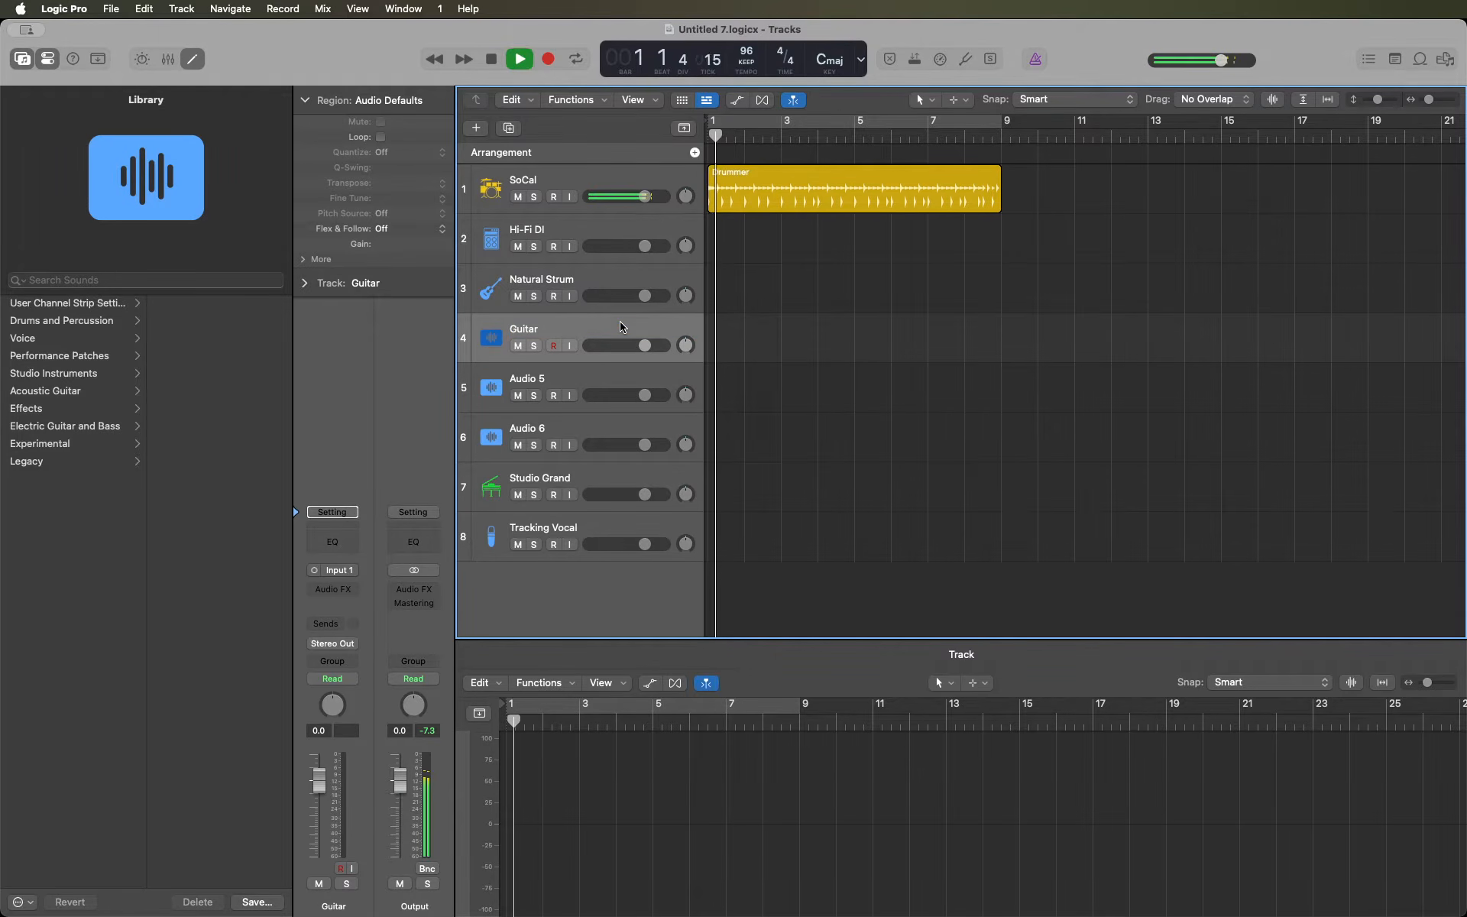
pyautogui.press('space')
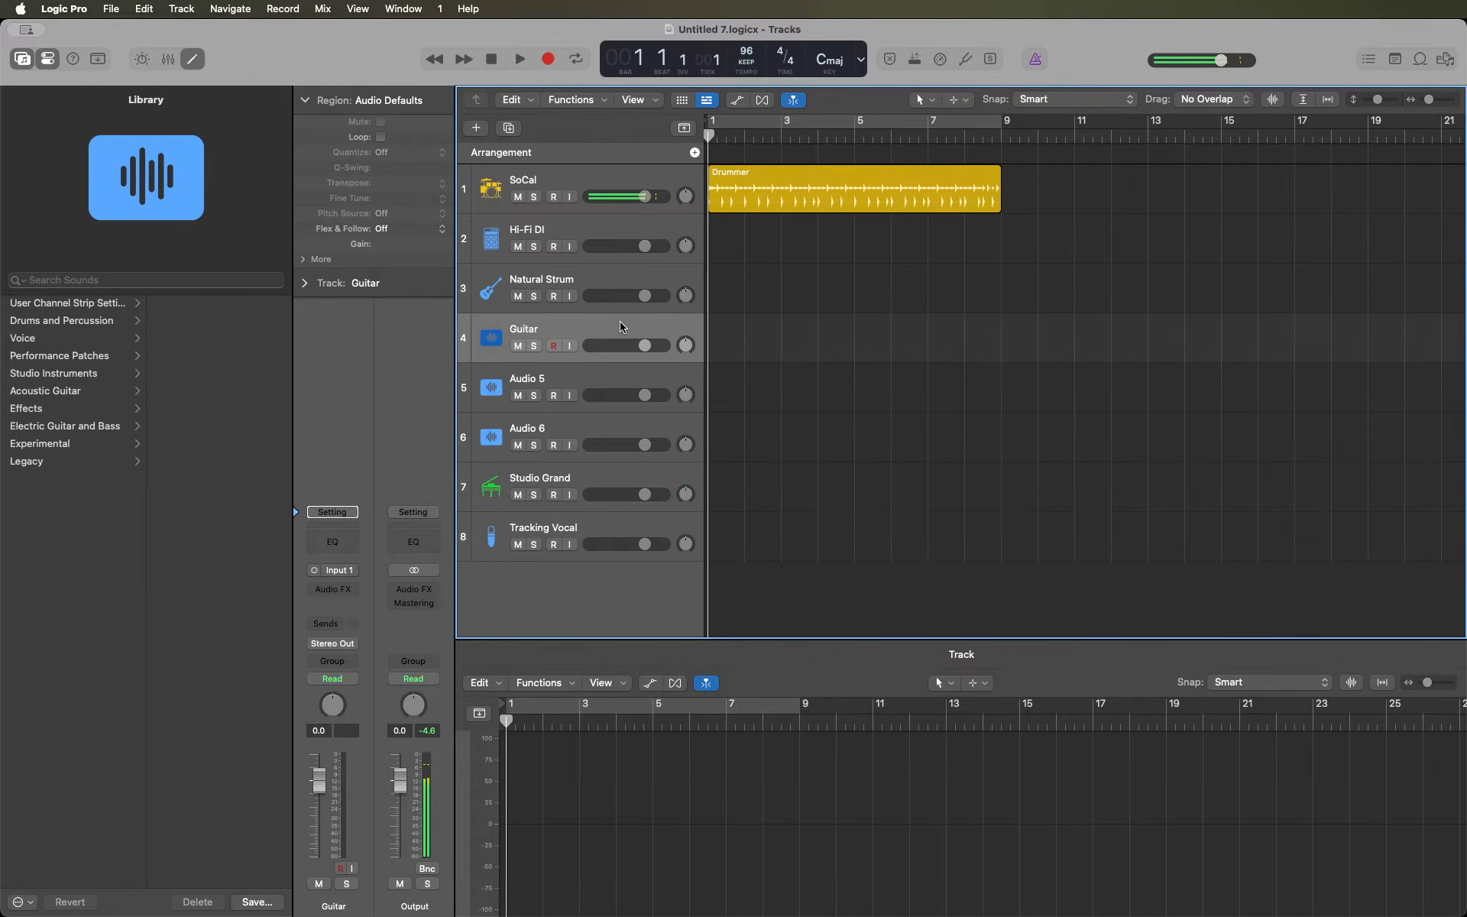
# - Rename the first of the three new audio tracks as Guitar Left
pyautogui.hotkey('shift', 'n')
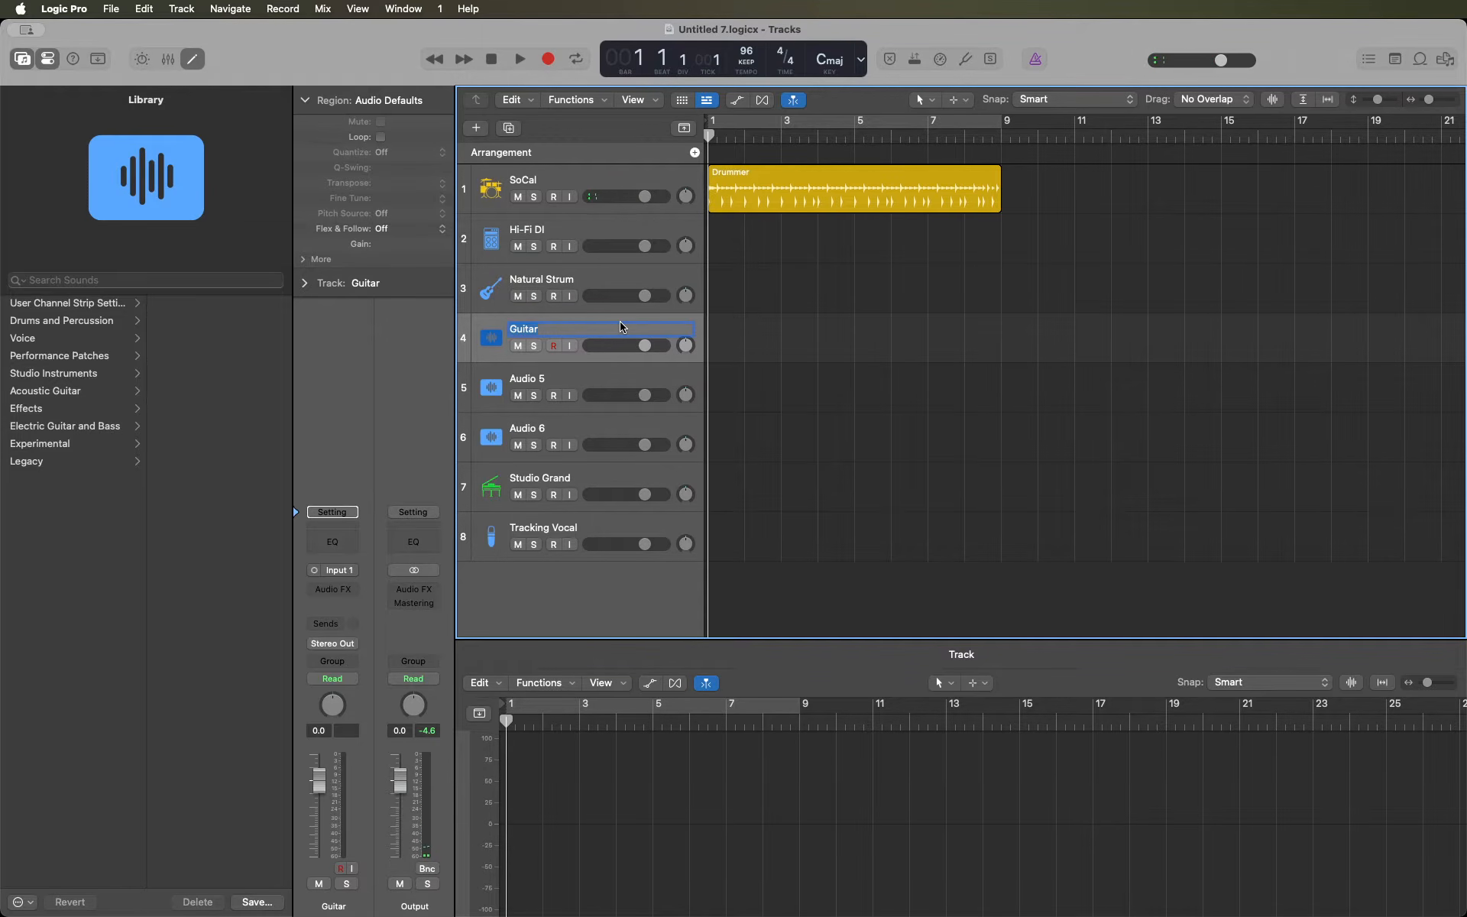
pyautogui.press('Return')
pyautogui.write('Guitar Left')
pyautogui.press('Return')
# - Rename the Audio 5 track as Guitar Right
pyautogui.press('Up')
pyautogui.press('Down')
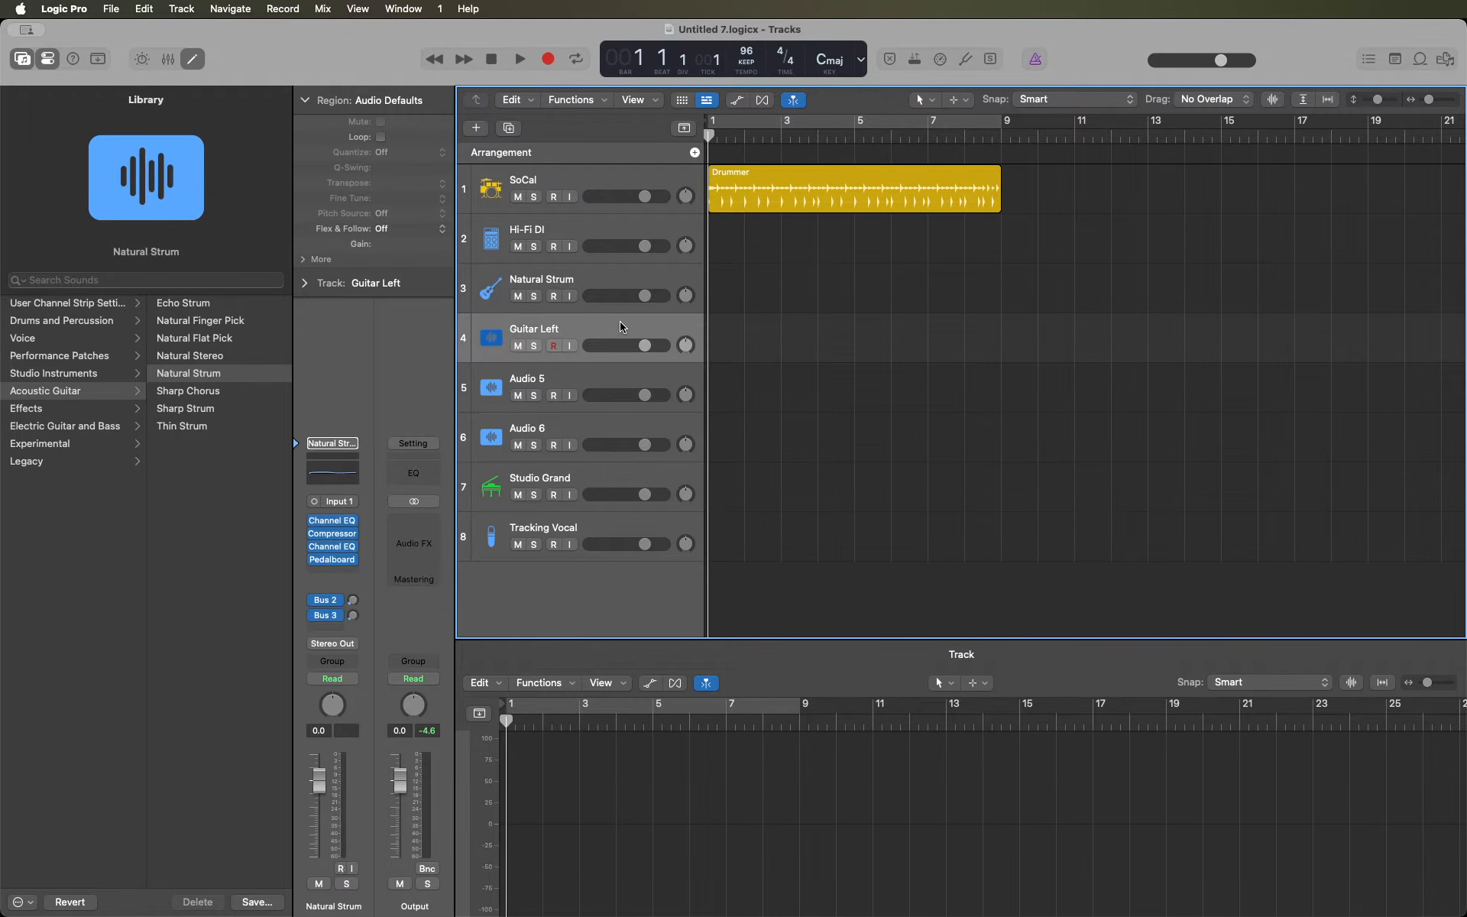
pyautogui.press('Down')
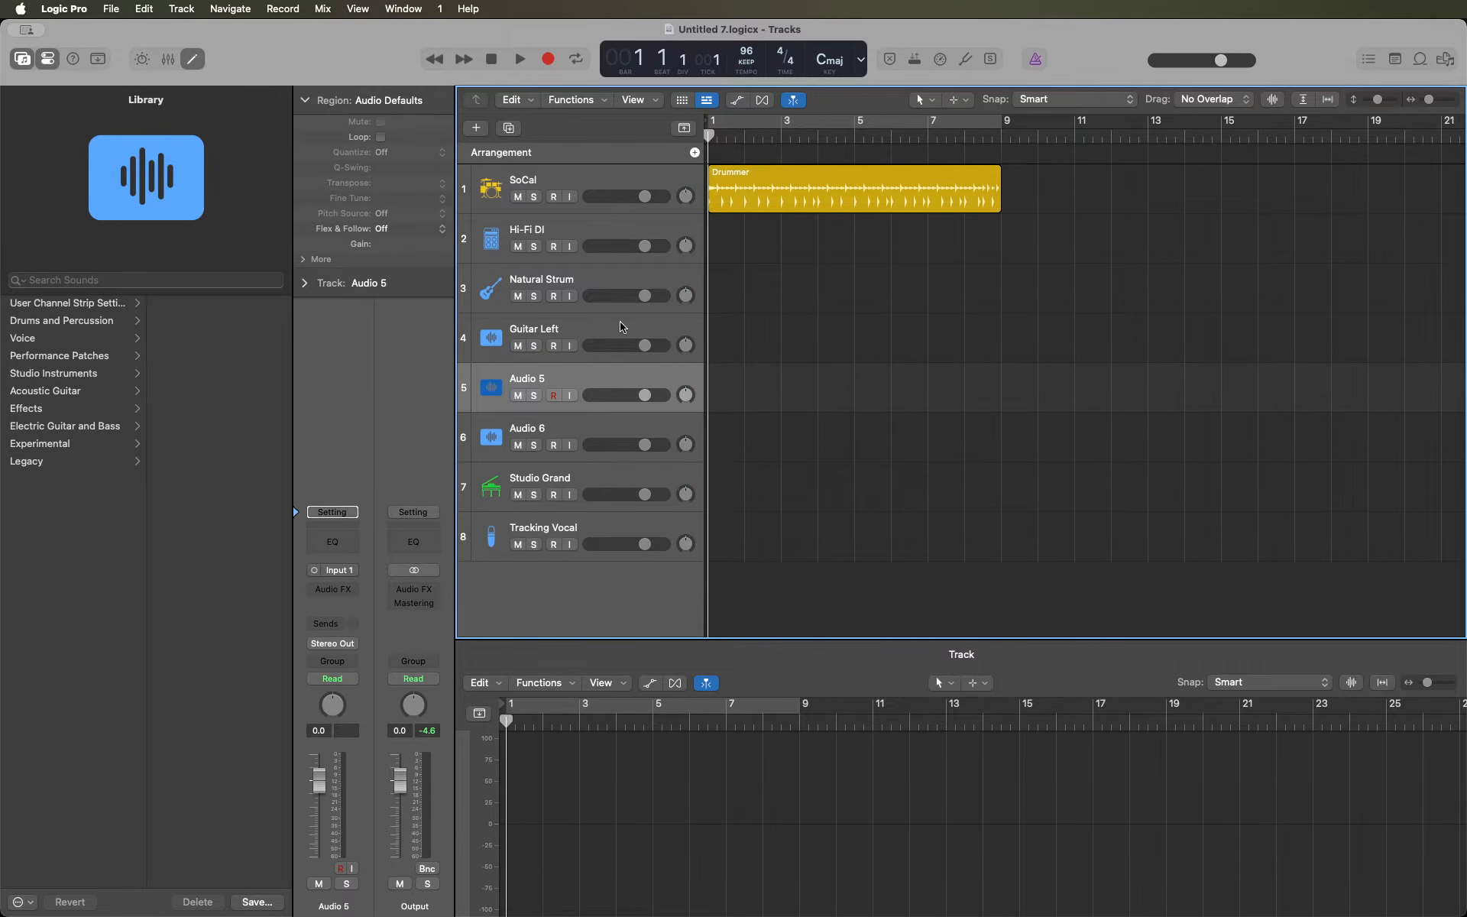
pyautogui.hotkey('shift', 'Return')
pyautogui.write('Guitar Right')
pyautogui.press('Return')
# - Rename the Audio 6 track as Guitar Center
pyautogui.press('Up')
pyautogui.press('Down')
pyautogui.press('Down')
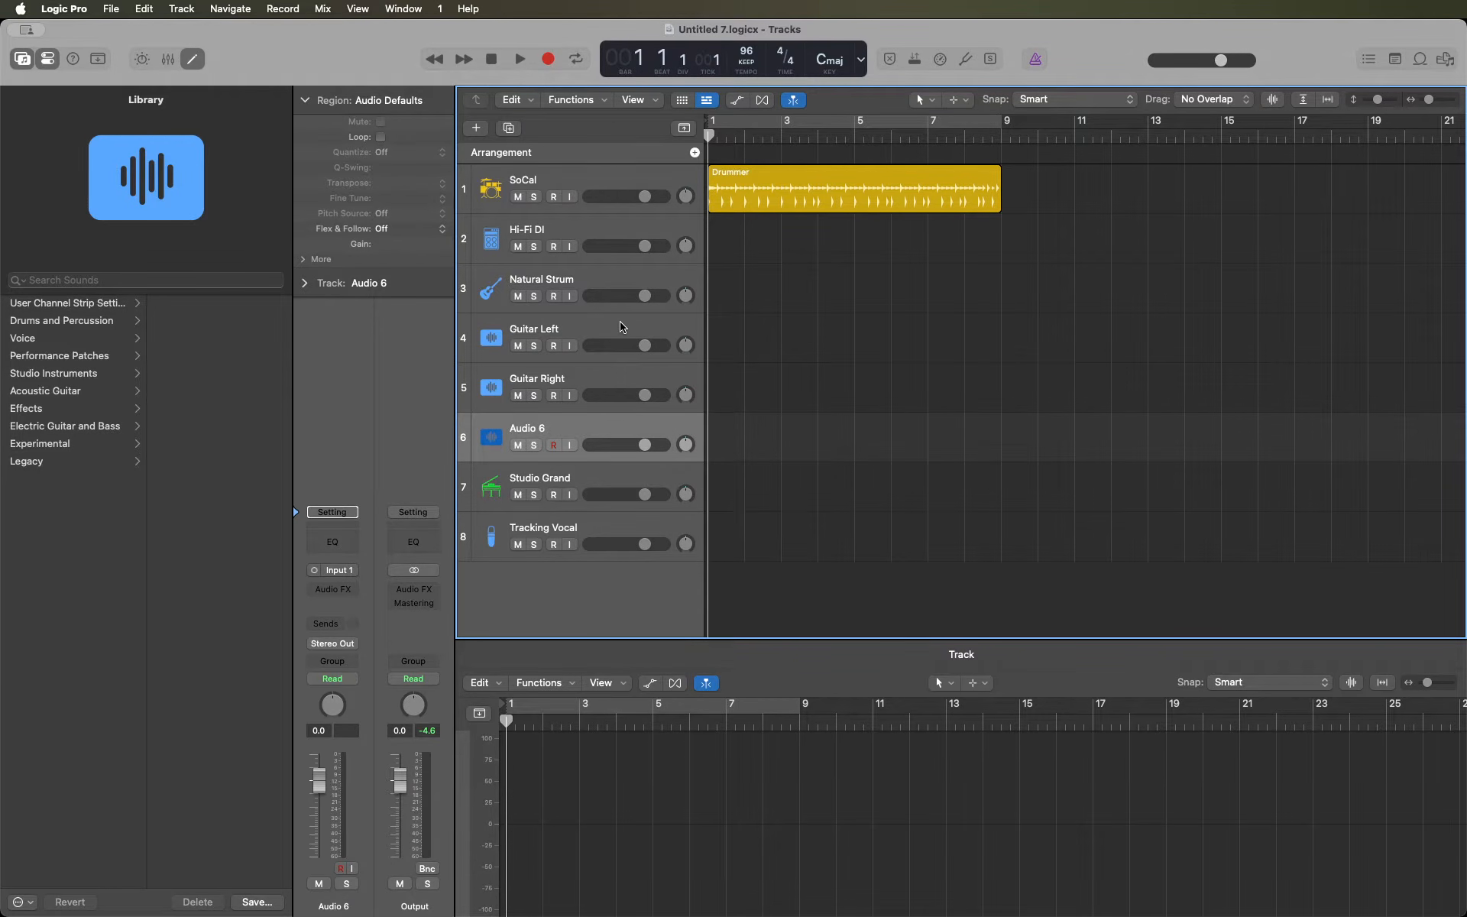
pyautogui.write('Guitar Center')
pyautogui.press('Return')
# - Select the Guitar Left track and open the Mixer in a separate window
pyautogui.press('Up')
pyautogui.press('Up')
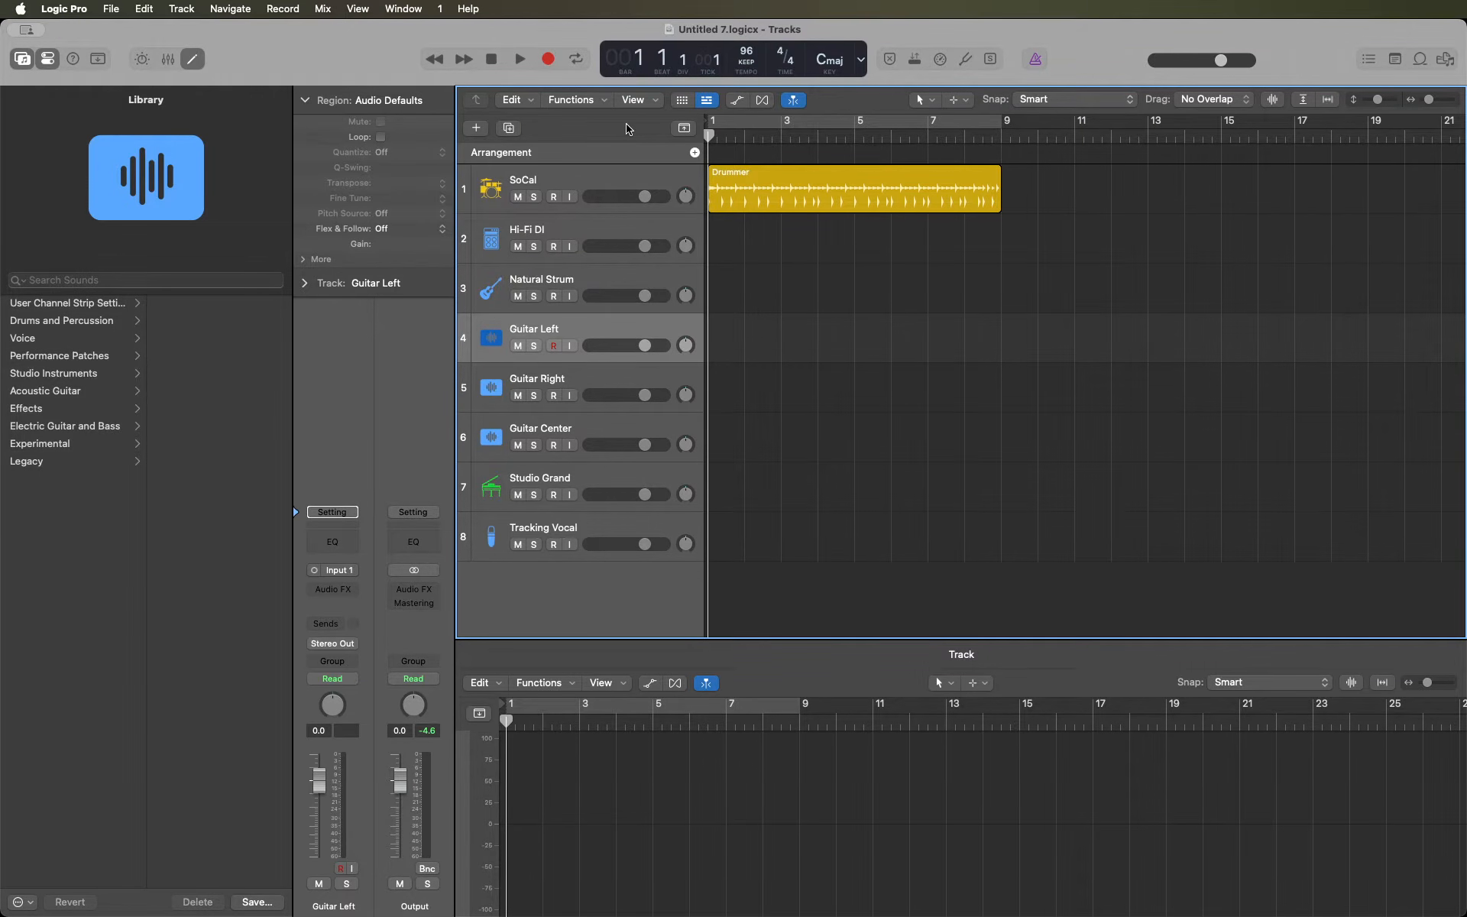
pyautogui.press('super+2')
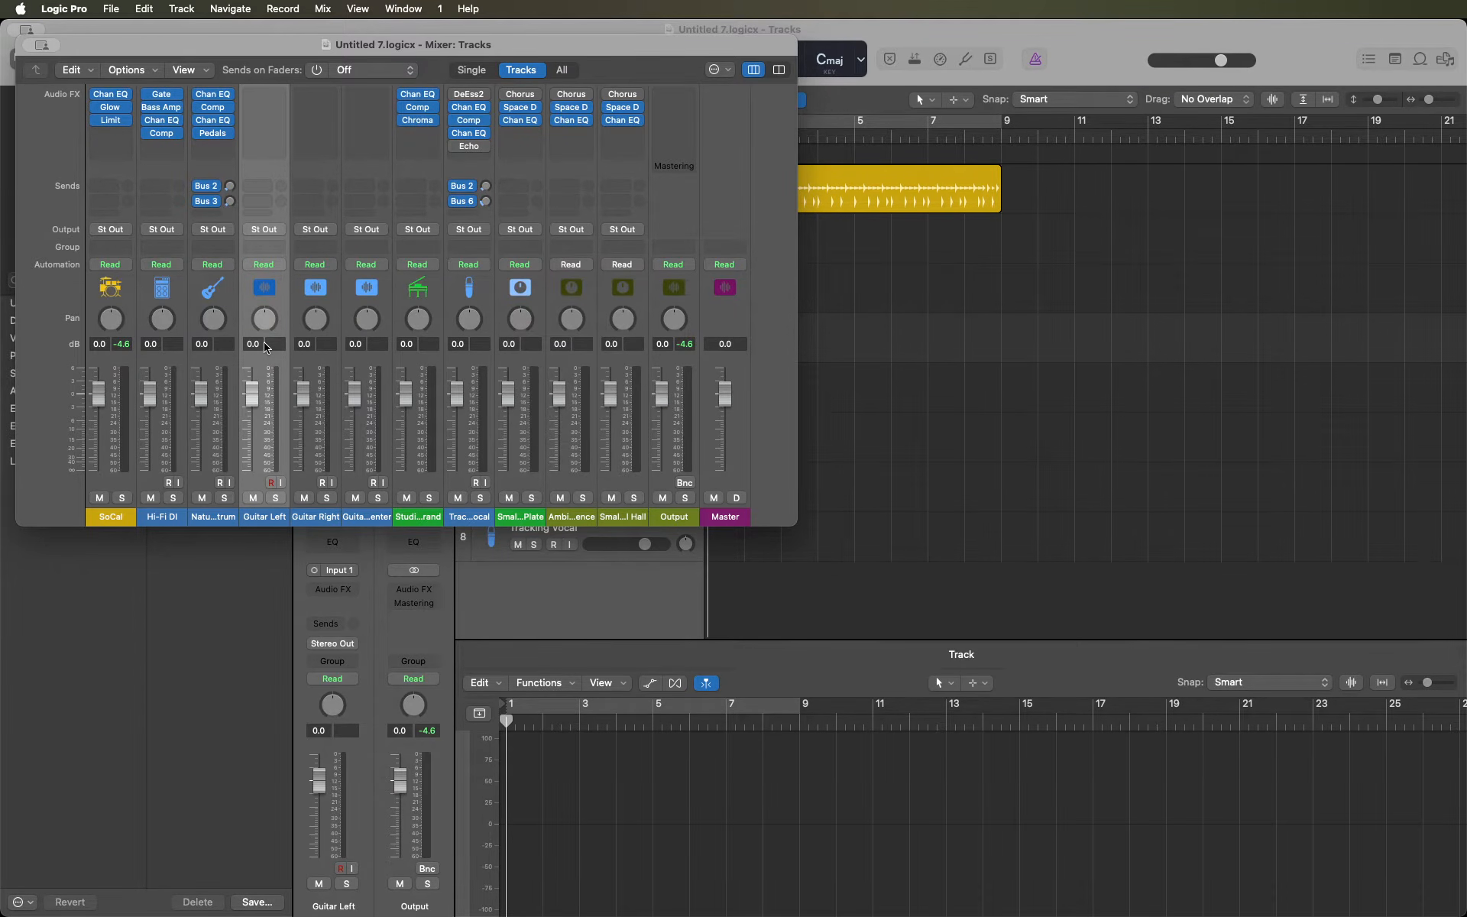
# - Review the available hardware inputs for the Guitar Left channel strip
pyautogui.doubleClick(264, 516)
pyautogui.press('Return')
pyautogui.click(267, 75)
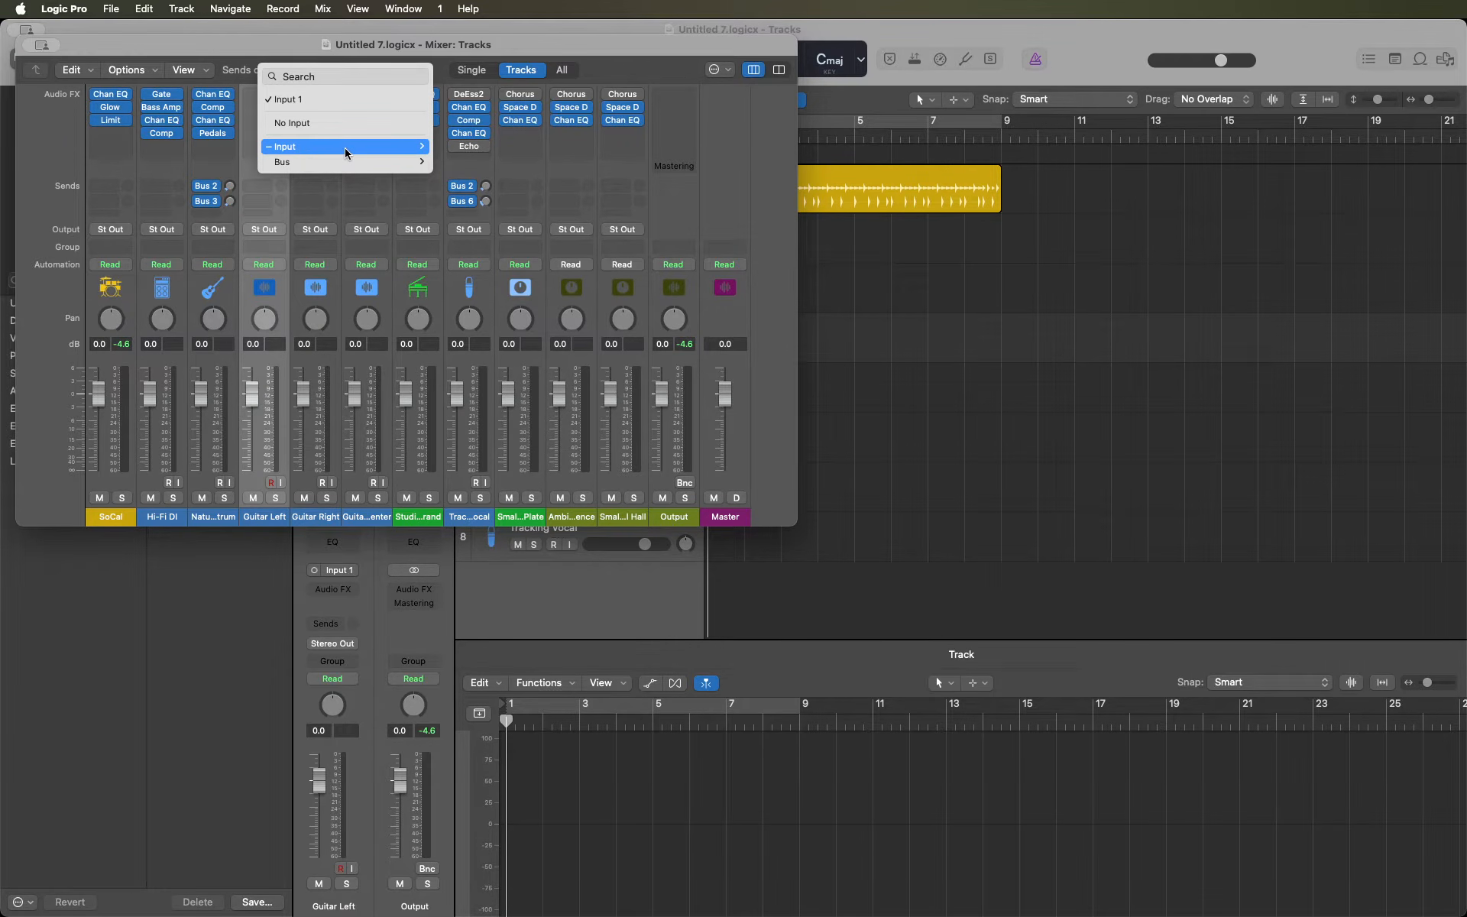
pyautogui.moveTo(345, 148)
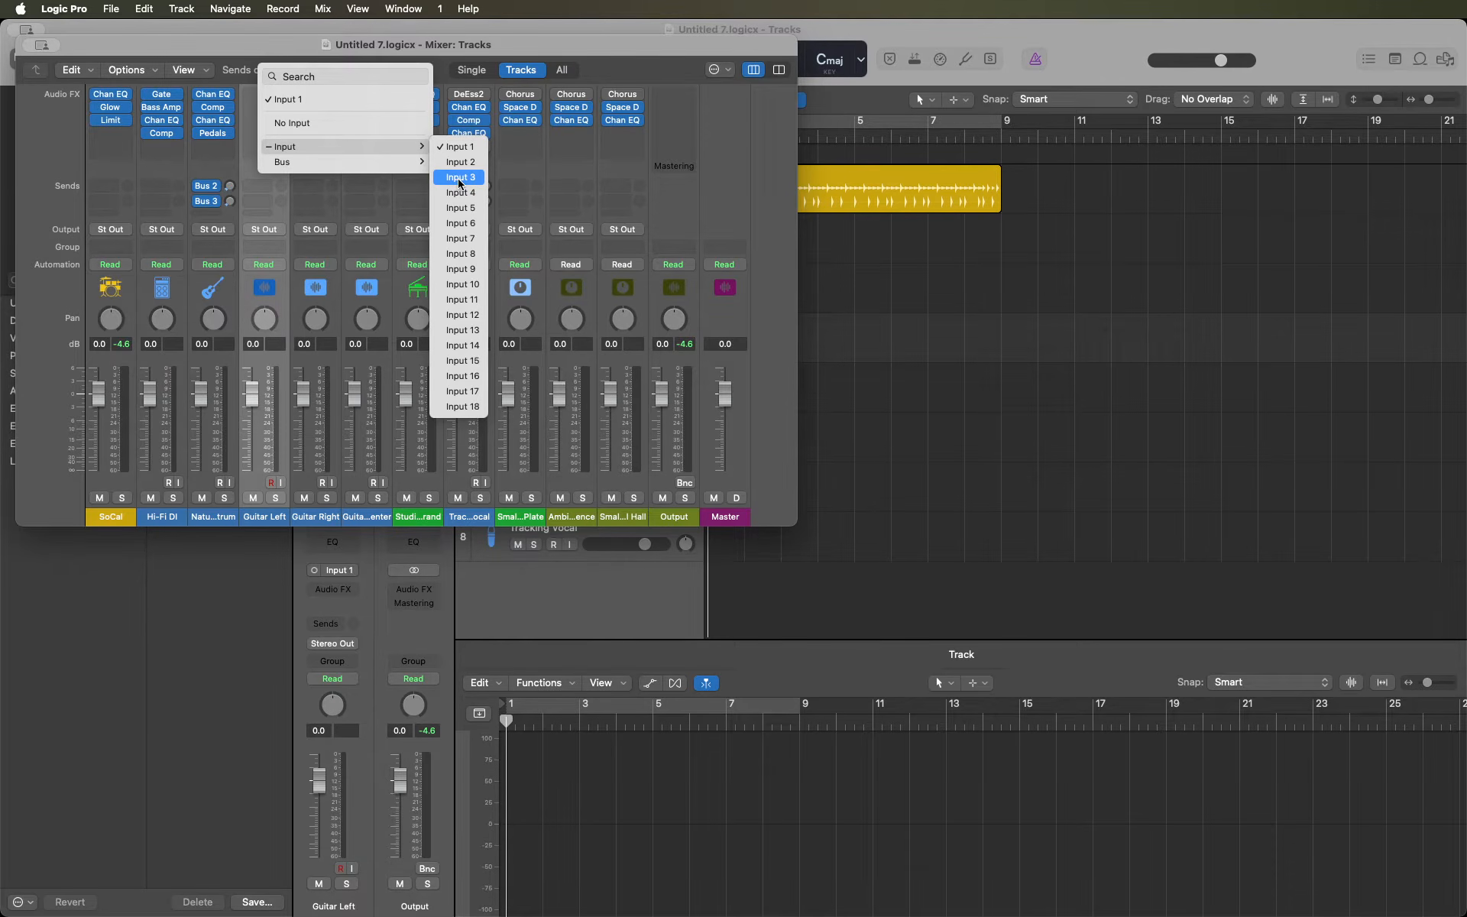
pyautogui.press('Escape')
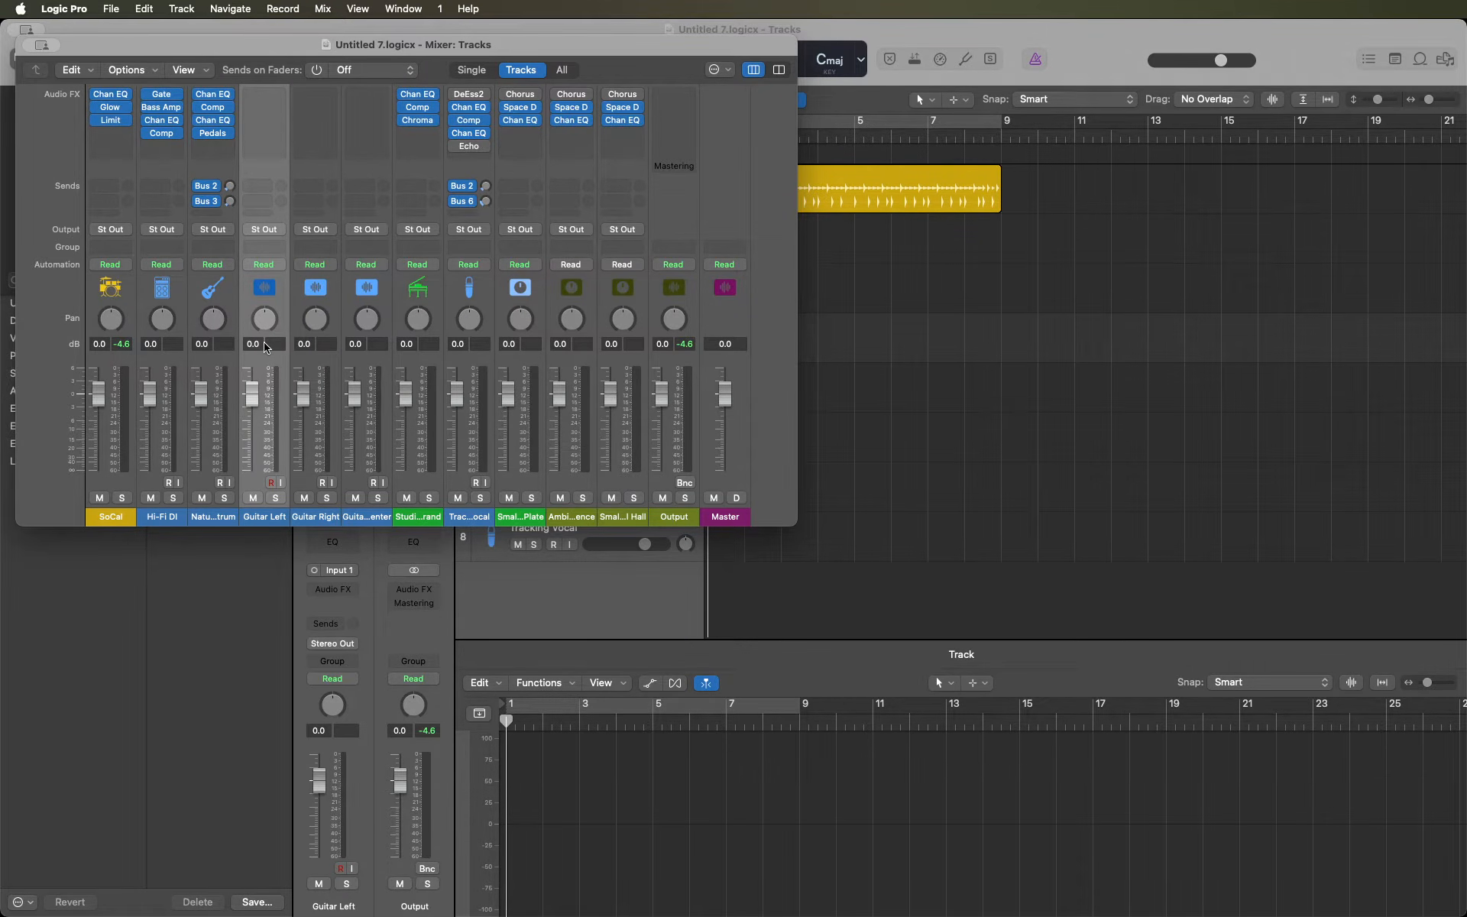
# - Insert a mono Amp Designer effect in the first audio effect slot of the Guitar Left channel
pyautogui.doubleClick(263, 515)
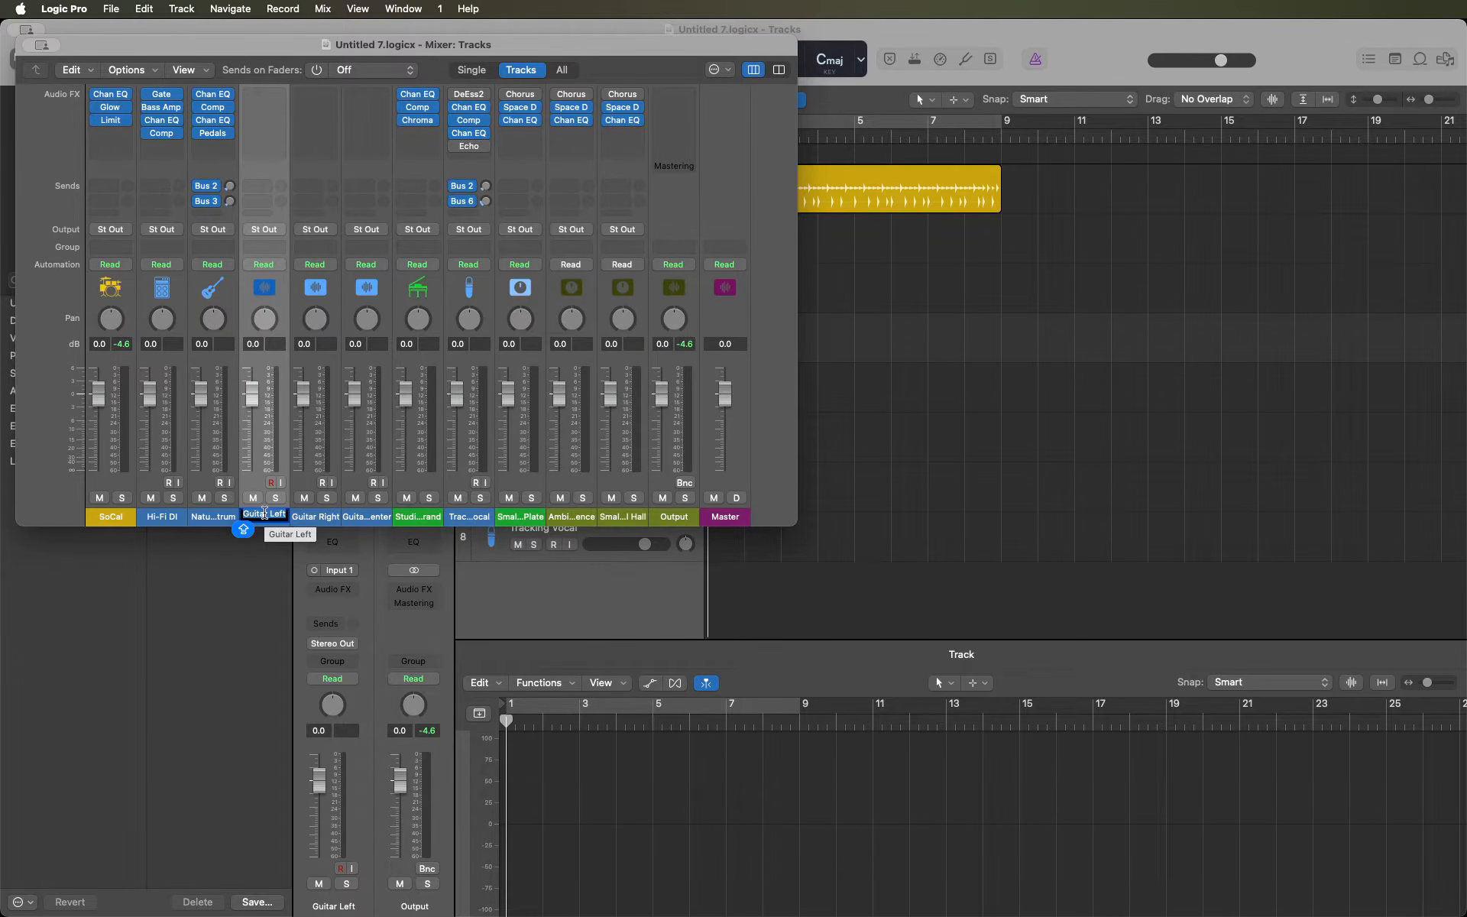
pyautogui.press('Return')
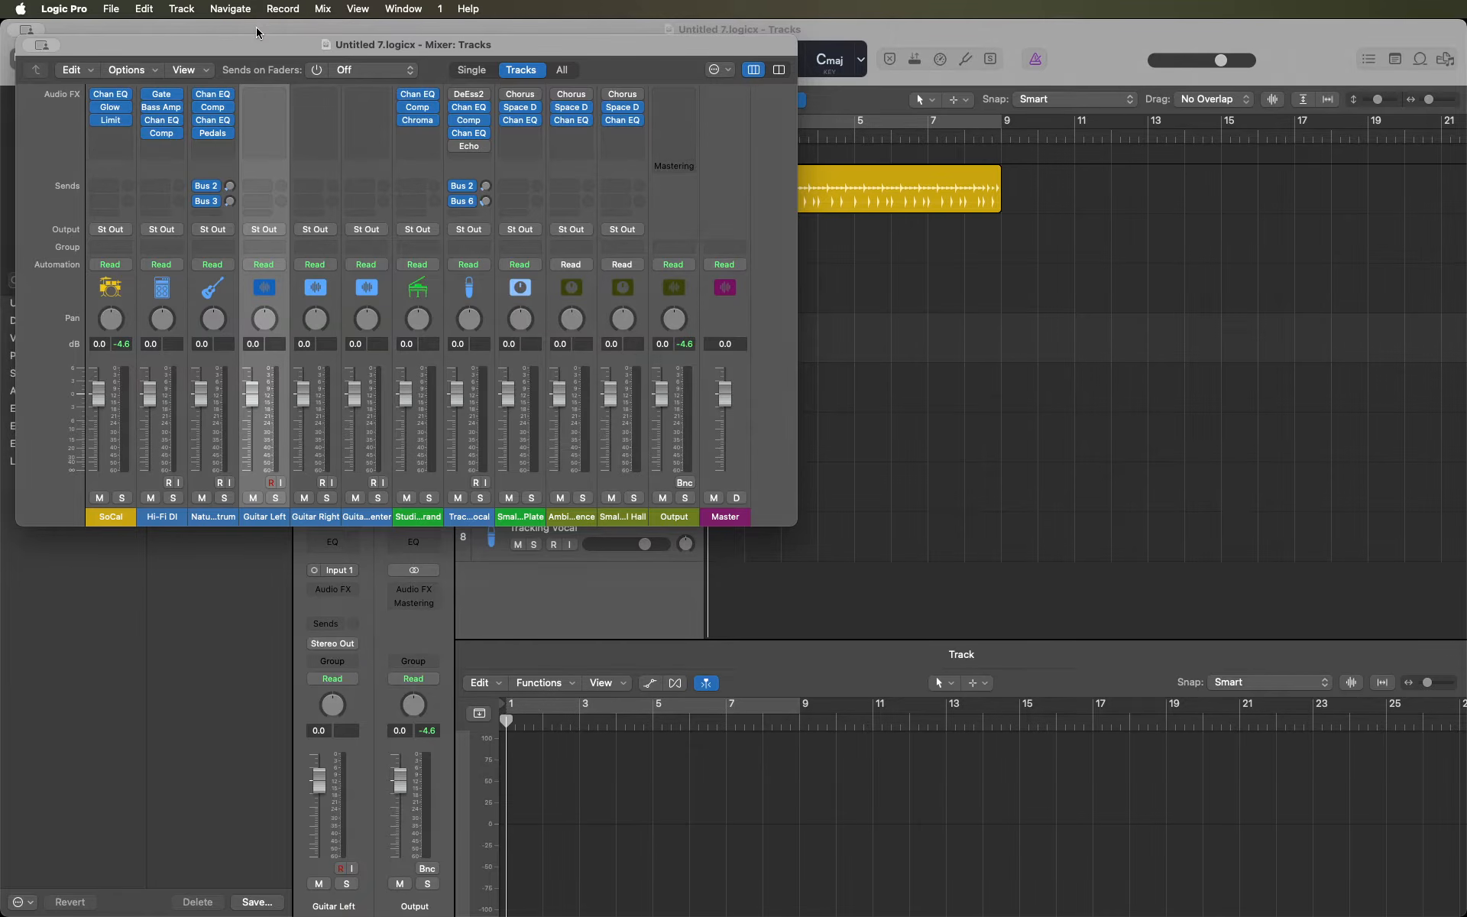
pyautogui.click(265, 94)
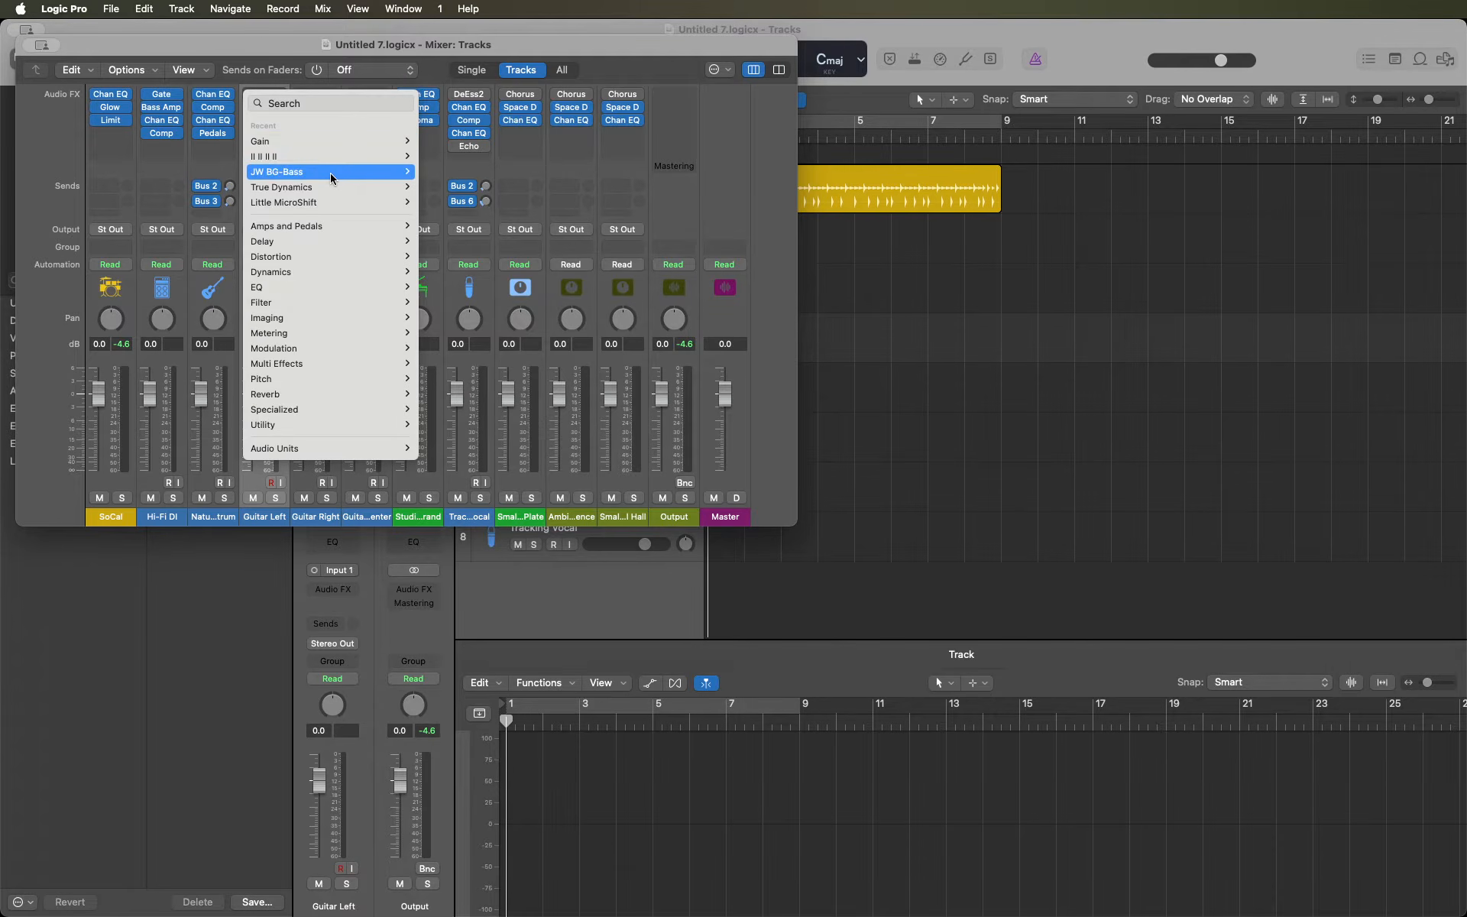
pyautogui.click(330, 227)
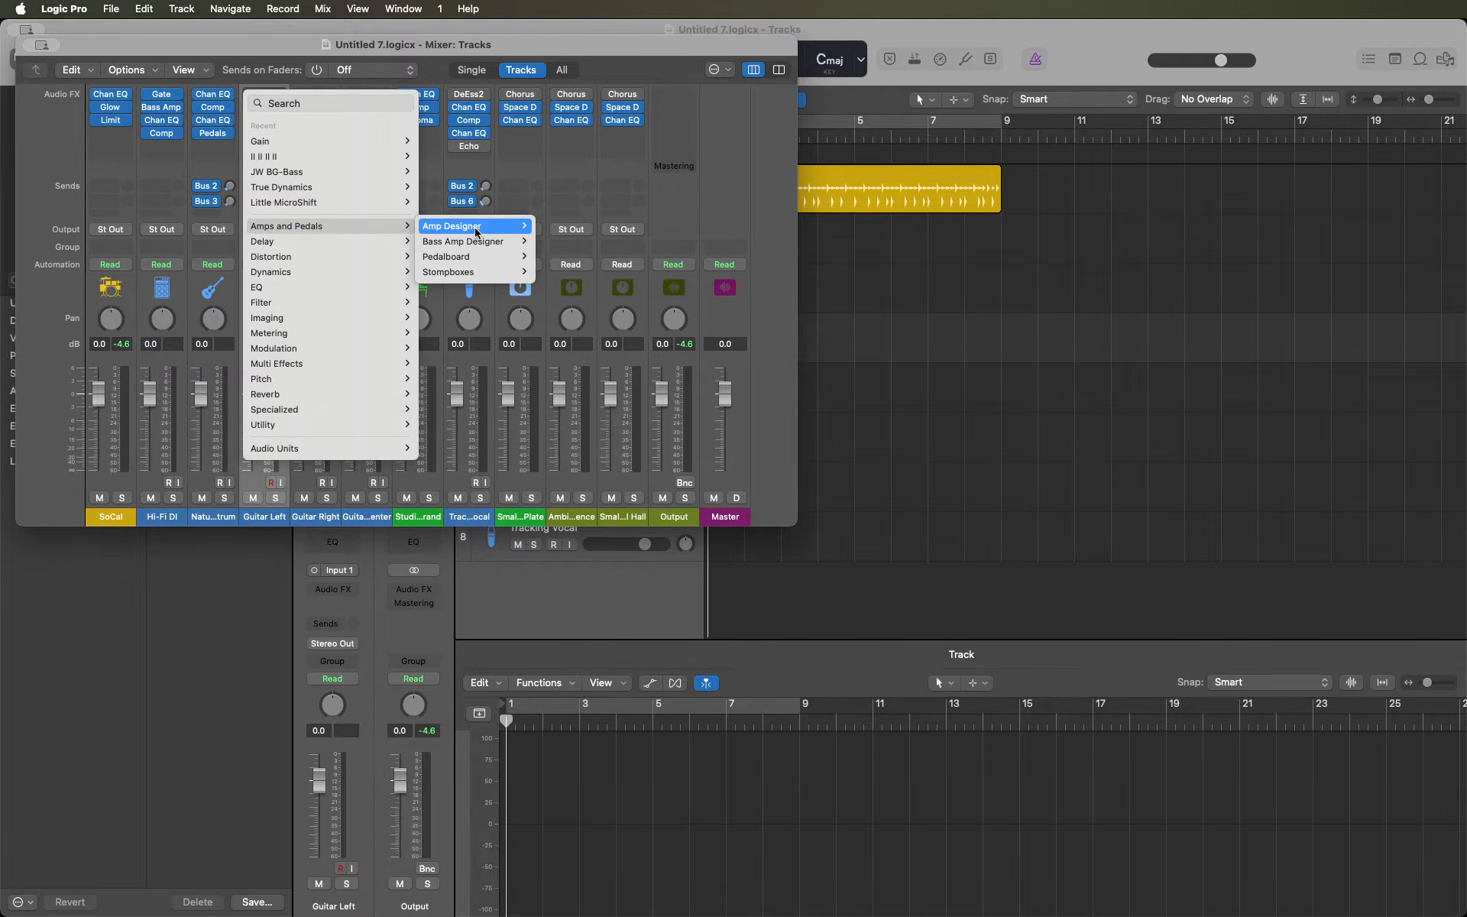
pyautogui.moveTo(475, 231)
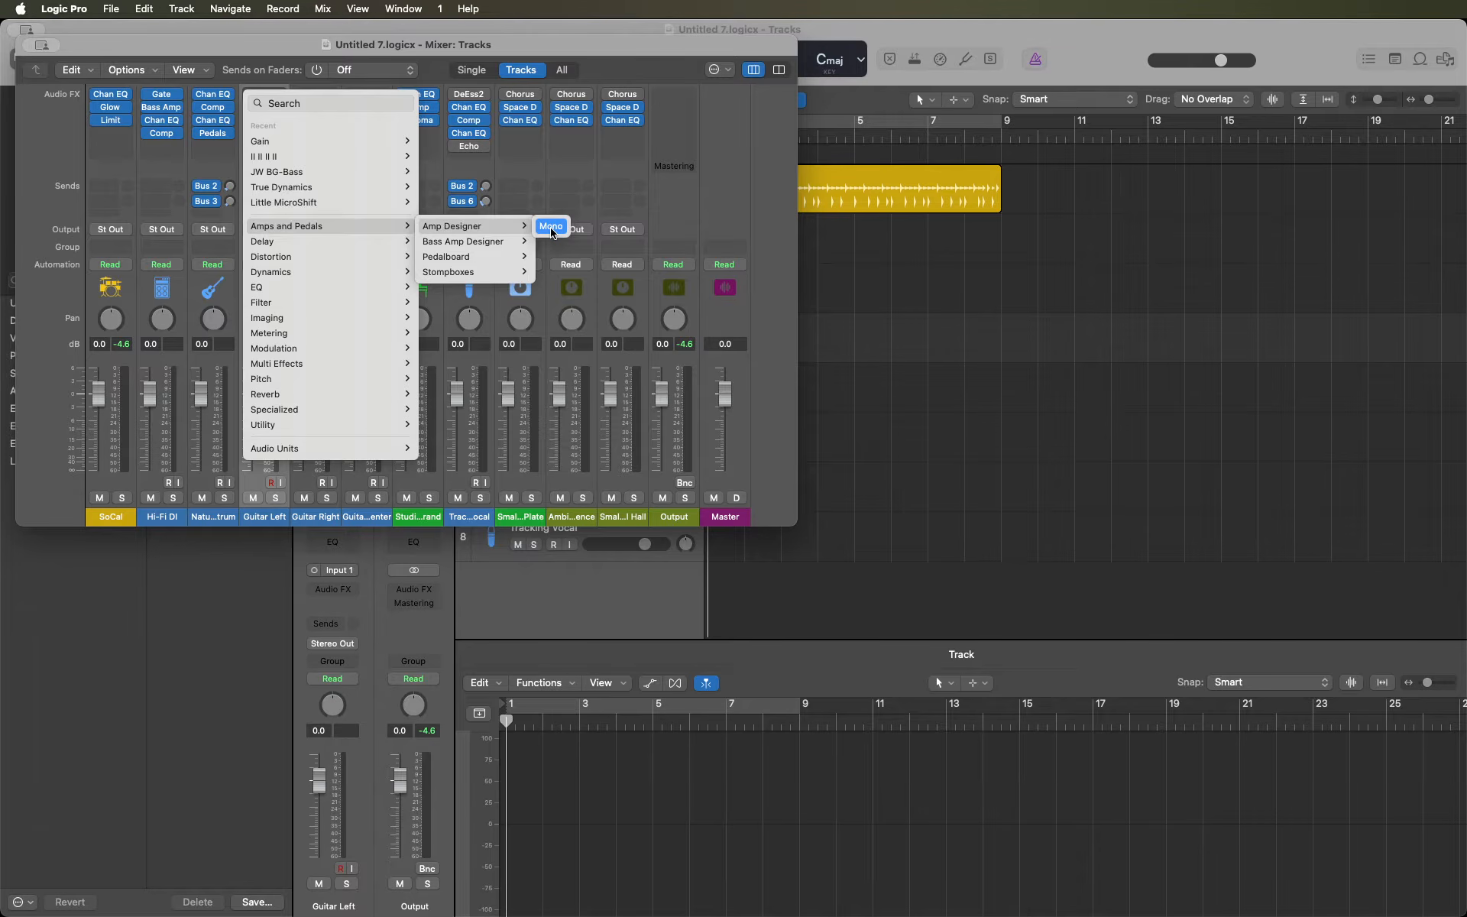
pyautogui.click(552, 227)
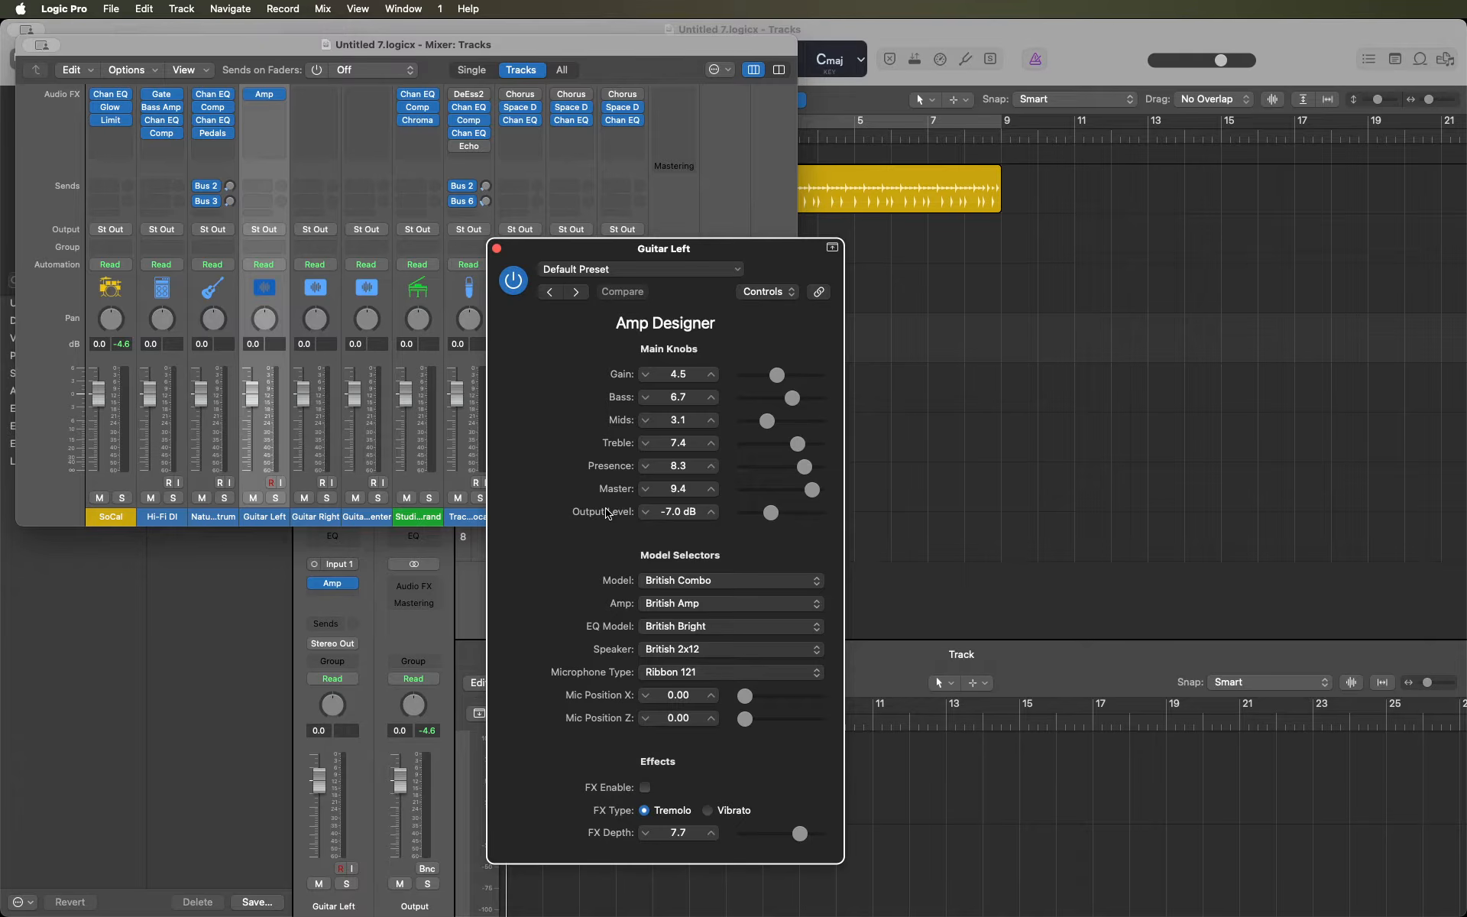
# - Set the amp in Guitar Left's Amp Designer to Pawnshop Amp and close the plug-in window
pyautogui.hscroll(1, 608, 428)
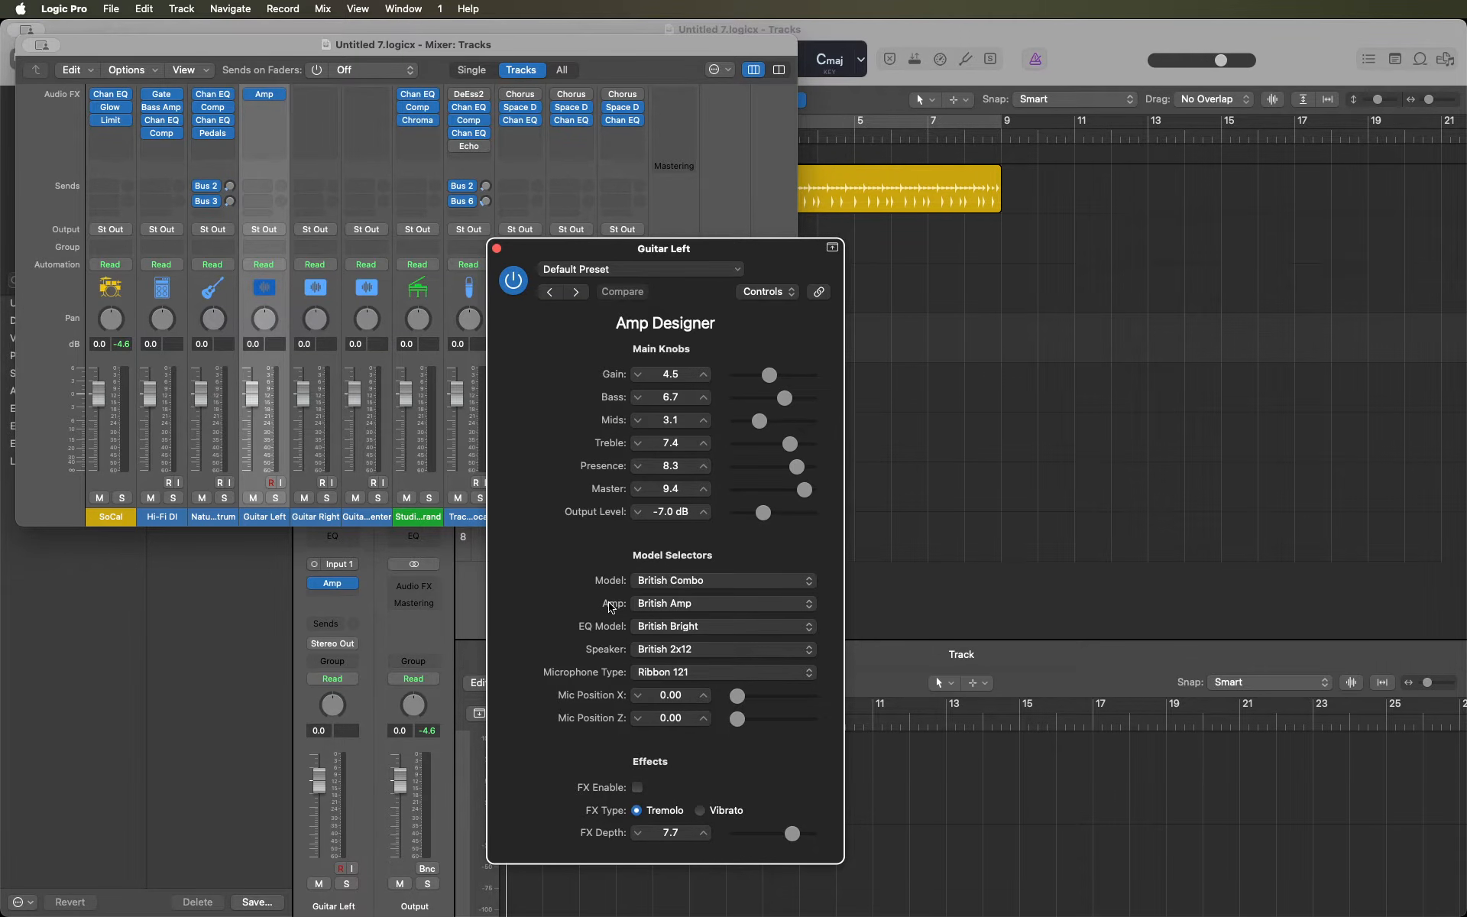
pyautogui.click(691, 604)
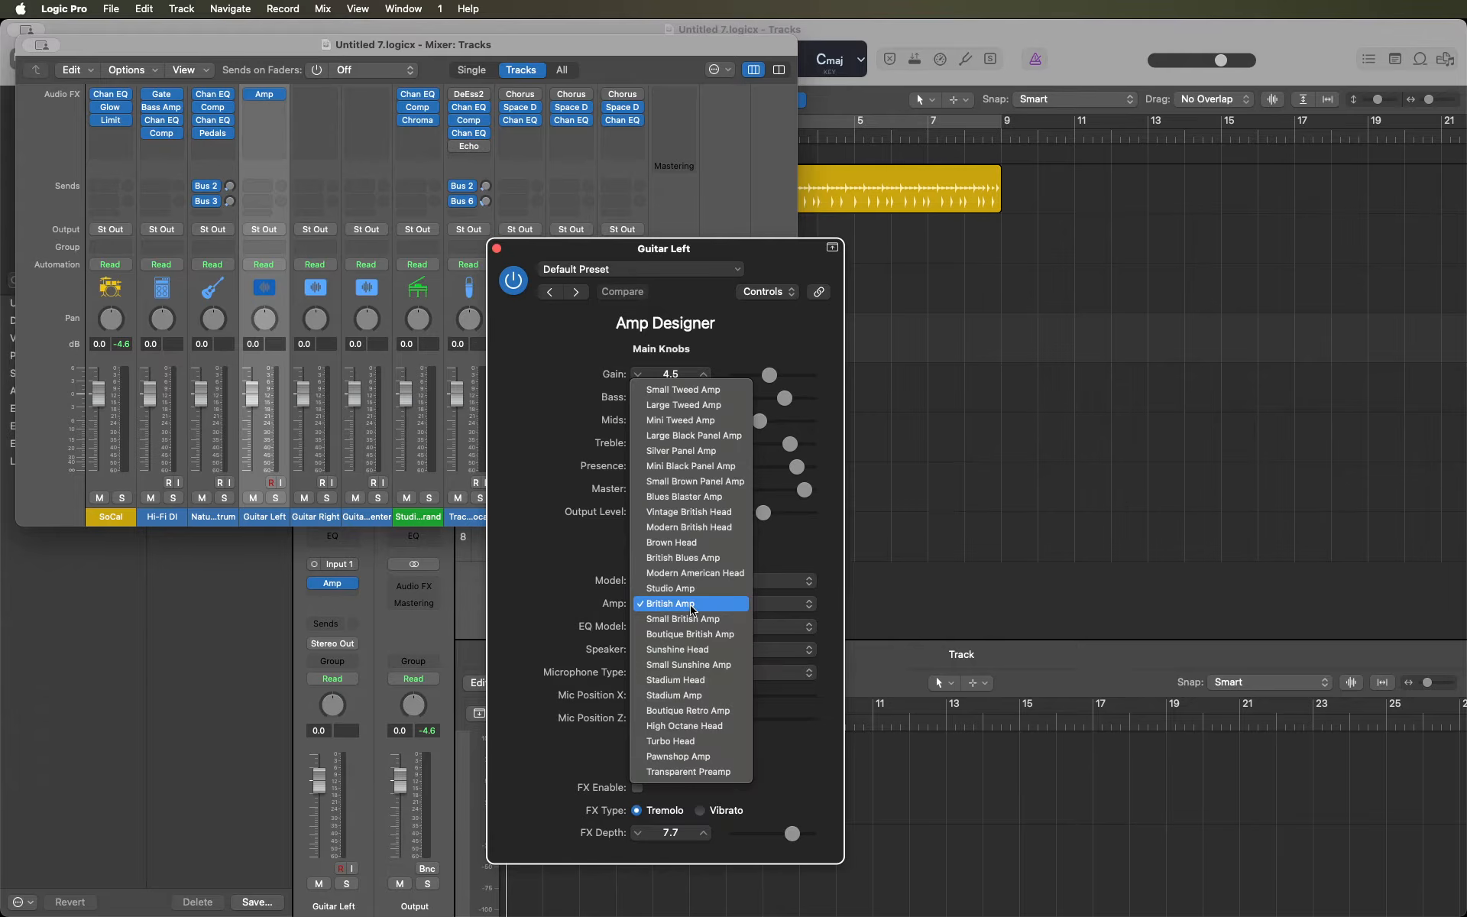
pyautogui.click(692, 756)
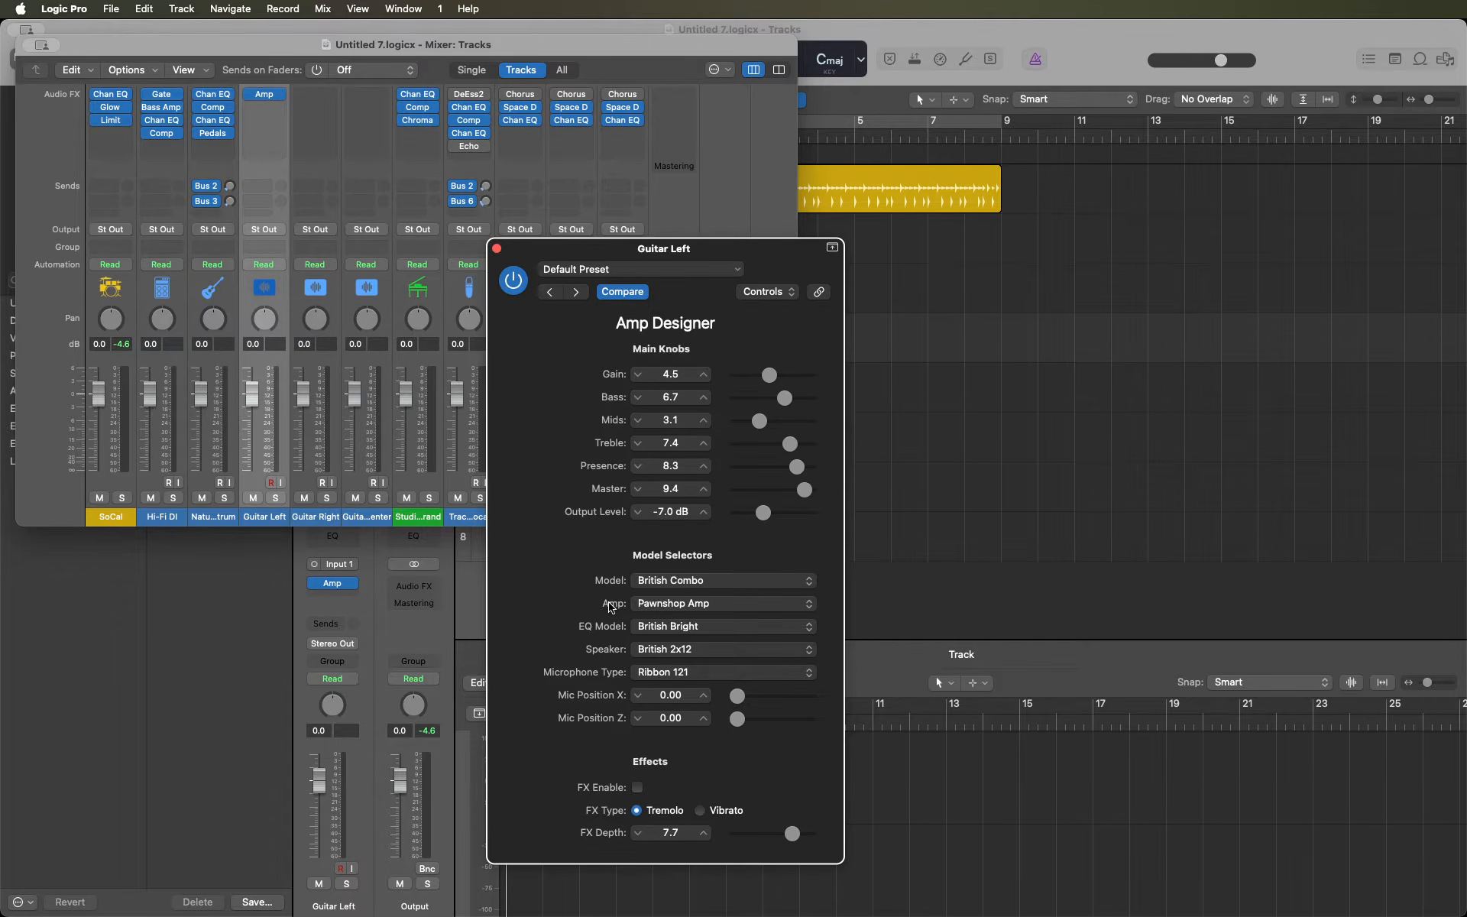
pyautogui.press('super+w')
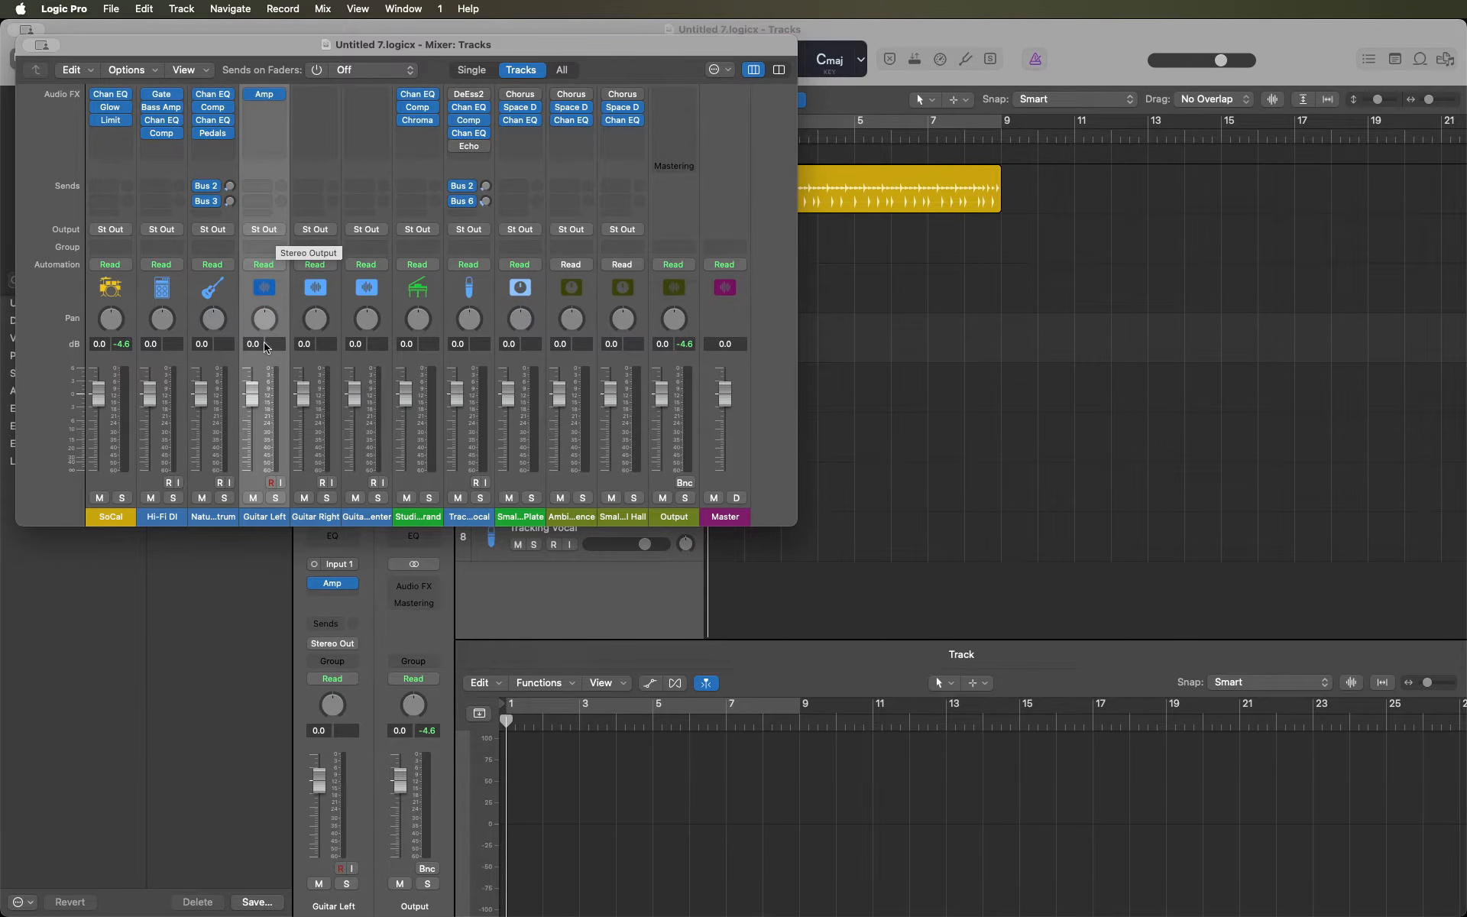
# - Pan the Guitar Left channel hard left to -64 and close the Mixer window
pyautogui.click(315, 346)
pyautogui.click(265, 348)
pyautogui.click(271, 484)
pyautogui.scroll(-10, 265, 319)
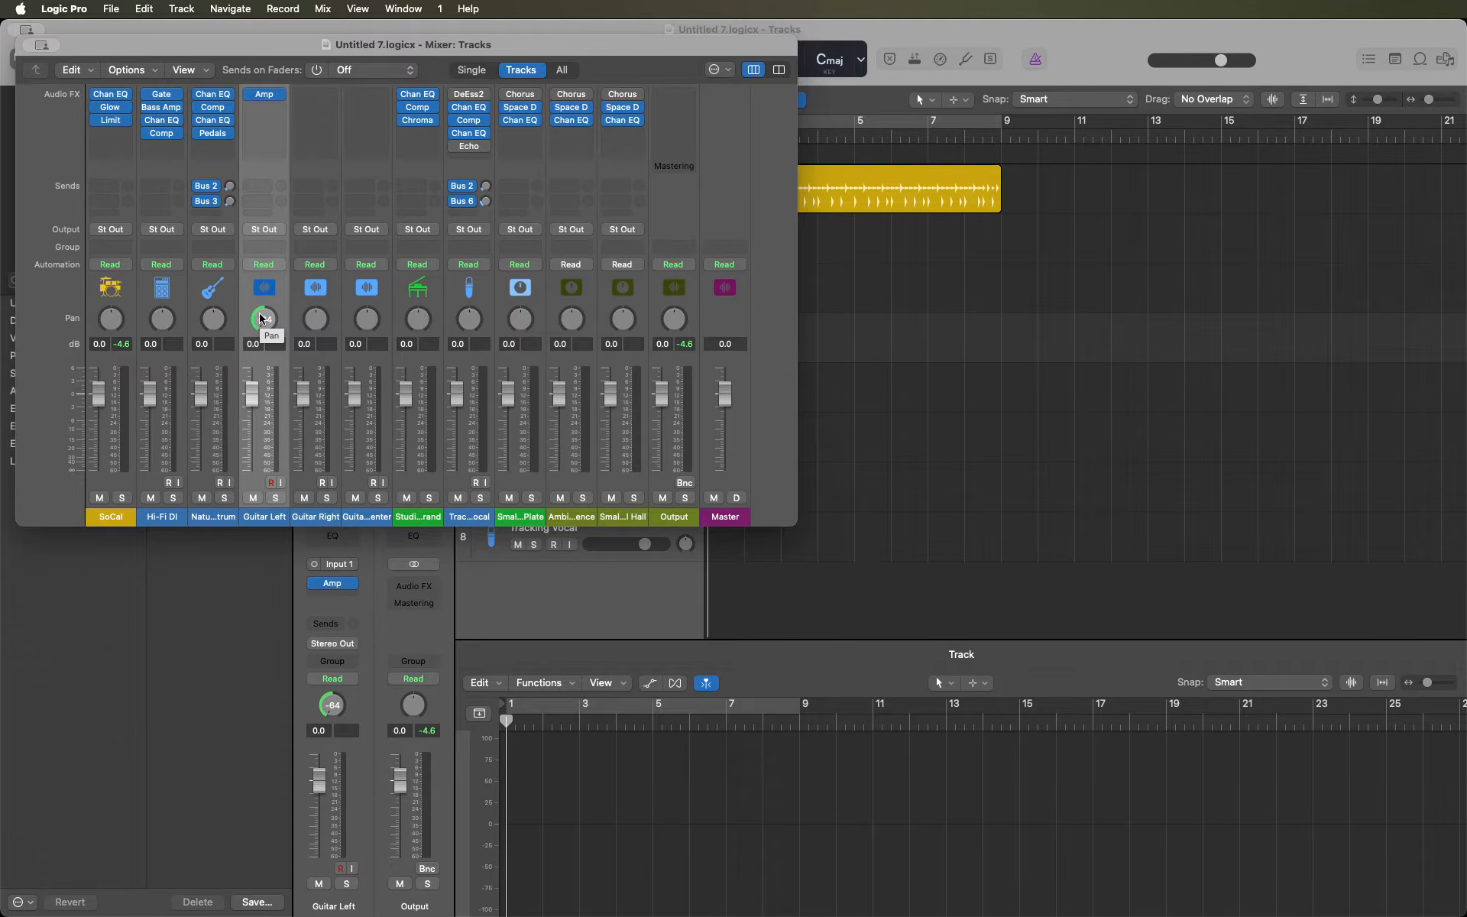
pyautogui.doubleClick(252, 344)
pyautogui.click(318, 345)
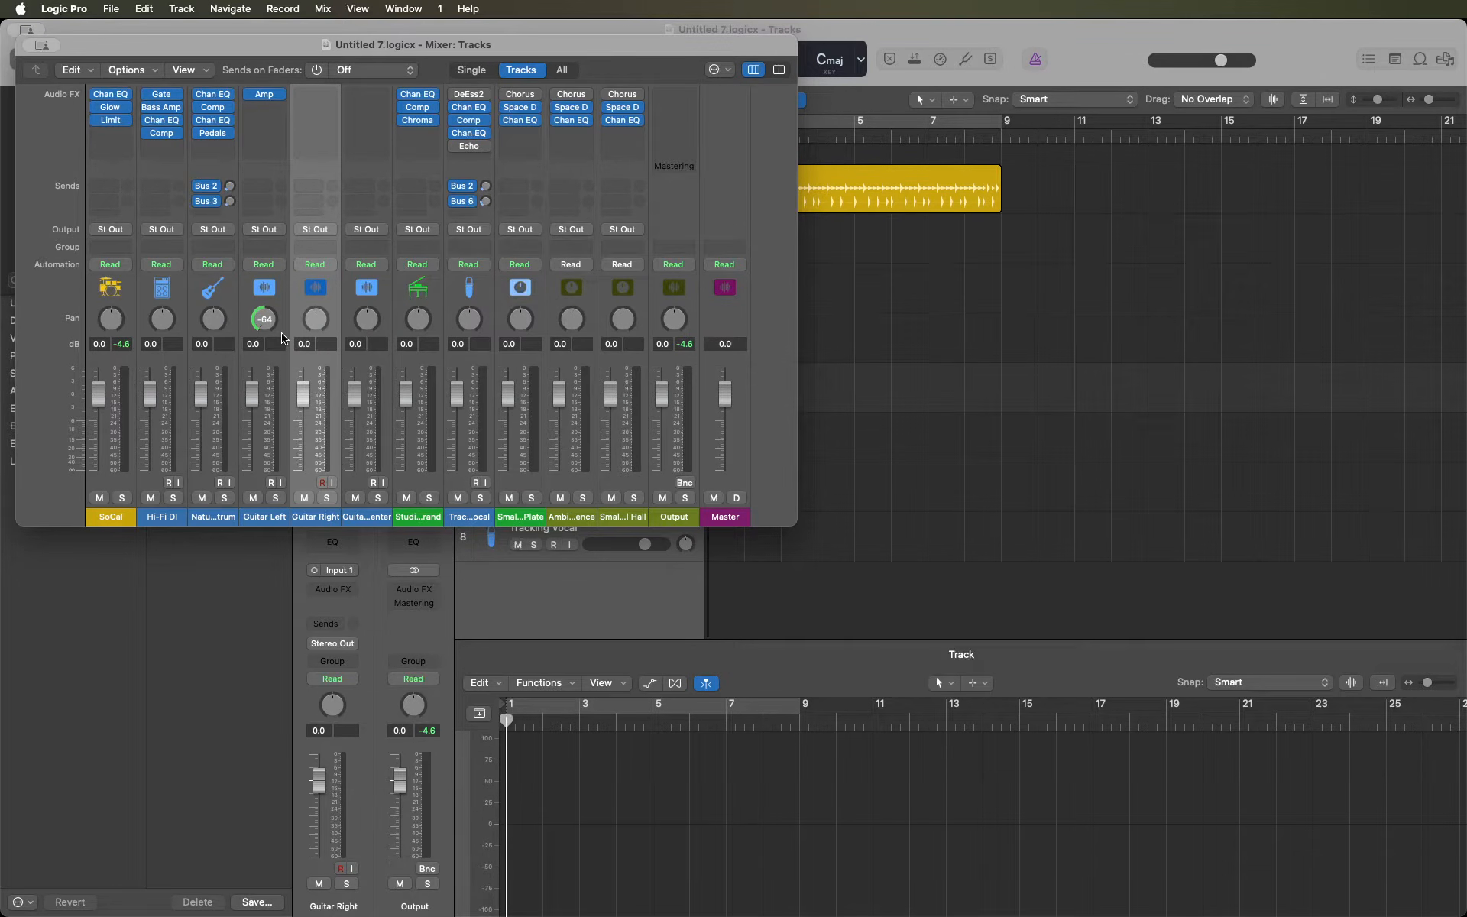
pyautogui.press('super+w')
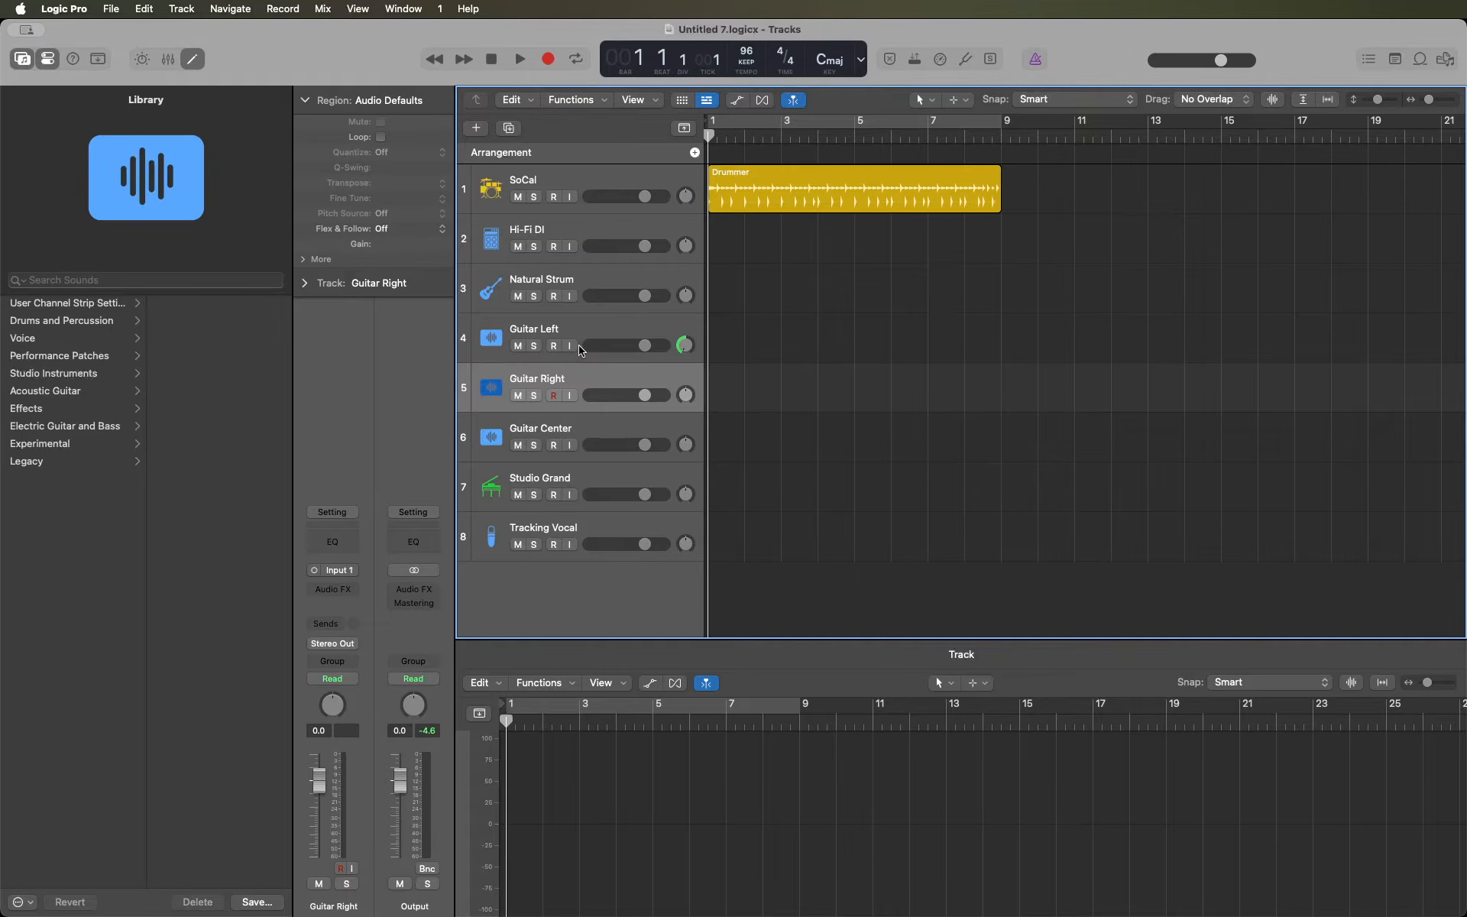
# - Copy the Guitar Left channel strip's amp effect to the Guitar Right track
pyautogui.press('Up')
pyautogui.press('Down')
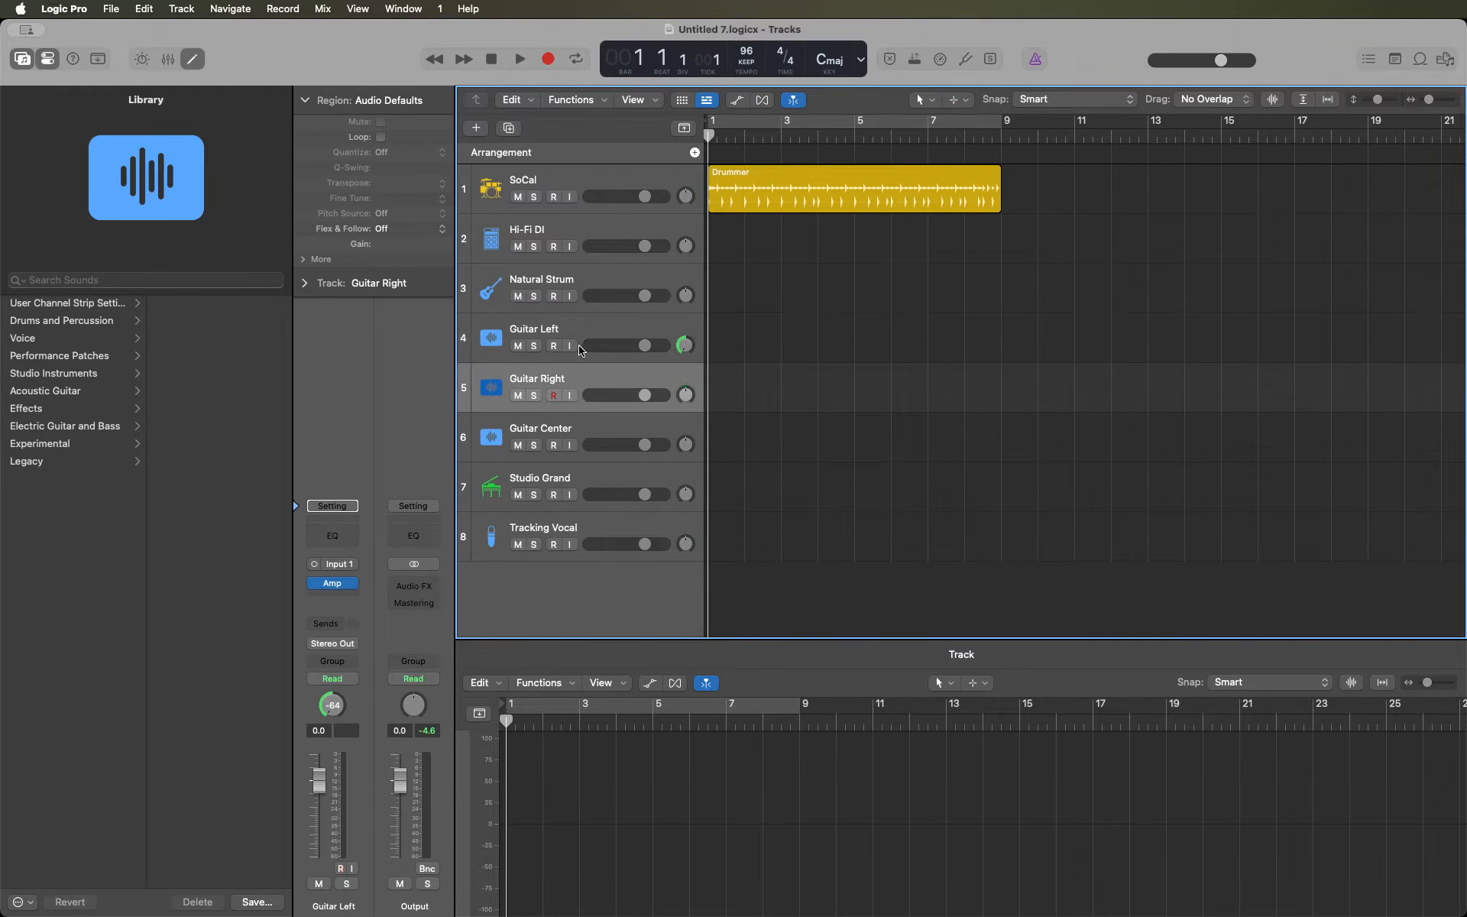
pyautogui.press('Up')
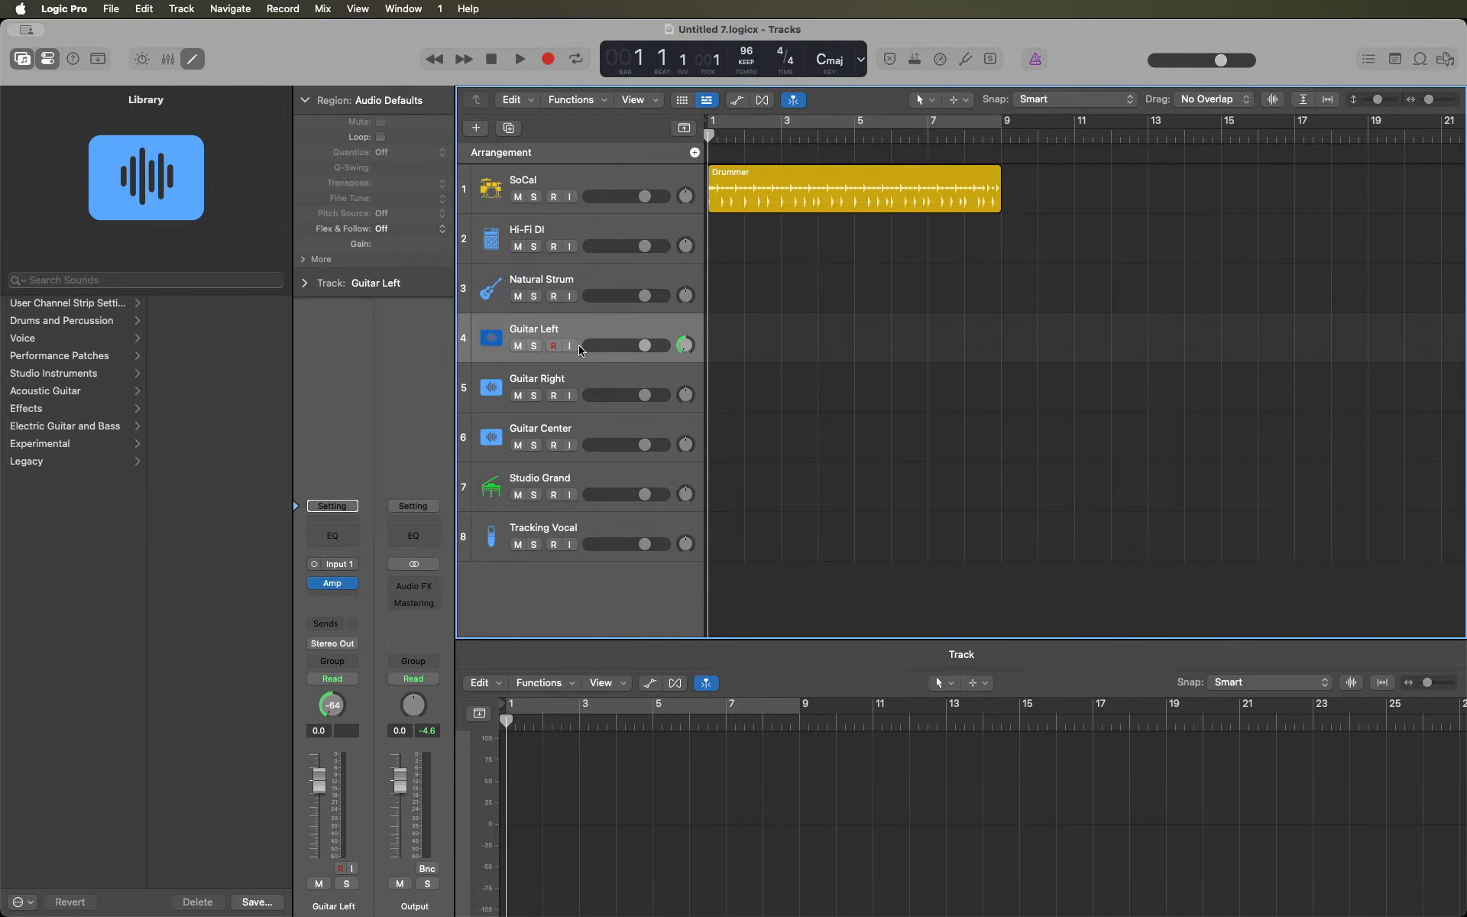
pyautogui.click(579, 397)
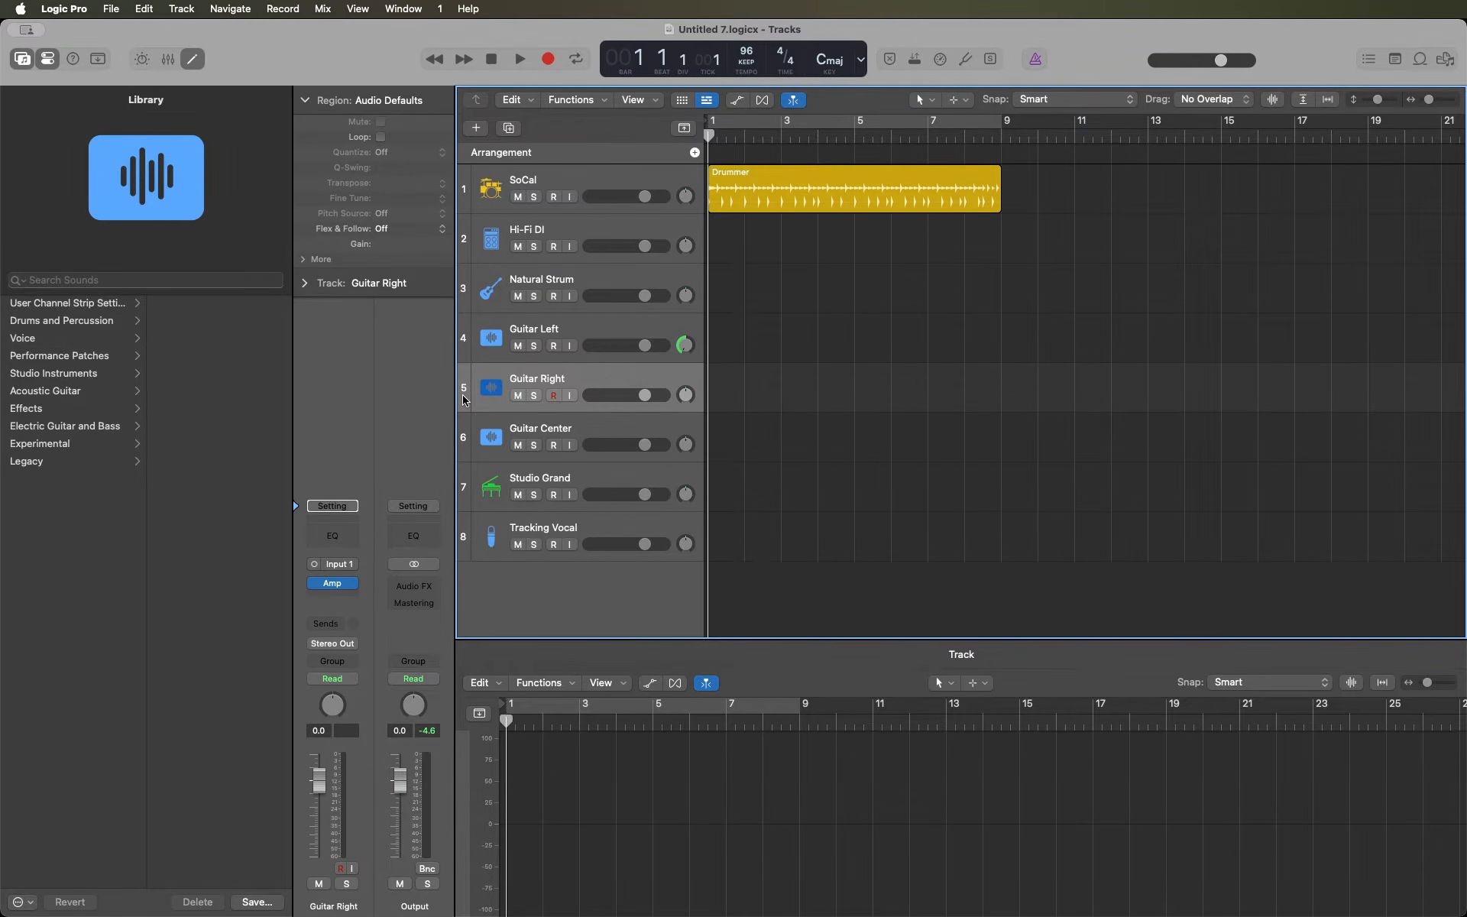
# - Pan the Guitar Right track to the right and give the Guitar Center track the same amp effect
pyautogui.doubleClick(515, 383)
pyautogui.press('Return')
pyautogui.scroll(5, 693, 395)
pyautogui.scroll(3, 686, 395)
pyautogui.click(581, 449)
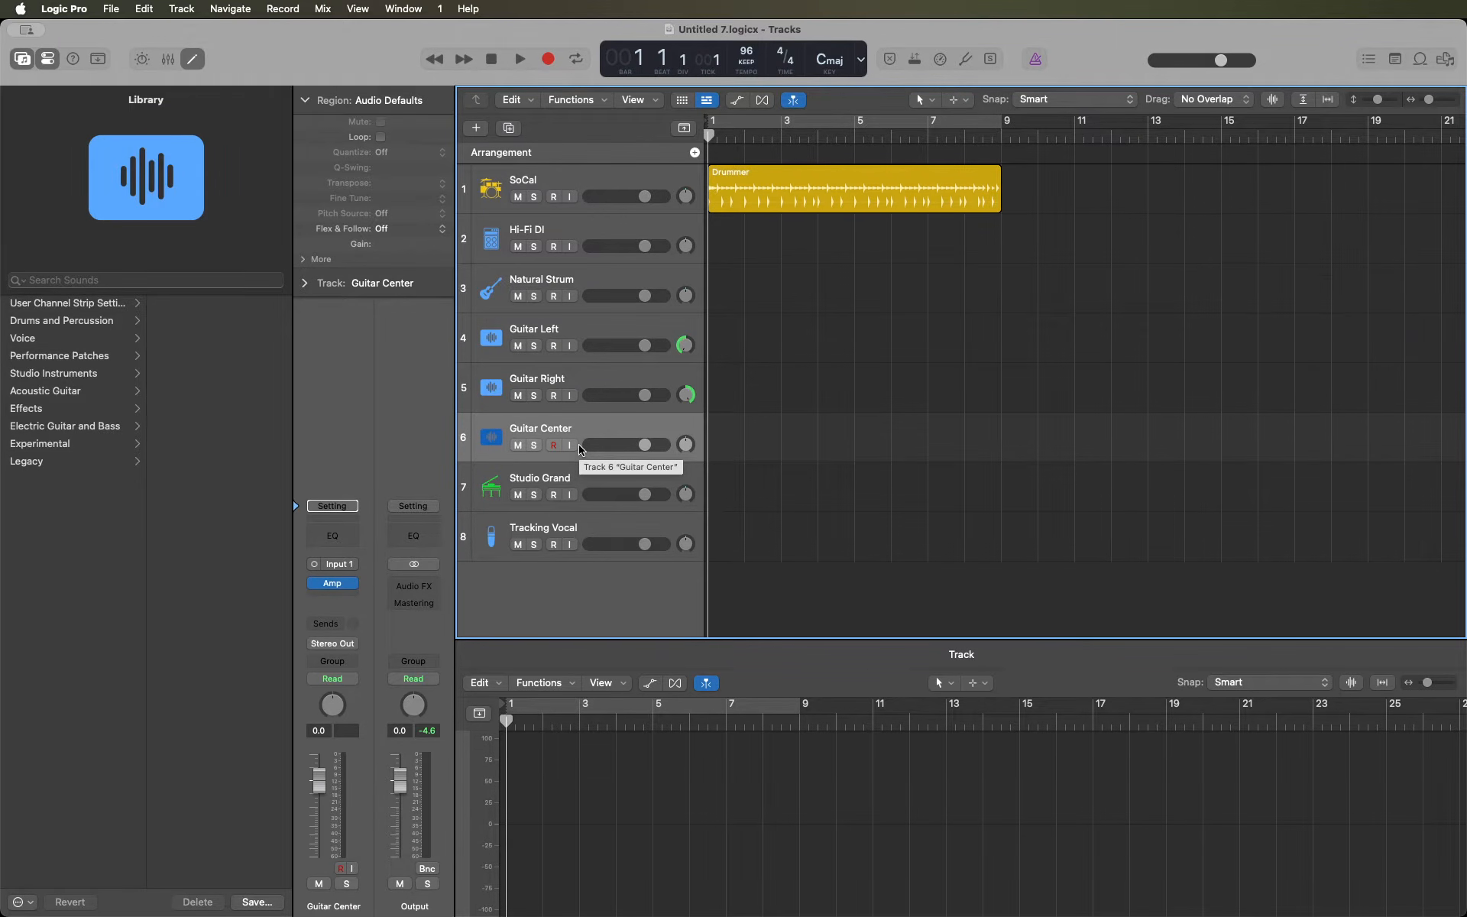
# - Set the recording count-in to 2 bars
pyautogui.click(20, 9)
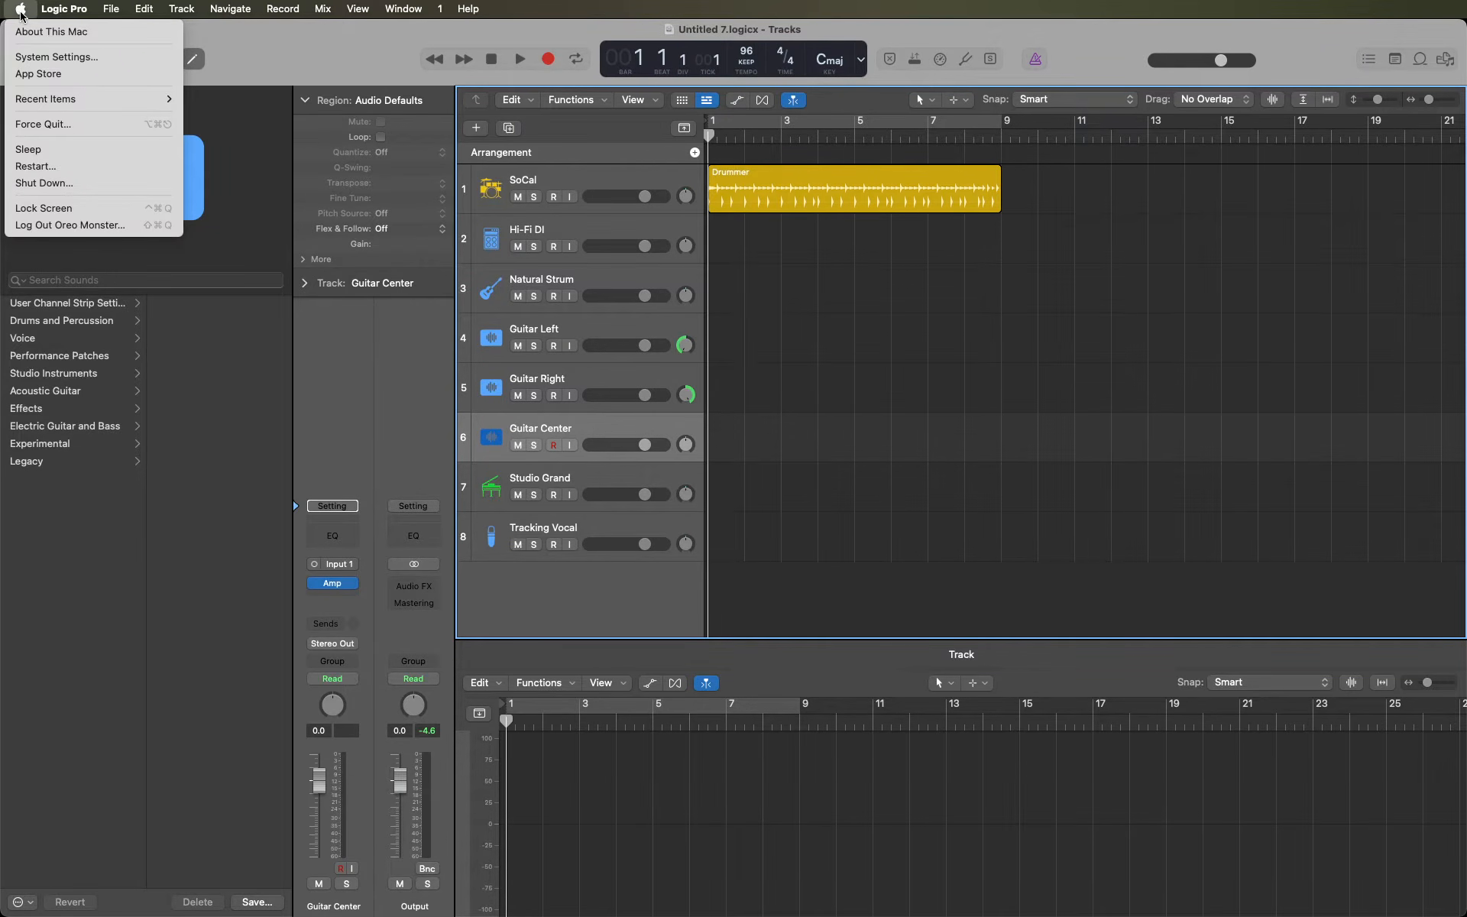
pyautogui.moveTo(183, 13)
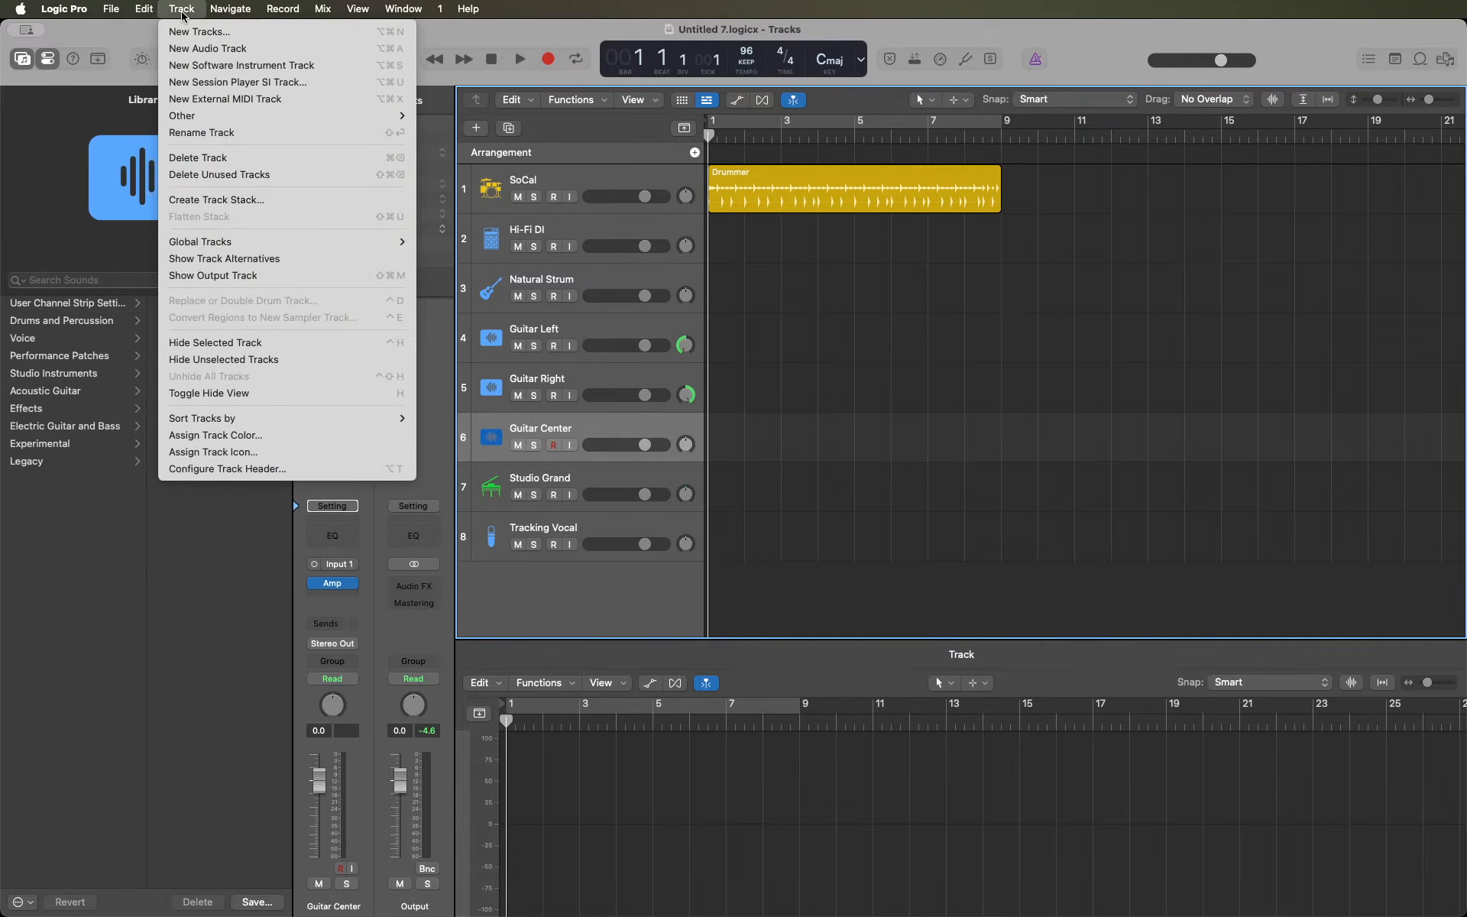
pyautogui.moveTo(283, 14)
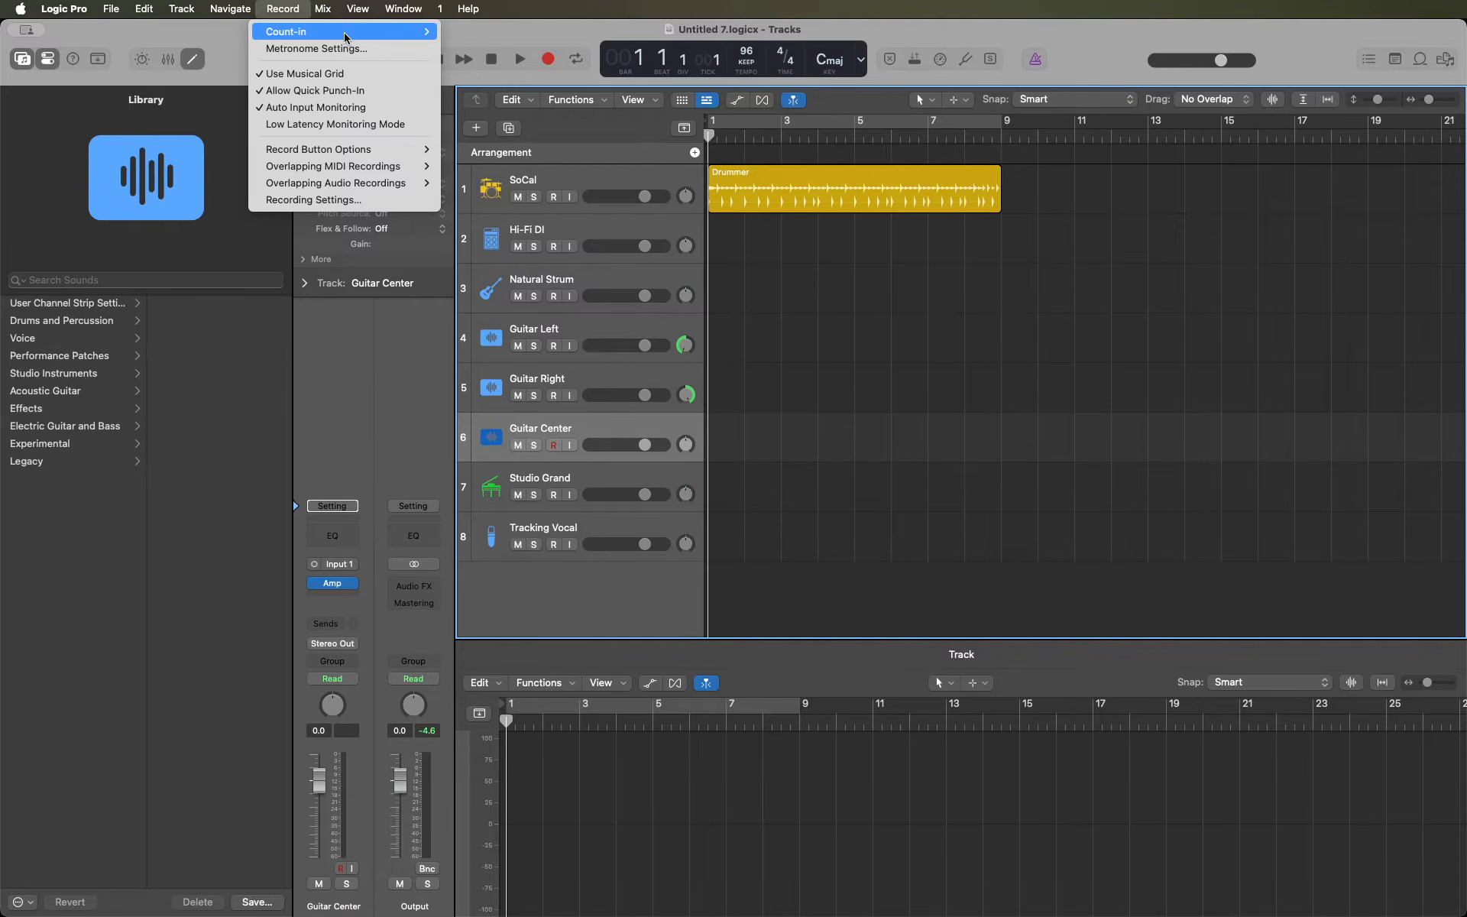
pyautogui.moveTo(345, 34)
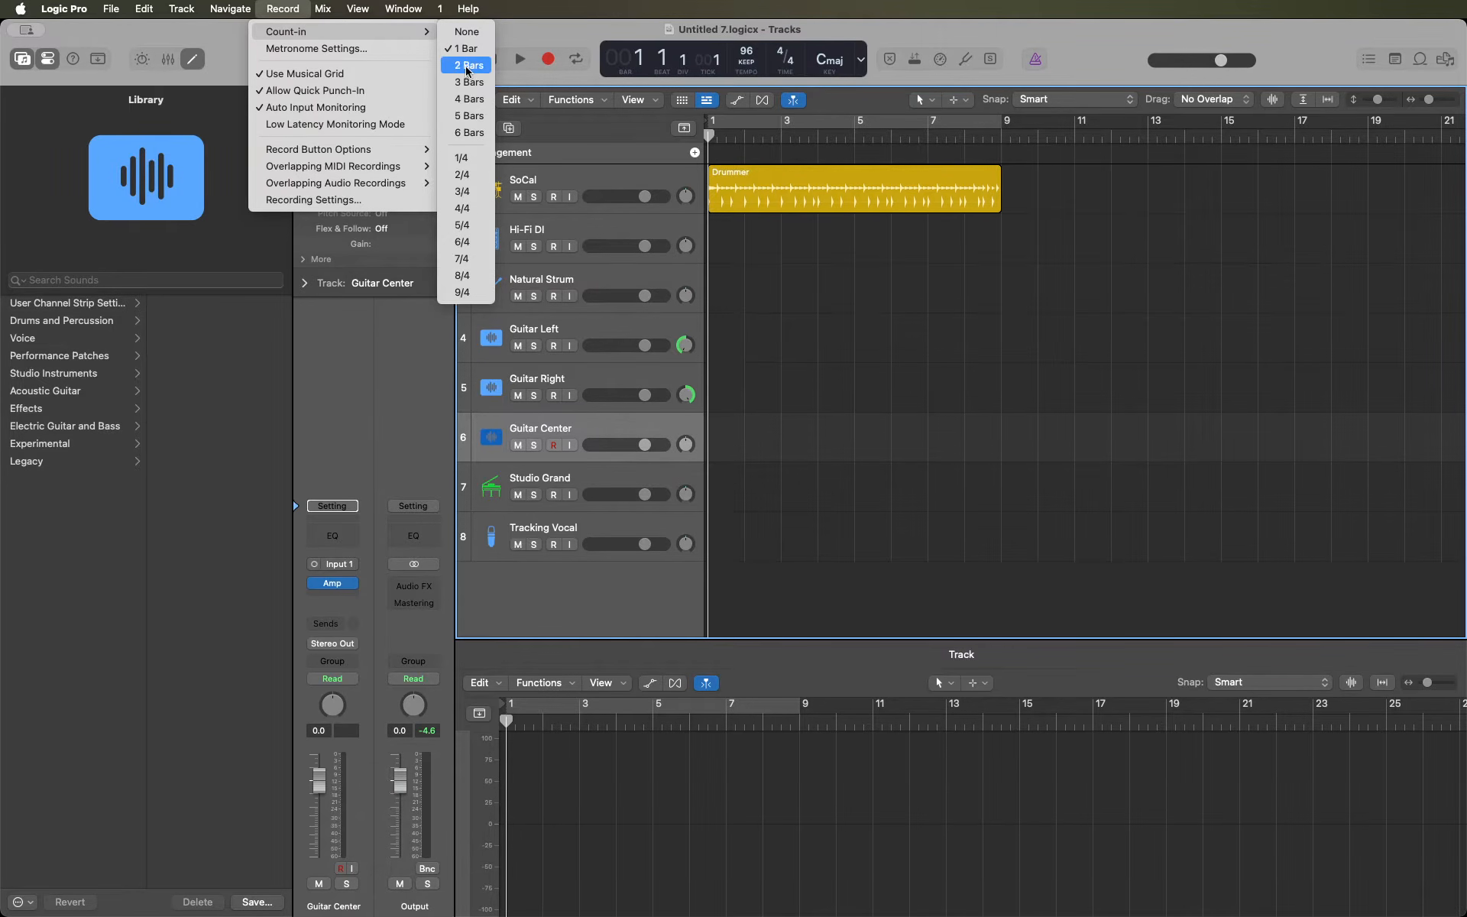
pyautogui.click(469, 65)
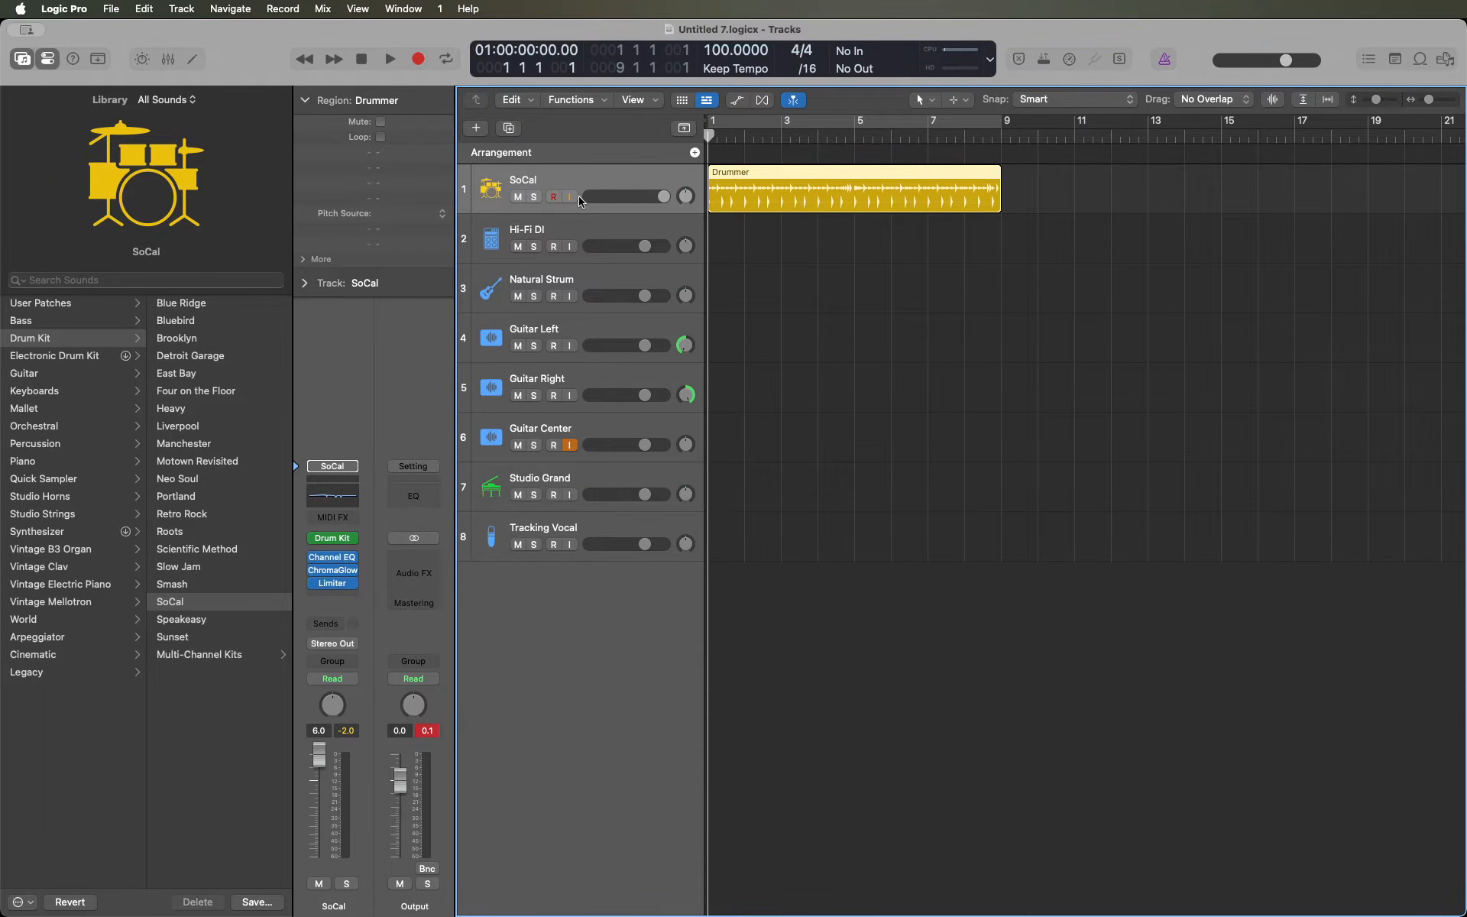
# - Fill the SoCal track with Pop Rock Drummer regions from bar 9 up to bar 130
pyautogui.hotkey('shift', '.')
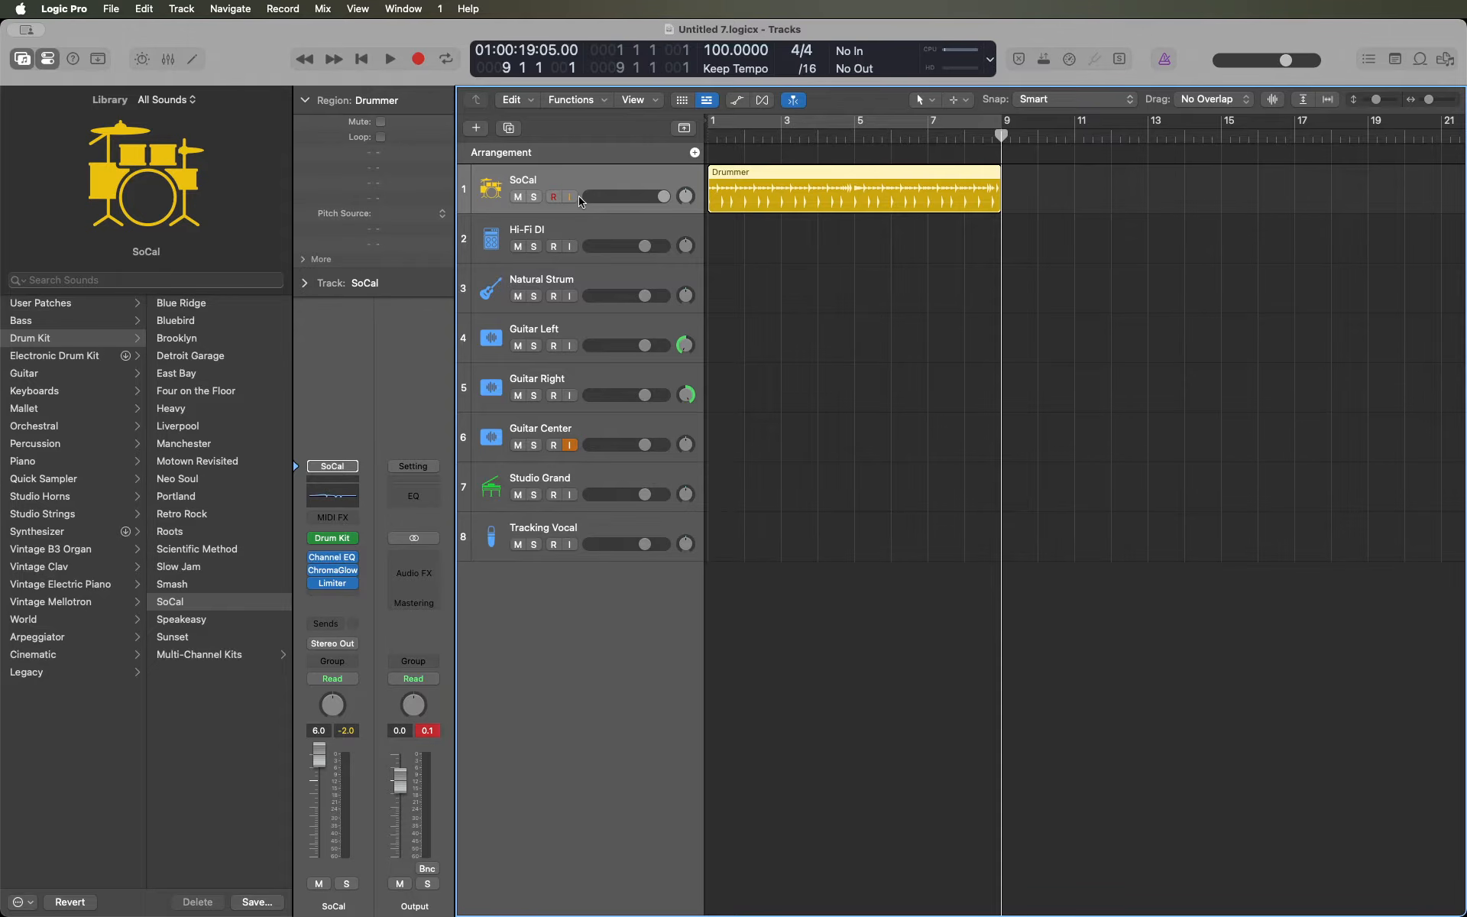
pyautogui.press('Return')
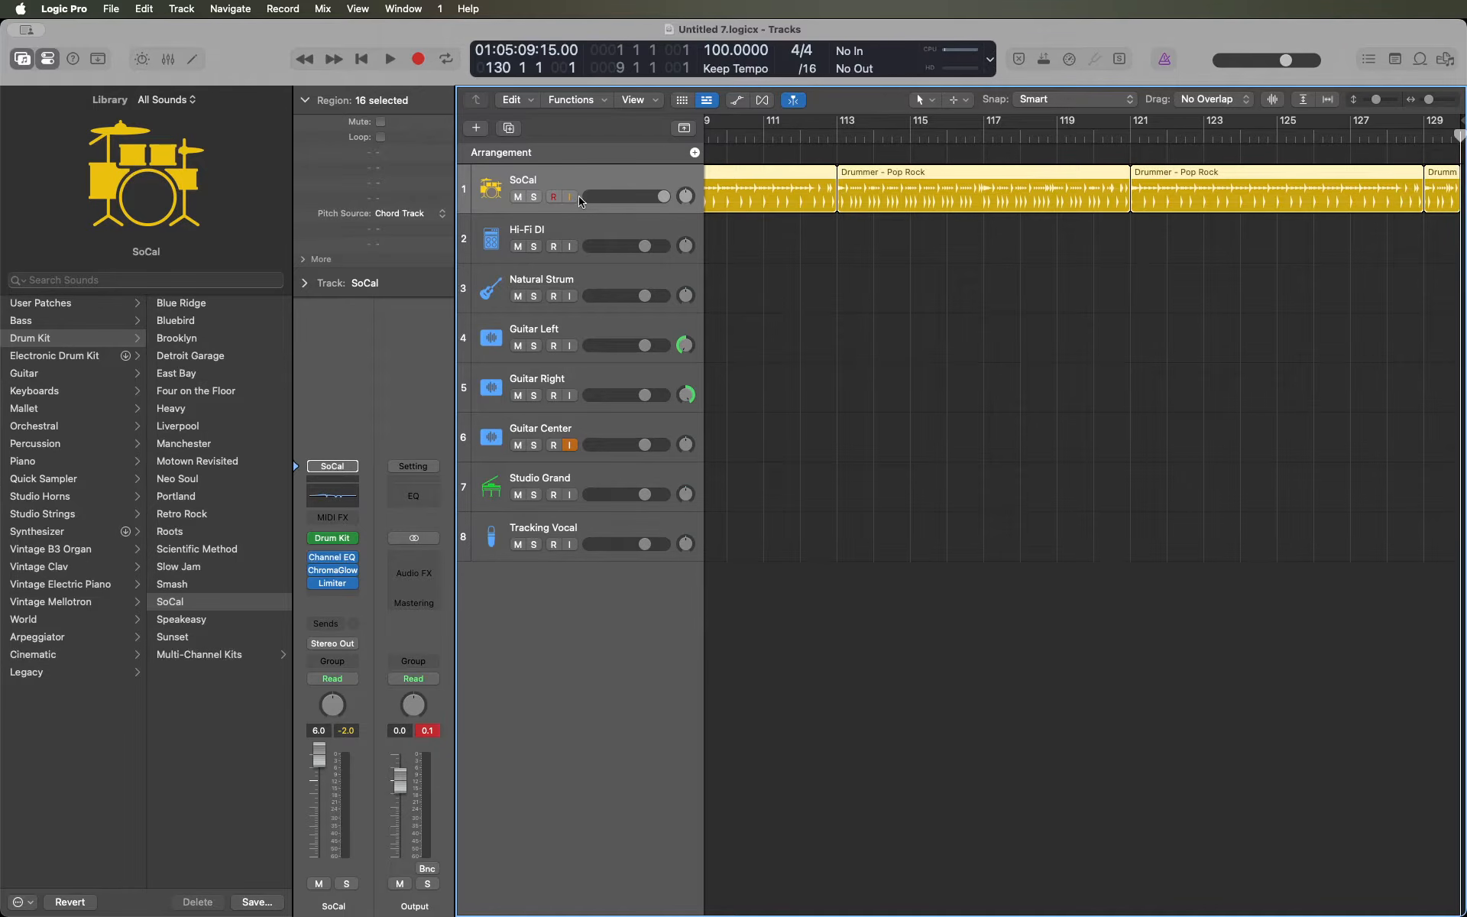
# - Check the end positions of the first Drummer region and of all Drummer regions on the SoCal track
pyautogui.press('Return')
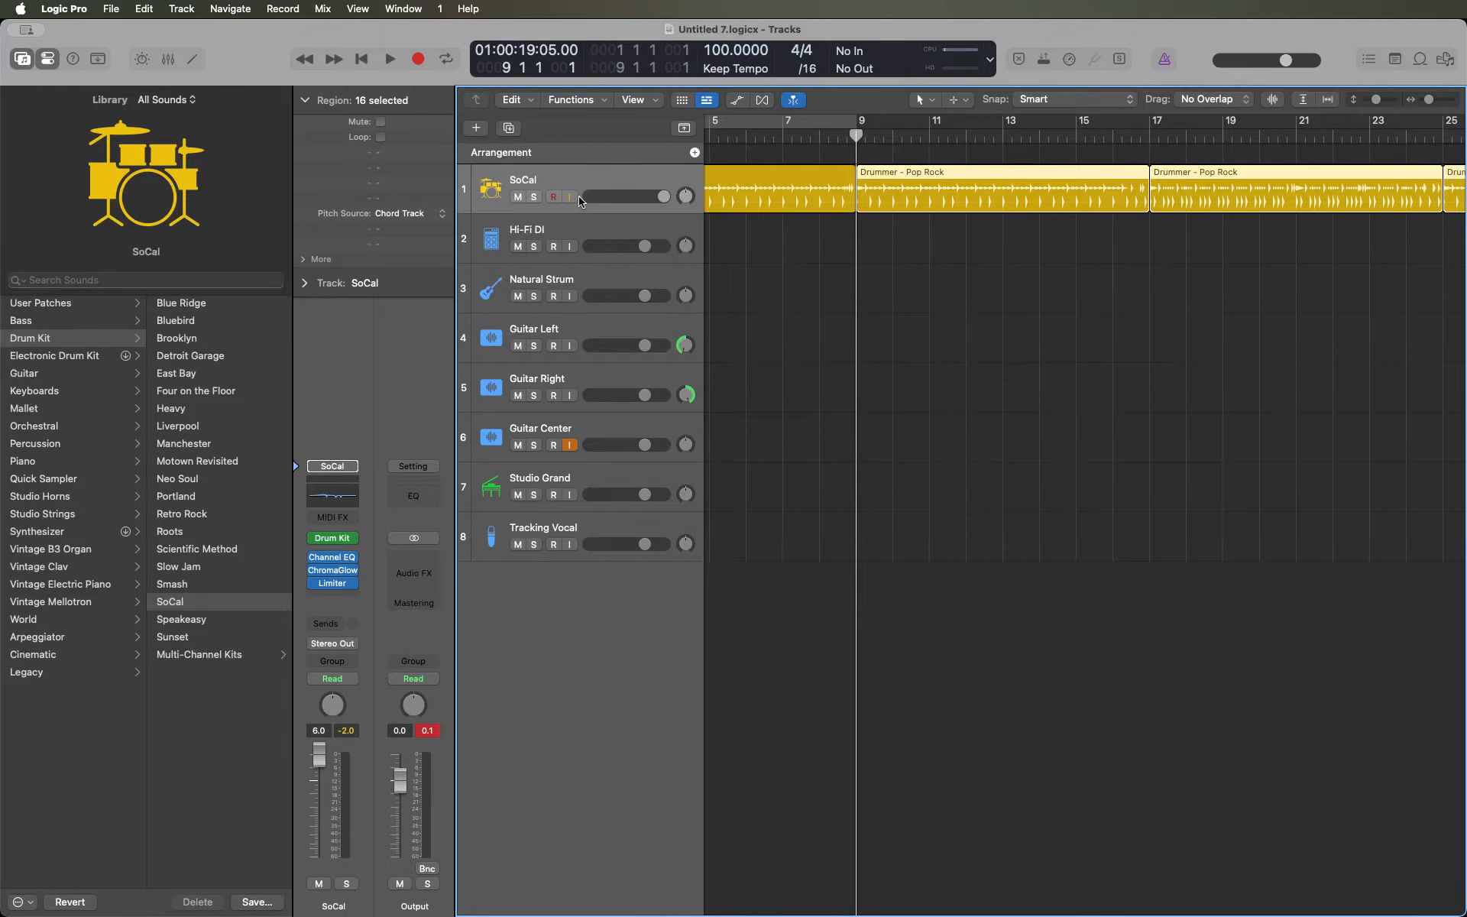
pyautogui.press('Left')
pyautogui.press('Return')
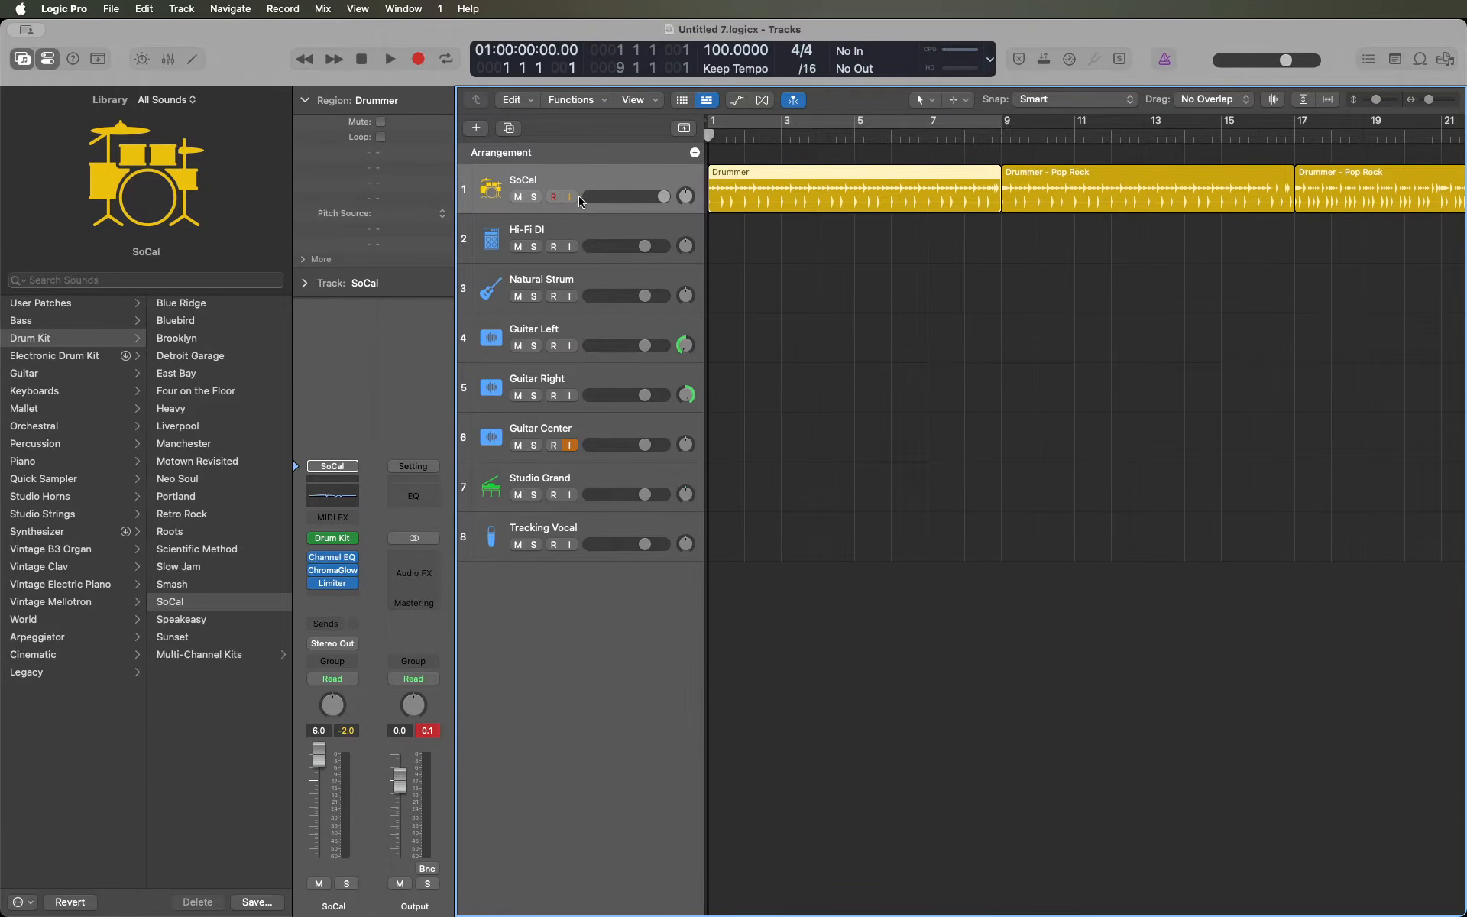
pyautogui.hotkey('shift', '.')
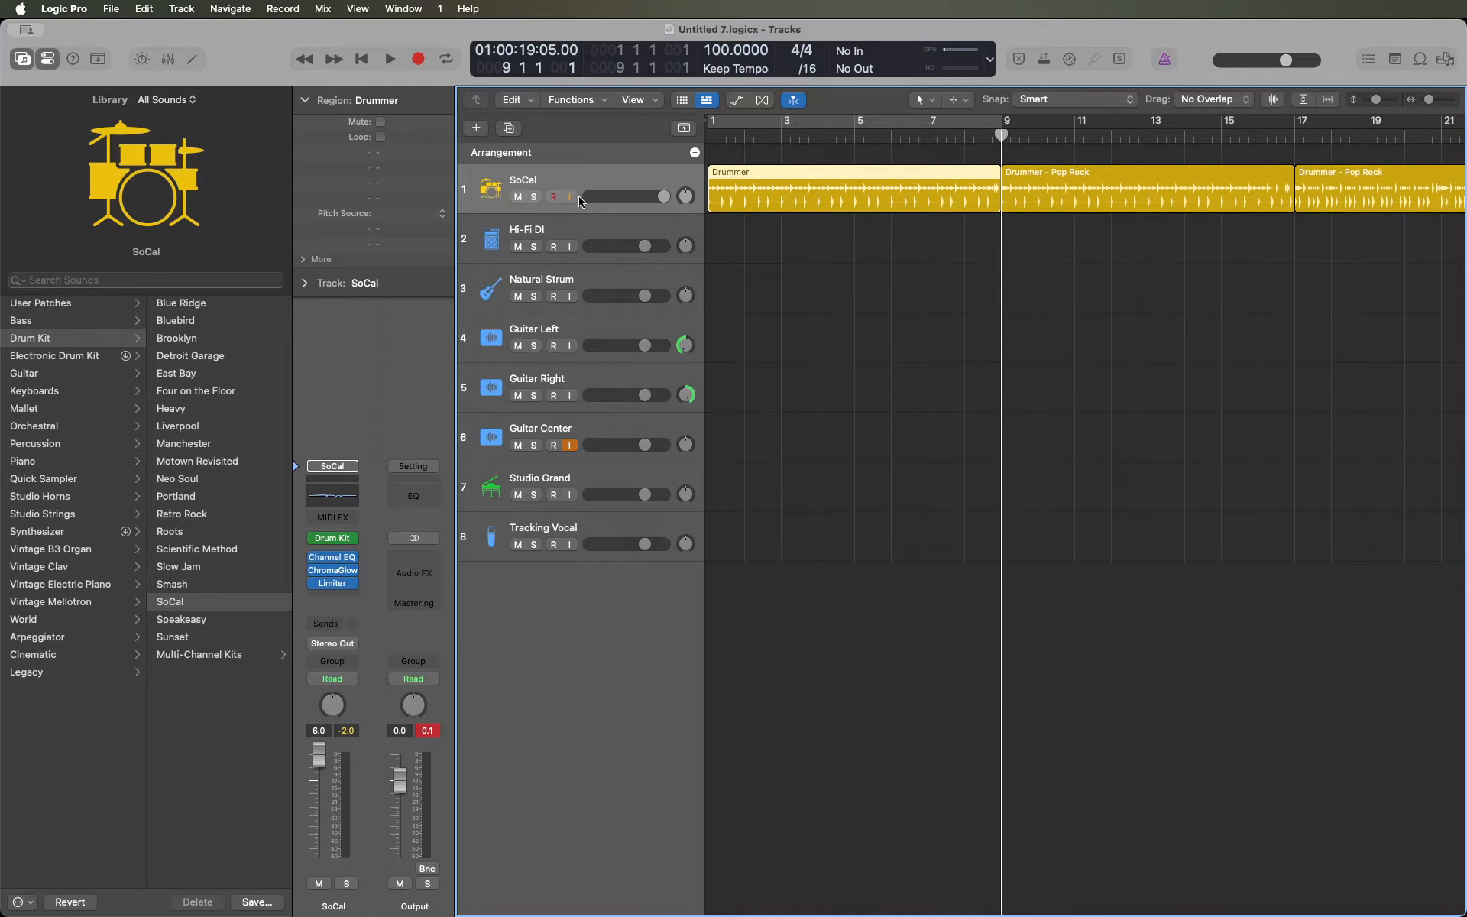
pyautogui.press('super+a')
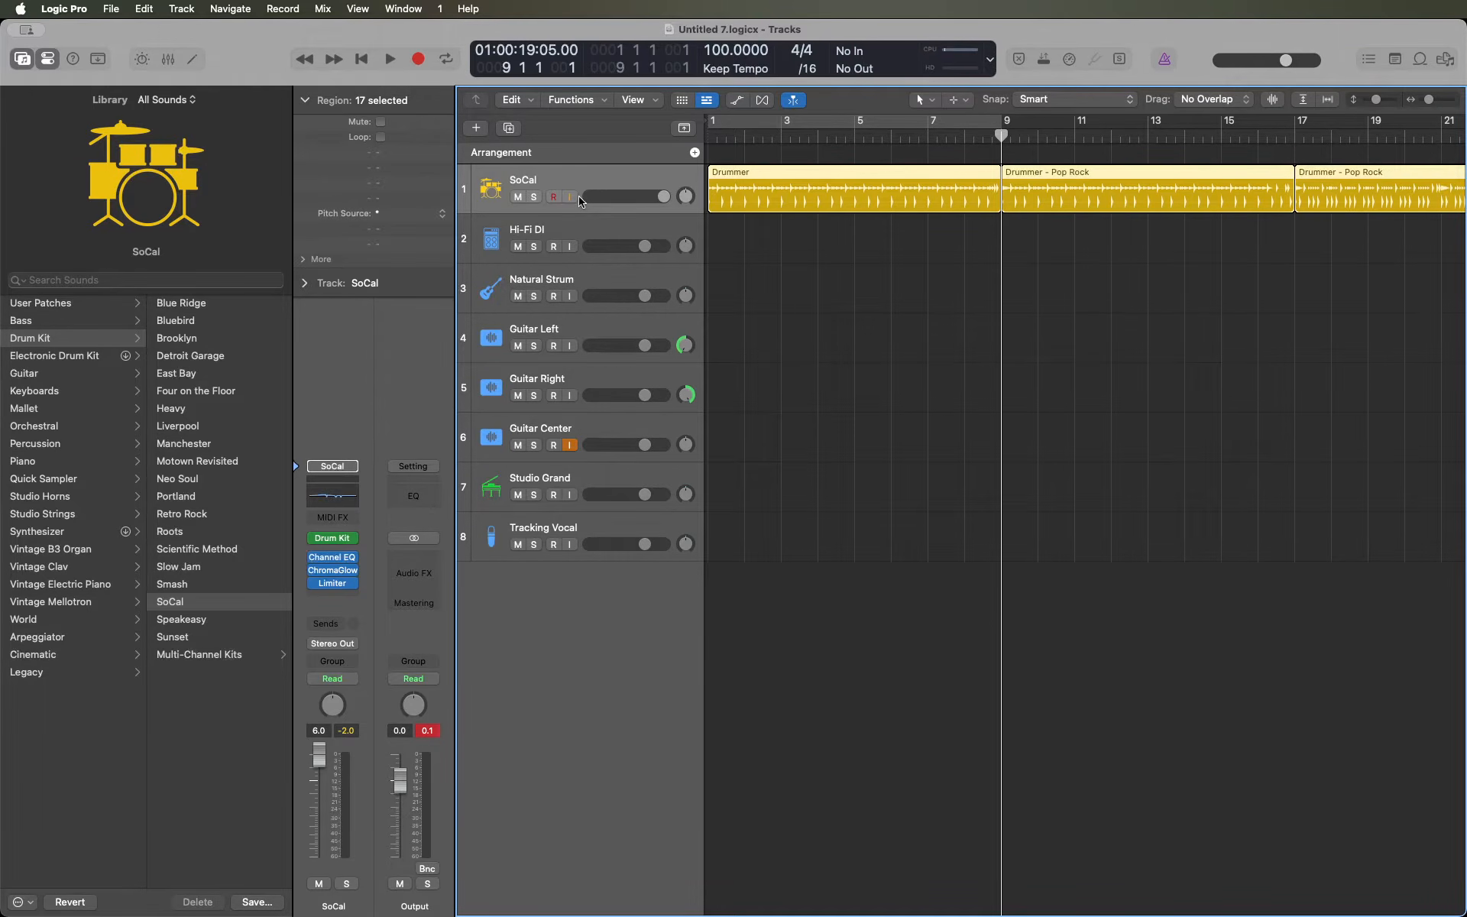
pyautogui.hotkey('alt', 'Return')
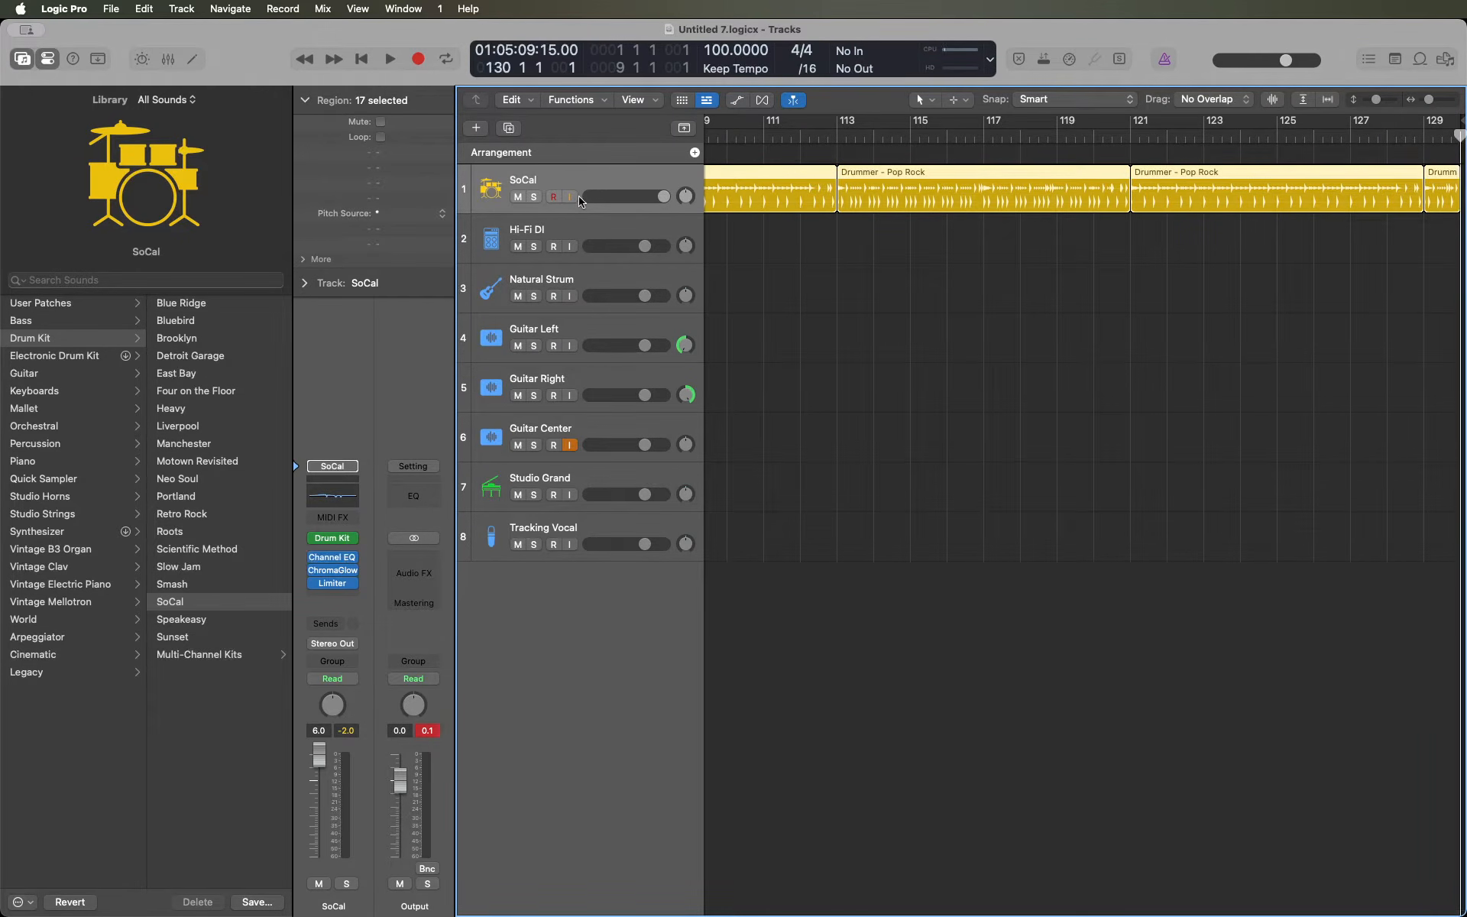
# - Return the playhead to the project start and select the Guitar Center track
pyautogui.press('Return')
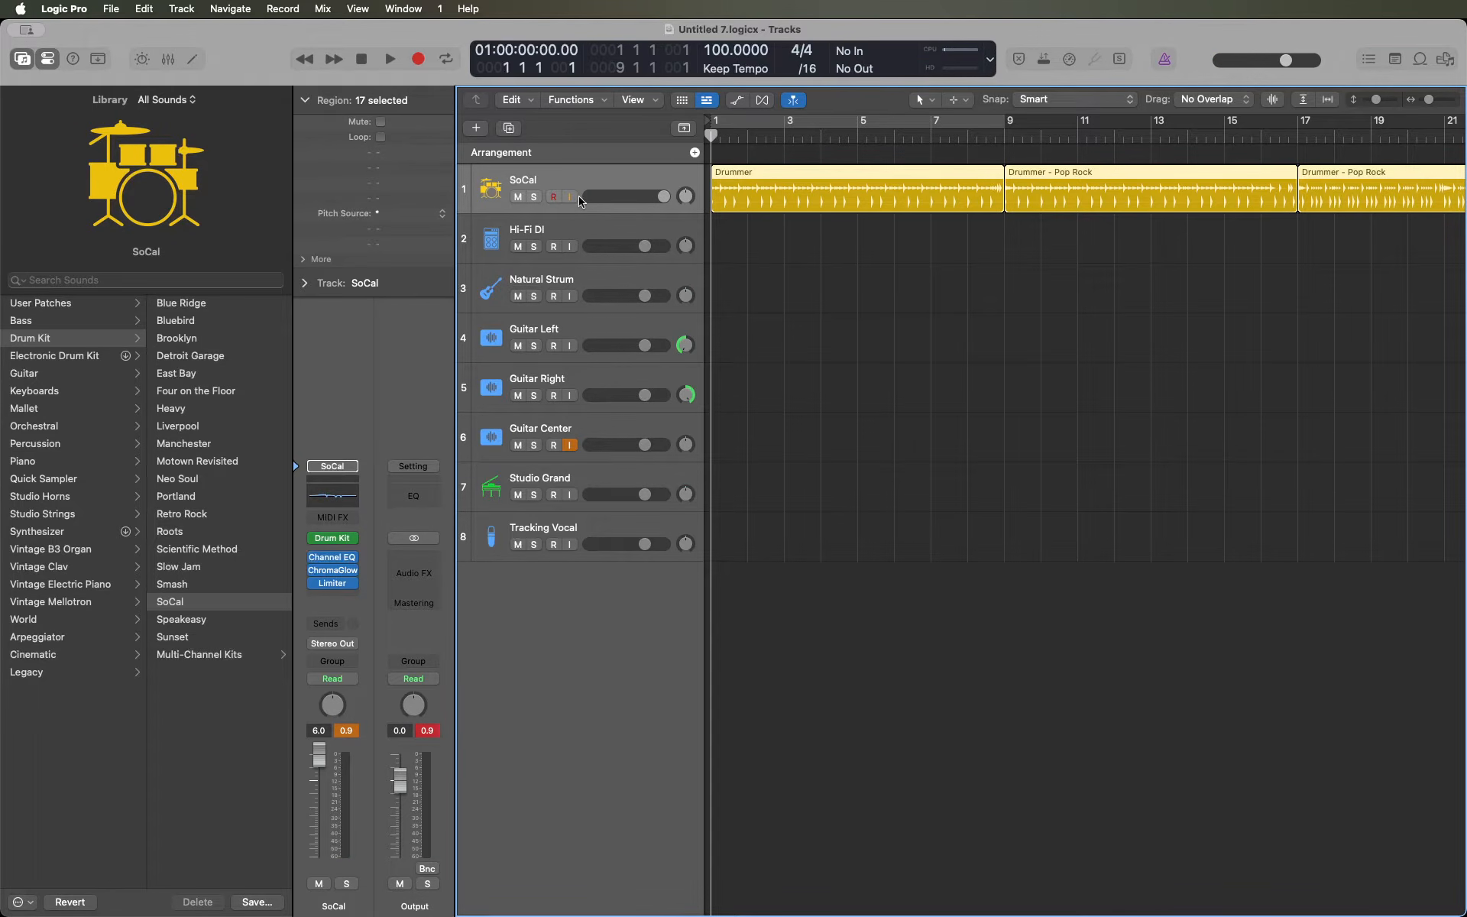
pyautogui.click(579, 251)
pyautogui.click(580, 300)
pyautogui.click(580, 350)
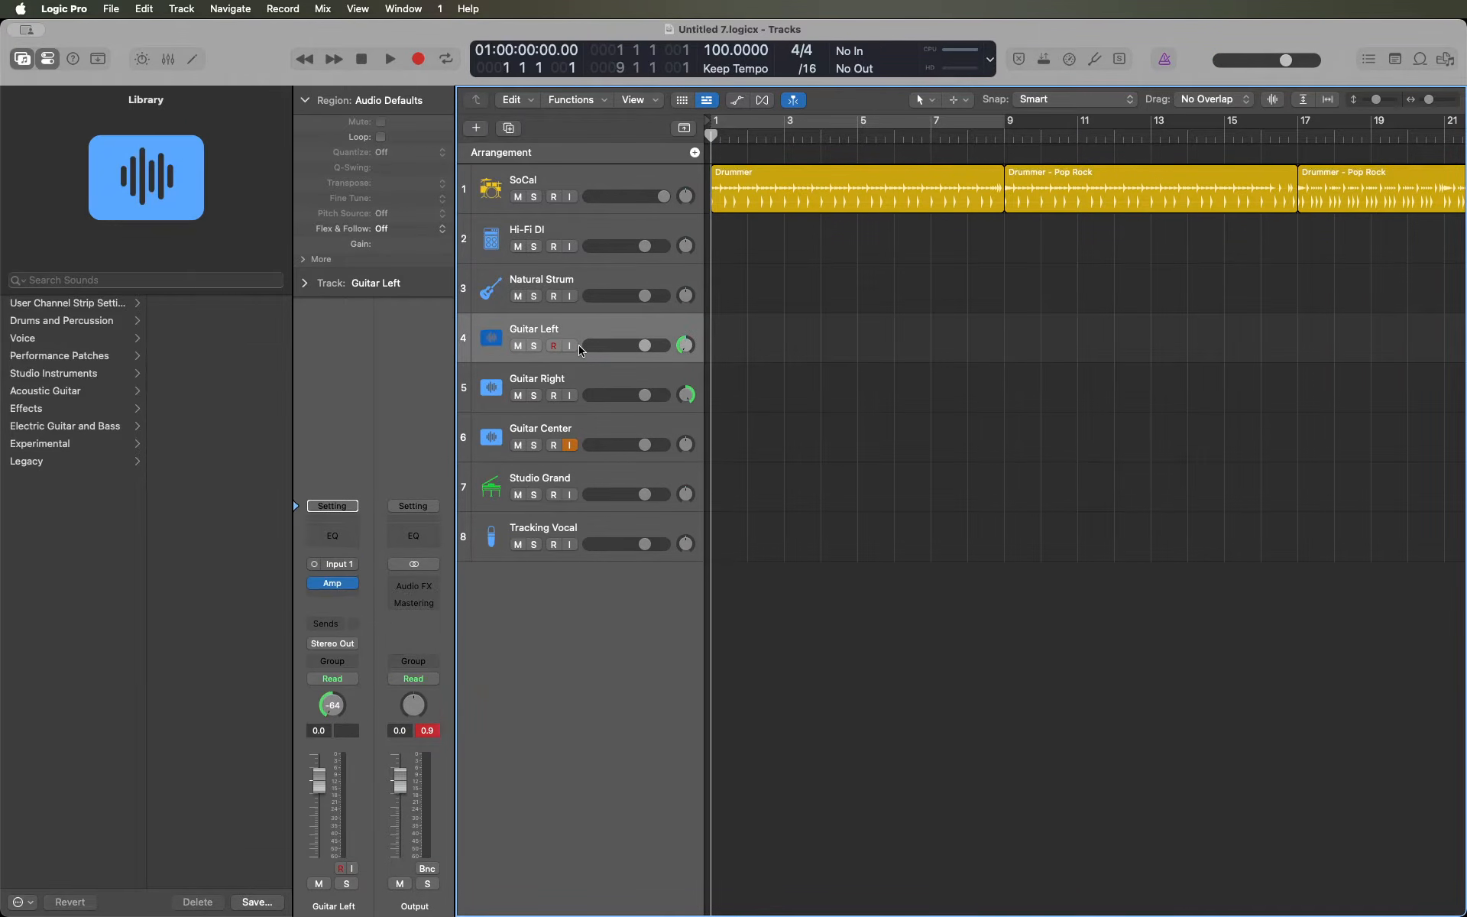
pyautogui.click(581, 400)
pyautogui.click(580, 449)
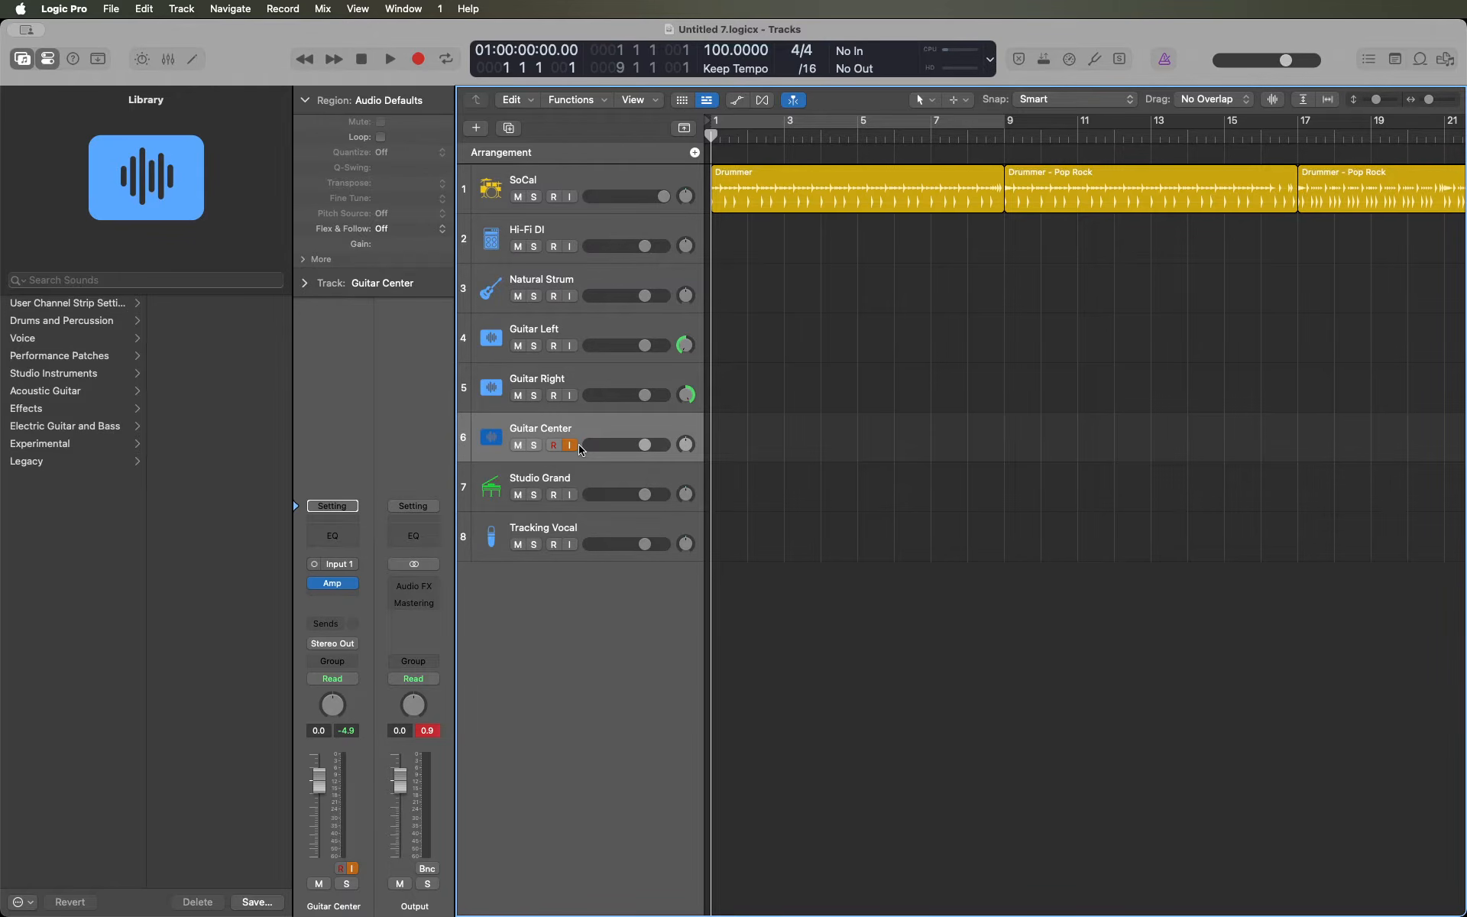
# - Record a guitar take on the Guitar Center track from bar 1 to just past bar 17 and briefly play it back
pyautogui.press('r')
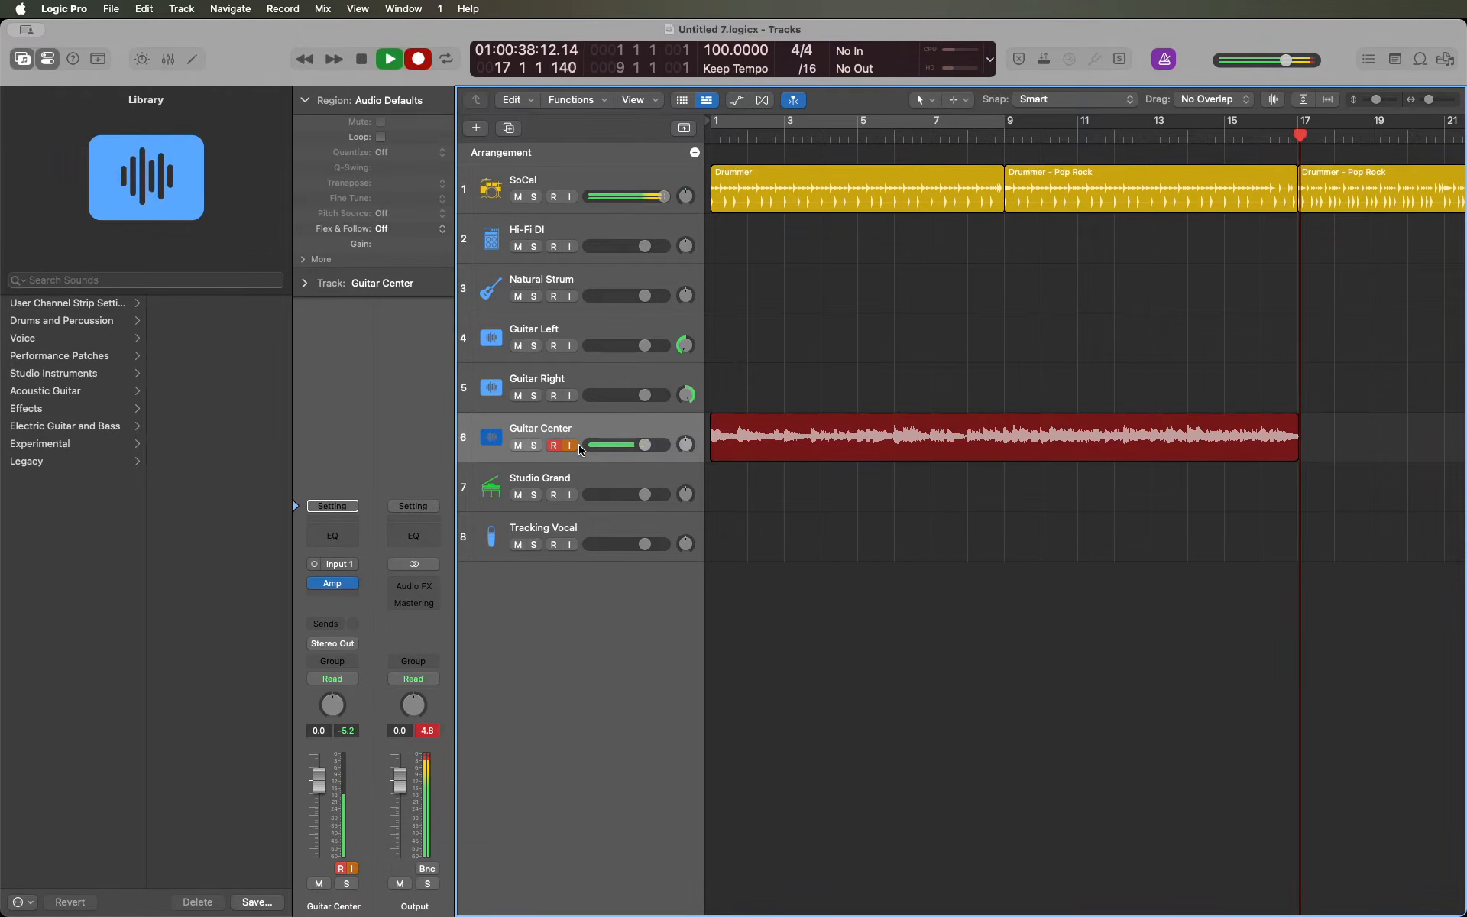
pyautogui.press('space')
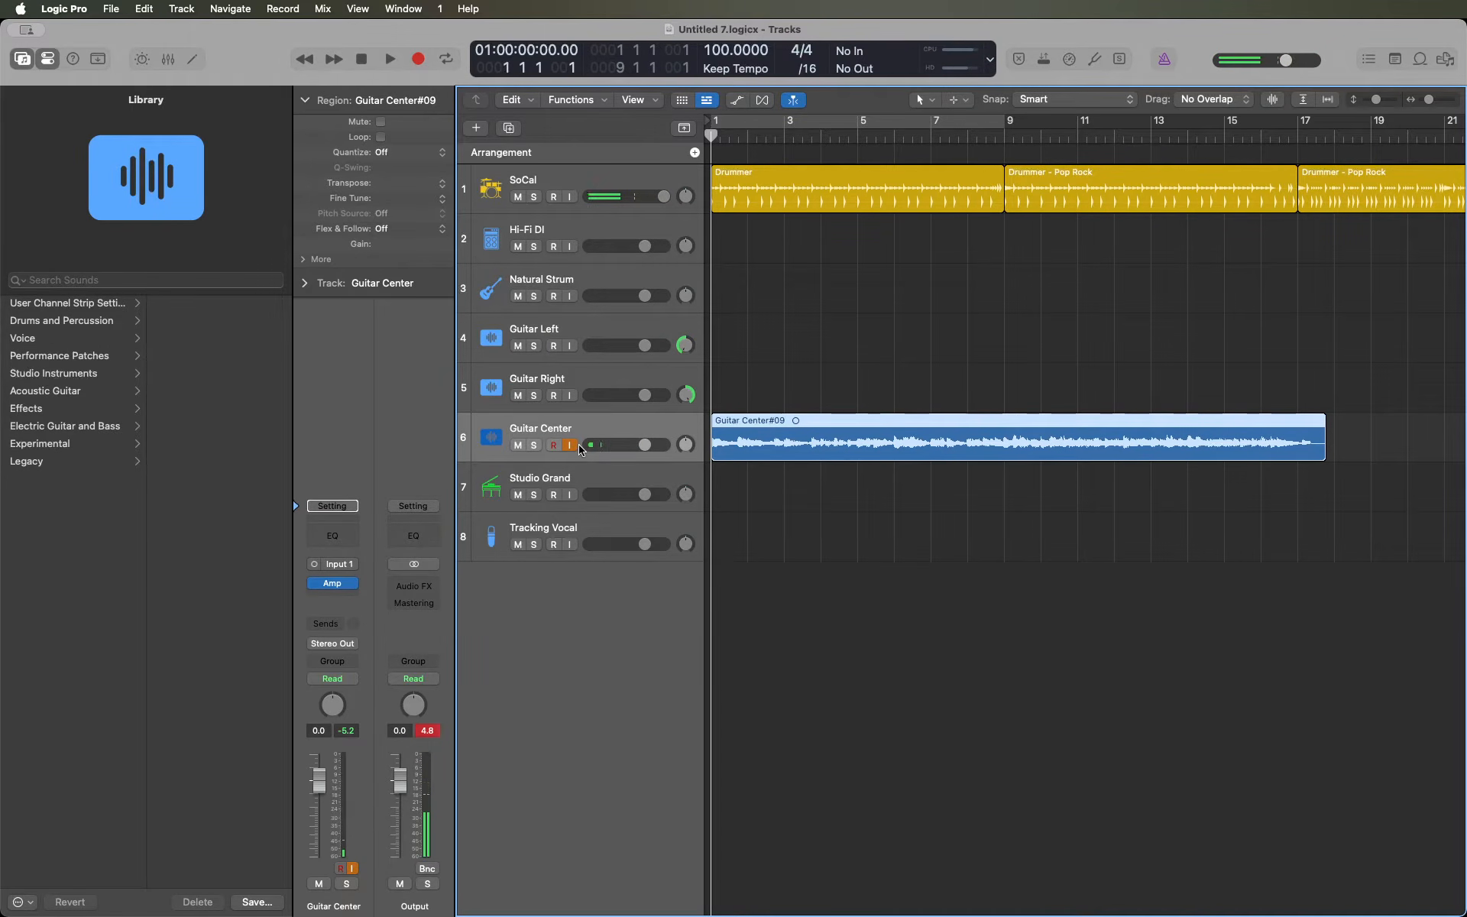
pyautogui.press('space')
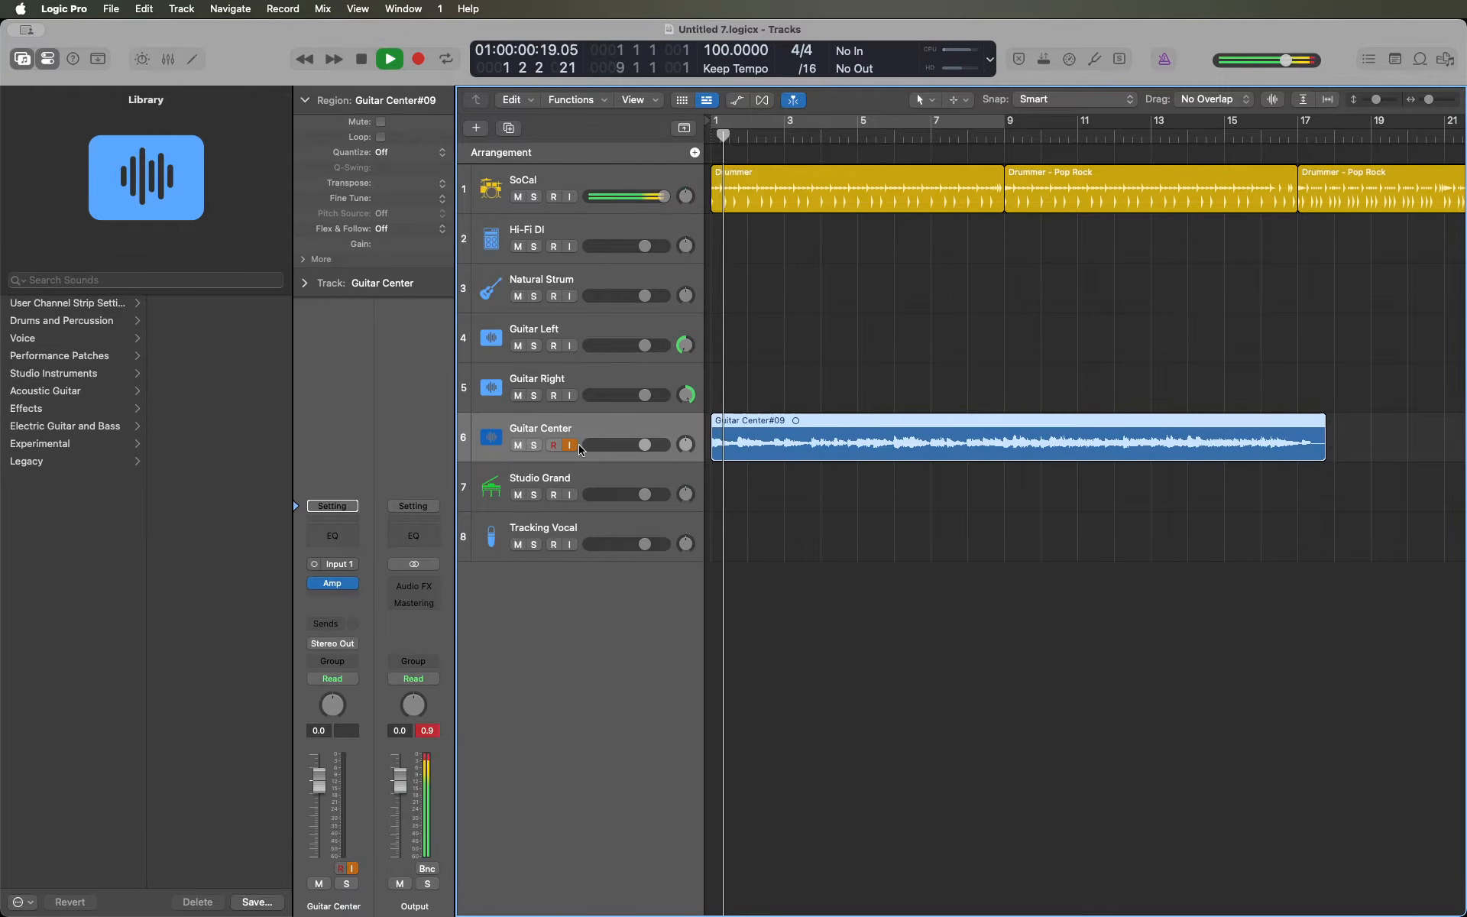
pyautogui.press('space')
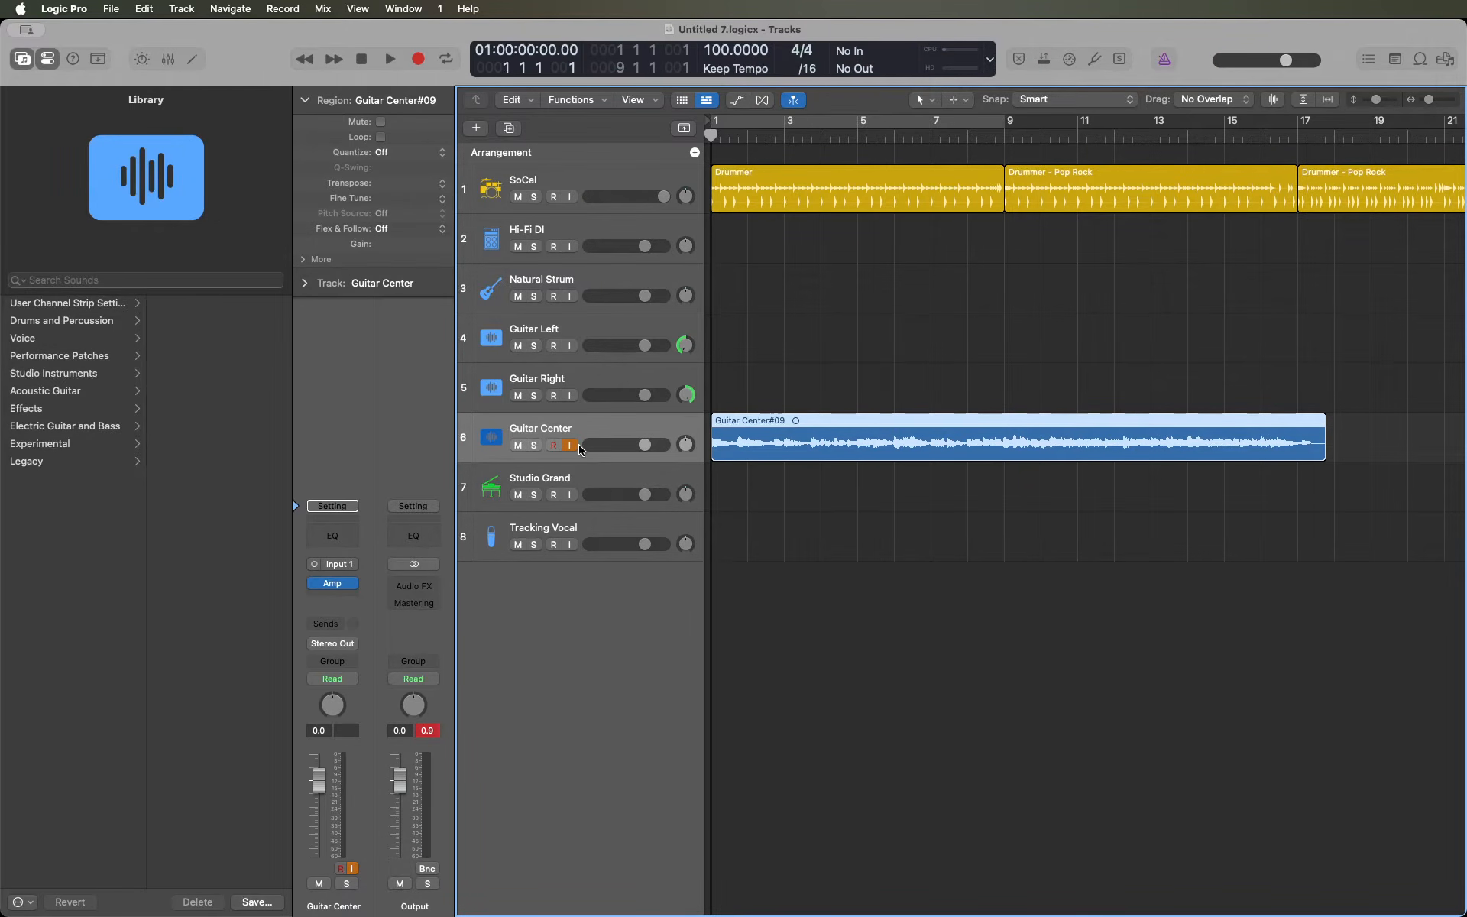
# - Turn off input monitoring on the Guitar Center track and play back the recorded take from the start
pyautogui.click(570, 445)
pyautogui.press('space')
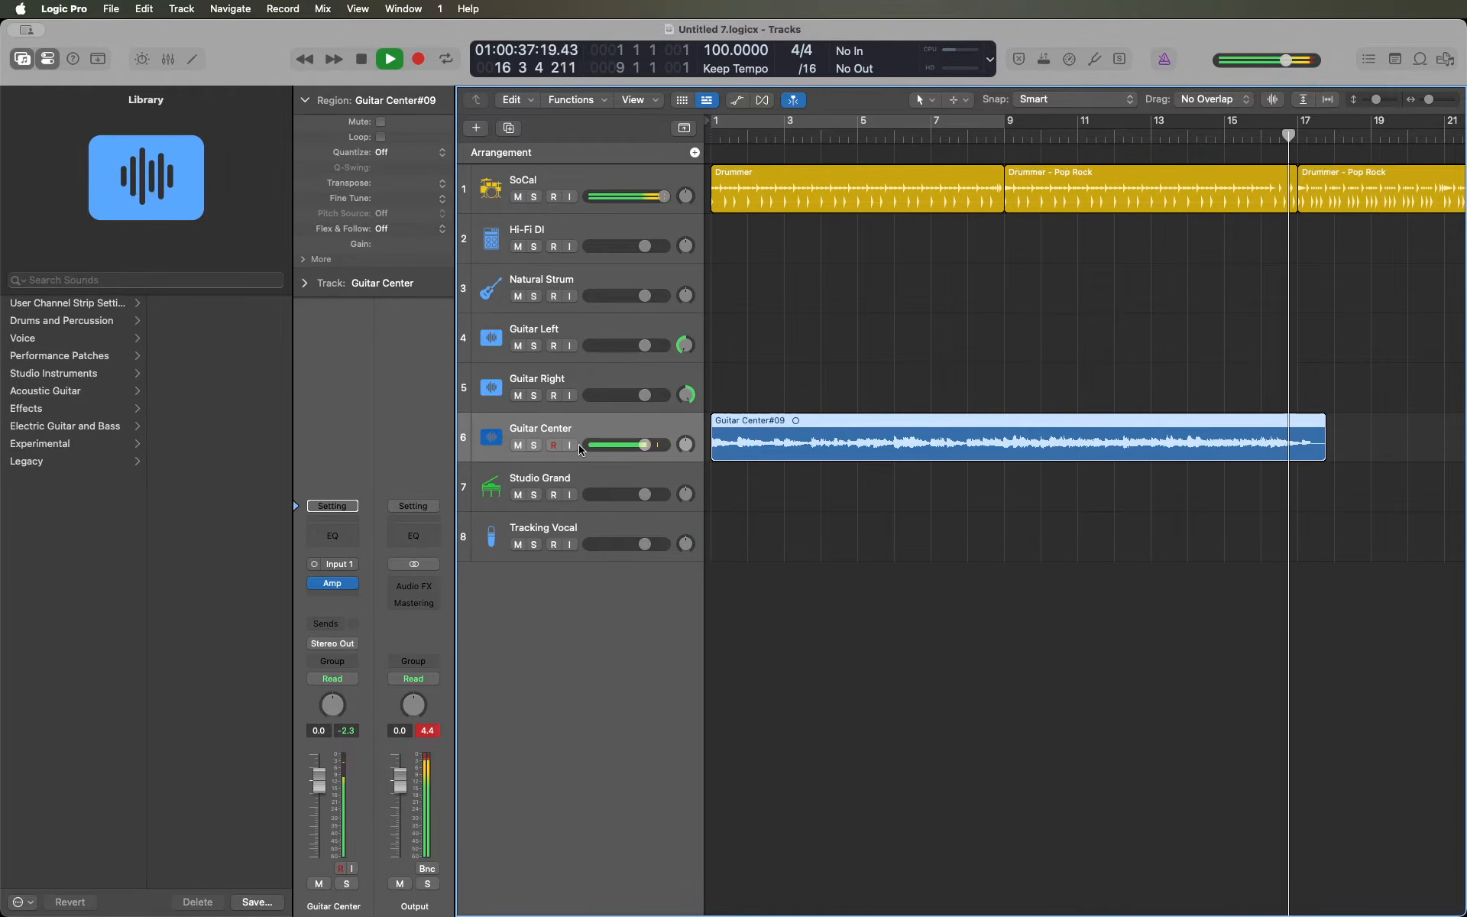
pyautogui.press('space')
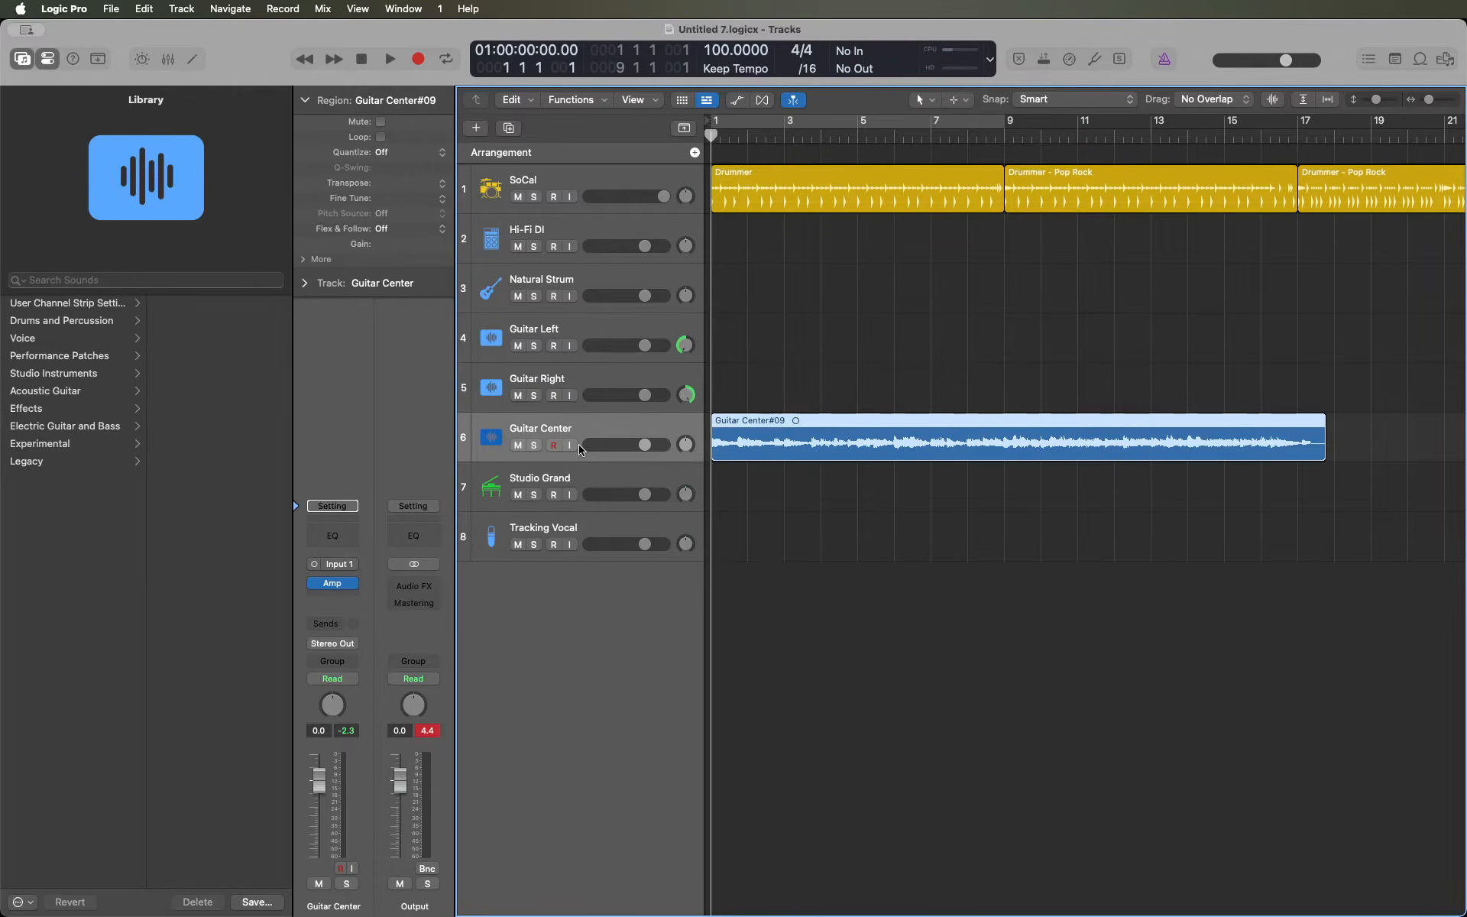
# - Trim the end of the recorded Guitar Center region to bar 17
pyautogui.press('0')
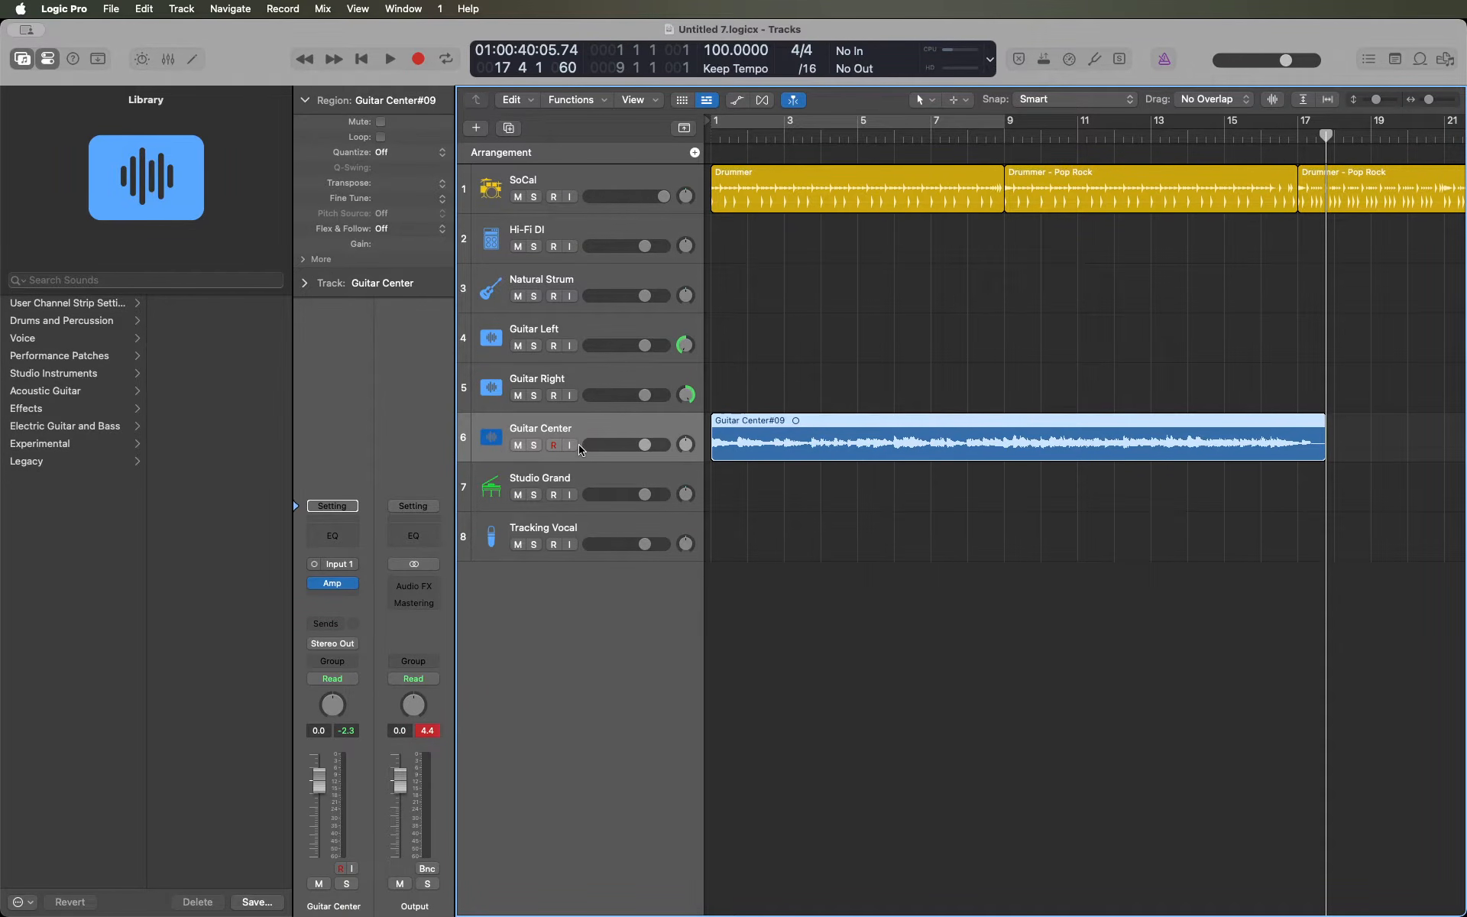
pyautogui.press('Return')
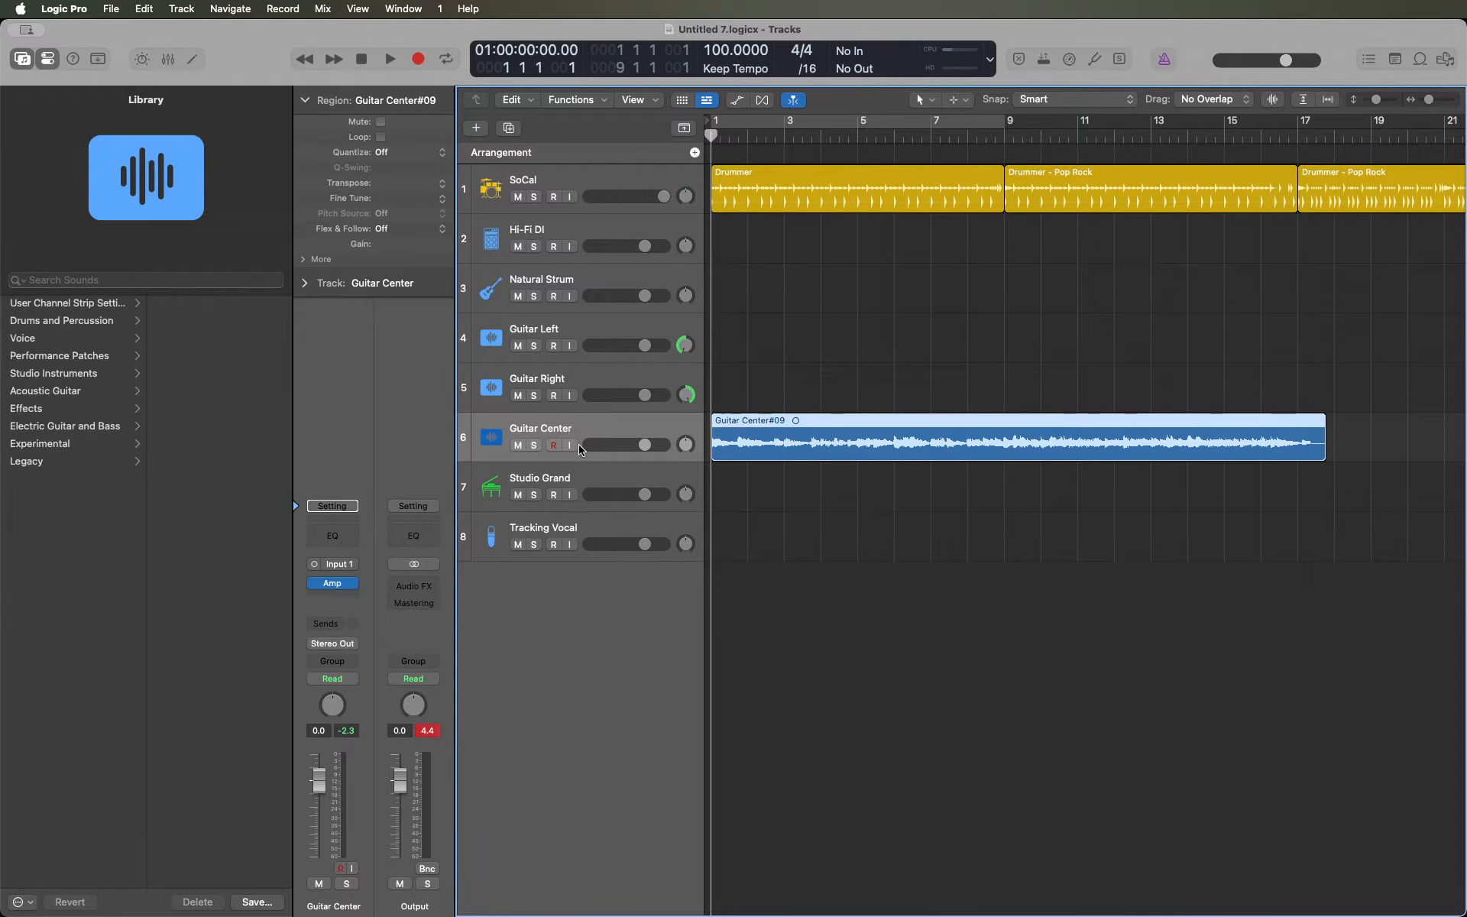
pyautogui.press('0')
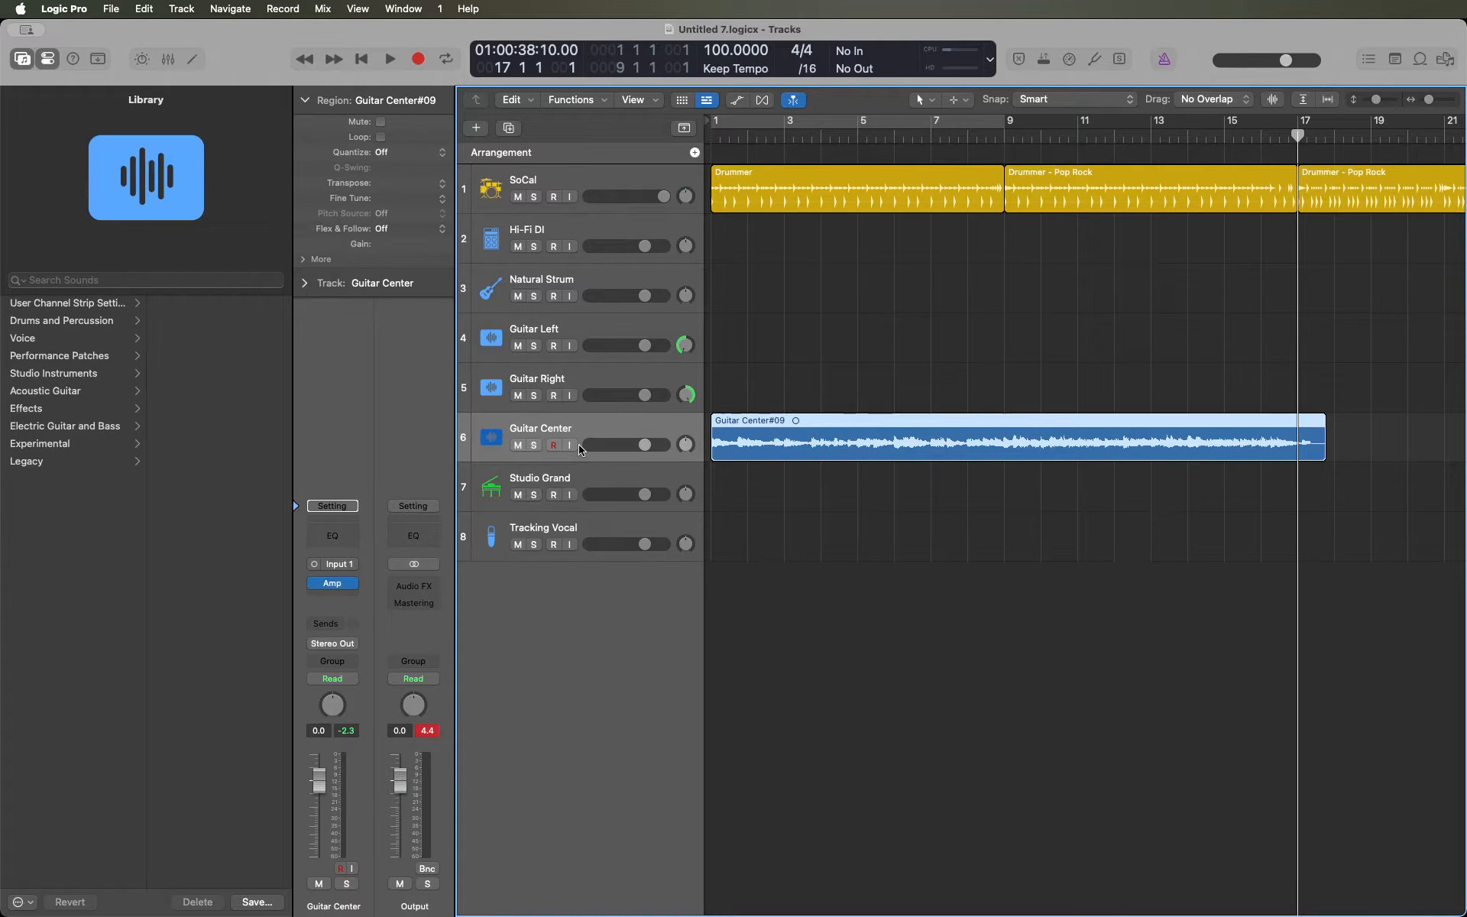
pyautogui.press('space')
pyautogui.press('space')
pyautogui.hotkey('alt', ']')
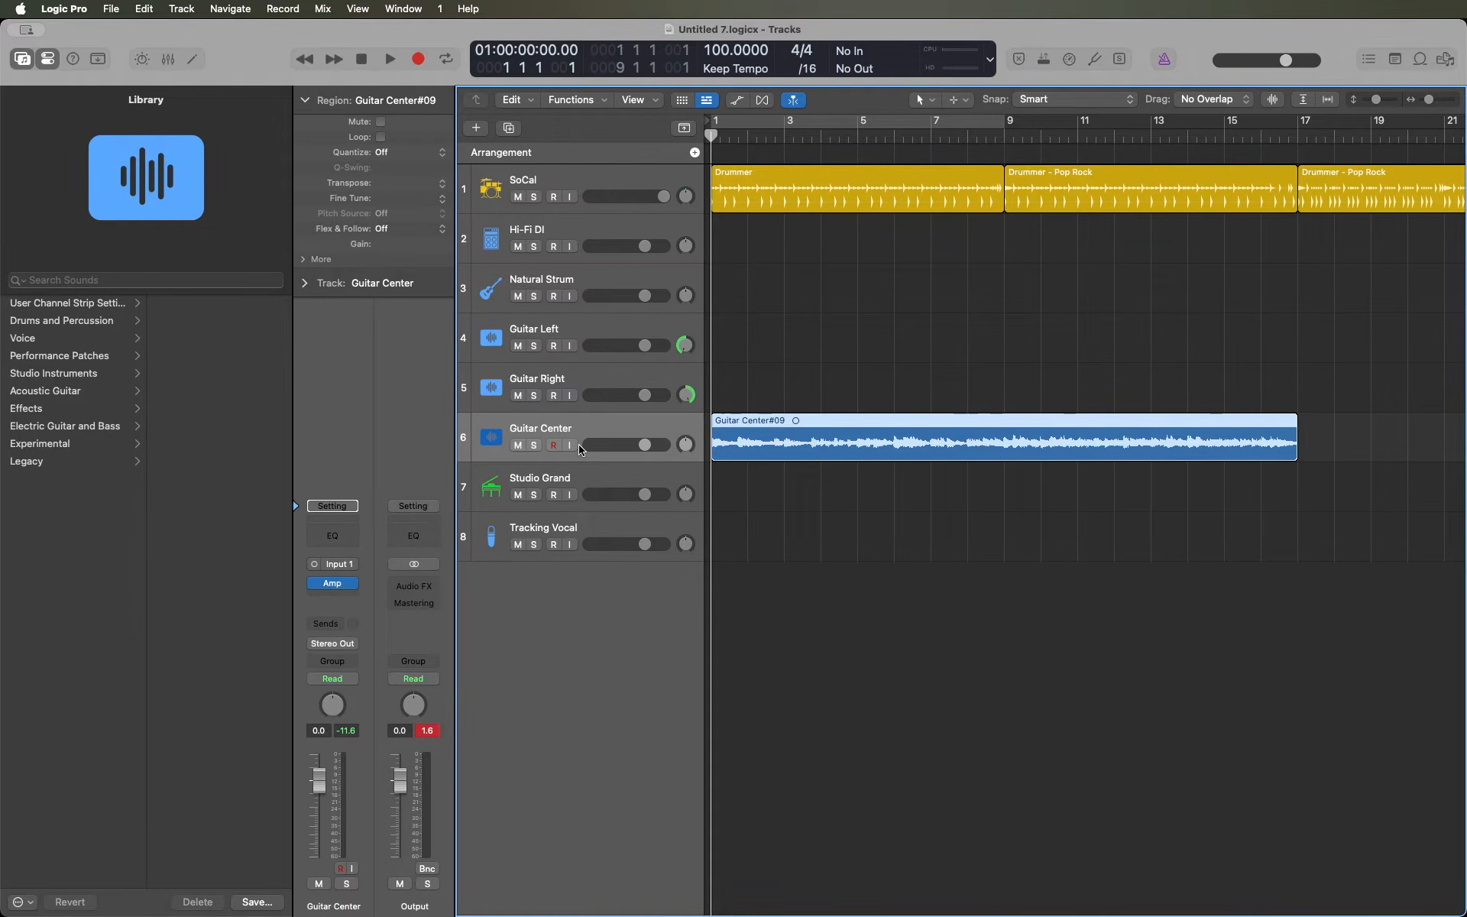
# - Move the trimmed region from the Guitar Center track to the Guitar Left track, starting at bar 1
pyautogui.hotkey('shift', '.')
pyautogui.hotkey('shift', '.')
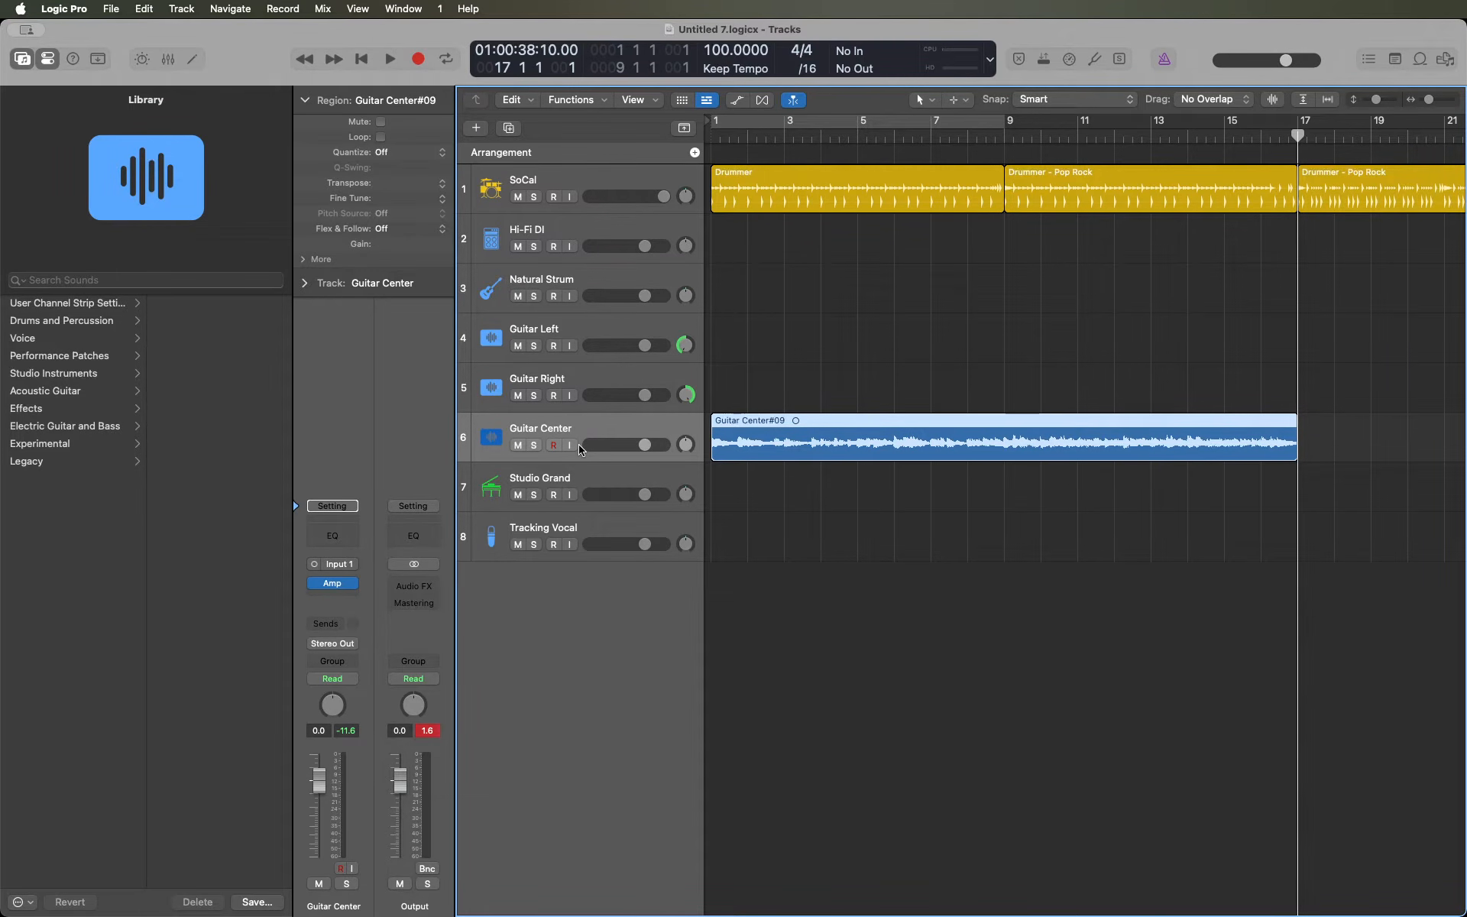
pyautogui.press('Delete')
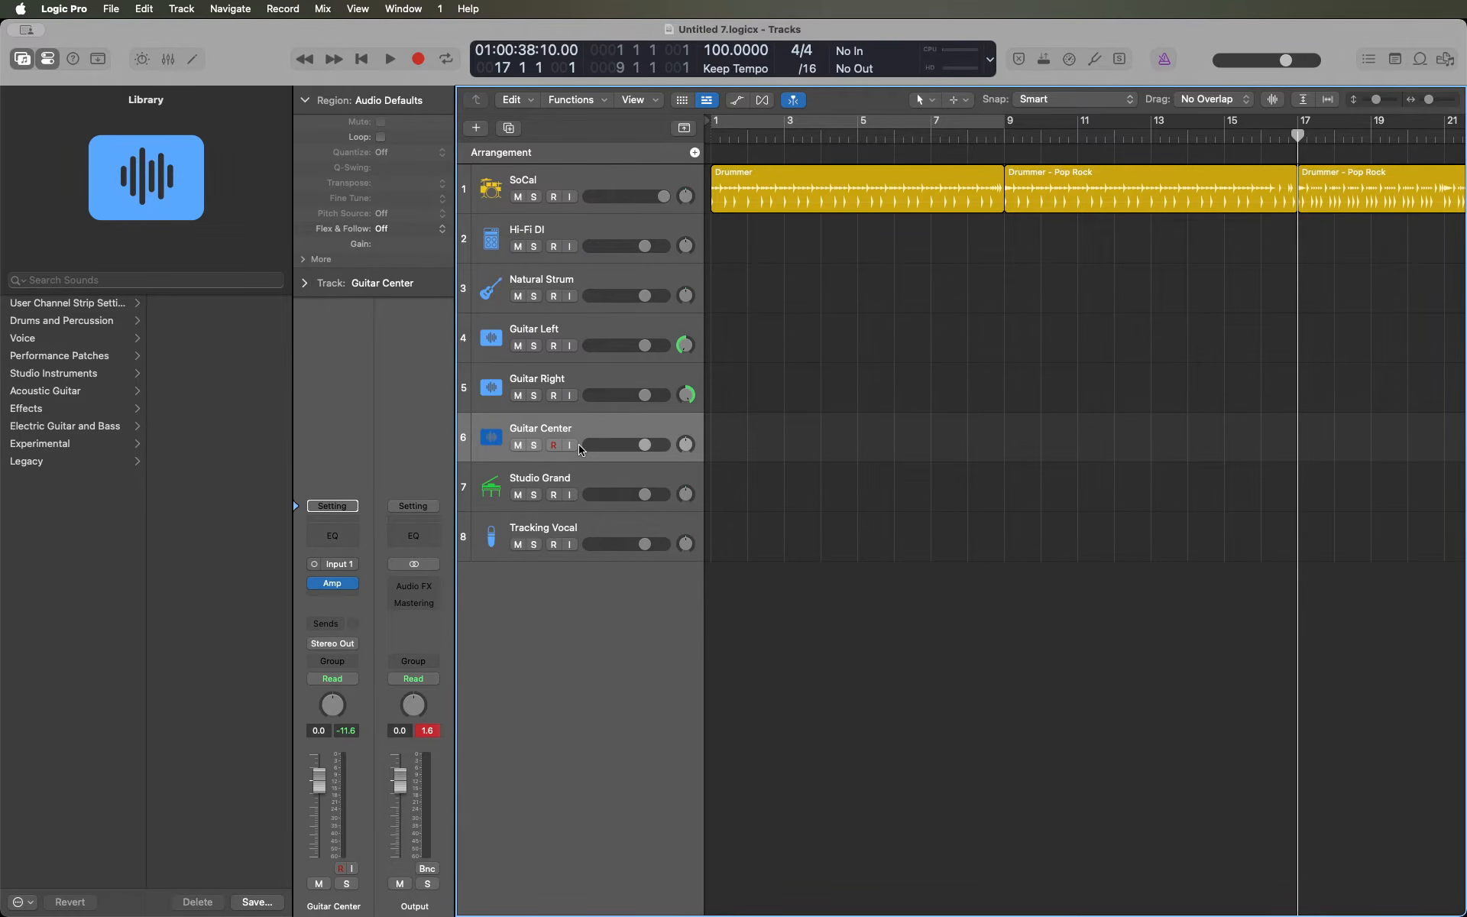
pyautogui.press('Up')
pyautogui.press('Up')
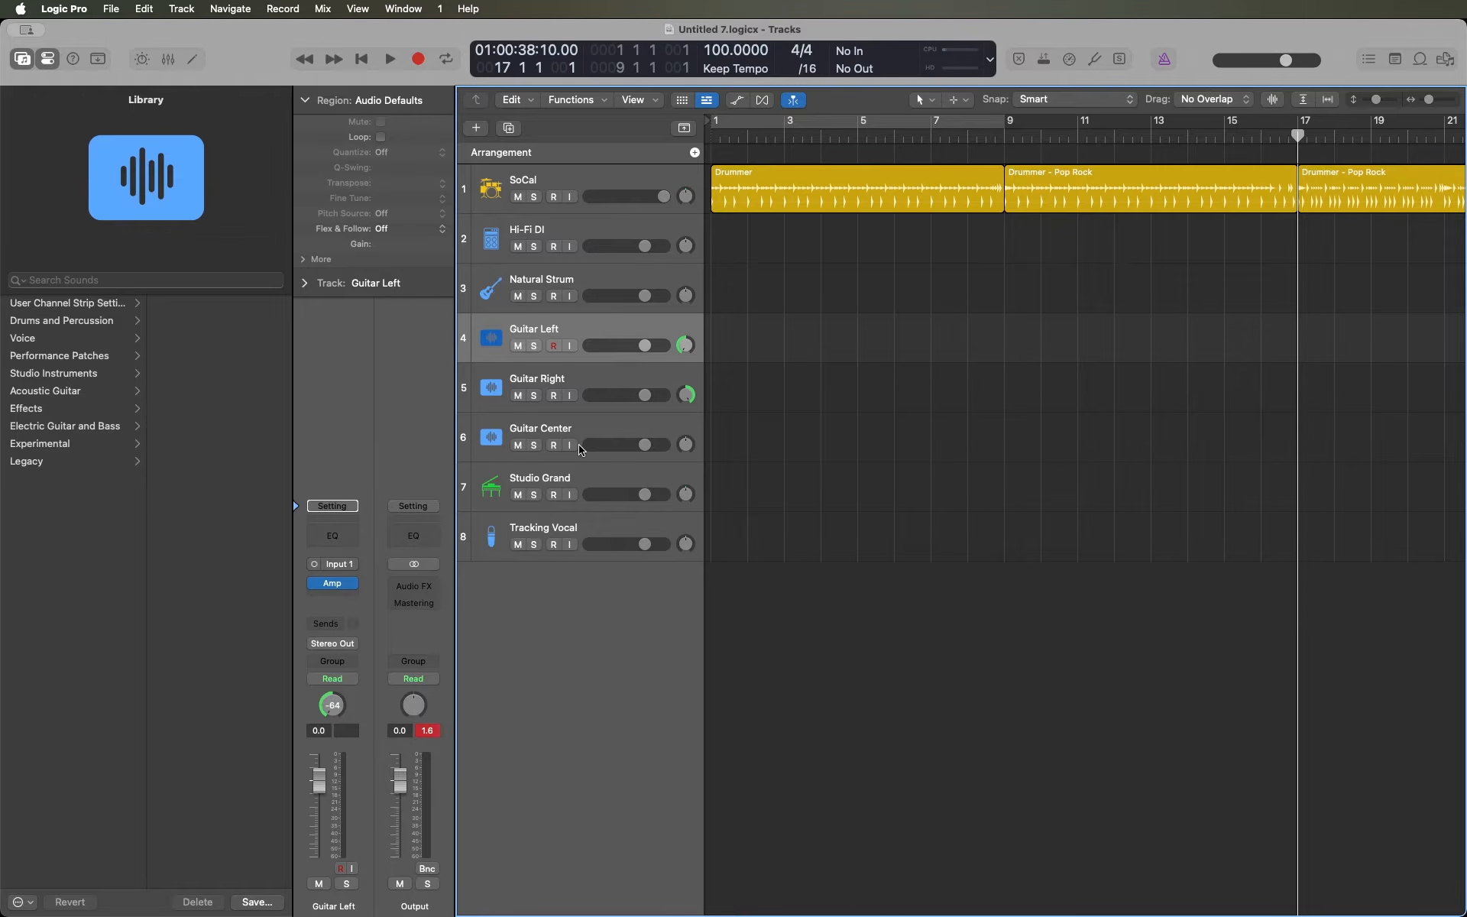
pyautogui.press('super+v')
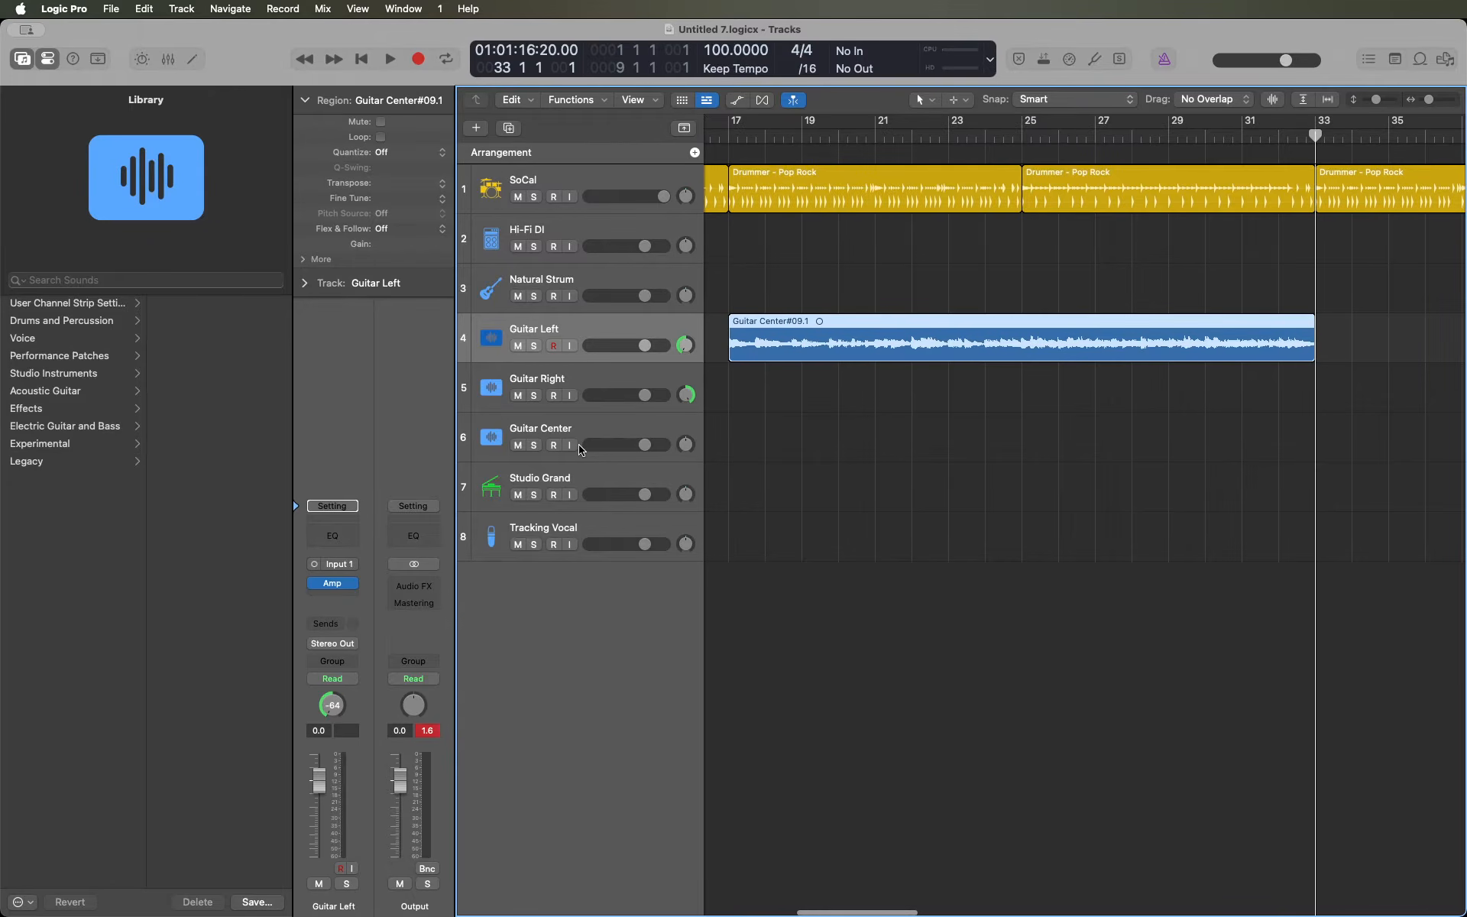
pyautogui.hotkey('shift', 'Return')
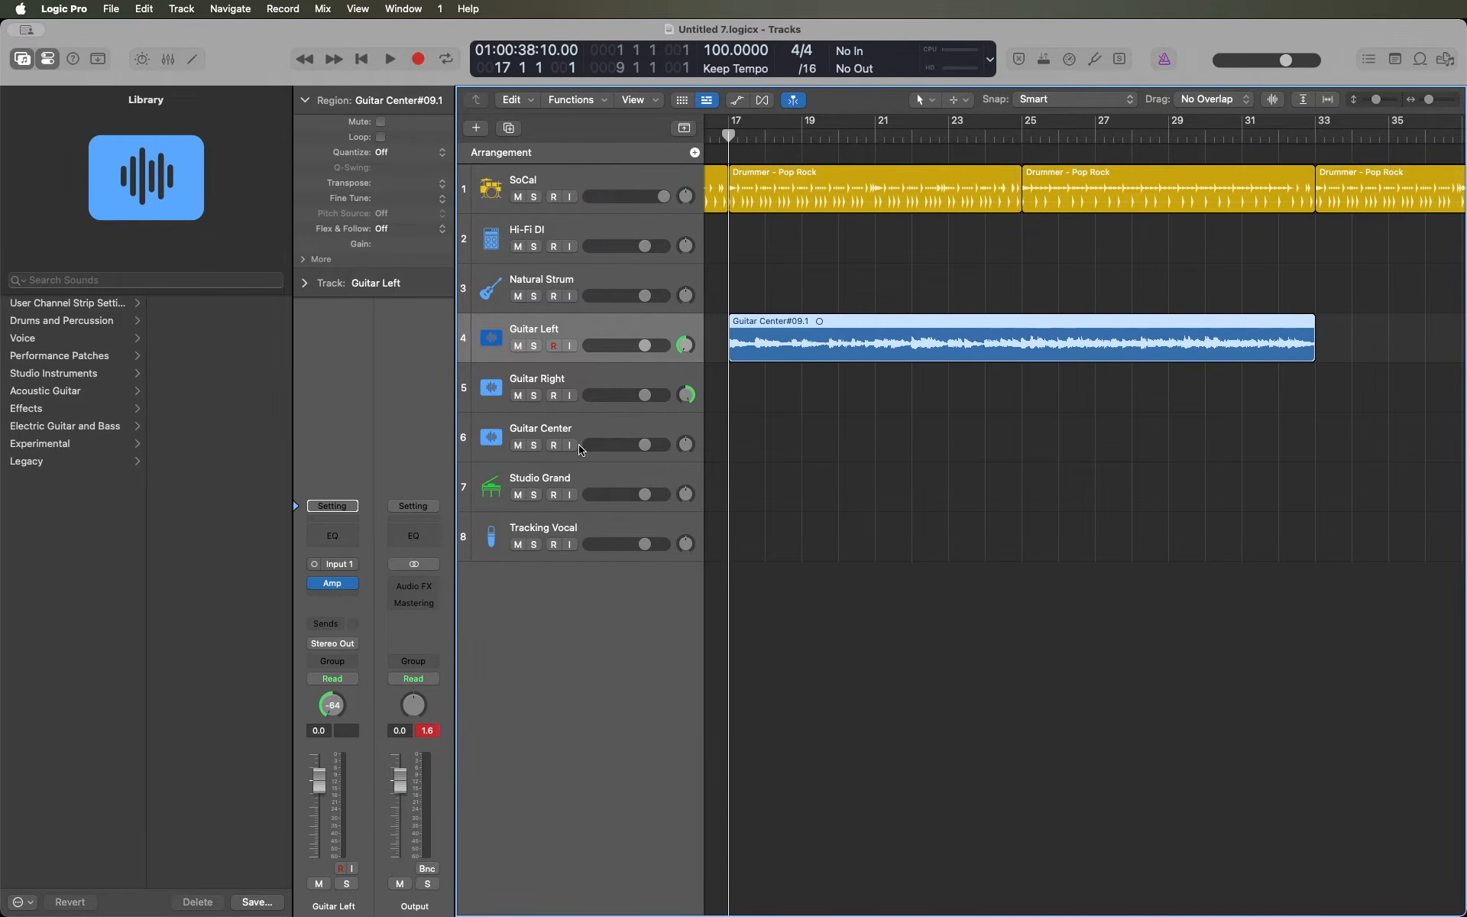
pyautogui.press('super+v')
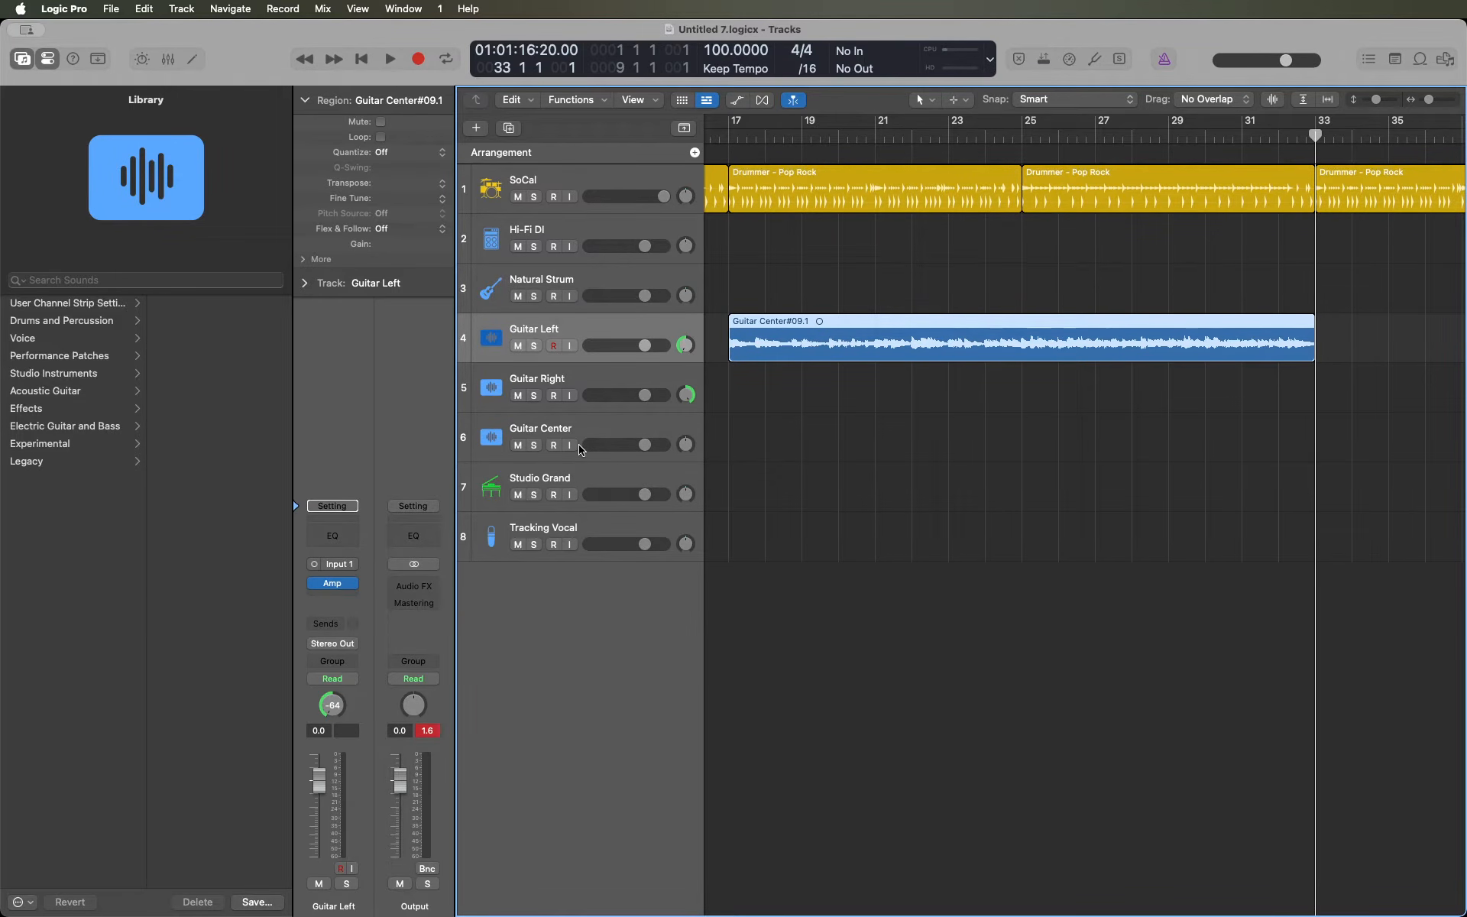
pyautogui.press('Return')
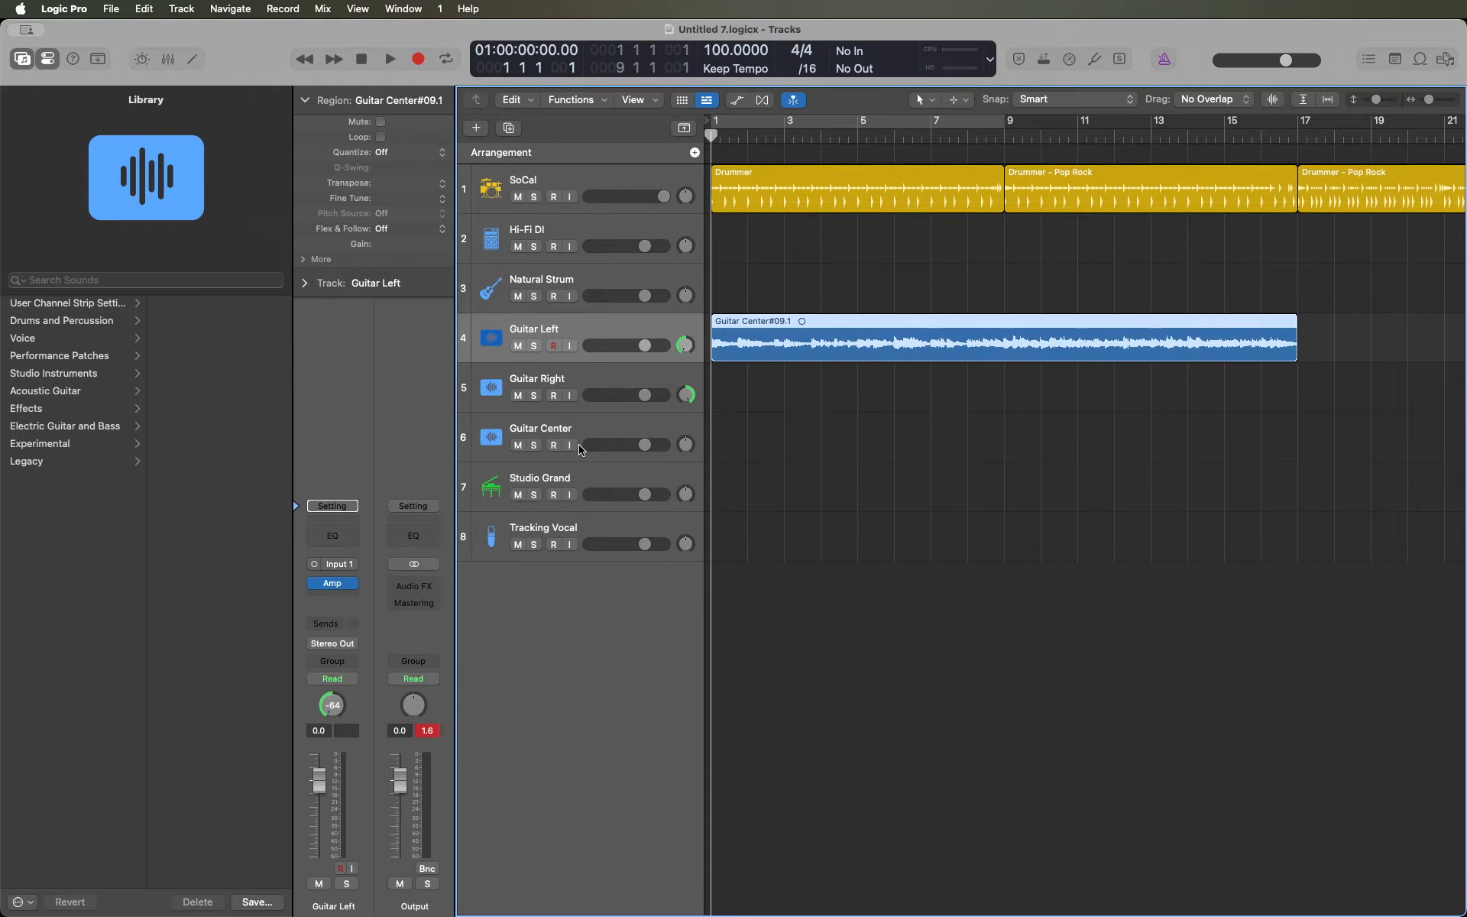
# - Check the end position of the Guitar Left region and play the project back from bar 1
pyautogui.hotkey('shift', 'End')
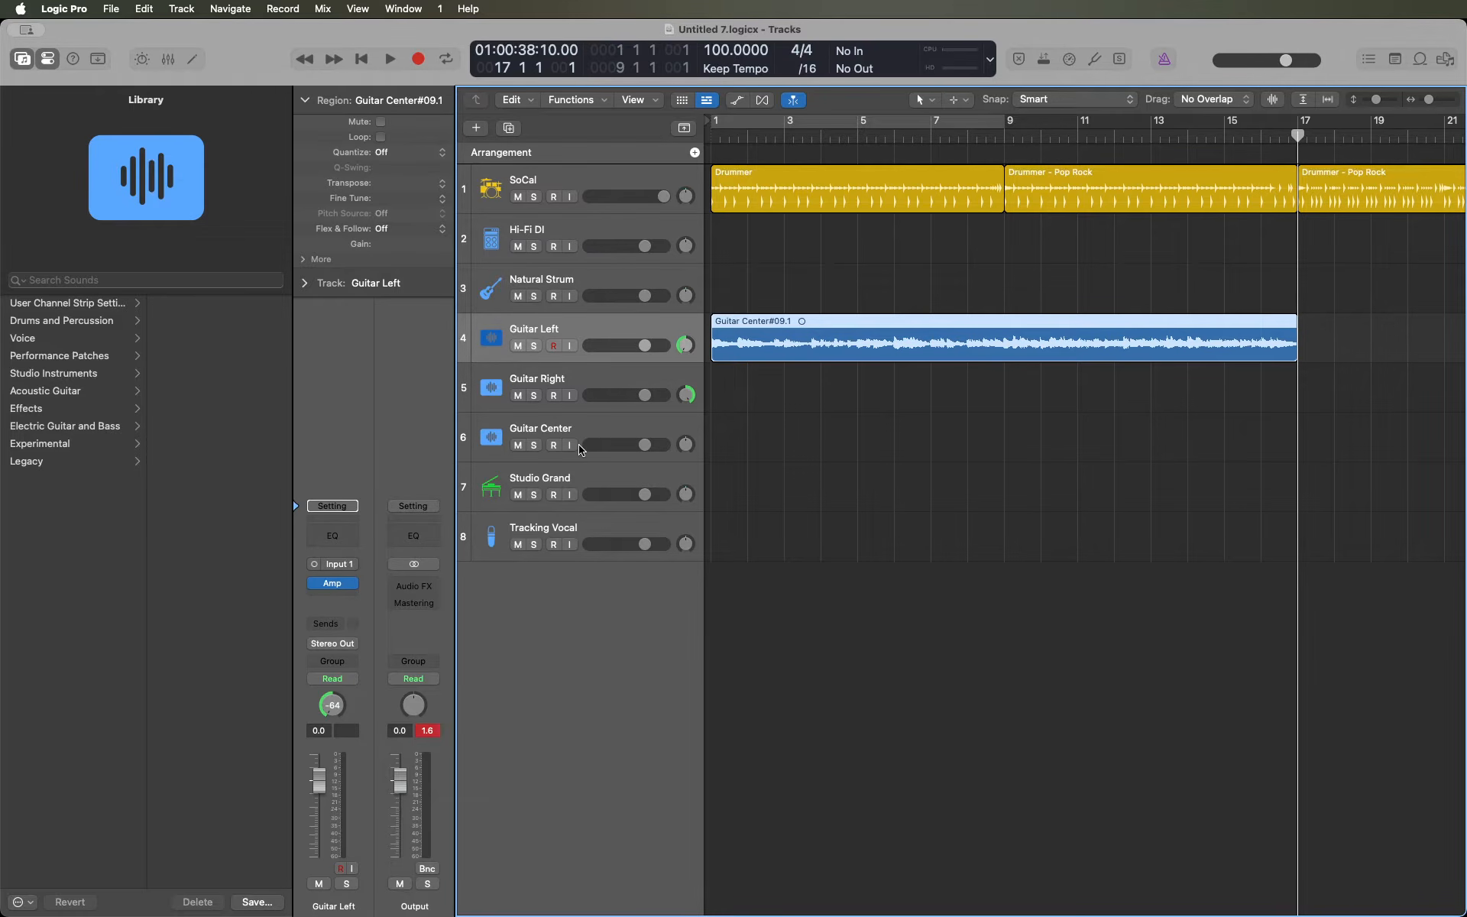
pyautogui.press('Return')
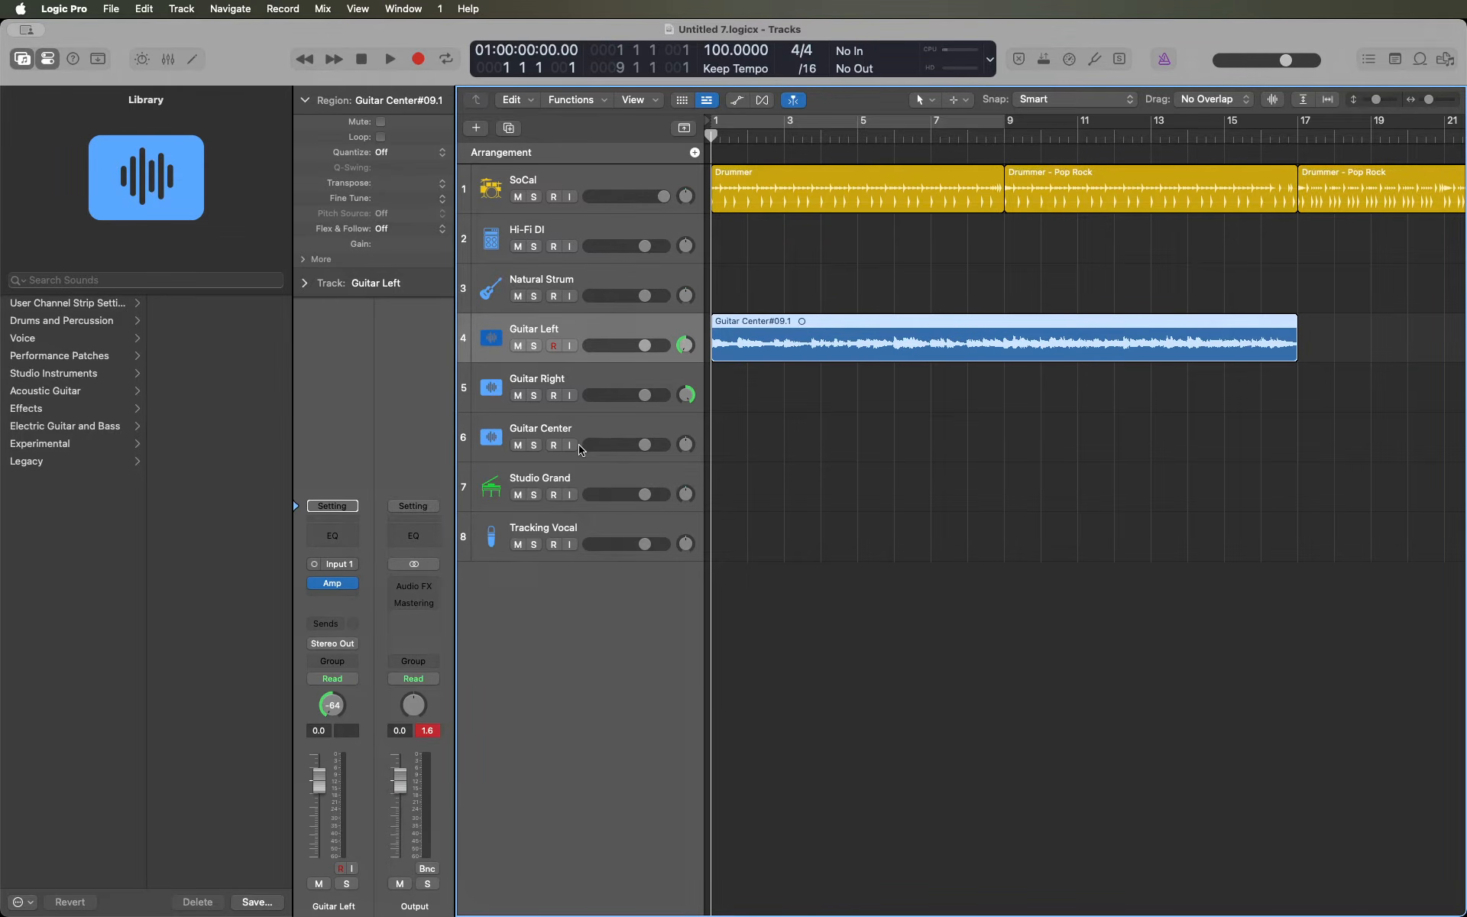
pyautogui.press('space')
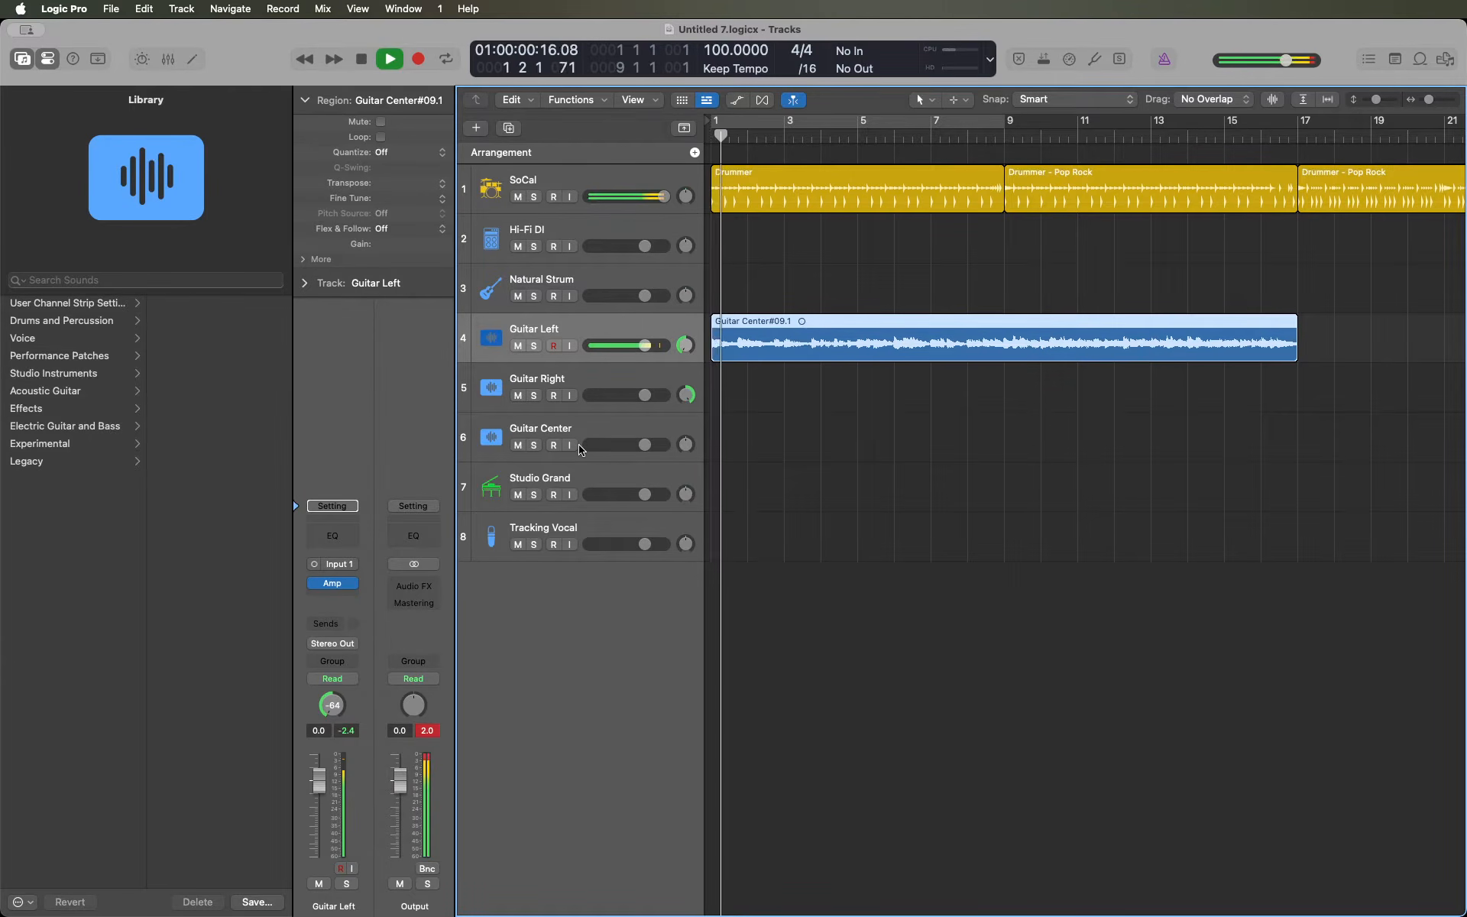
pyautogui.press('space')
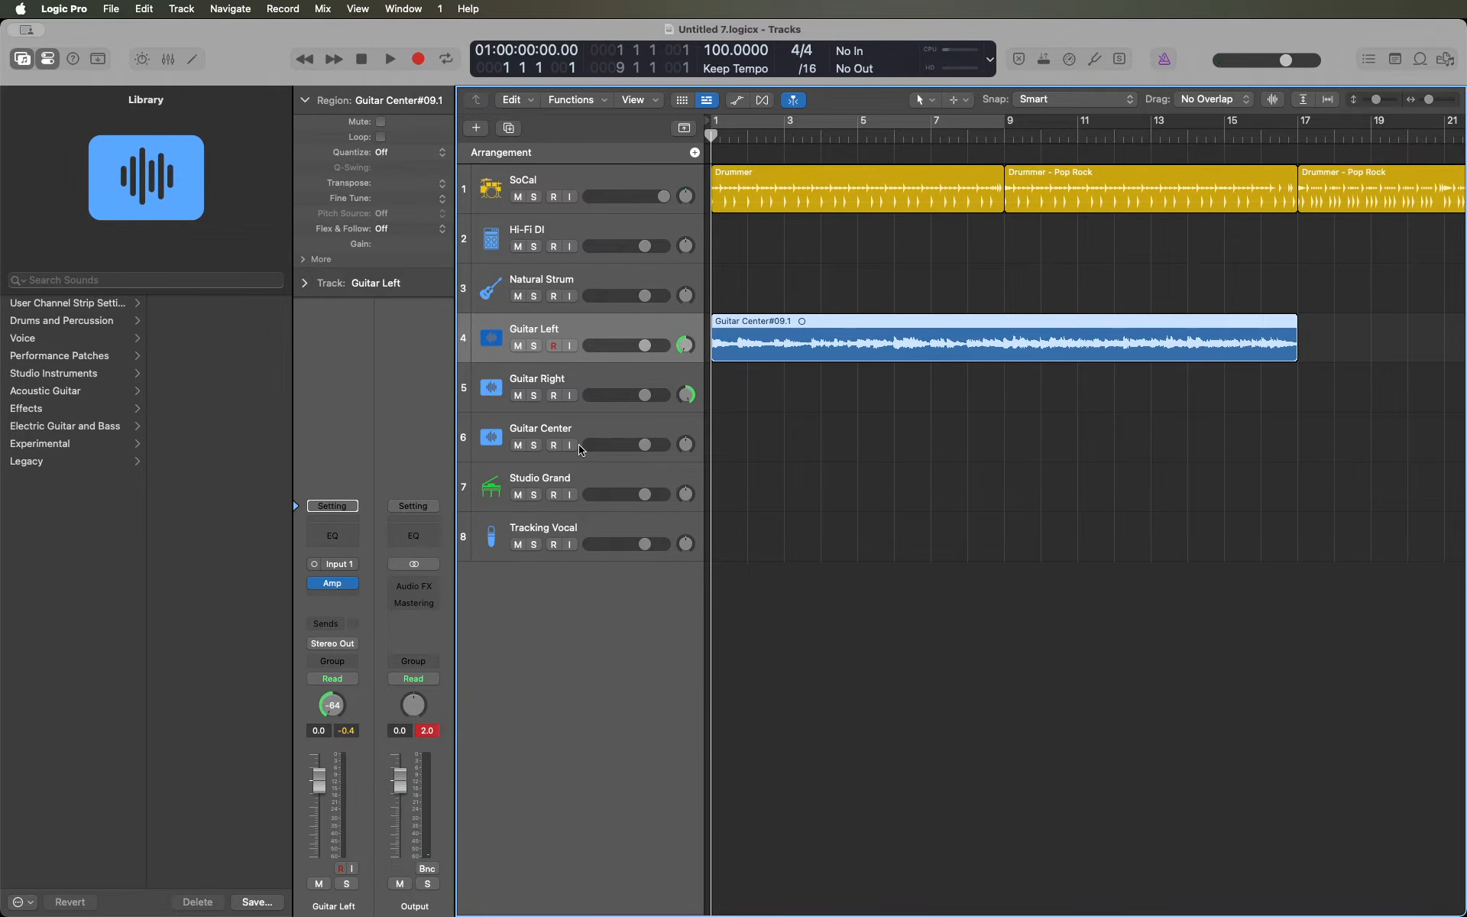
# - Record a doubled guitar take on the Guitar Right track from bar 1 to about bar 19
pyautogui.press('Down')
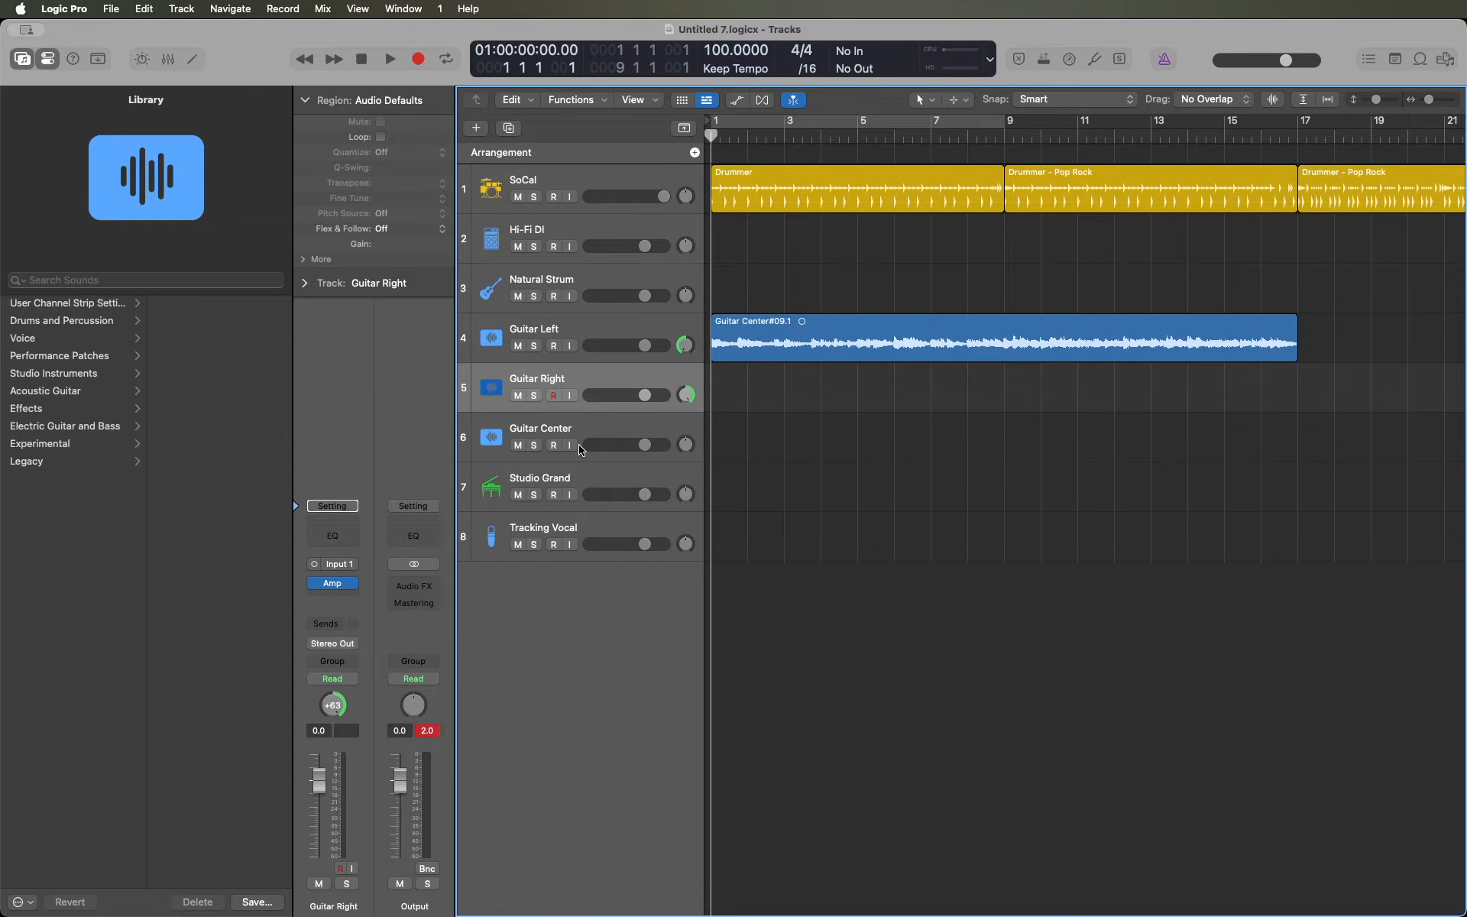
pyautogui.press('r')
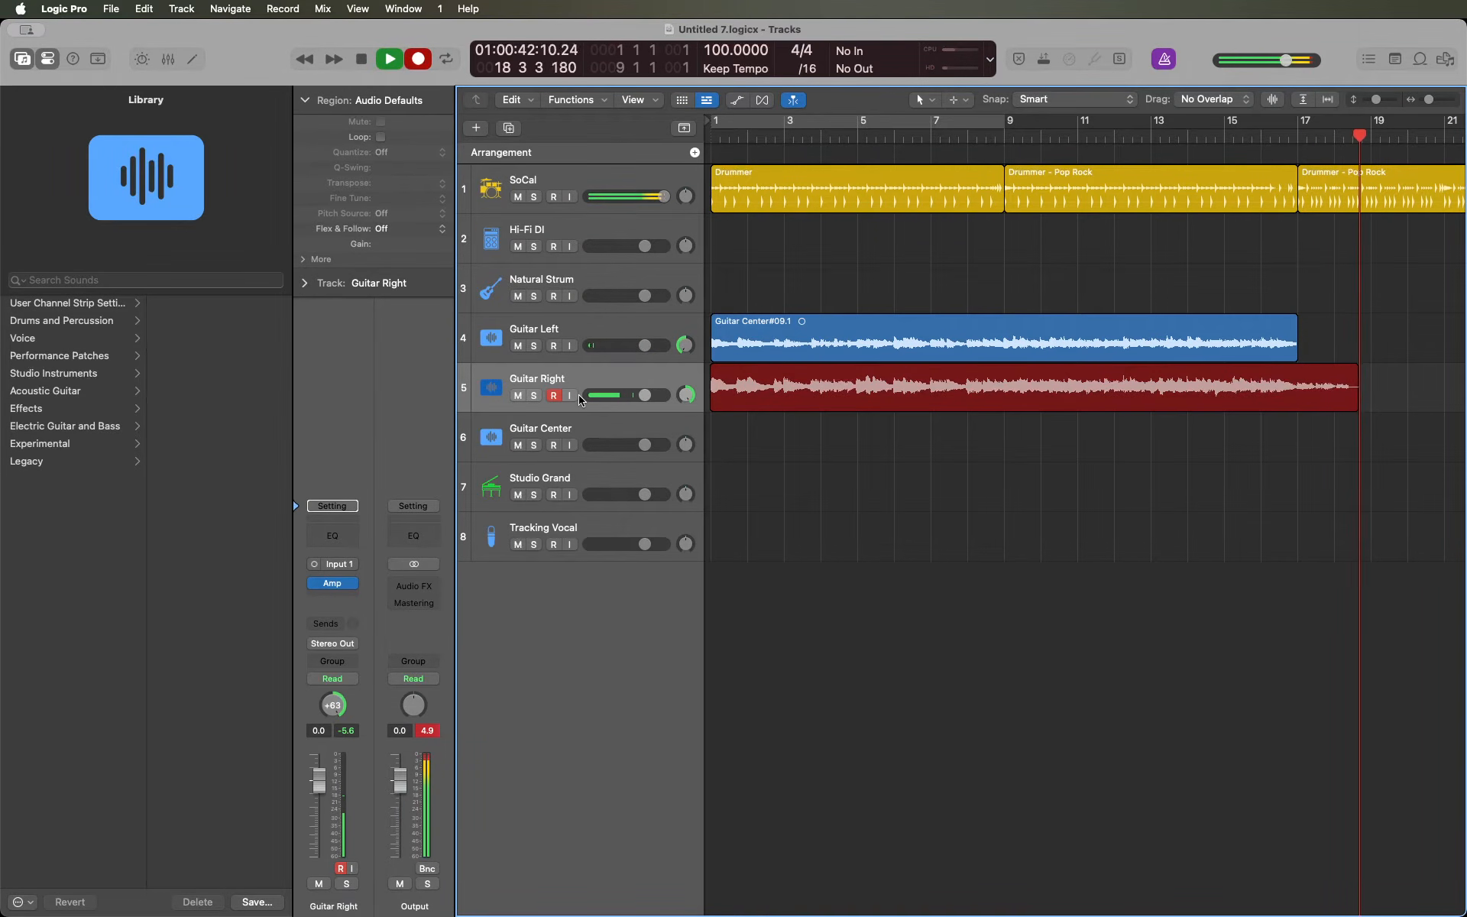
pyautogui.press('space')
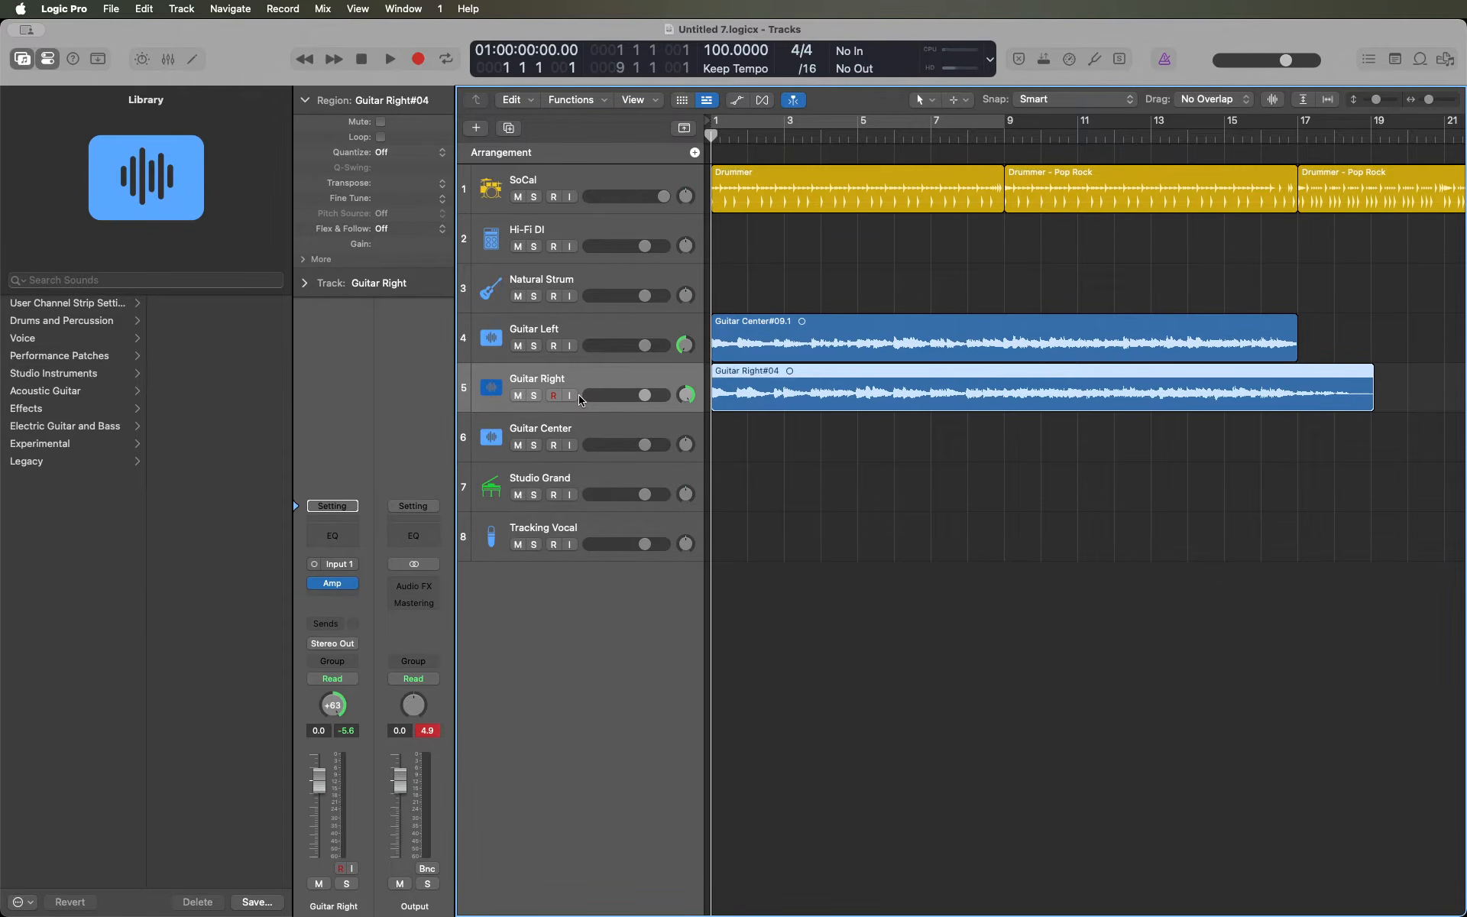
# - Trim the end of the Guitar Right region to bar 17 and return the playhead to the project start
pyautogui.press('Return')
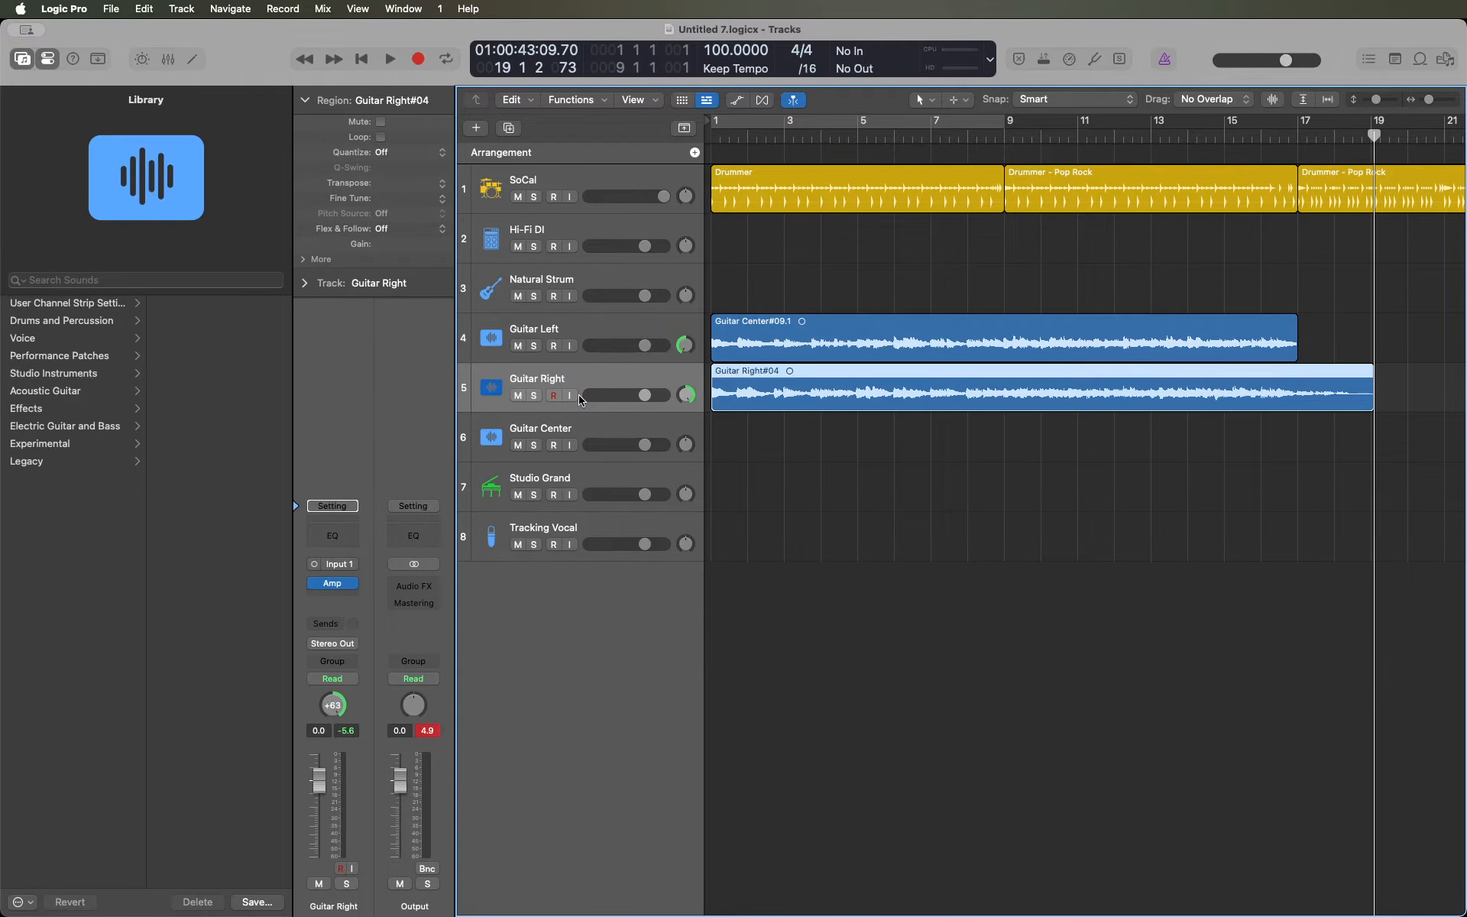
pyautogui.press(',')
pyautogui.press(',')
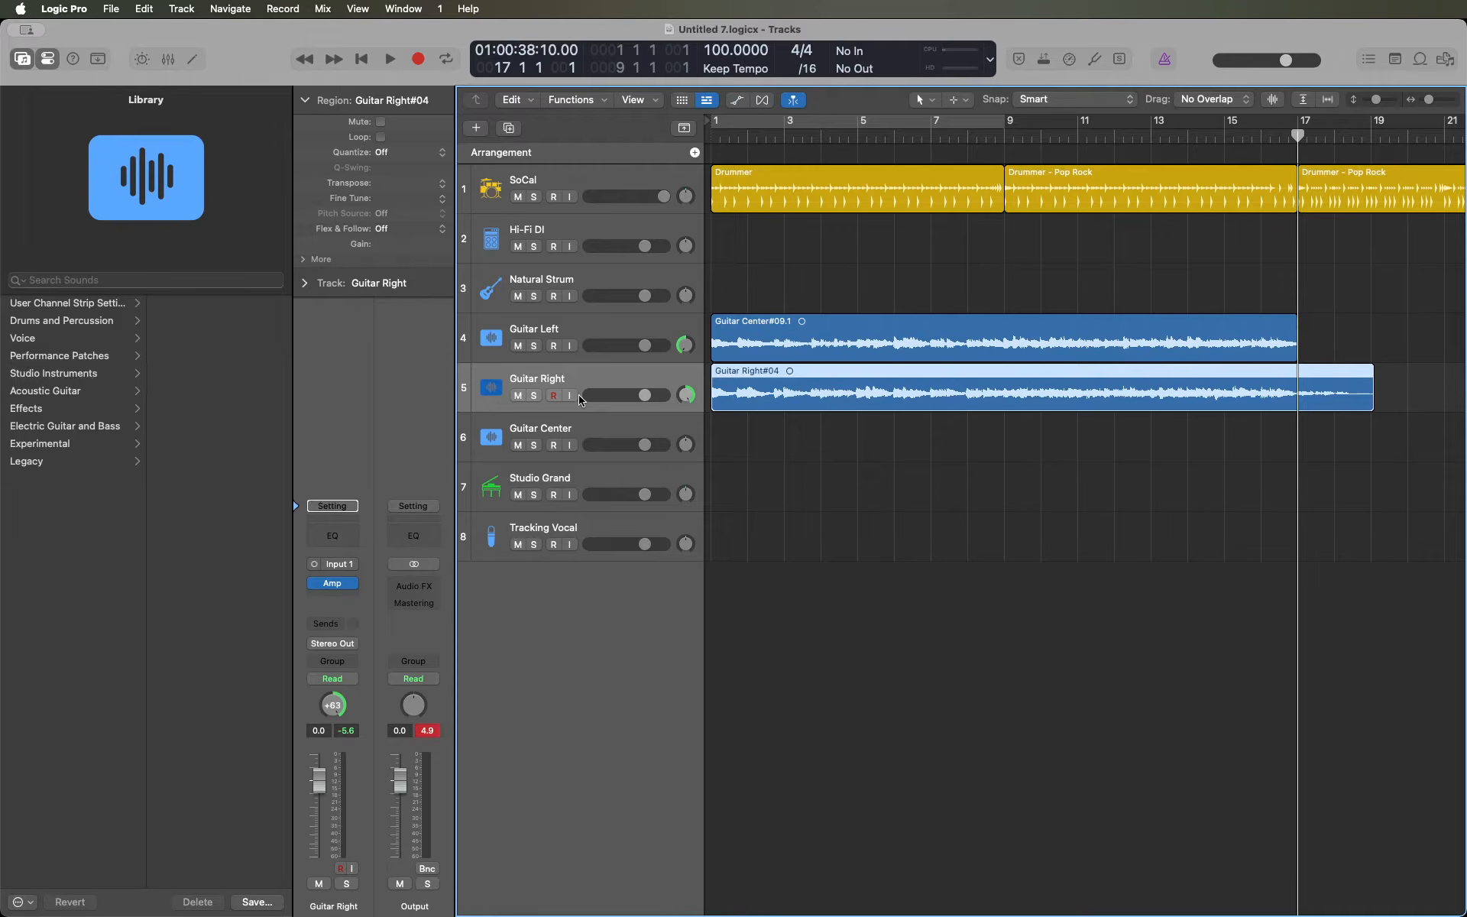
pyautogui.hotkey('alt', ']')
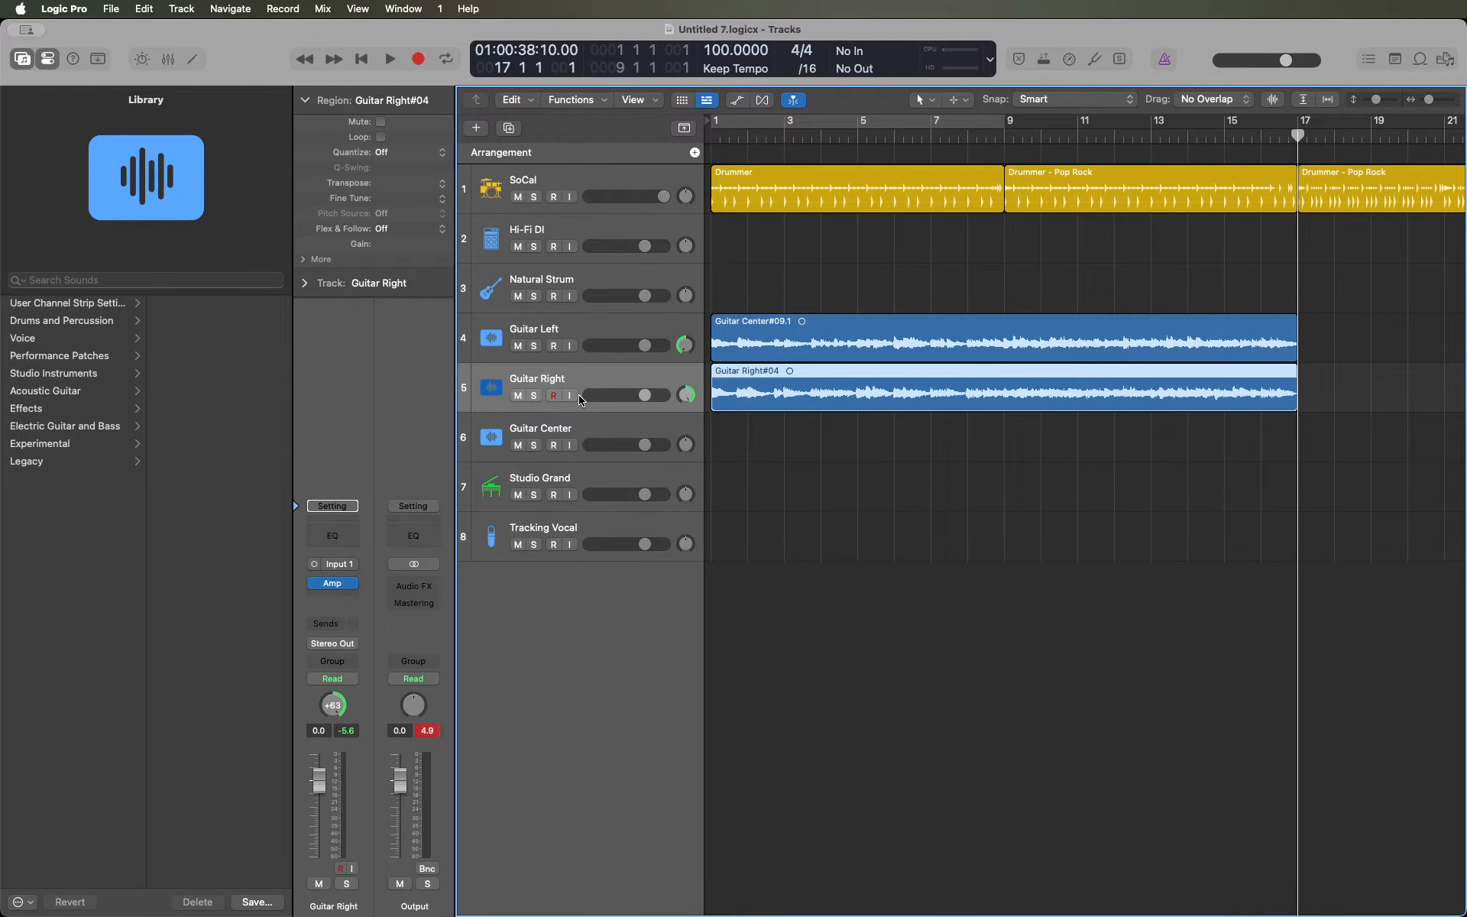
pyautogui.press('Return')
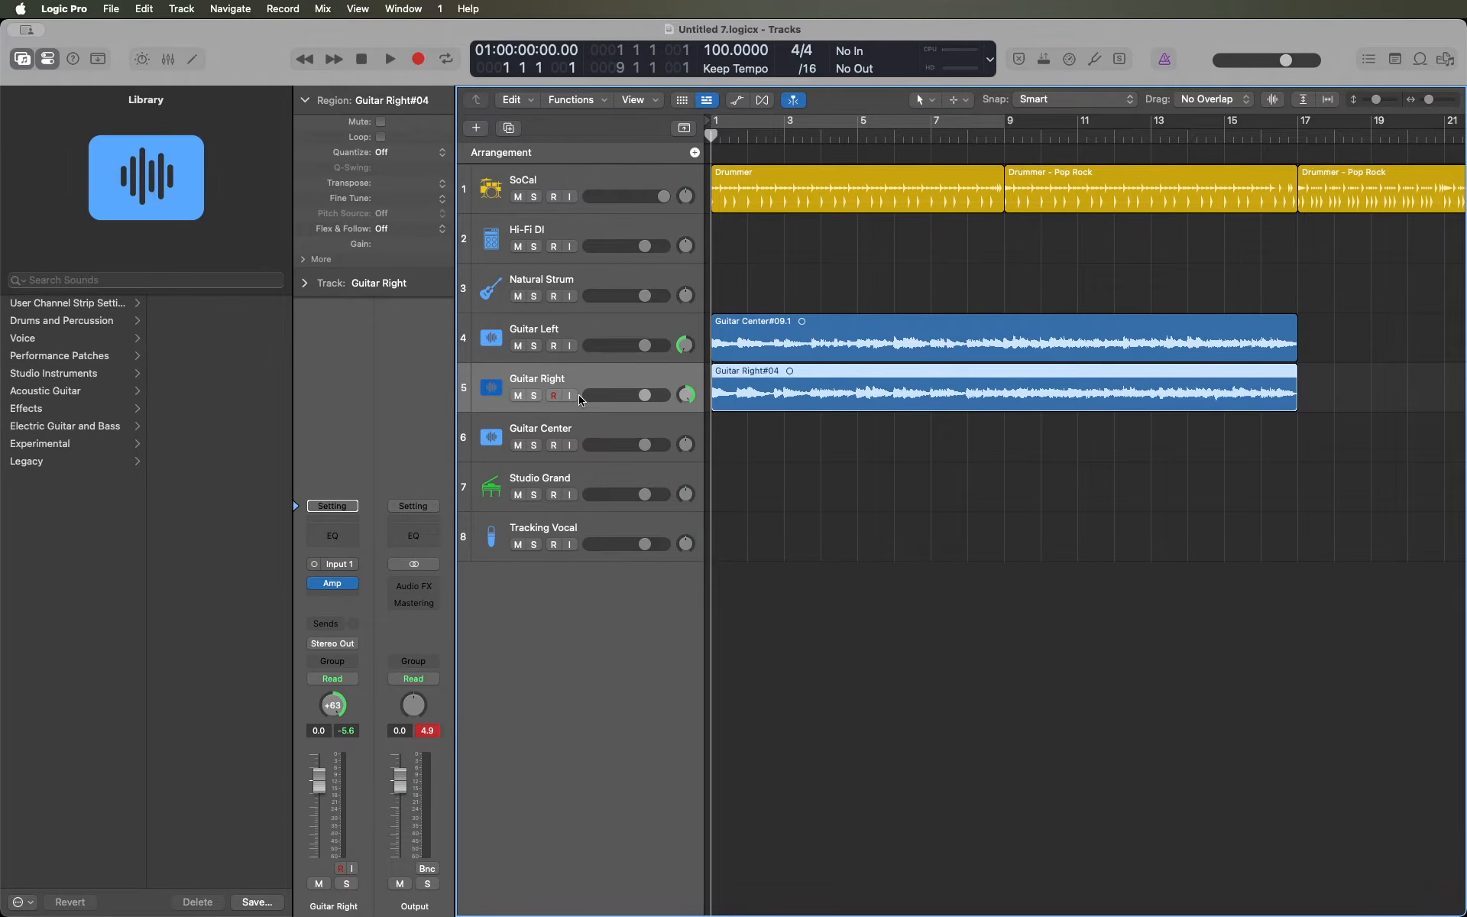
# - Record a guitar take on the Guitar Center track from bar 17 to just past bar 25
pyautogui.press('Return')
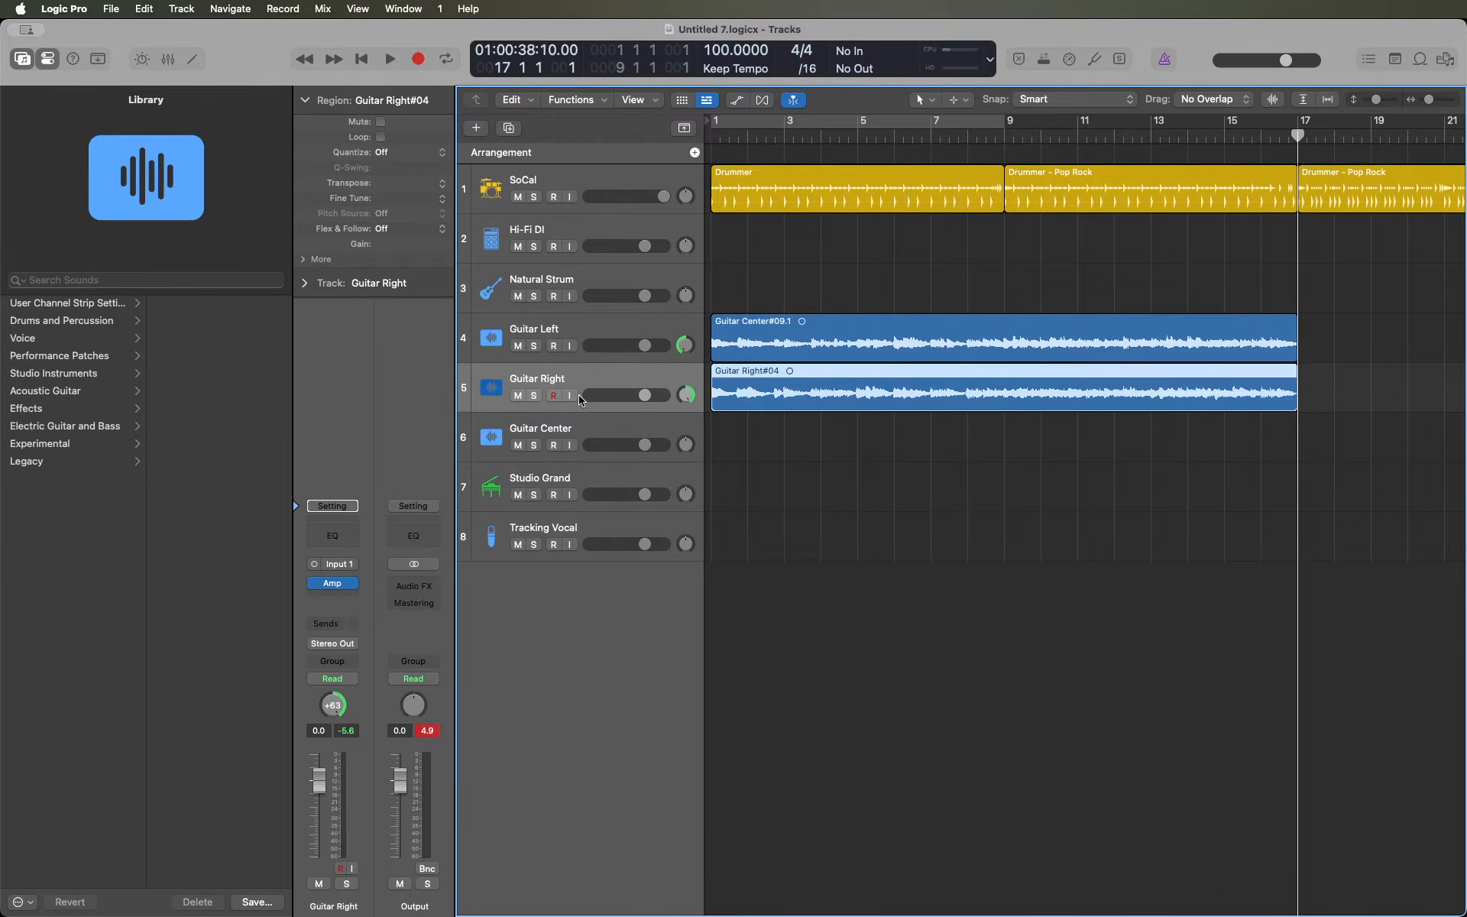
pyautogui.press('Down')
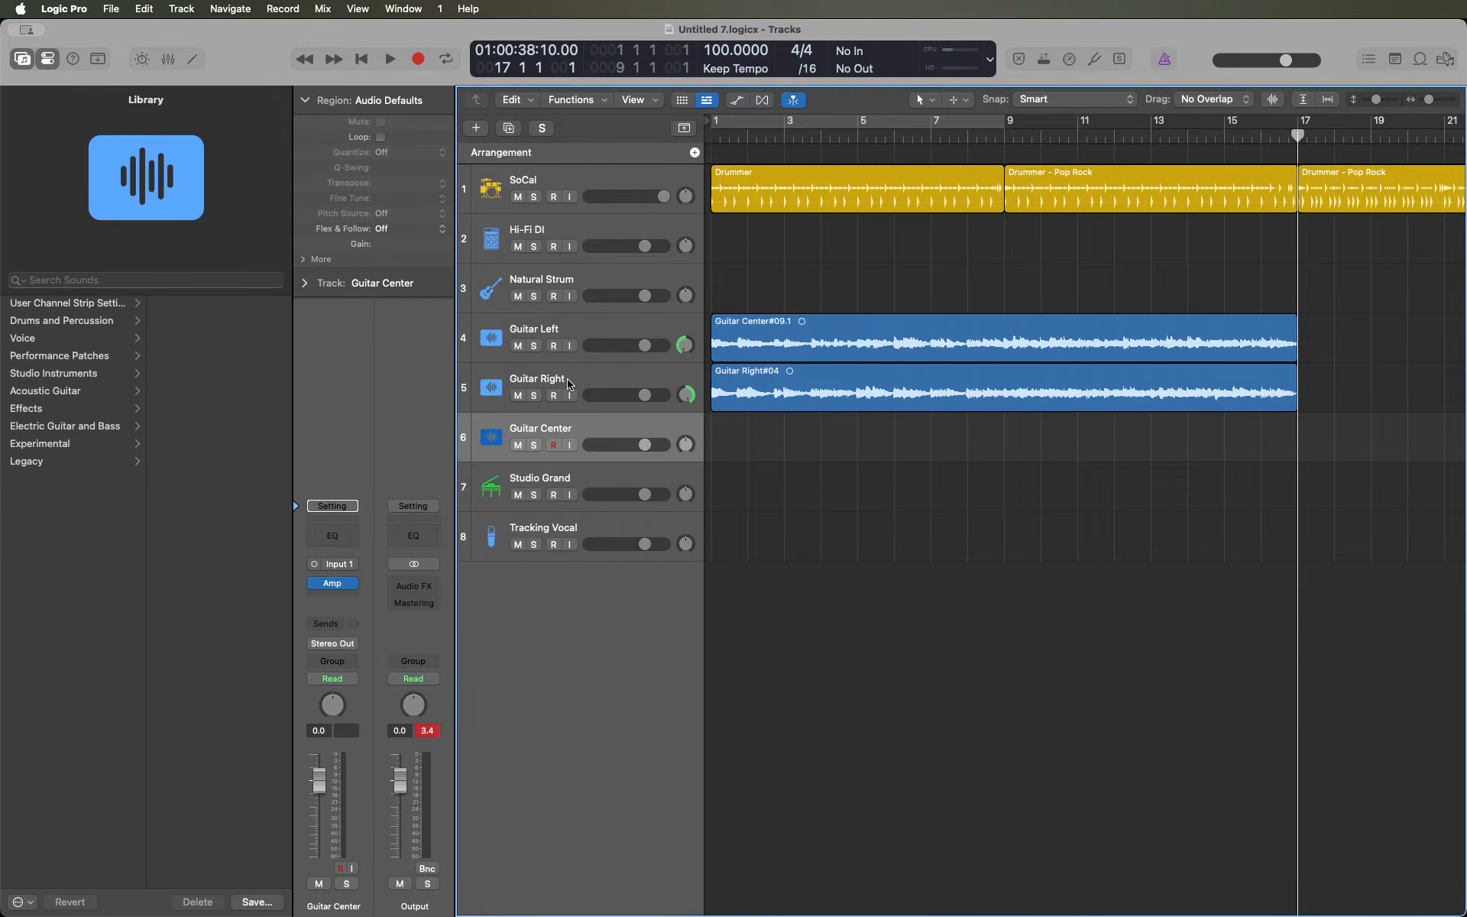
pyautogui.press('r')
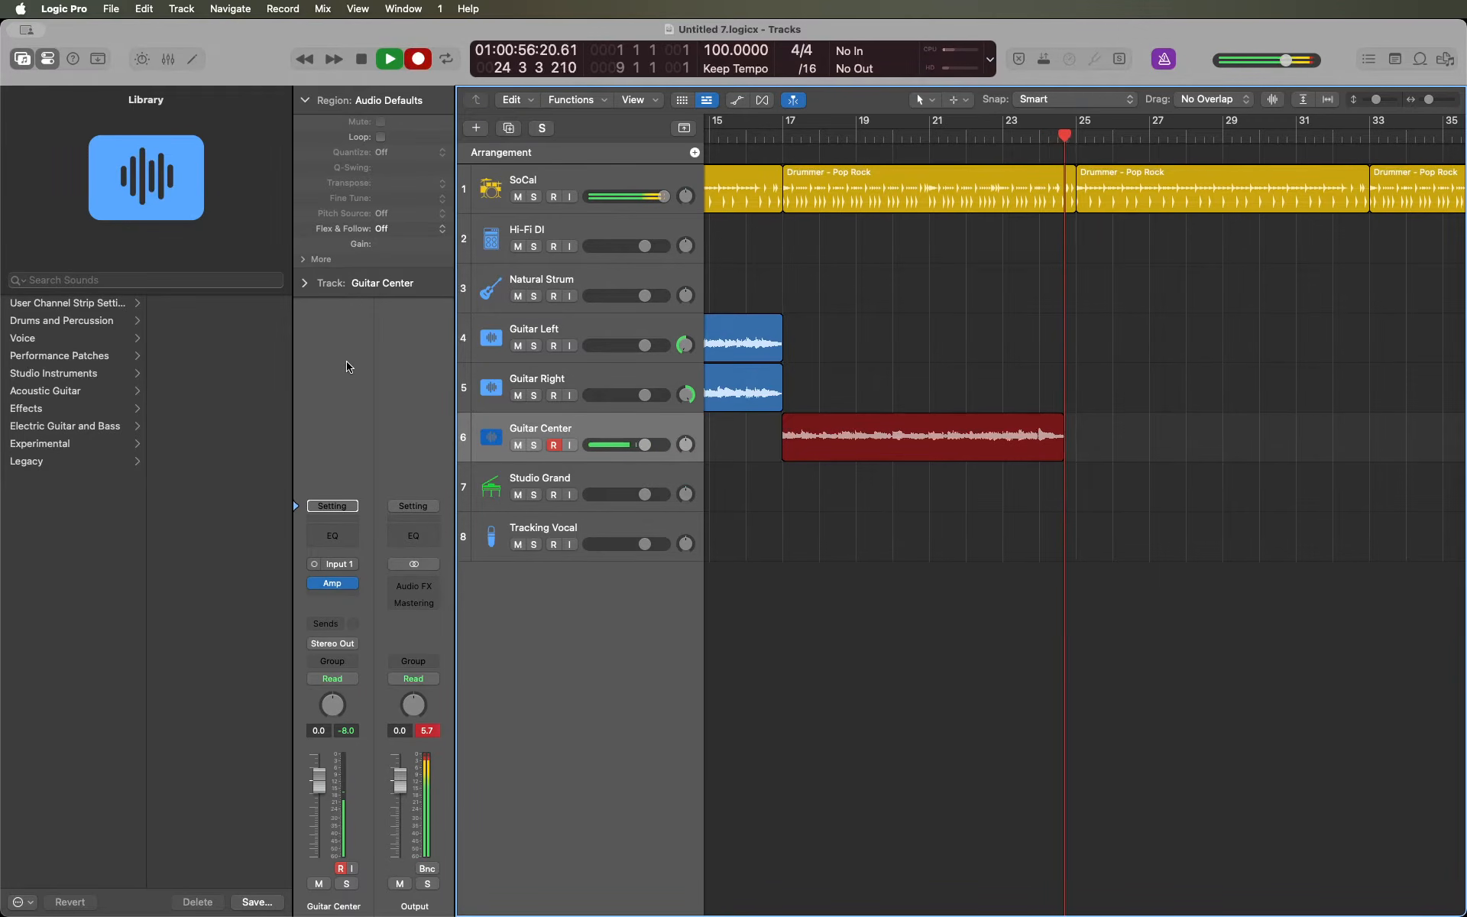
pyautogui.hotkey('shift', 'r')
pyautogui.press('space')
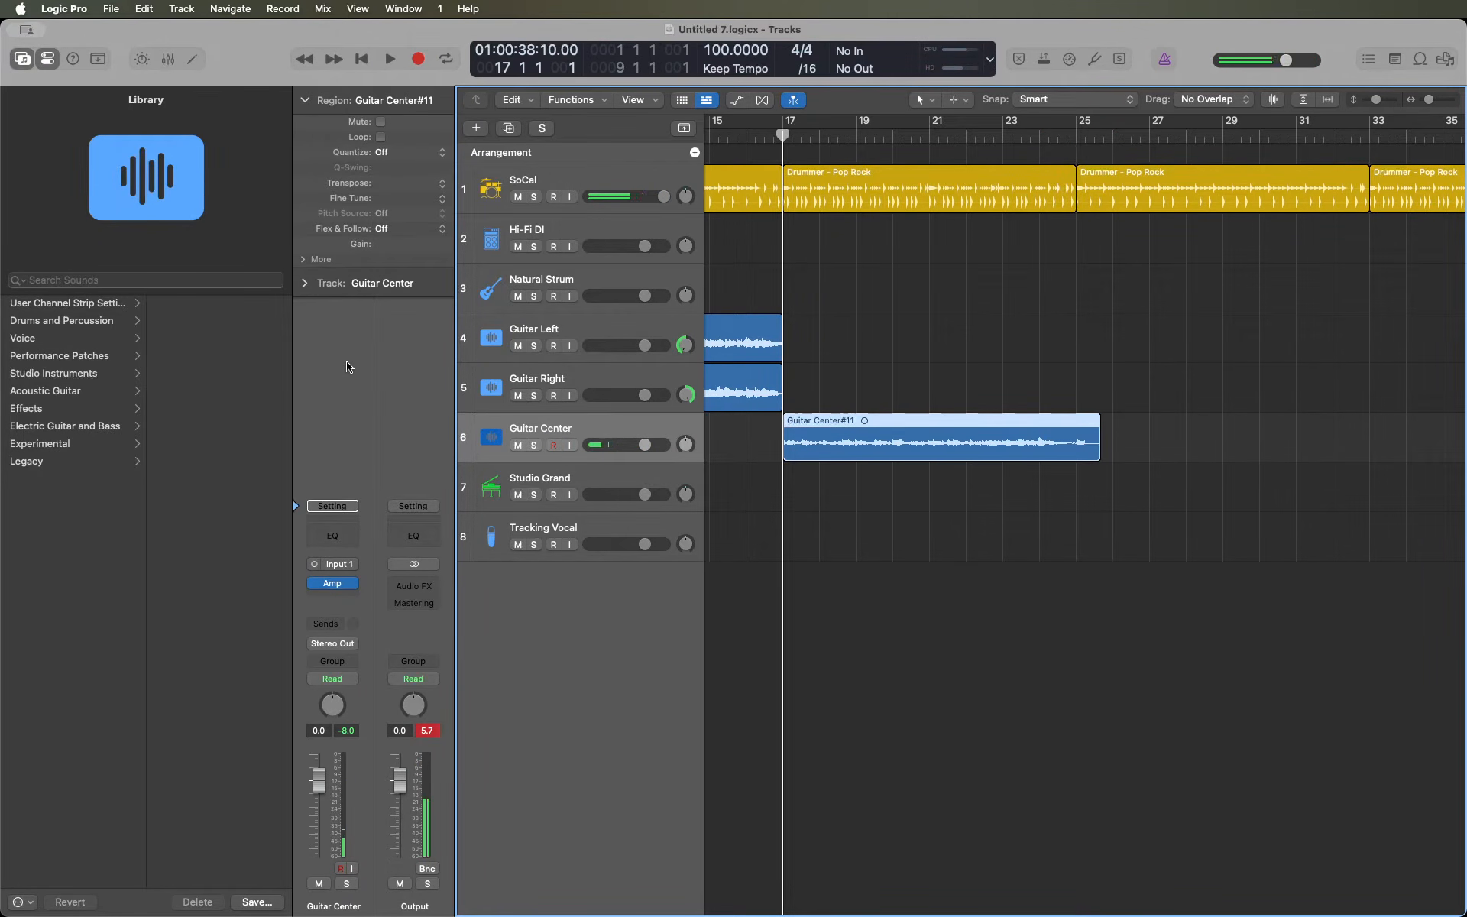
# - Play back the new Guitar Center take from bar 17 and place the playhead at the region's end
pyautogui.press('space')
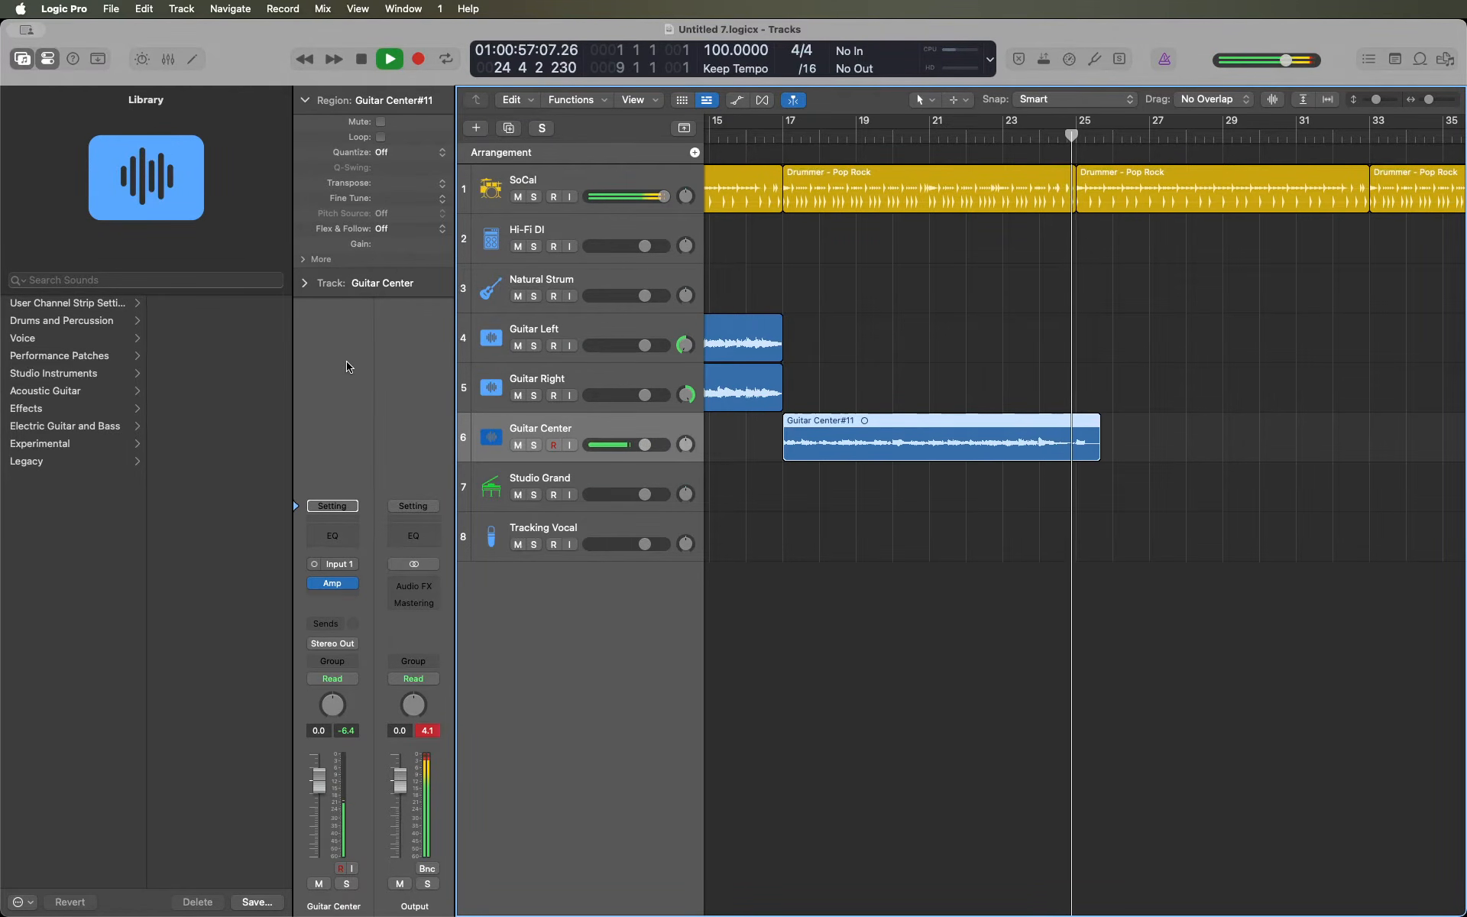
pyautogui.press('space')
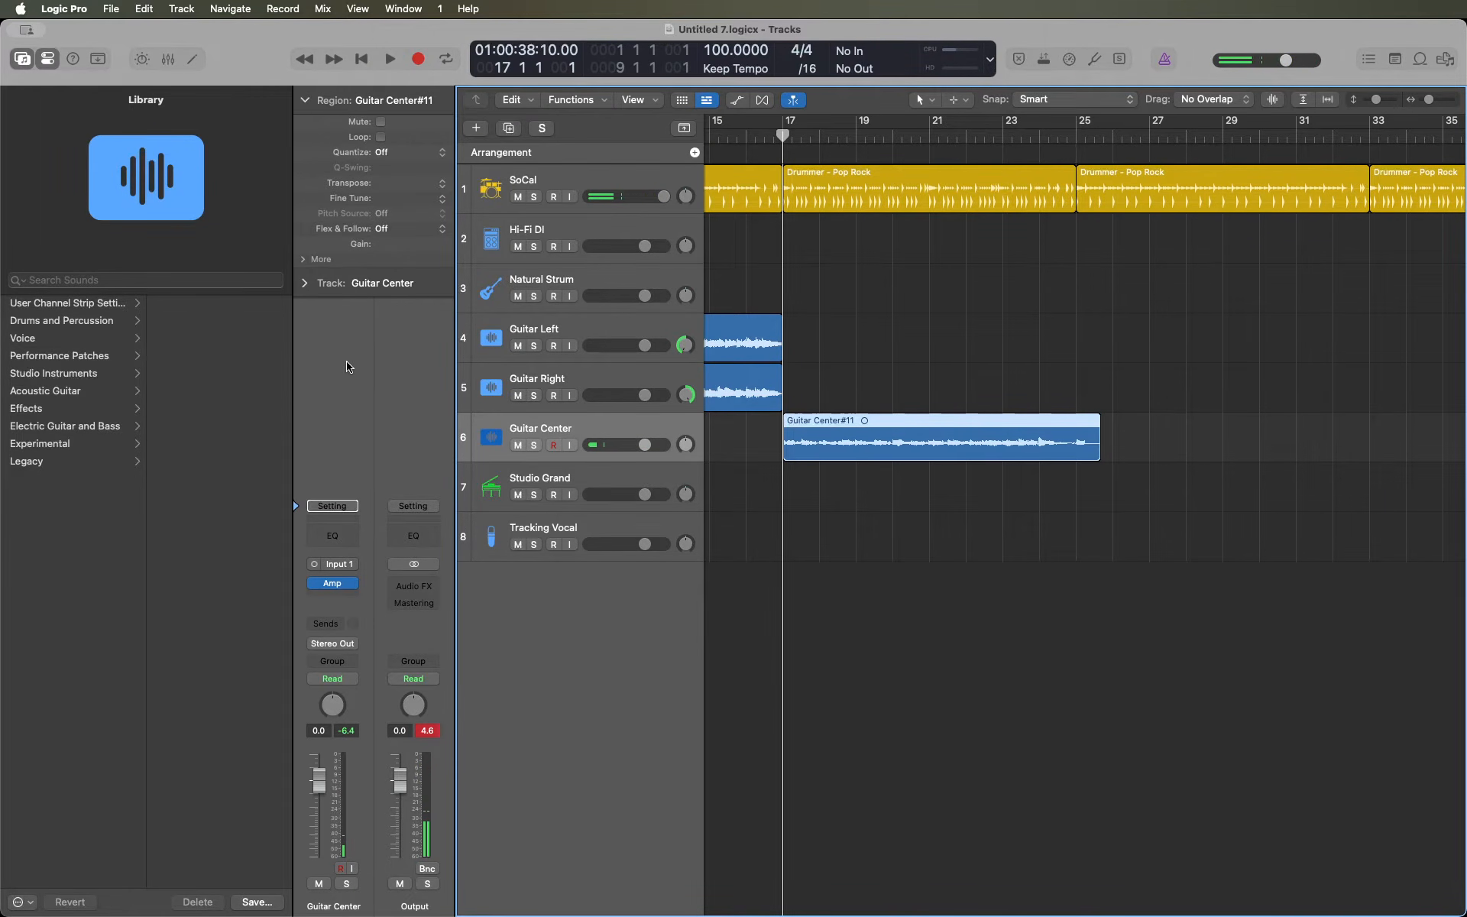
pyautogui.press('Return')
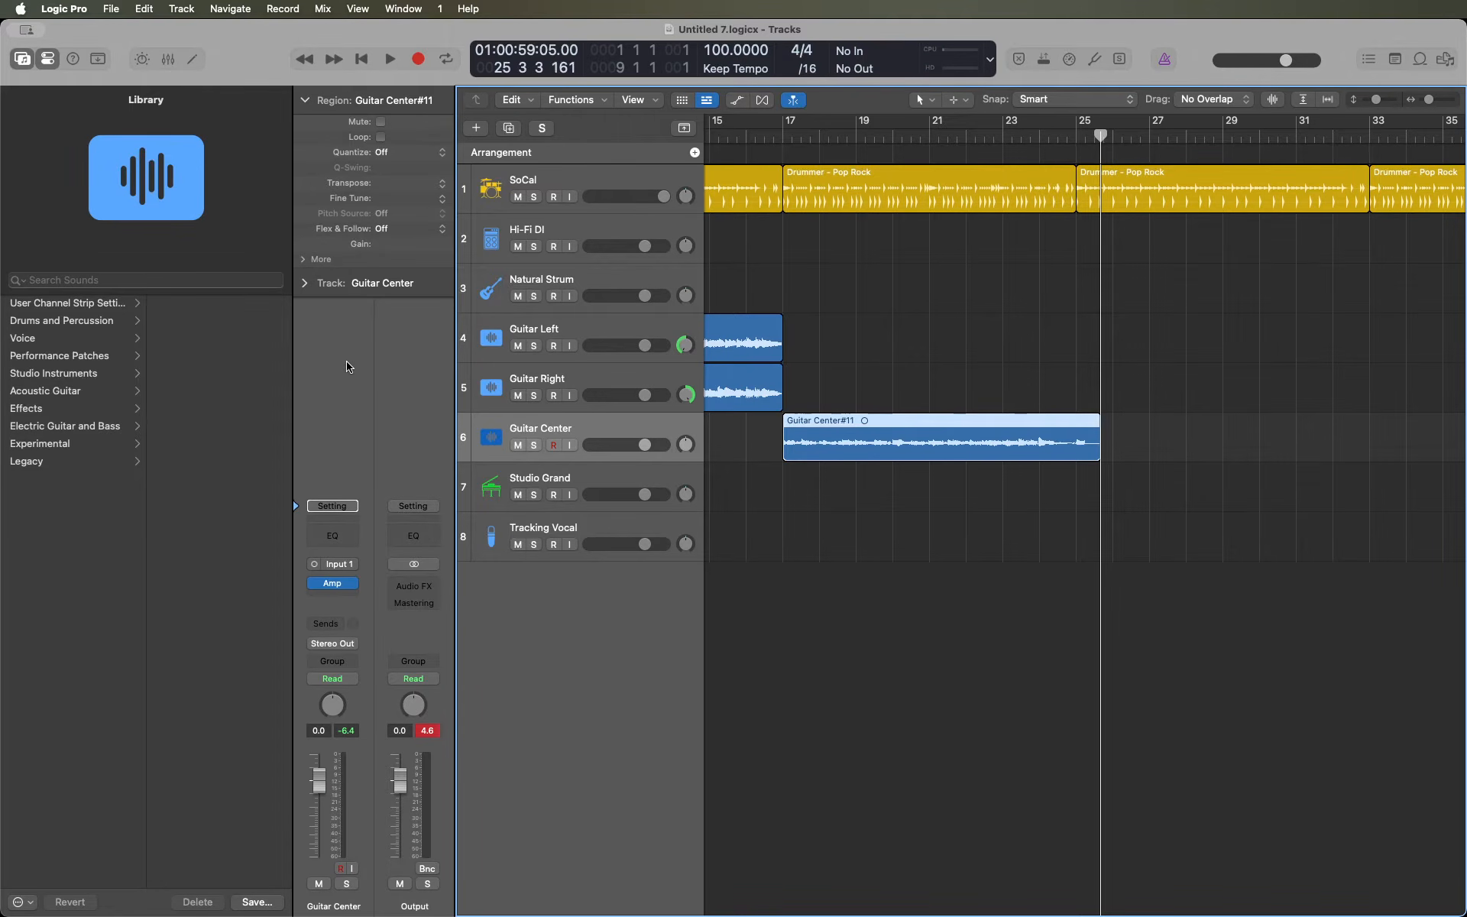
# - Trim the end of the Guitar Center region to bar 25 and check its start and end points with the playhead
pyautogui.press(',')
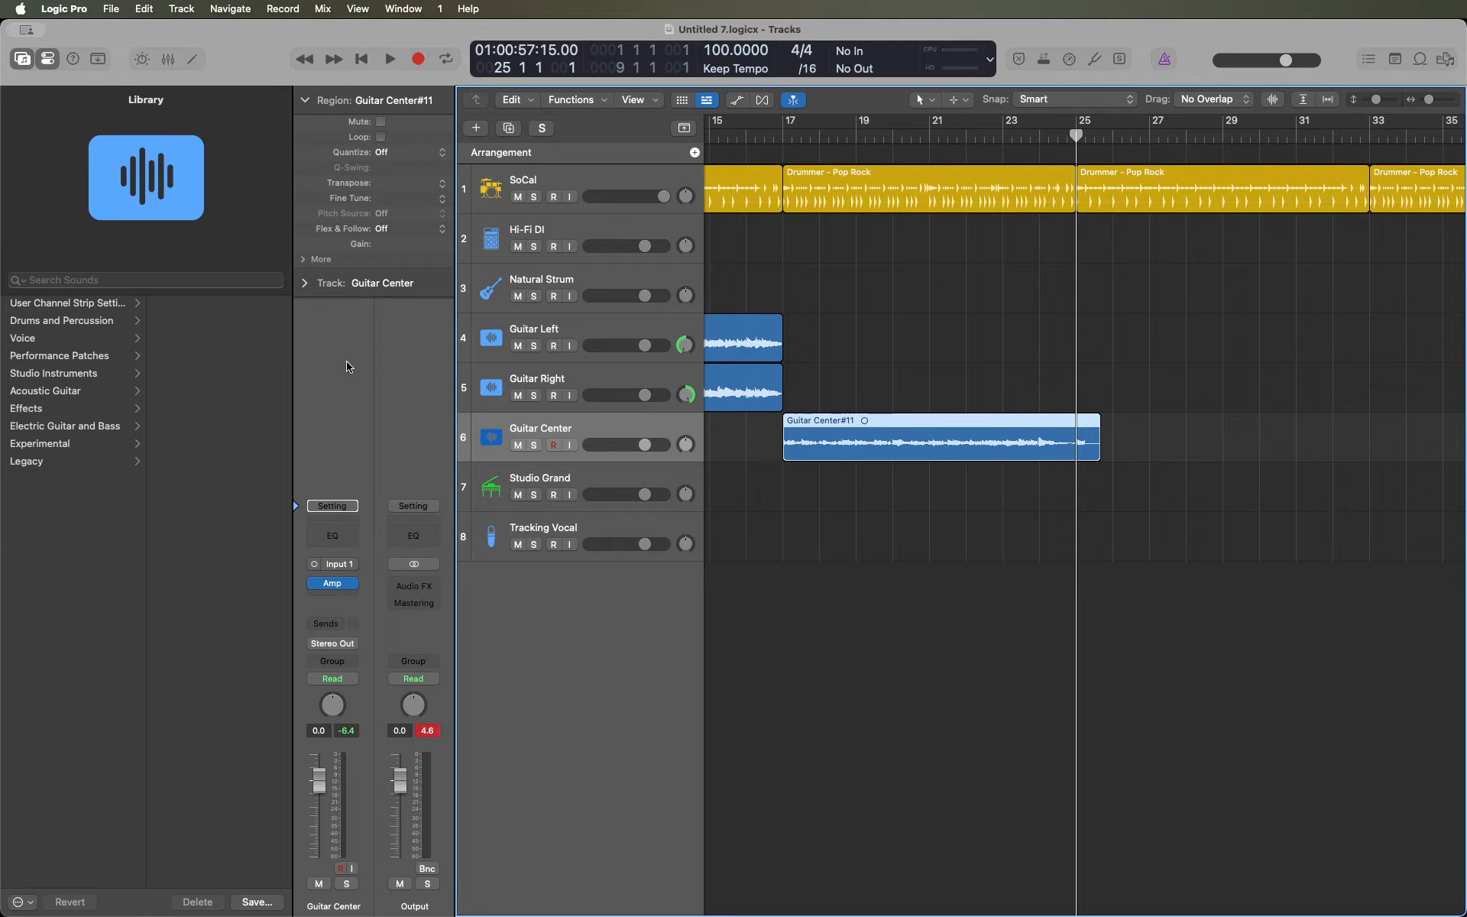
pyautogui.hotkey('alt', ']')
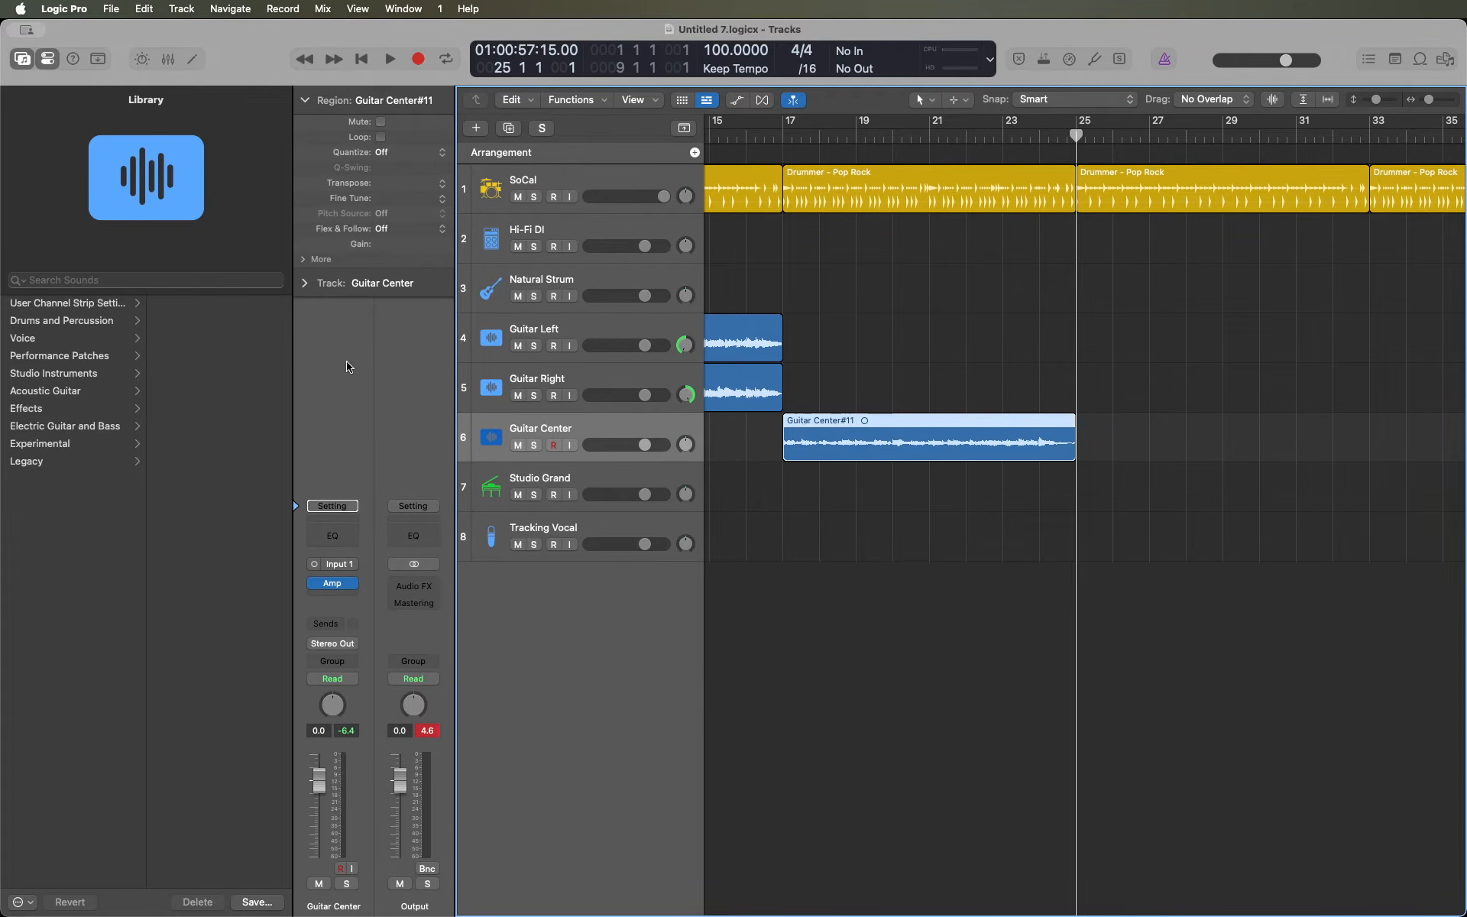
pyautogui.hotkey('shift', ',')
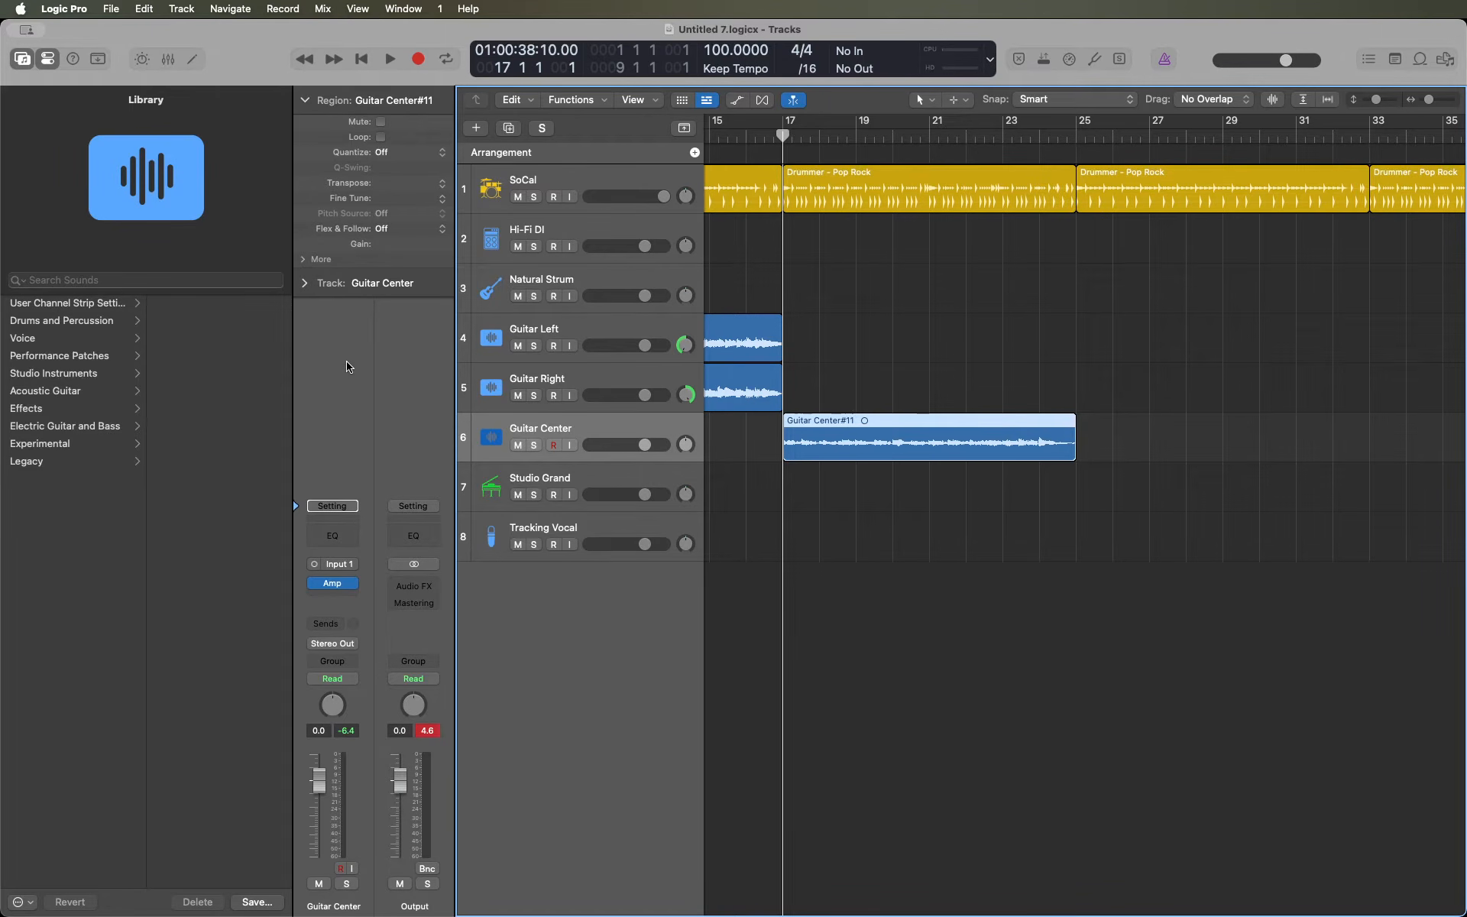
pyautogui.hotkey('shift', '.')
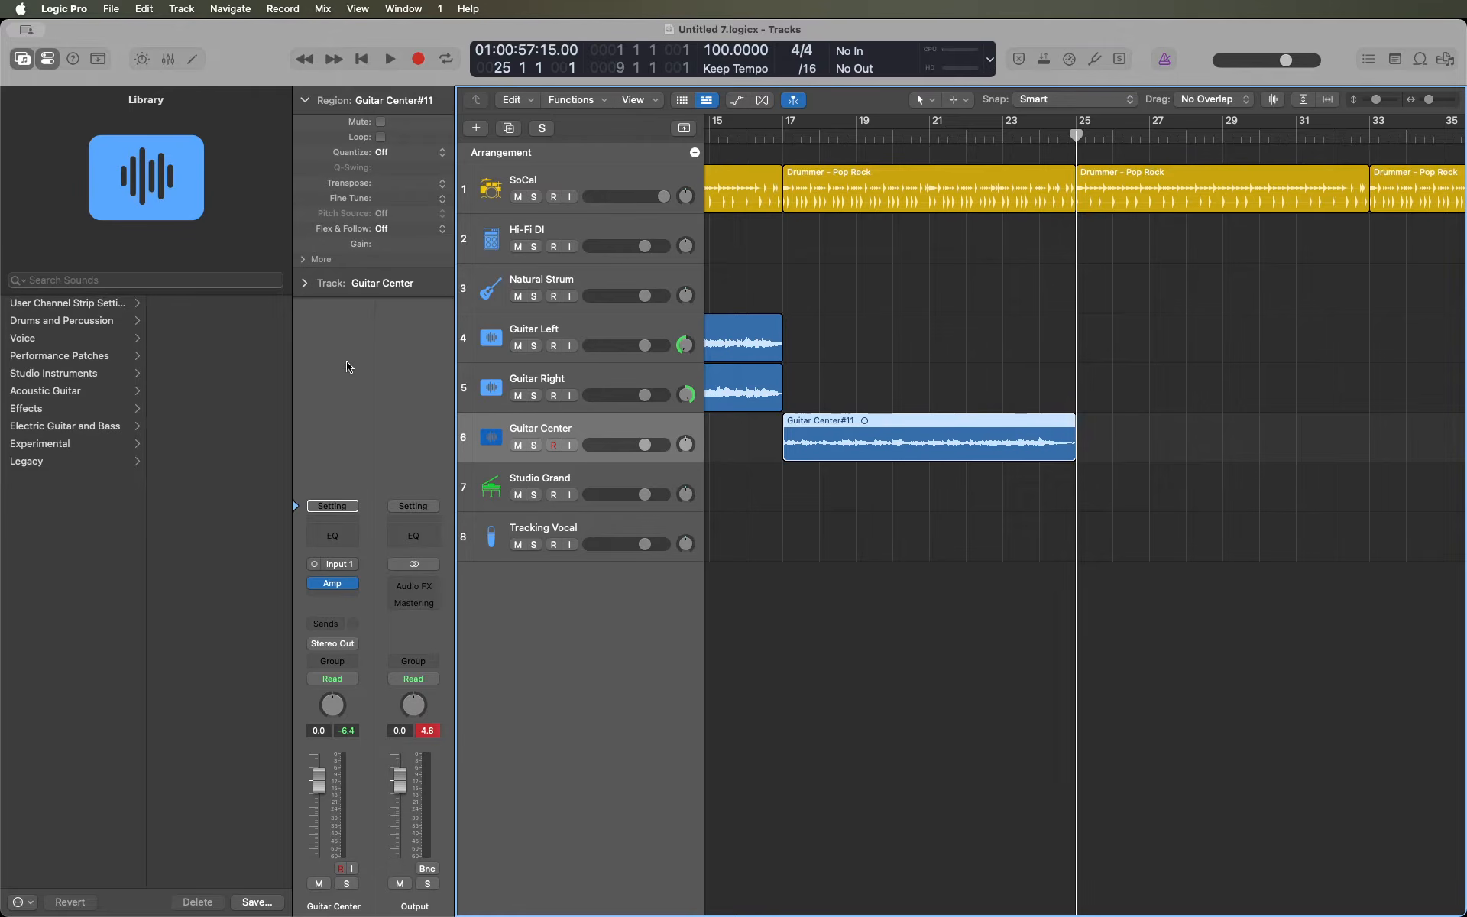
# - Move the trimmed take from the Guitar Center track to the Guitar Left track, starting at bar 17
pyautogui.press('Delete')
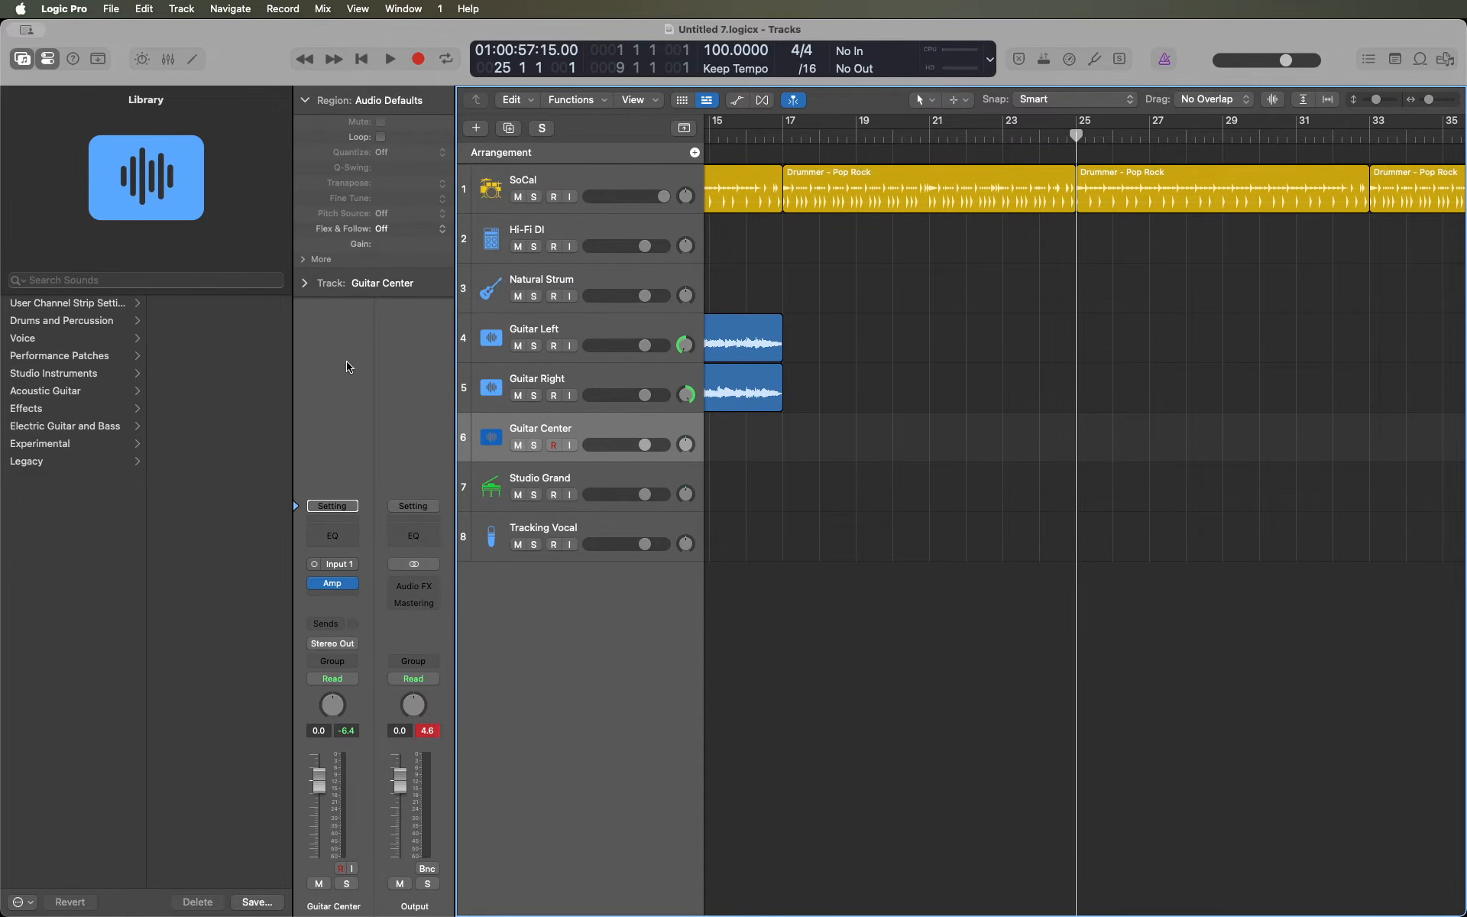
pyautogui.press('Up')
pyautogui.press('Up')
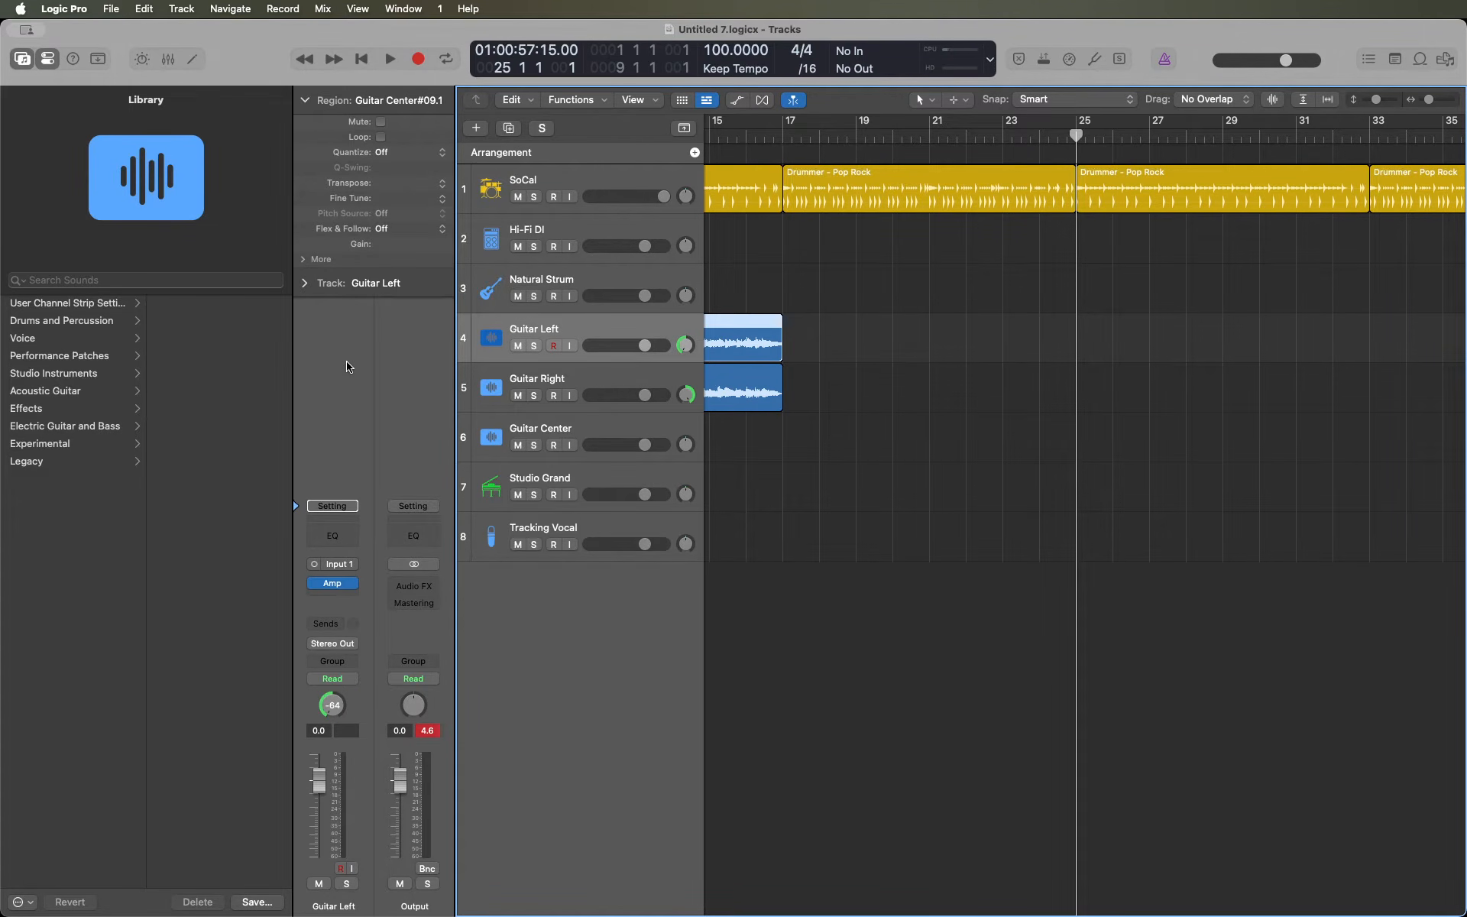
pyautogui.press('.')
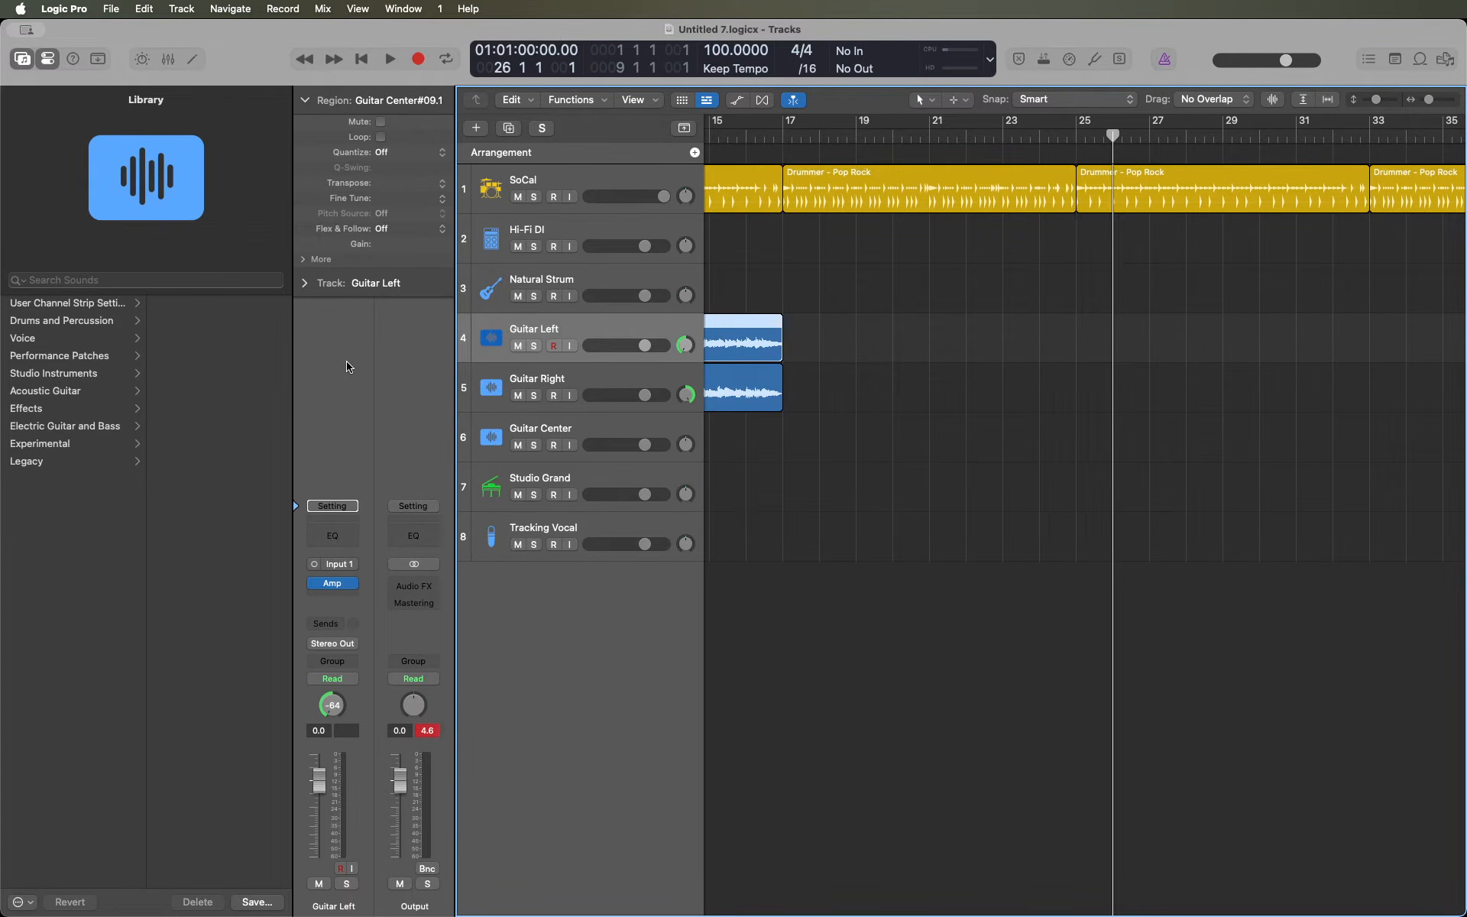
pyautogui.press(',')
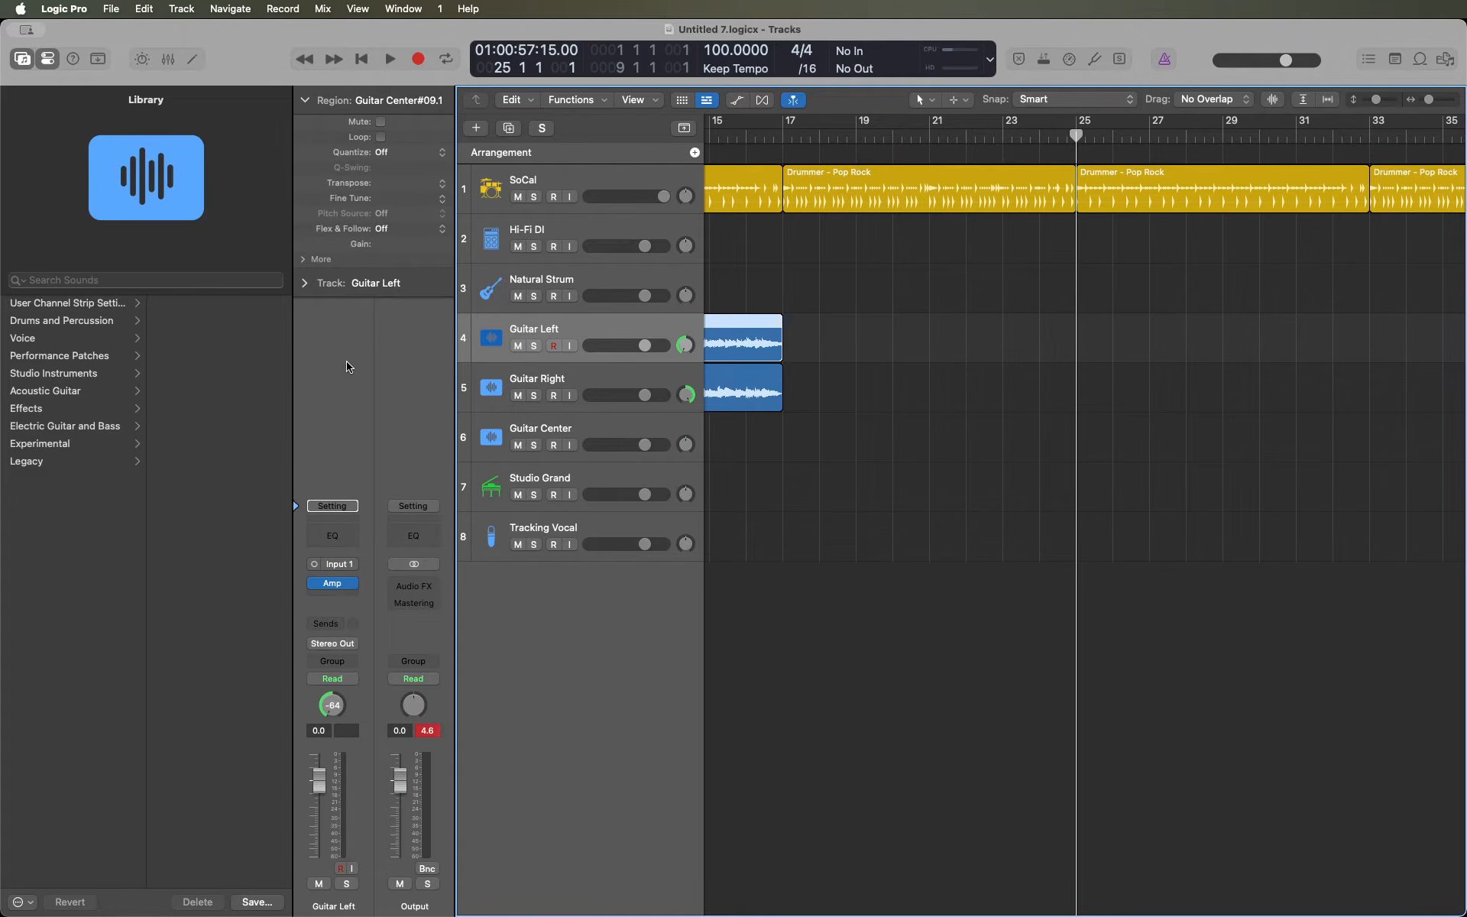
pyautogui.hotkey('shift', ',')
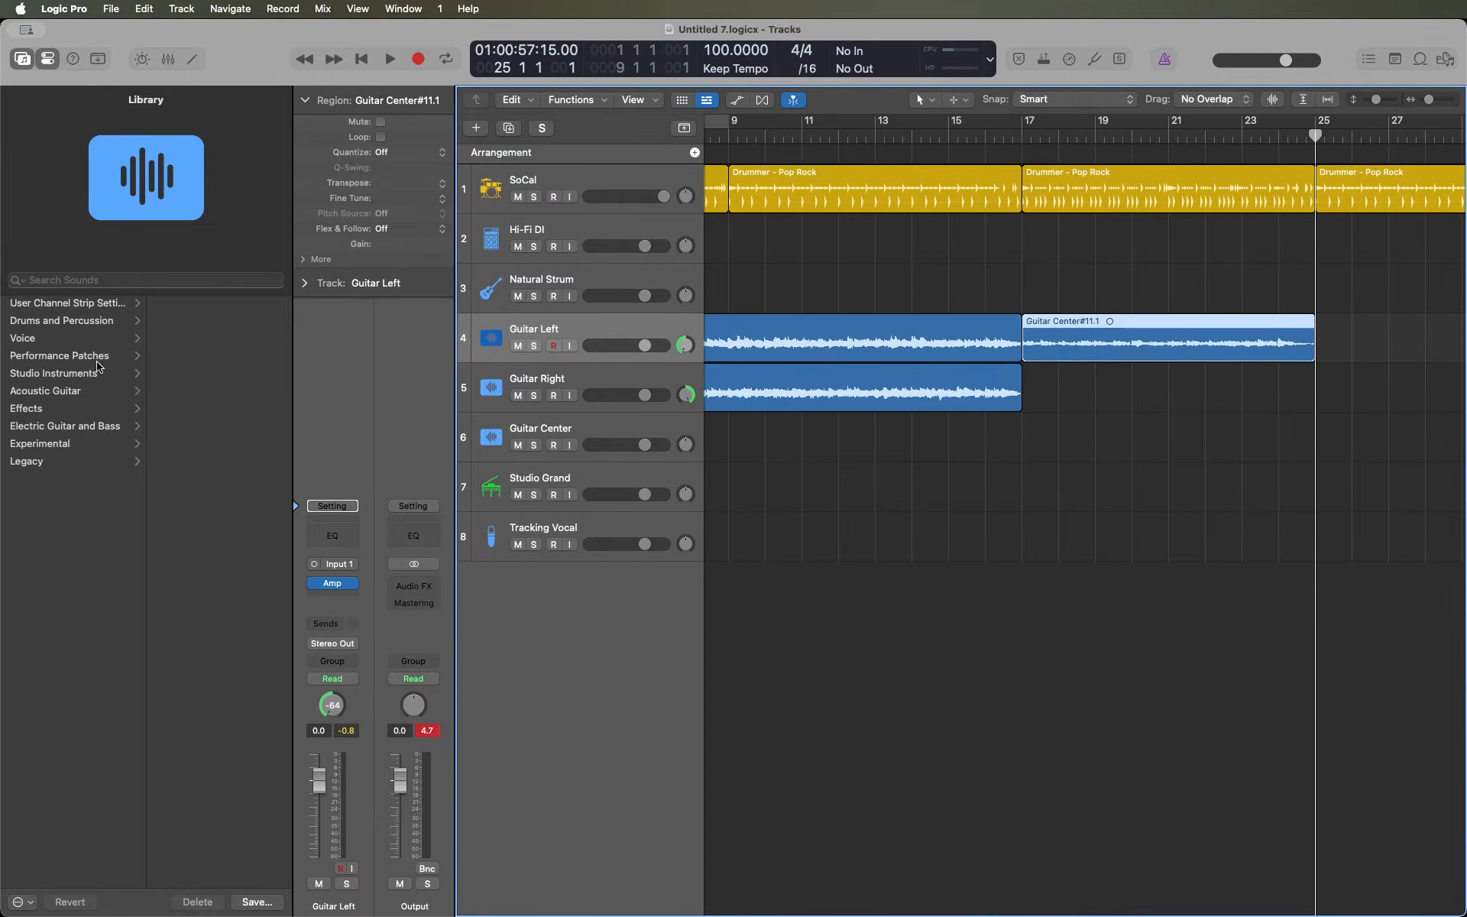
pyautogui.hotkey('shift', ',')
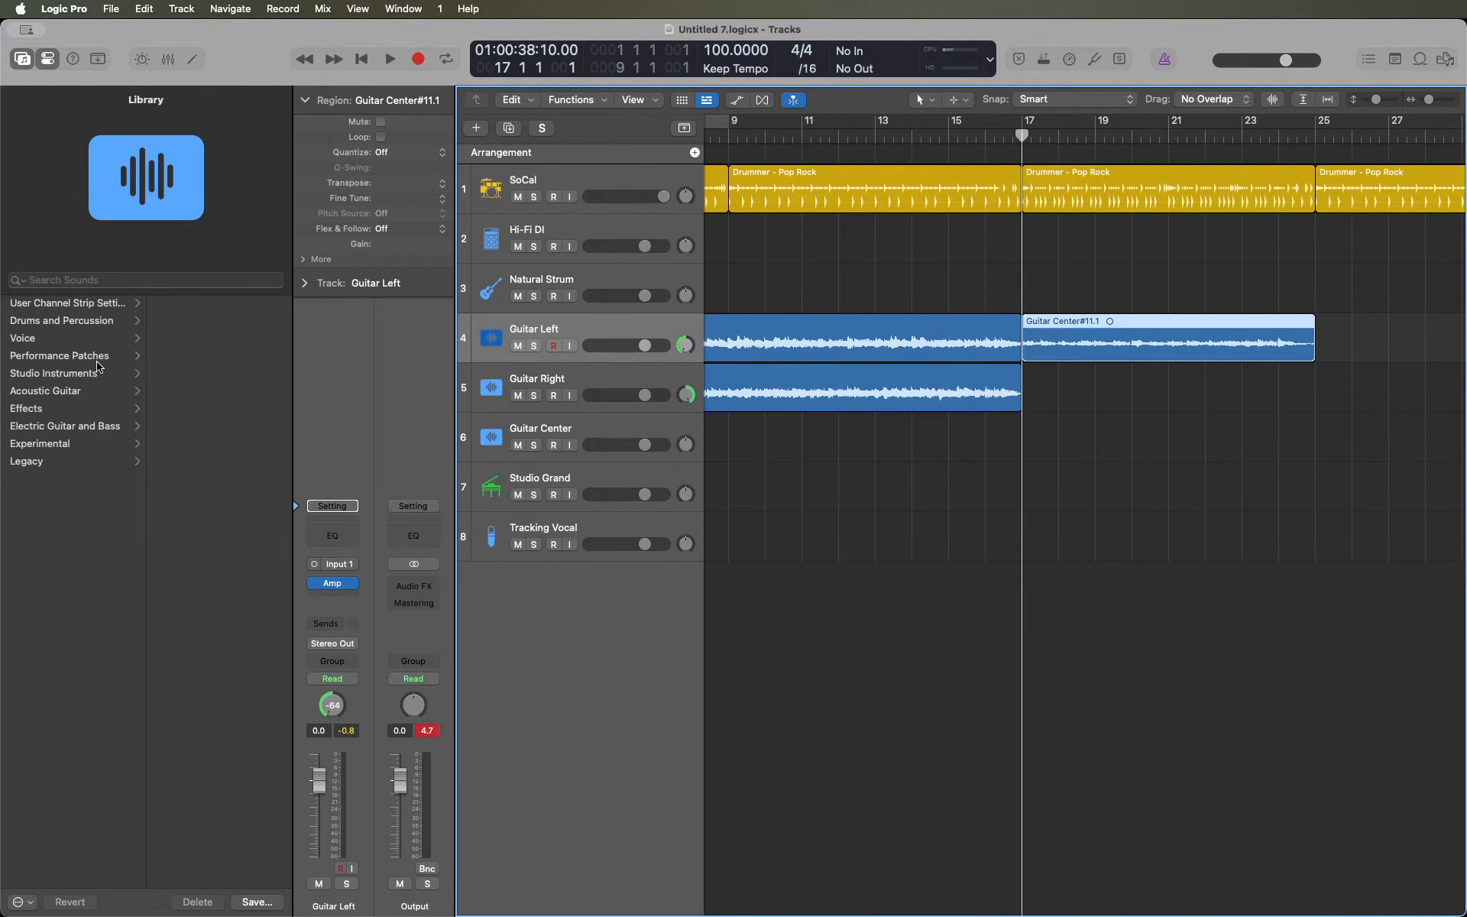
pyautogui.hotkey('shift', '.')
pyautogui.hotkey('shift', ',')
# - Record a doubled guitar take on the Guitar Right track from bar 16 to just before bar 26
pyautogui.press(',')
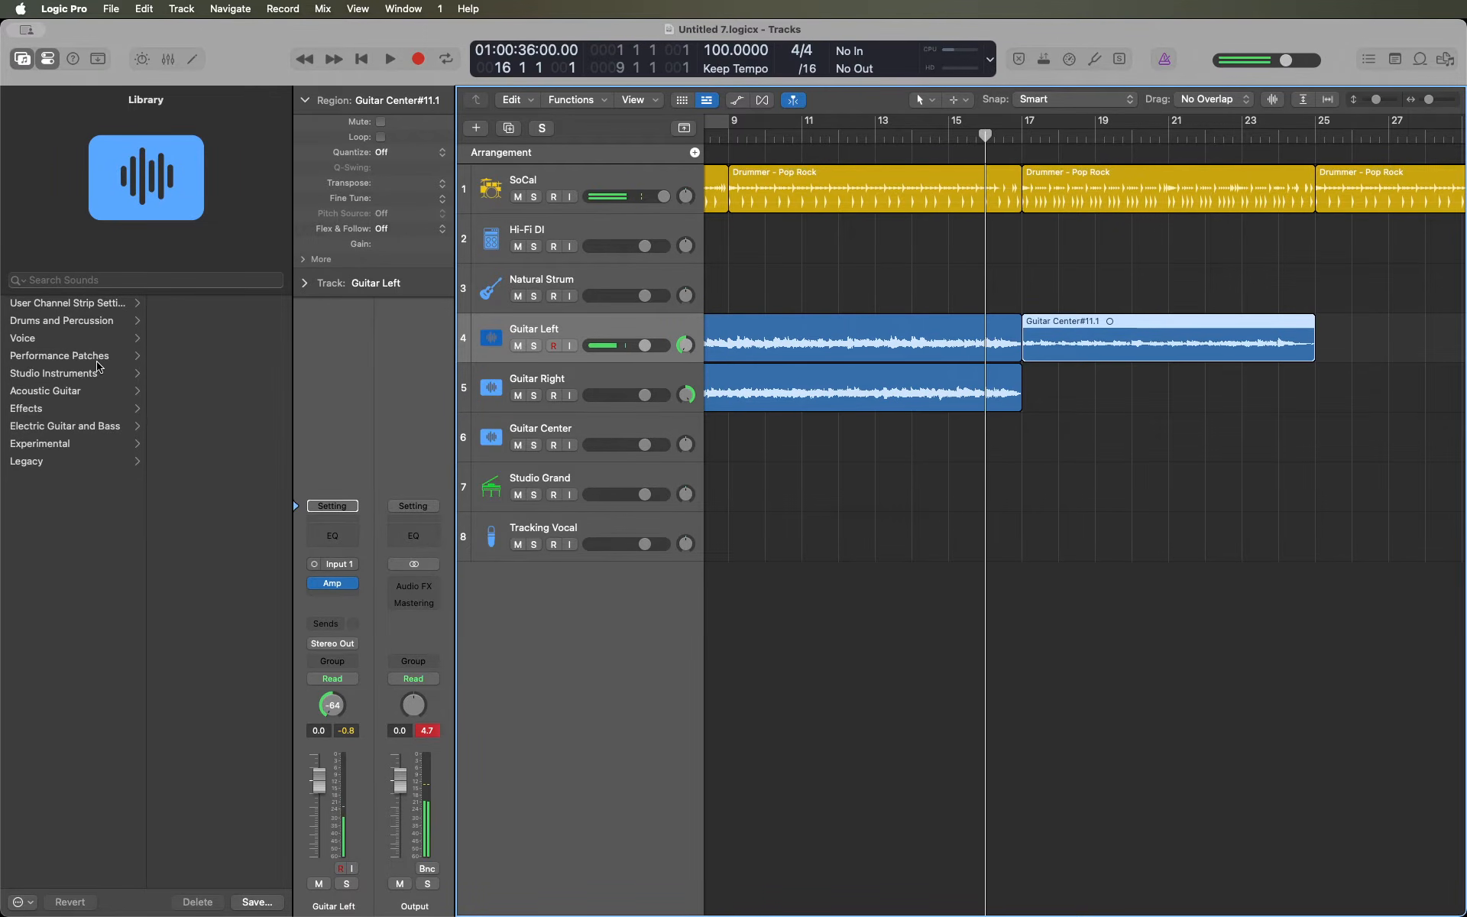
pyautogui.press('Up')
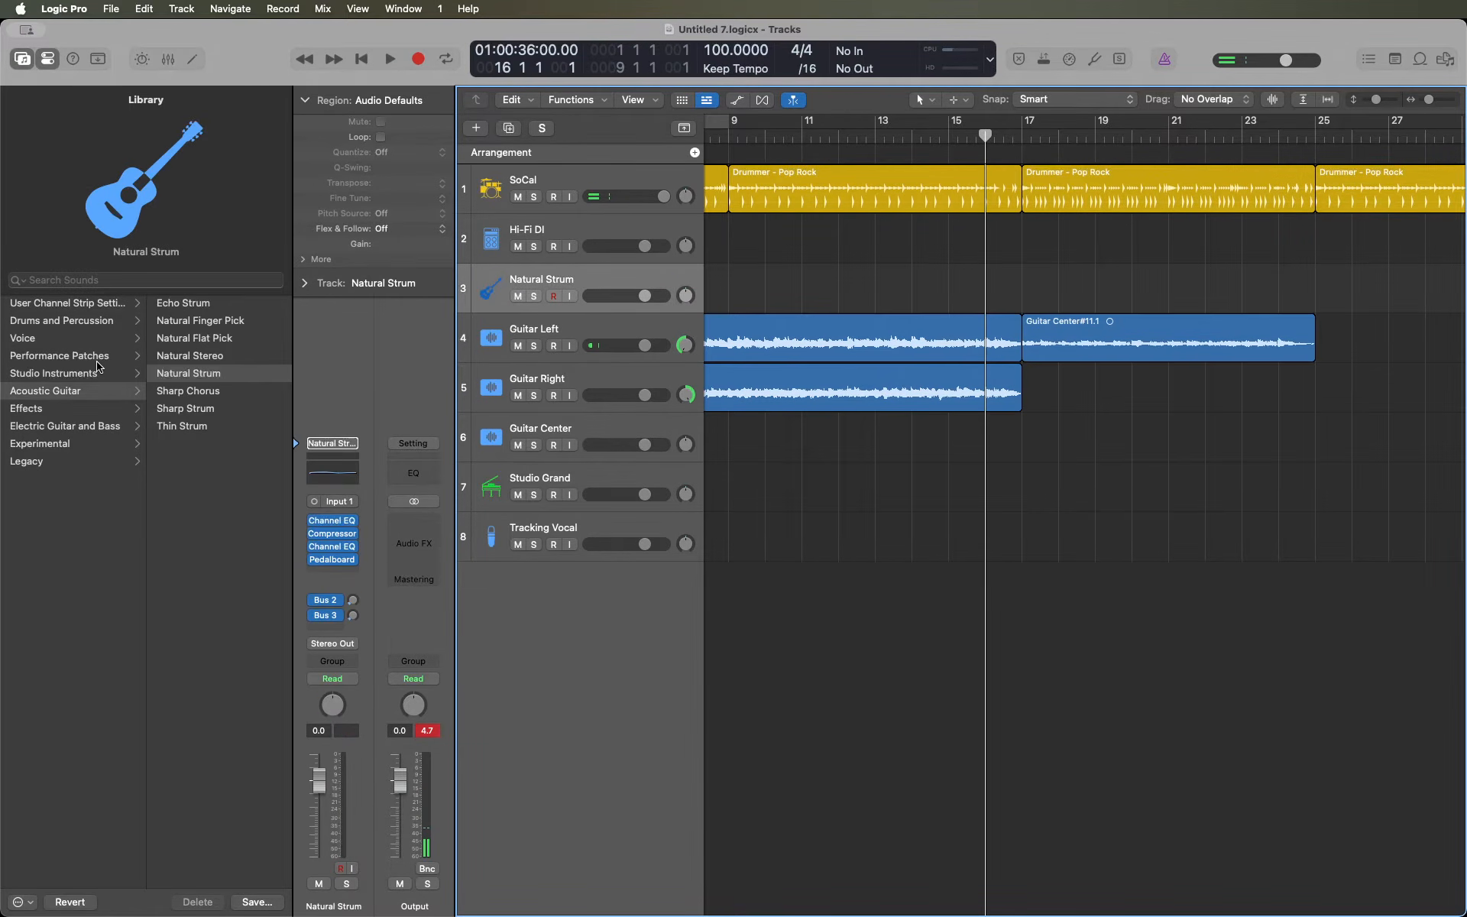
pyautogui.press('Down')
pyautogui.press('Down')
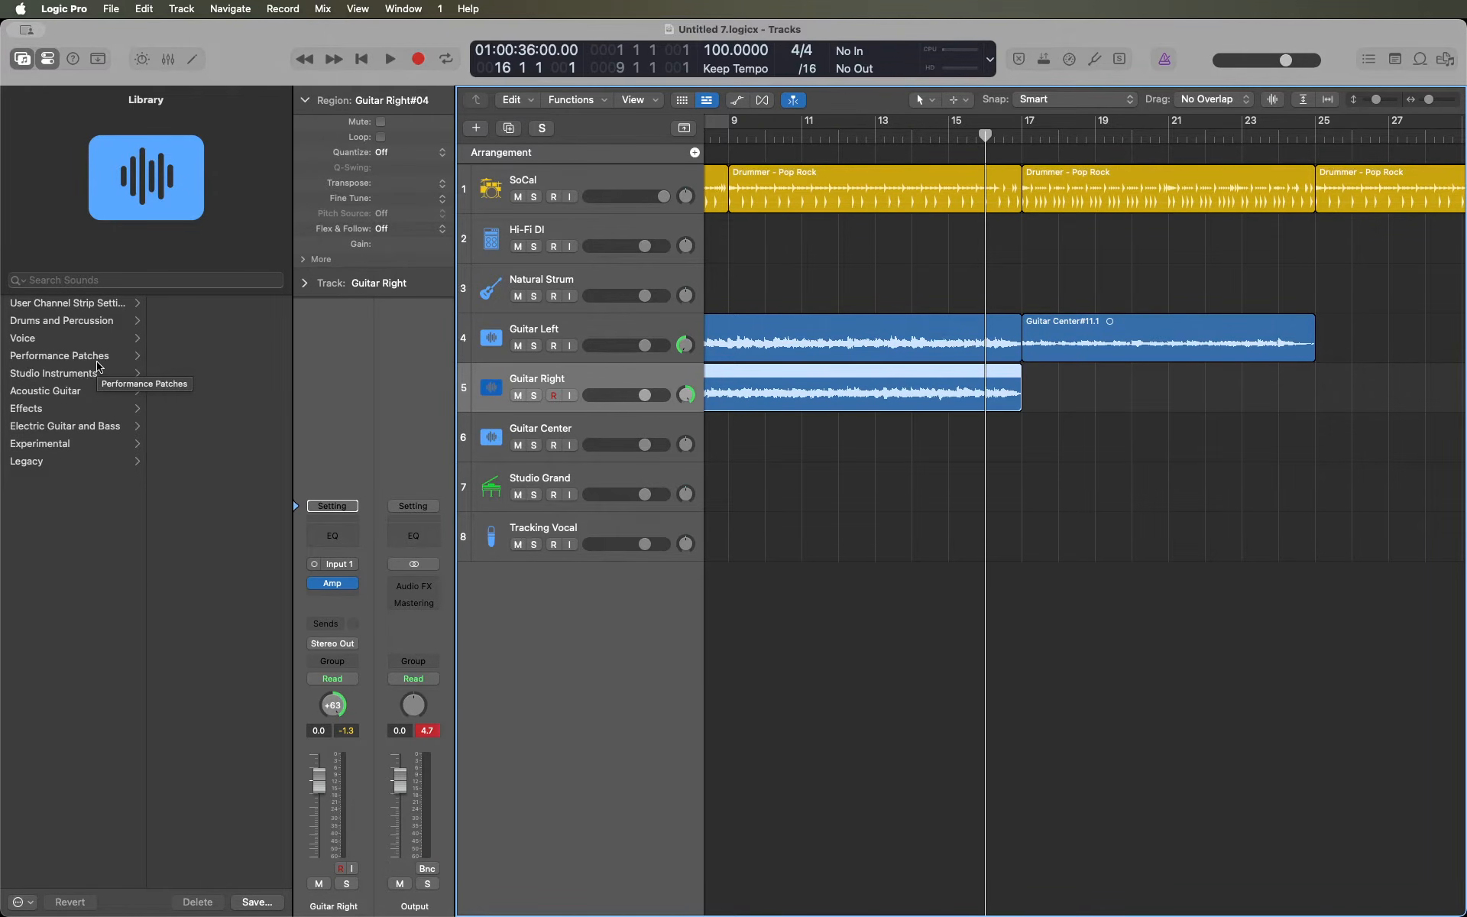
pyautogui.press('r')
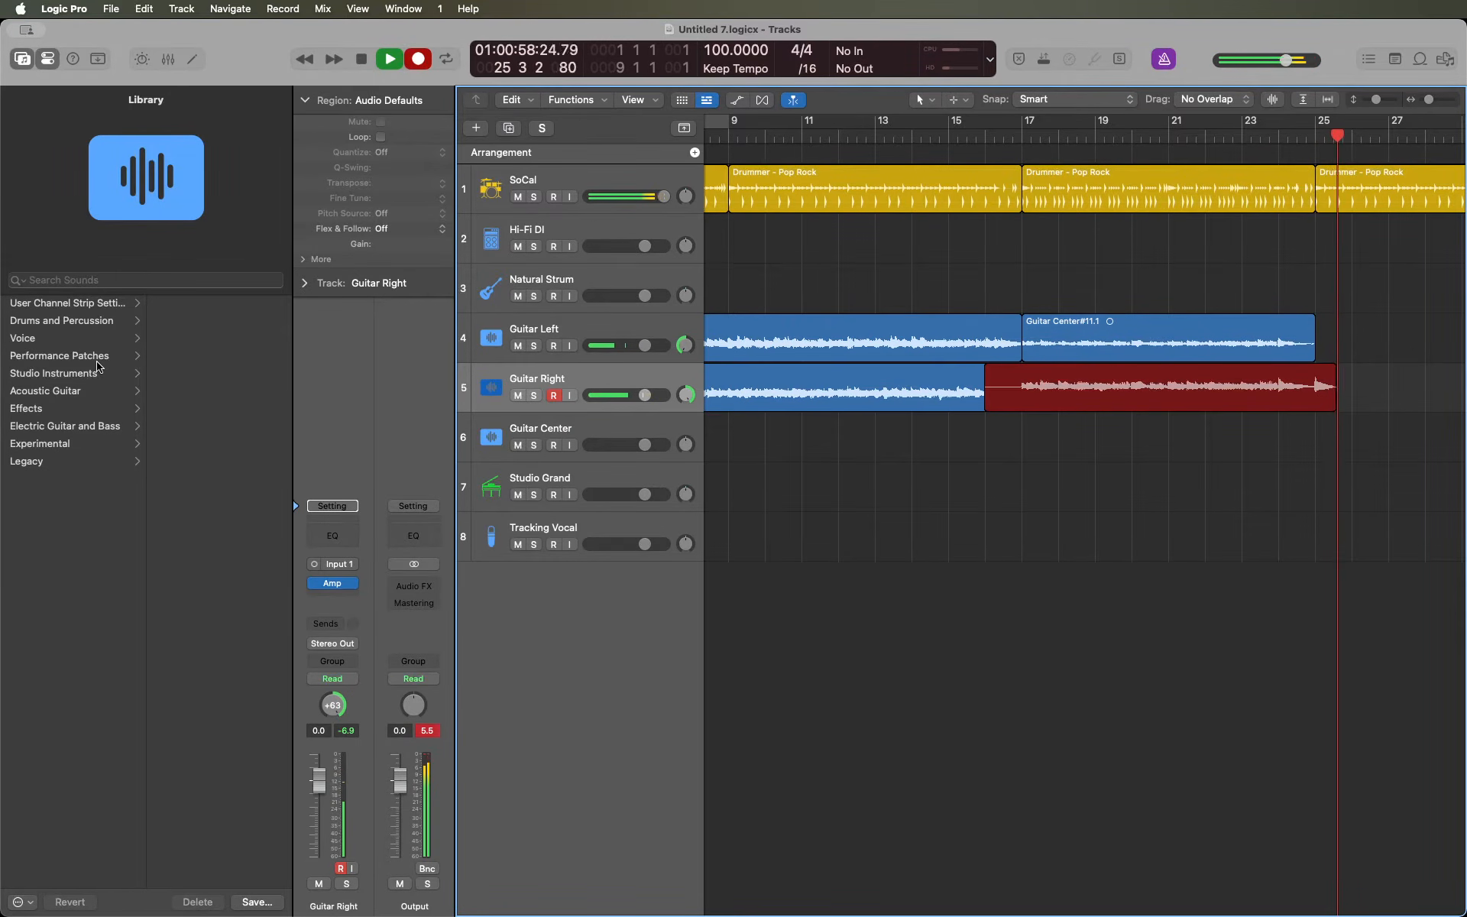
pyautogui.press('space')
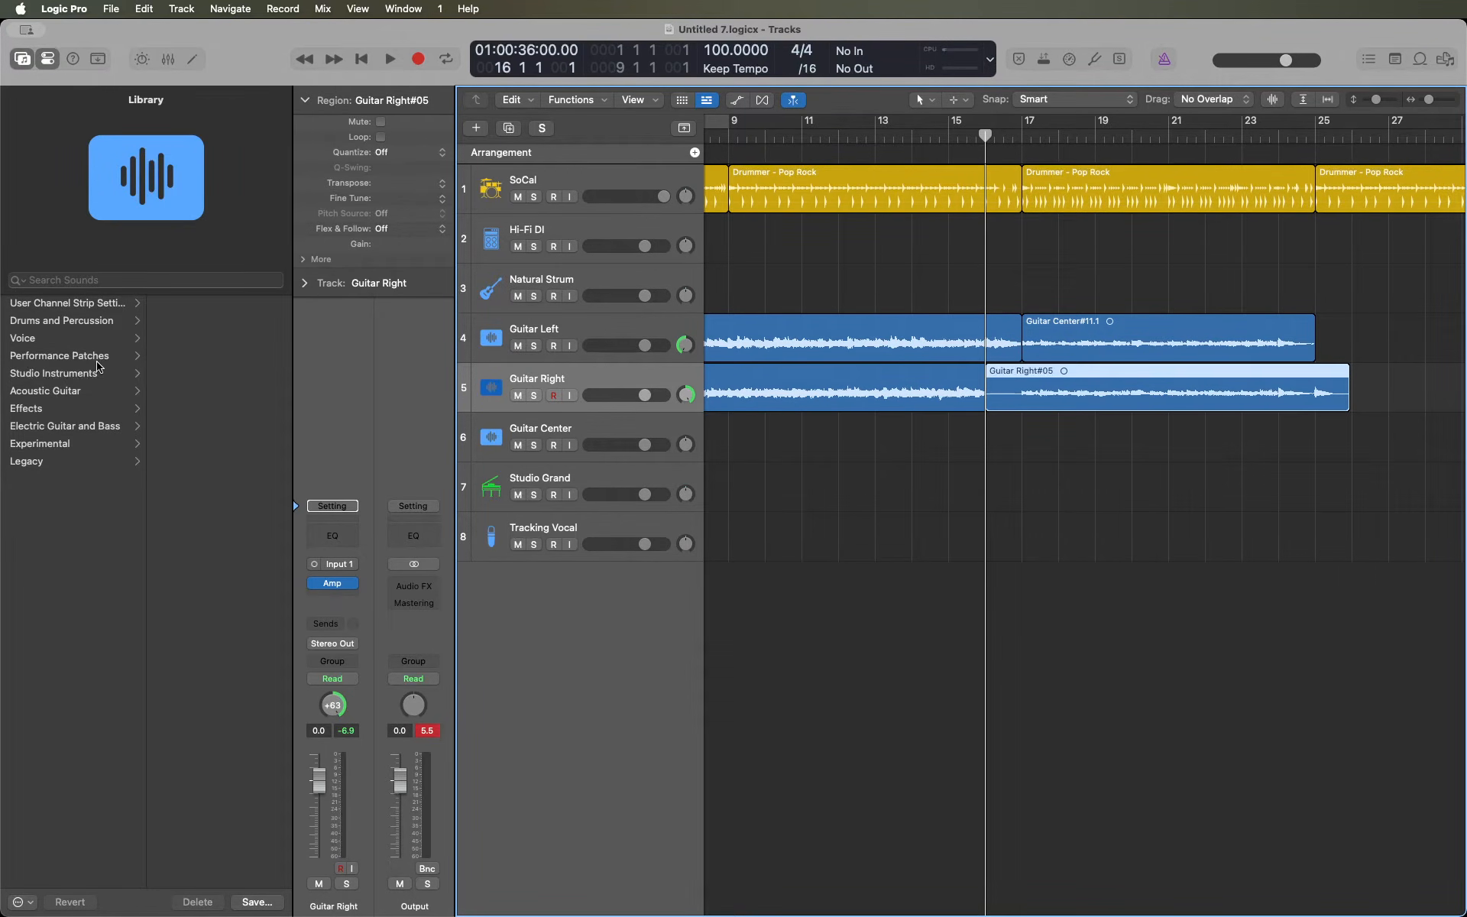
# - Play back the new Guitar Right take from bar 16, and again from bar 15
pyautogui.press('space')
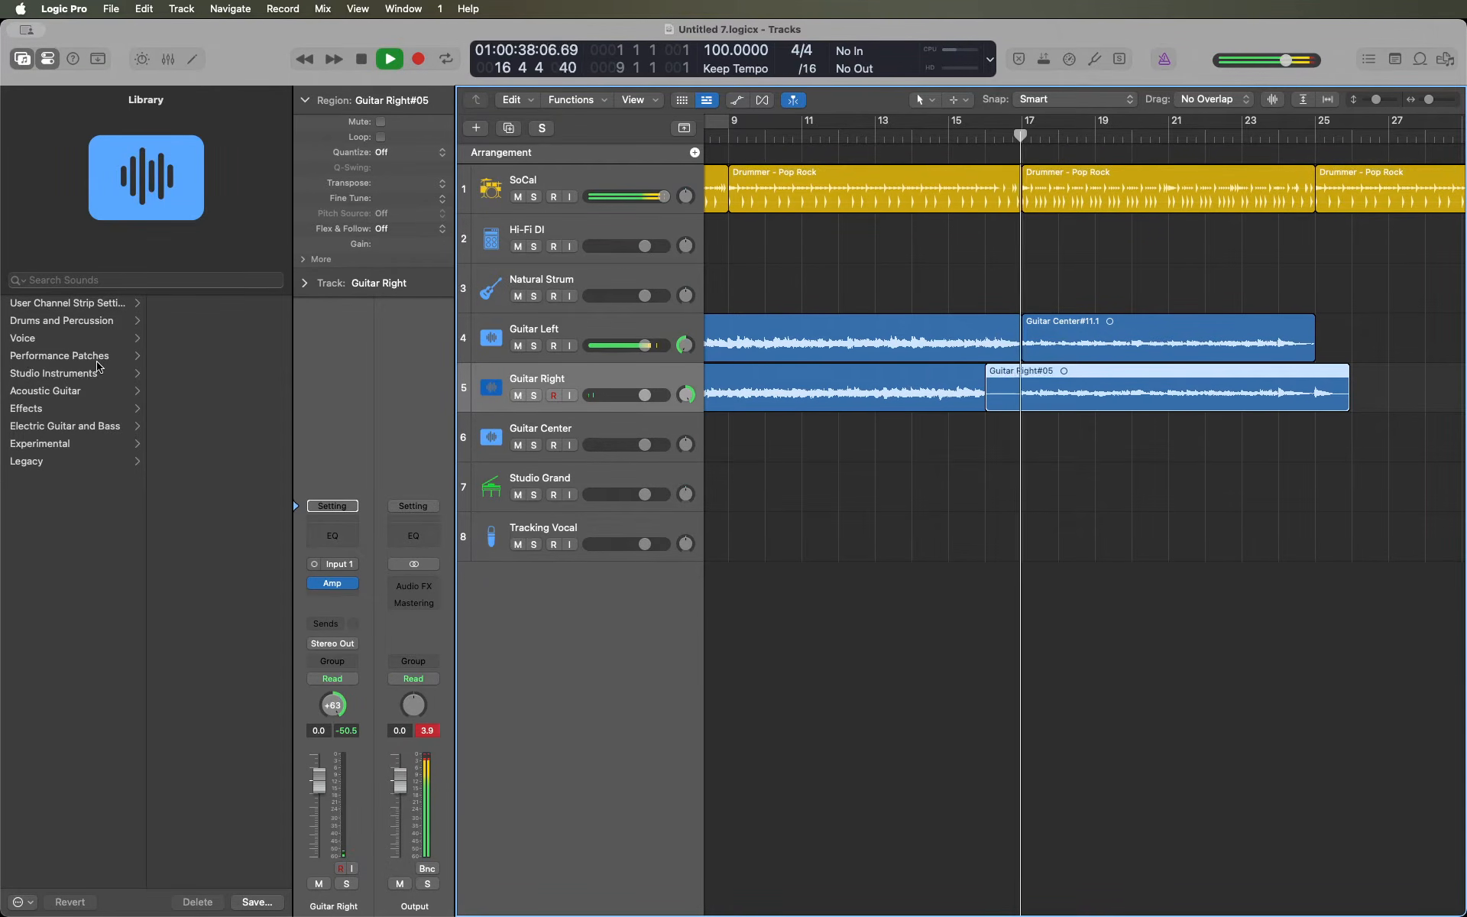
pyautogui.press('space')
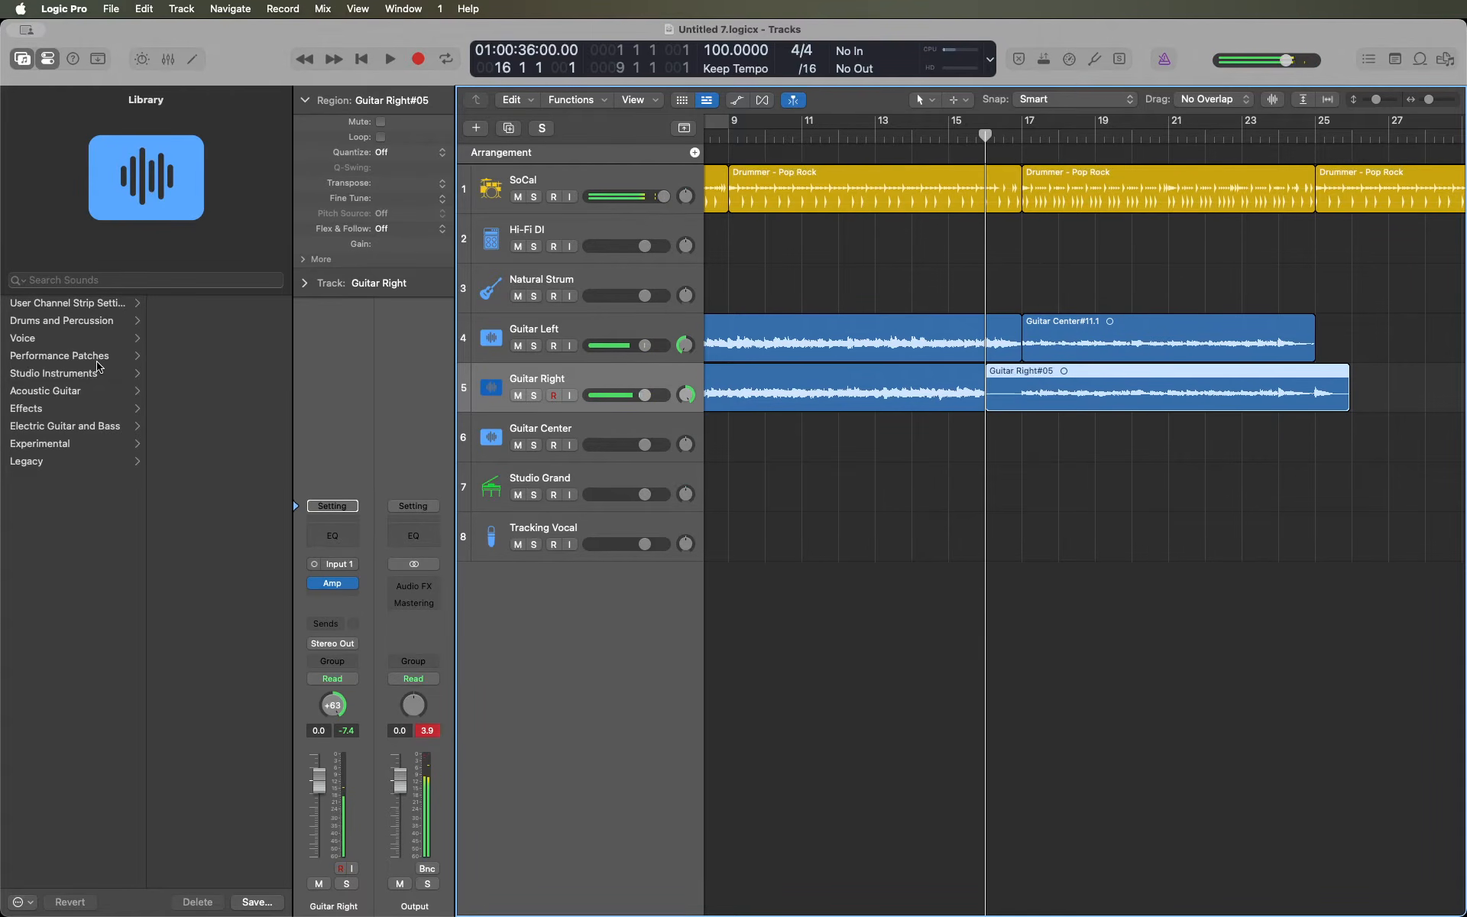
pyautogui.press(',')
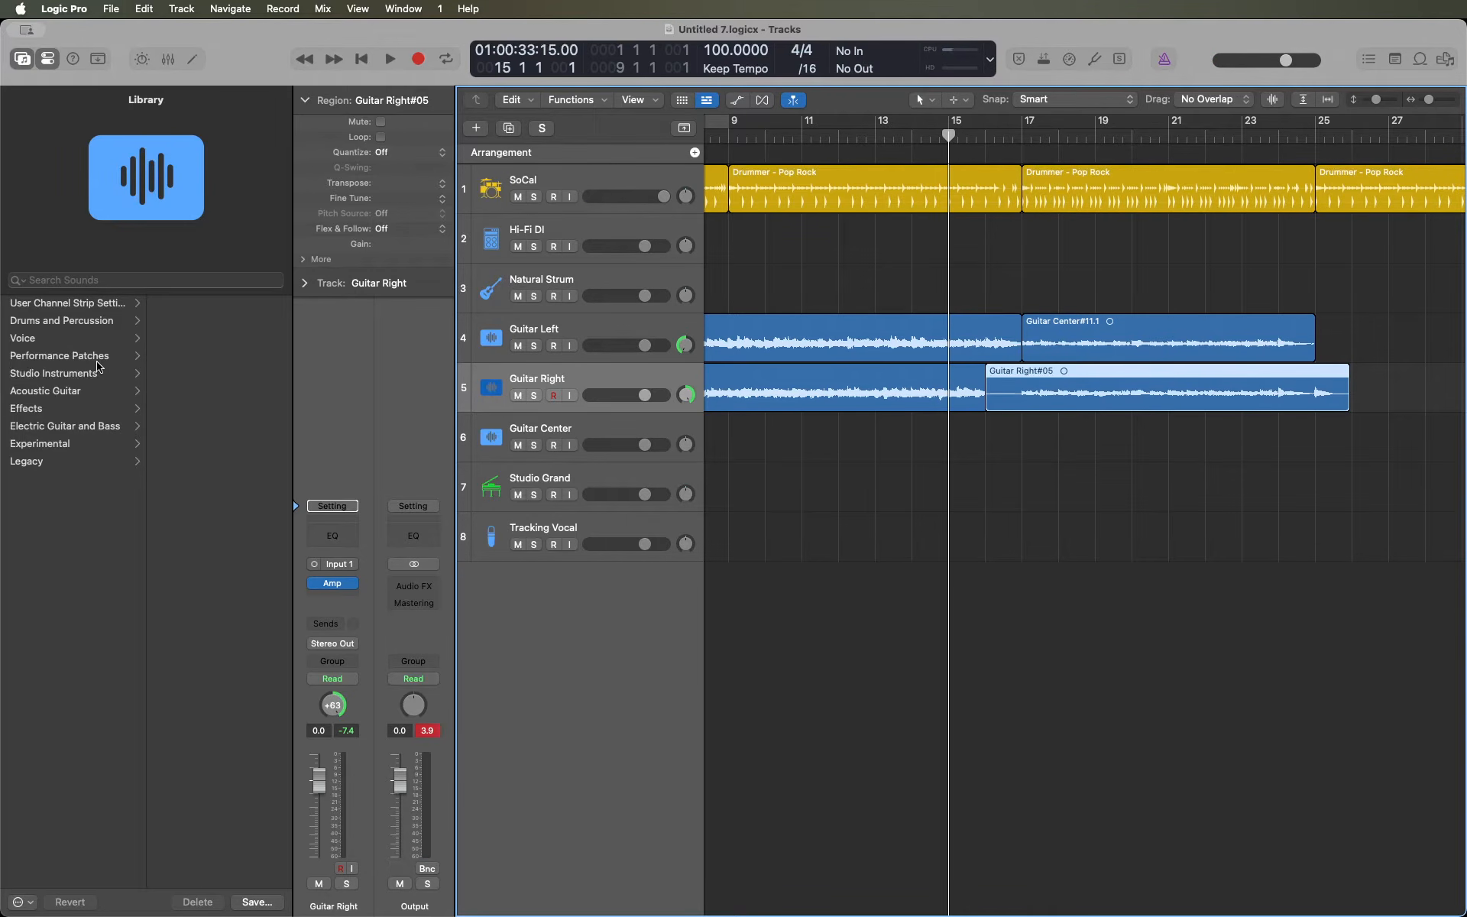
pyautogui.press('space')
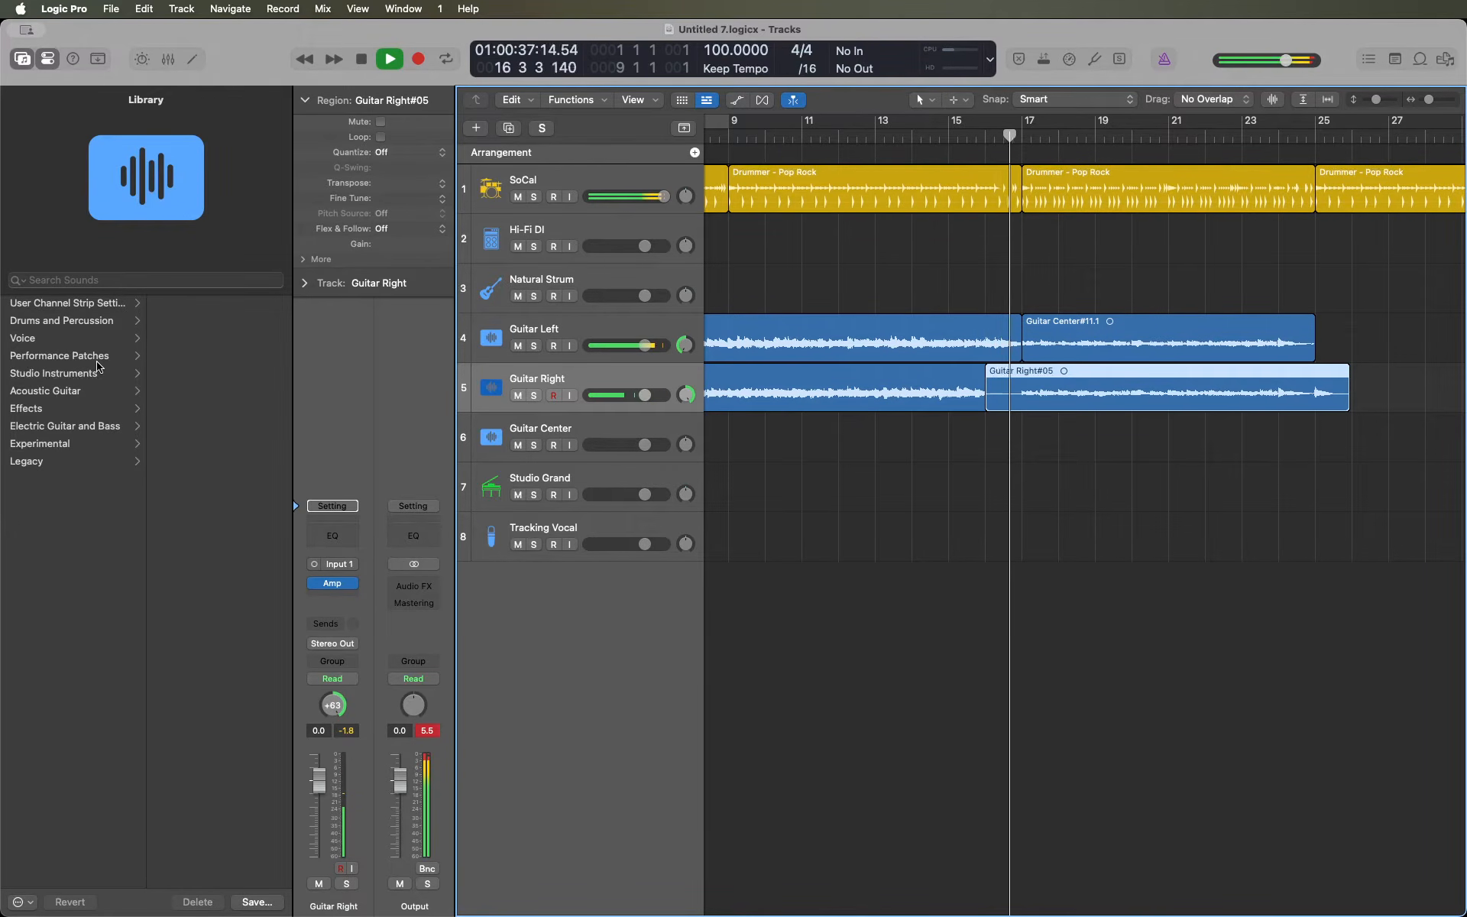
pyautogui.press('space')
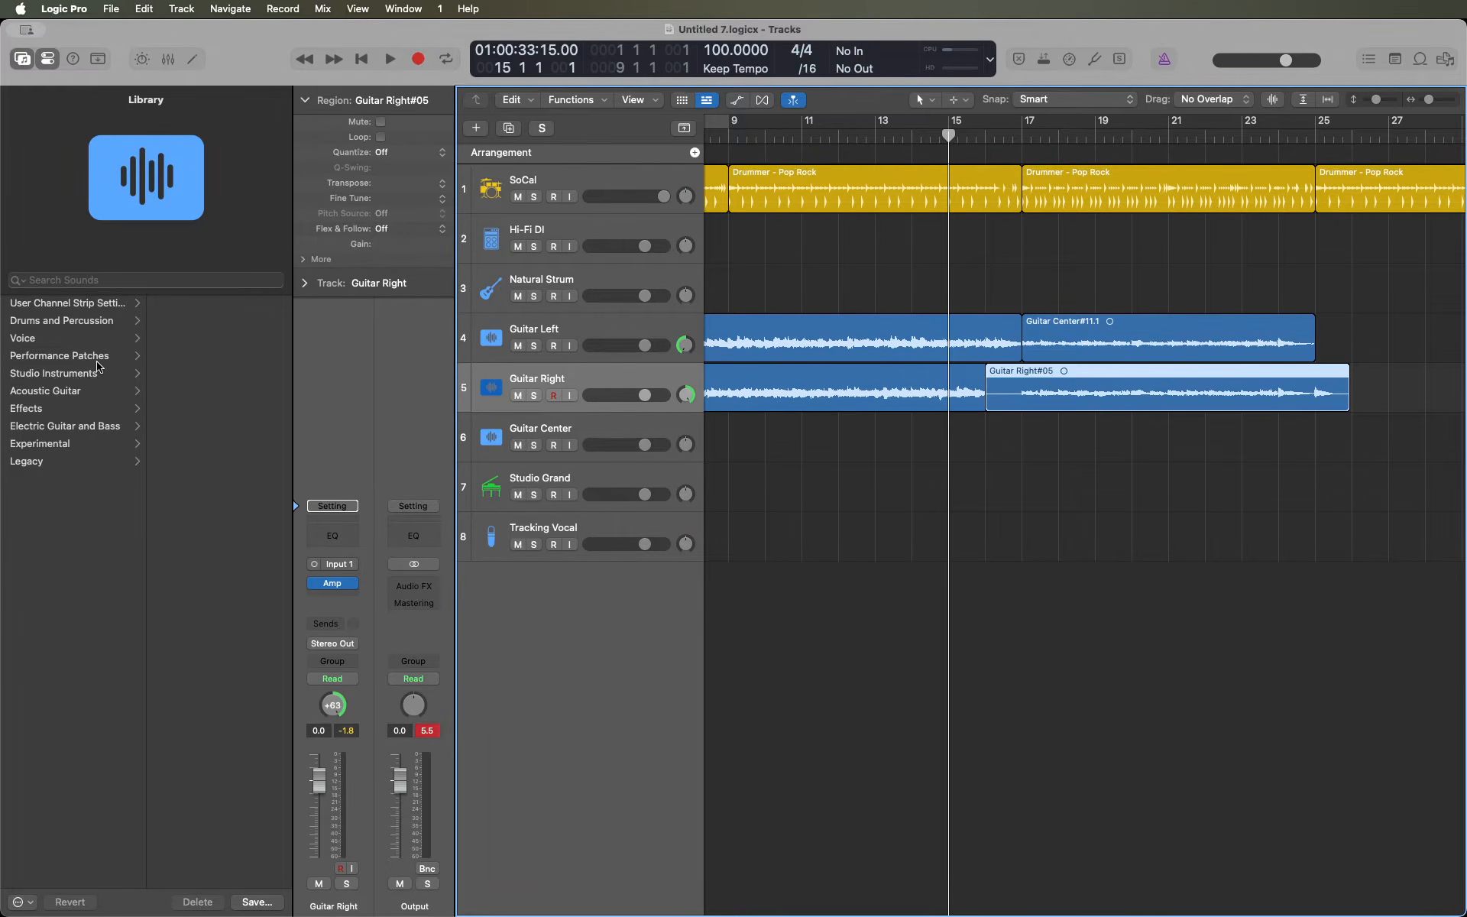
# - Trim the end of the new Guitar Right region to bar 25
pyautogui.hotkey('shift', 'End')
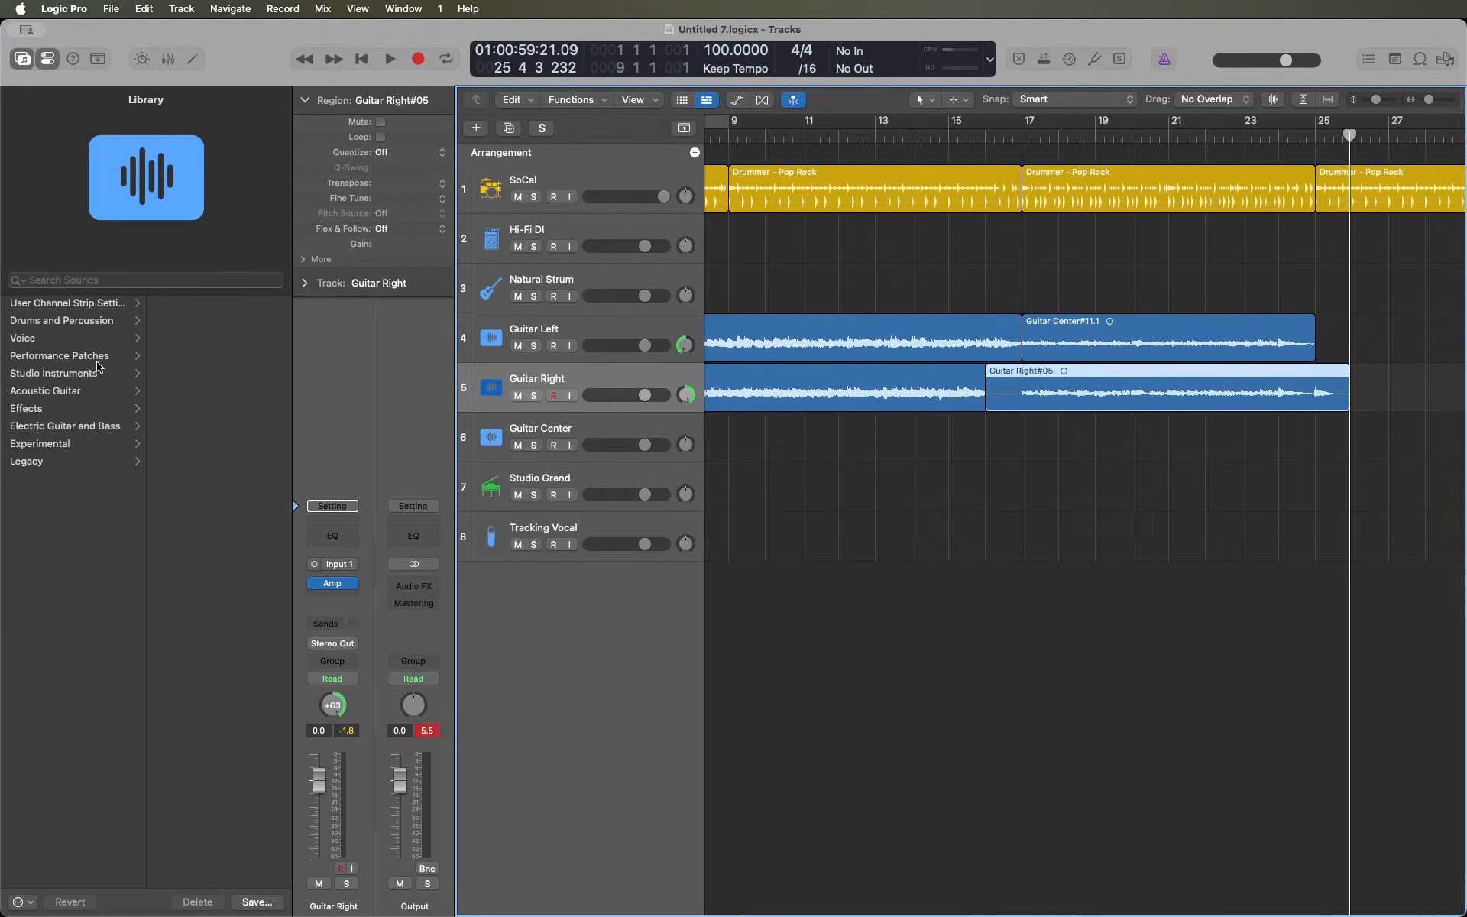
pyautogui.hotkey('shift', 'Home')
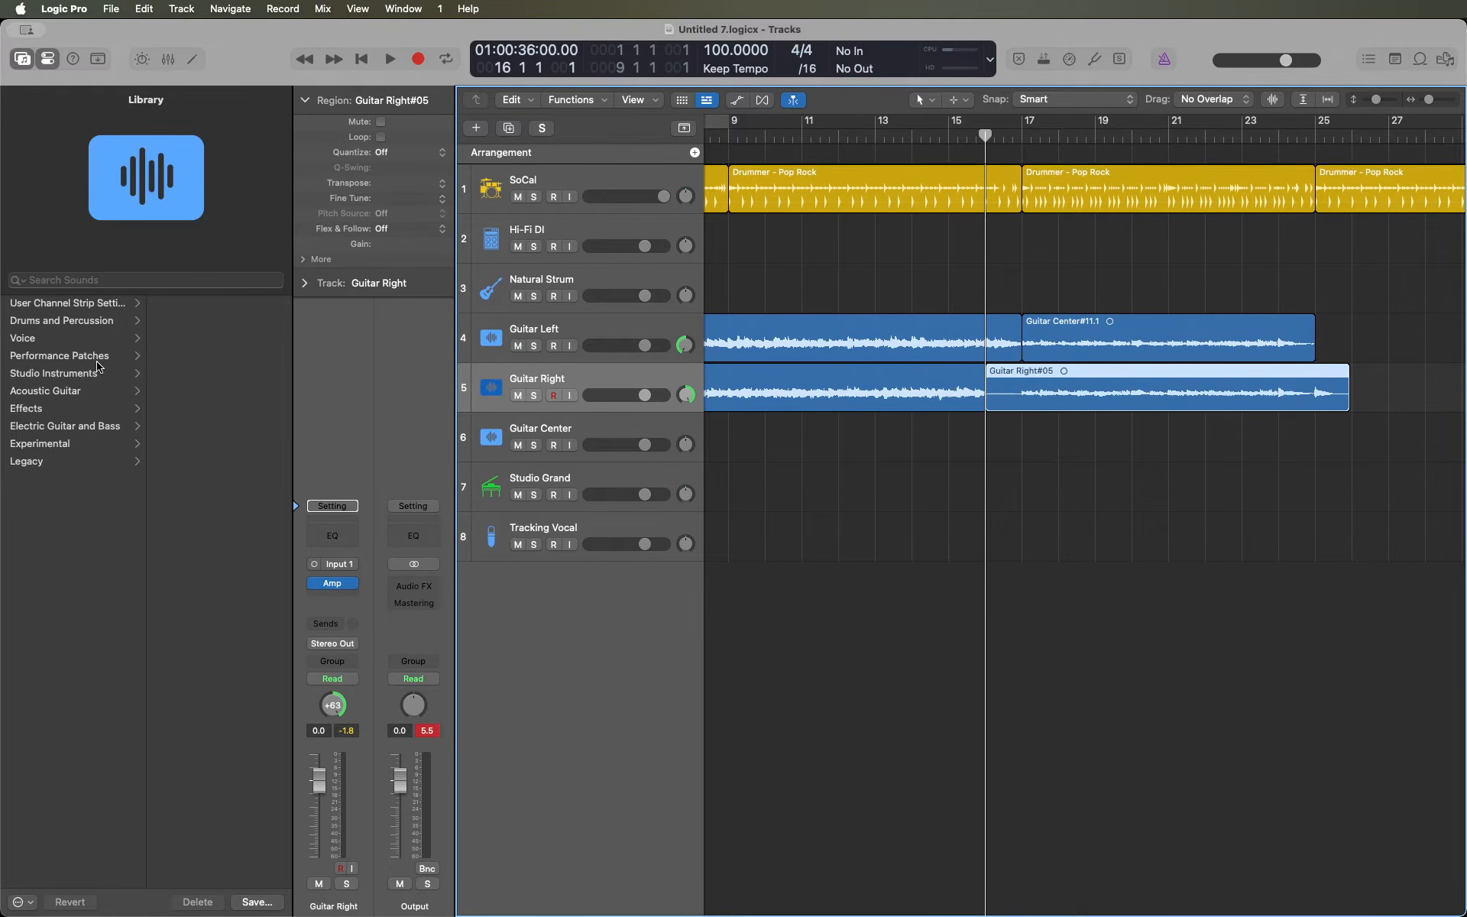
pyautogui.hotkey('shift', 'End')
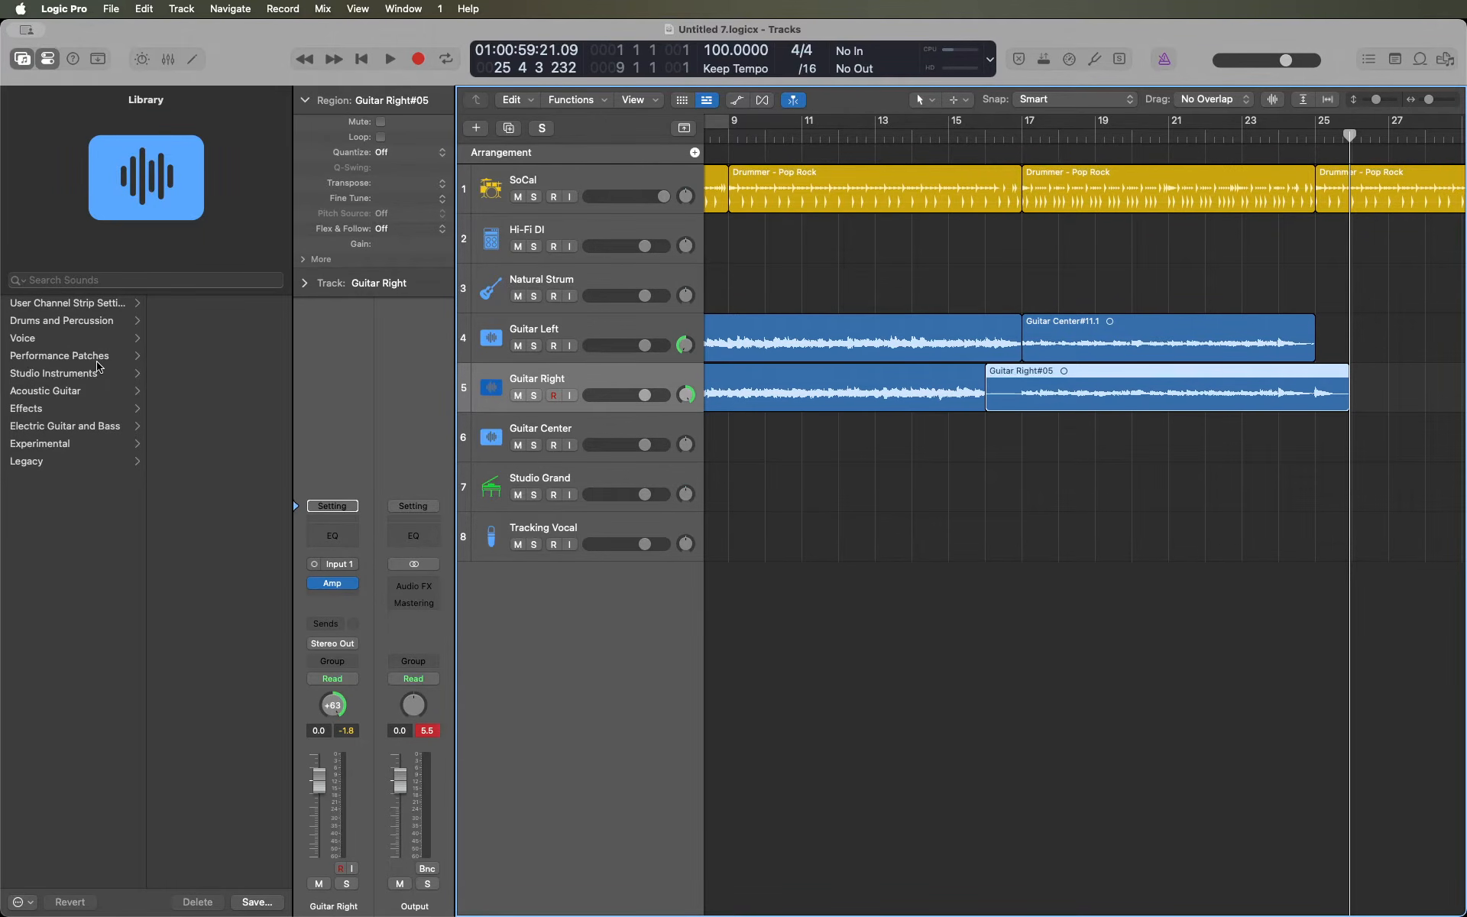
pyautogui.press(',')
pyautogui.hscroll(1, 578, 400)
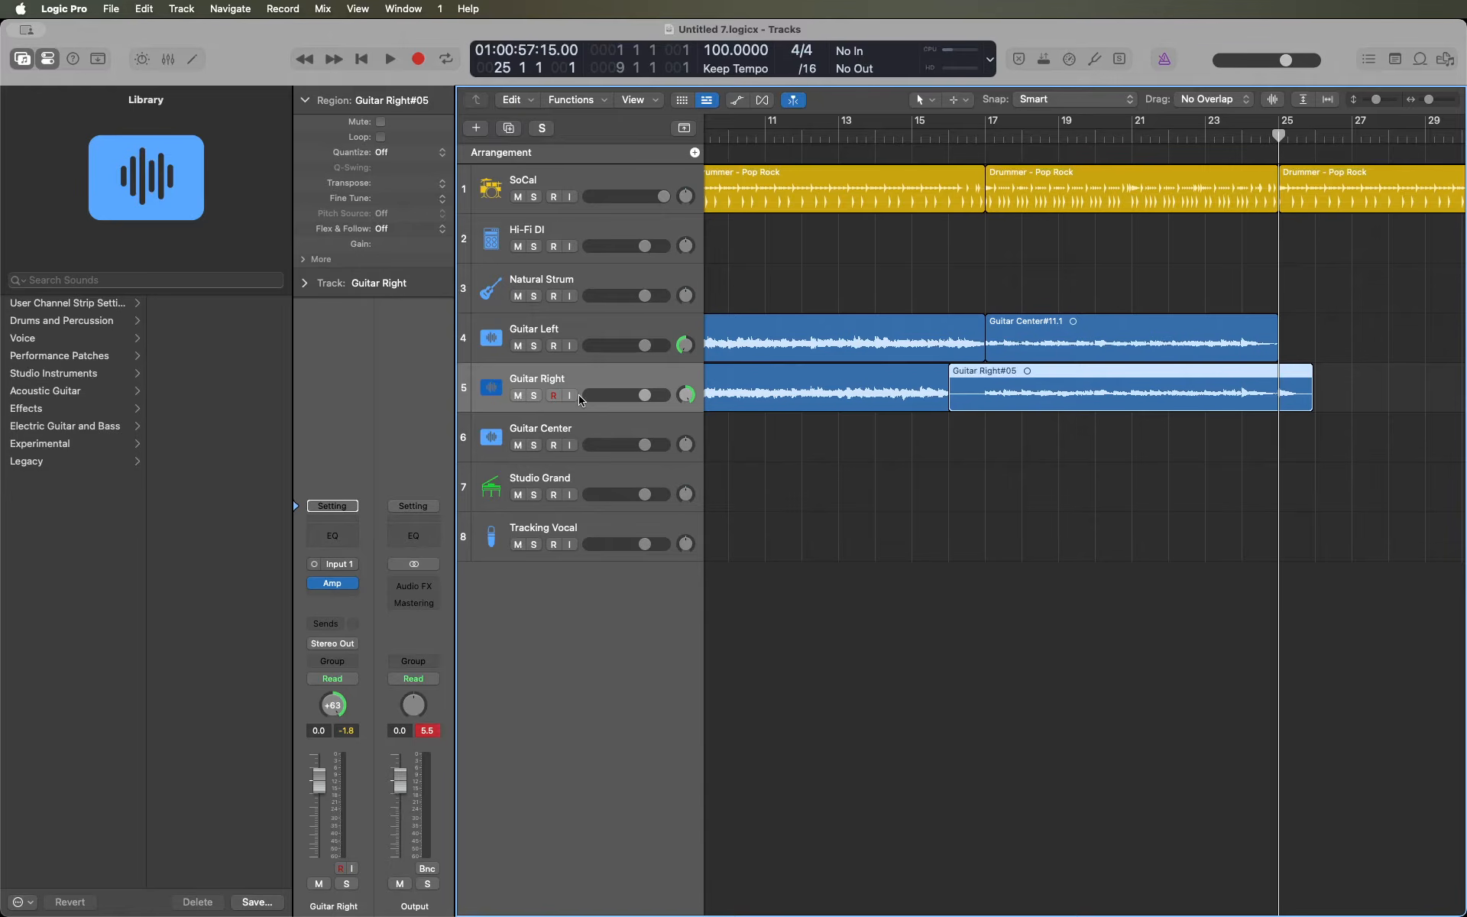
pyautogui.hotkey('alt', ']')
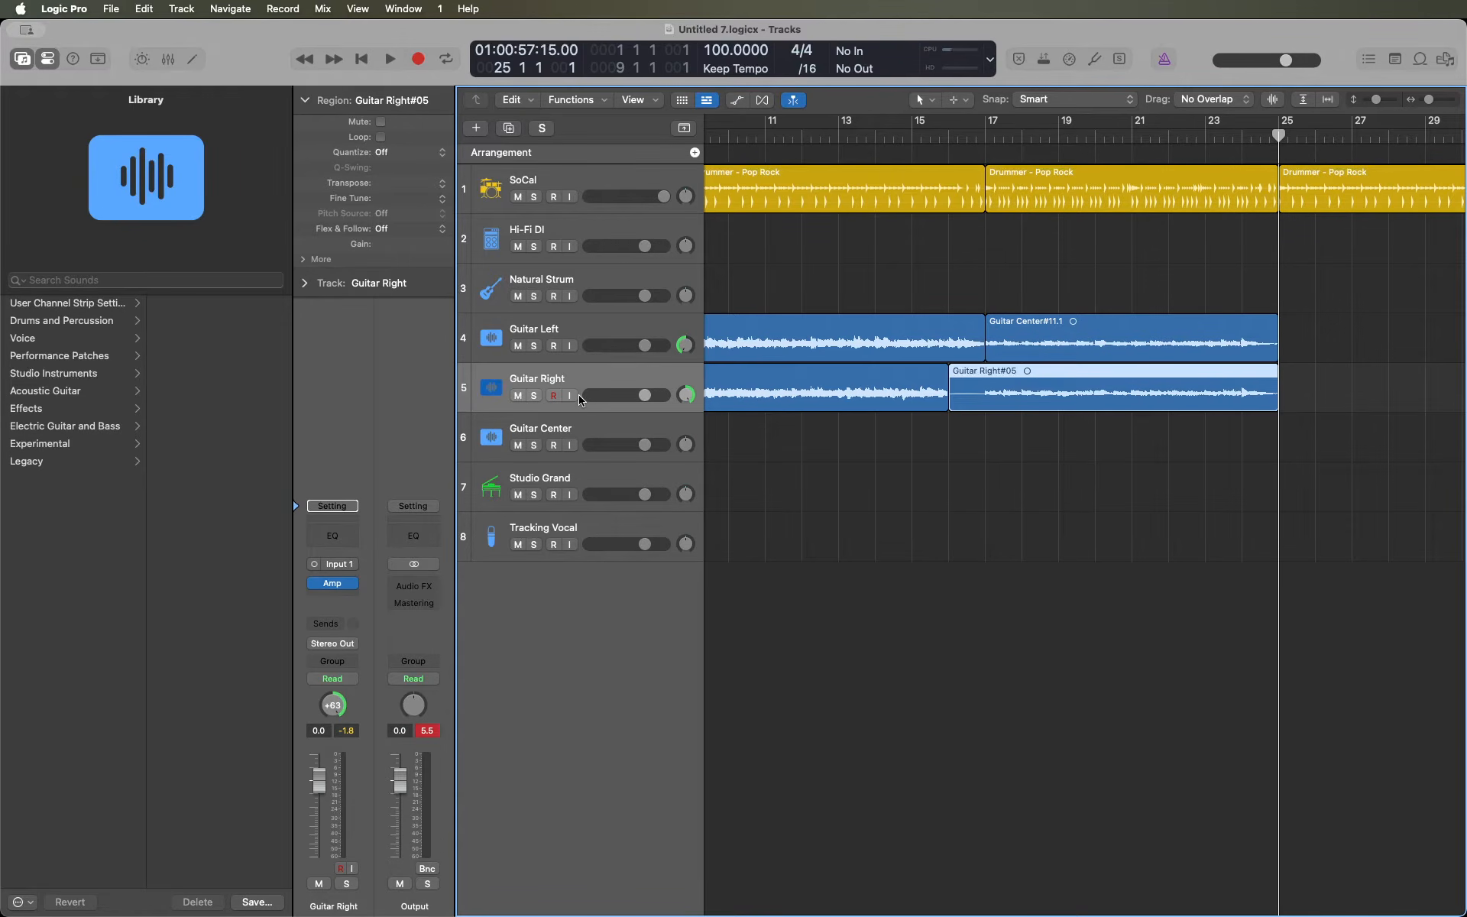
# - Trim the start of the new Guitar Right region to bar 17 and check both region boundaries
pyautogui.hotkey('shift', 'Home')
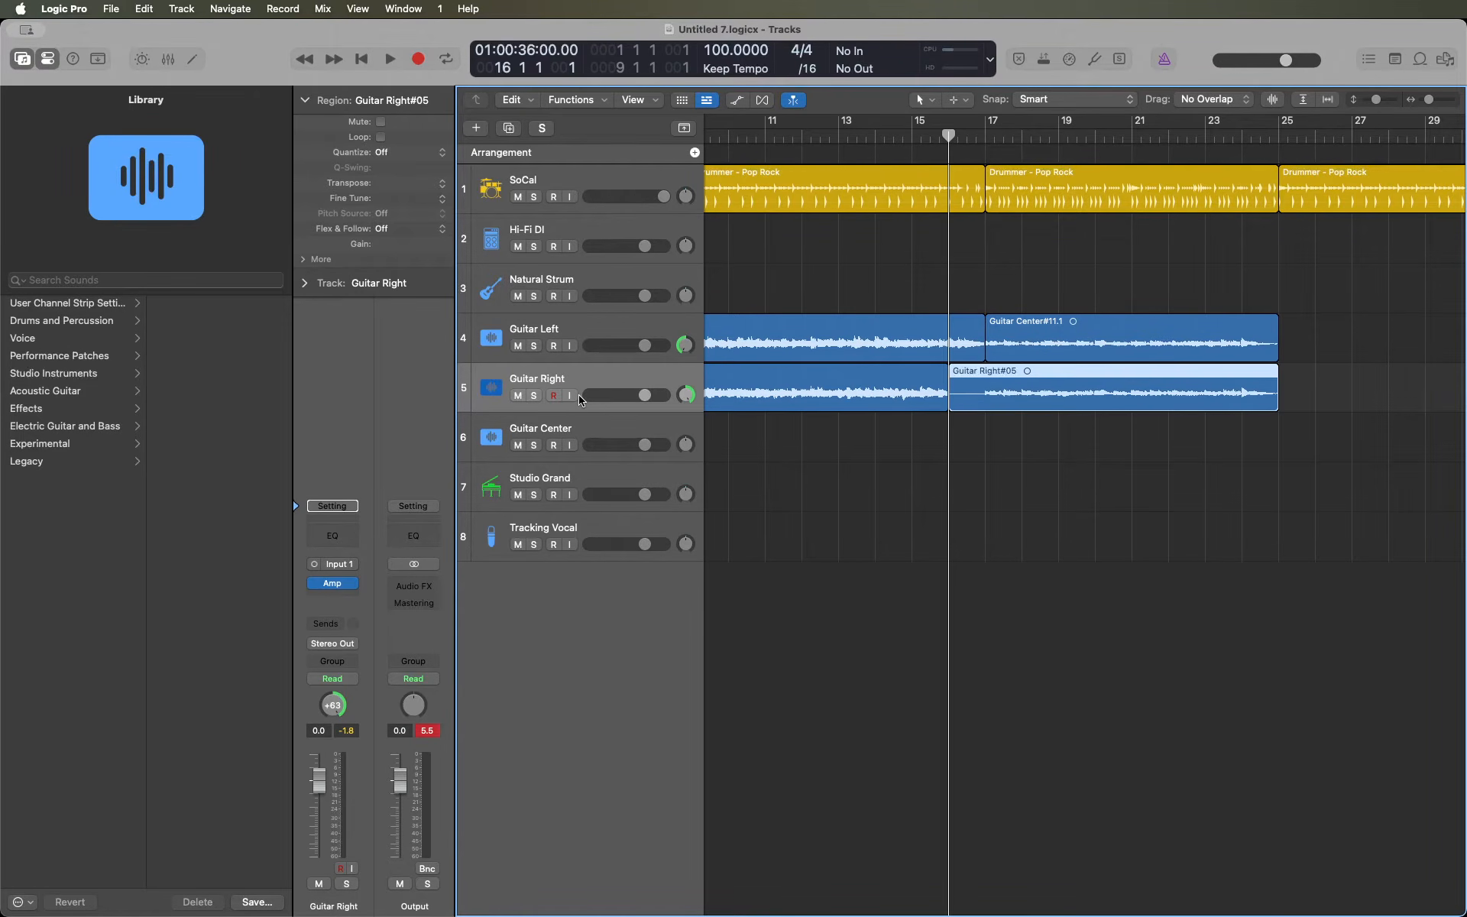
pyautogui.hotkey('shift', 'End')
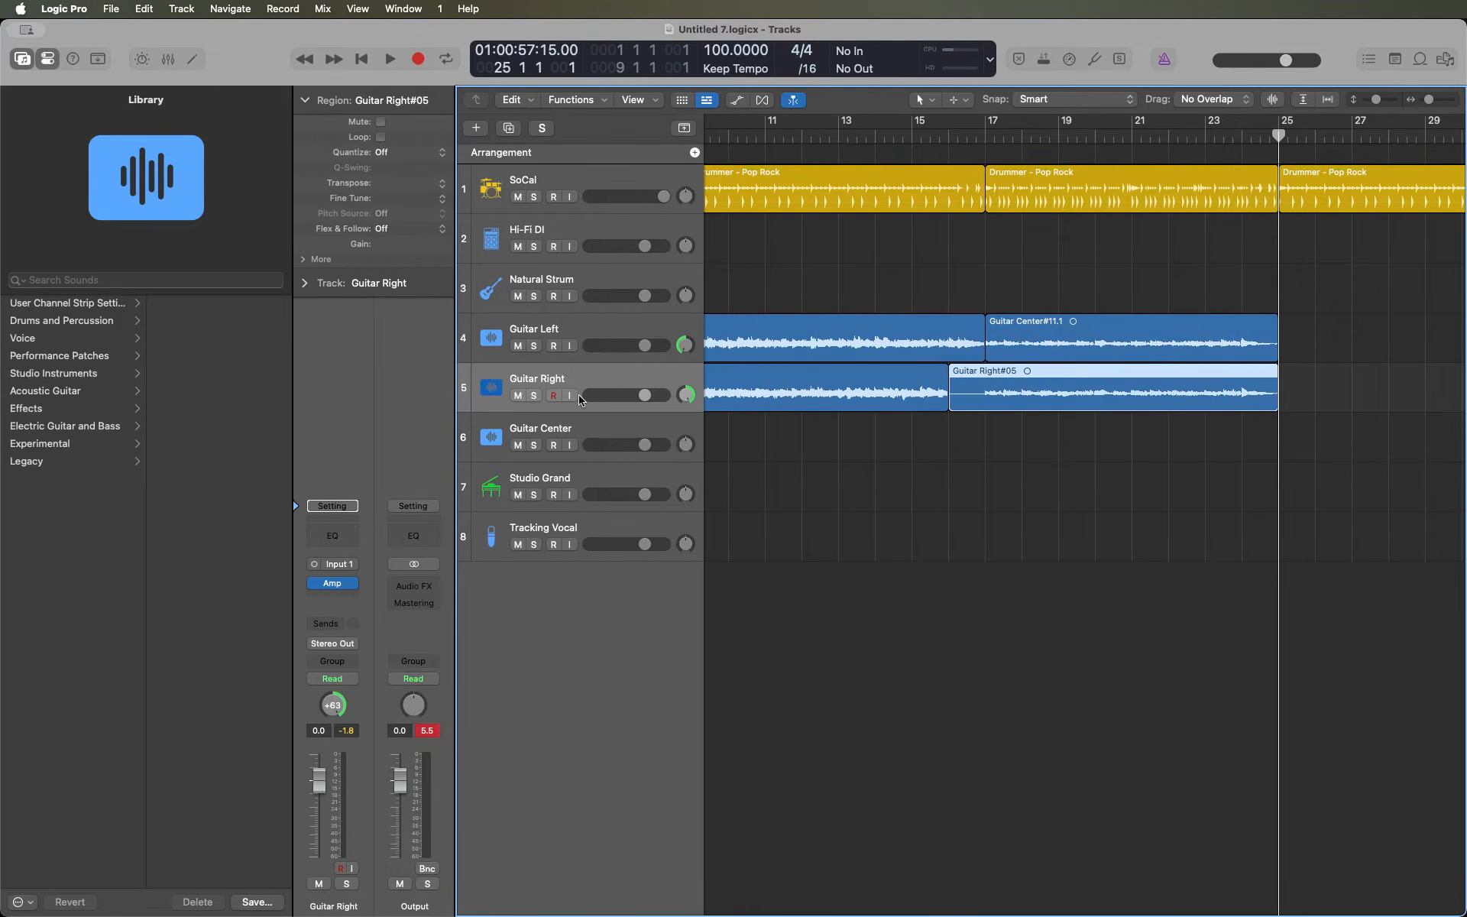
pyautogui.hotkey('shift', 'Home')
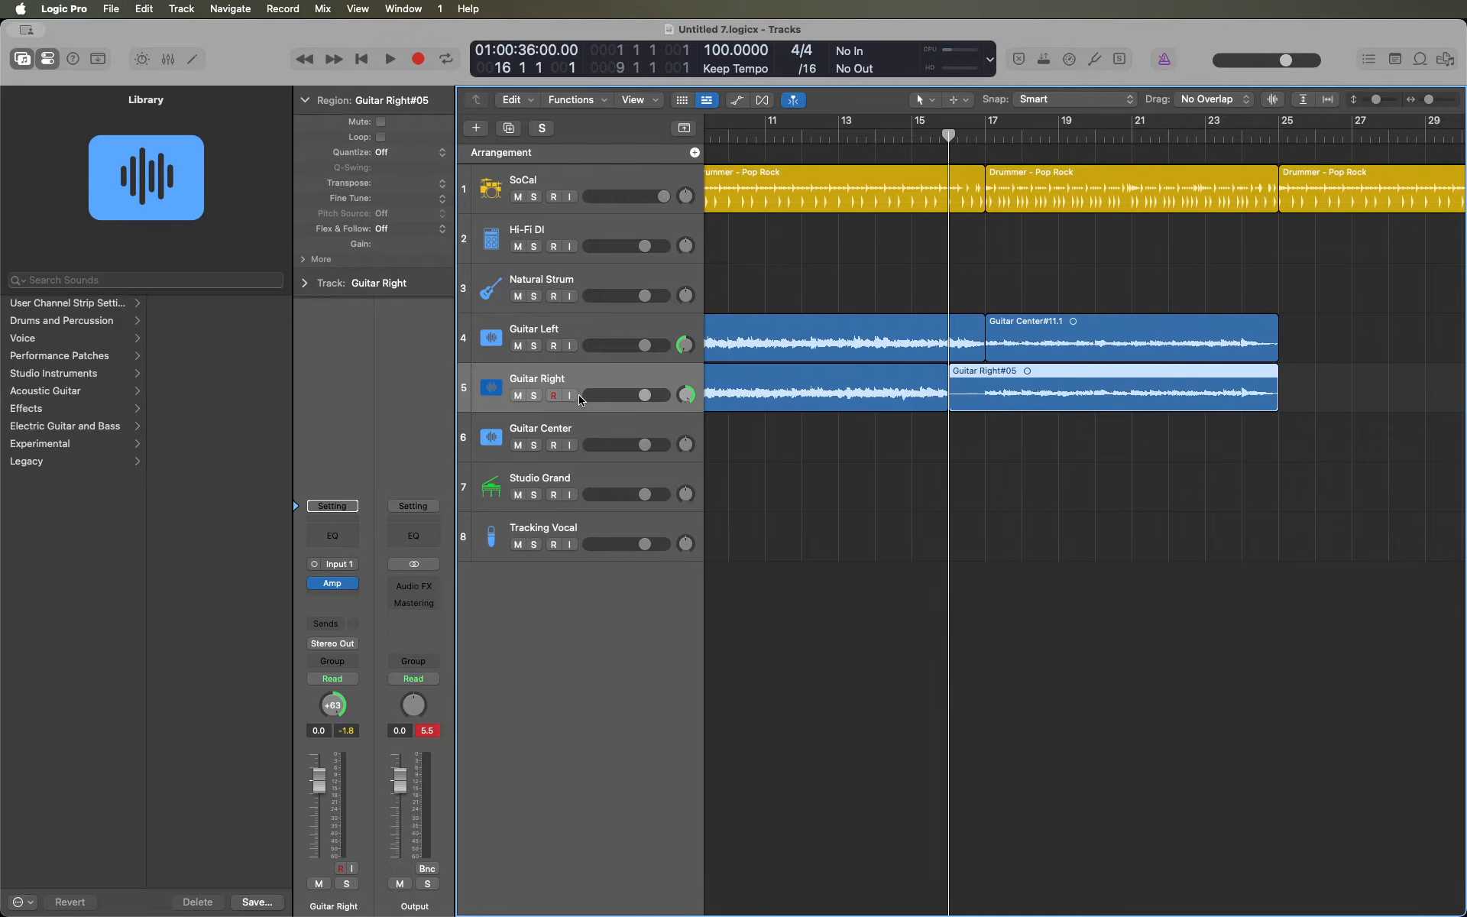
pyautogui.press('.')
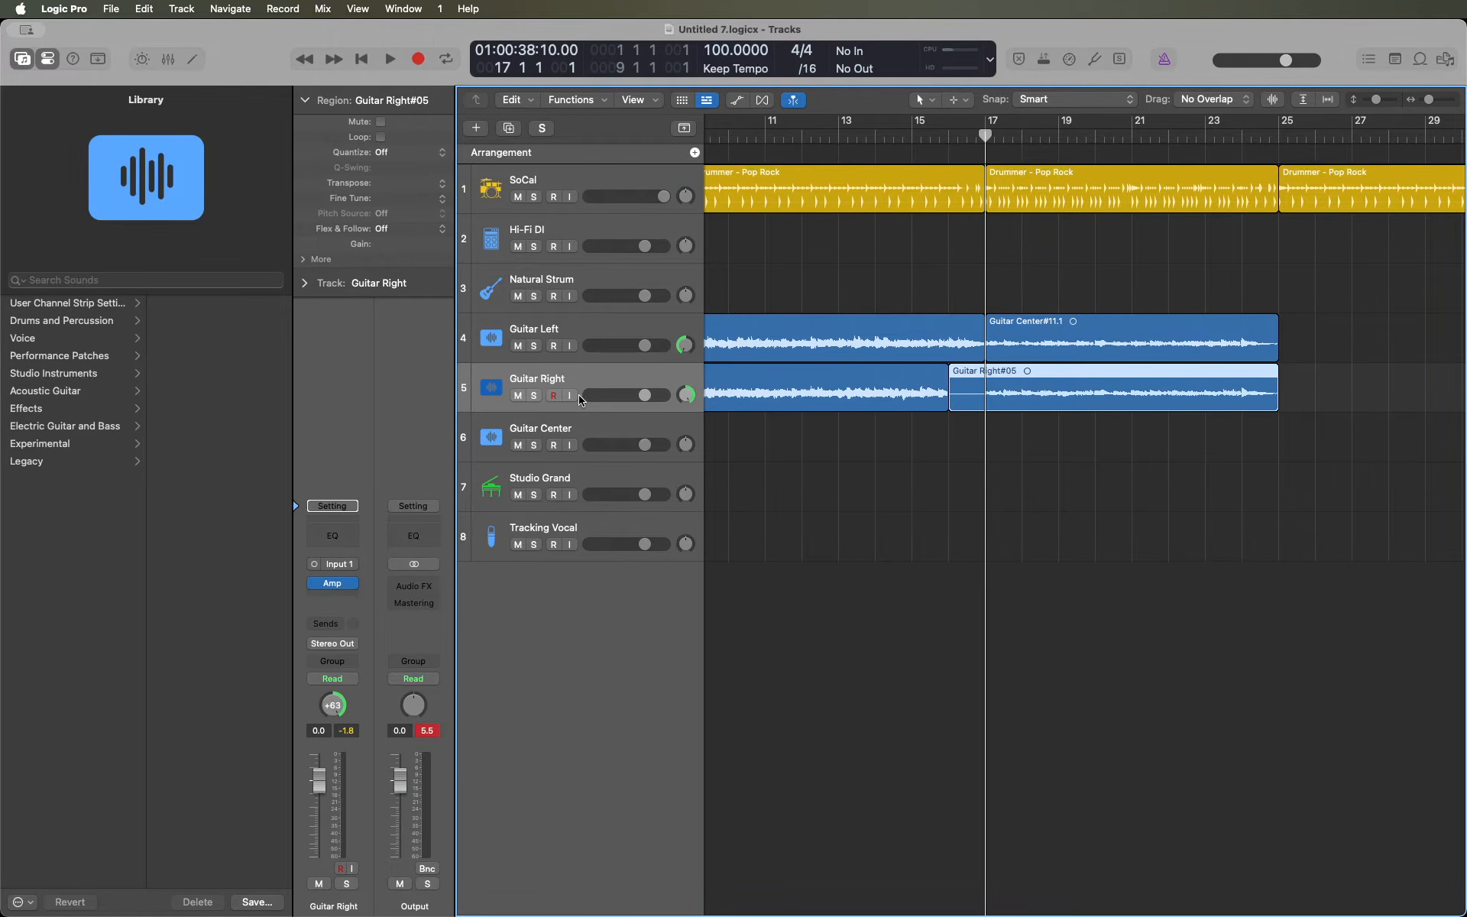
pyautogui.hotkey('alt', '[')
pyautogui.hotkey('shift', '.')
pyautogui.hotkey('shift', ',')
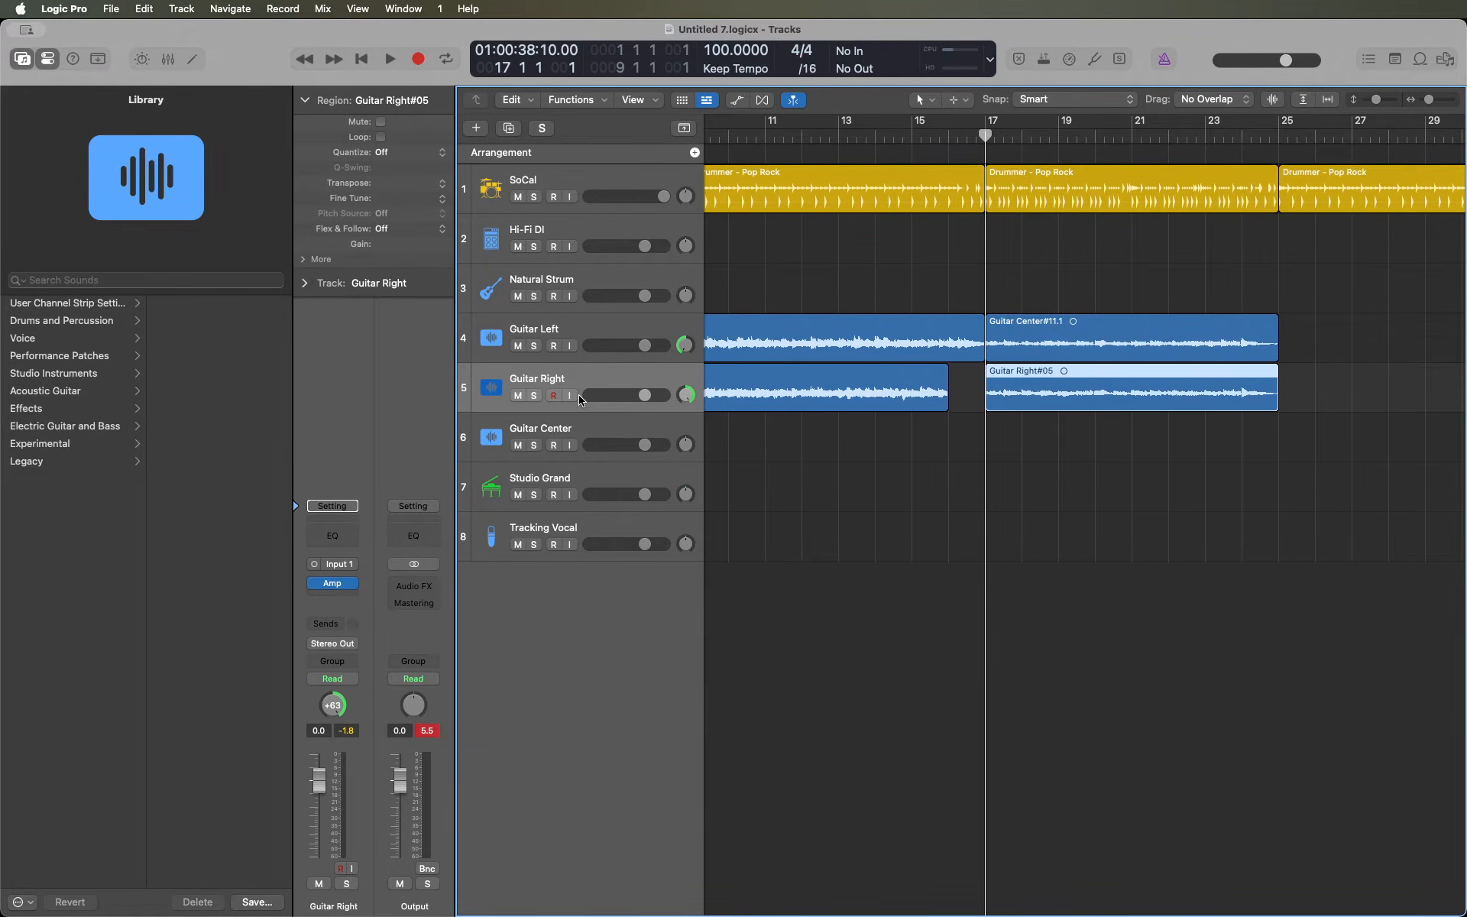
# - Select the first Guitar Right region and play back from its end at bar 16
pyautogui.press('Left')
pyautogui.press('Return')
pyautogui.hotkey('shift', 'End')
pyautogui.press('space')
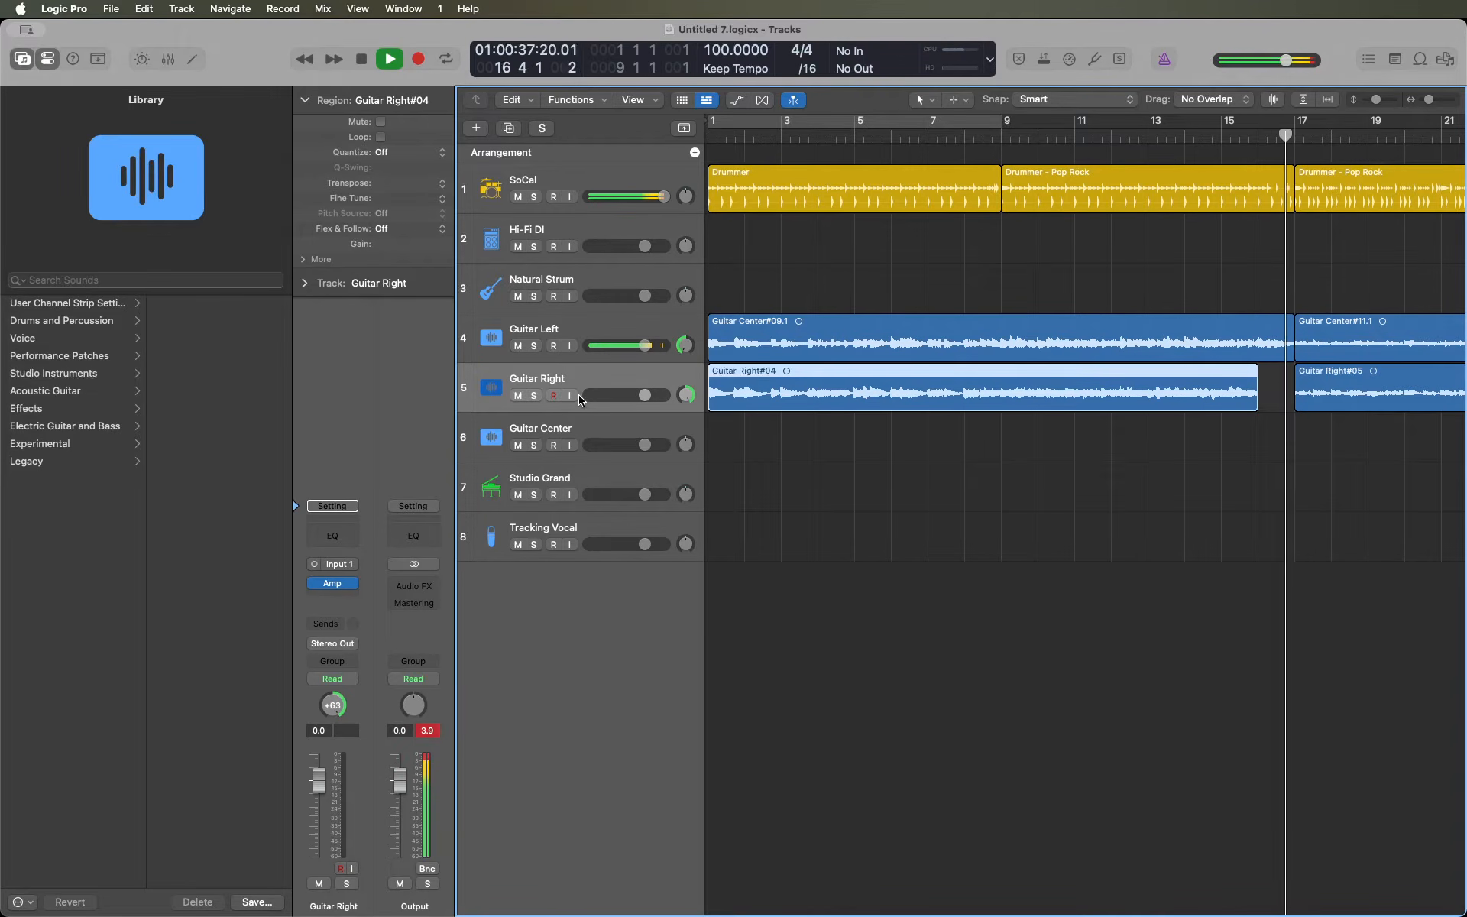
pyautogui.press('space')
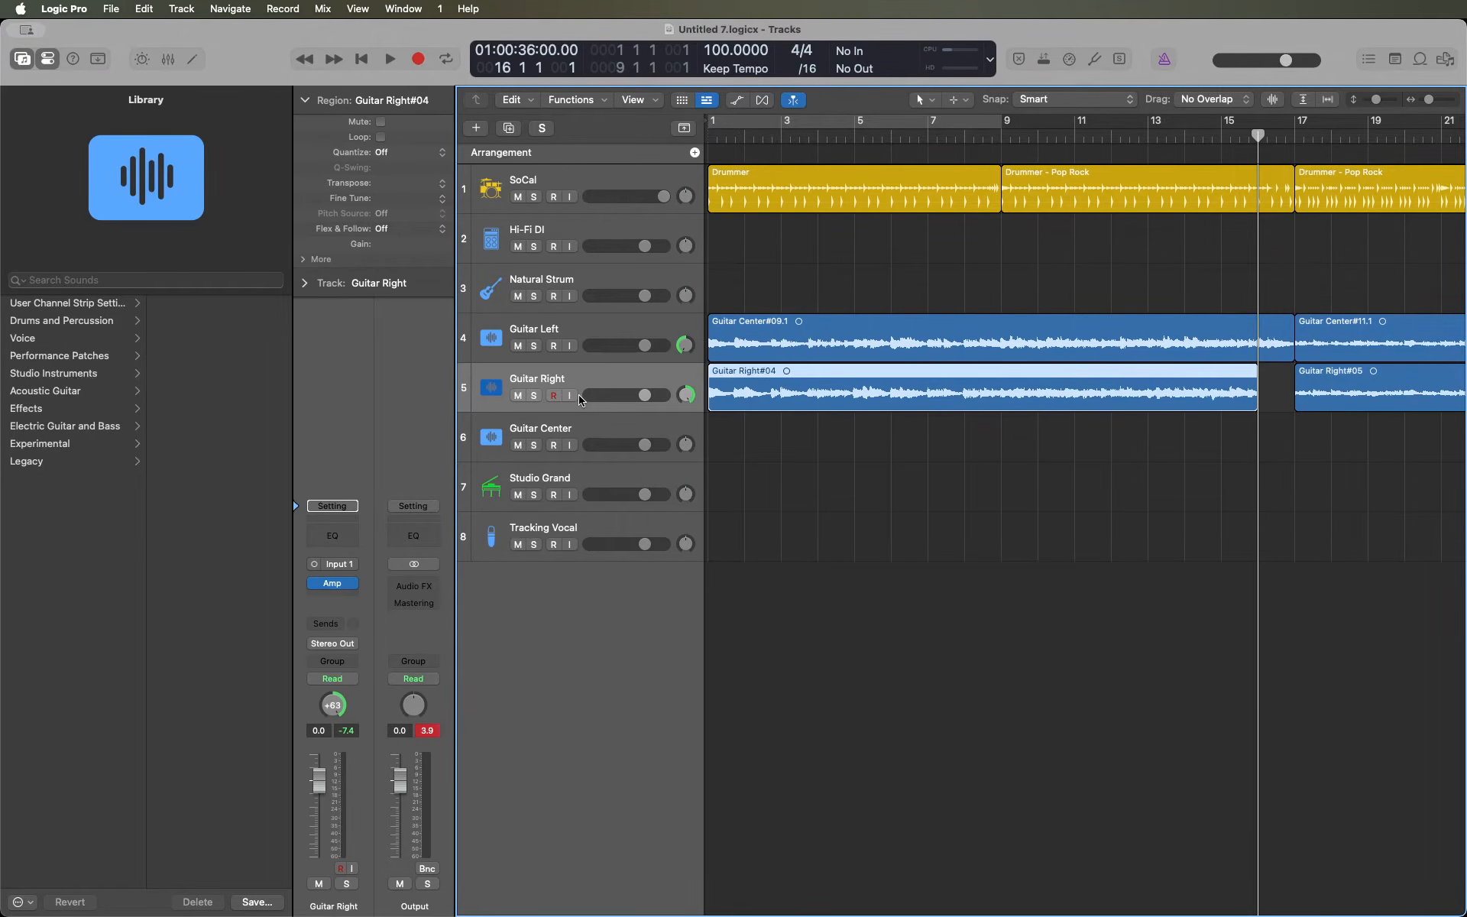
# - Extend the end of the first Guitar Right region to bar 17 and return the playhead to the project start
pyautogui.press('.')
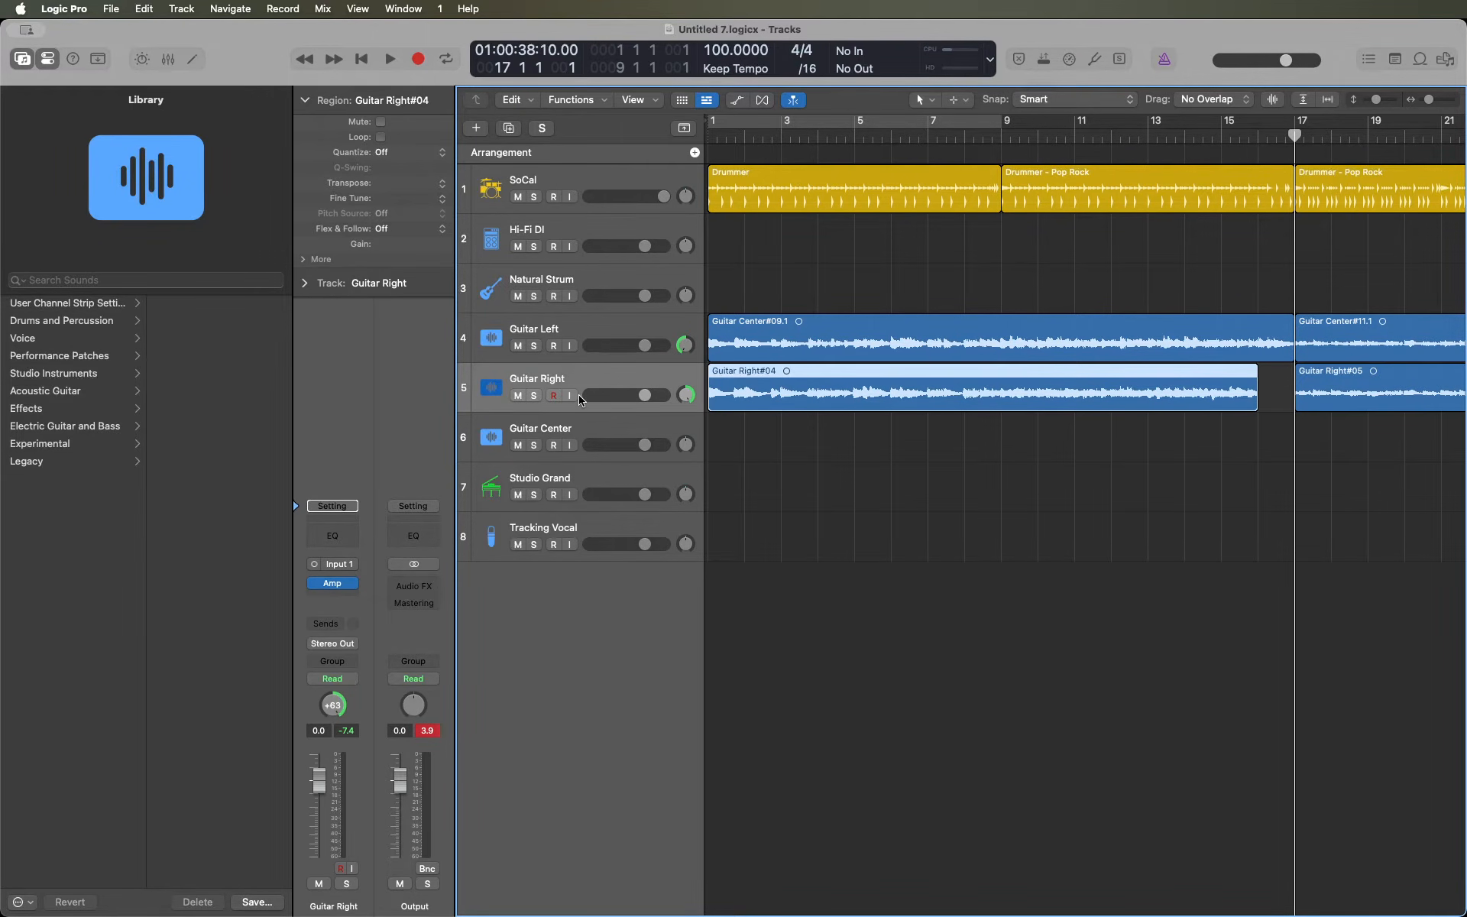
pyautogui.press('super+]')
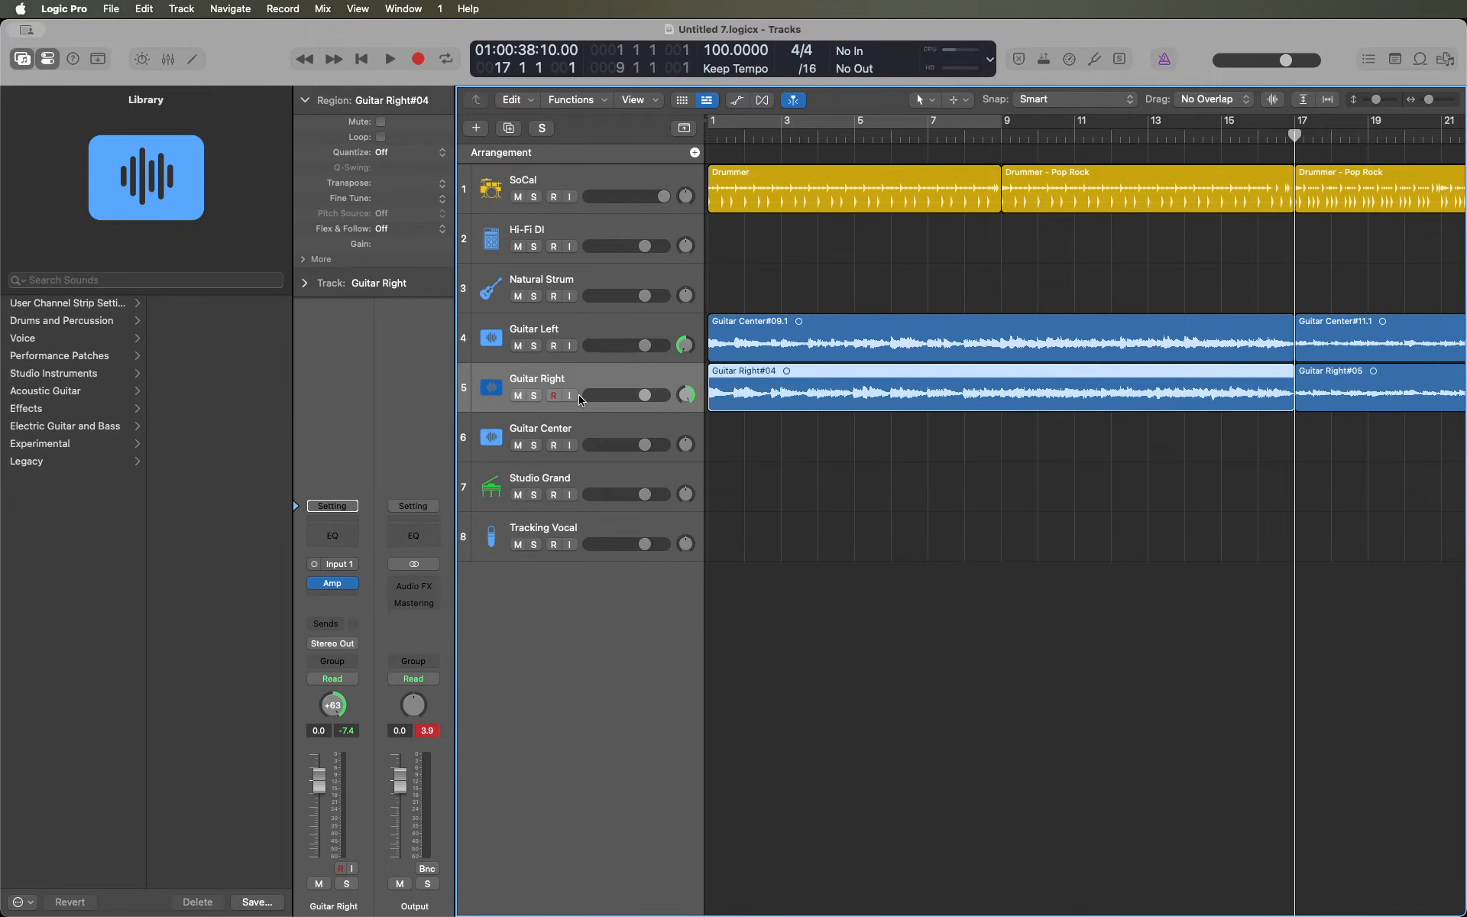
pyautogui.press('Return')
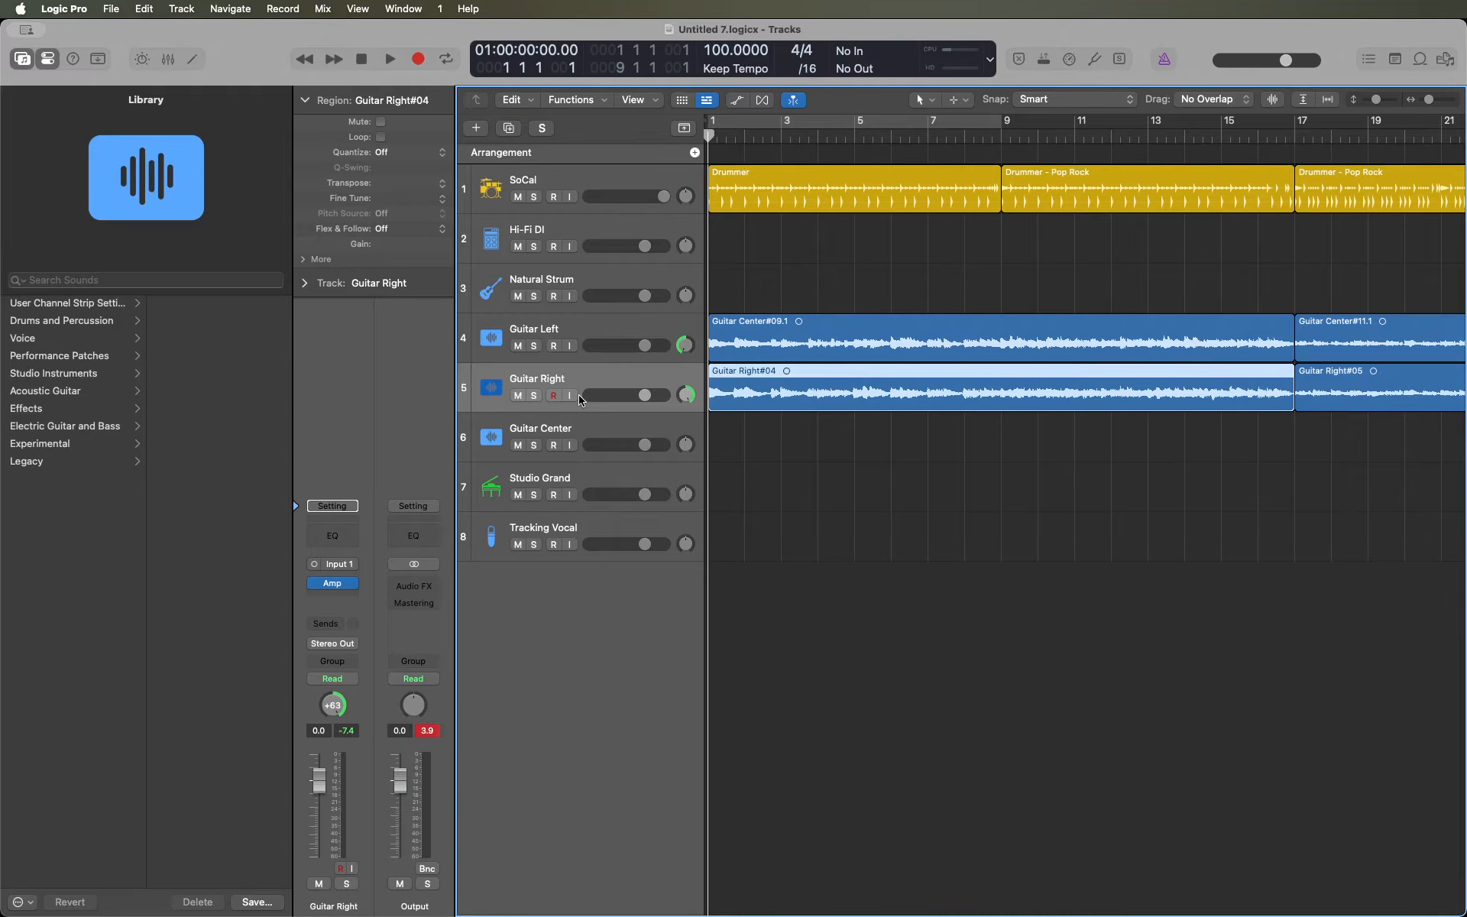
# - Play back from bar 16 to check the transition between the Guitar Right regions at bar 17
pyautogui.hotkey('shift', '.')
pyautogui.hotkey('shift', '.')
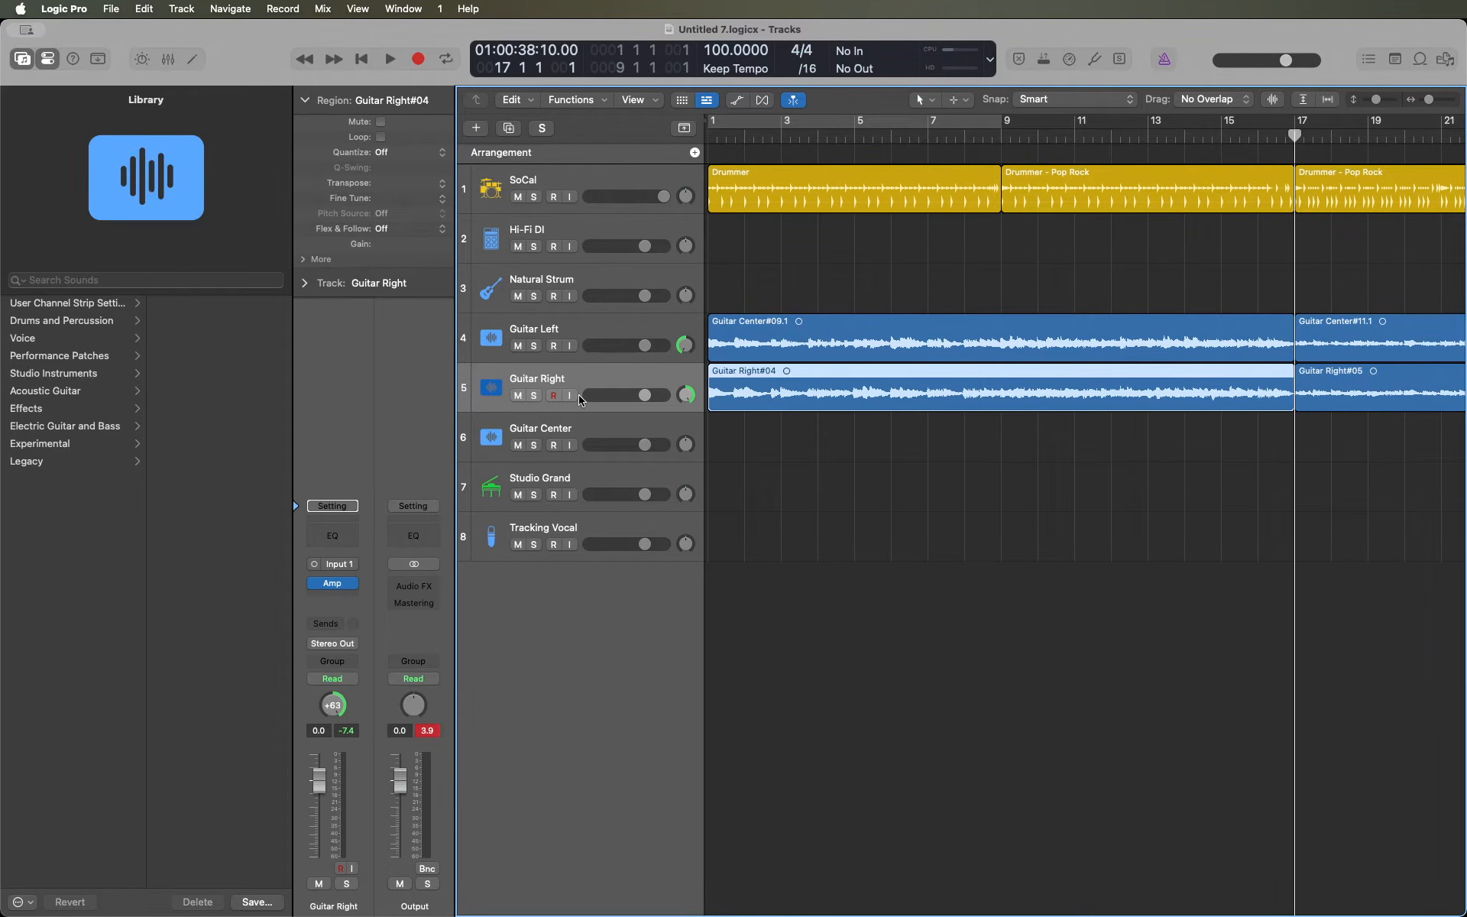
pyautogui.press(',')
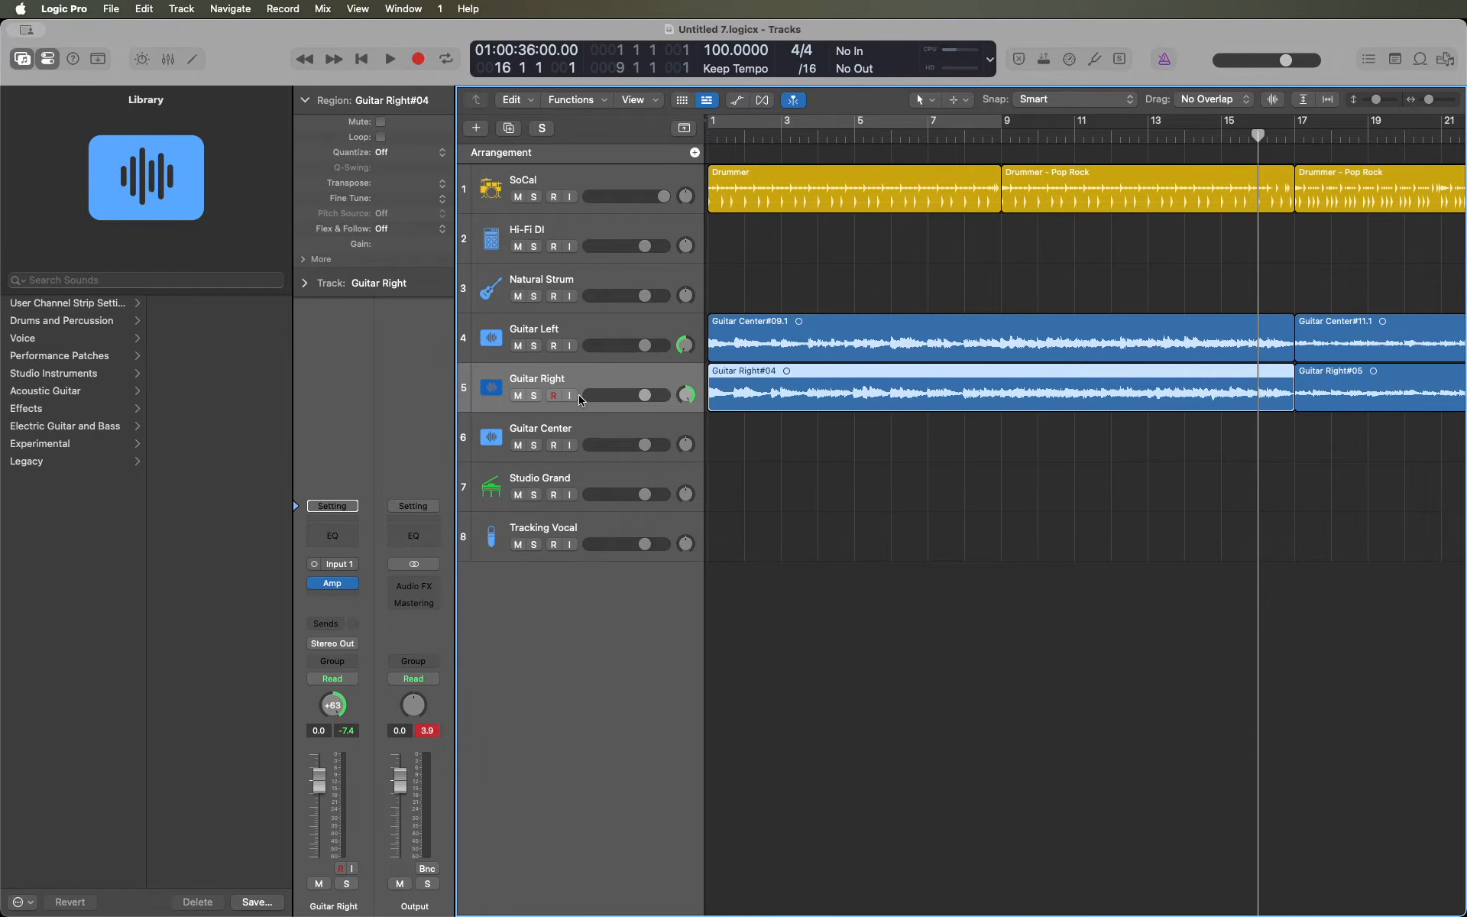
pyautogui.press('space')
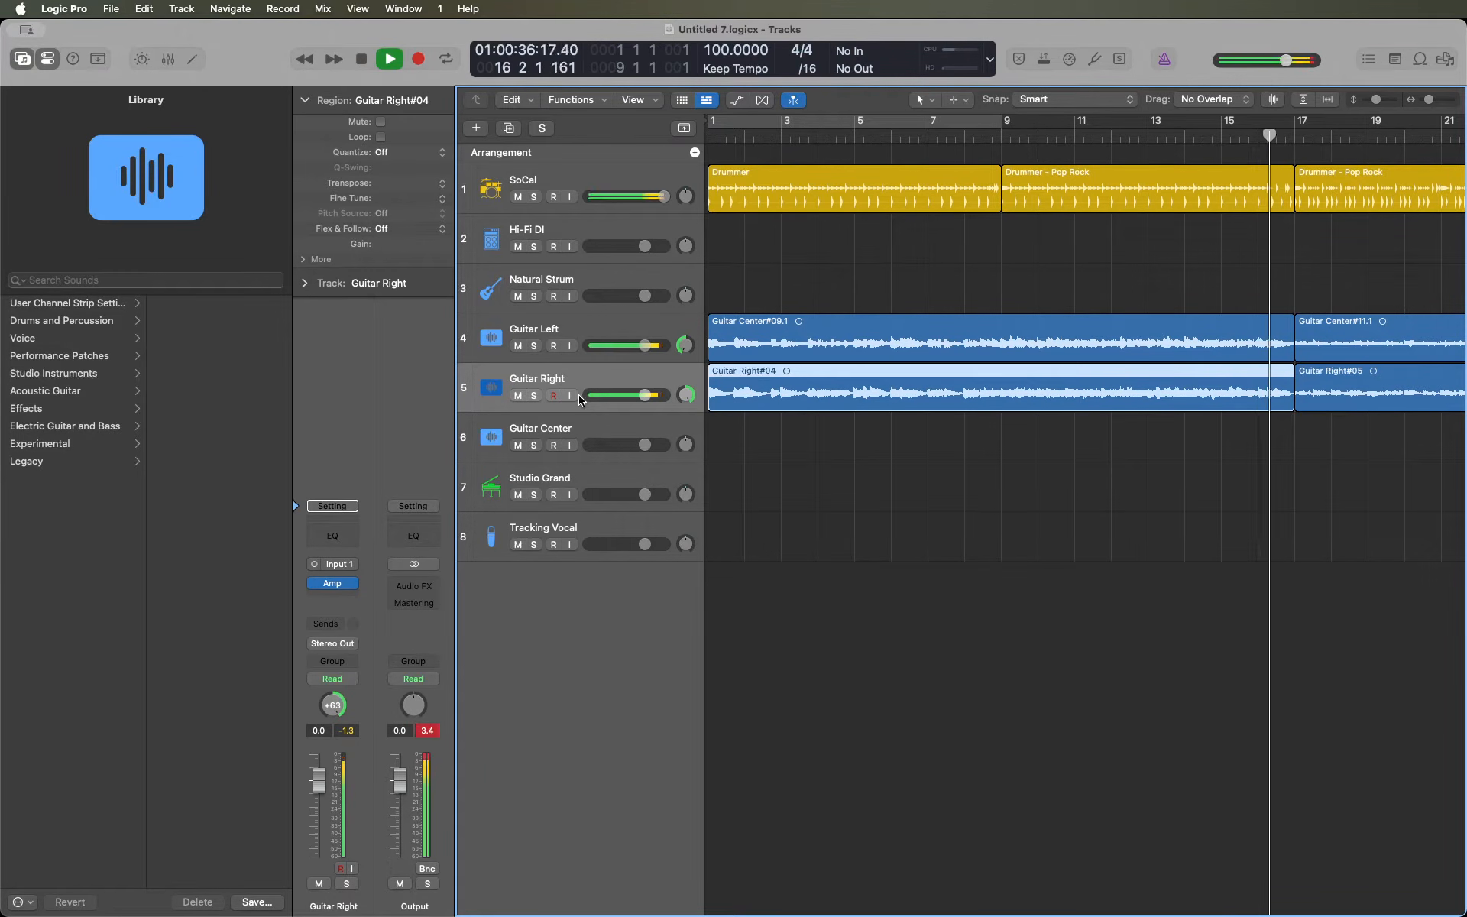
pyautogui.press('space')
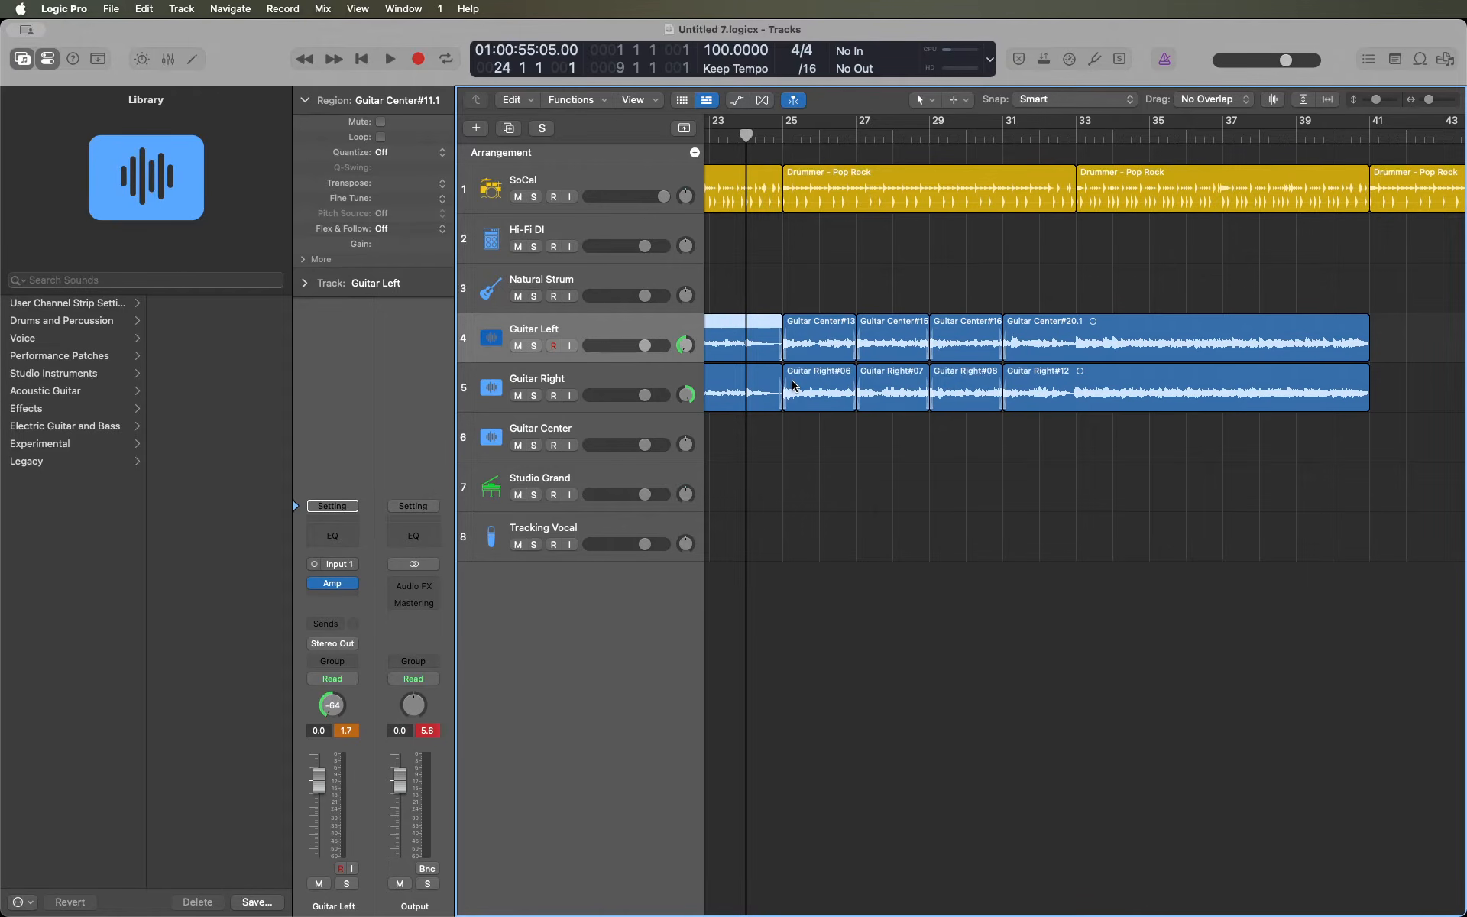
# - Play back the arrangement from the project start through the end of the guitar regions at bar 41
pyautogui.press('Return')
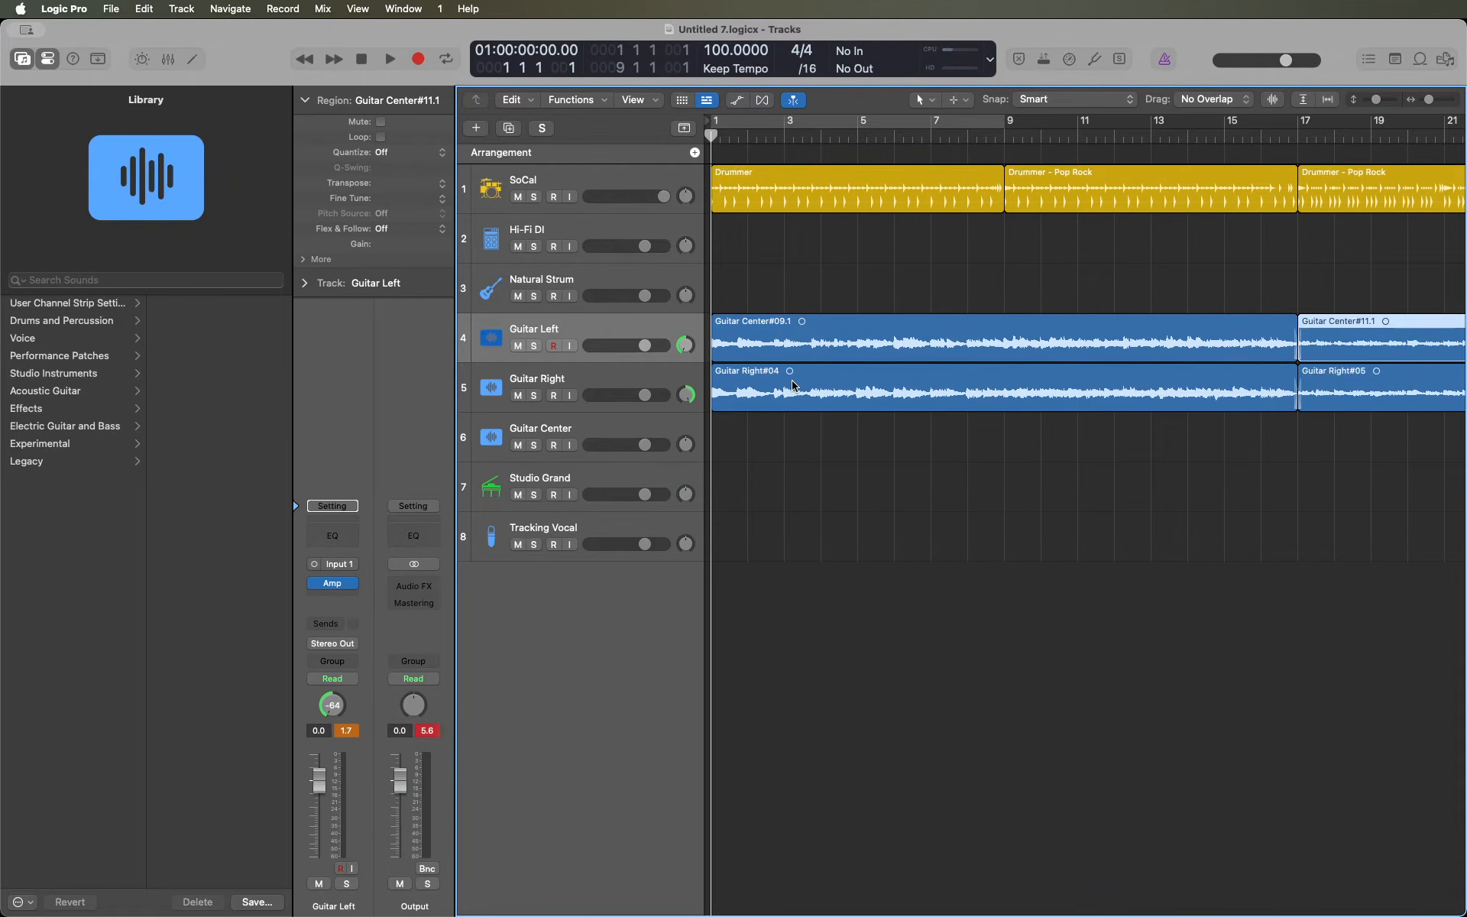
pyautogui.press('space')
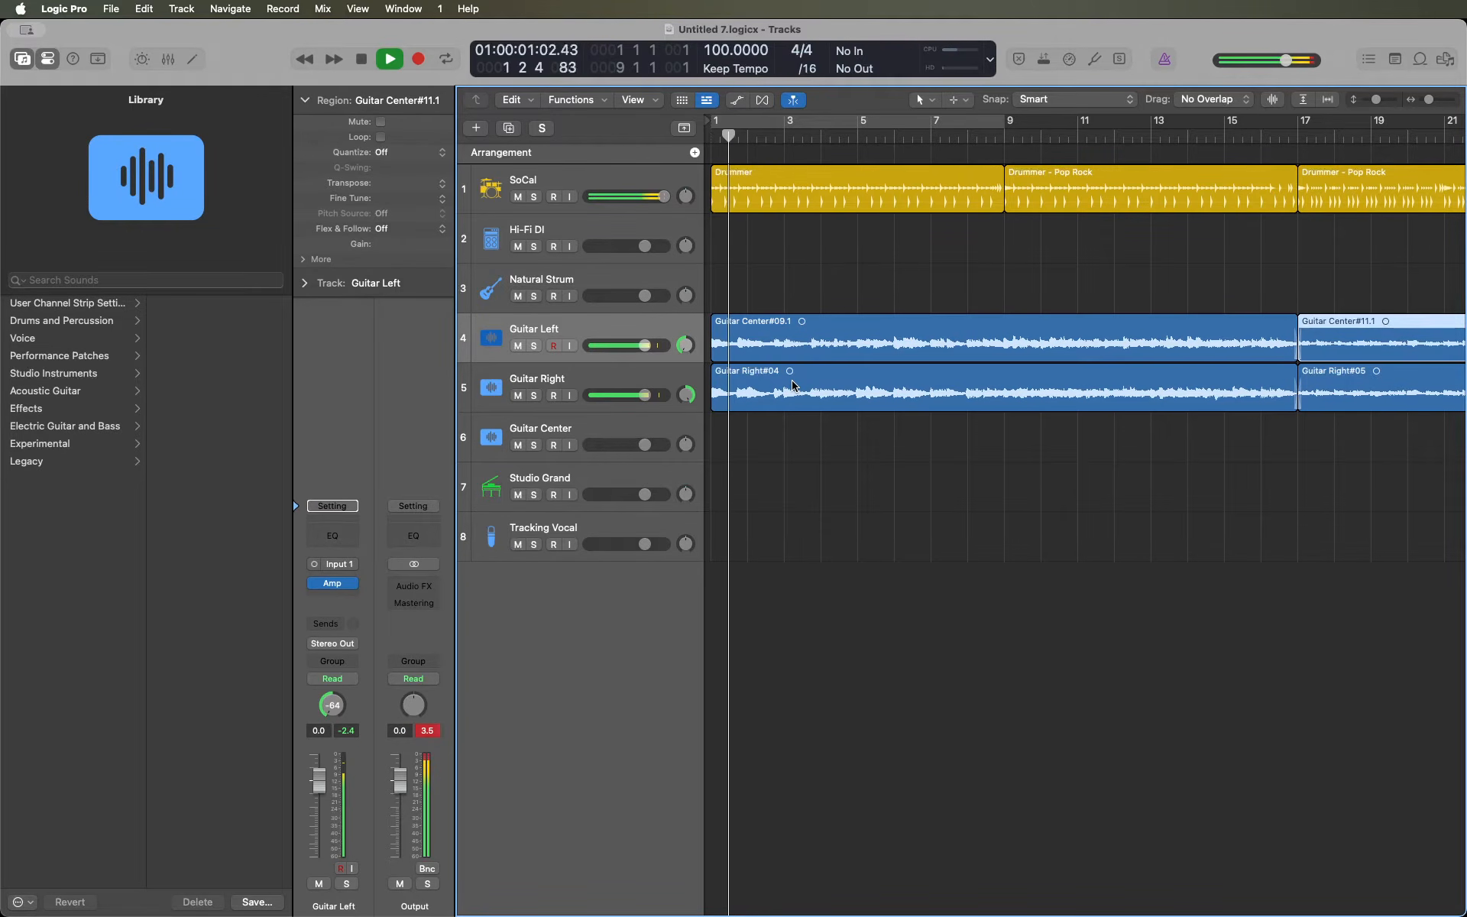
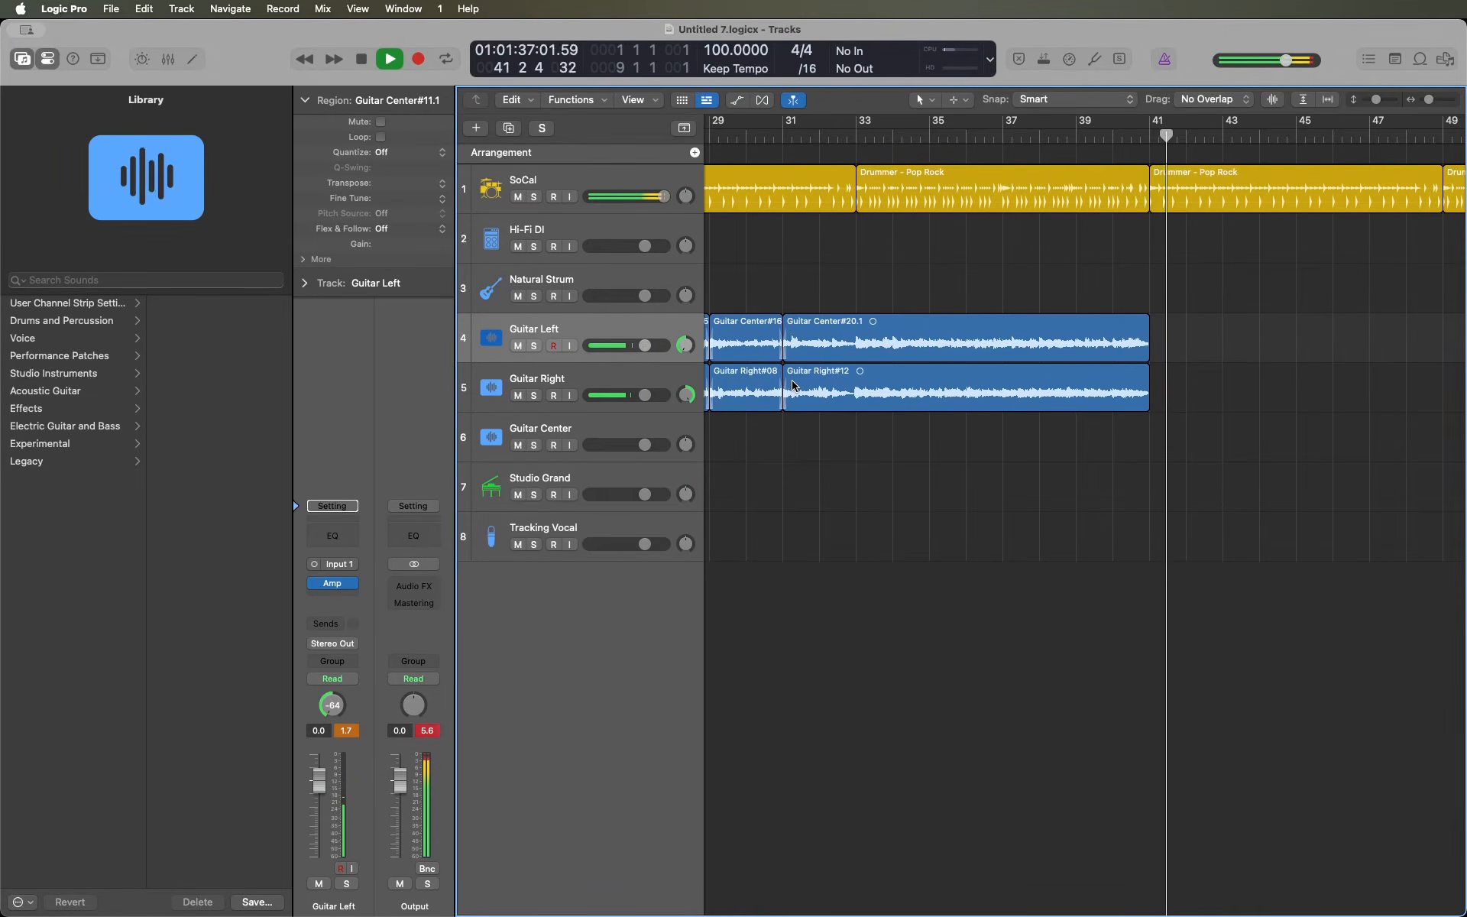
pyautogui.press('space')
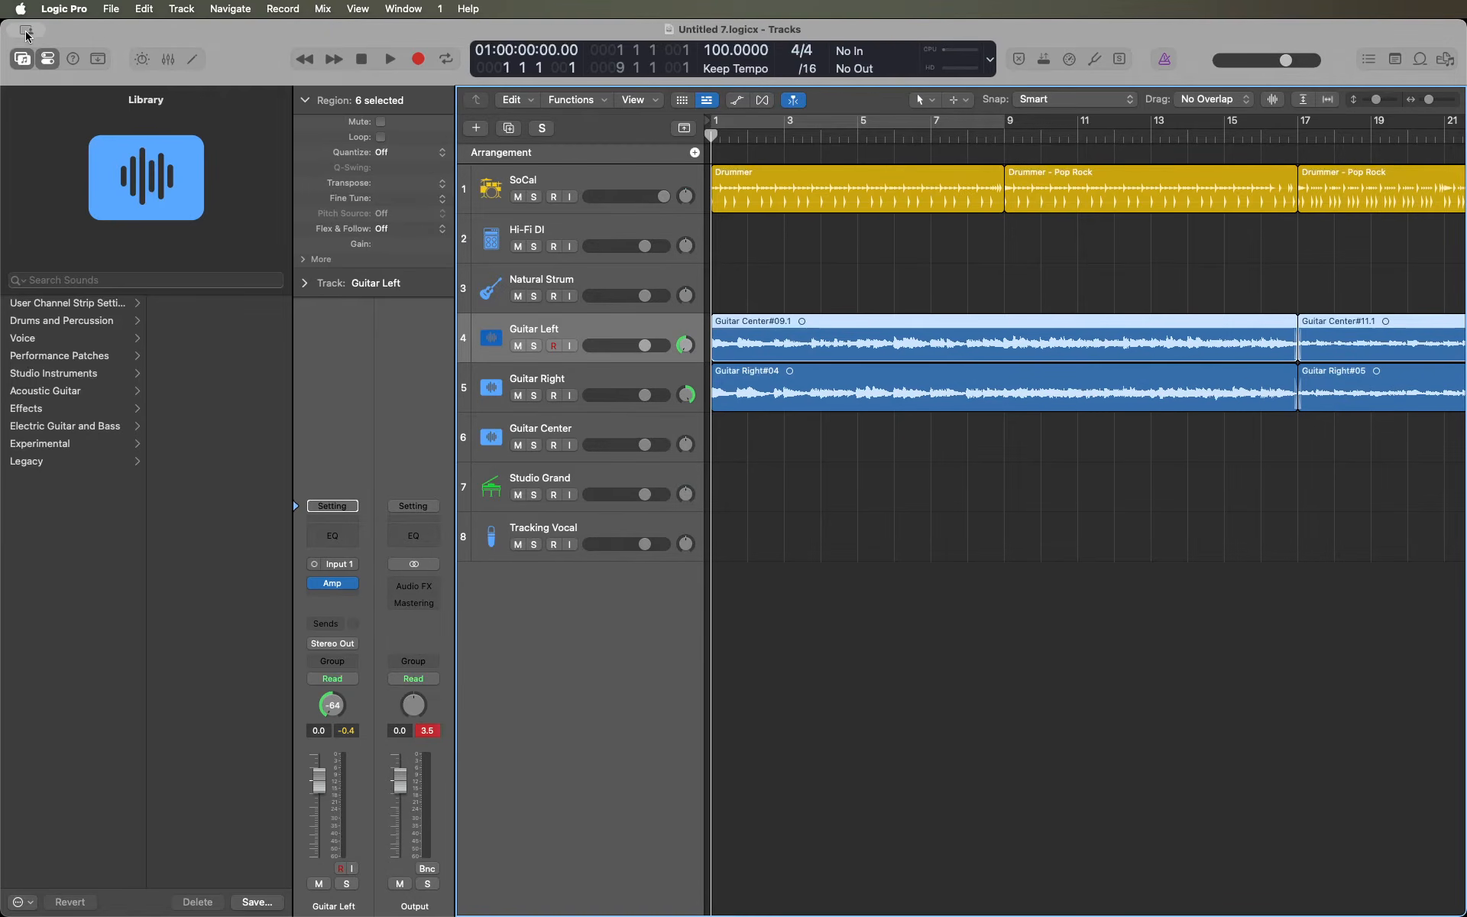
# - Audition the section start at bar 17 and set the left locator there
pyautogui.hotkey('shift', '.')
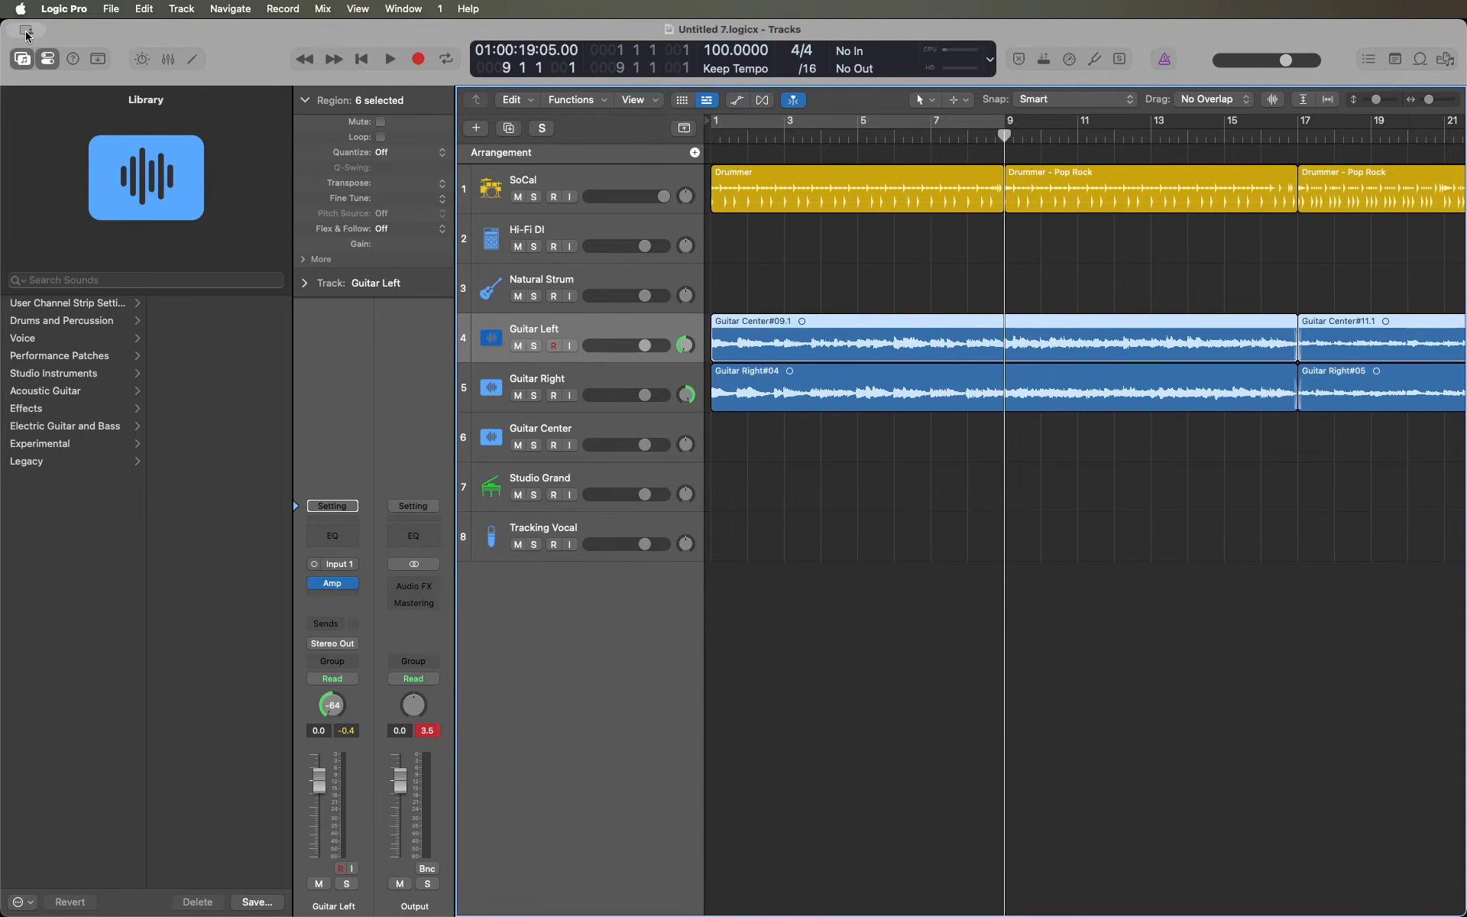
pyautogui.hotkey('shift', '.')
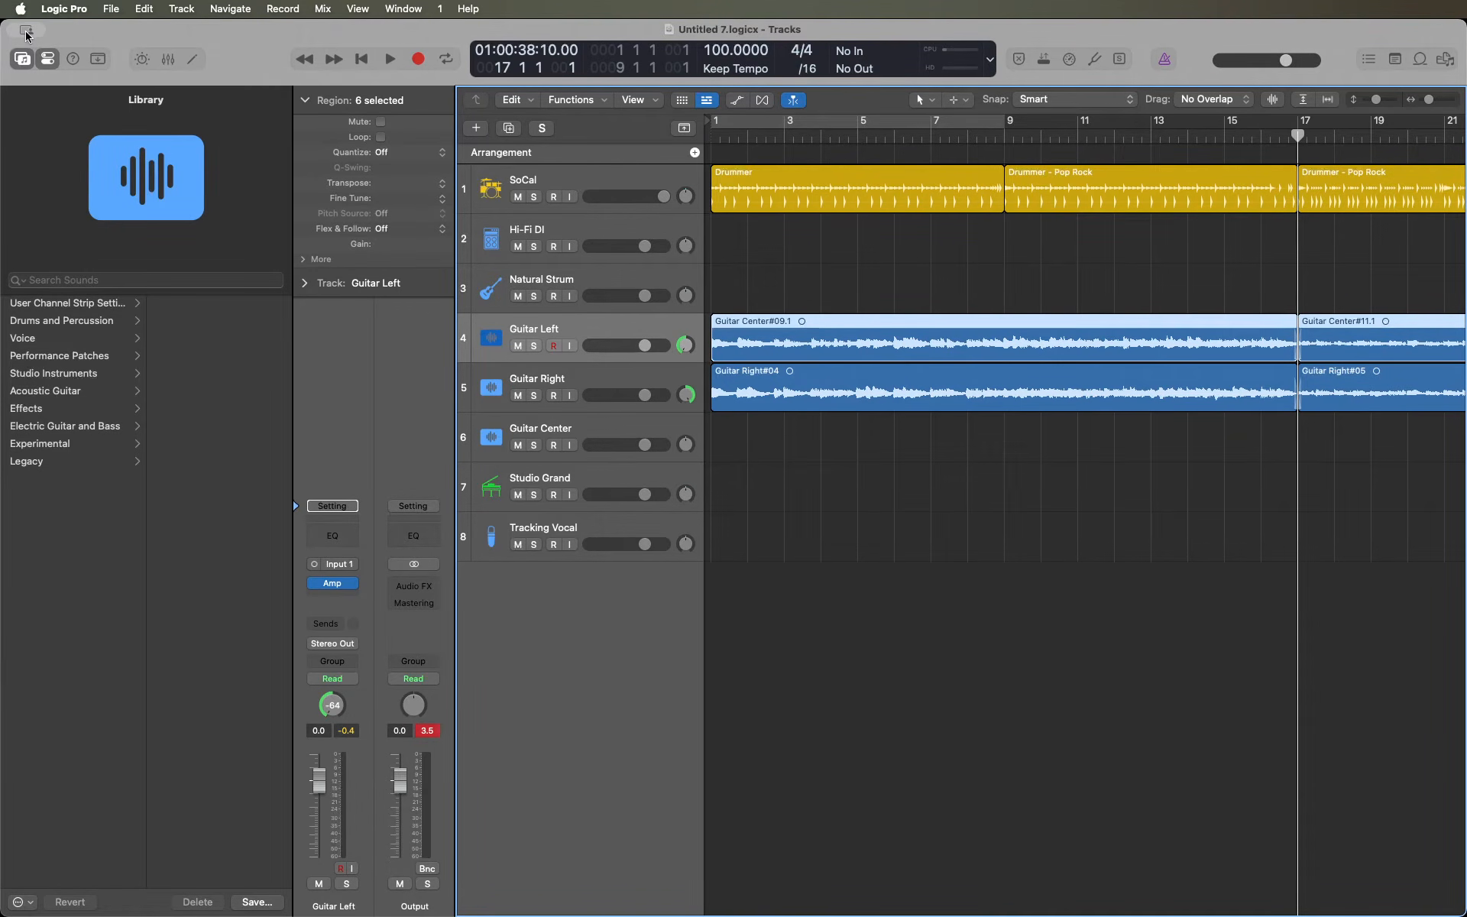
pyautogui.press('space')
pyautogui.press('space')
pyautogui.press('[')
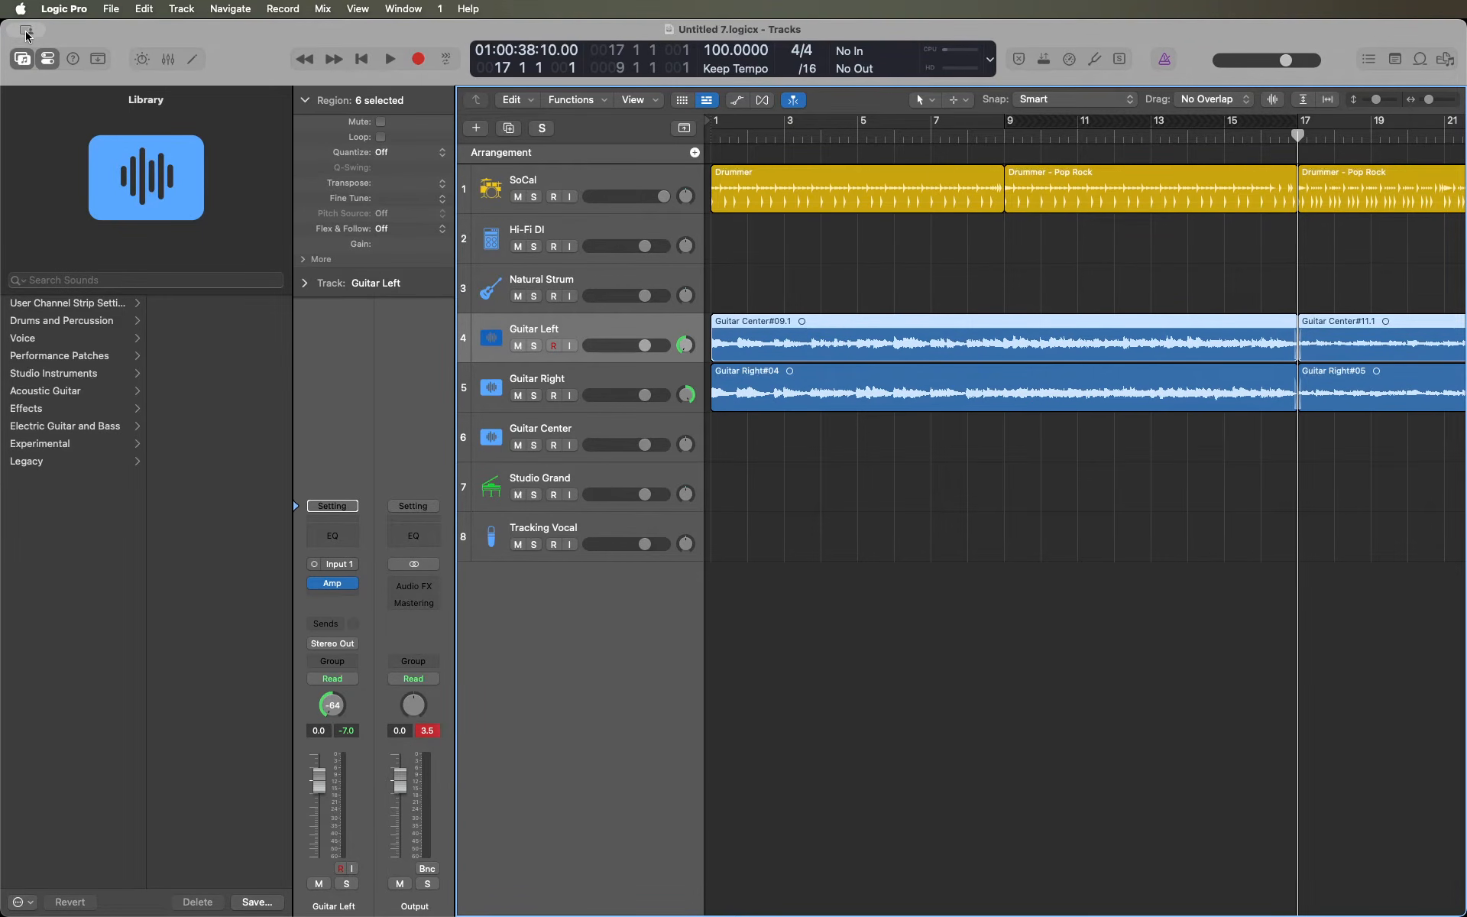
# - Audition the section end at bar 33 and set the right locator there
pyautogui.hotkey('shift', '.')
pyautogui.hotkey('shift', '.')
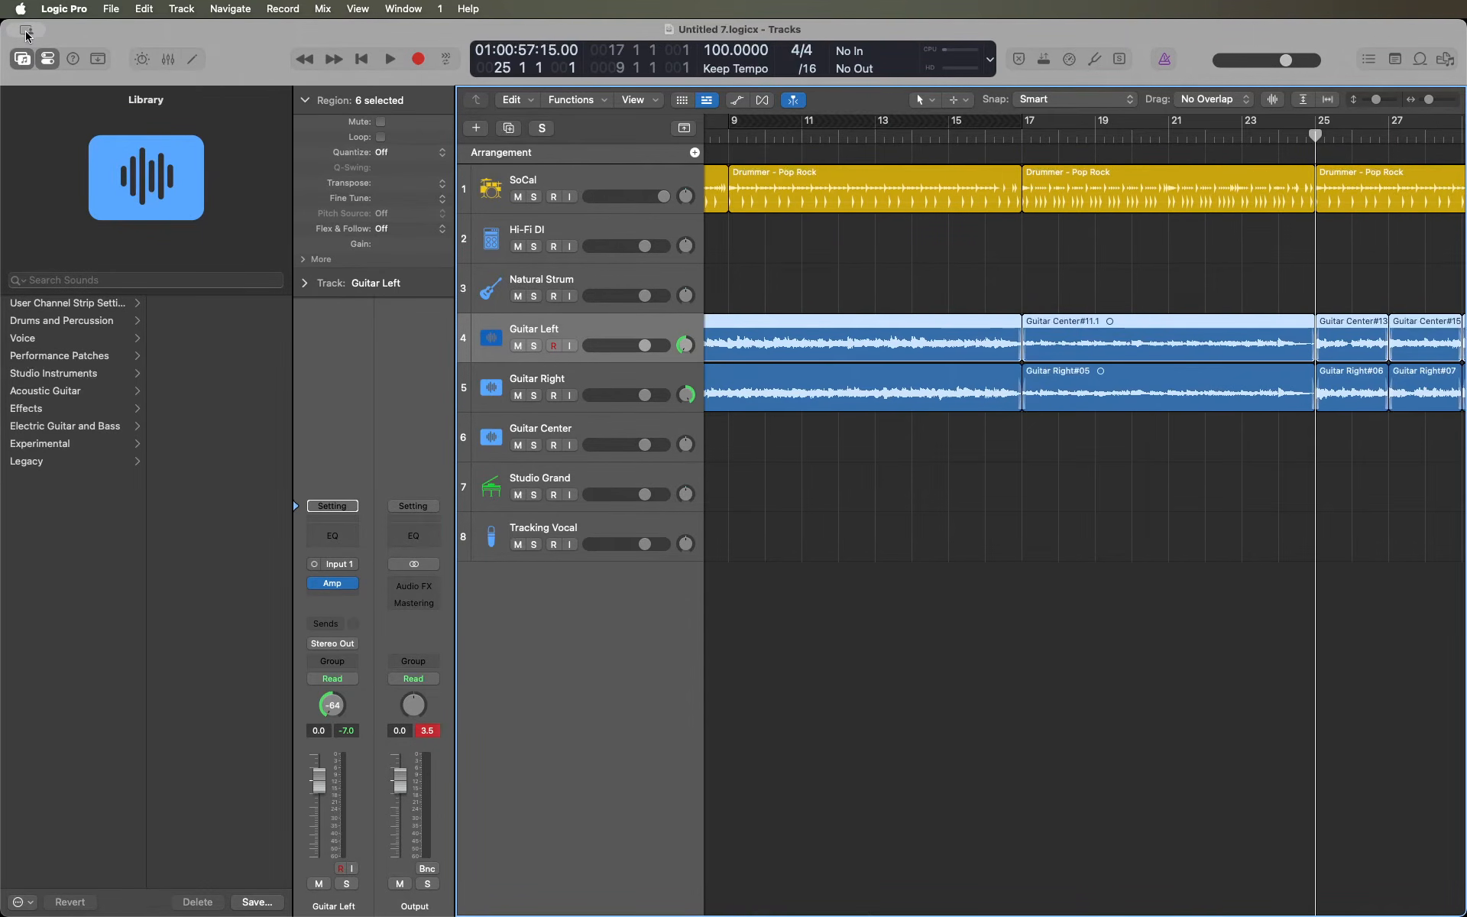
pyautogui.press('space')
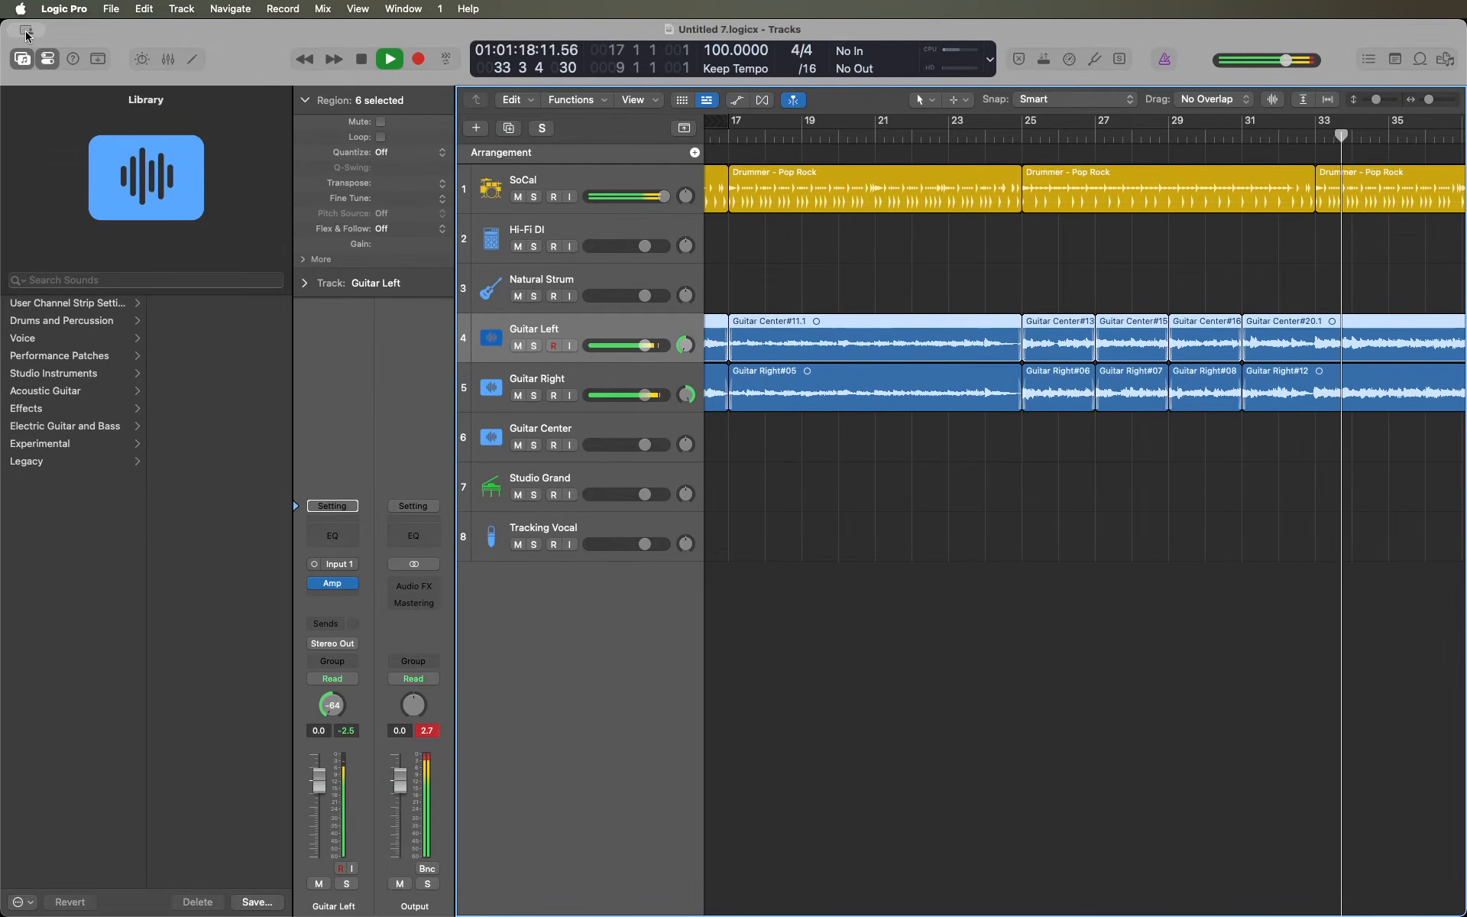
pyautogui.press('space')
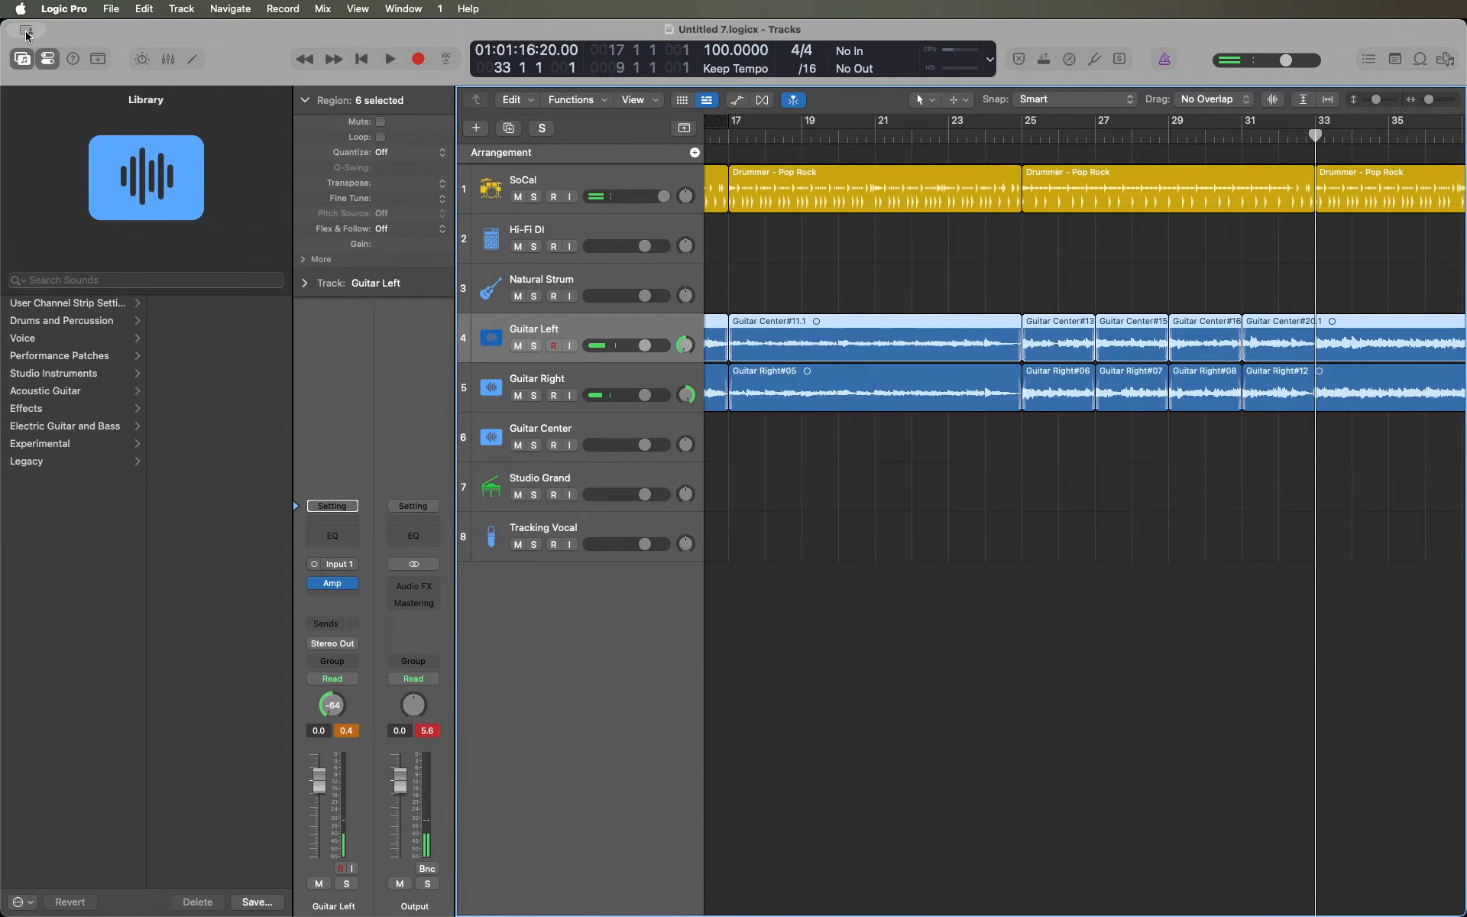
pyautogui.hotkey('ctrl', ']')
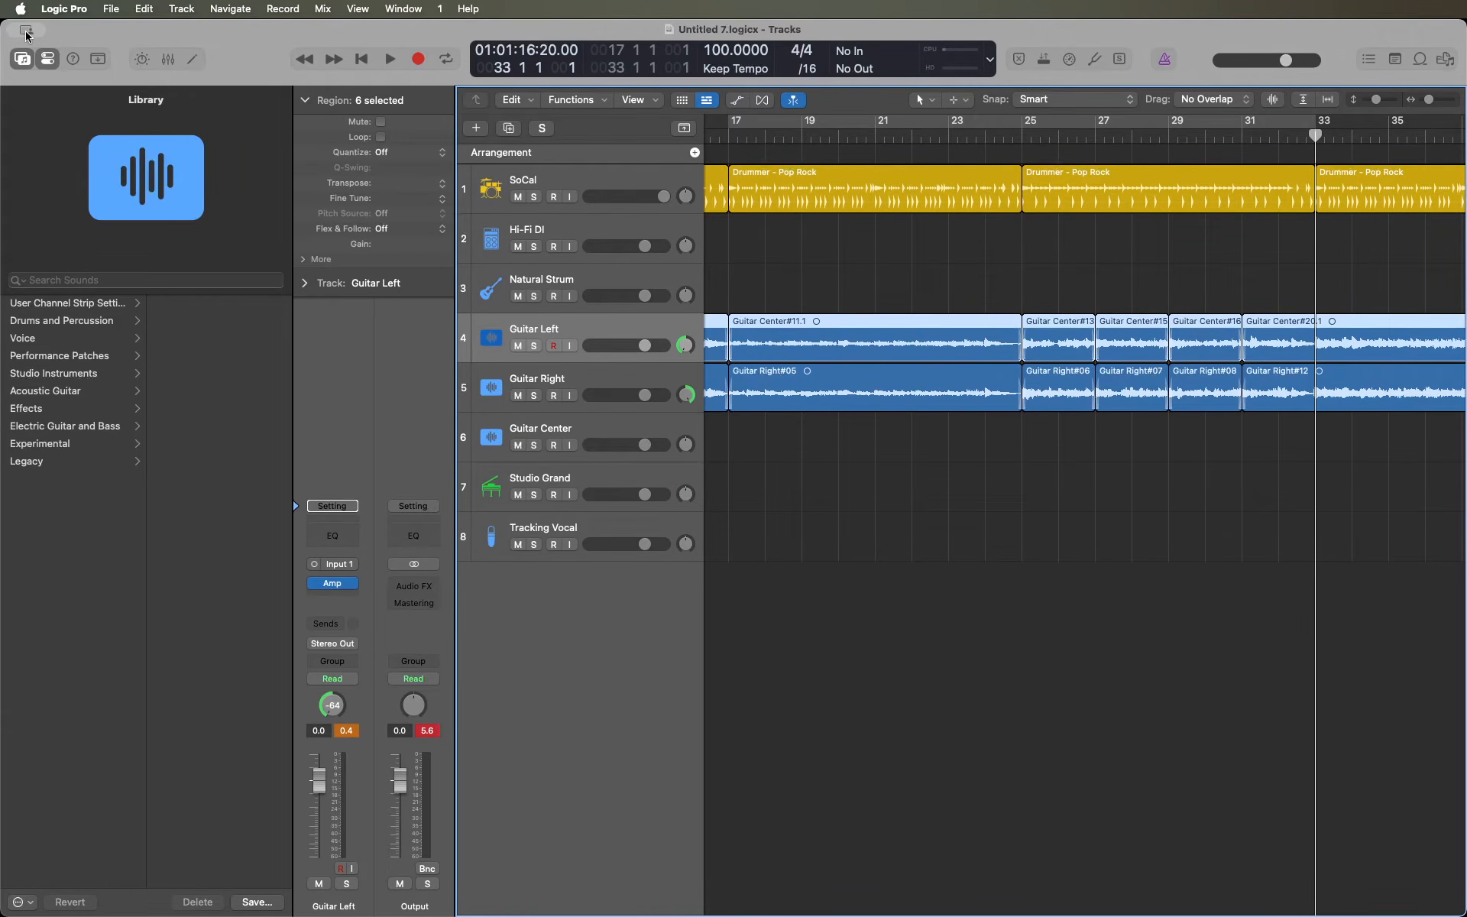
# - Listen again at bars 17 and 33 to verify both boundaries of the located section
pyautogui.hotkey('shift', ',')
pyautogui.hotkey('shift', ',')
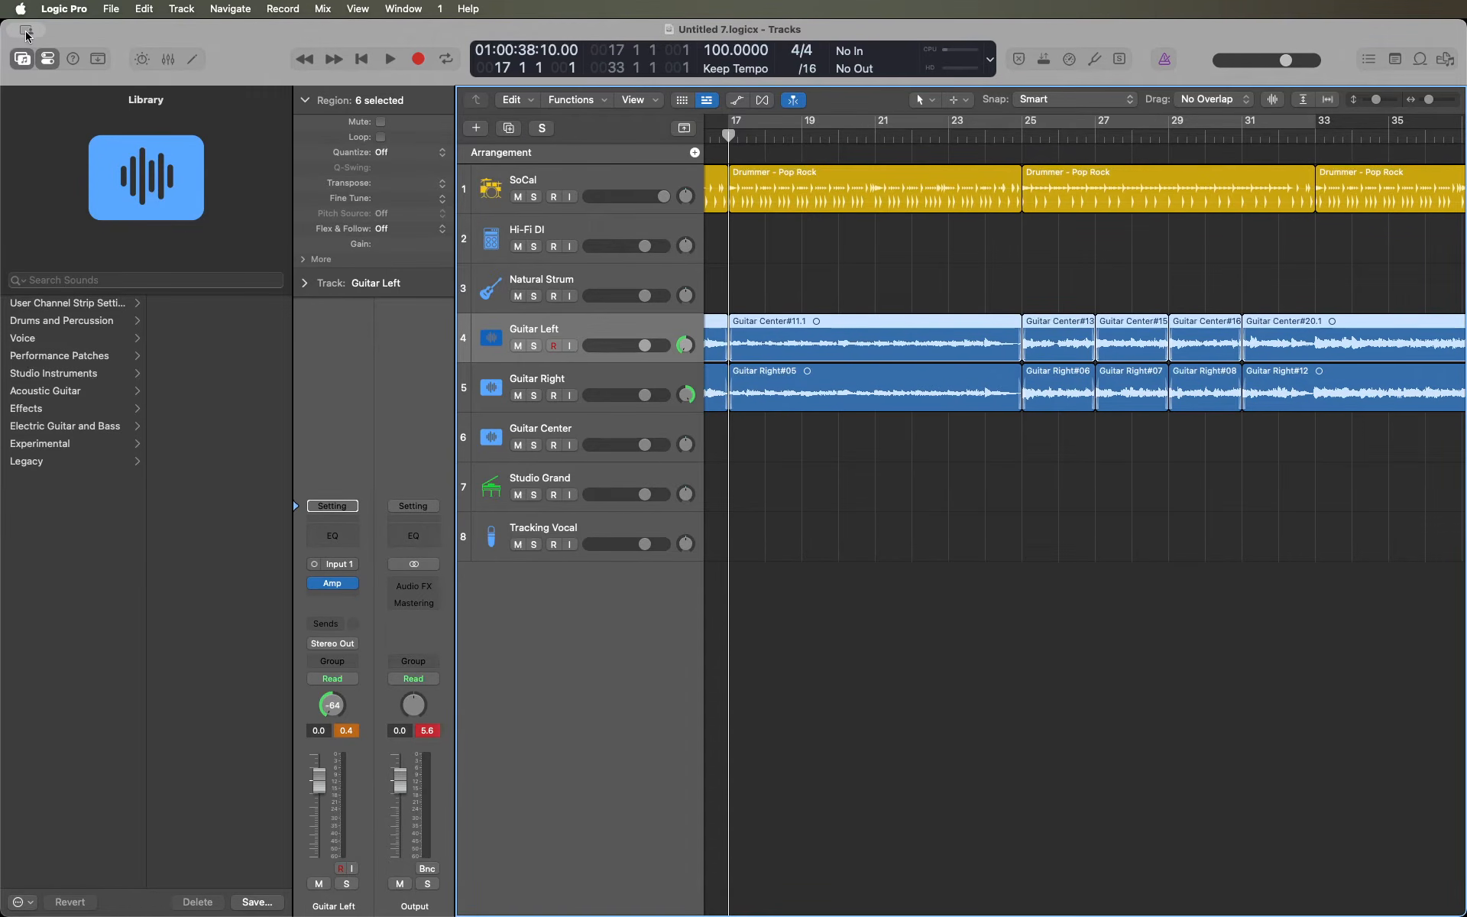
pyautogui.press('space')
pyautogui.press('space')
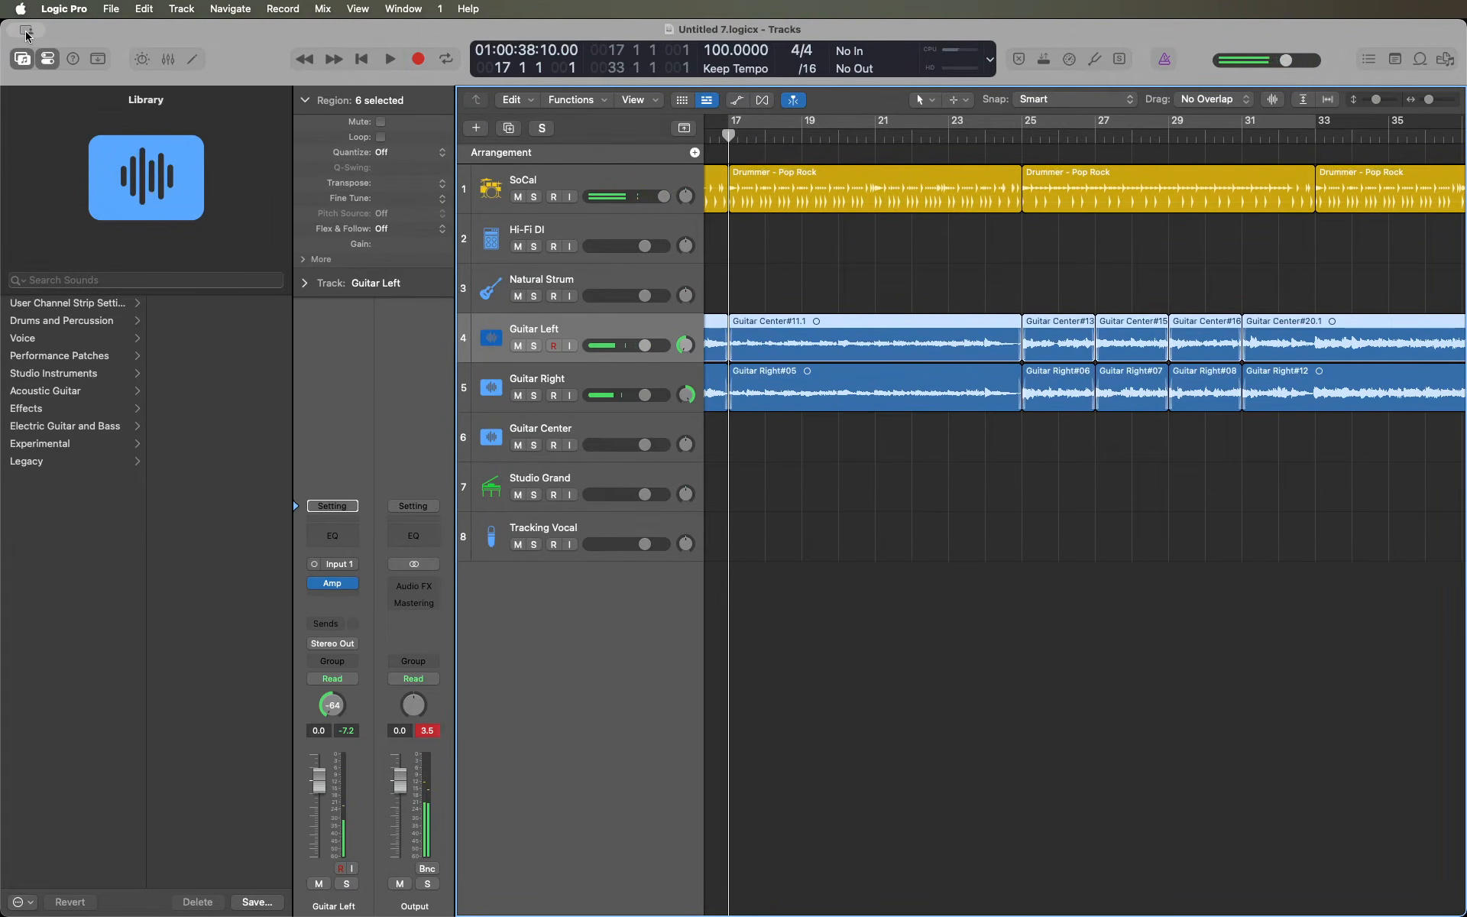
pyautogui.hotkey('alt', '.')
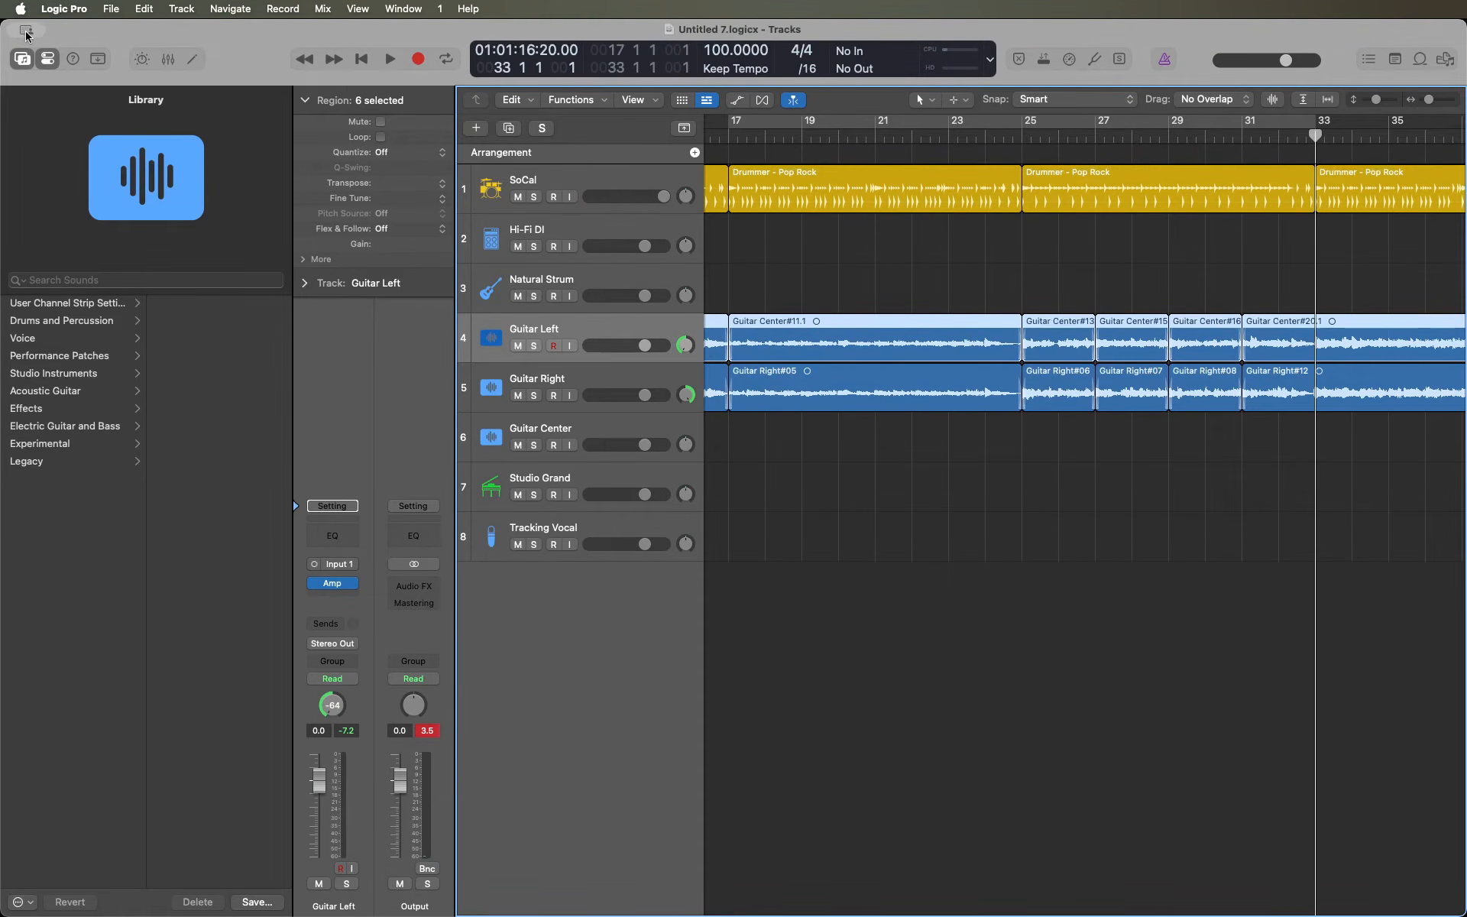
pyautogui.press('space')
pyautogui.press('space')
# - Copy the drummer and guitar section between bars 17 and 33 and paste it at bar 41
pyautogui.press('super+a')
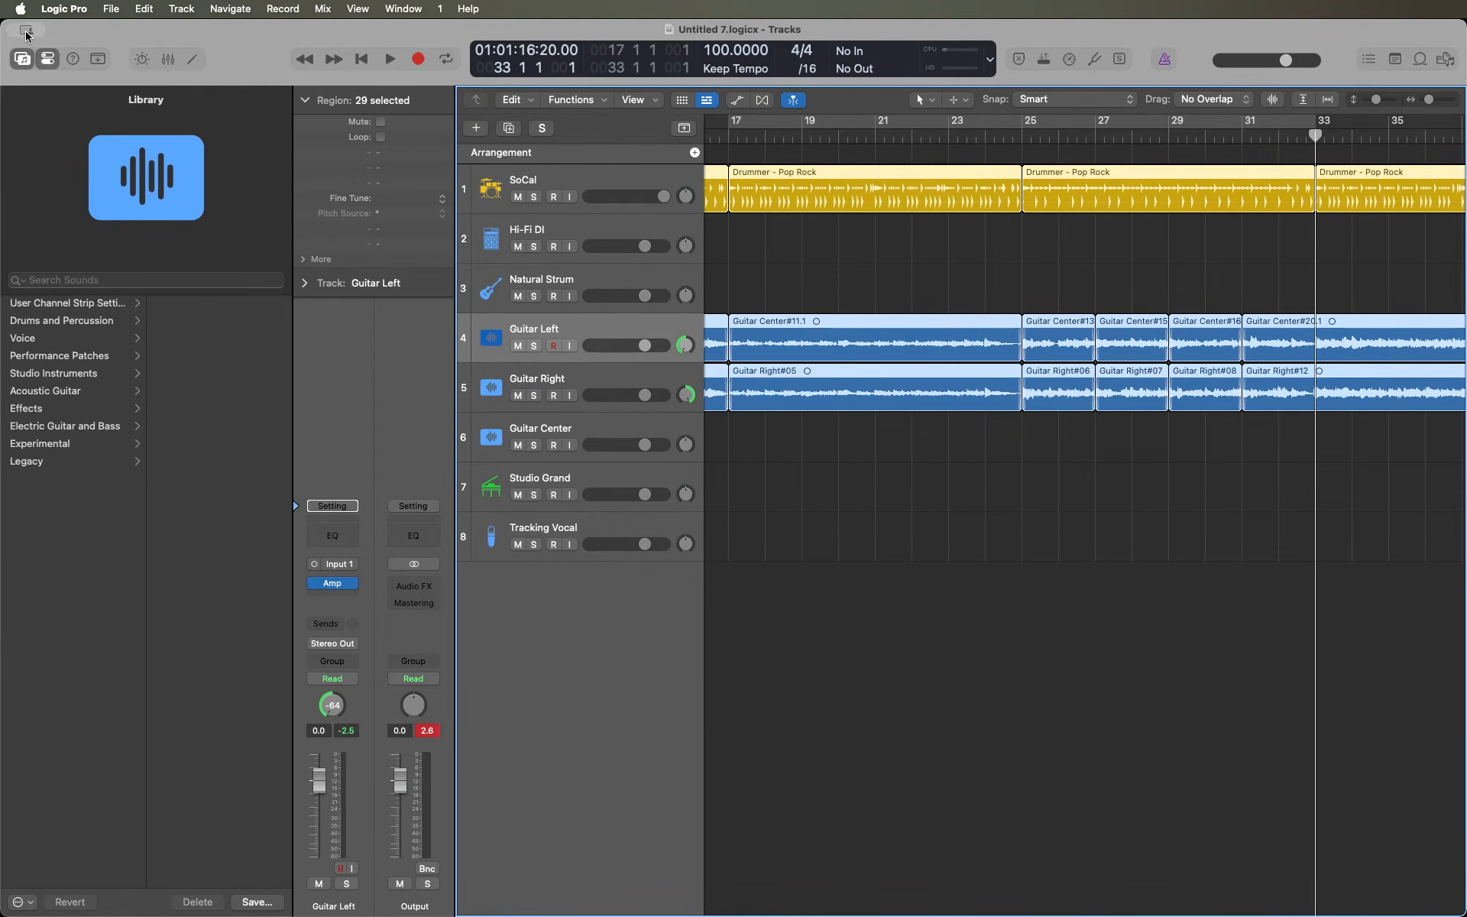
pyautogui.hotkey('shift', '.')
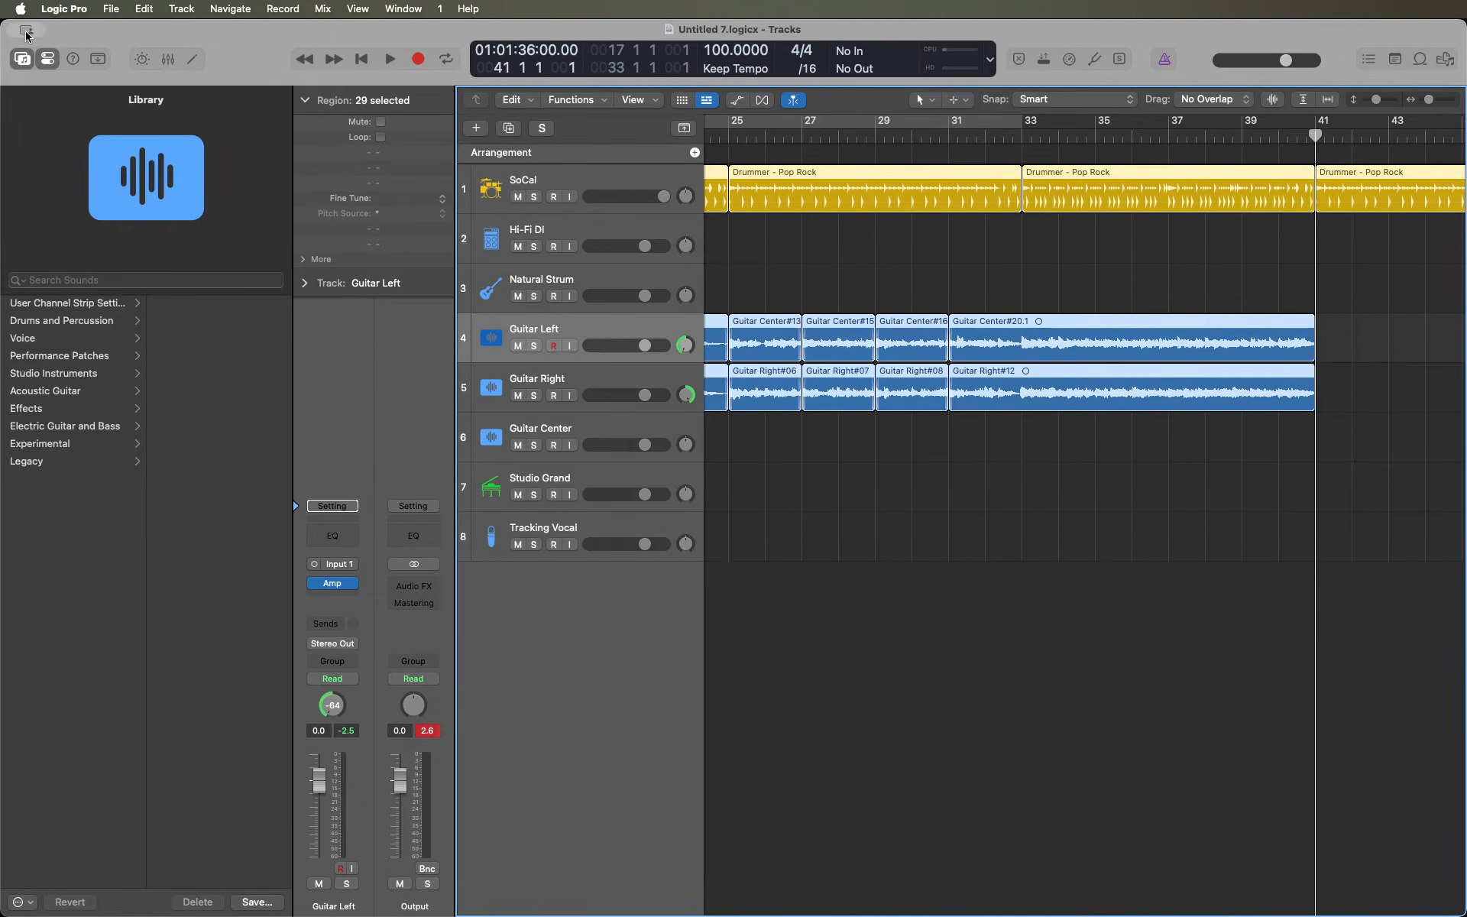
pyautogui.press('space')
pyautogui.press('space')
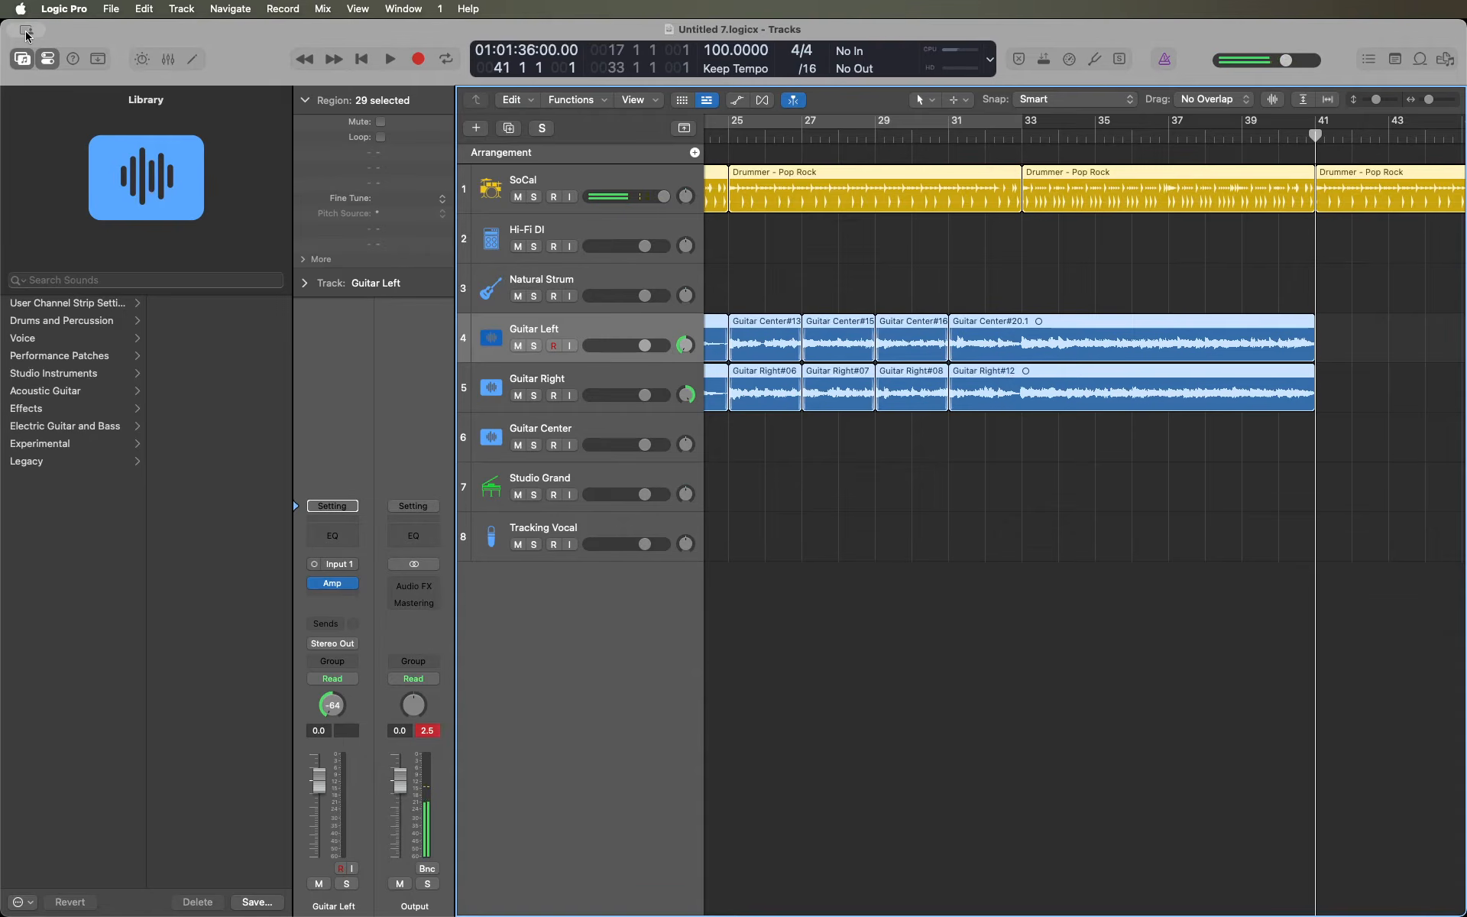
pyautogui.press('super+v')
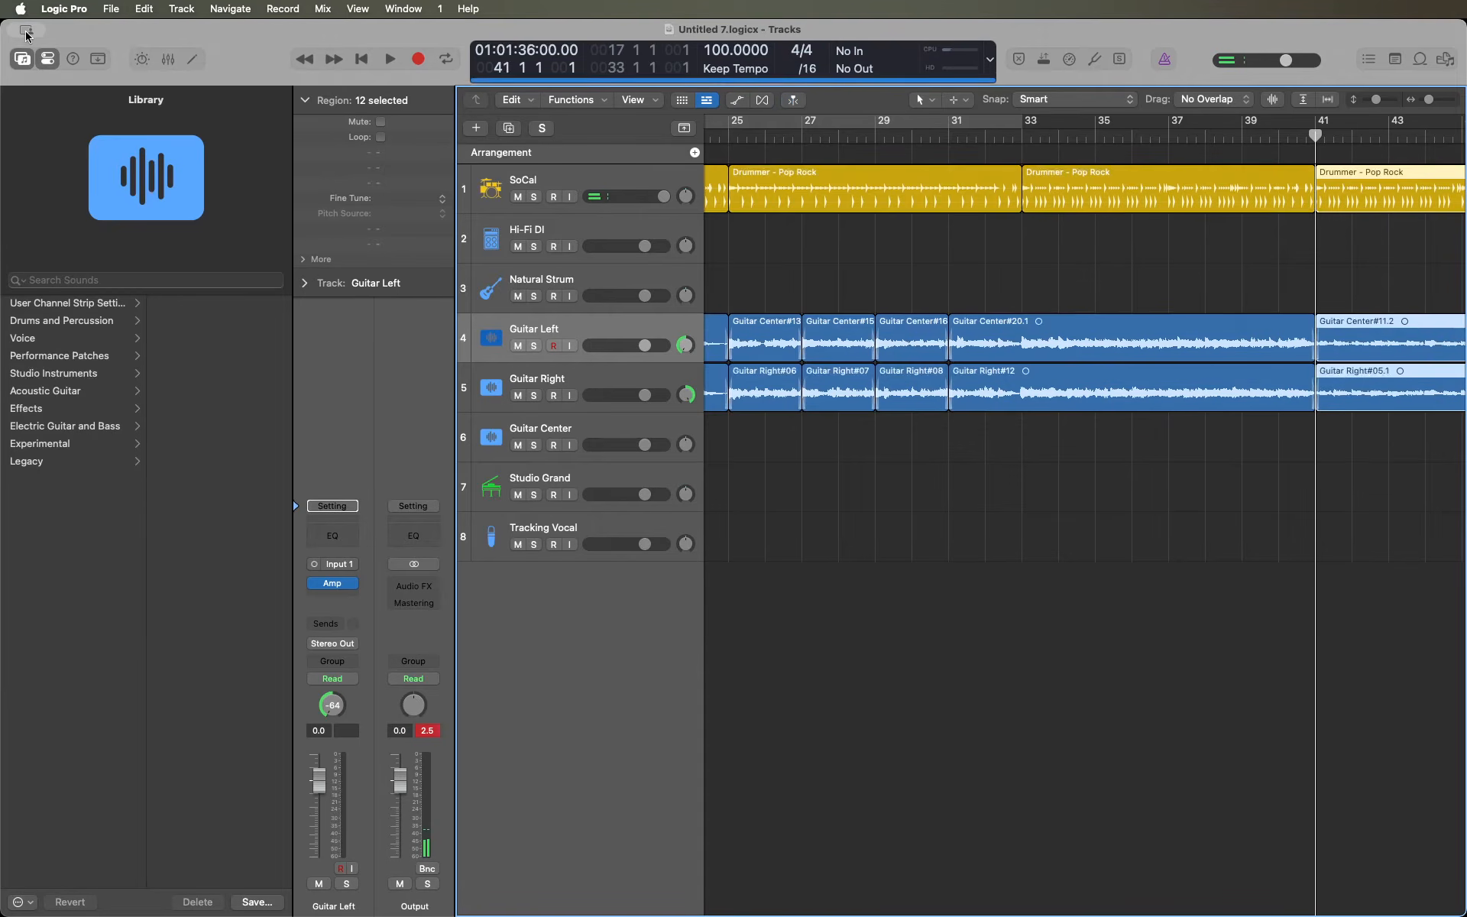
# - Play back the pasted section from its start at bar 41 to its end at bar 57
pyautogui.press('space')
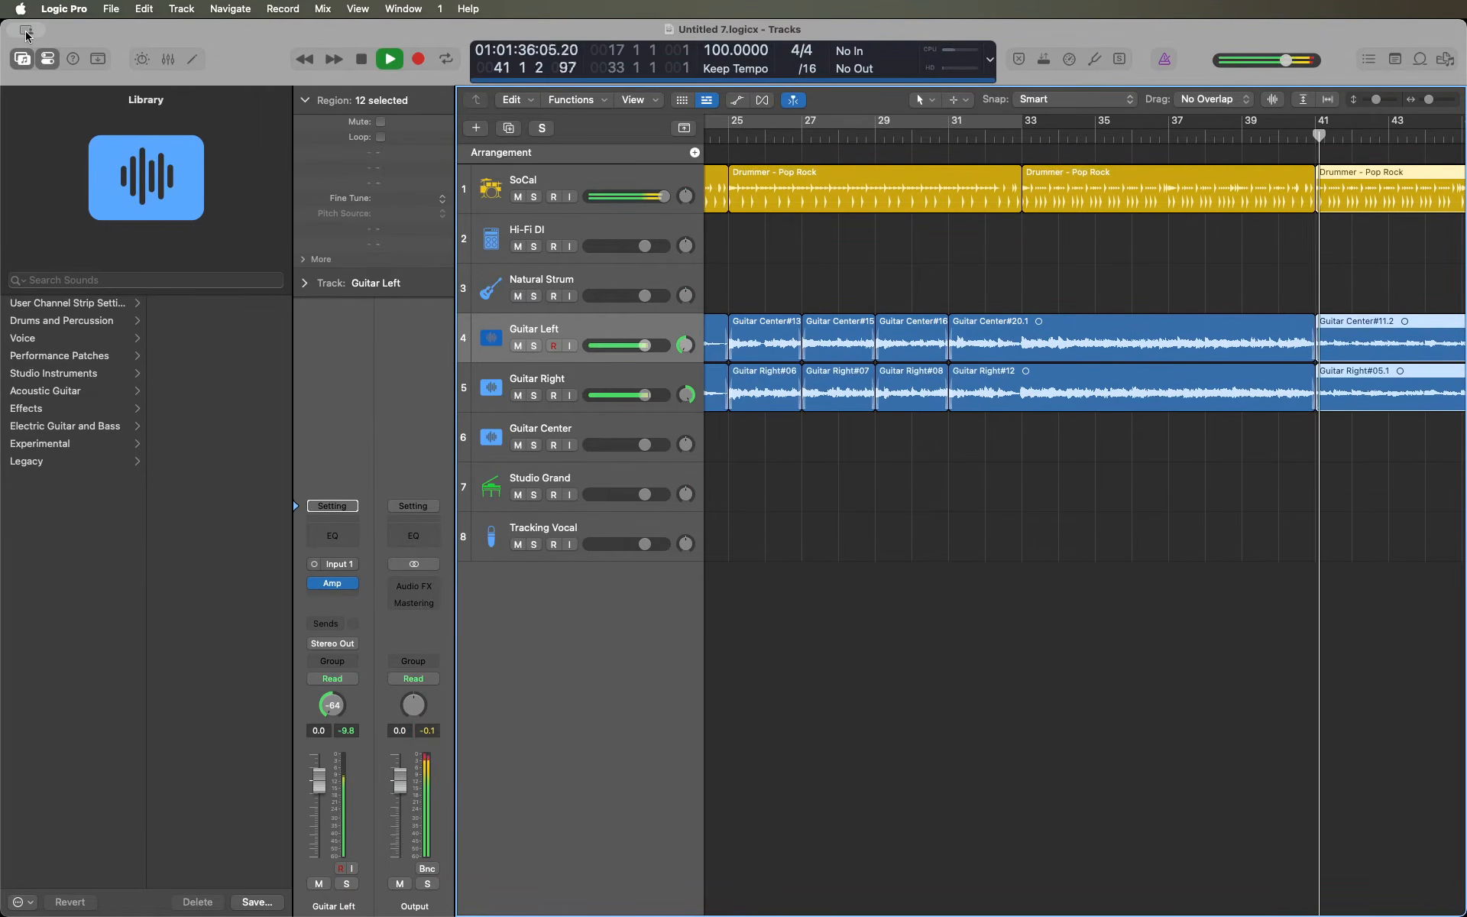
pyautogui.press('space')
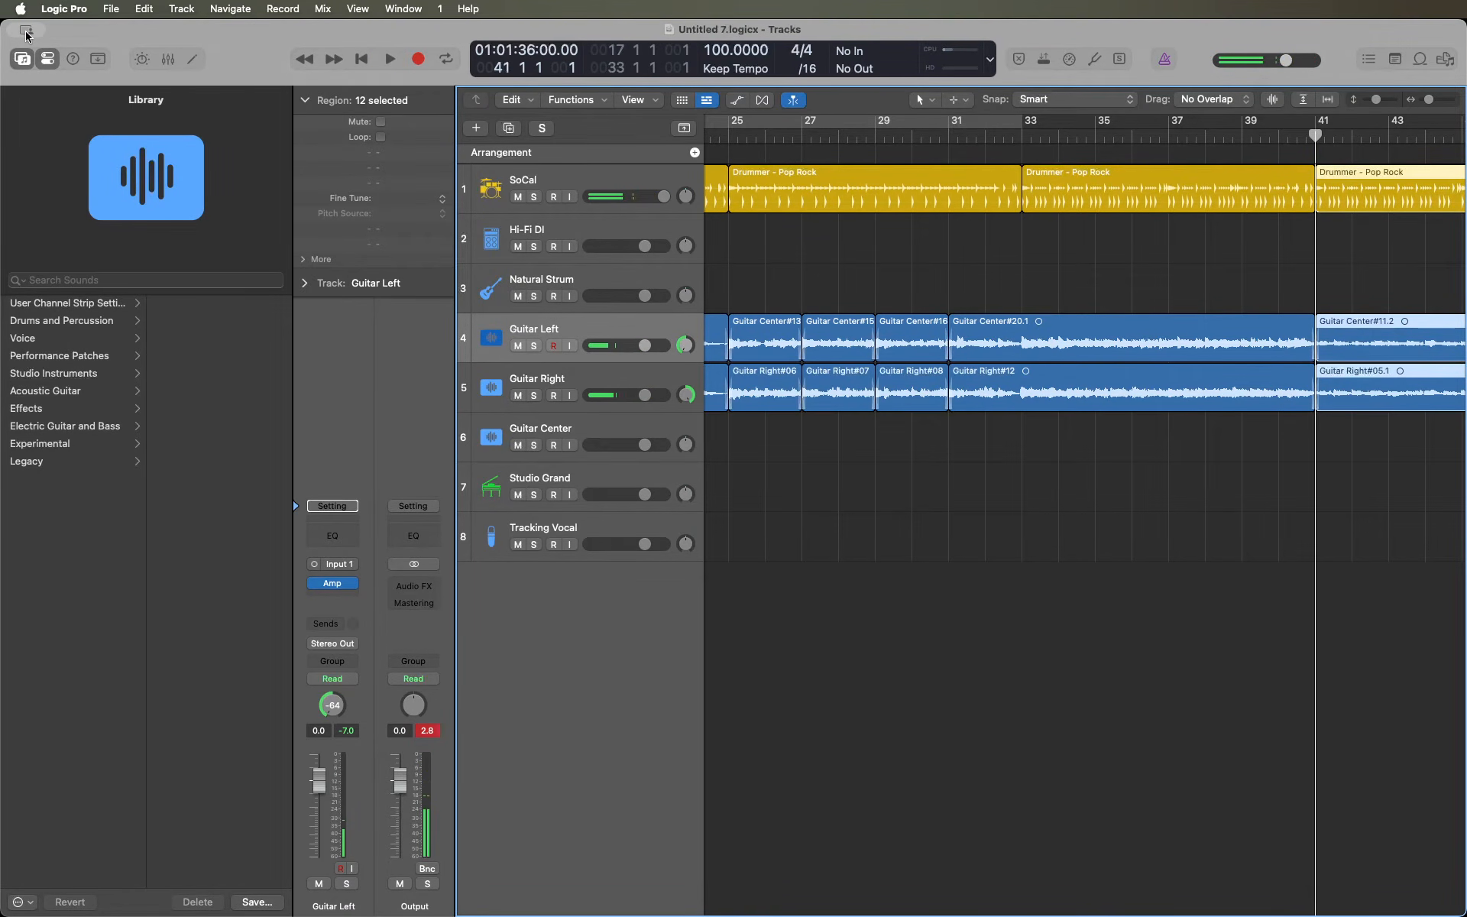
pyautogui.press(',')
pyautogui.press('space')
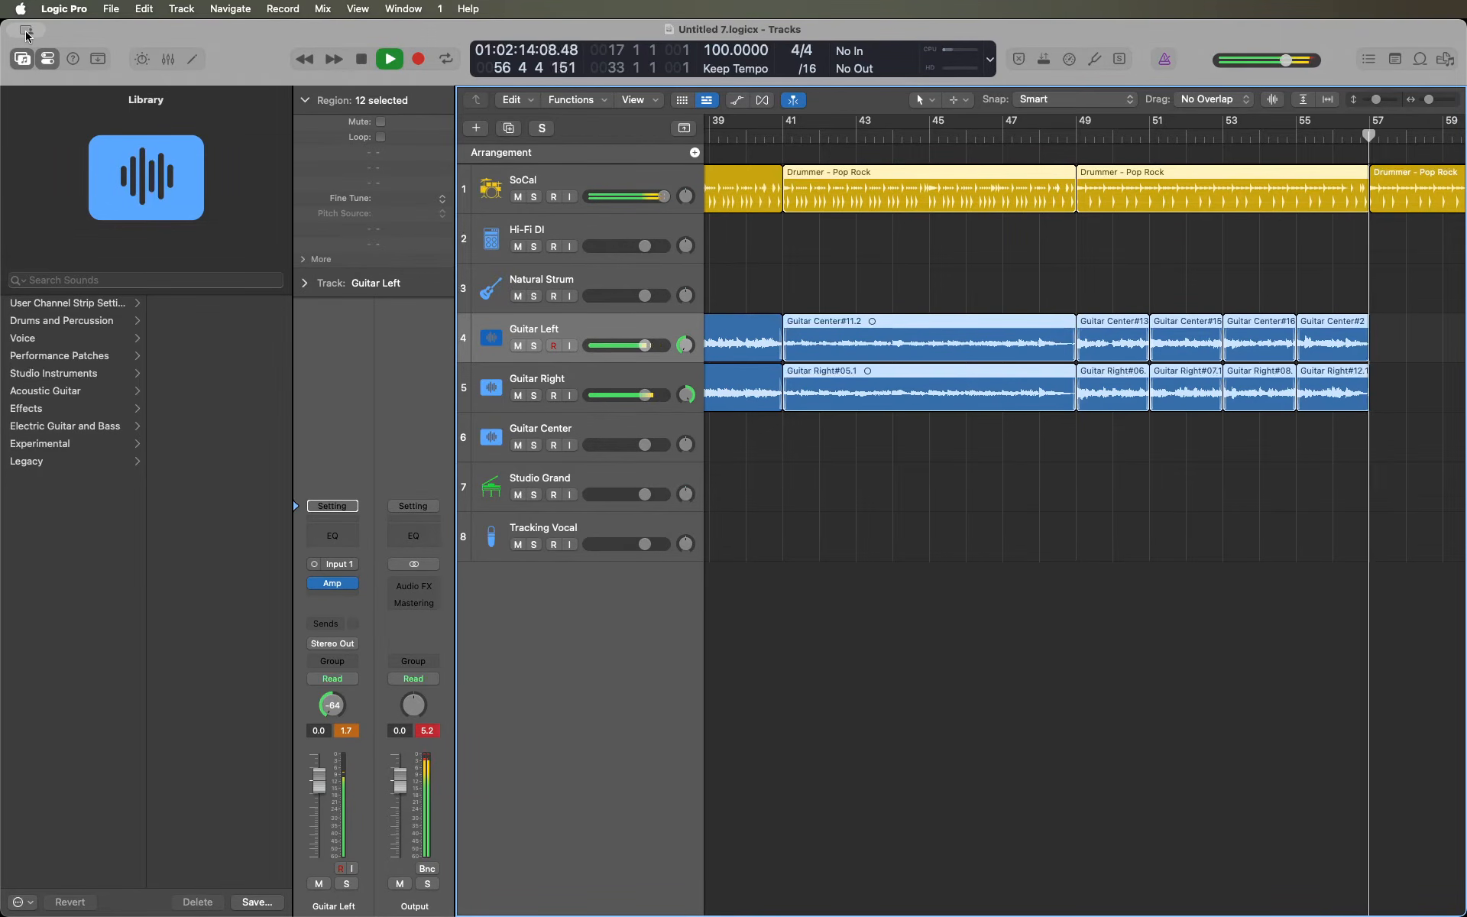
pyautogui.press('space')
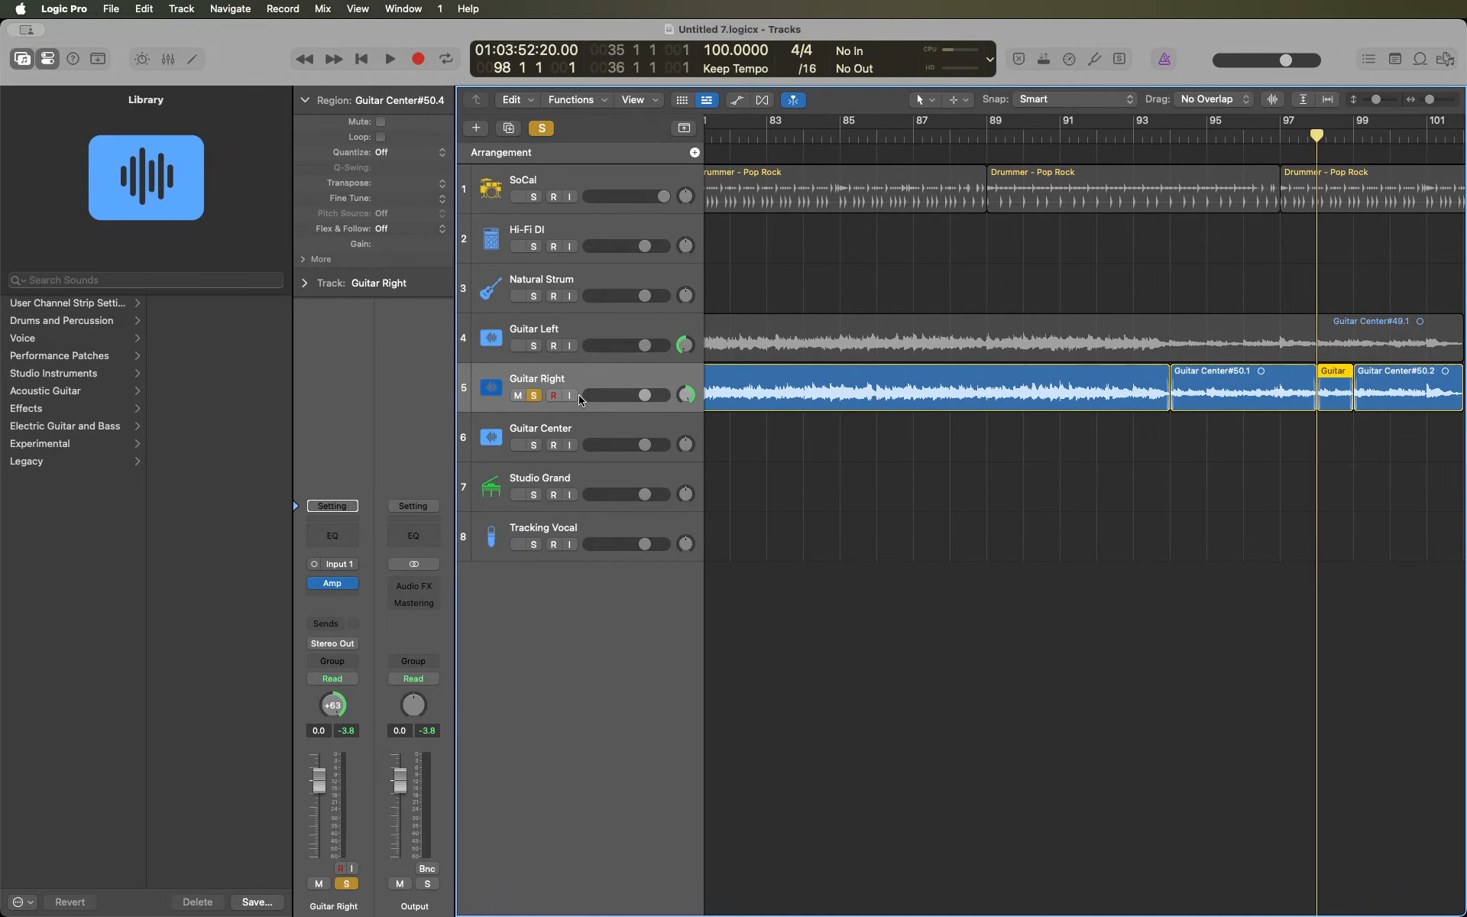
# - Unsolo the Guitar Right track, audition the part at bar 25, and set the left locator there
pyautogui.press('s')
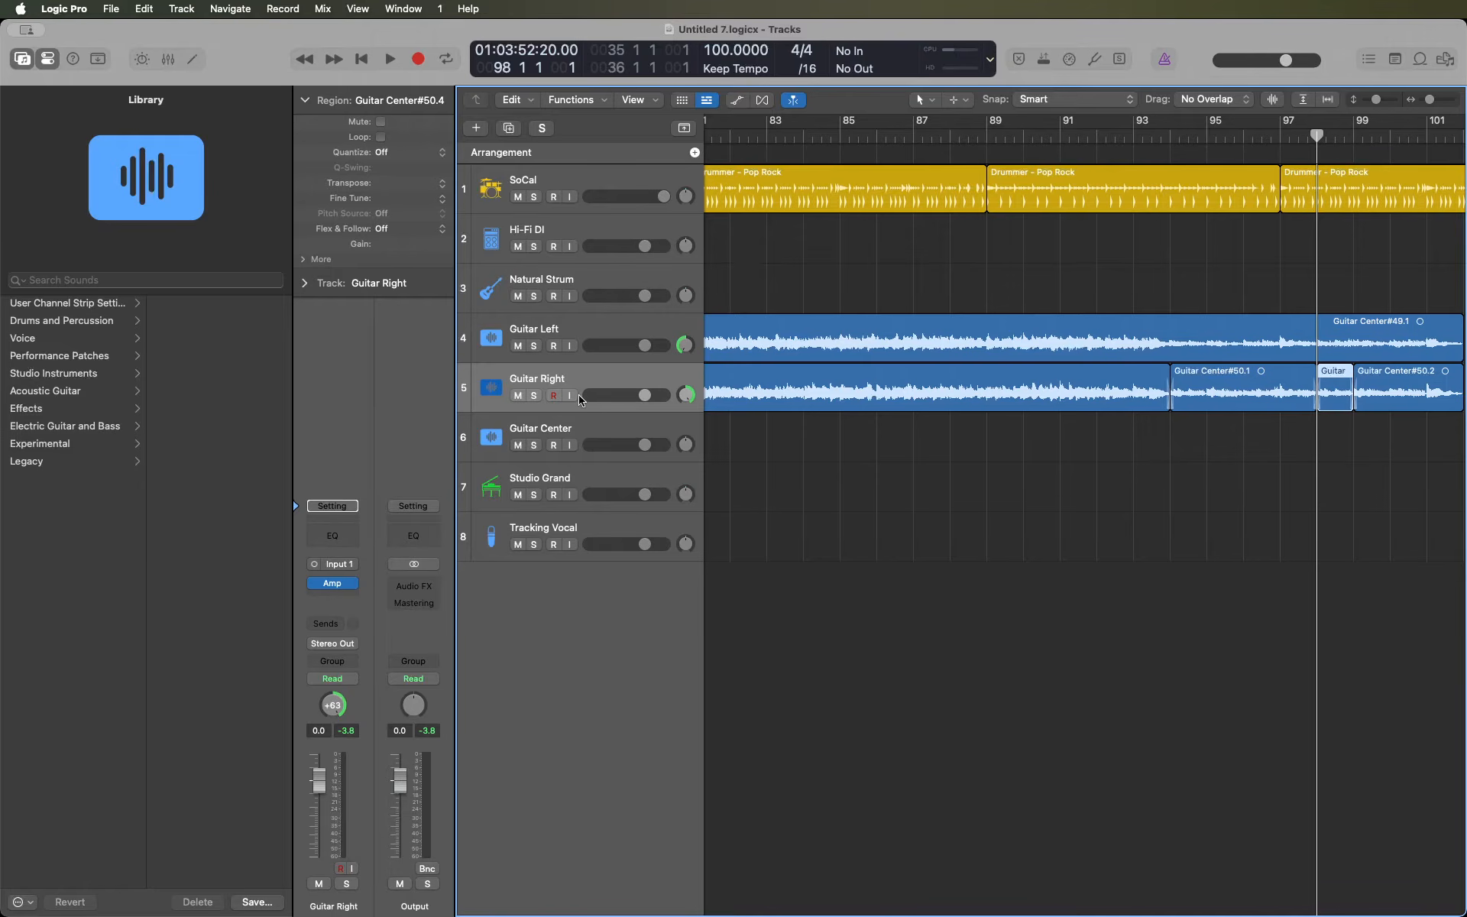
pyautogui.press('/')
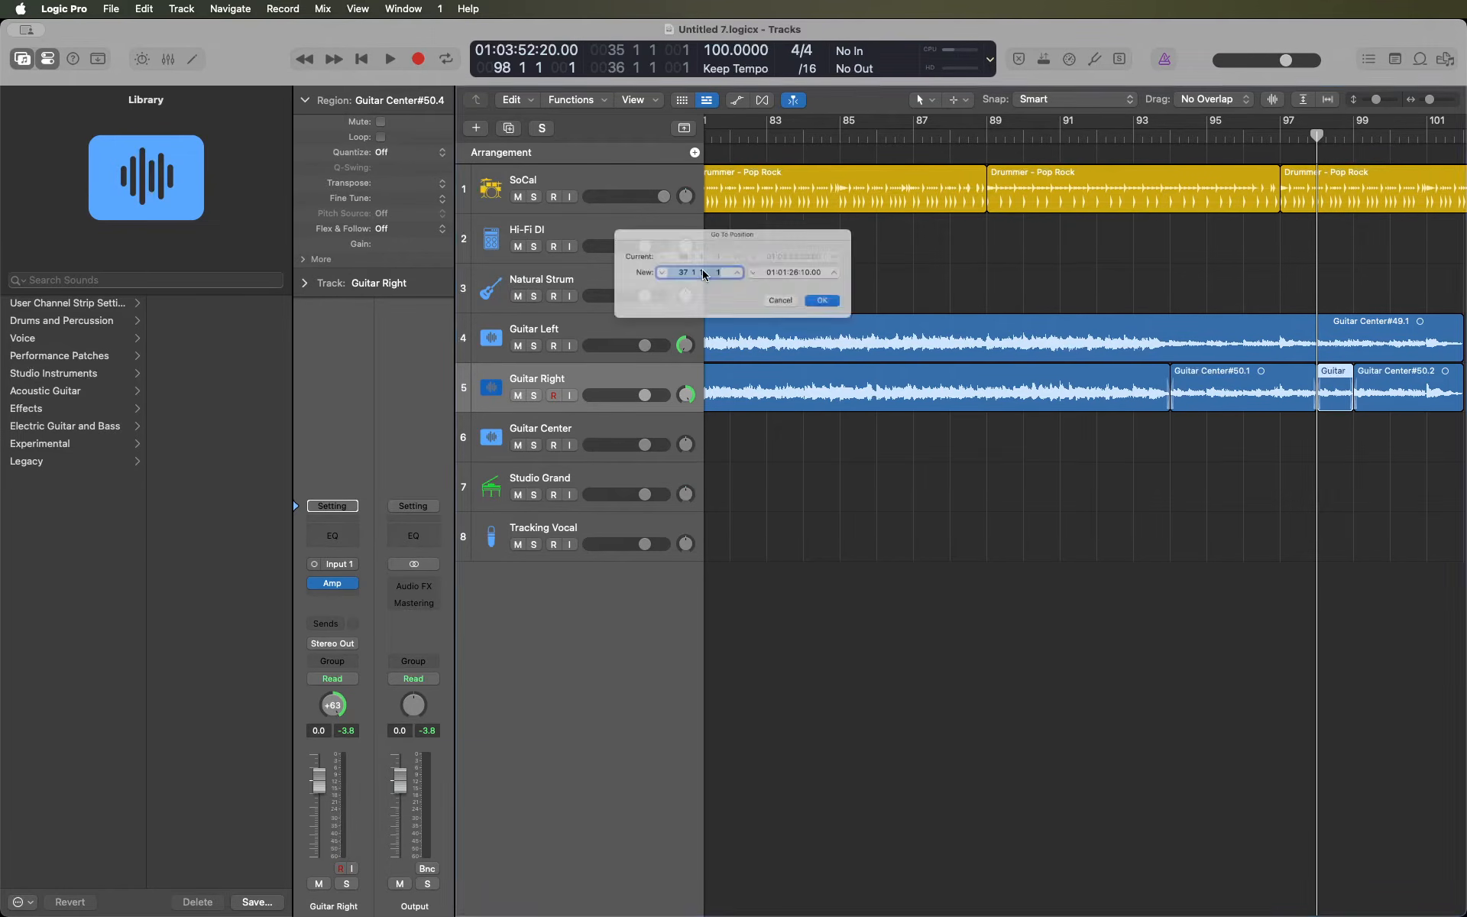
pyautogui.write('25')
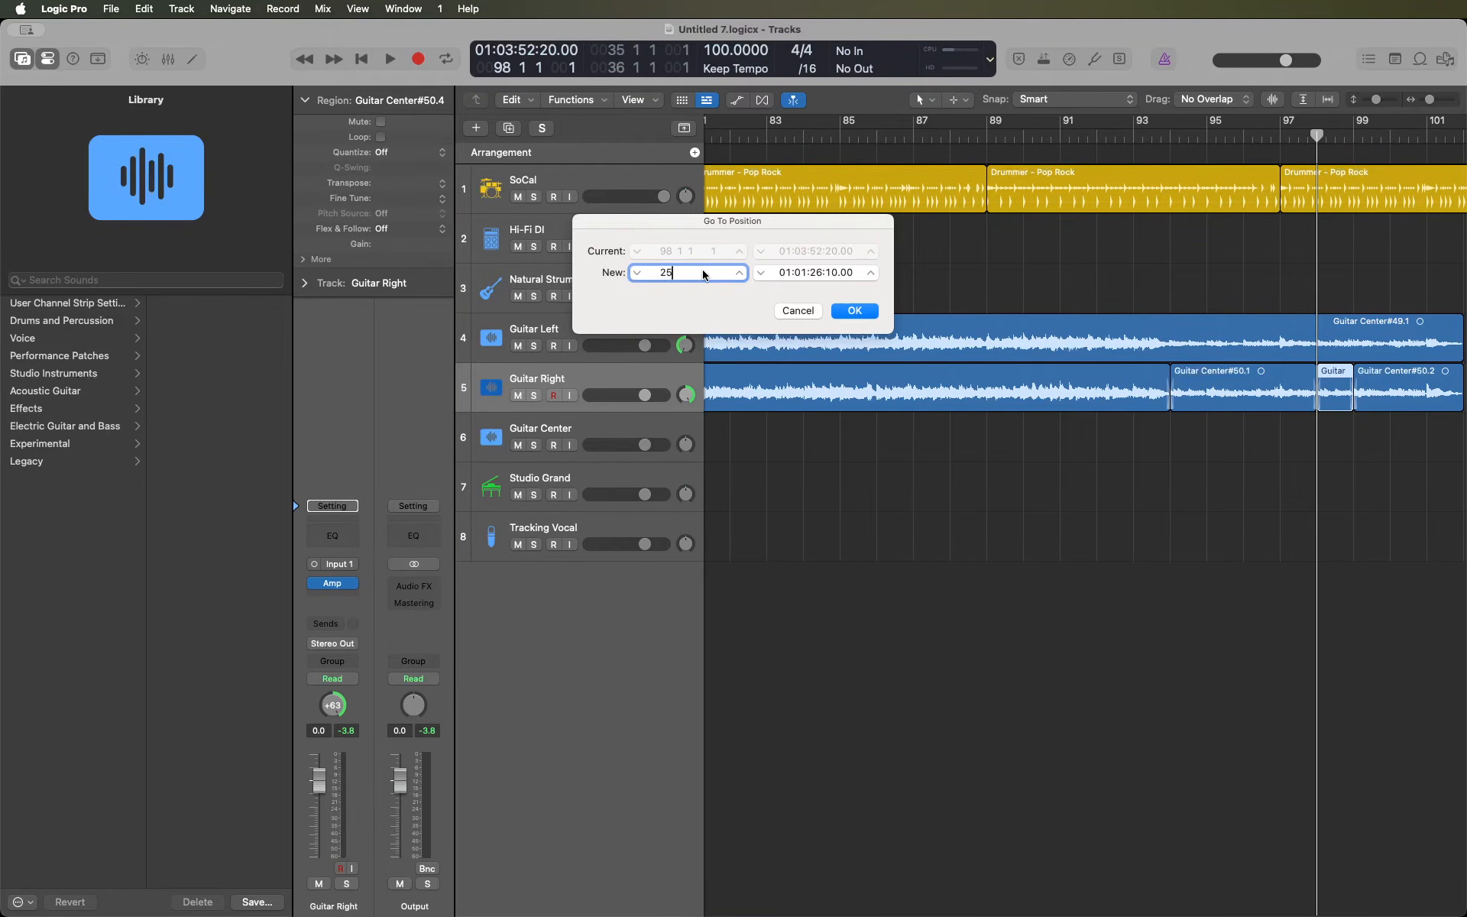
pyautogui.press('Return')
pyautogui.press('space')
pyautogui.press('space')
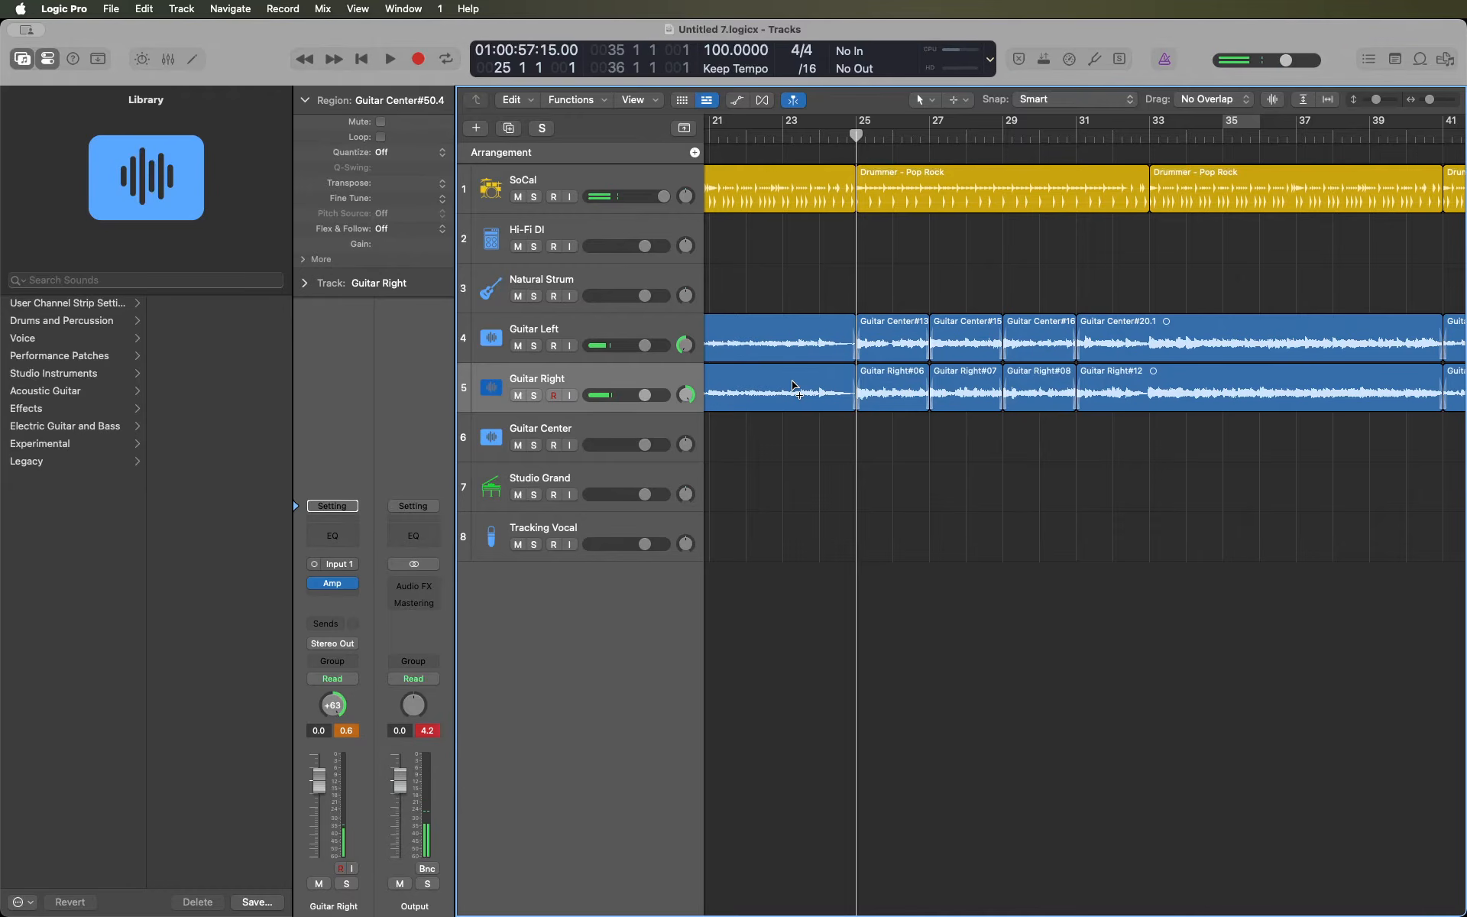
pyautogui.press('super+bracketleft')
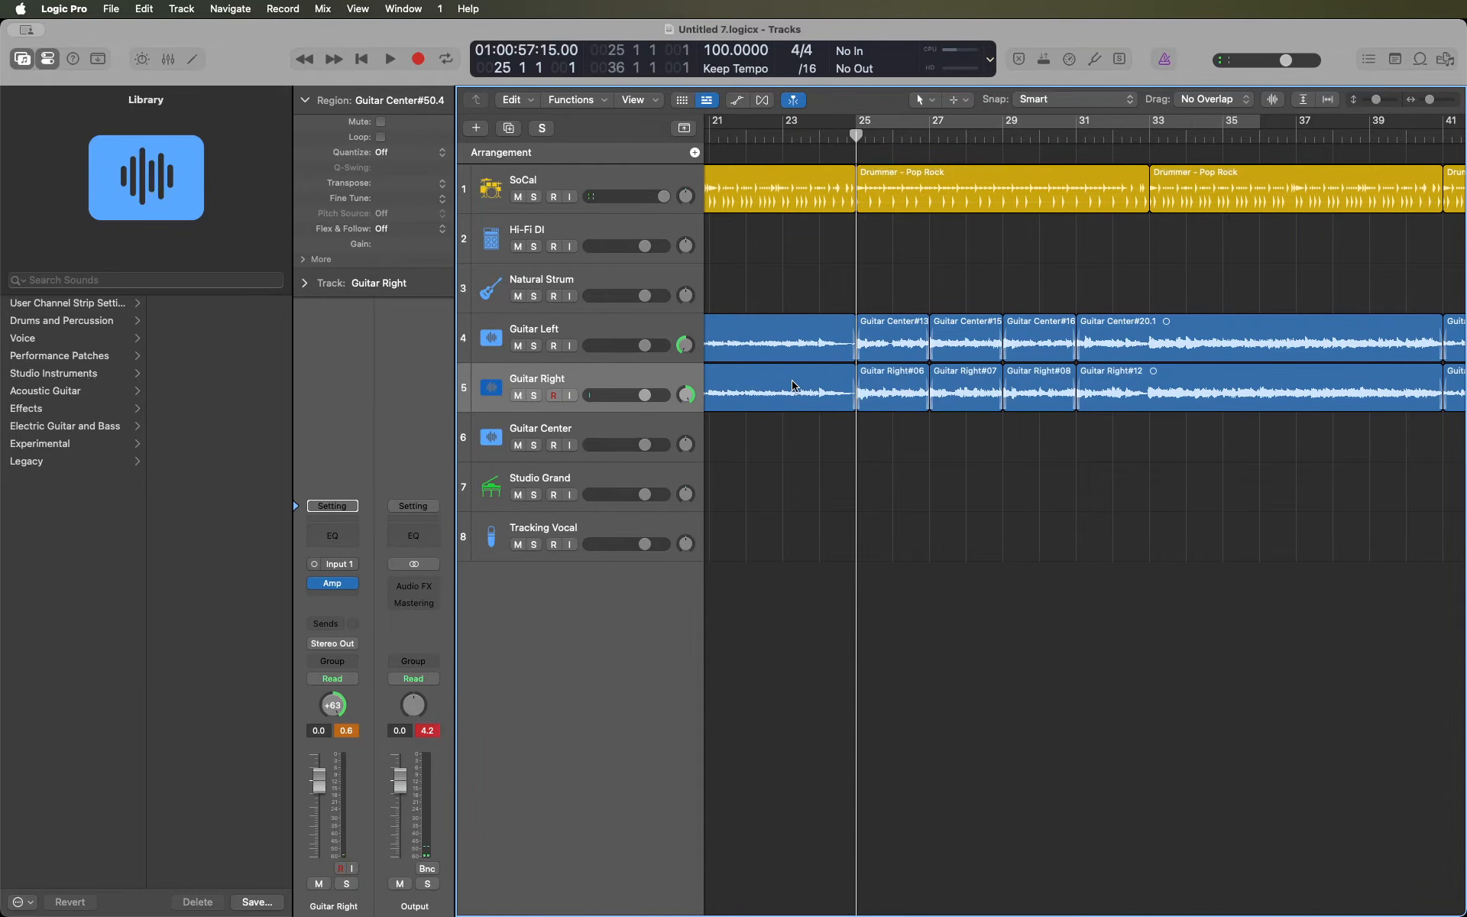
# - Move the playhead to bar 33, audition that point, and set the right locator there
pyautogui.press('.')
pyautogui.press('.')
pyautogui.press('.')
pyautogui.press('.')
pyautogui.press('.')
pyautogui.press('.')
pyautogui.press('.')
pyautogui.press('.')
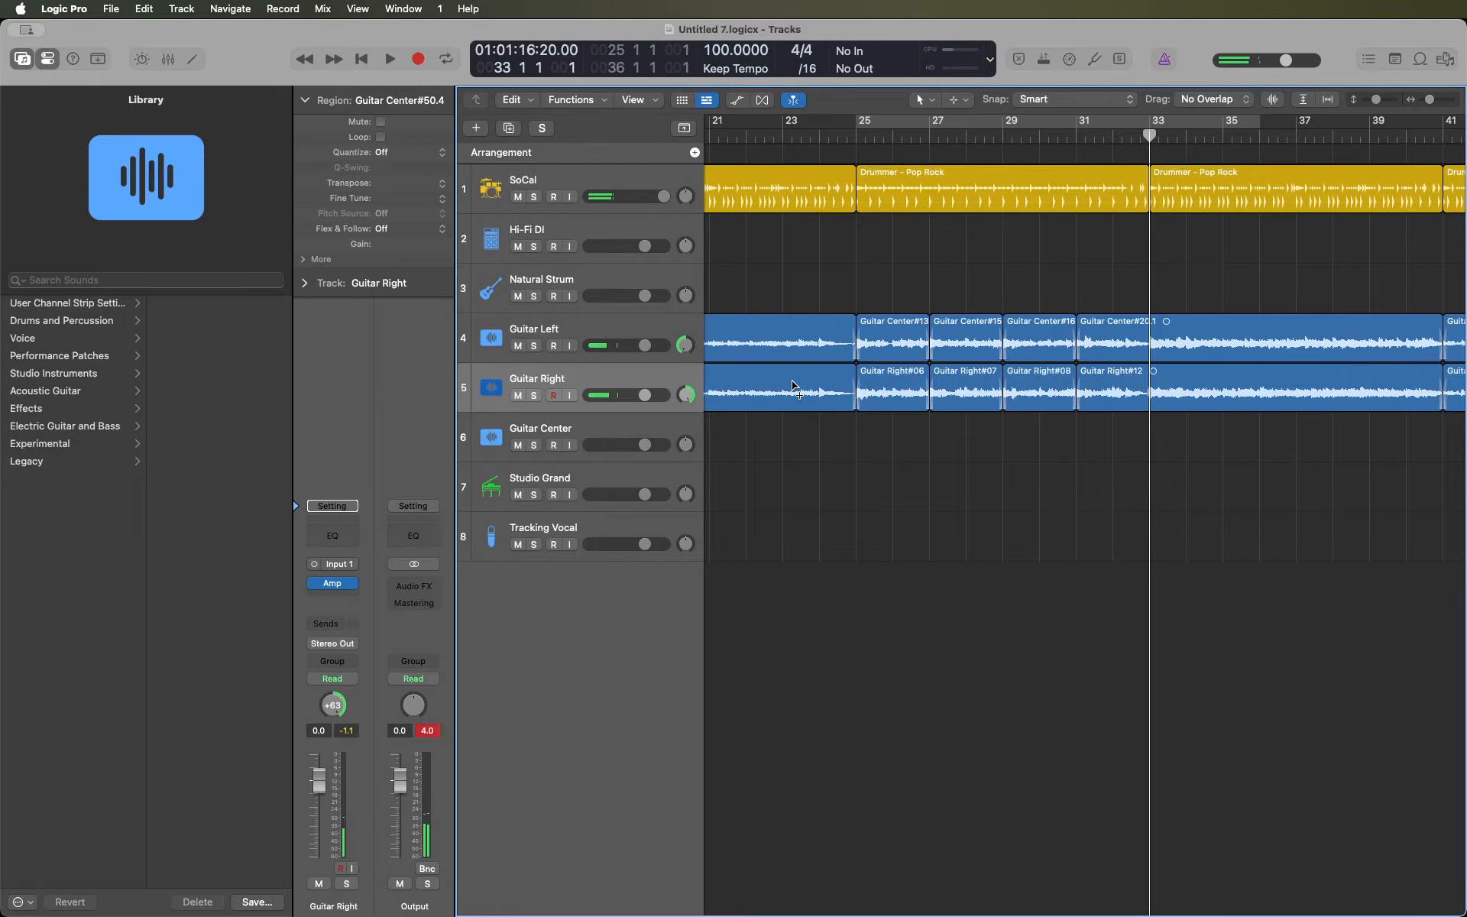
pyautogui.press('ctrl+super+bracketright')
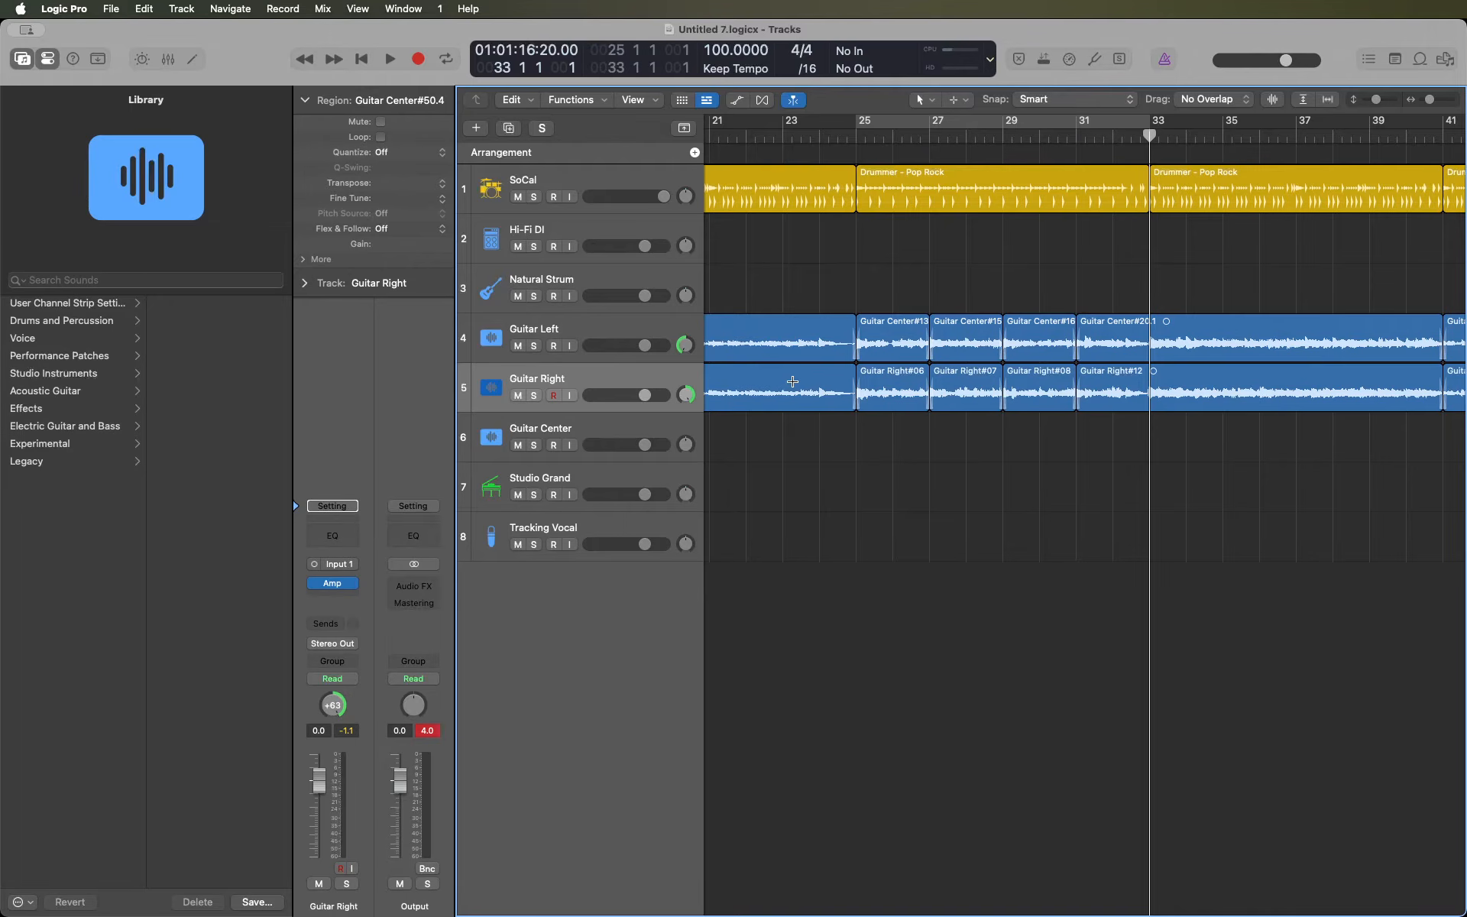
# - Copy the drummer and guitar section between bars 25 and 33 and paste it at bar 102
pyautogui.press('super+a')
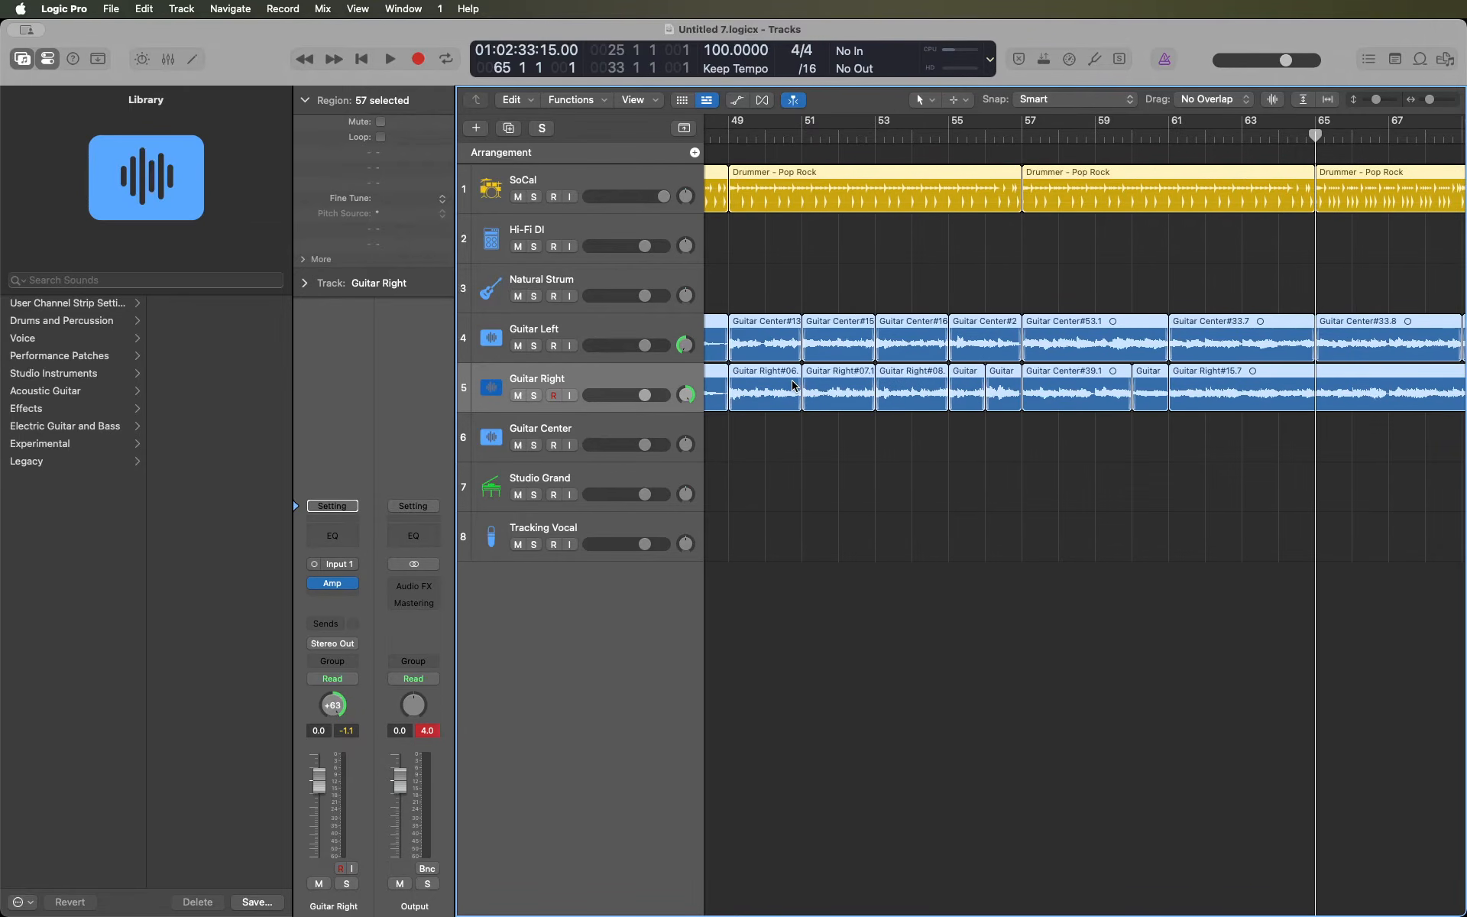
pyautogui.press('/')
pyautogui.write('1')
pyautogui.press('Return')
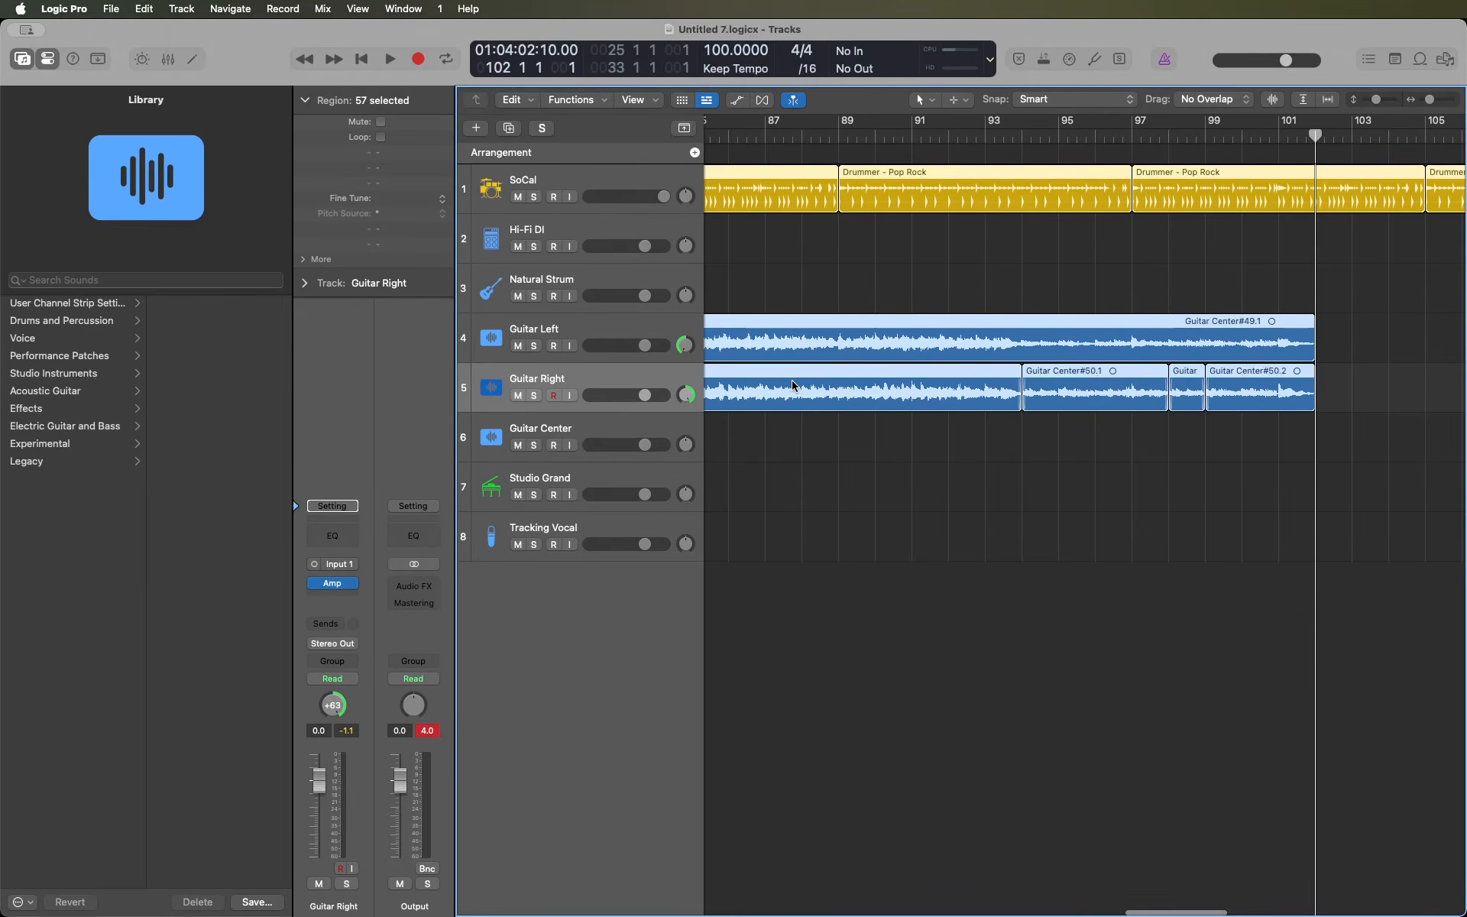
pyautogui.press('space')
pyautogui.press('space')
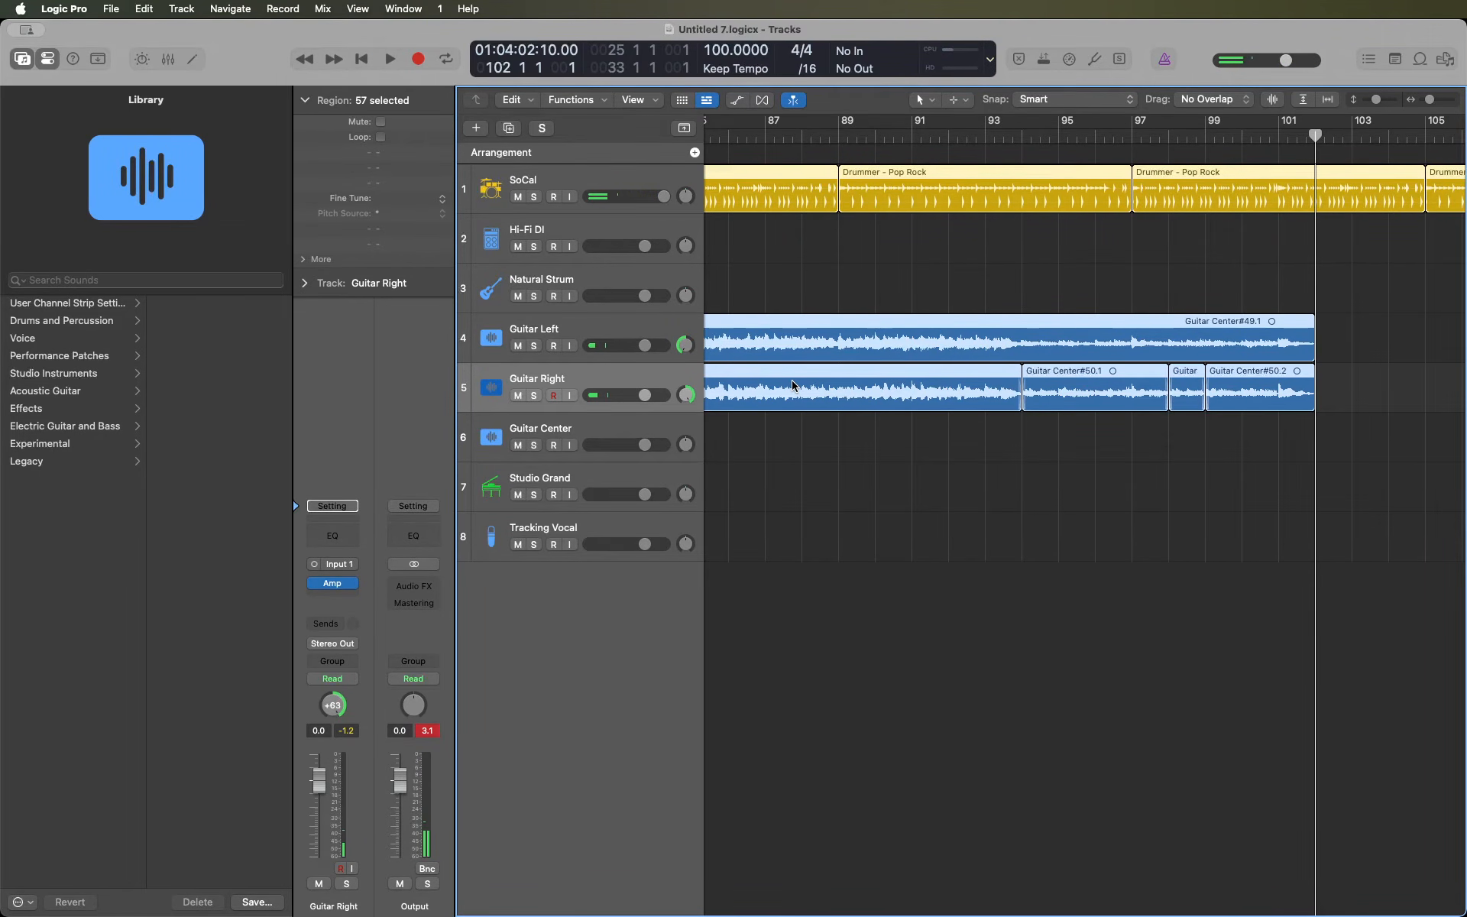
pyautogui.press('super+v')
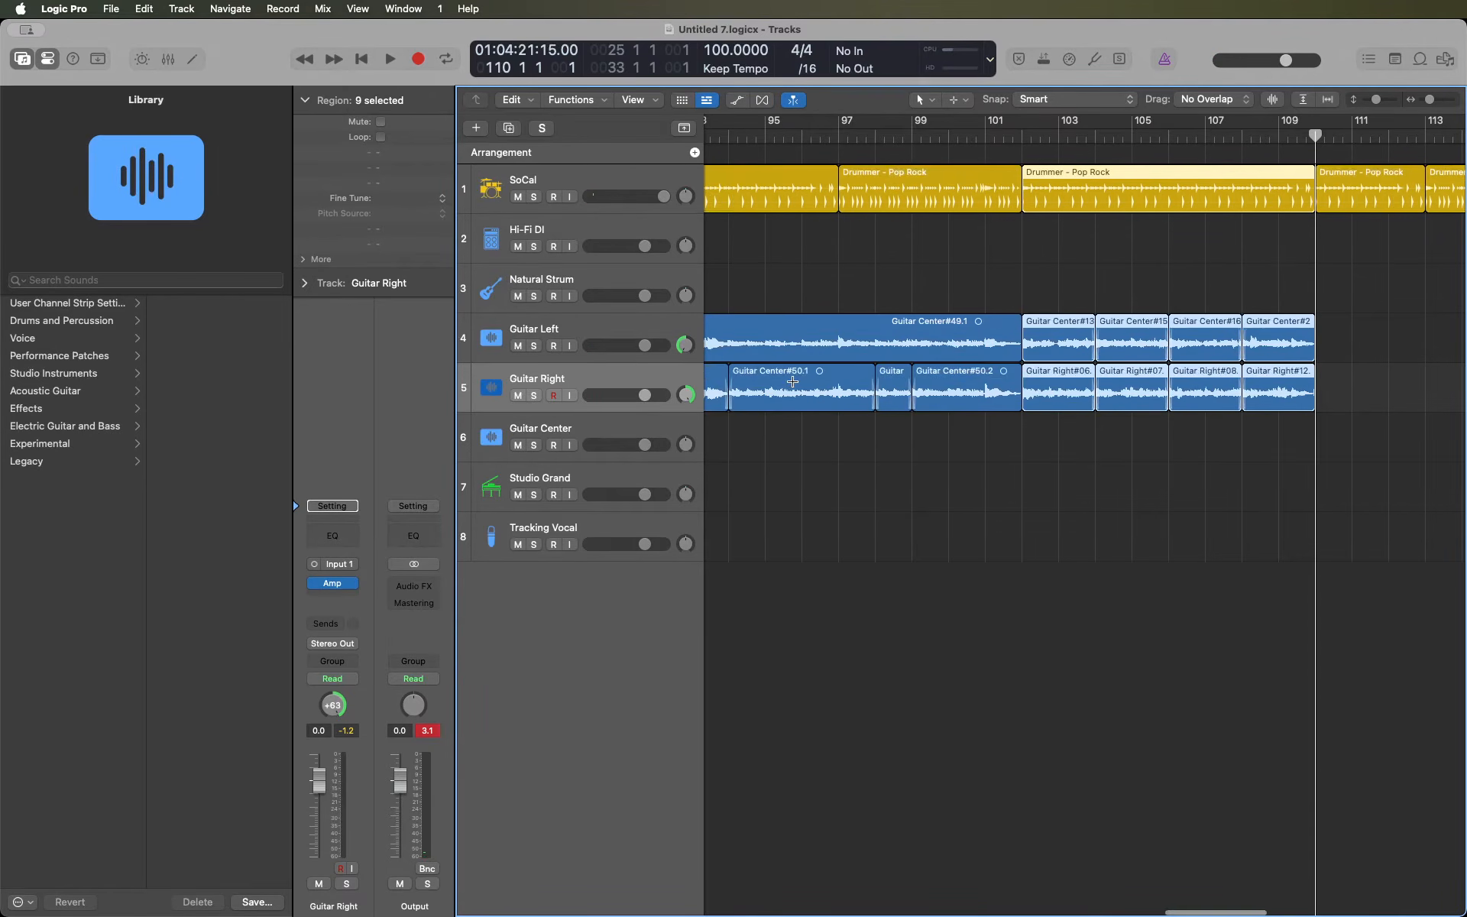
# - Play back the section pasted at bar 102, including the transition into it from bar 101
pyautogui.hotkey('shift', 'space')
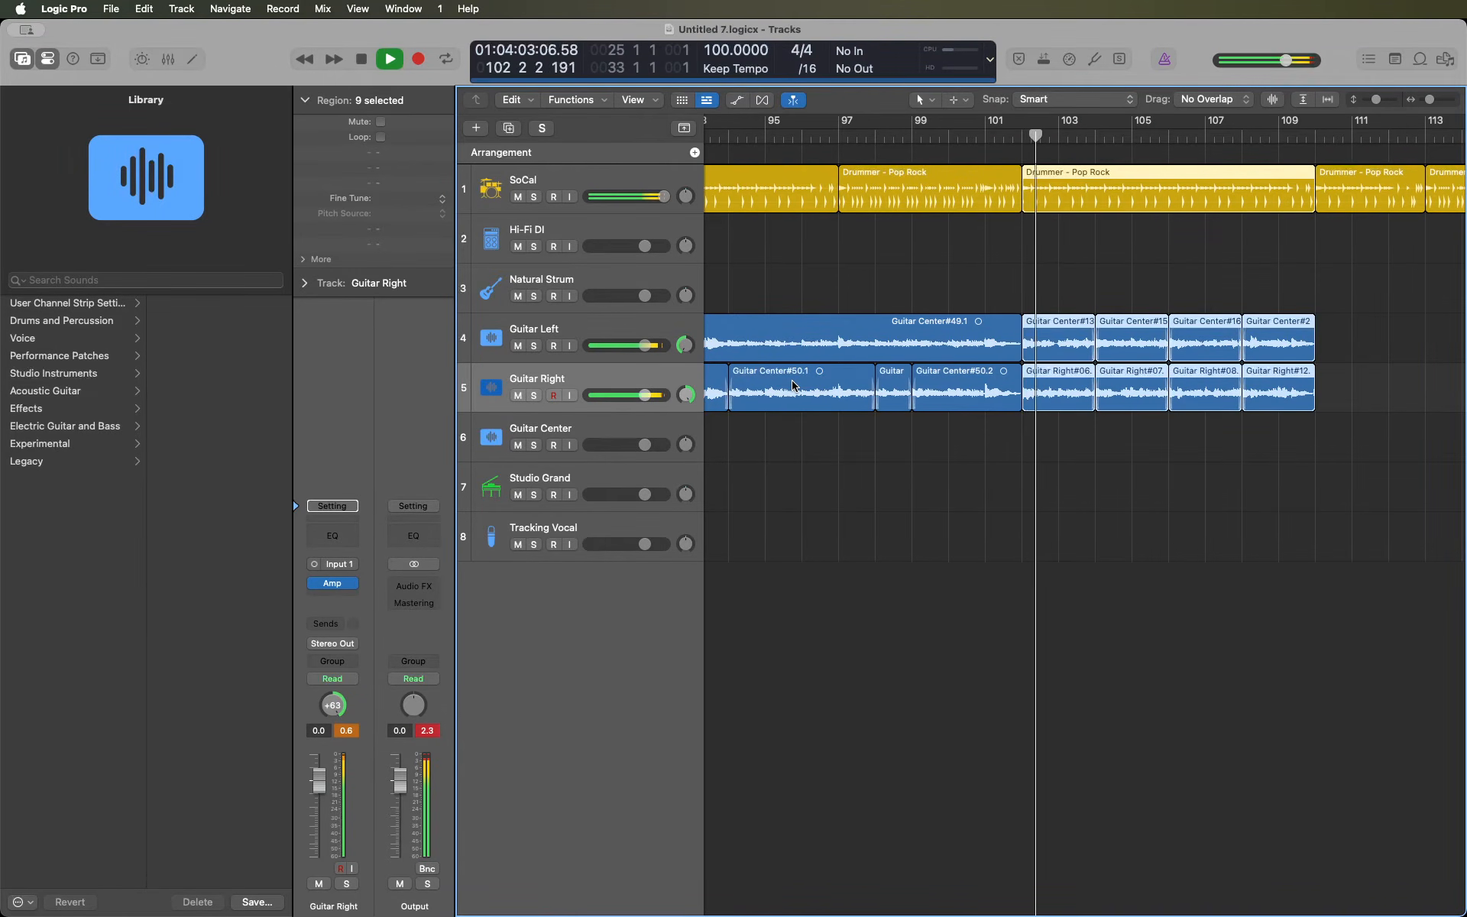
pyautogui.press('space')
pyautogui.press(',')
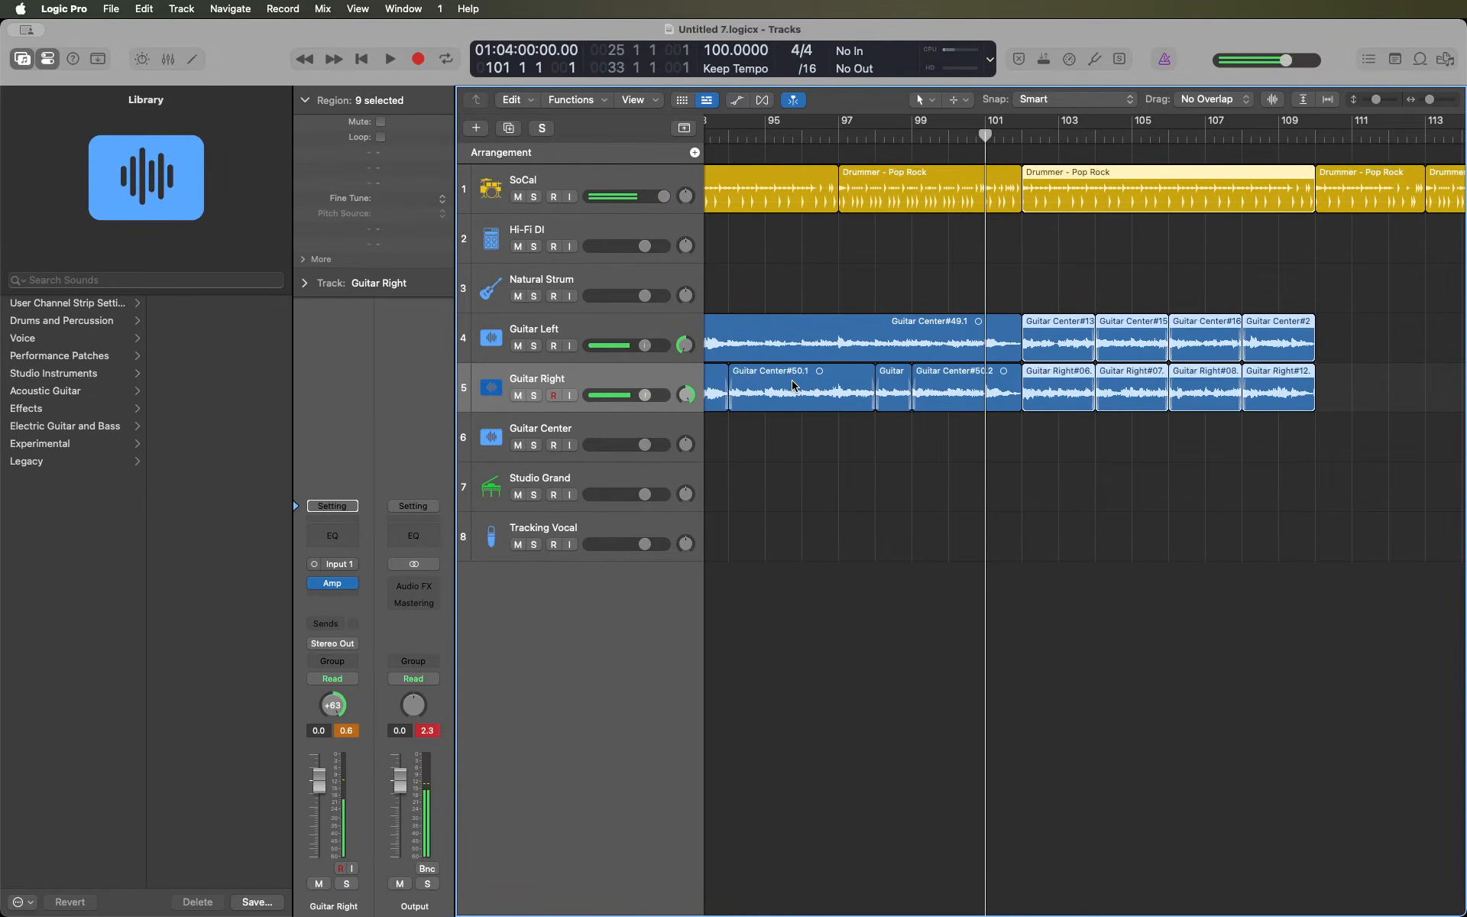
pyautogui.press('space')
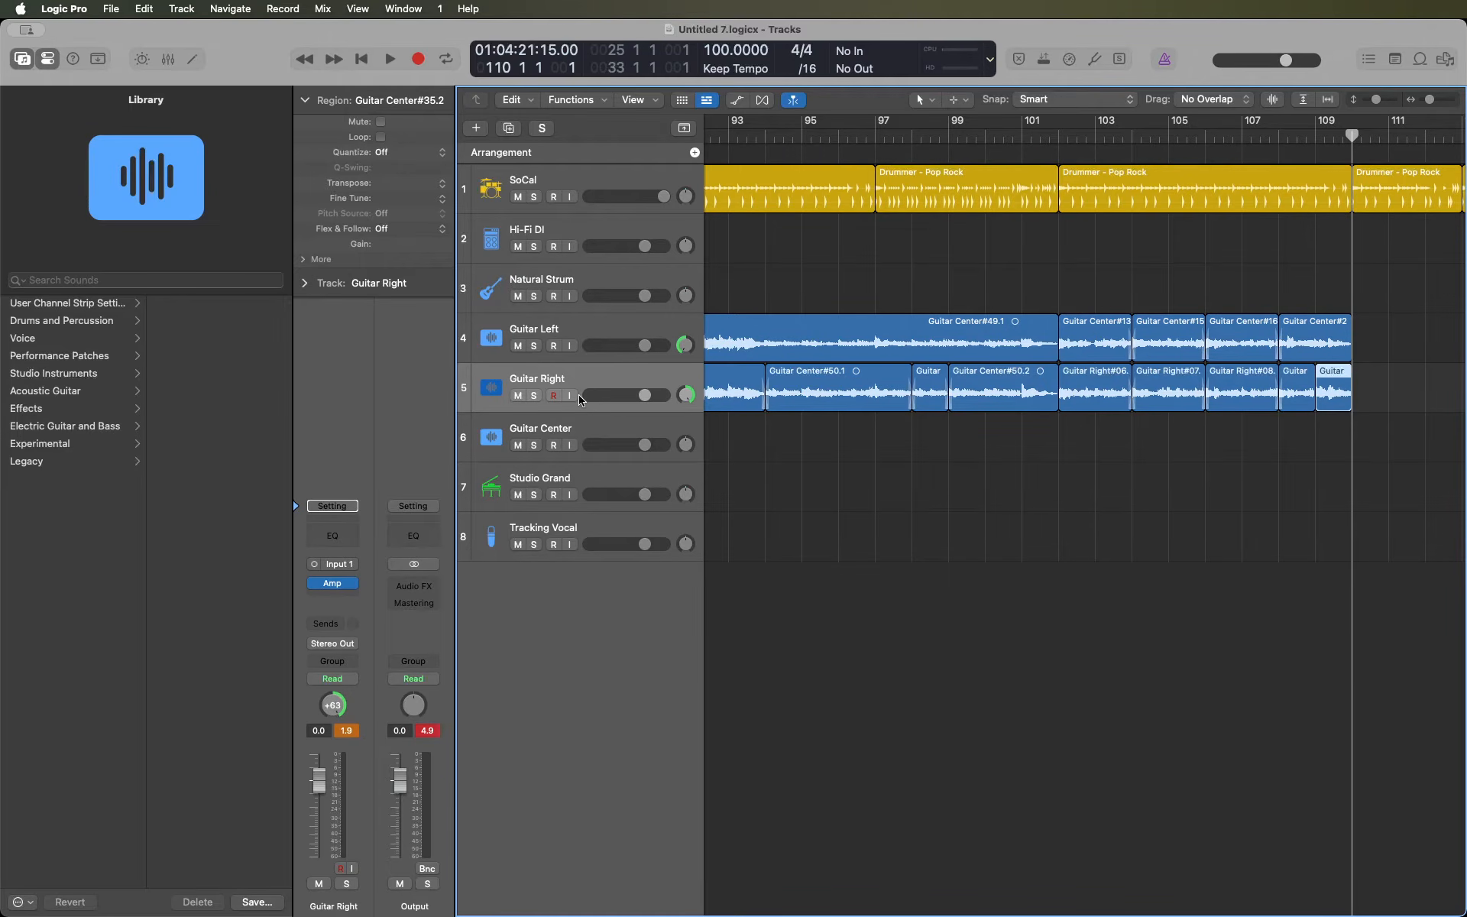
# - Set the left locator at bar 102 and the right locator at bar 110, and repeat the section between them
pyautogui.hotkey('shift', ',')
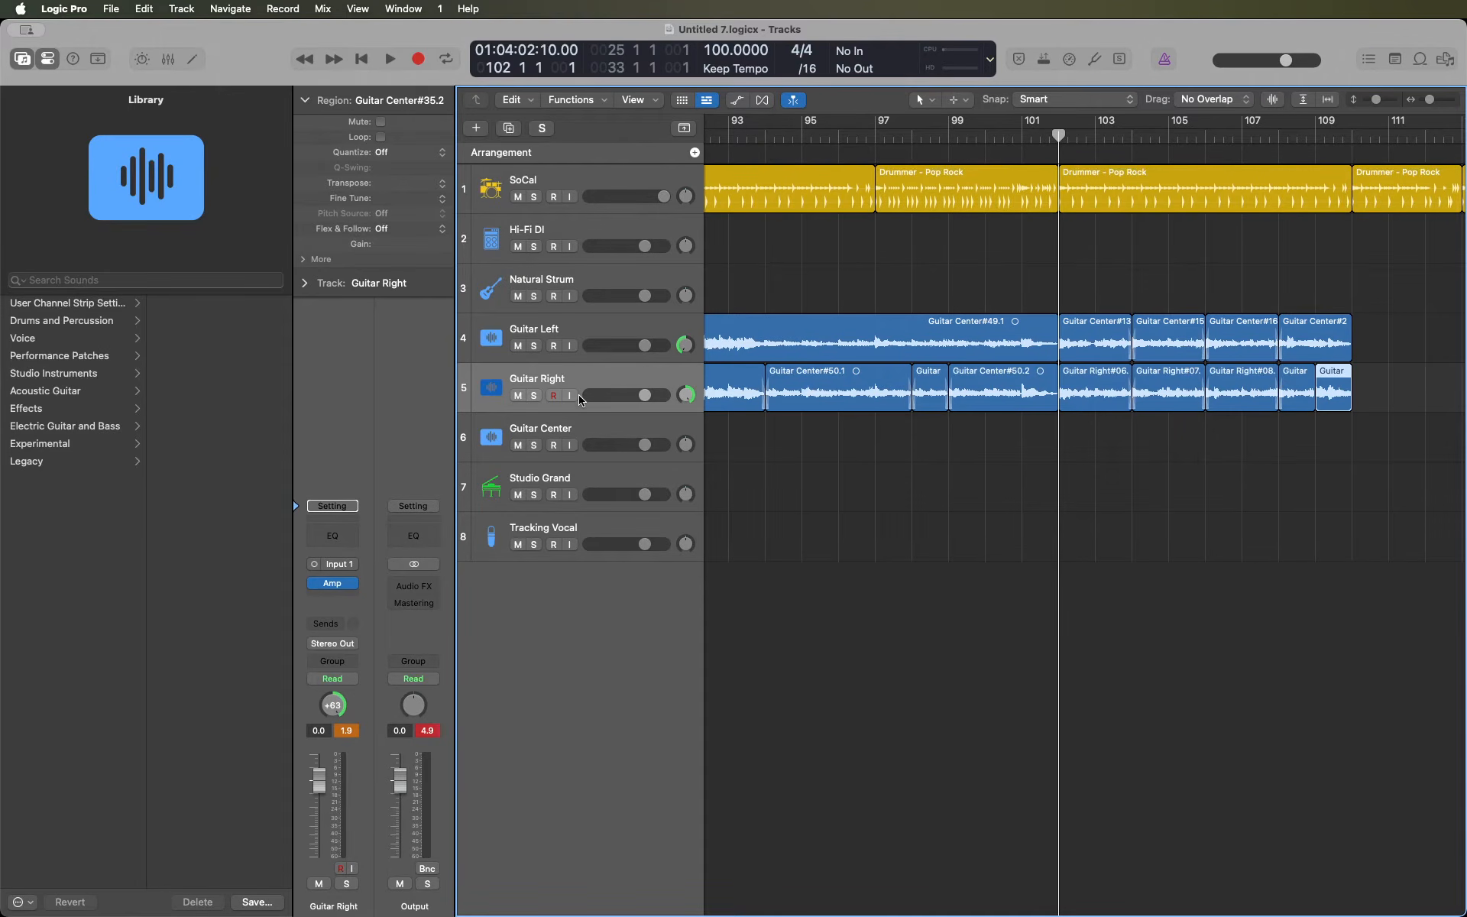
pyautogui.press('space')
pyautogui.press('space')
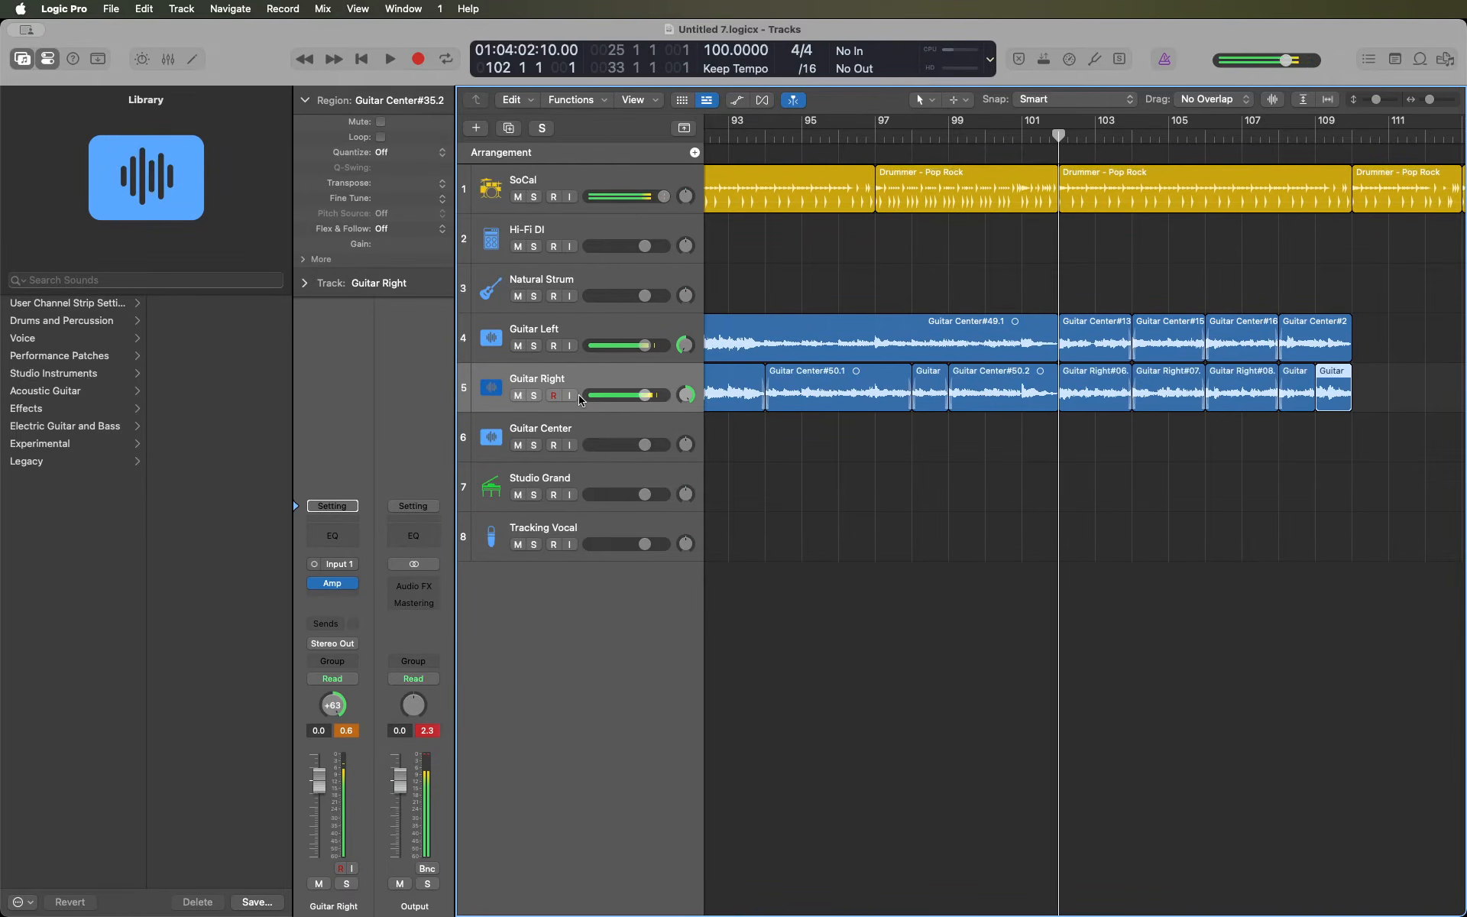
pyautogui.press('c')
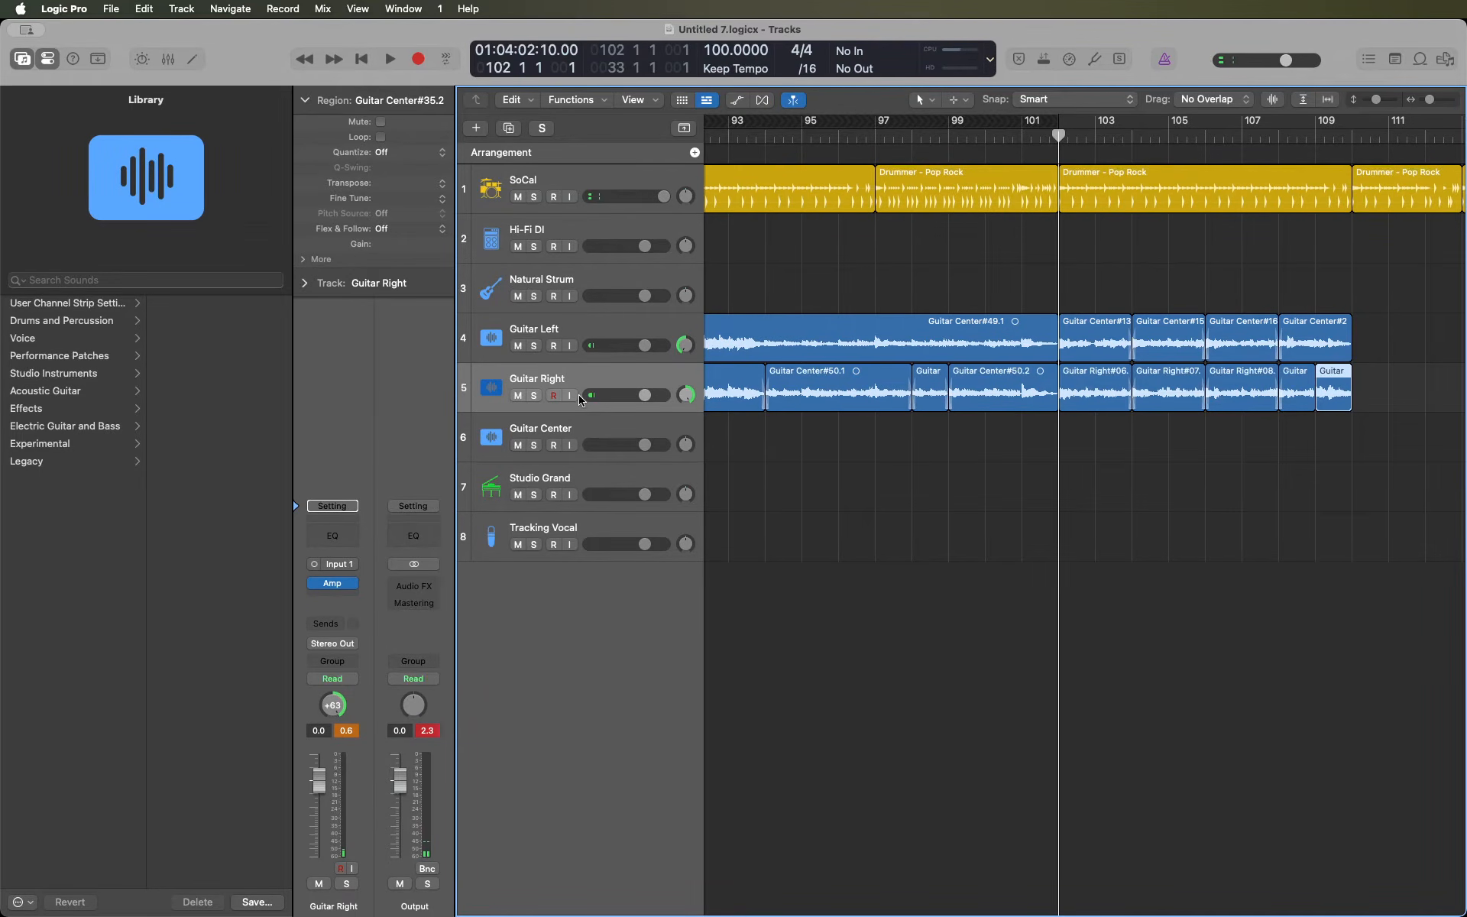
pyautogui.hotkey('shift', '.')
pyautogui.press('space')
pyautogui.press('space')
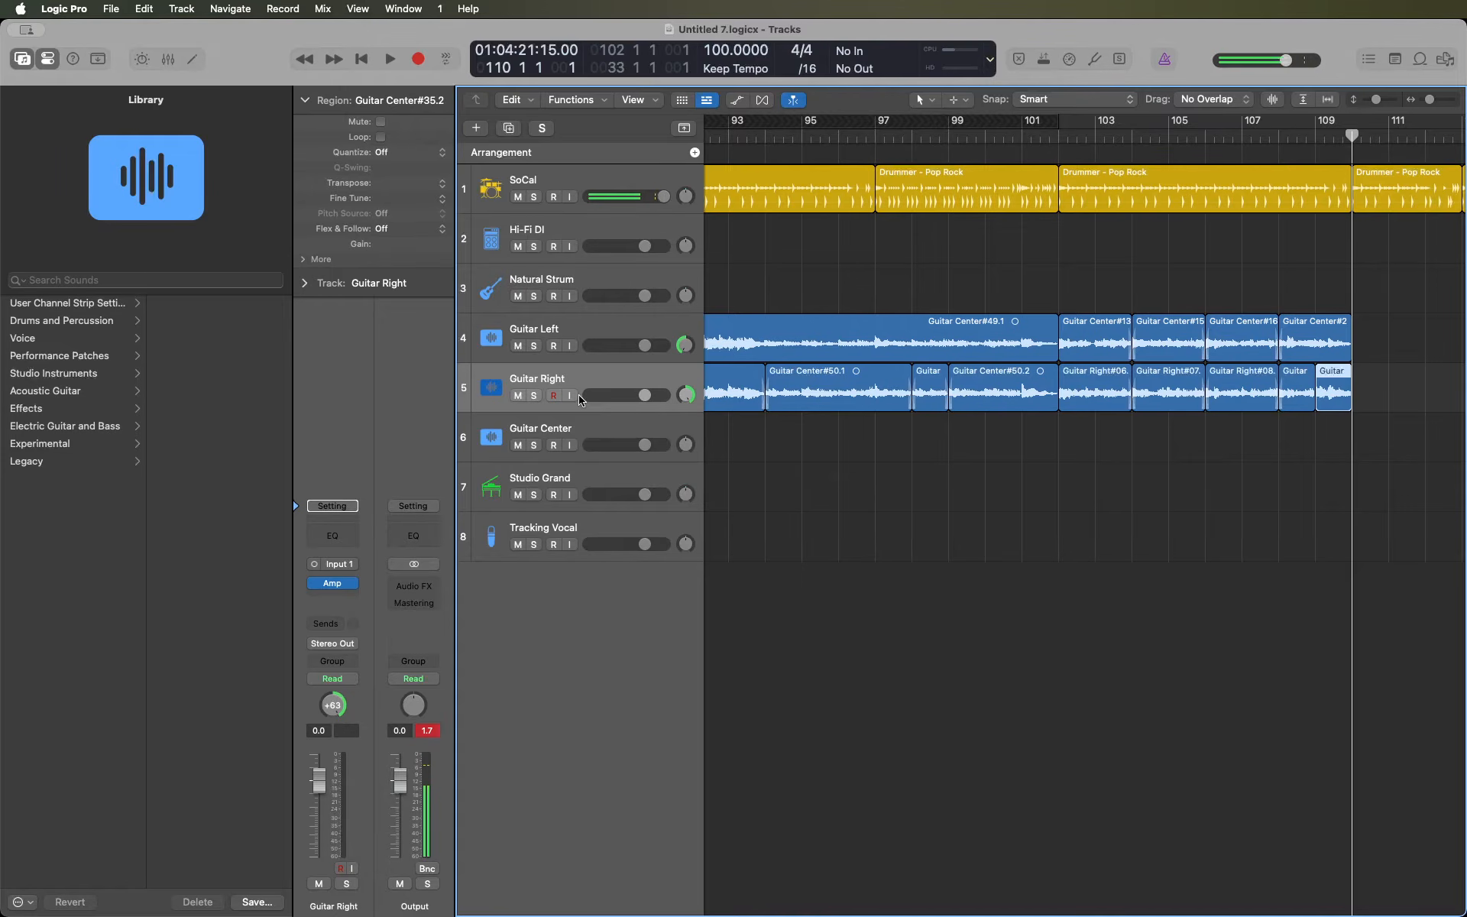
pyautogui.press('ctrl+super+bracketright')
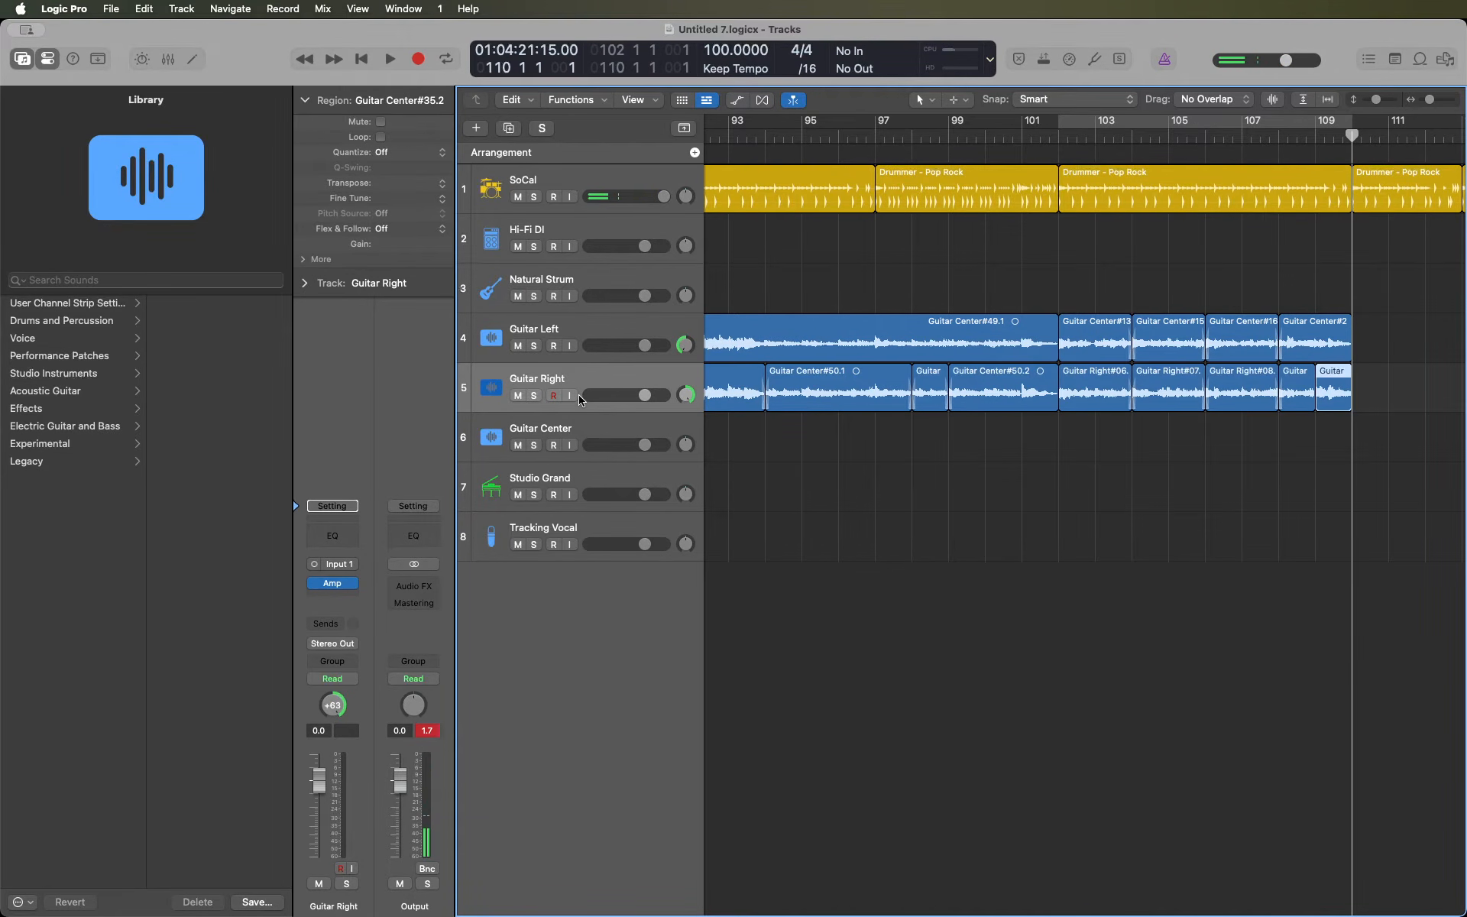
pyautogui.press('ctrl+super+r')
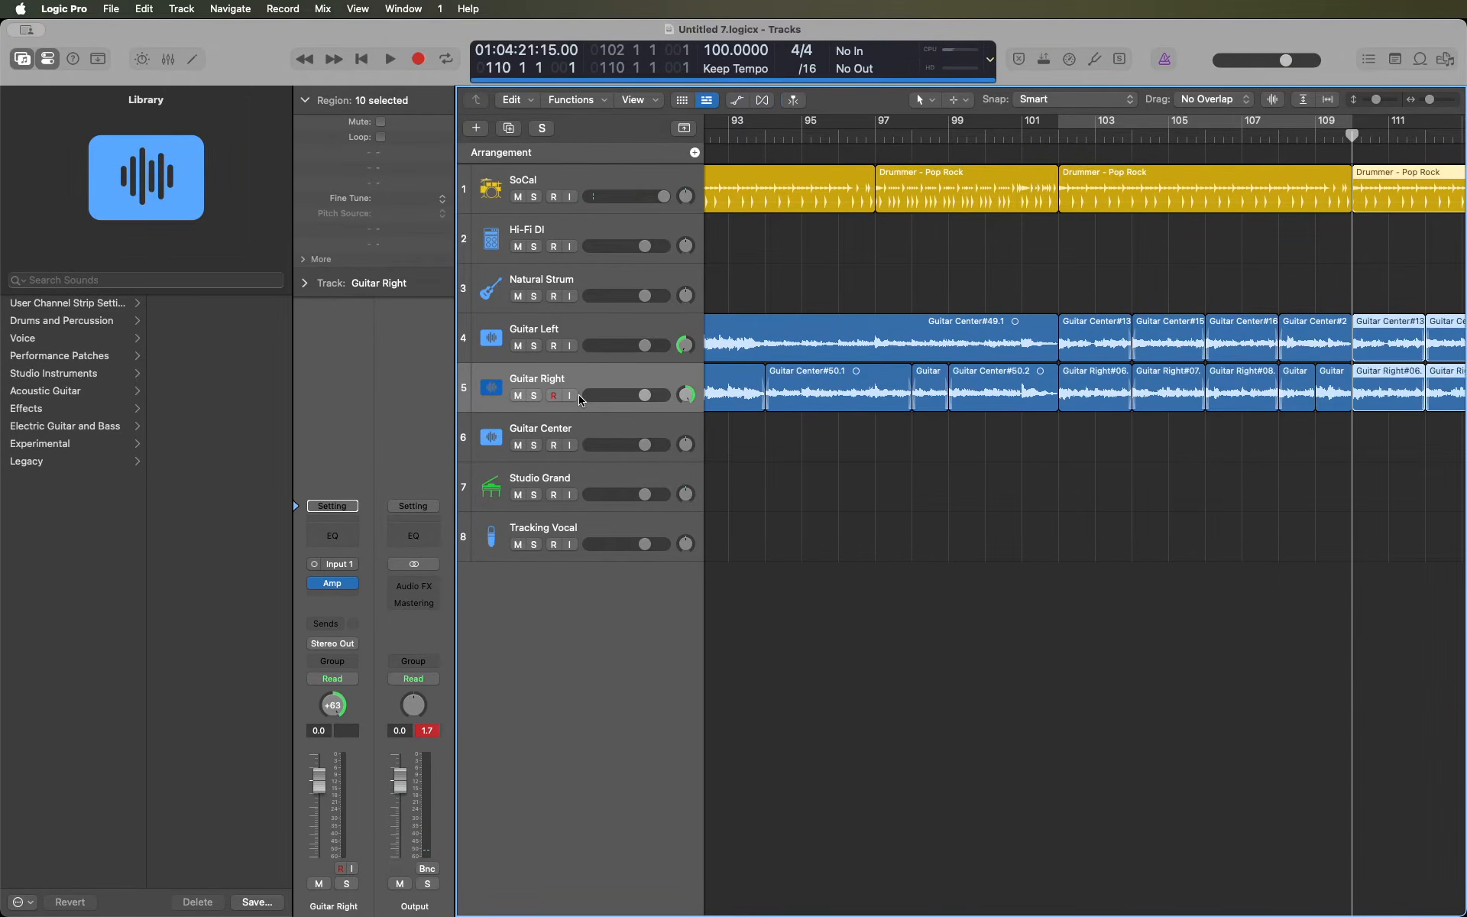
# - Audition the repeated section at bar 110, and replay it starting several bars earlier to check the transition
pyautogui.press('space')
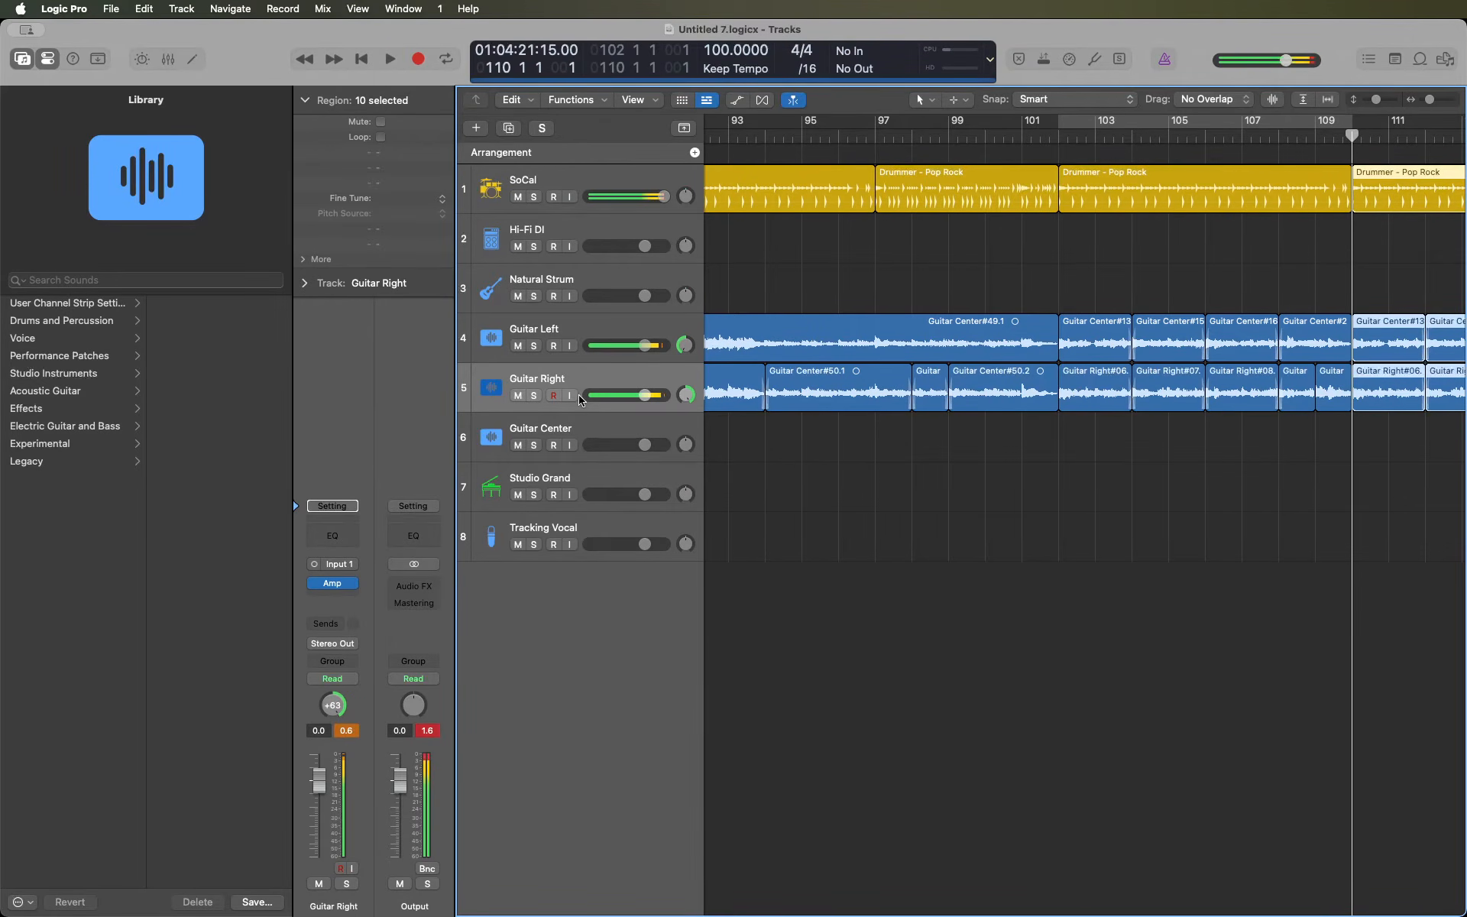
pyautogui.press('space')
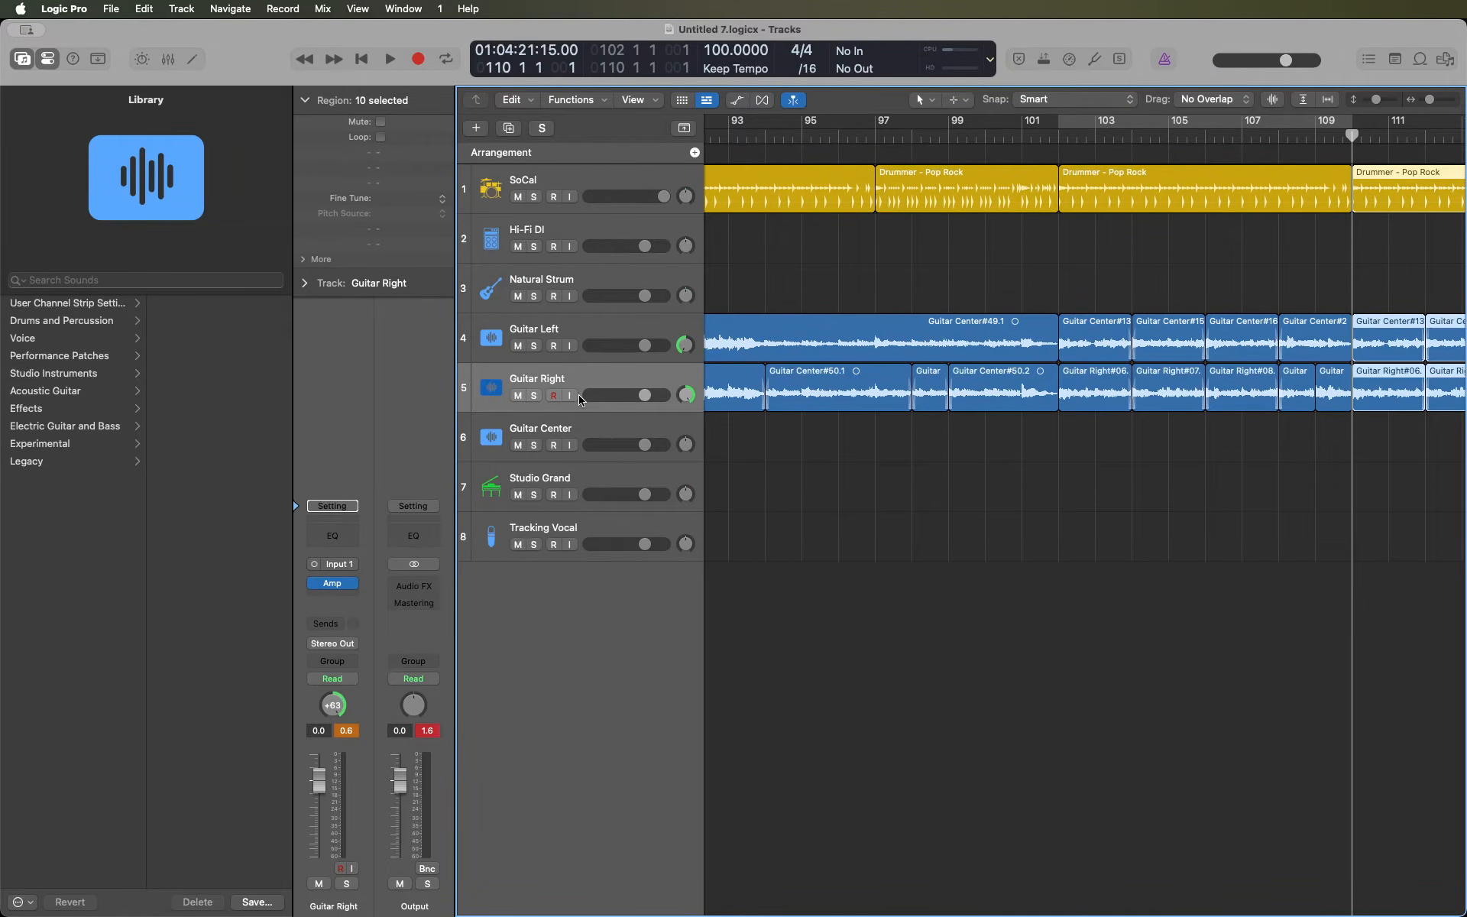
pyautogui.press(',')
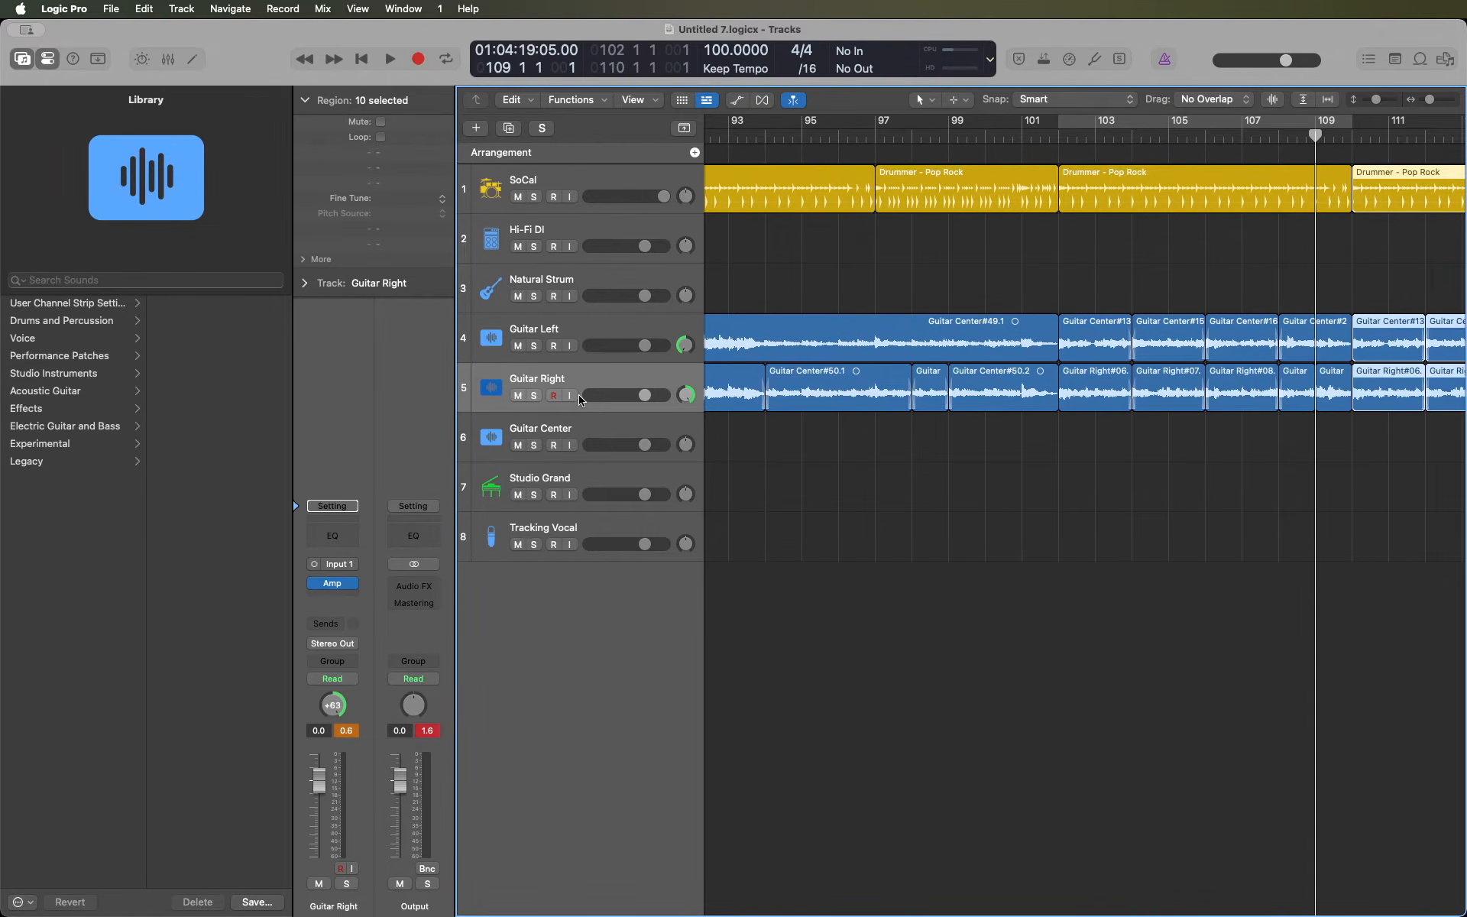
pyautogui.press(',')
pyautogui.press(',')
pyautogui.press(',')
pyautogui.press(',')
pyautogui.press(',')
pyautogui.press(',')
pyautogui.press(',')
pyautogui.press(',')
pyautogui.press('space')
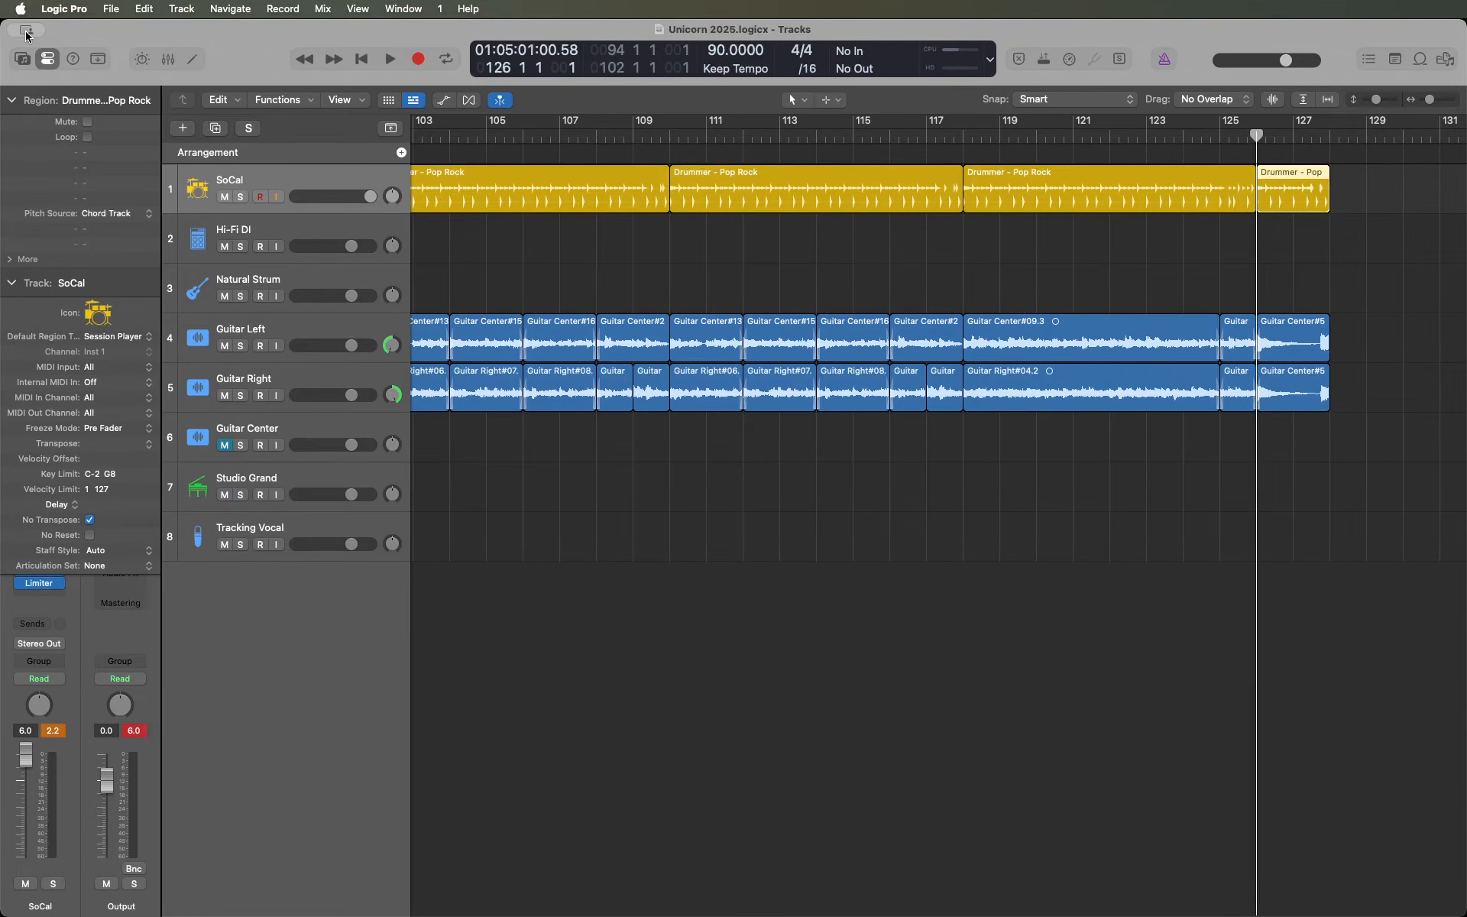
# - Add a software instrument track below the SoCal drummer track and show the sound Library for it
pyautogui.press('super+a')
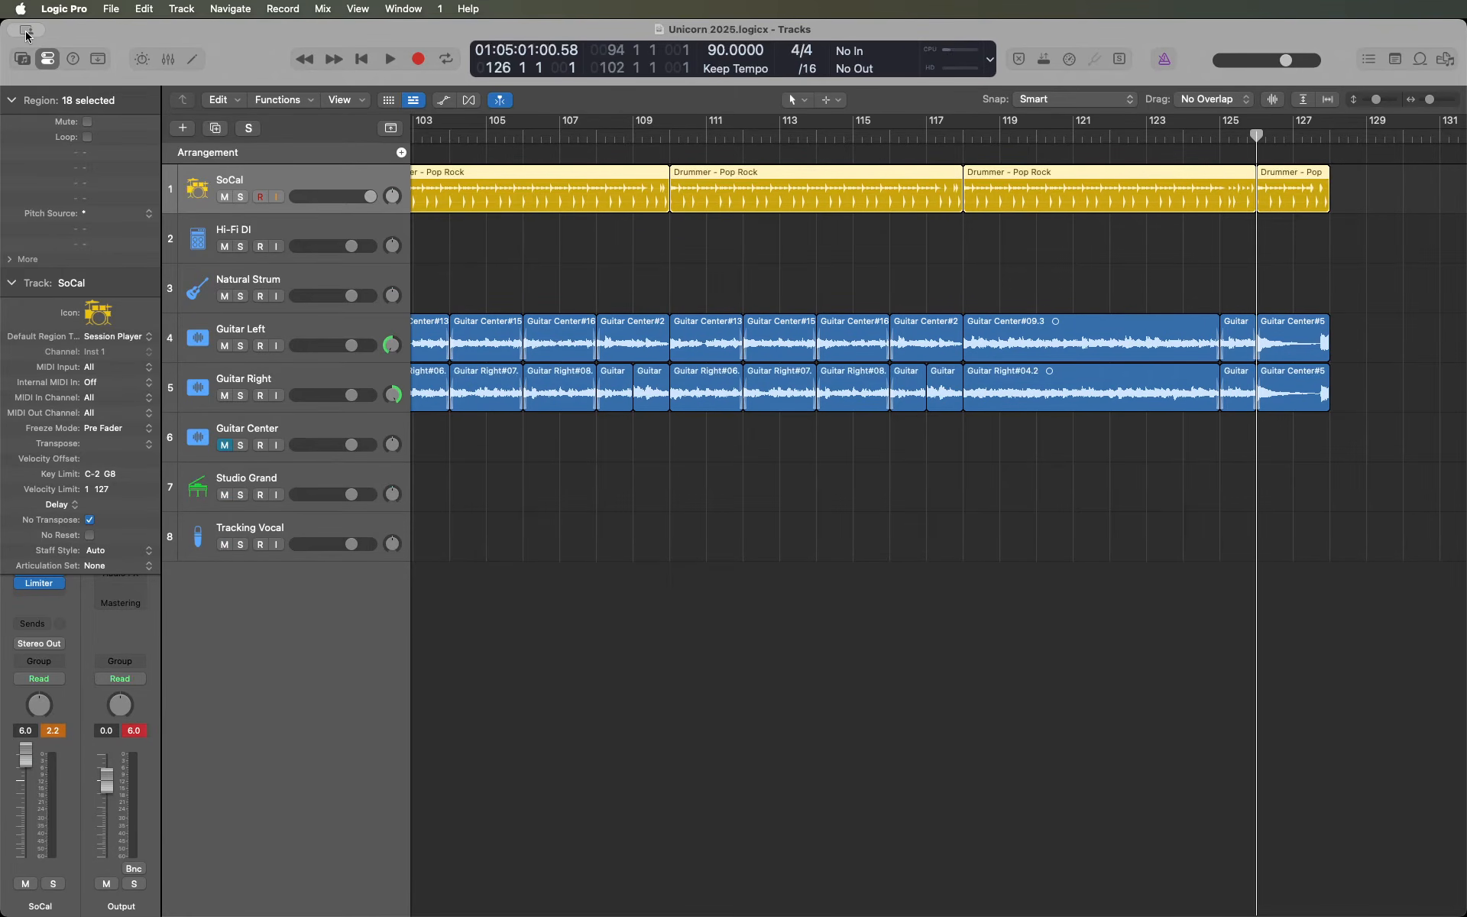
pyautogui.press('alt+super+s')
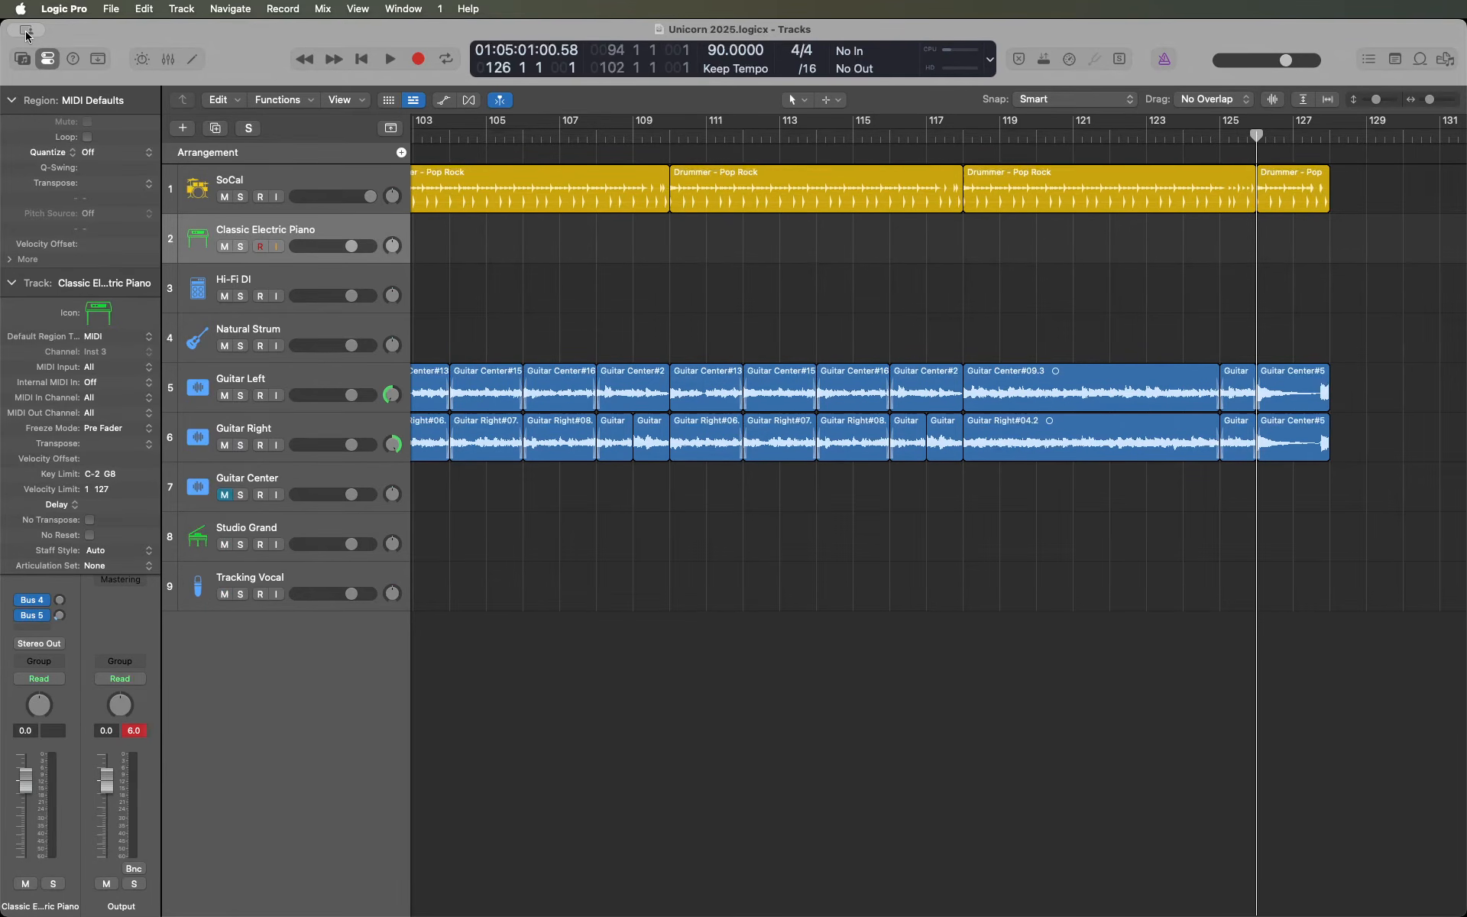
pyautogui.click(22, 58)
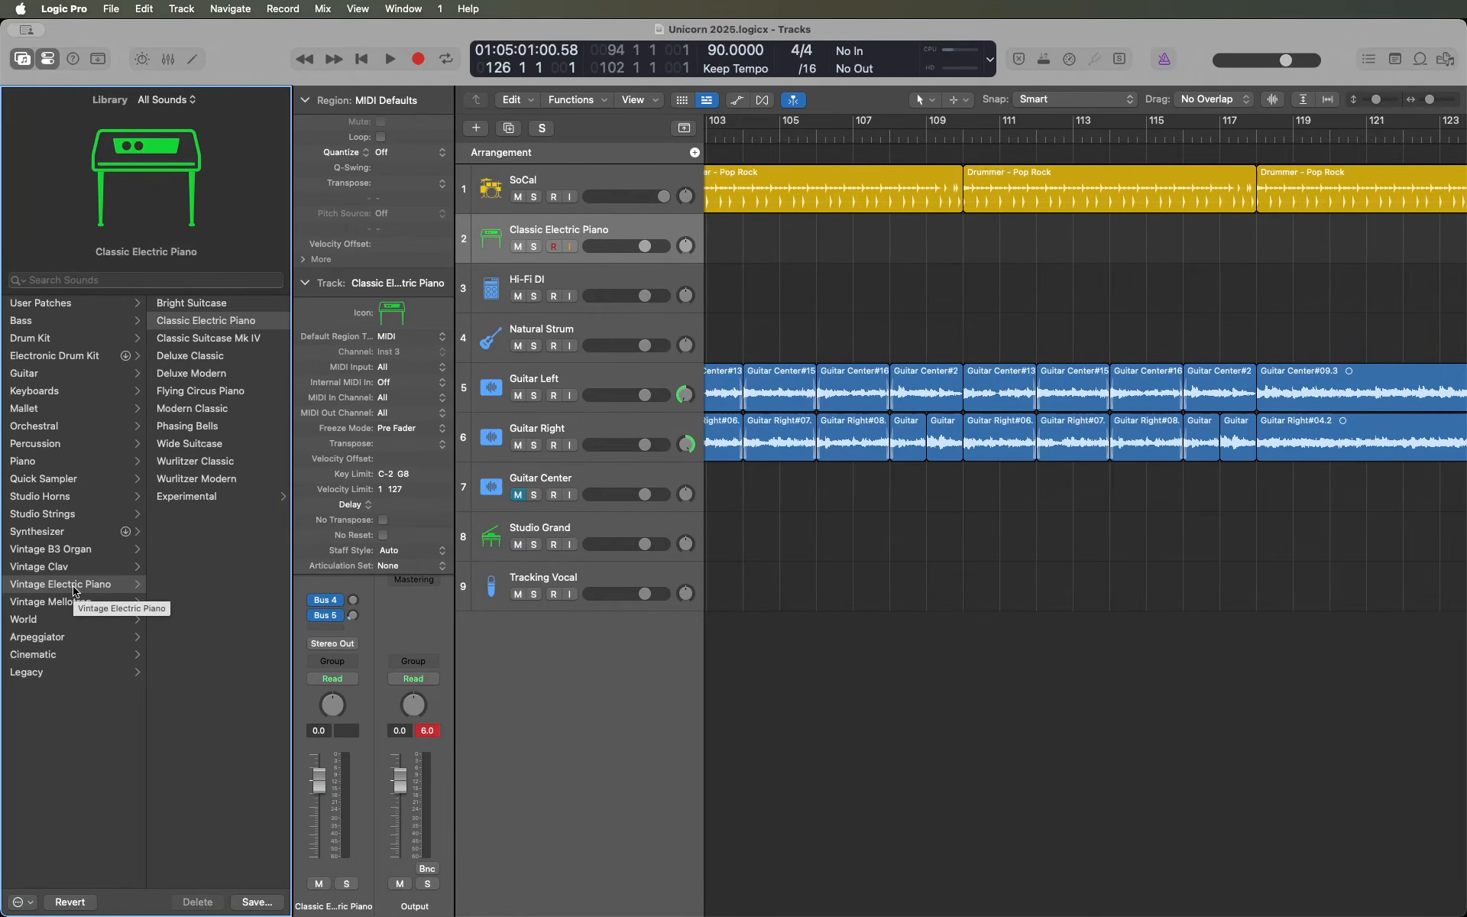
# - Try the Club Ambience Upright bass patch on the new instrument track, and load Coffee Shop Monstera instead
pyautogui.click(74, 320)
pyautogui.click(74, 337)
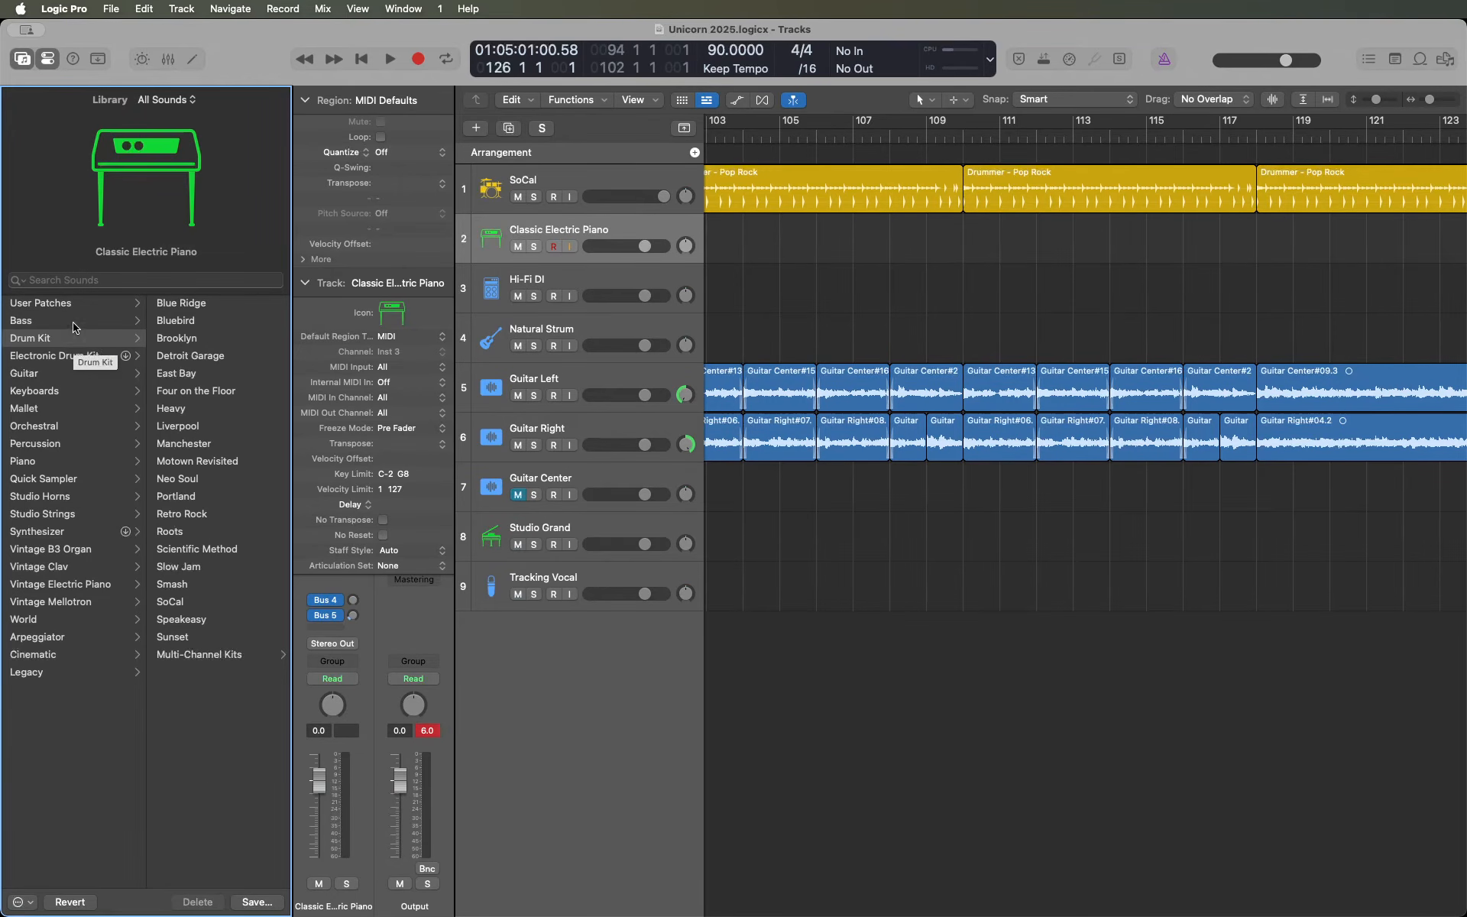
pyautogui.click(74, 322)
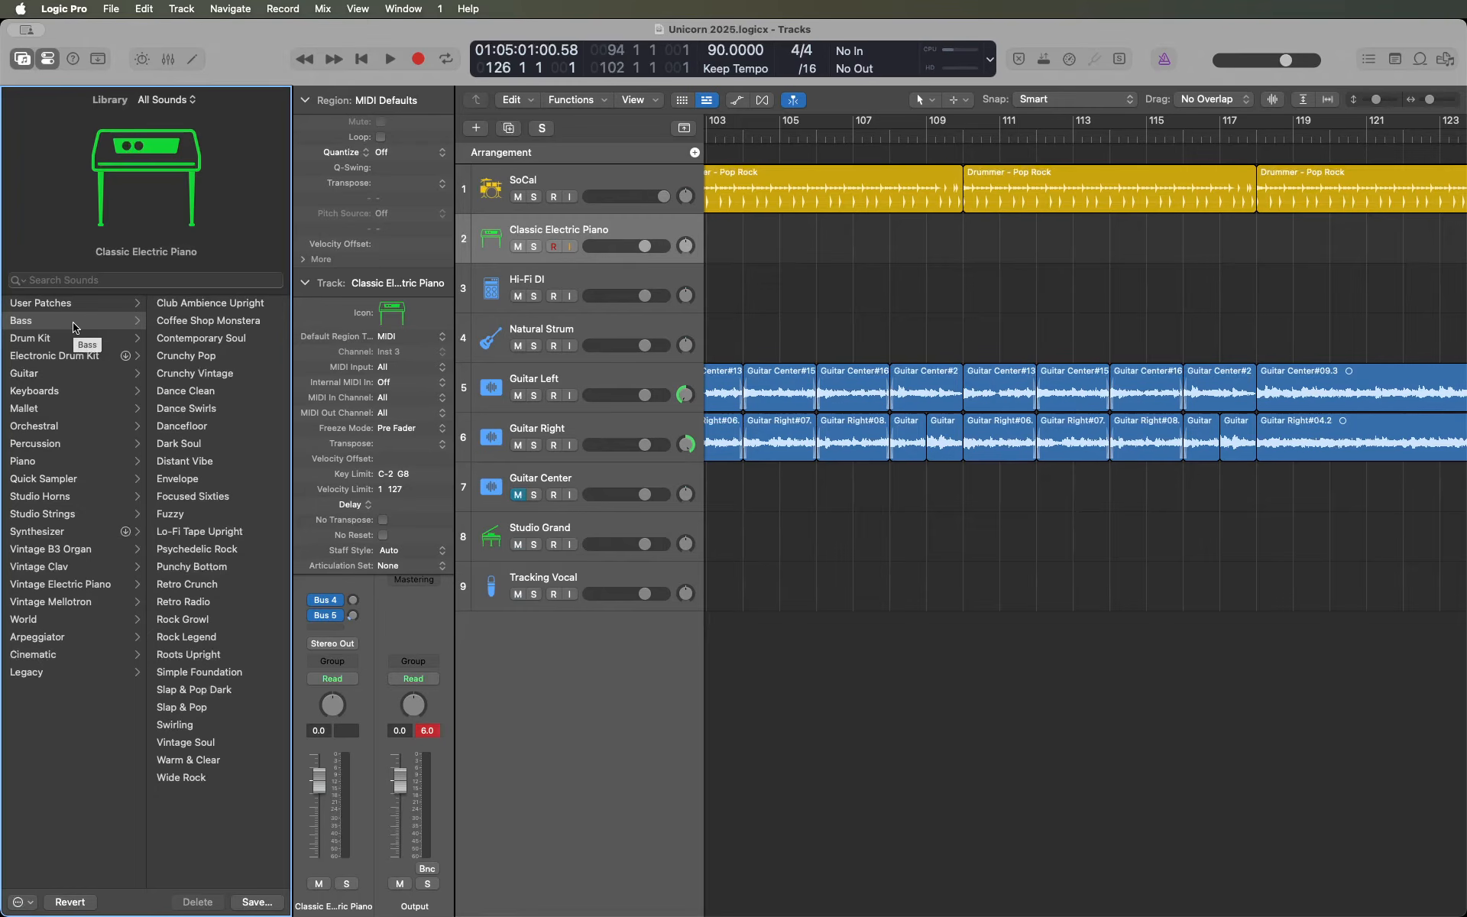
pyautogui.click(219, 309)
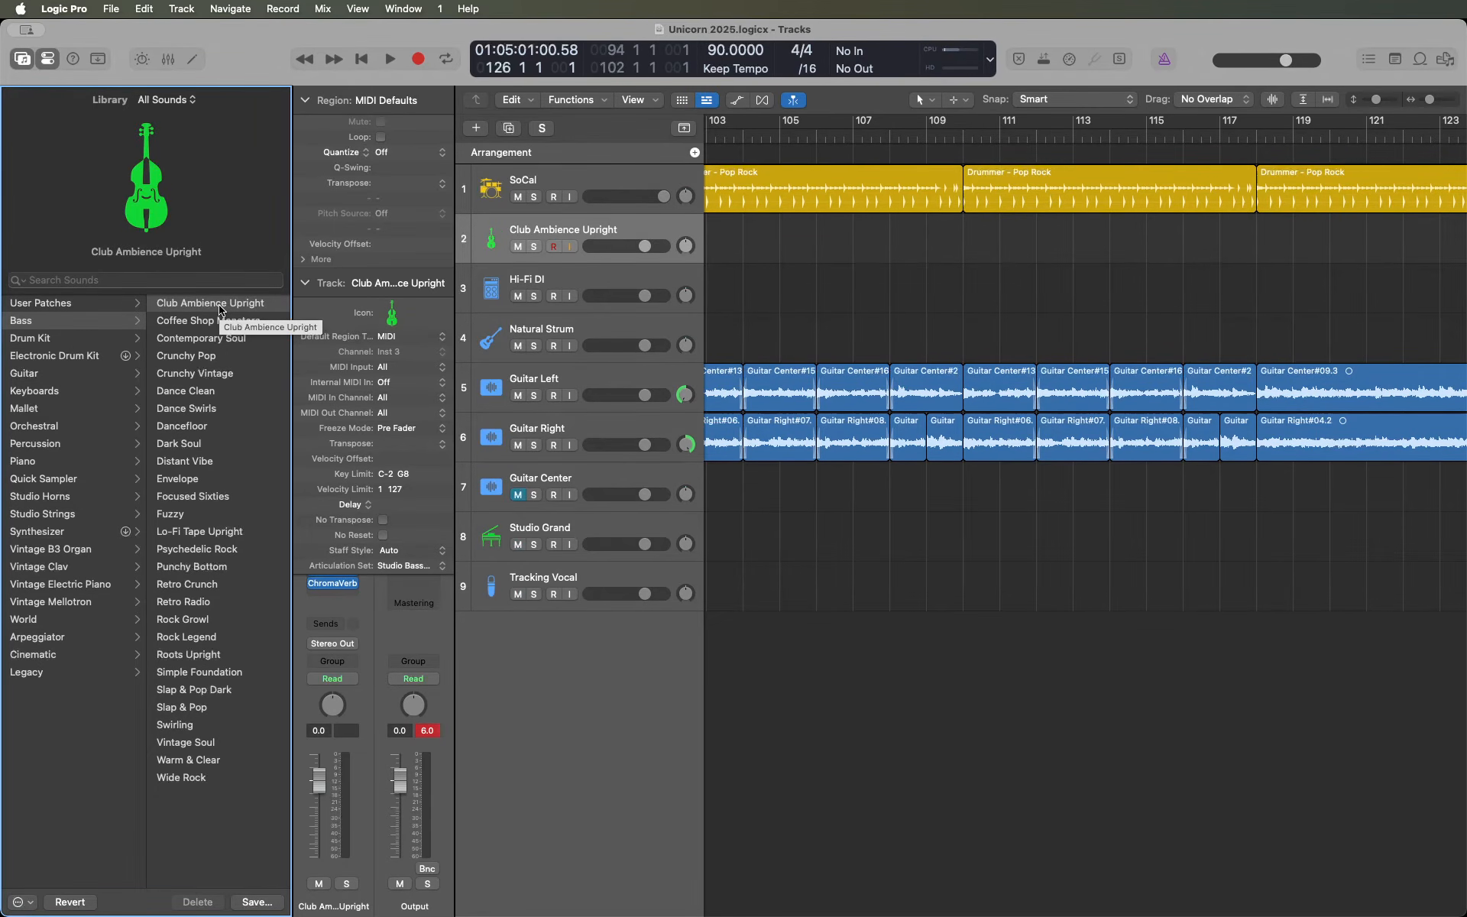
pyautogui.click(220, 323)
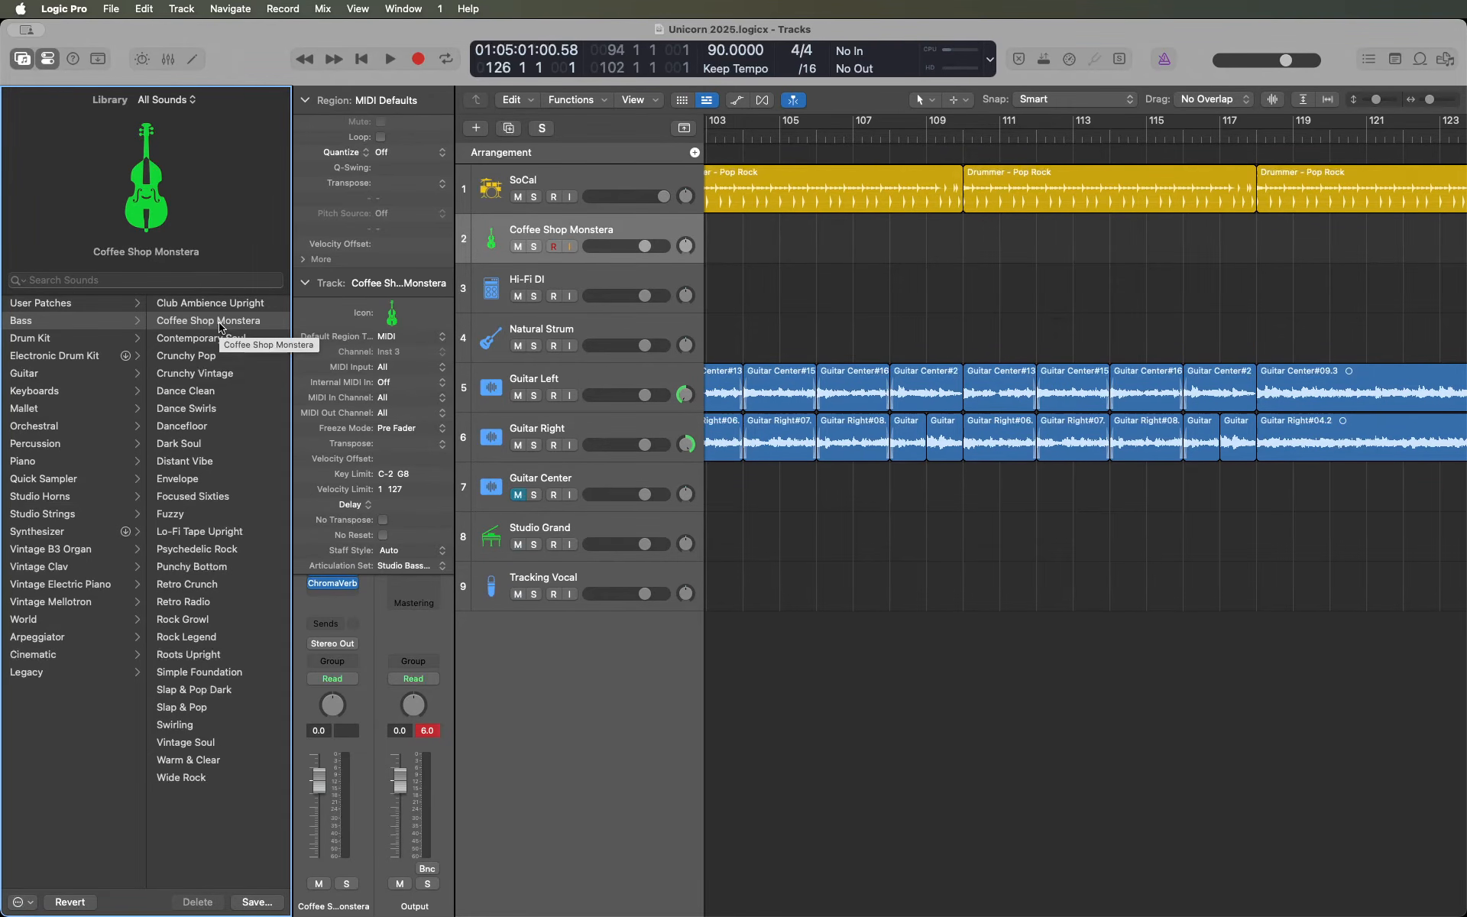
# - Open Musical Typing and play a few notes to audition the Coffee Shop Monstera bass
pyautogui.press('super+k')
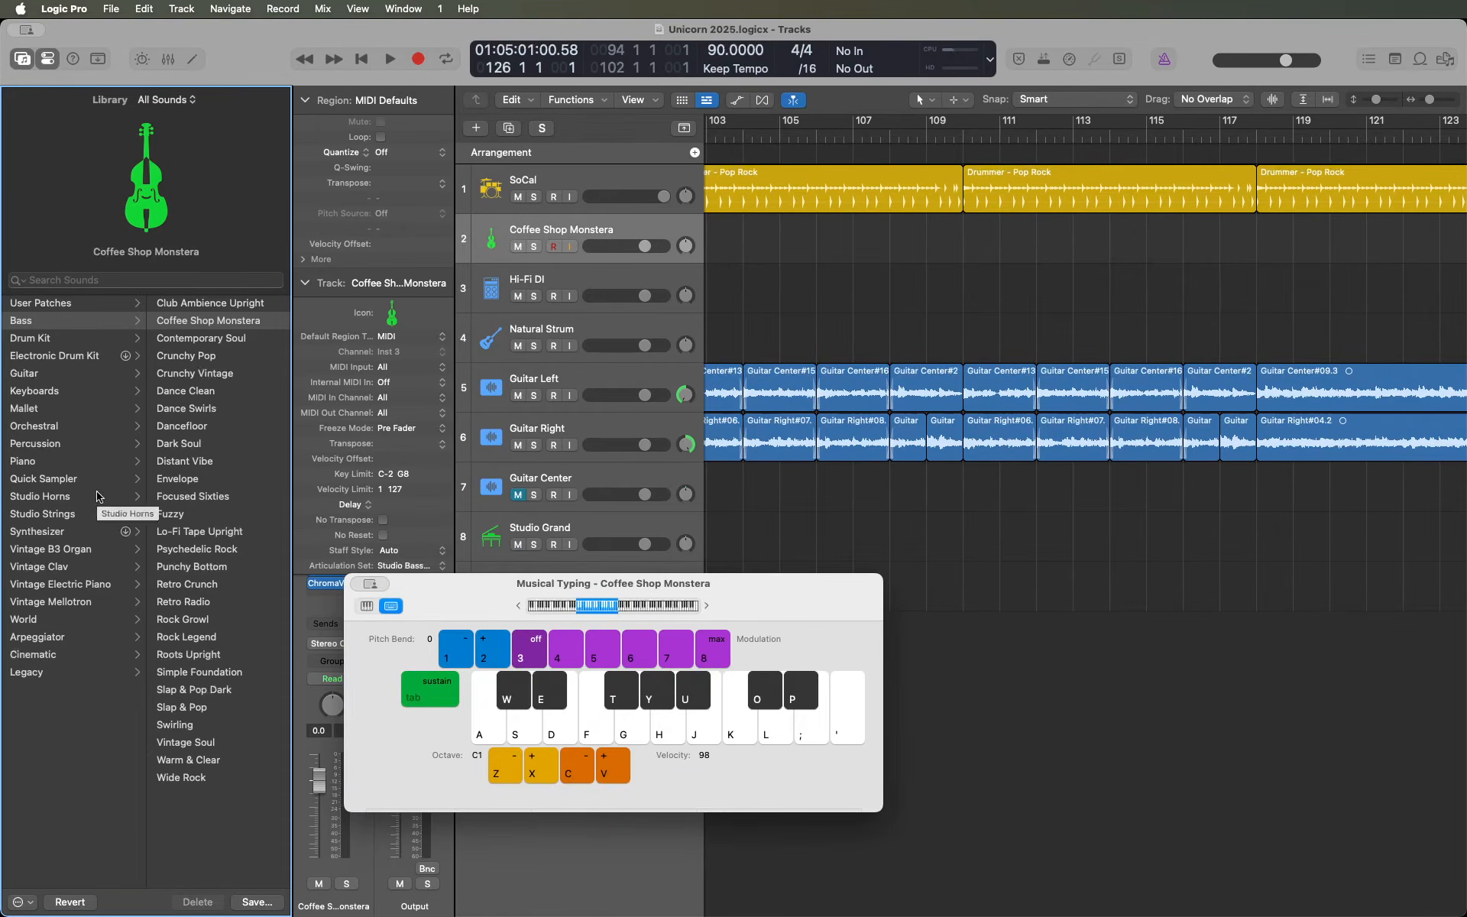
pyautogui.press('a')
pyautogui.press('s')
pyautogui.press('d')
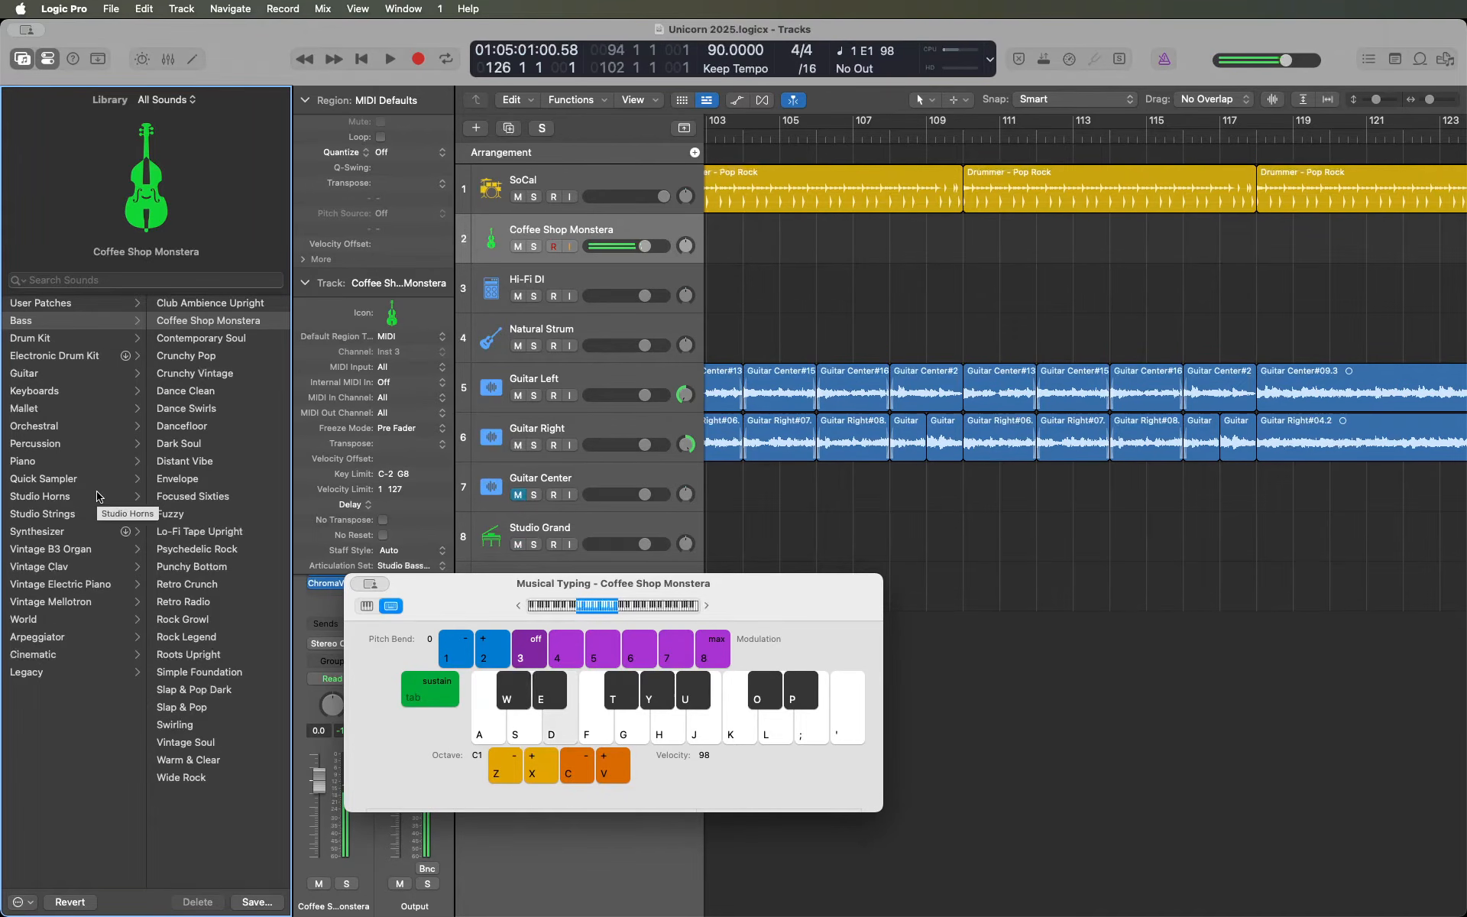
pyautogui.press('f')
pyautogui.press('s')
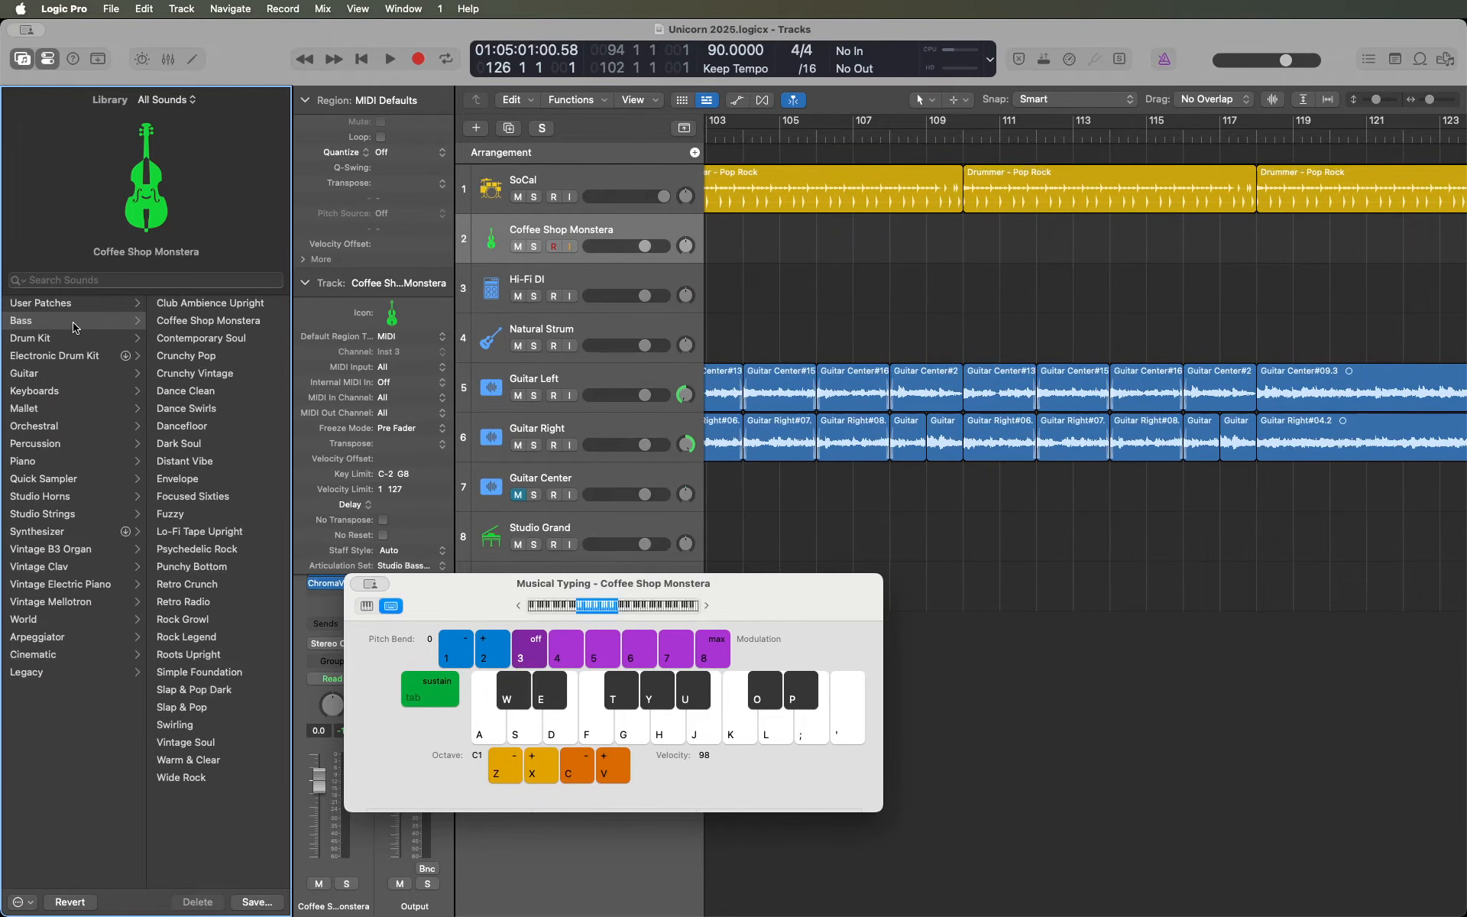
# - Audition a few notes with the Club Ambience Upright patch, and switch the track back to Coffee Shop Monstera
pyautogui.press('Down')
pyautogui.press('Up')
pyautogui.click(218, 305)
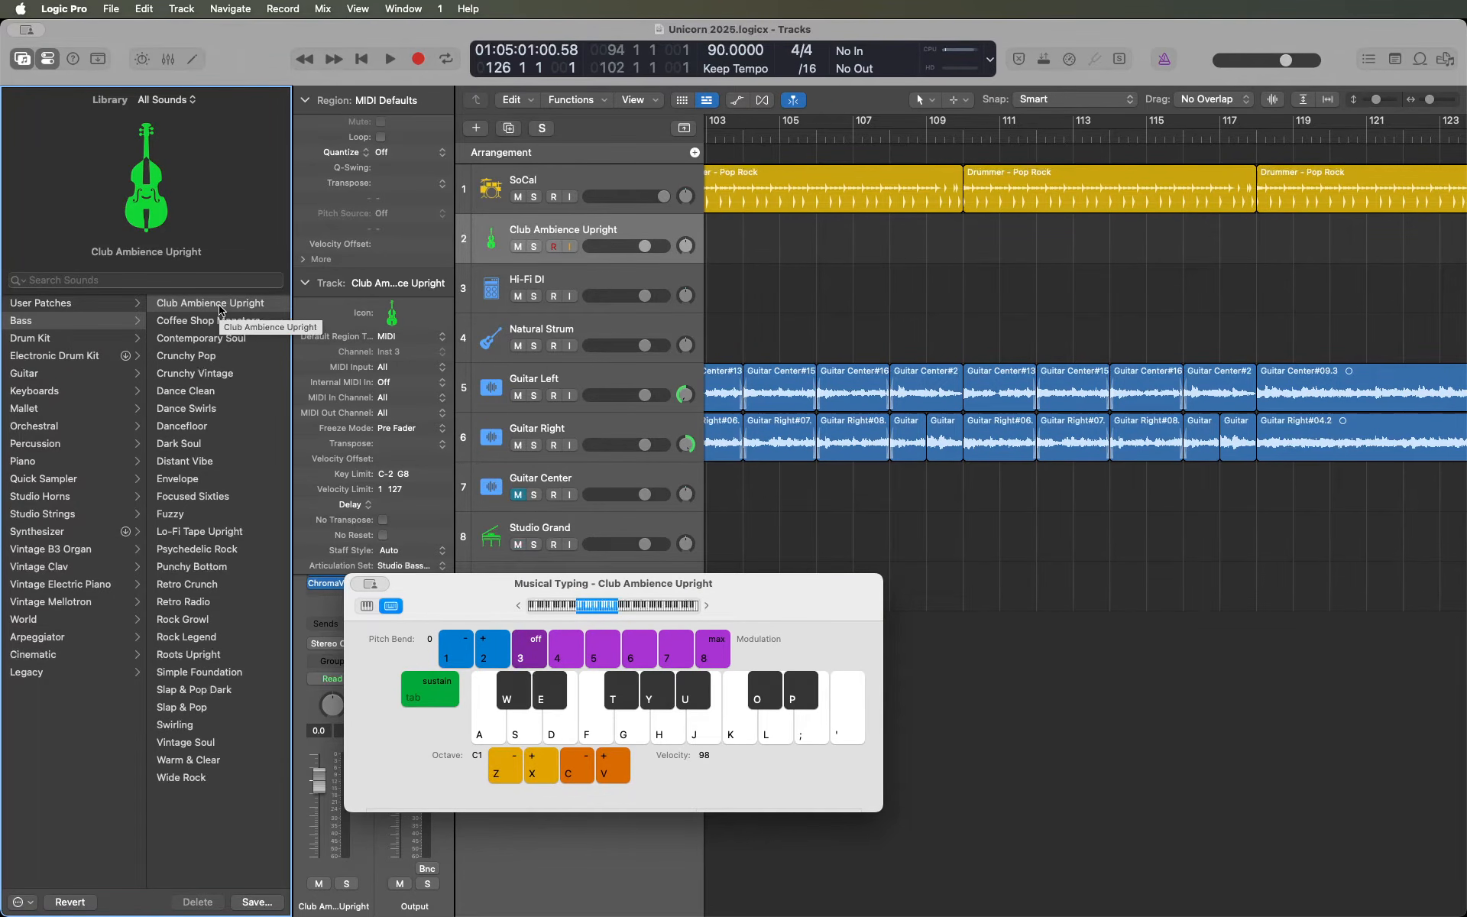
pyautogui.press('a')
pyautogui.press('s')
pyautogui.press('j')
pyautogui.press('k')
pyautogui.click(220, 324)
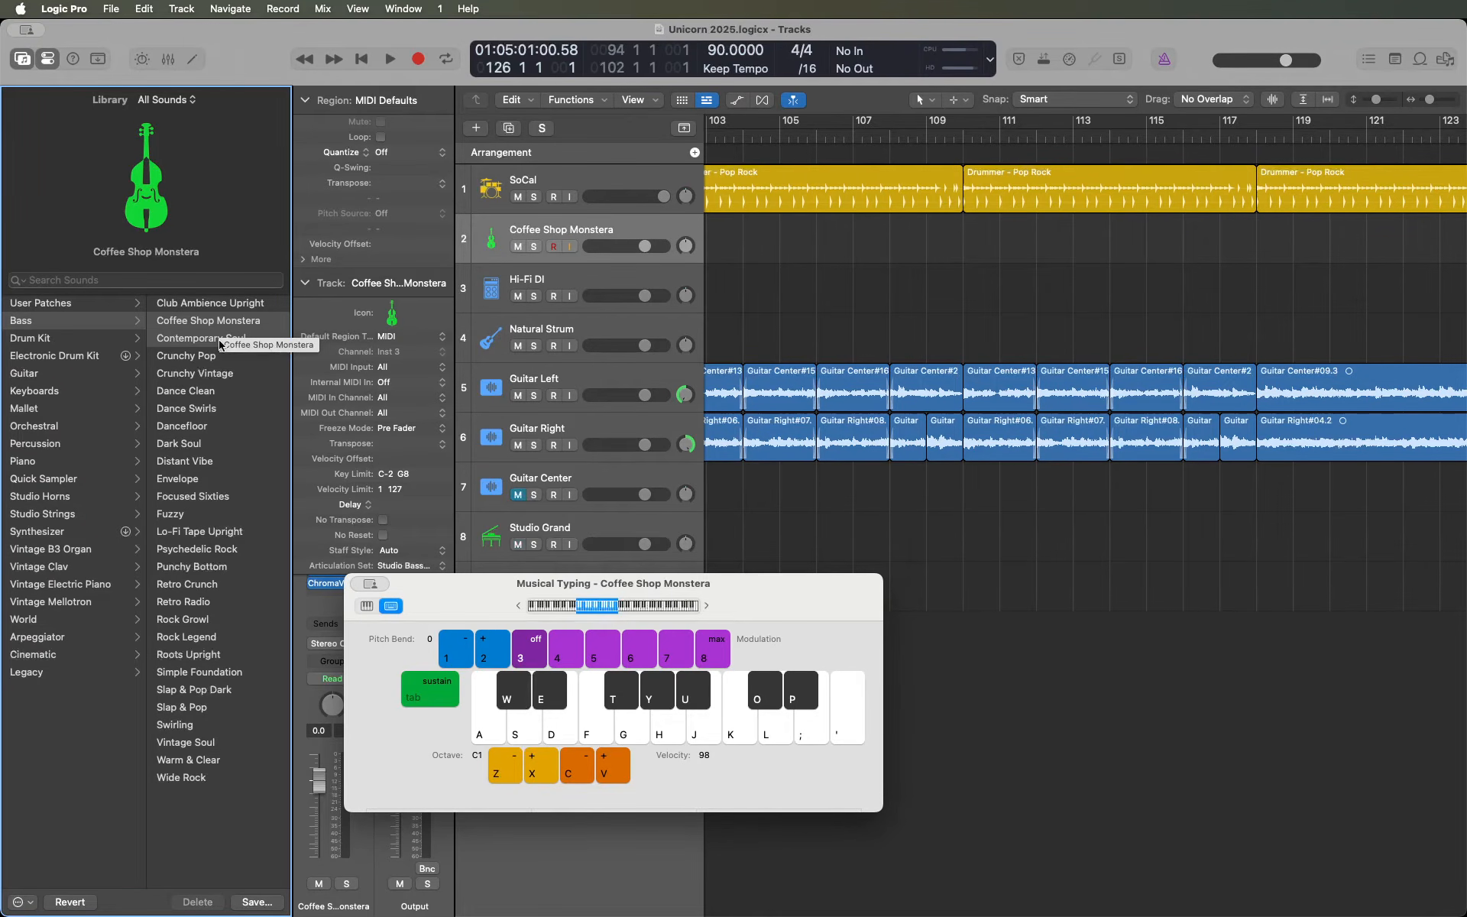
# - Load the Contemporary Soul bass patch on track 2 and audition it with a few low notes
pyautogui.click(220, 342)
pyautogui.press('a')
pyautogui.press('d')
pyautogui.press('f')
pyautogui.press('d')
pyautogui.press('s')
pyautogui.press('a')
pyautogui.press('a')
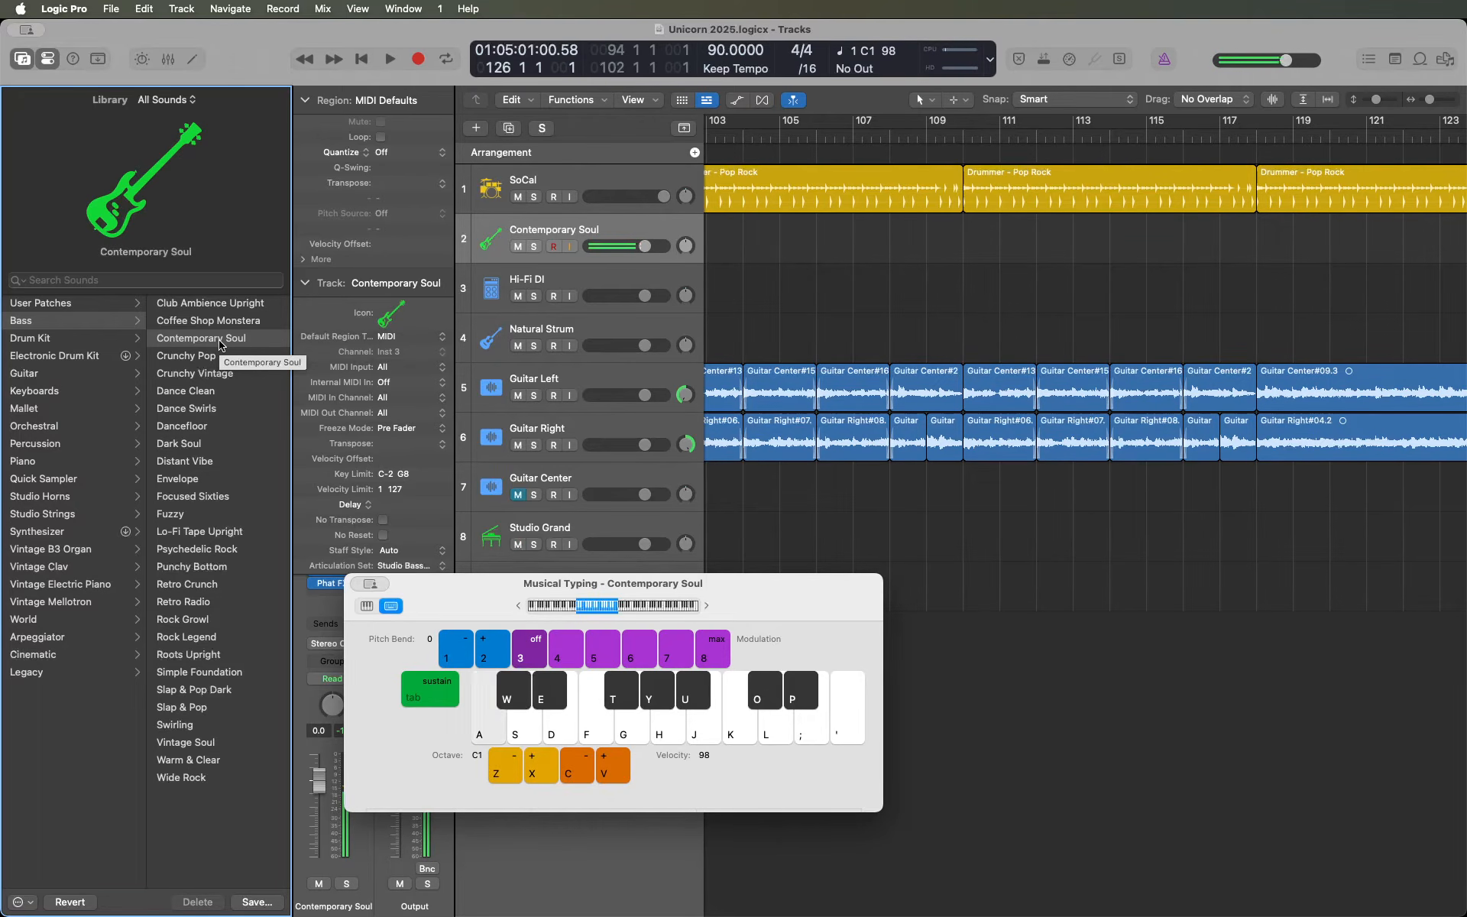
pyautogui.press('s')
pyautogui.press('d')
pyautogui.press('f')
pyautogui.press('l')
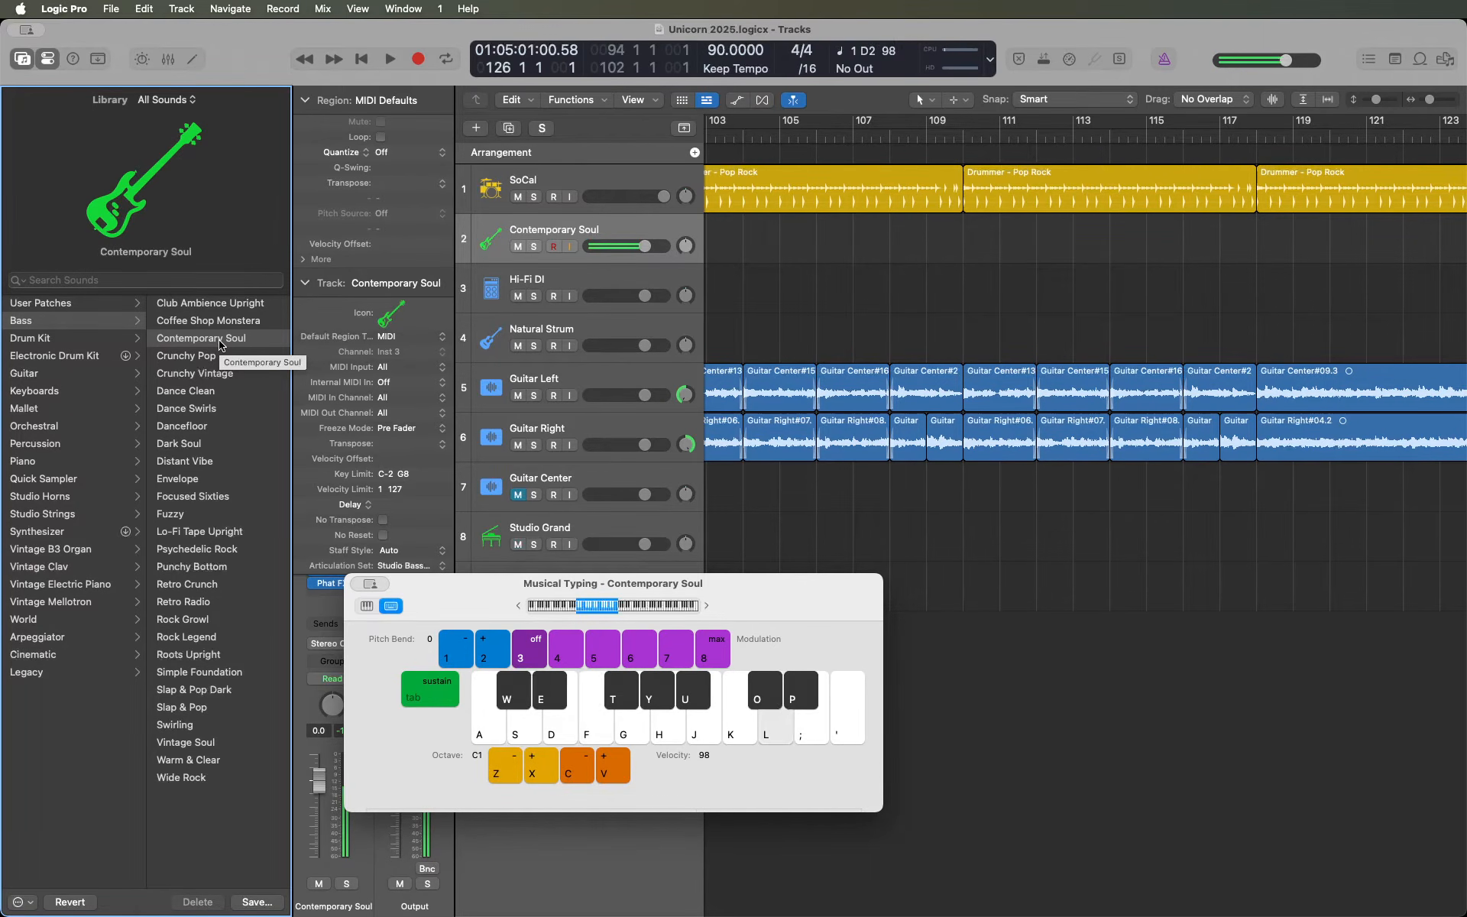
# - Raise the Musical Typing octave to C2 and audition the bass with notes in that range
pyautogui.press('x')
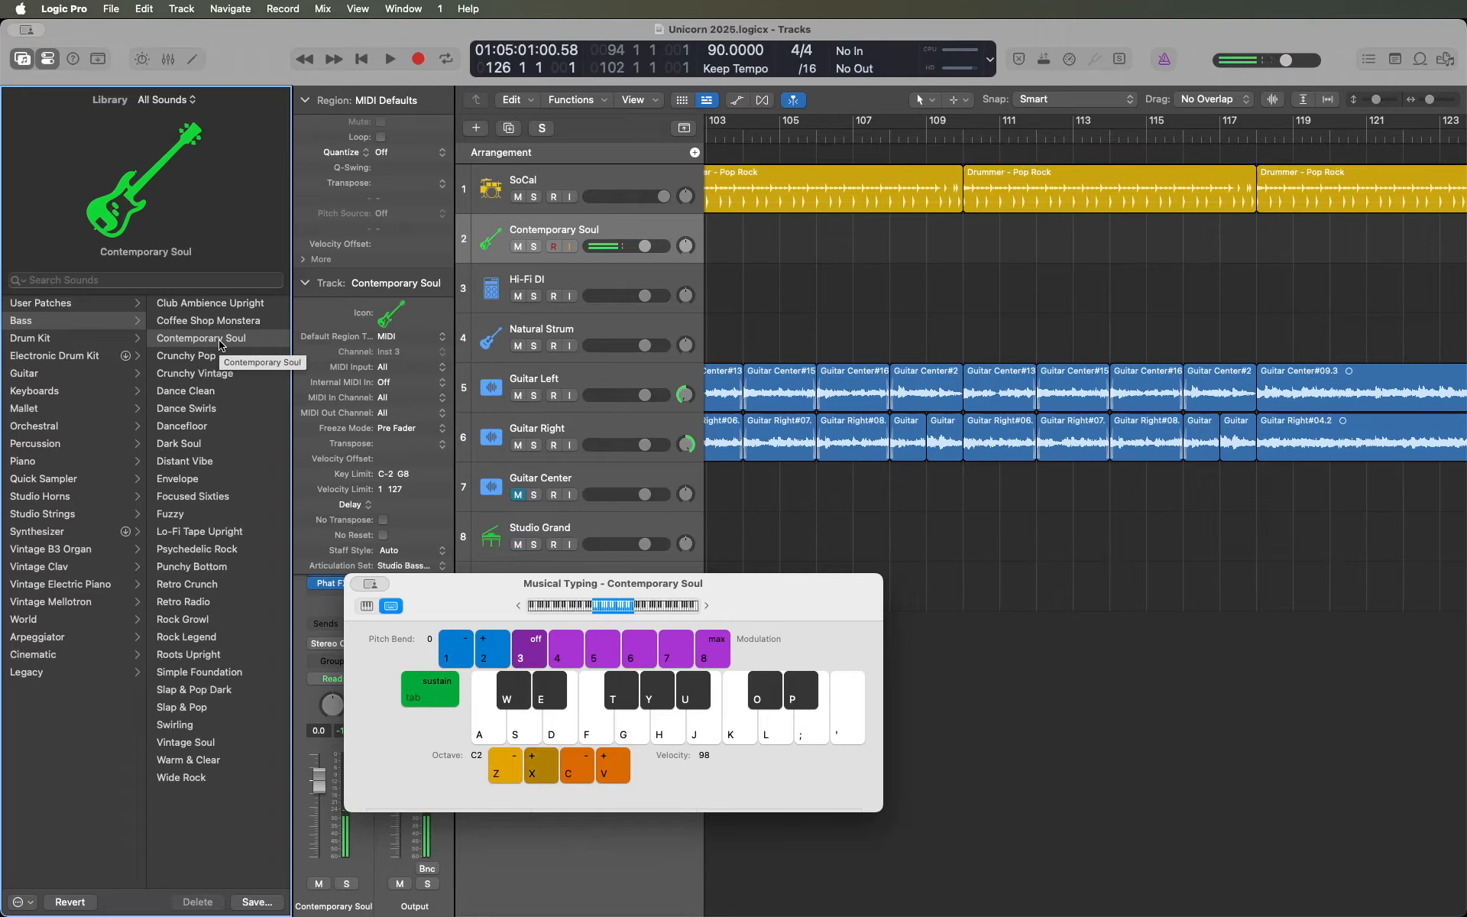
pyautogui.press('a')
pyautogui.press('s')
pyautogui.press('d')
pyautogui.press('f')
pyautogui.press('l')
pyautogui.press(';')
pyautogui.press('a')
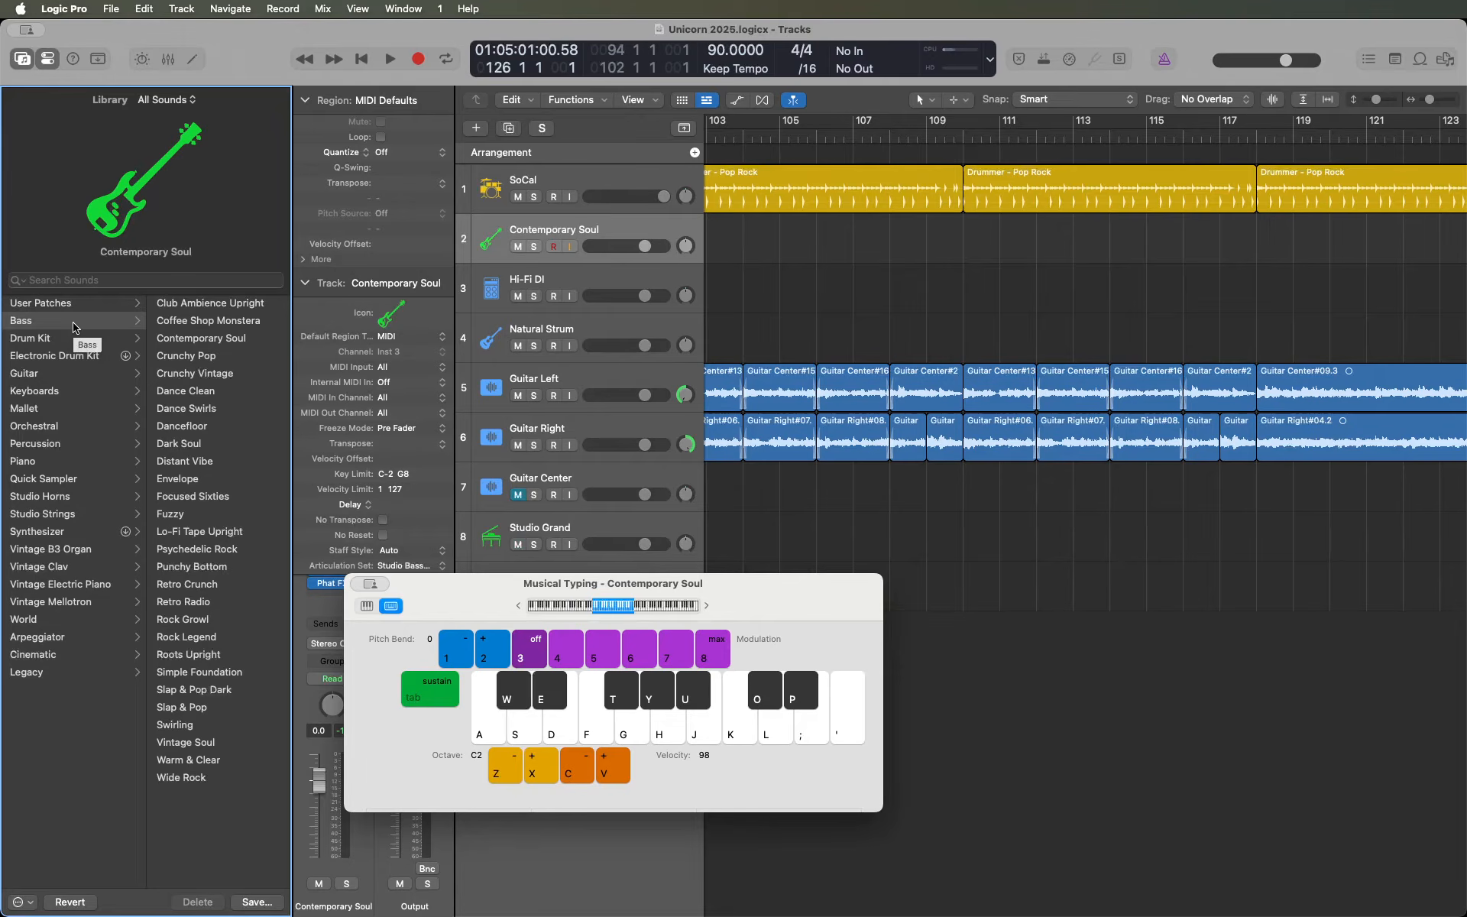
# - Load the Fingerstyle Electric Bass patch from the Legacy GarageBand bass sounds on track 2 and audition it
pyautogui.click(75, 675)
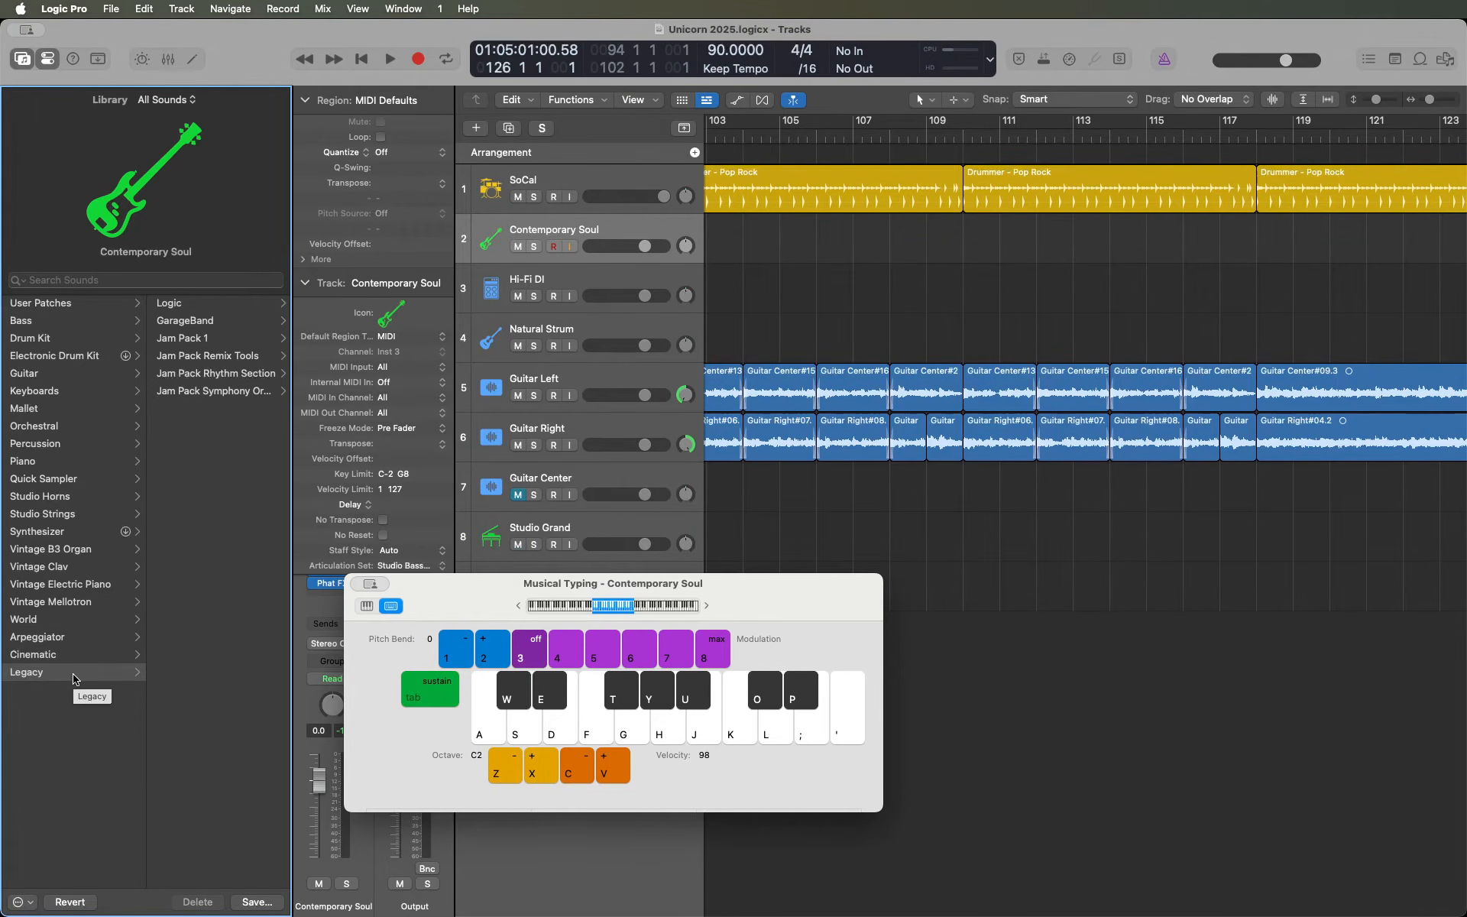
pyautogui.click(219, 305)
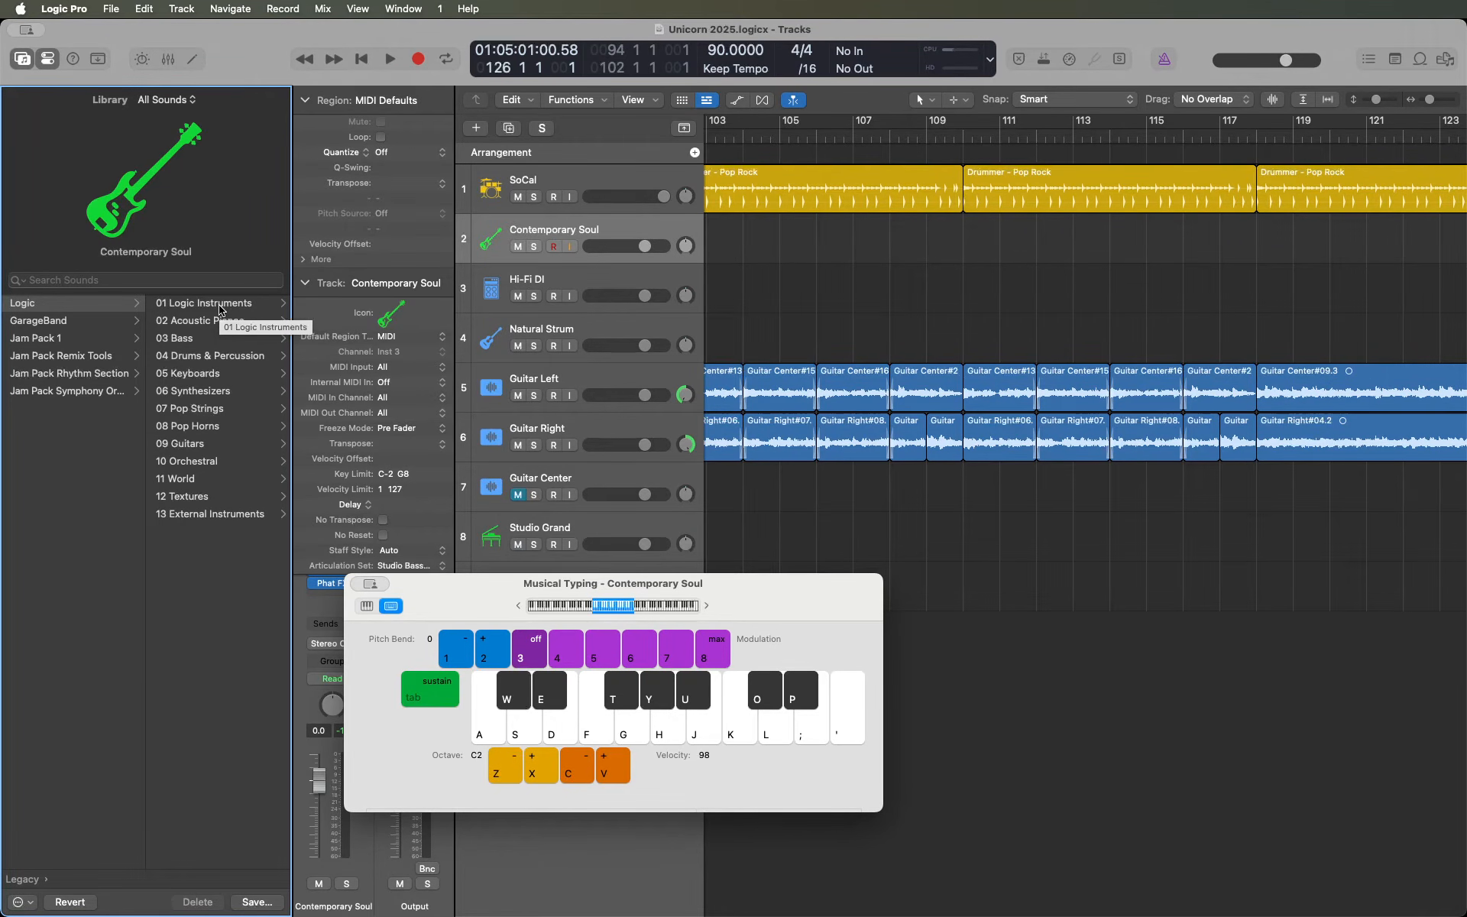
pyautogui.click(73, 322)
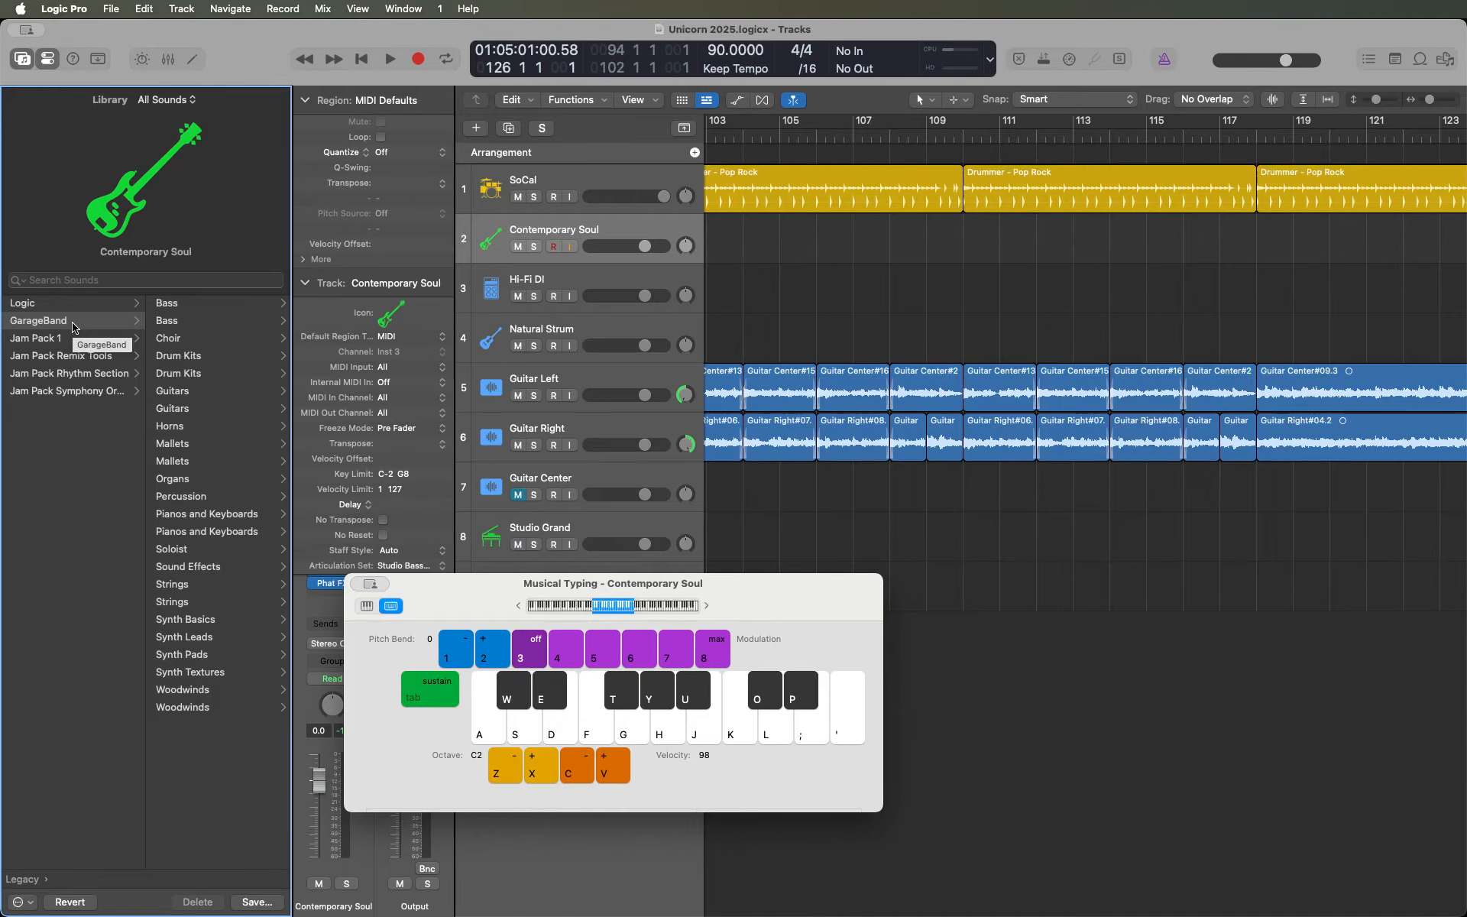
pyautogui.click(219, 305)
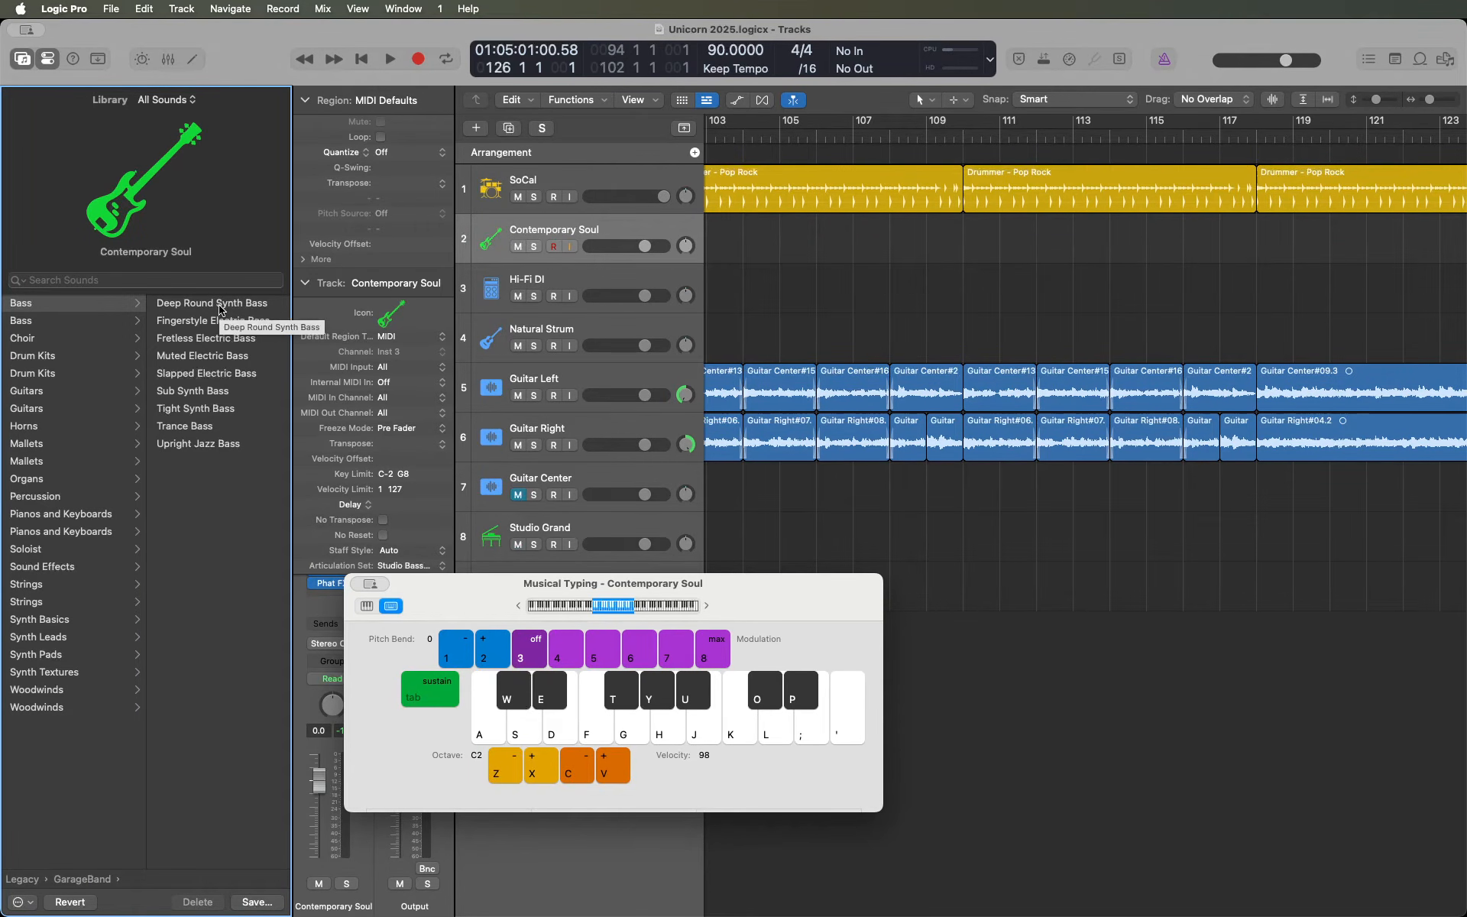
pyautogui.click(220, 305)
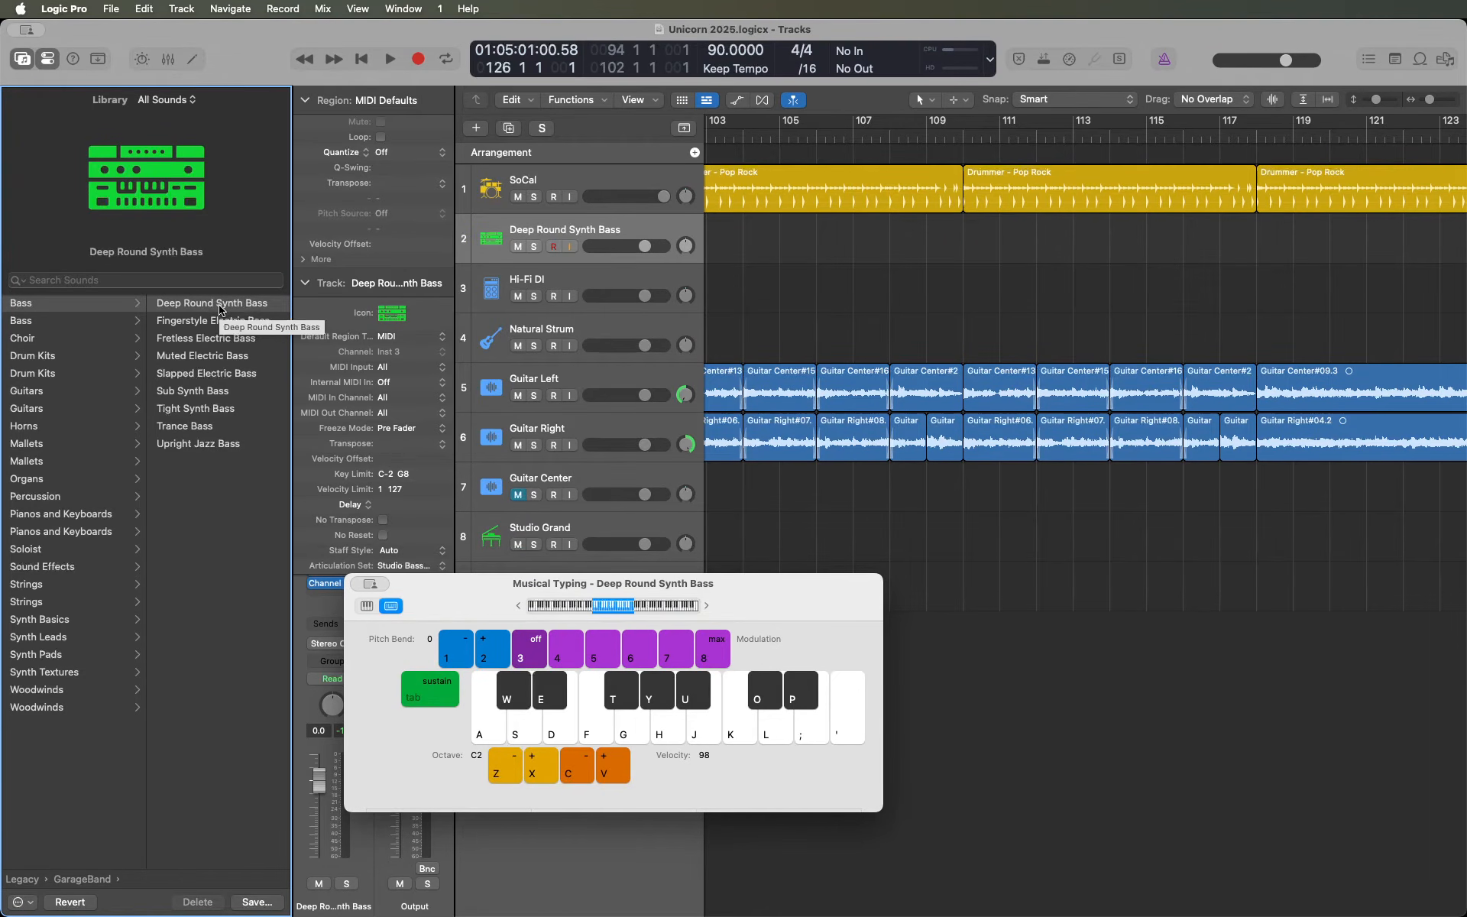
pyautogui.click(220, 321)
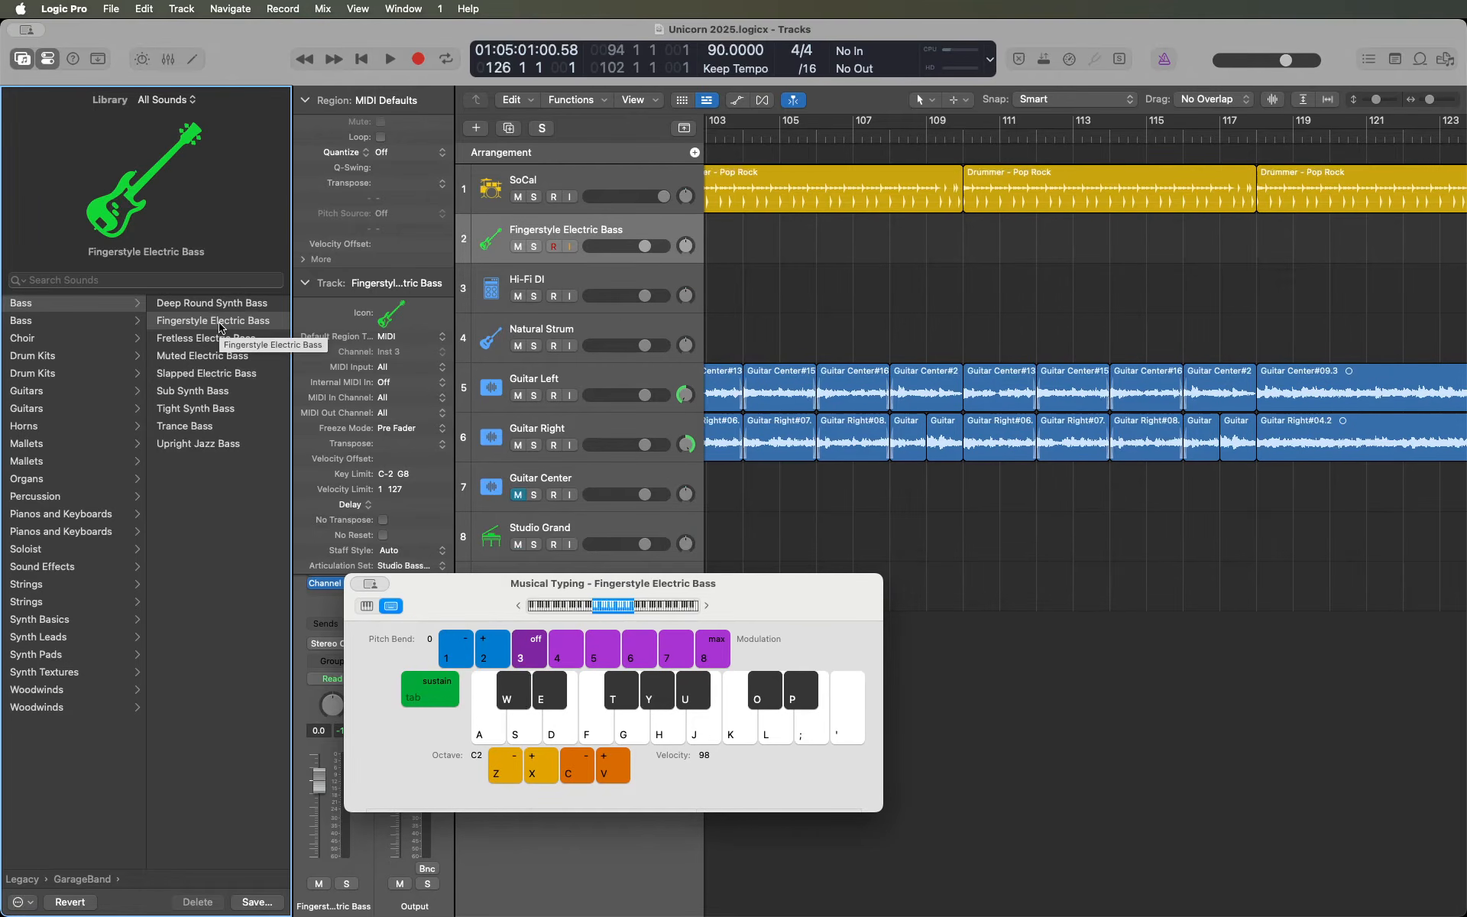
pyautogui.press('y')
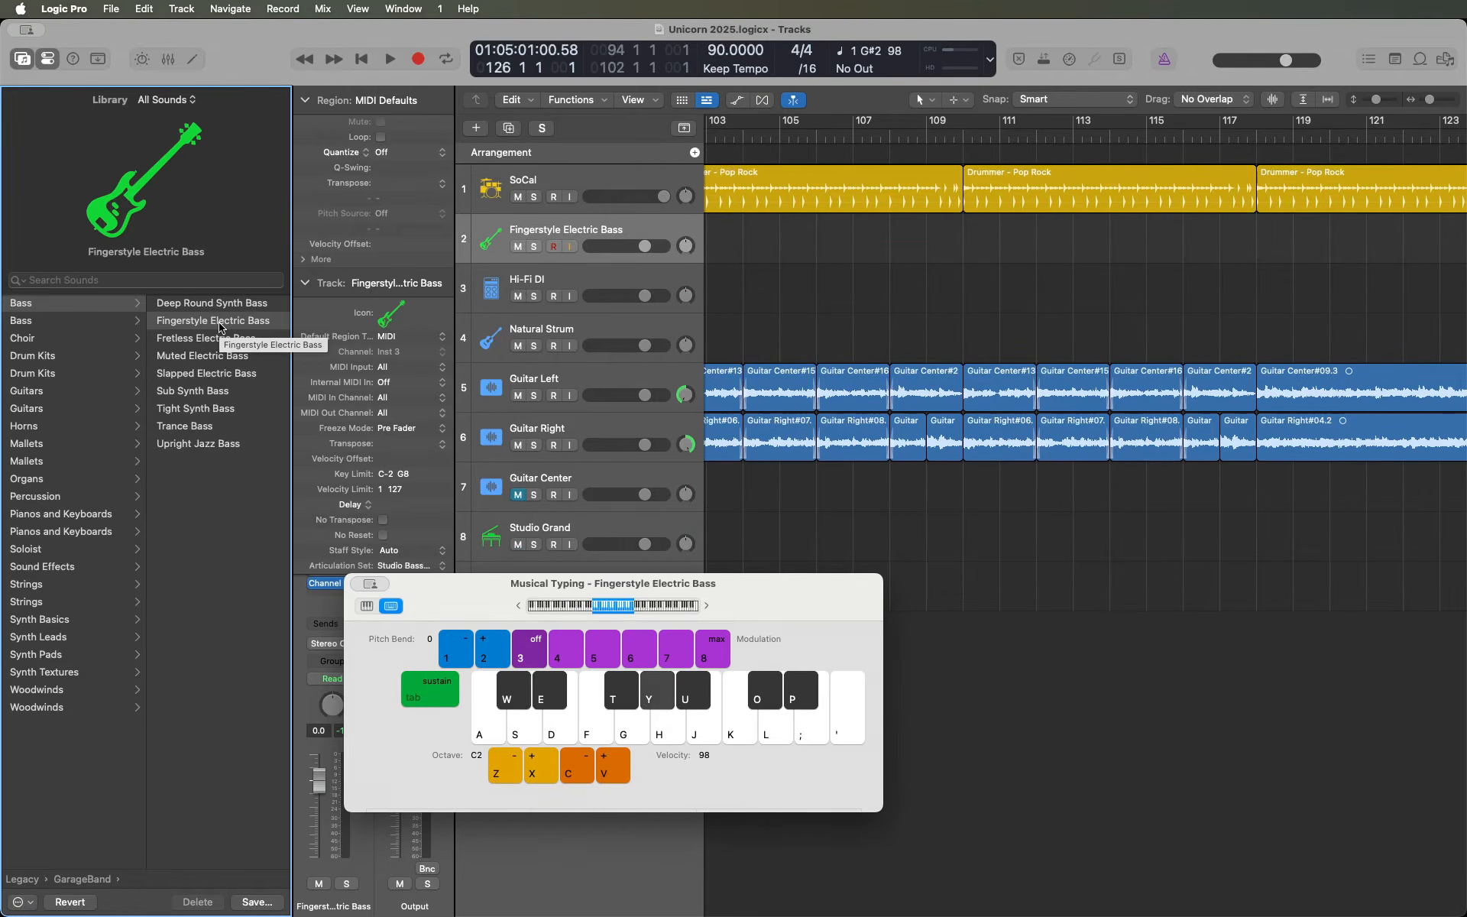
pyautogui.press('a')
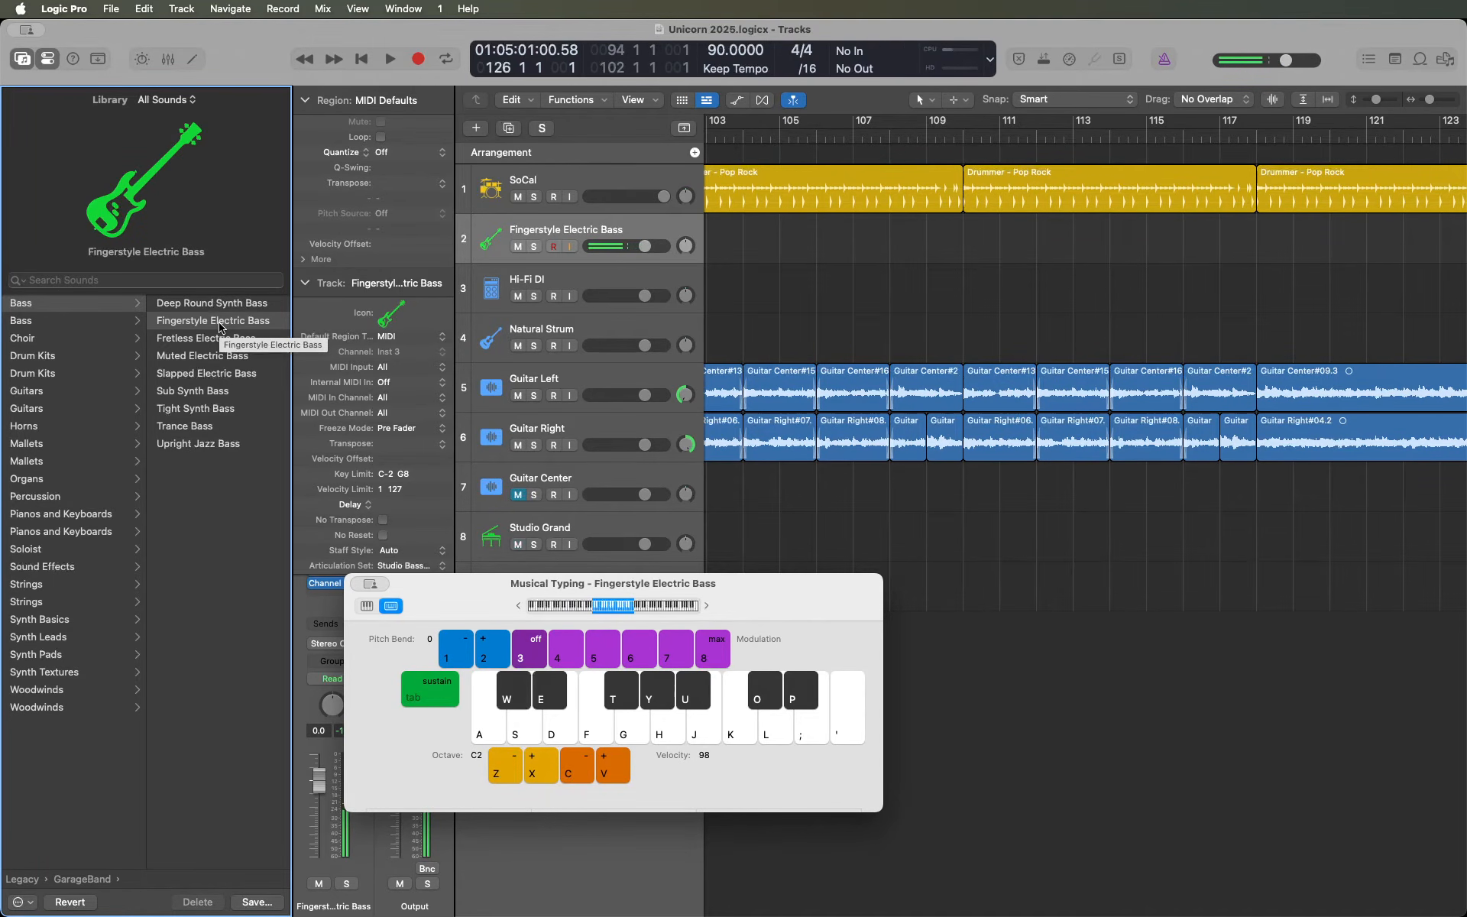
# - Hide the Musical Typing keyboard and the Library, and return the playhead to the project start with the bass track selected
pyautogui.press('super+k')
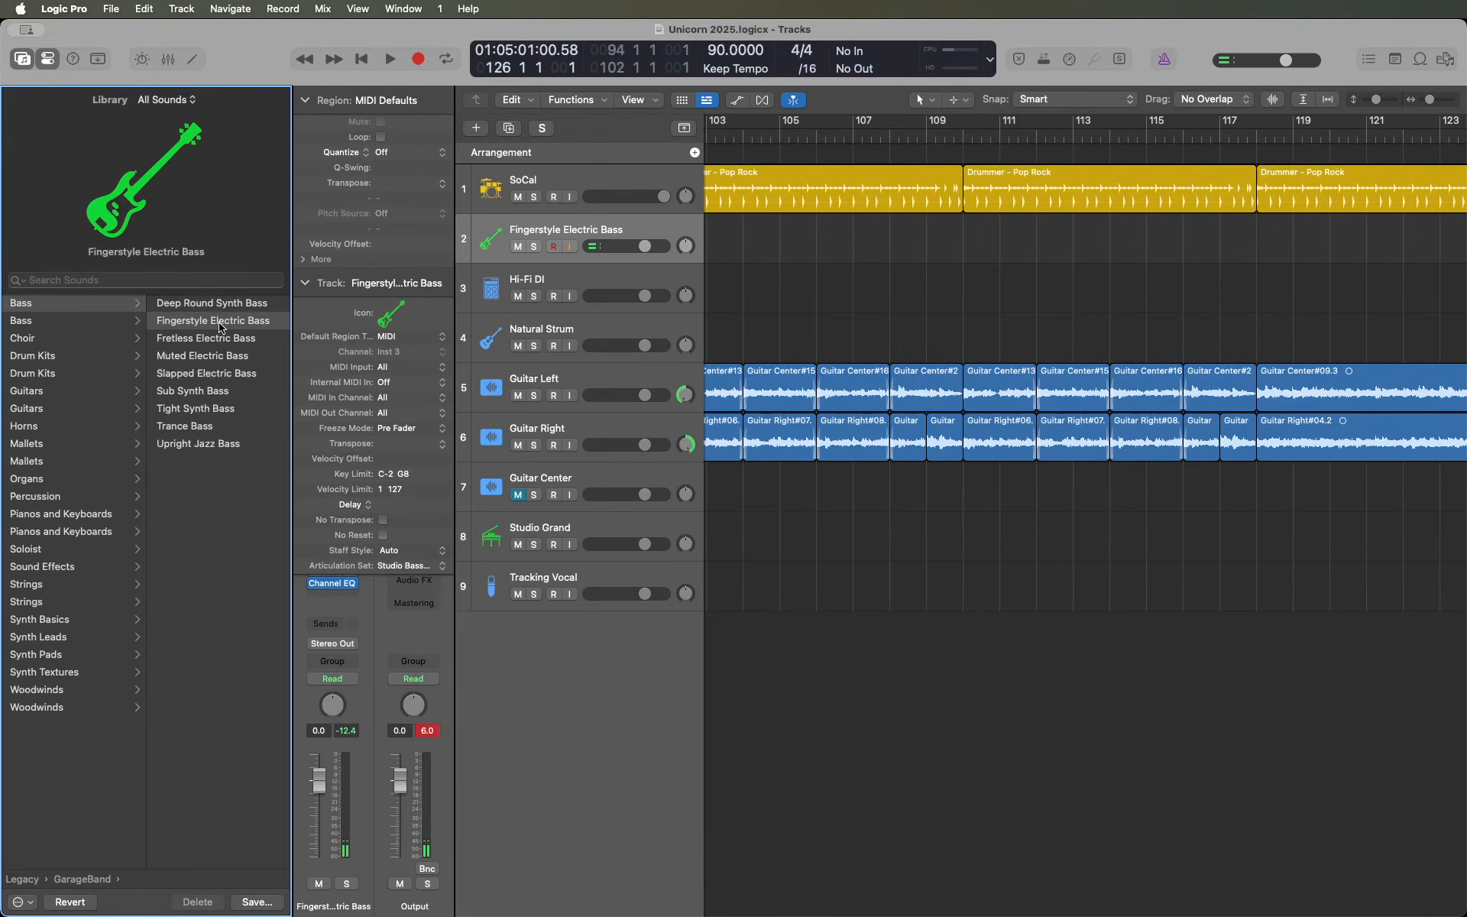
pyautogui.press('y')
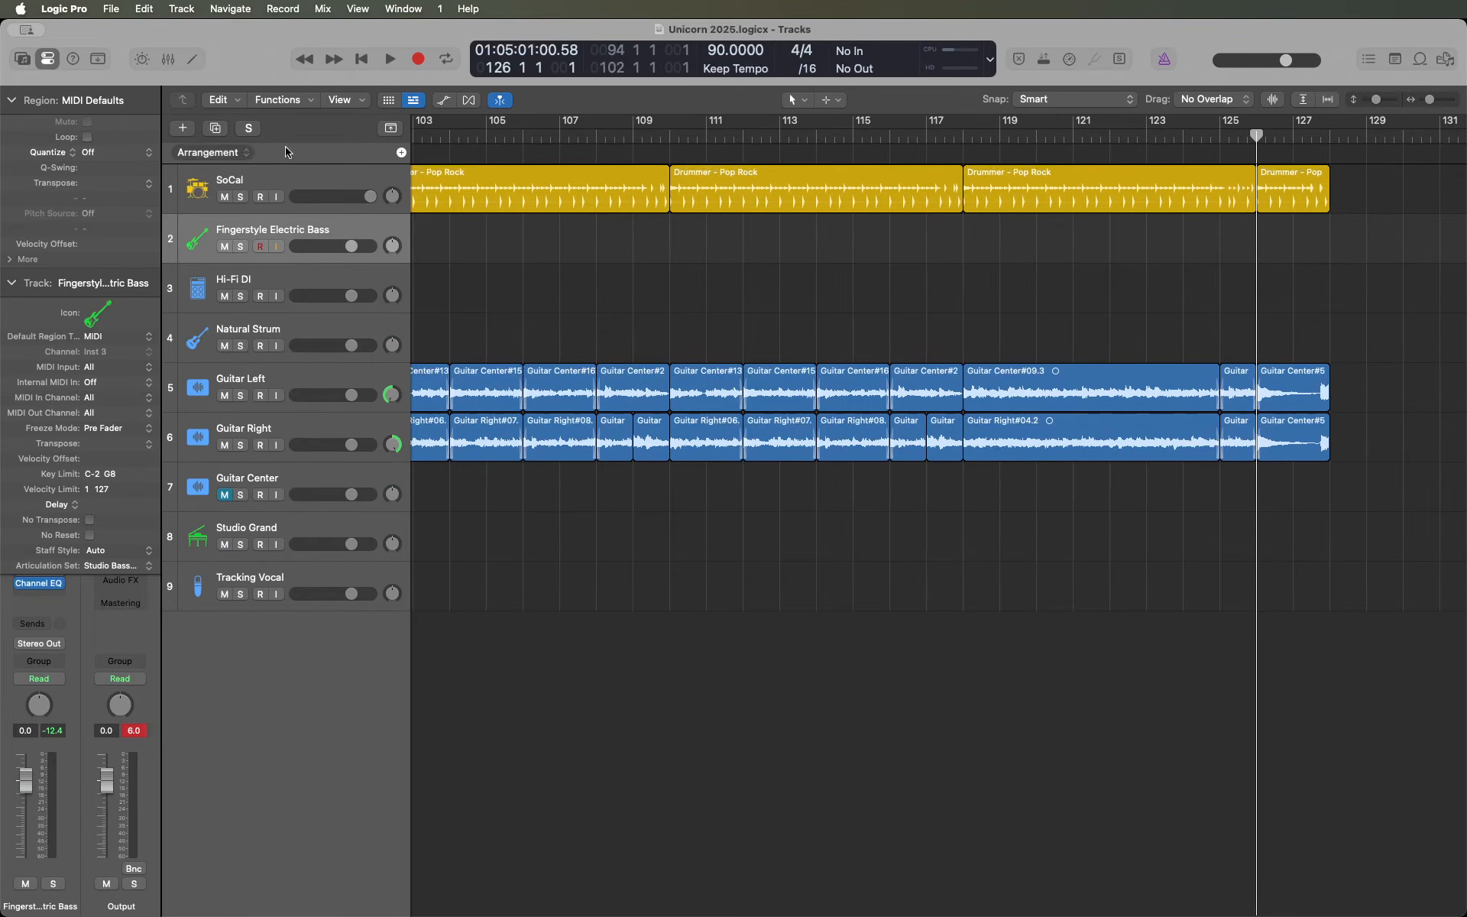
pyautogui.click(286, 297)
pyautogui.click(286, 249)
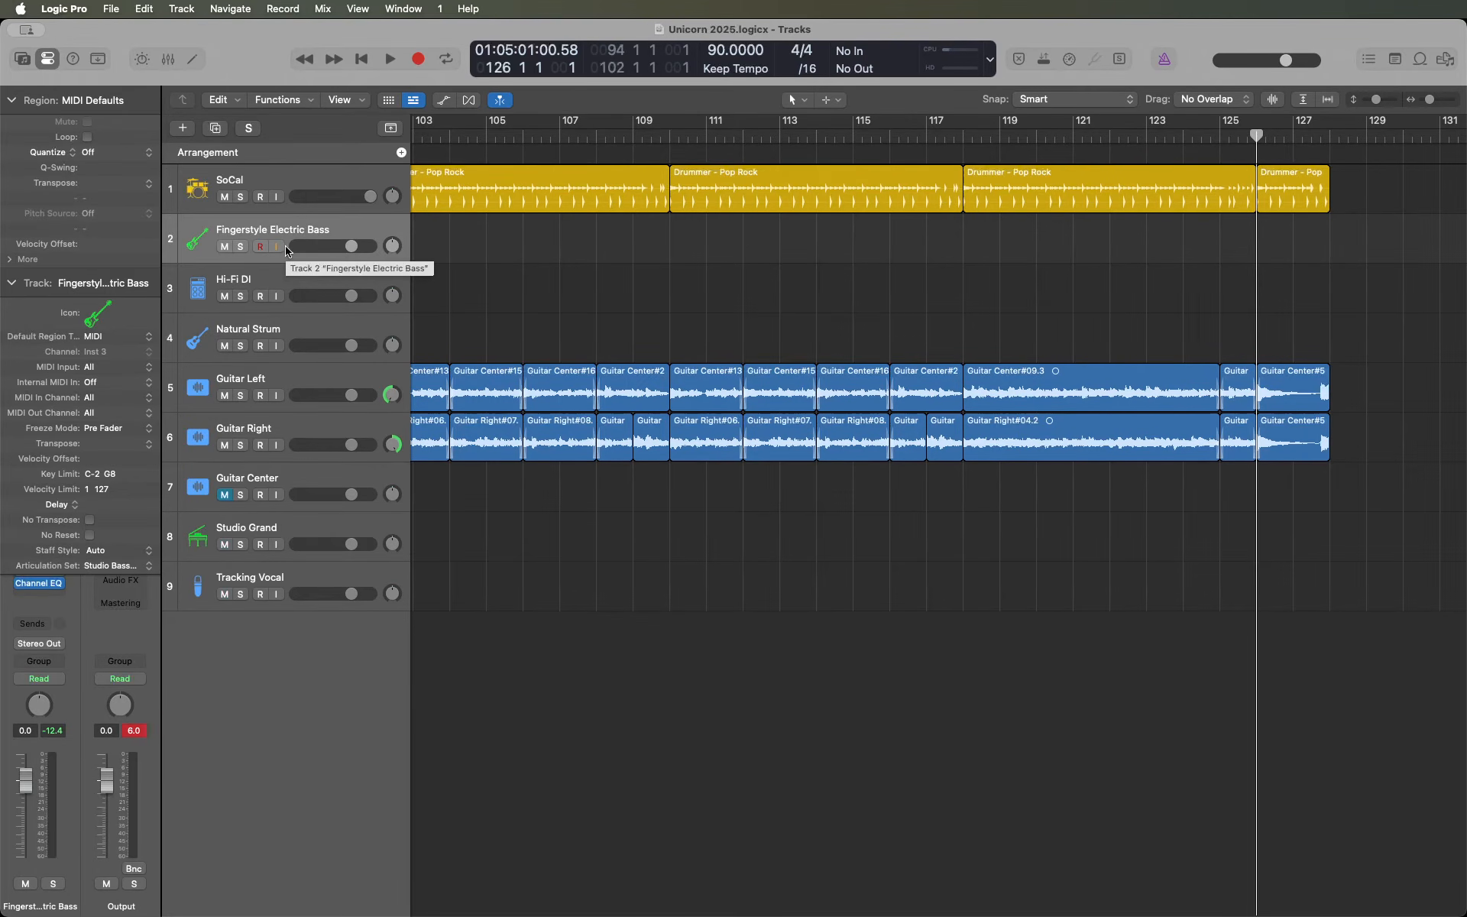
pyautogui.press('Return')
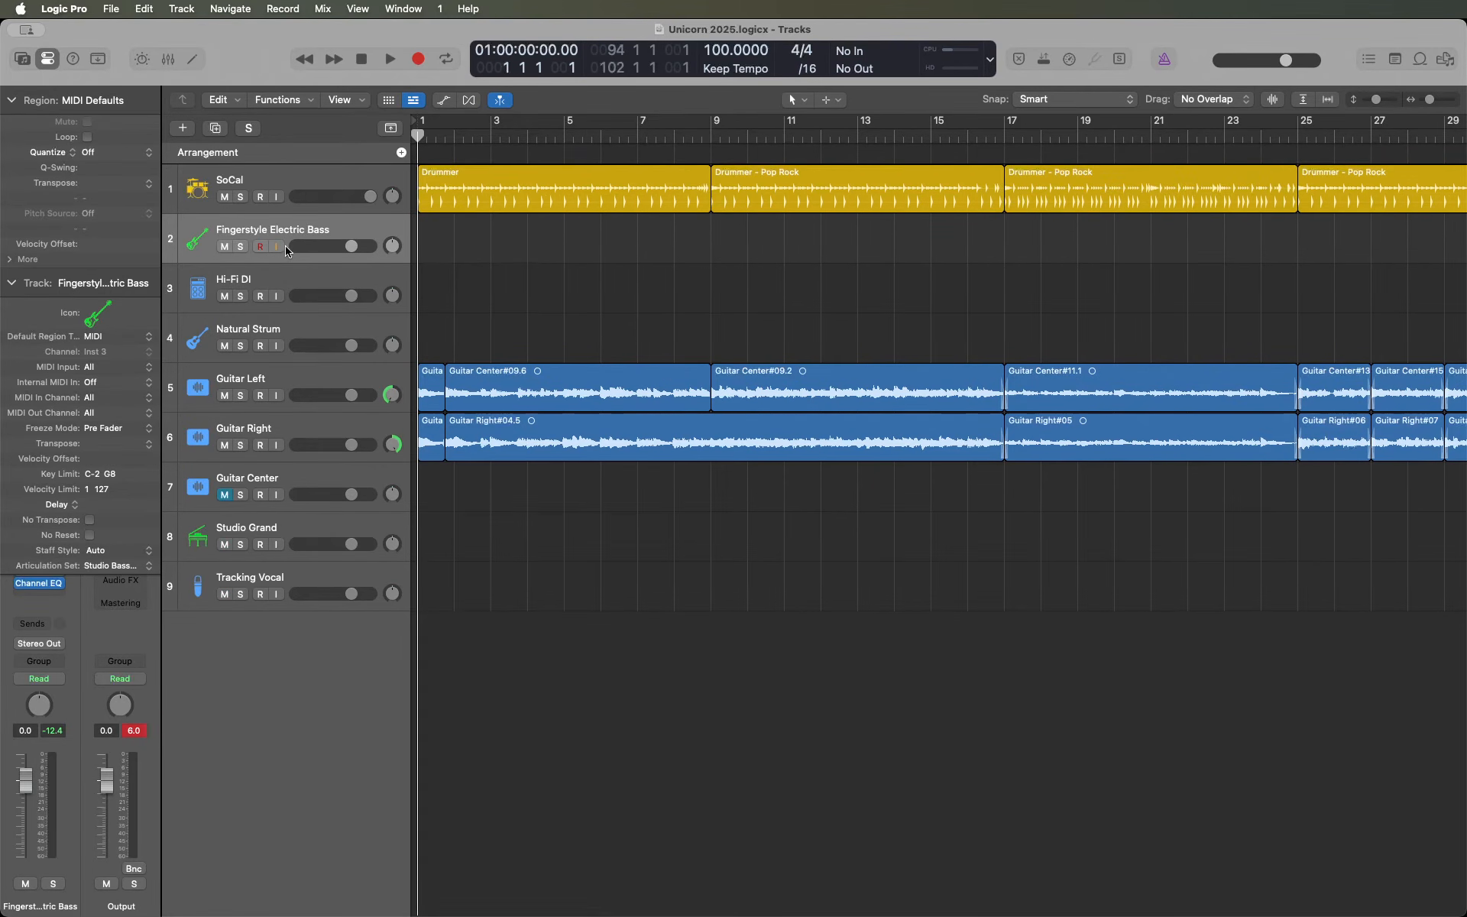
# - Reopen the Musical Typing keyboard and rehearse some notes on the Fingerstyle Electric Bass track
pyautogui.press('super+k')
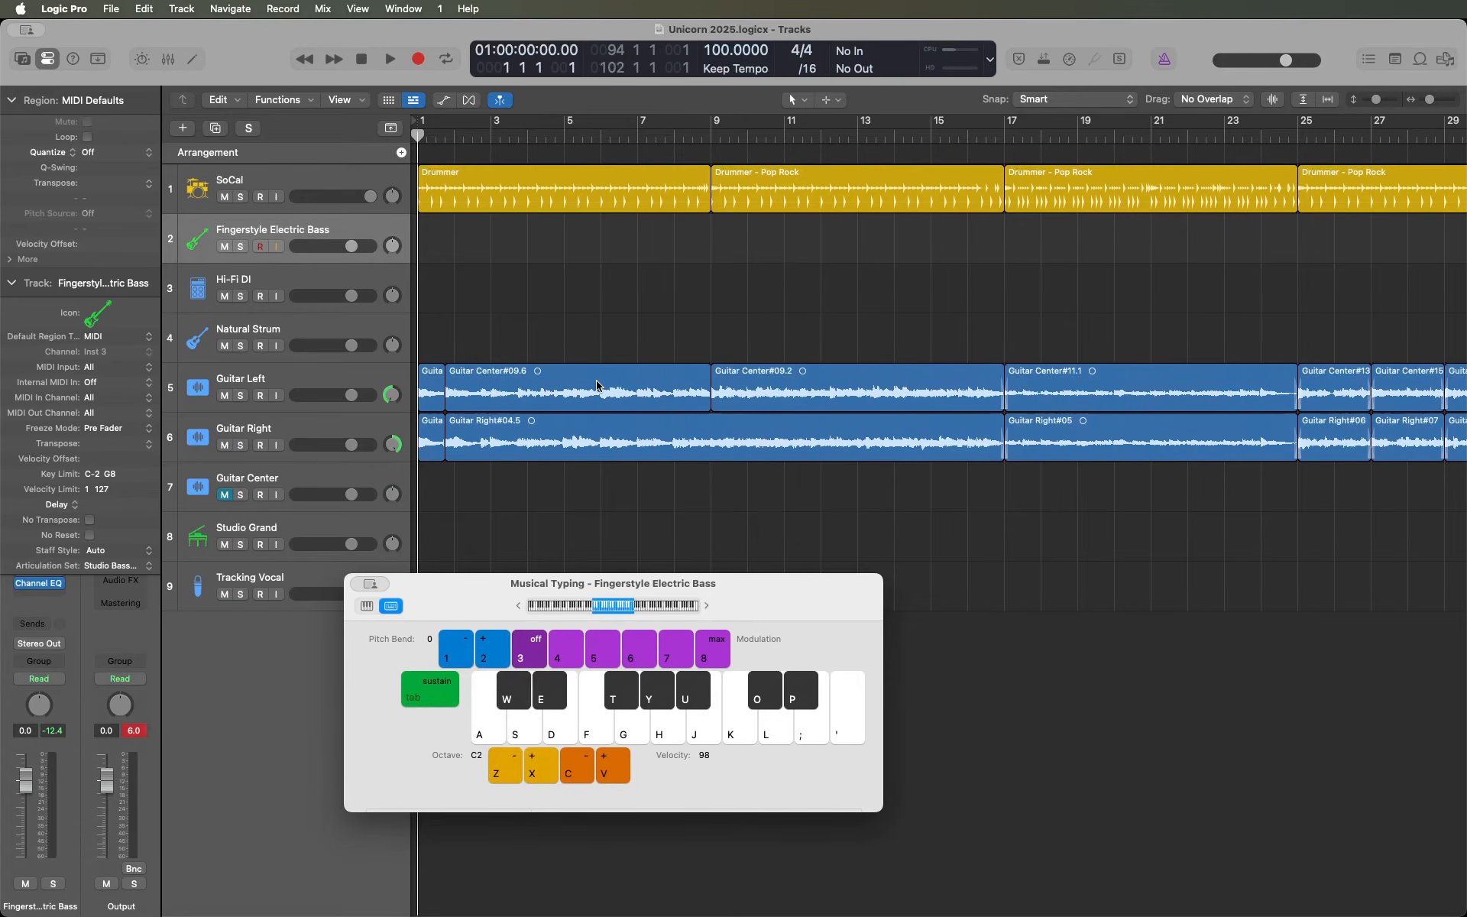
pyautogui.press('a')
pyautogui.press('a')
pyautogui.press('s')
pyautogui.press('d')
pyautogui.press('f')
pyautogui.press('d')
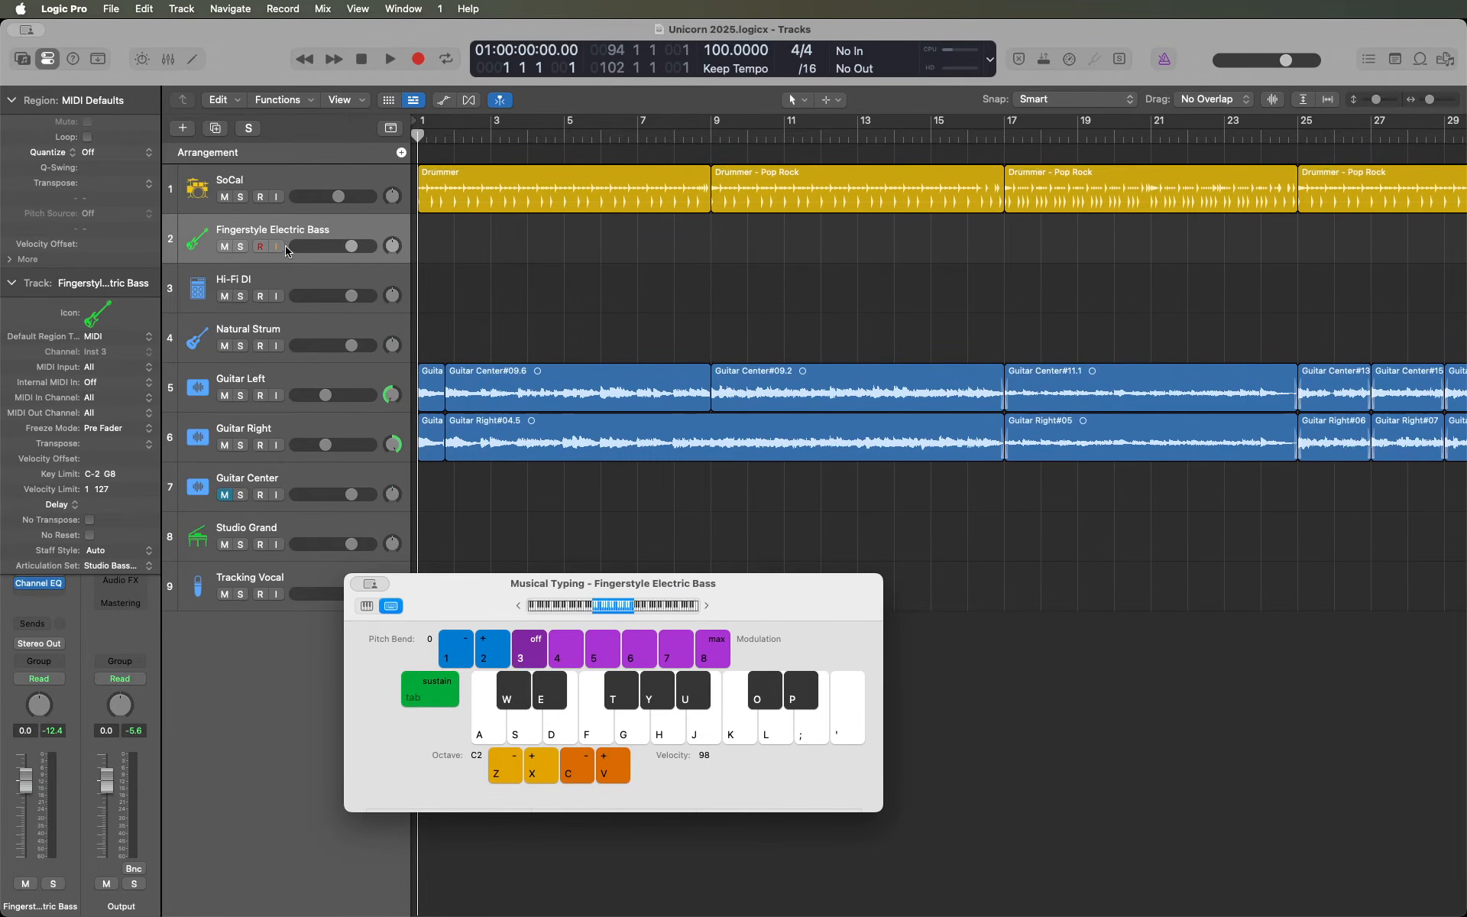
# - Record a bass line on the Fingerstyle Electric Bass track from bar 1 to about bar 10
pyautogui.press('r')
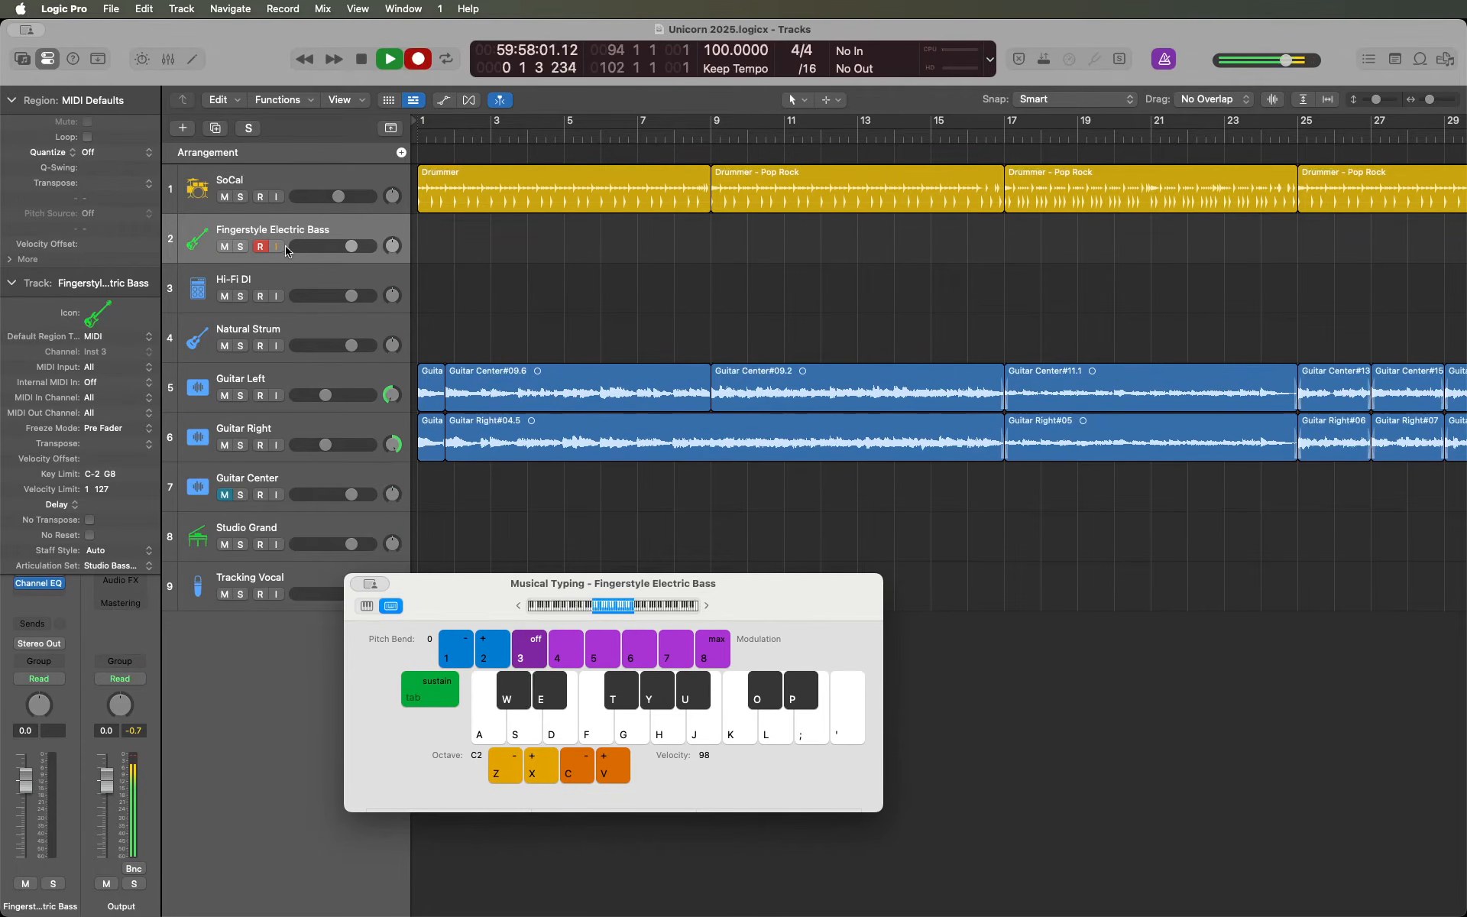
pyautogui.press('e')
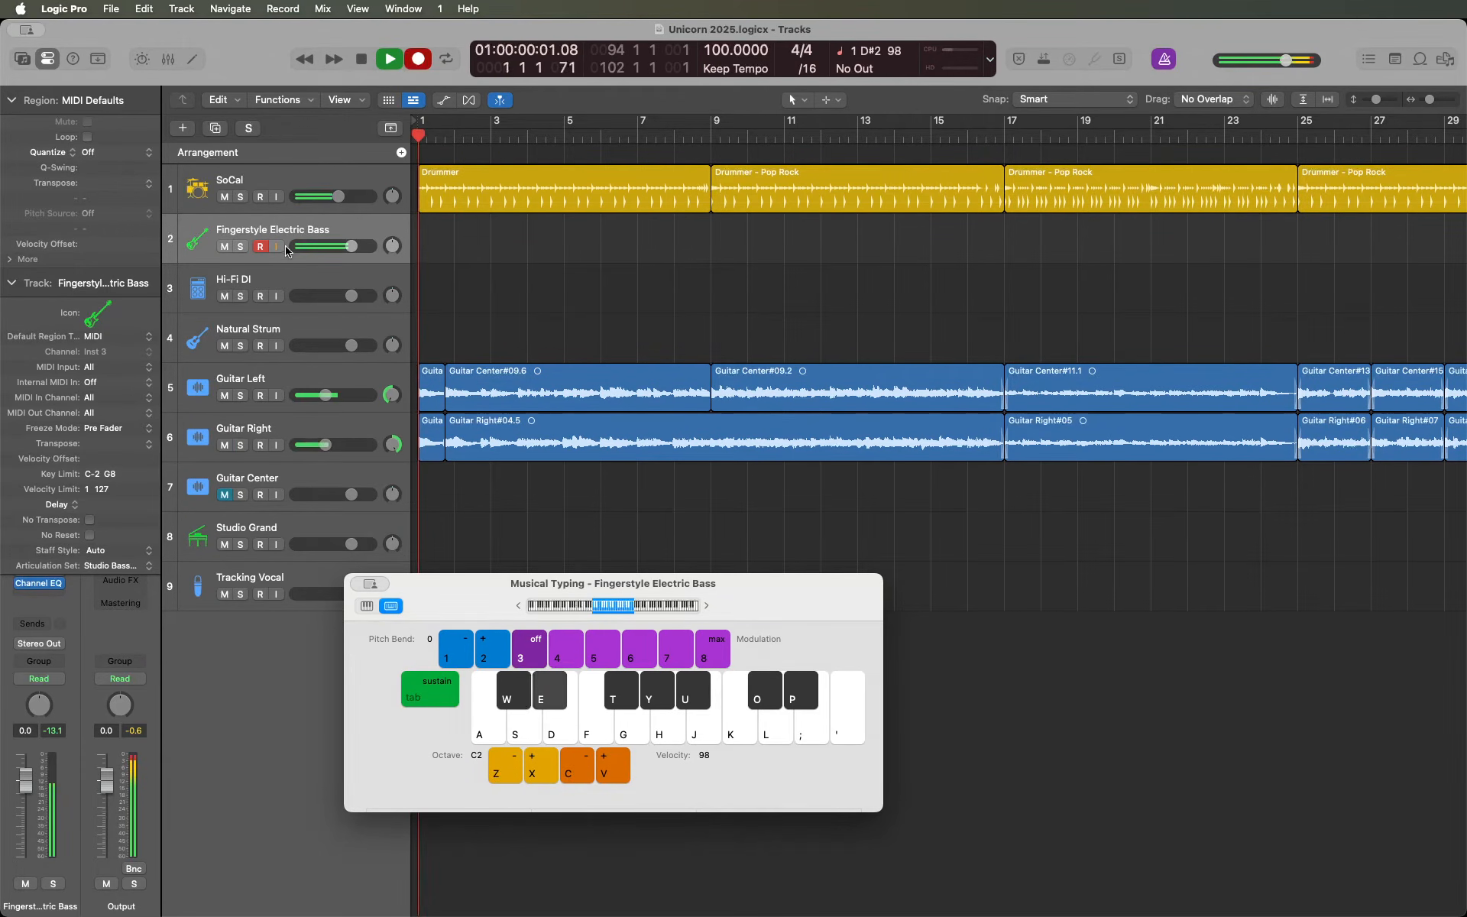
pyautogui.press('e')
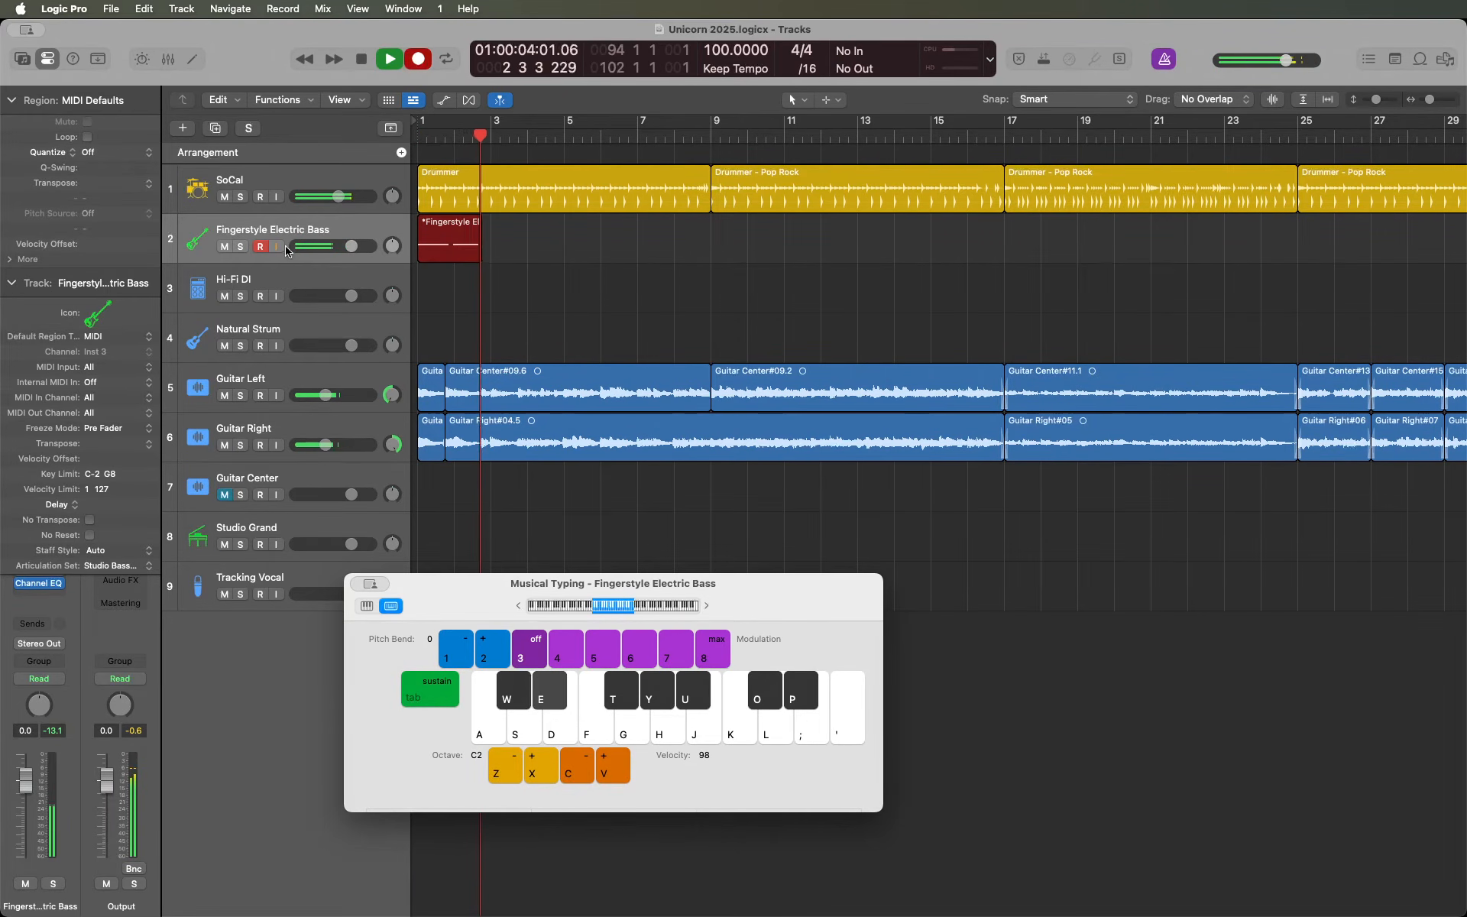
pyautogui.press('y')
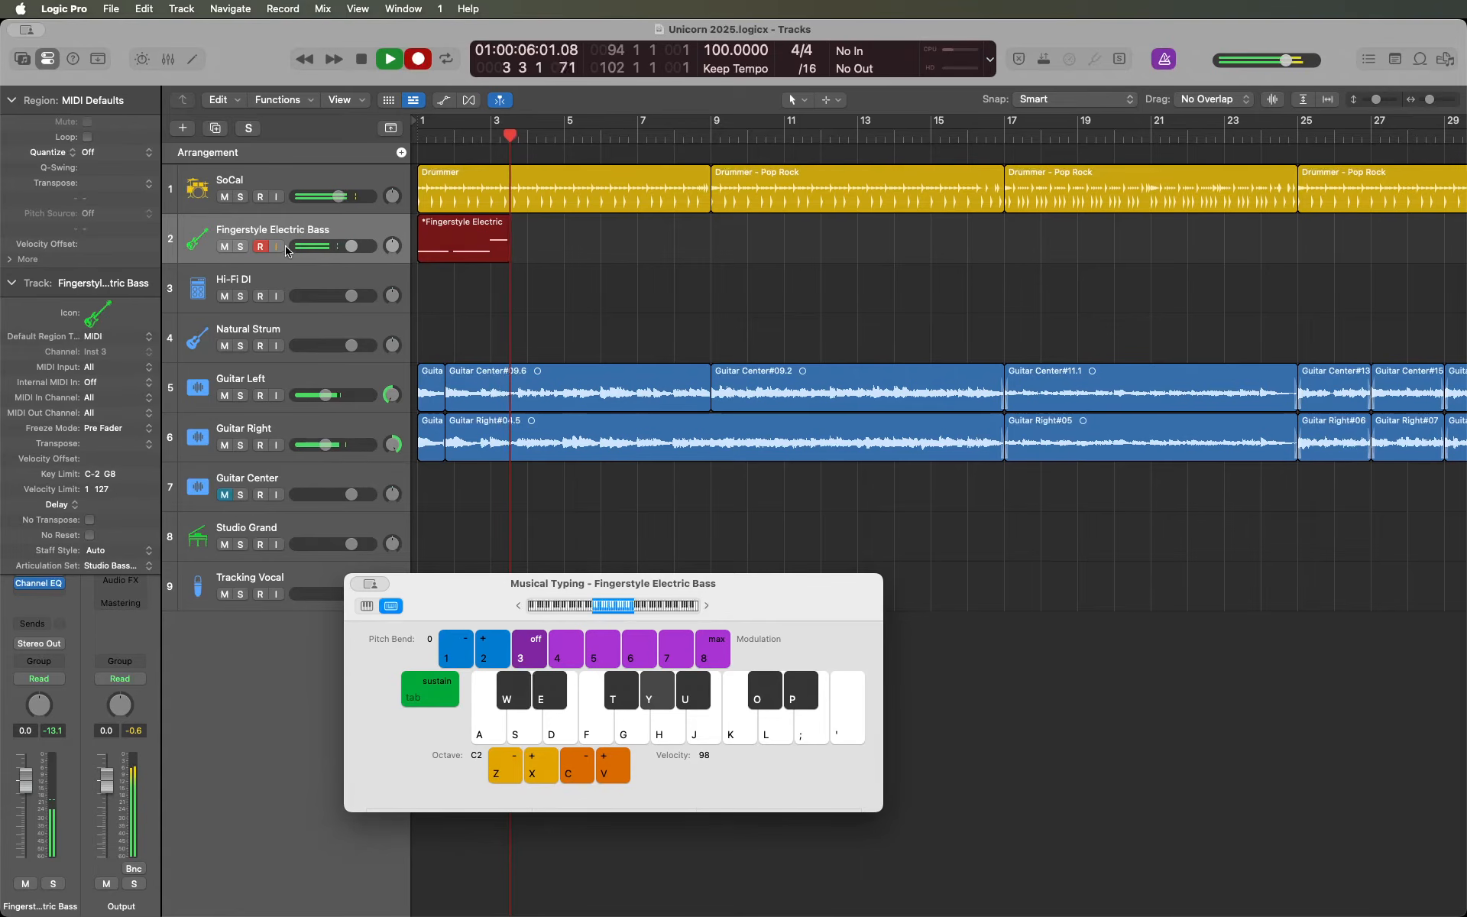
pyautogui.press('u')
pyautogui.press('g')
pyautogui.press('u')
pyautogui.press('g')
pyautogui.press('u')
pyautogui.press('e')
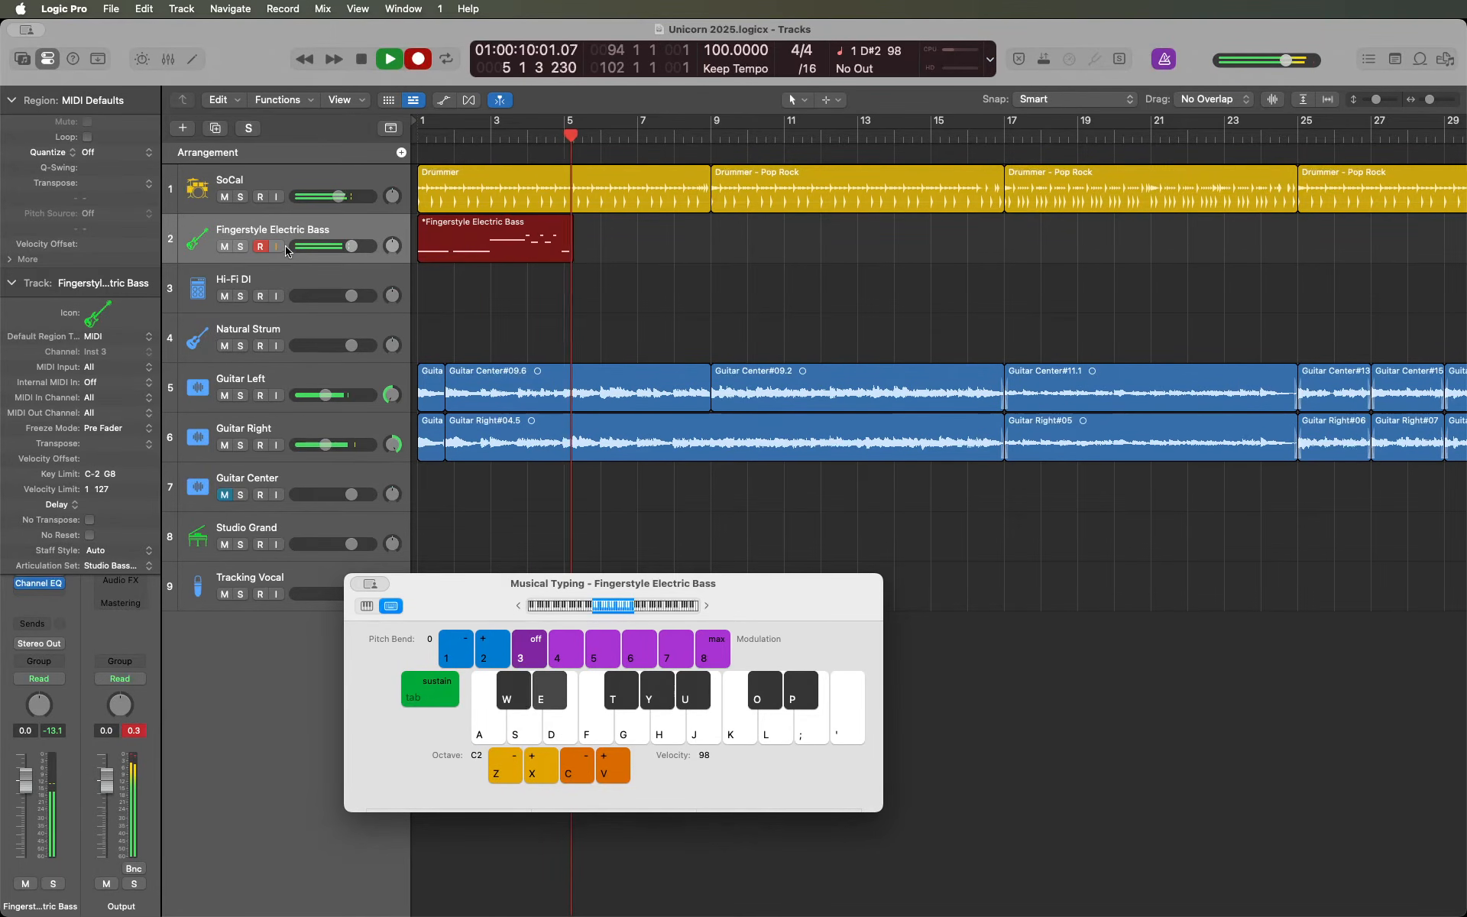
pyautogui.press('g')
pyautogui.press('e')
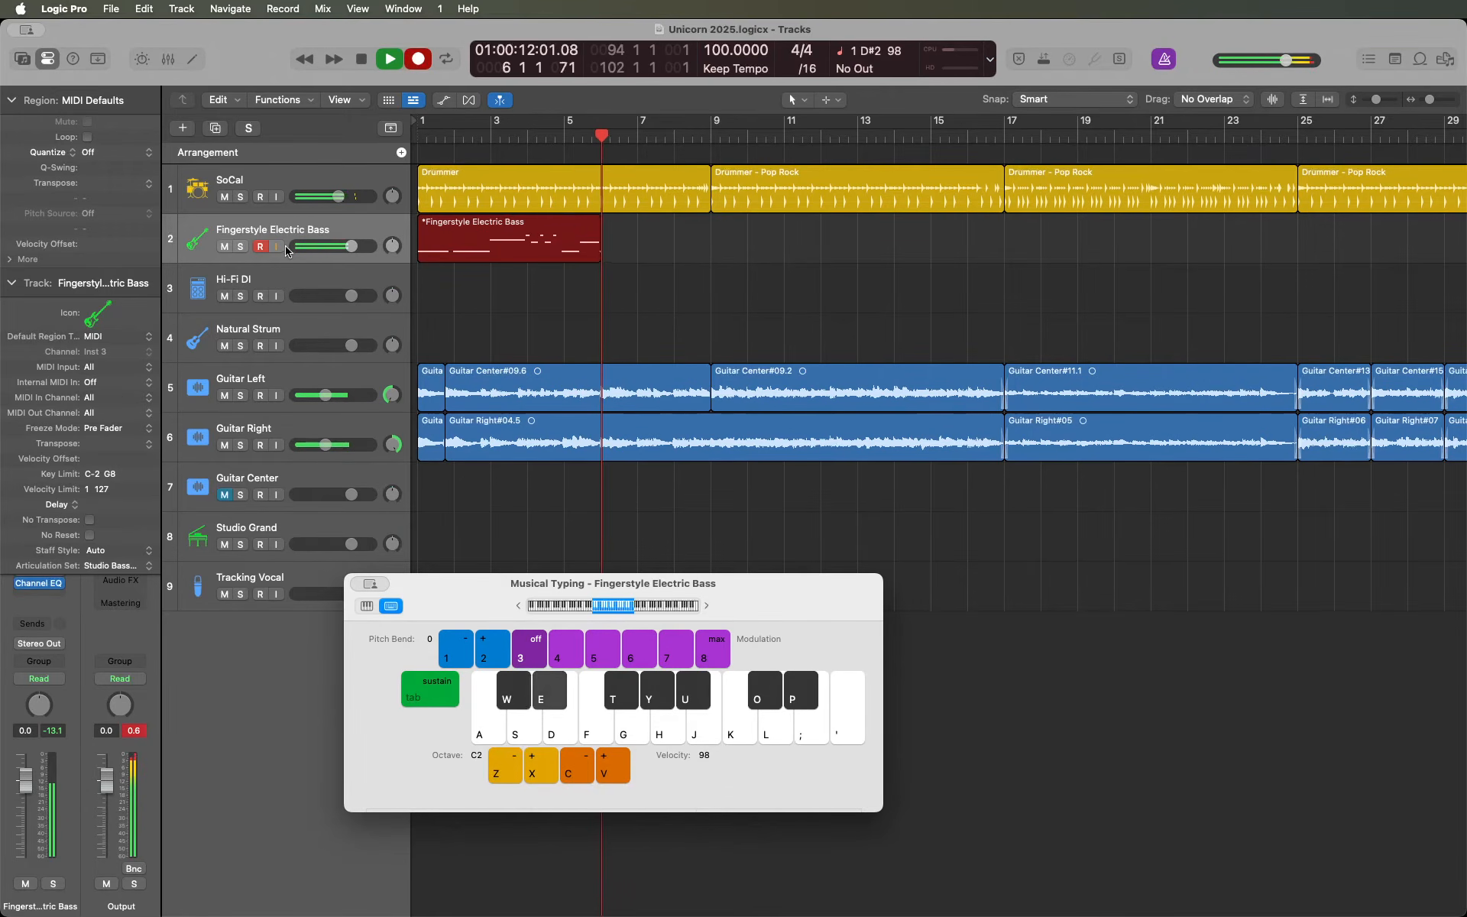
pyautogui.press('g')
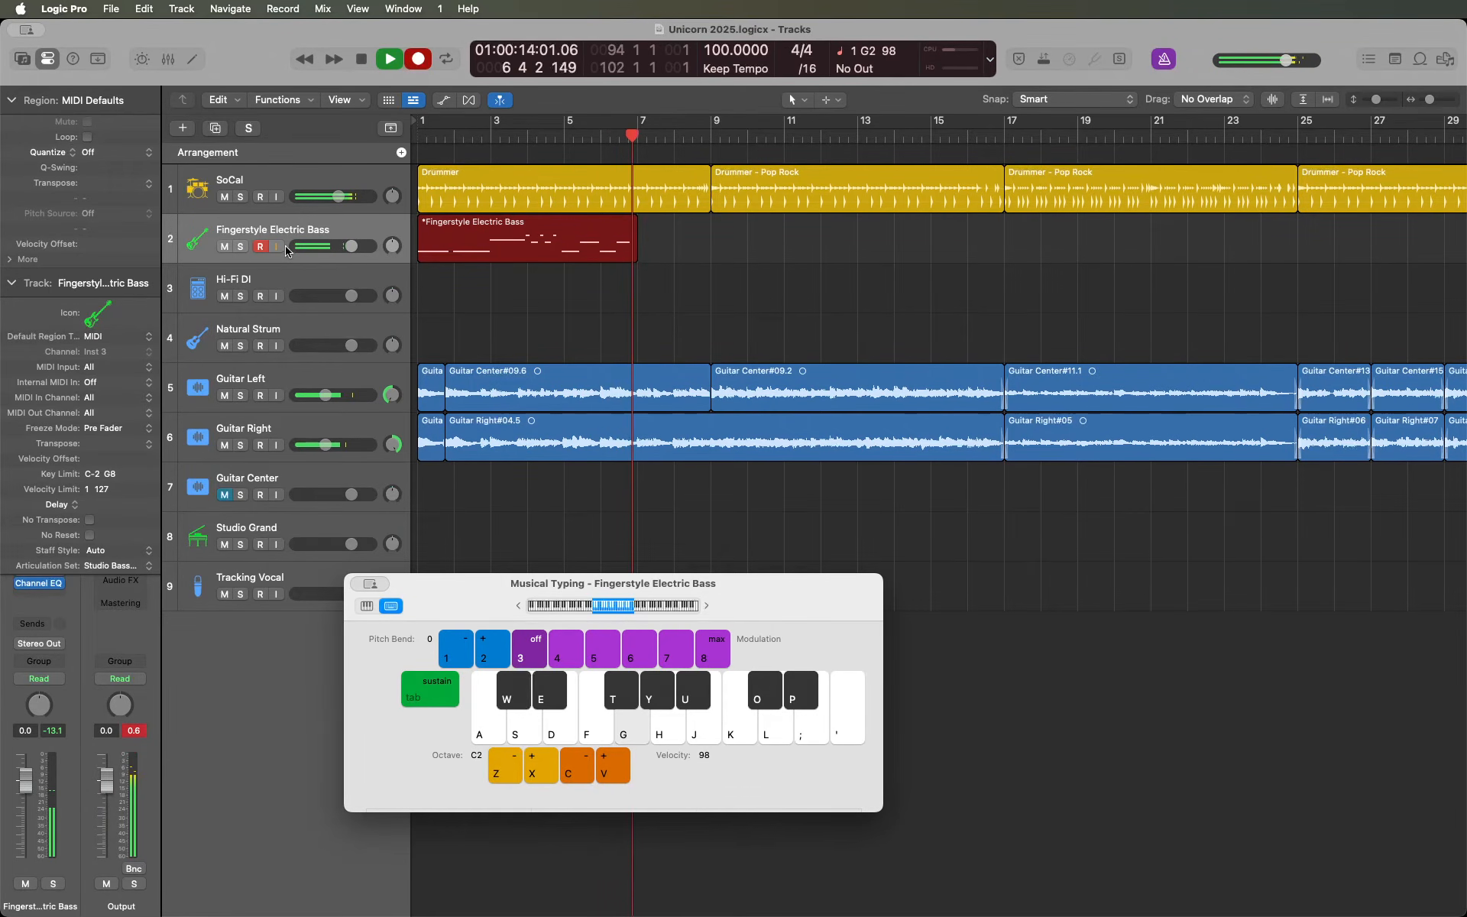
pyautogui.press('y')
pyautogui.press('y')
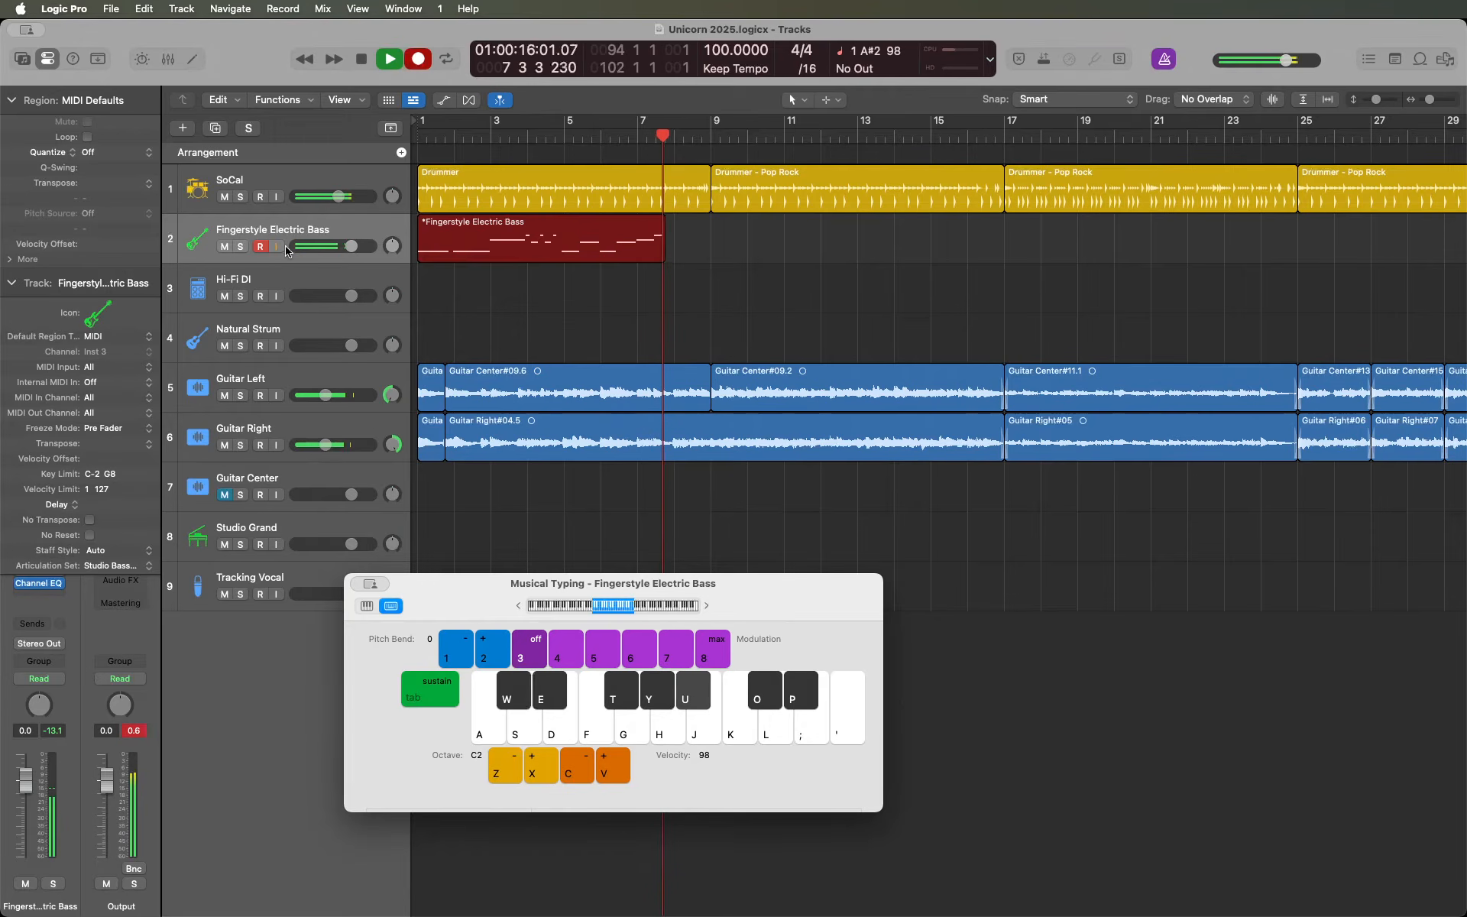
pyautogui.press('u')
pyautogui.press('u')
pyautogui.press('u')
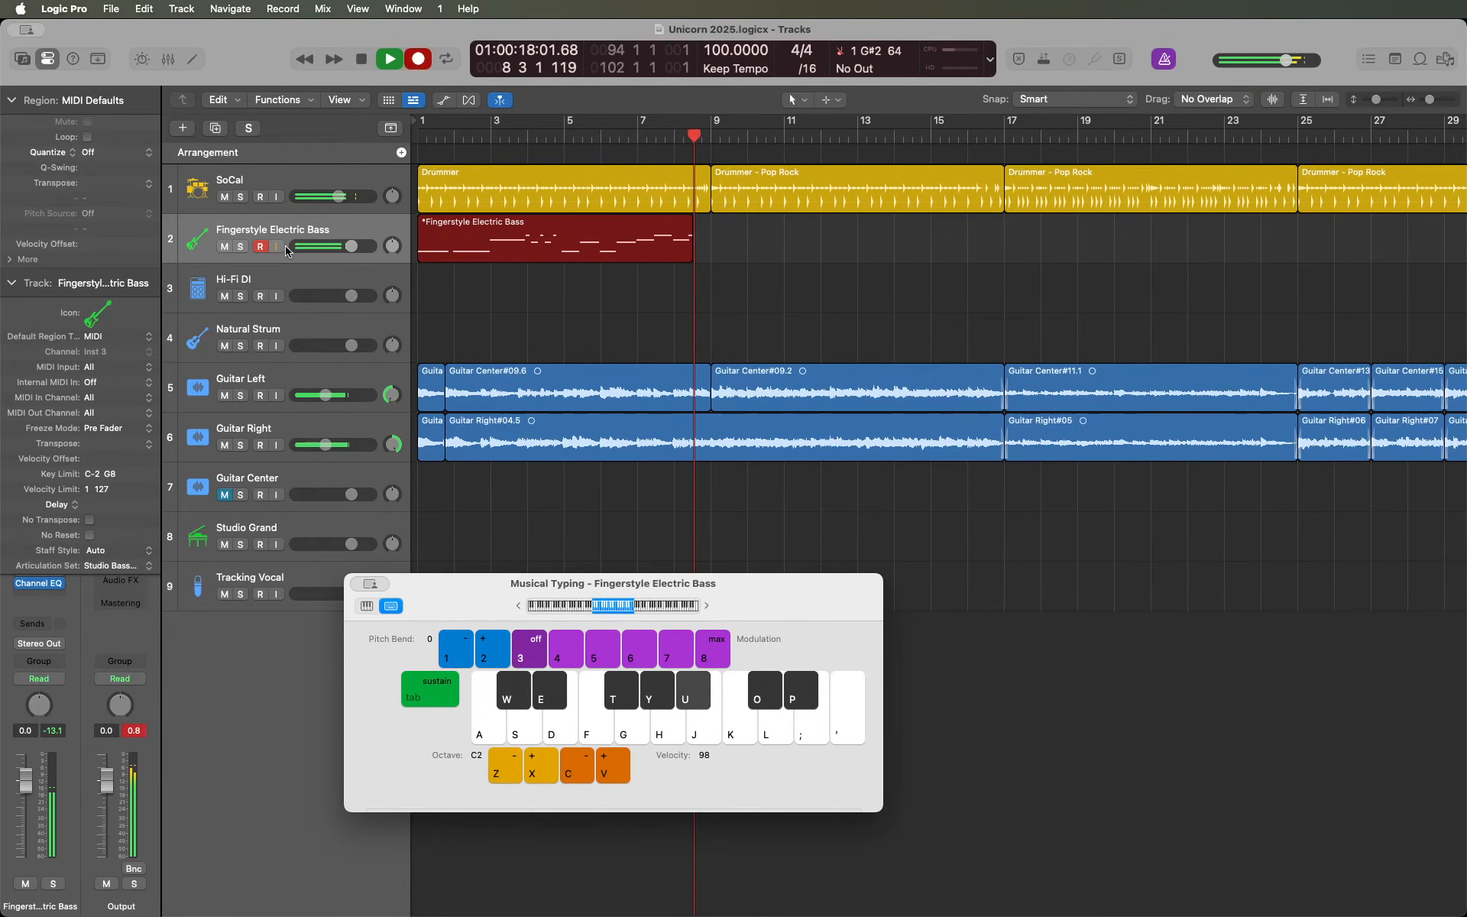
pyautogui.press('e')
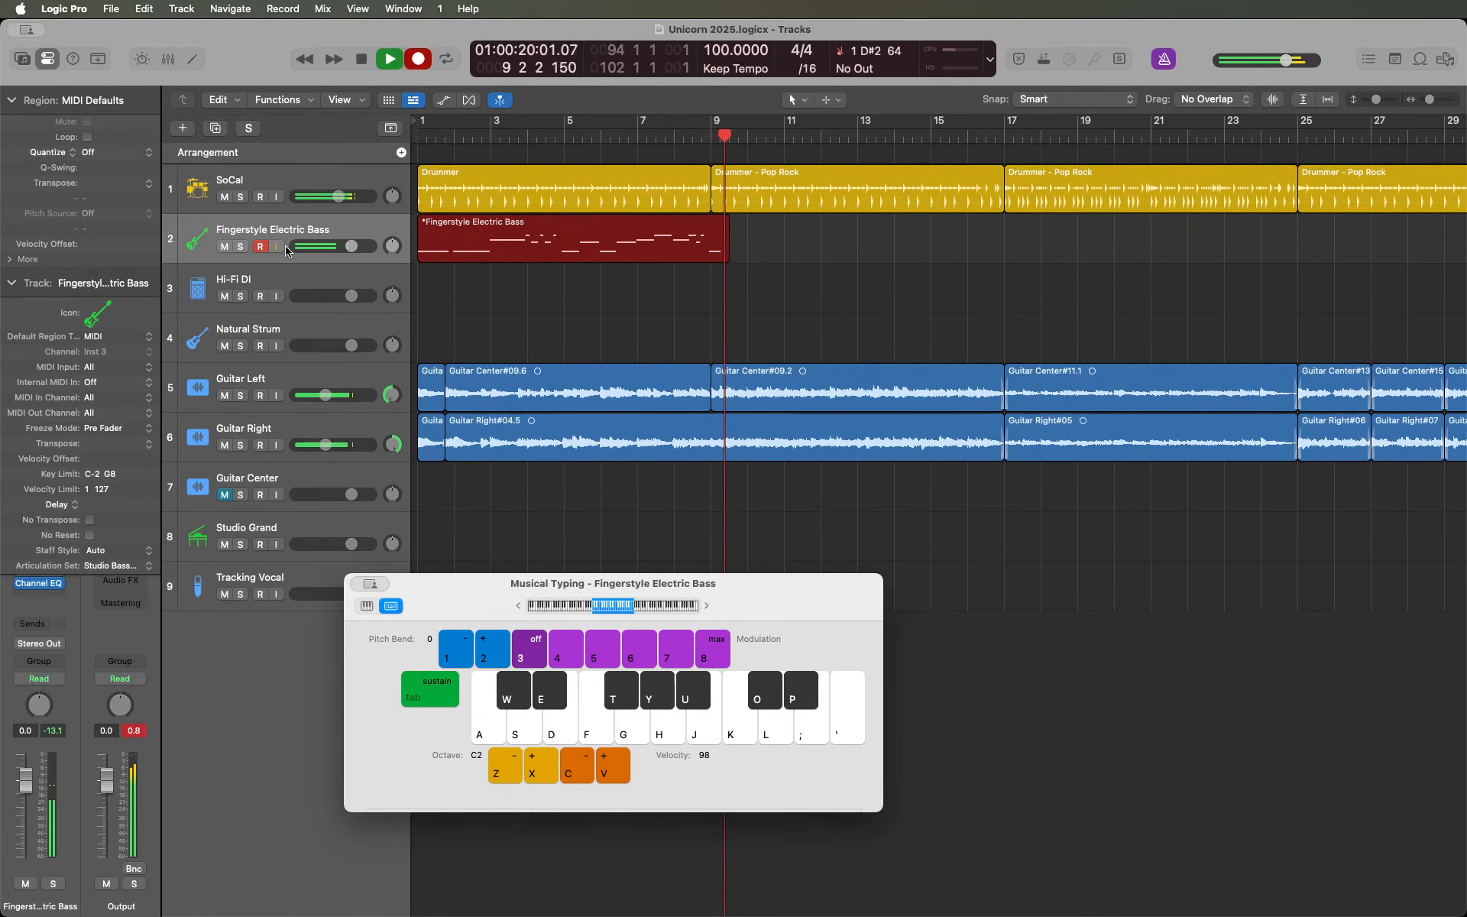
pyautogui.press('space')
# - Quantize the recorded bass region to 1/16 Note and play back its opening bars
pyautogui.press('q')
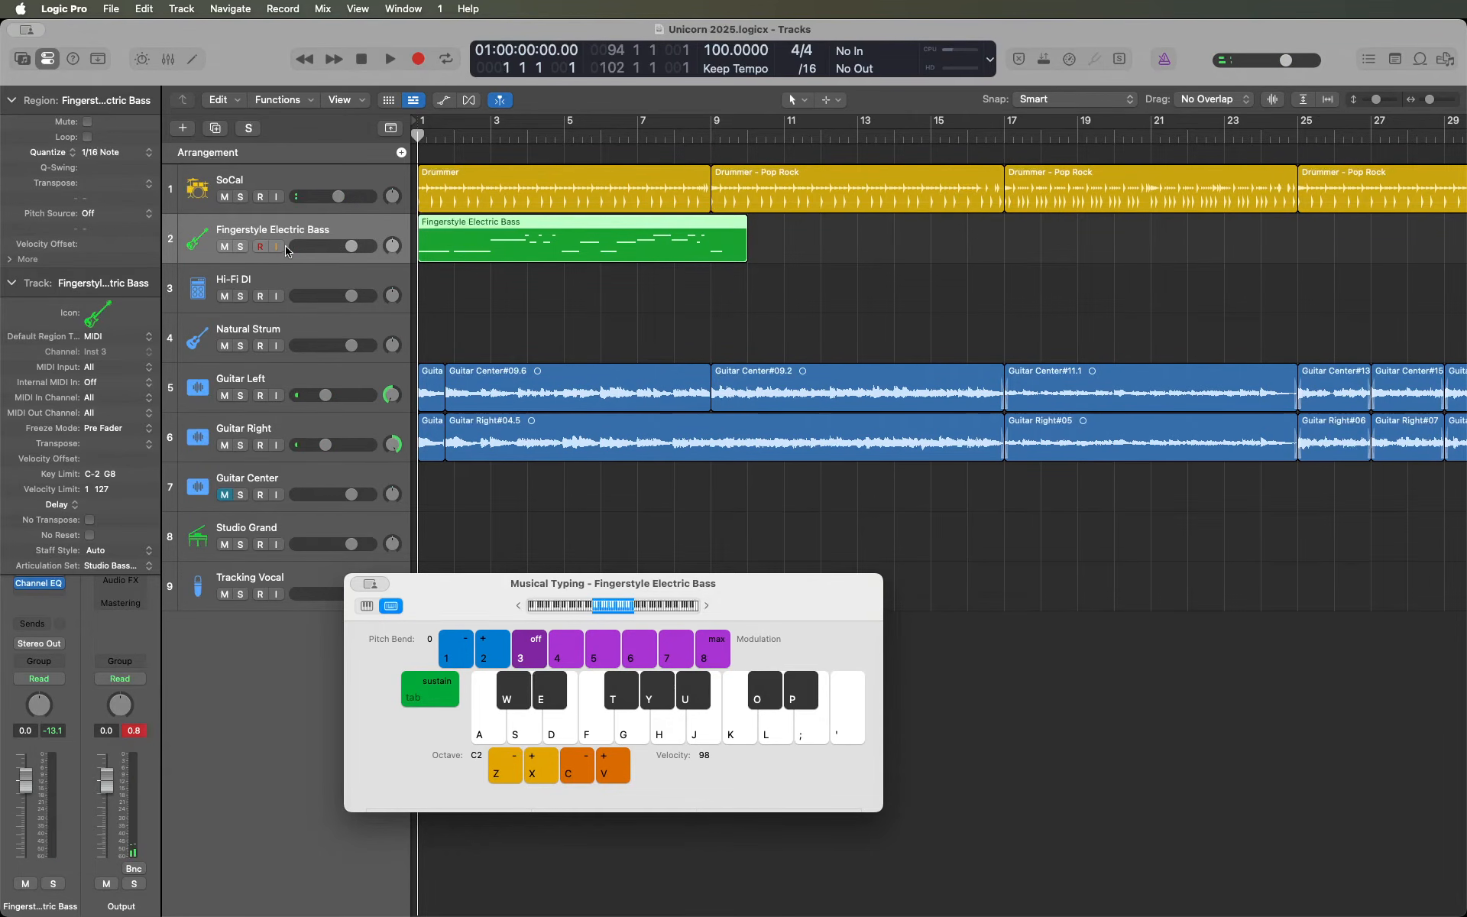
pyautogui.press('space')
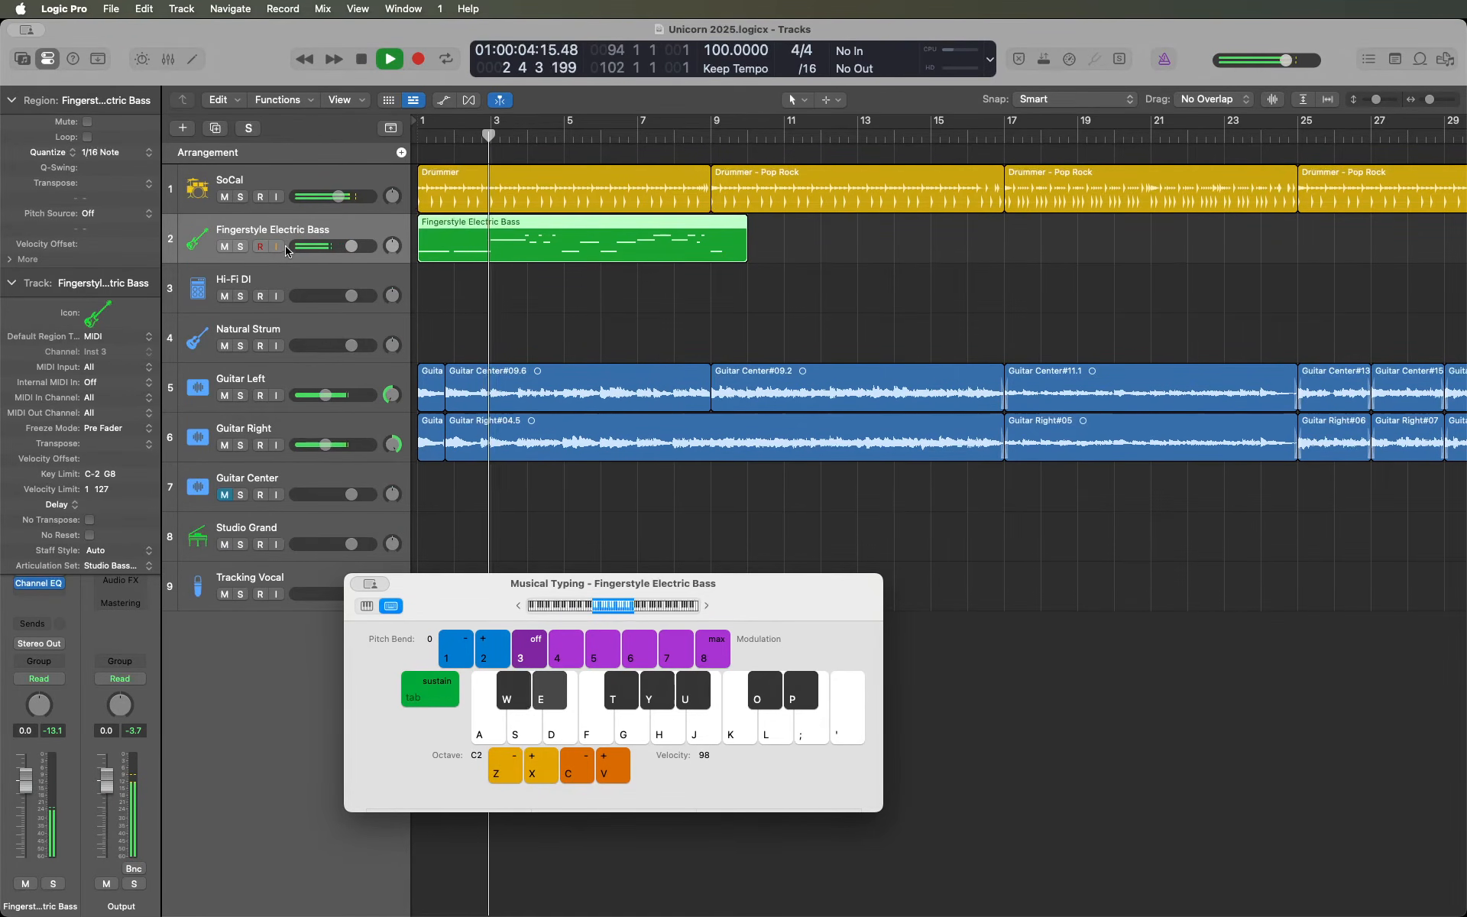
pyautogui.press('space')
# - Raise the Fingerstyle Electric Bass track's volume to 6.0 dB and play the song from the start to check the balance
pyautogui.click(285, 296)
pyautogui.click(286, 247)
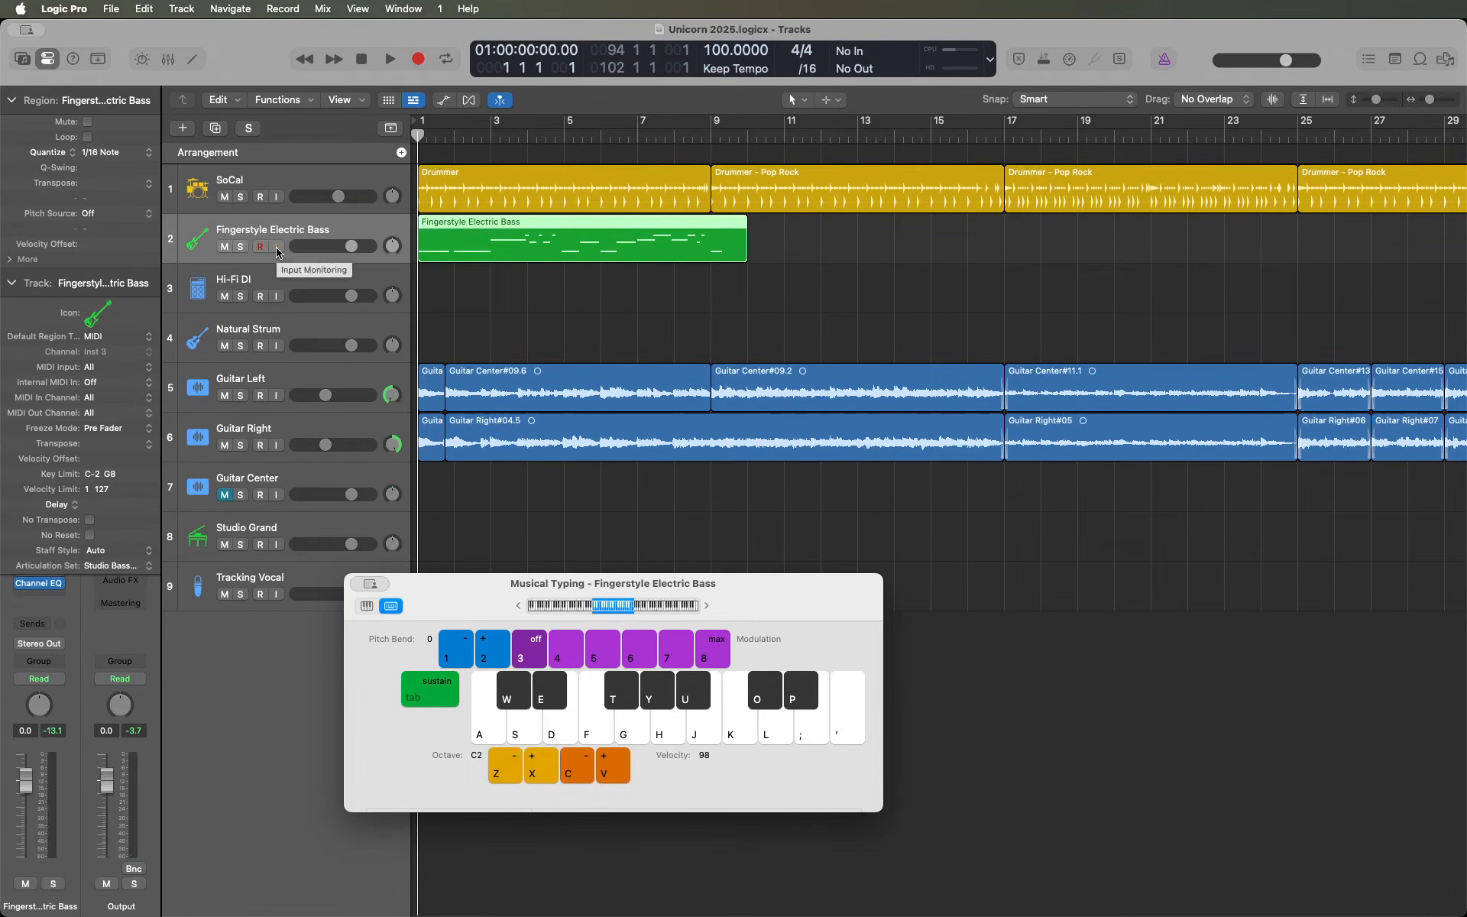
pyautogui.moveTo(352, 252); pyautogui.dragTo(371, 253)
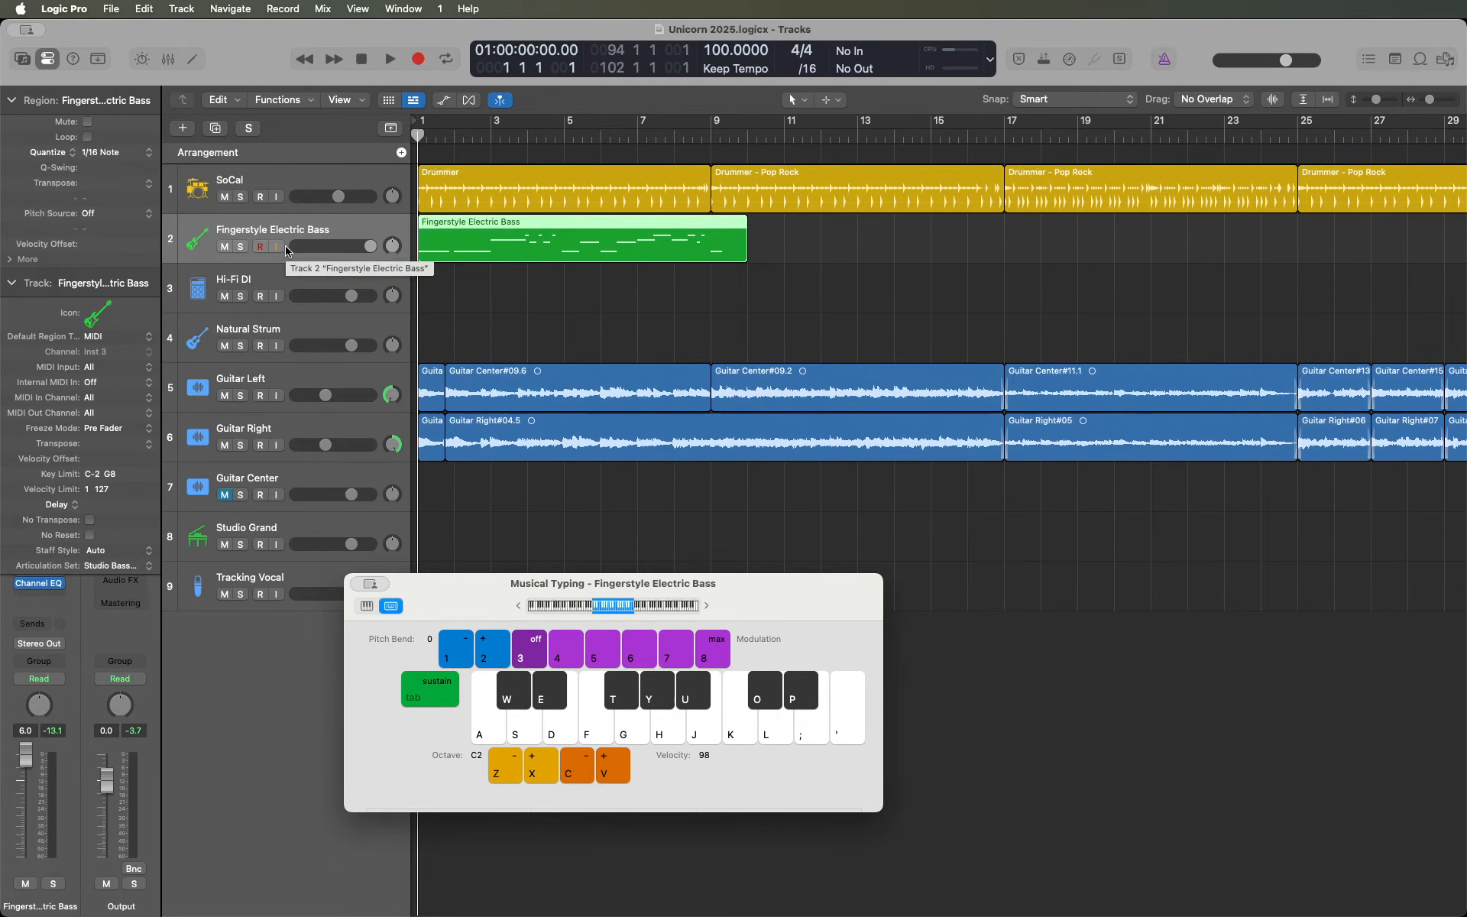
pyautogui.press('space')
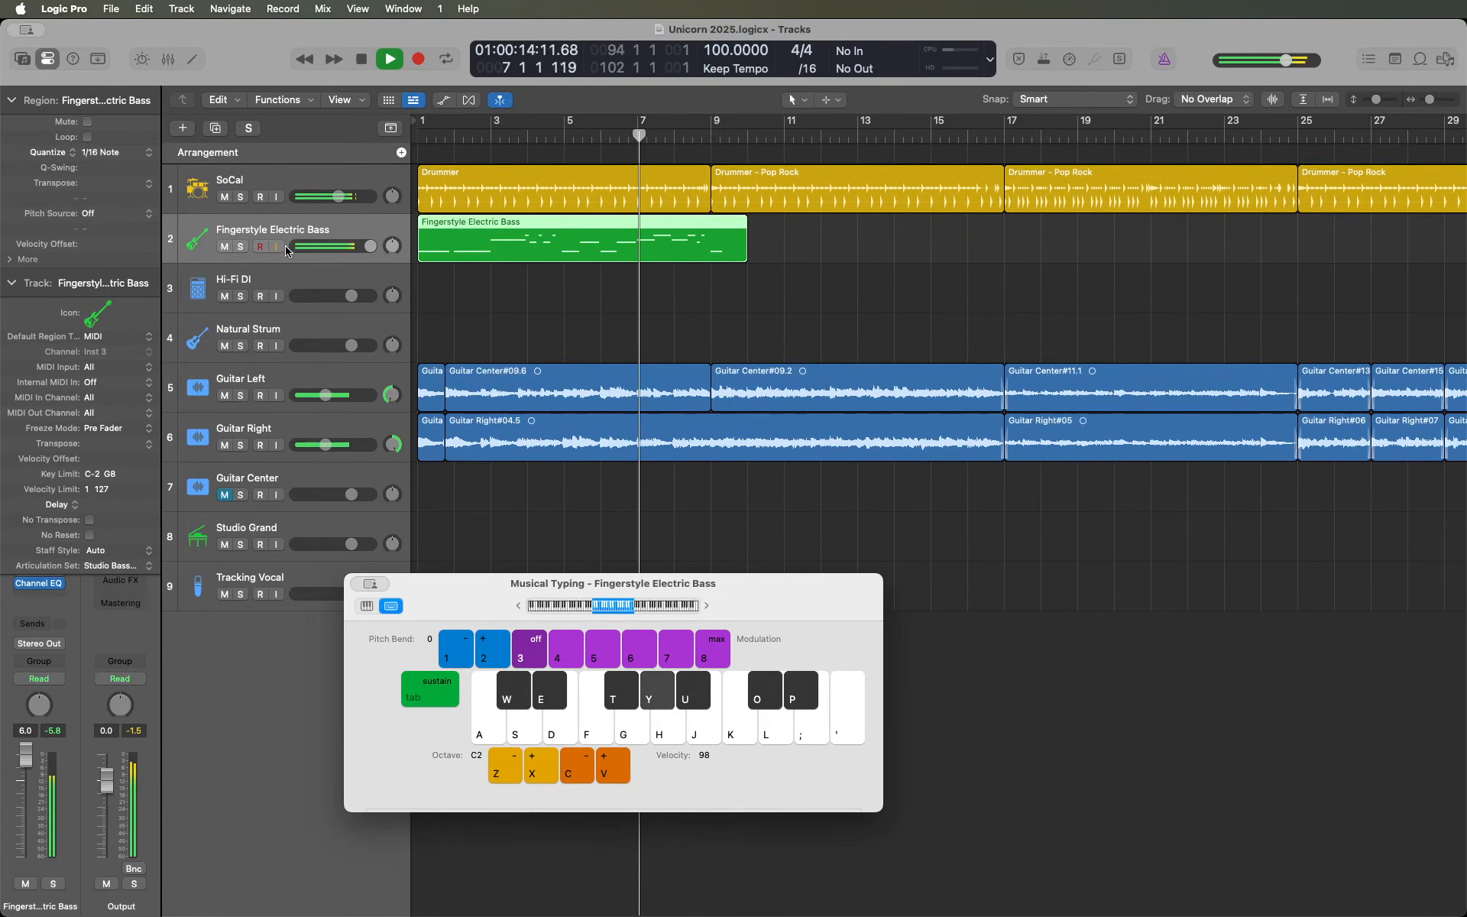
pyautogui.press('space')
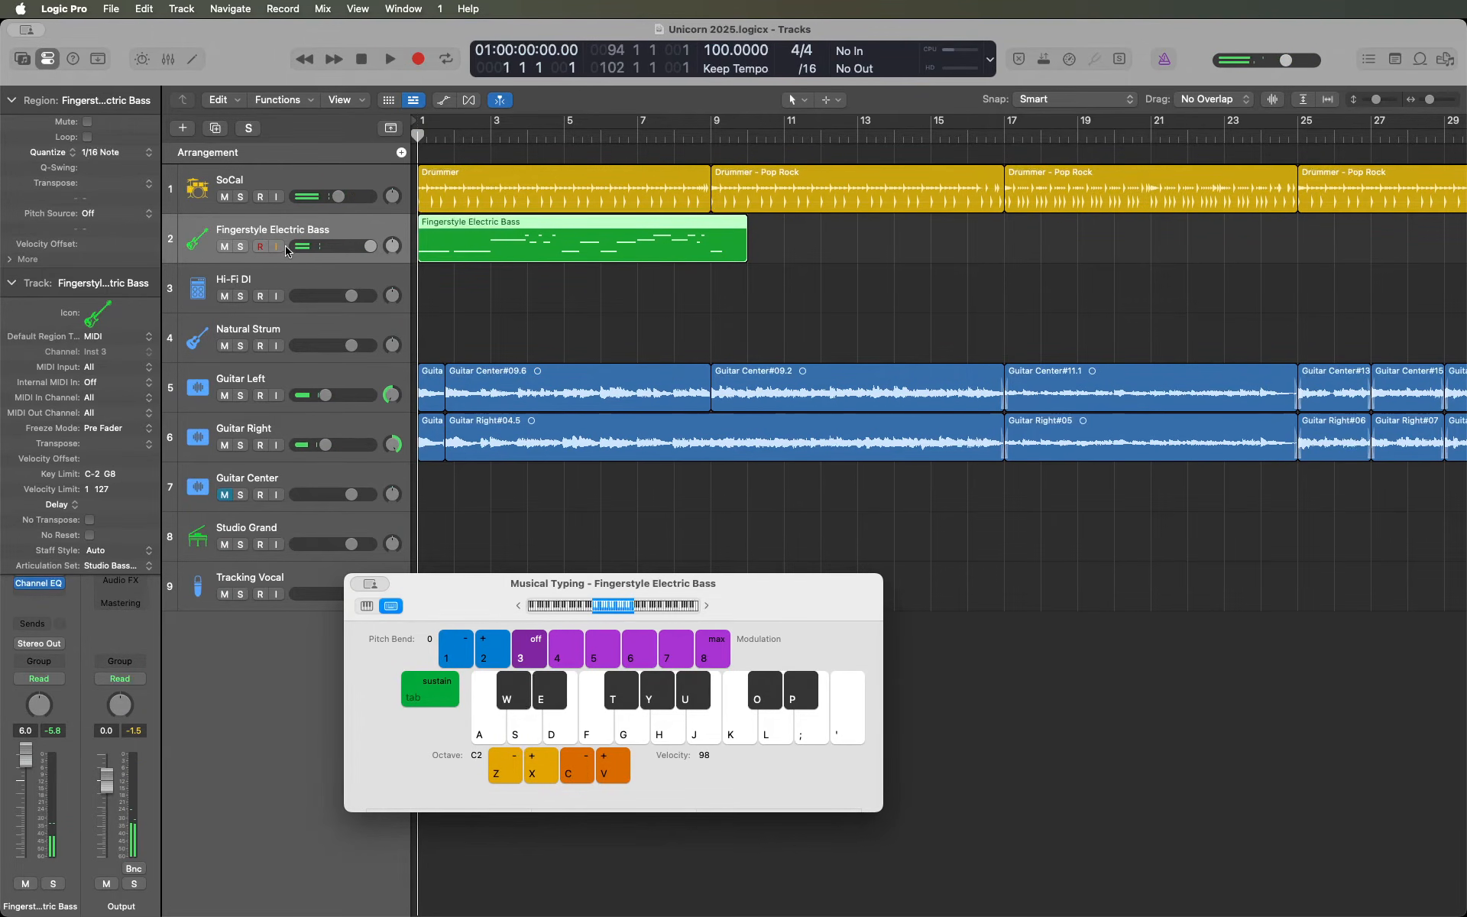
# - Undo the last quantize change on the Fingerstyle Electric Bass region
pyautogui.click(20, 8)
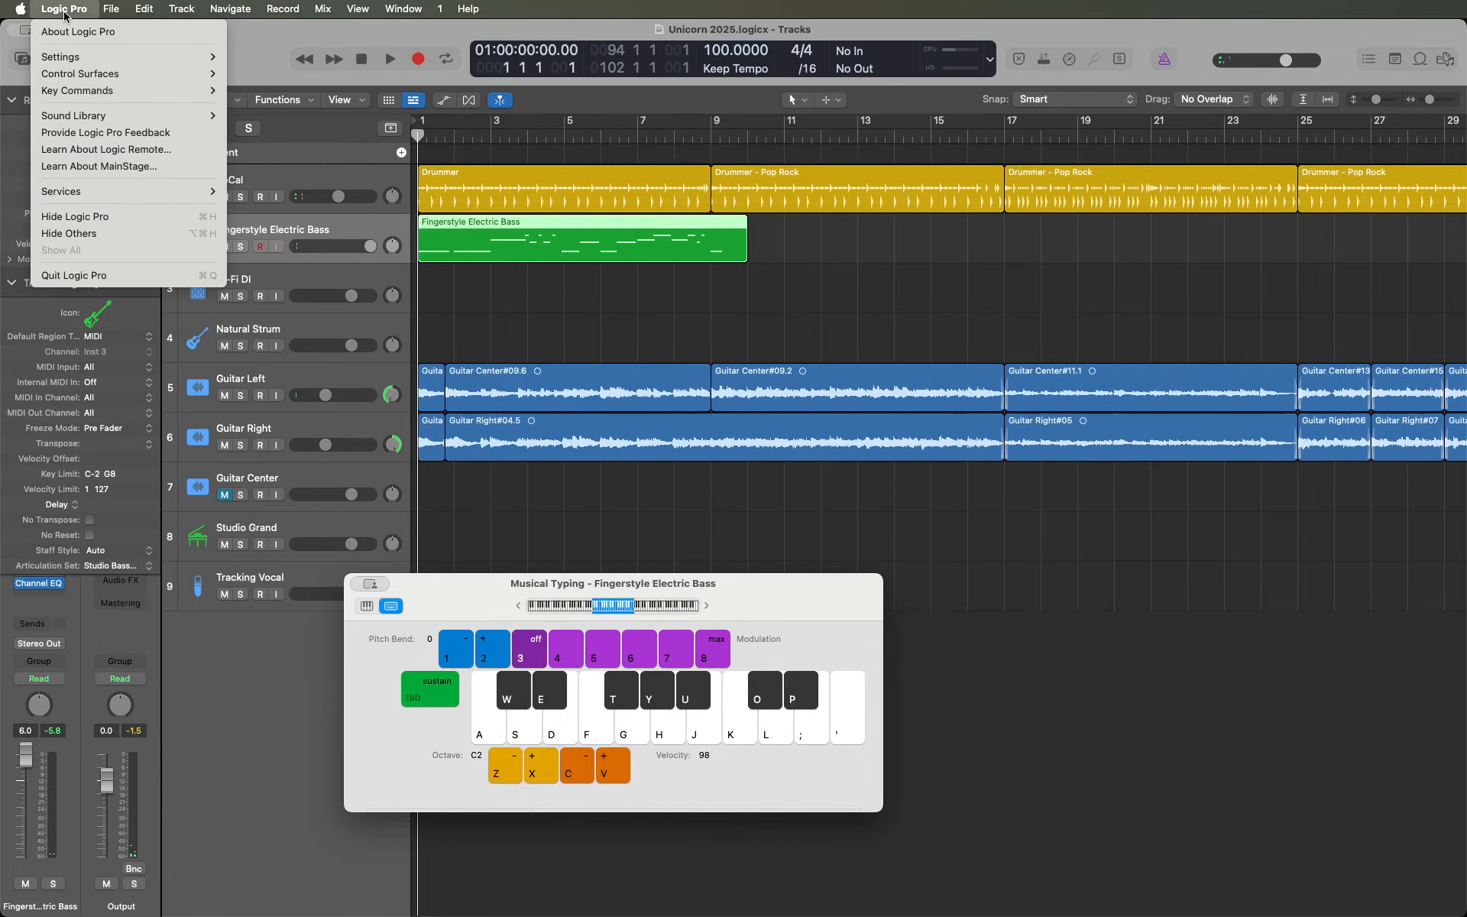
pyautogui.moveTo(144, 12)
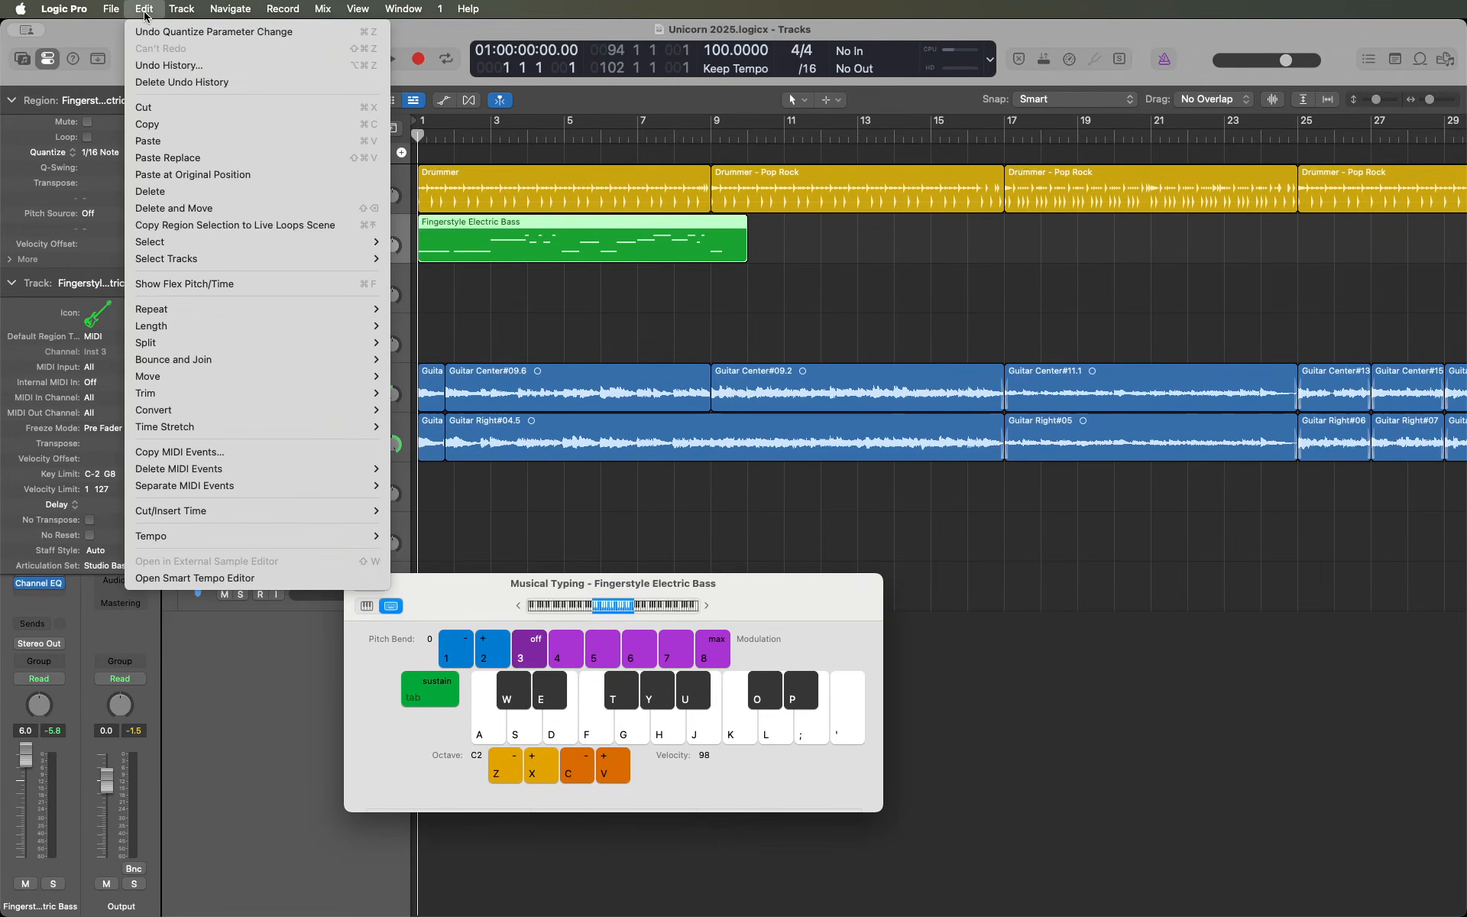
pyautogui.click(258, 35)
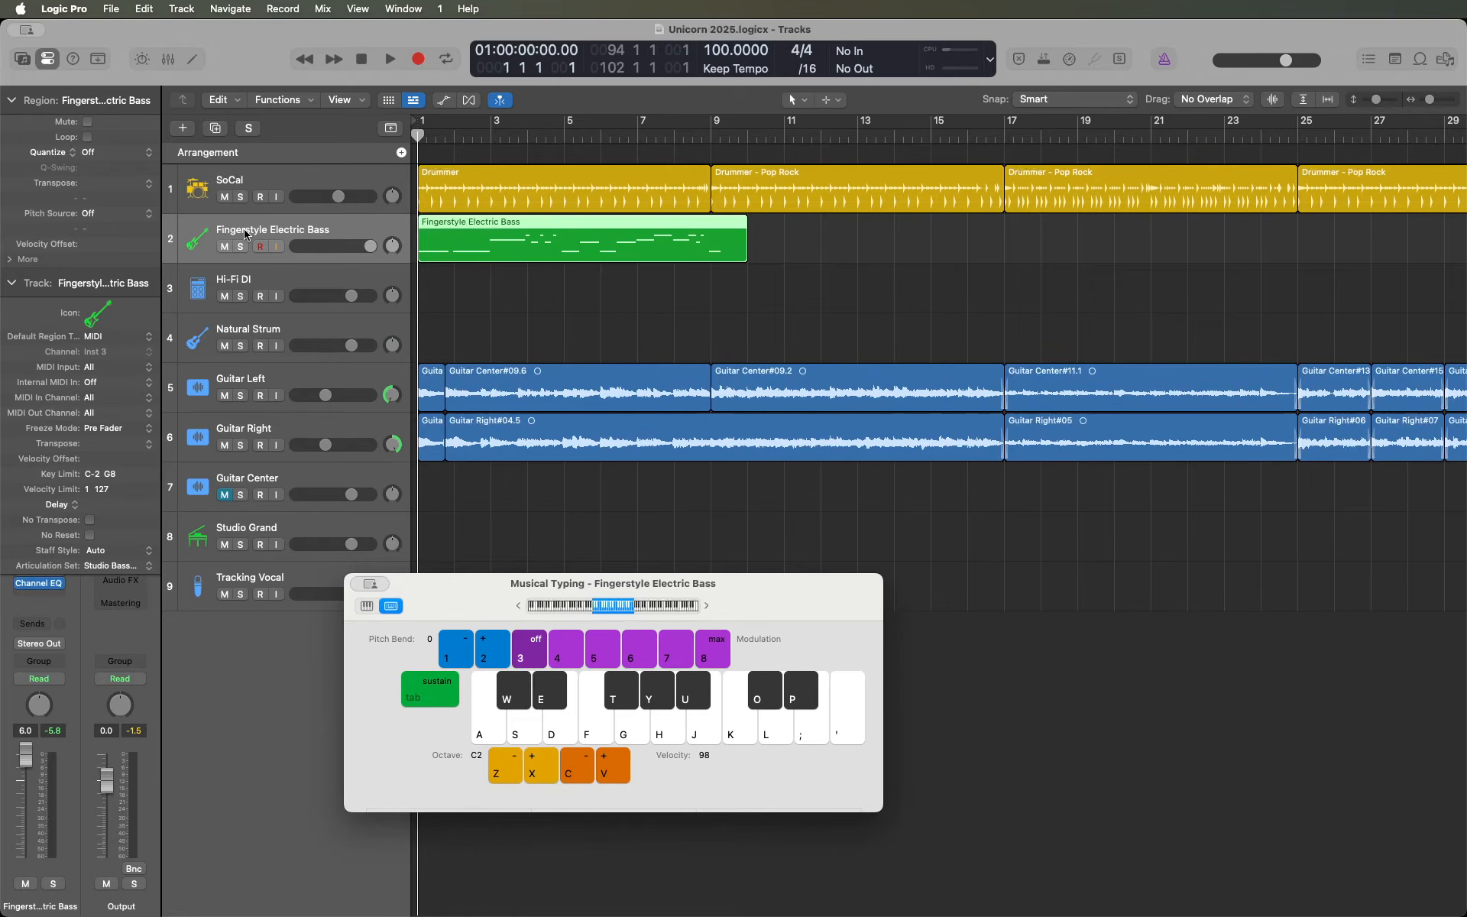
# - Play the song from the start to hear the unquantized bass line against the drums and guitars
pyautogui.press('space')
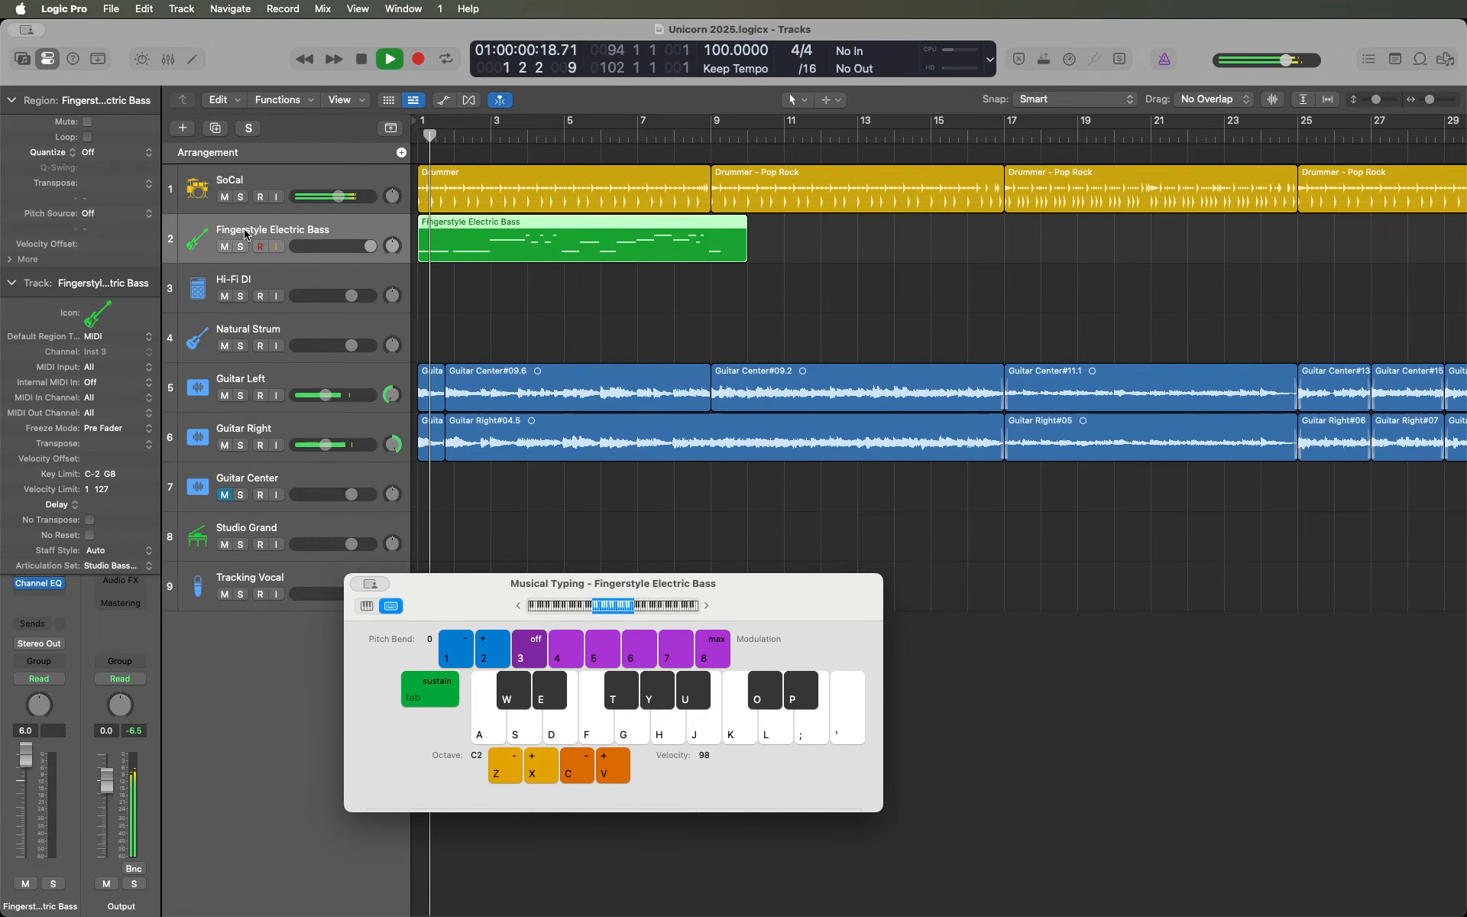
pyautogui.press('e')
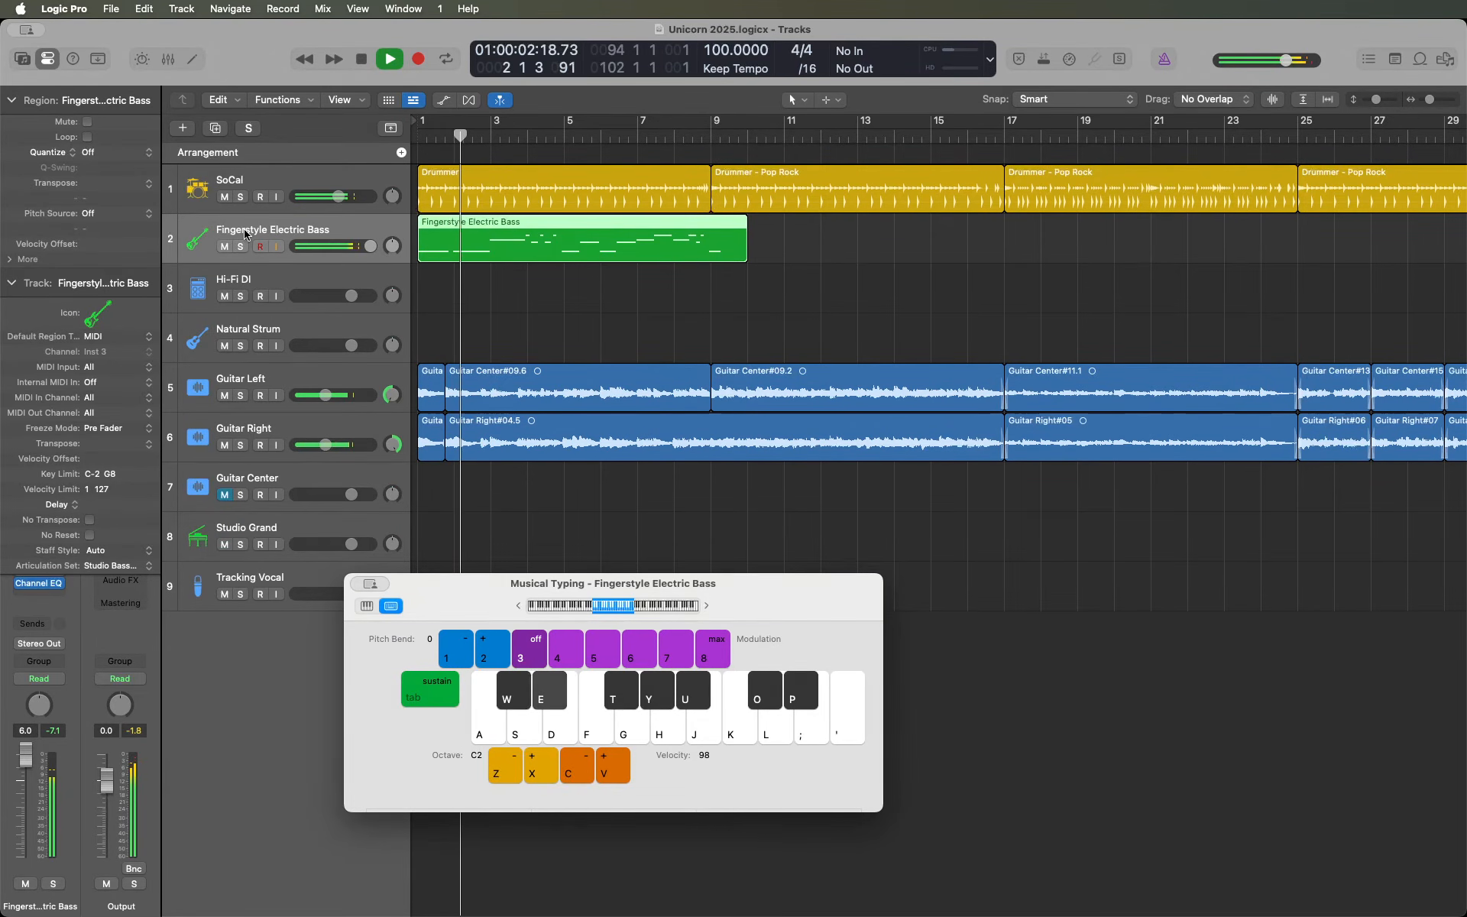
pyautogui.press('y')
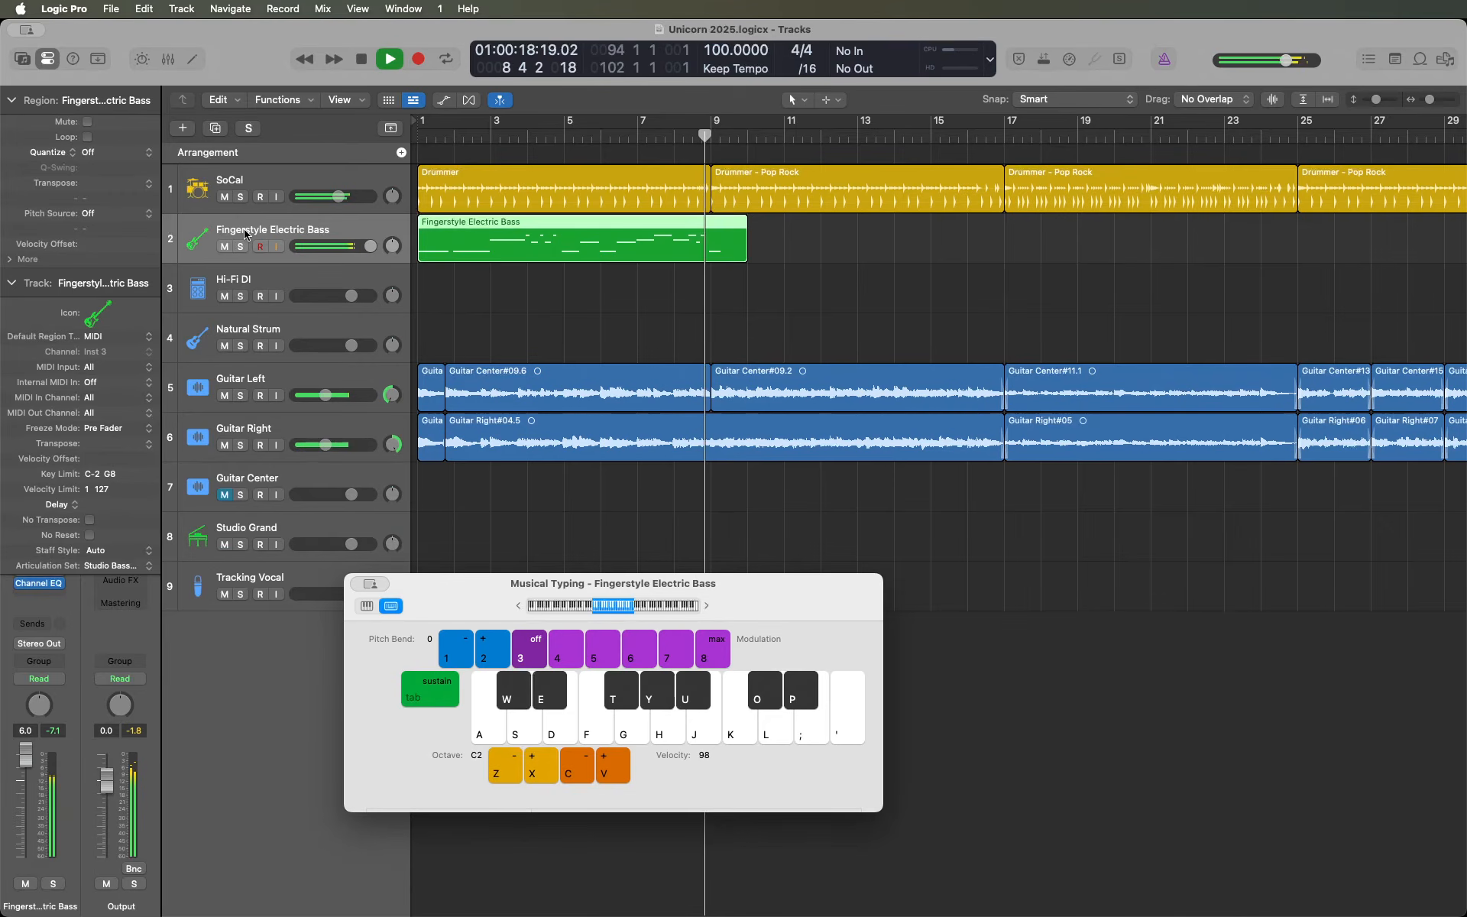
pyautogui.press('space')
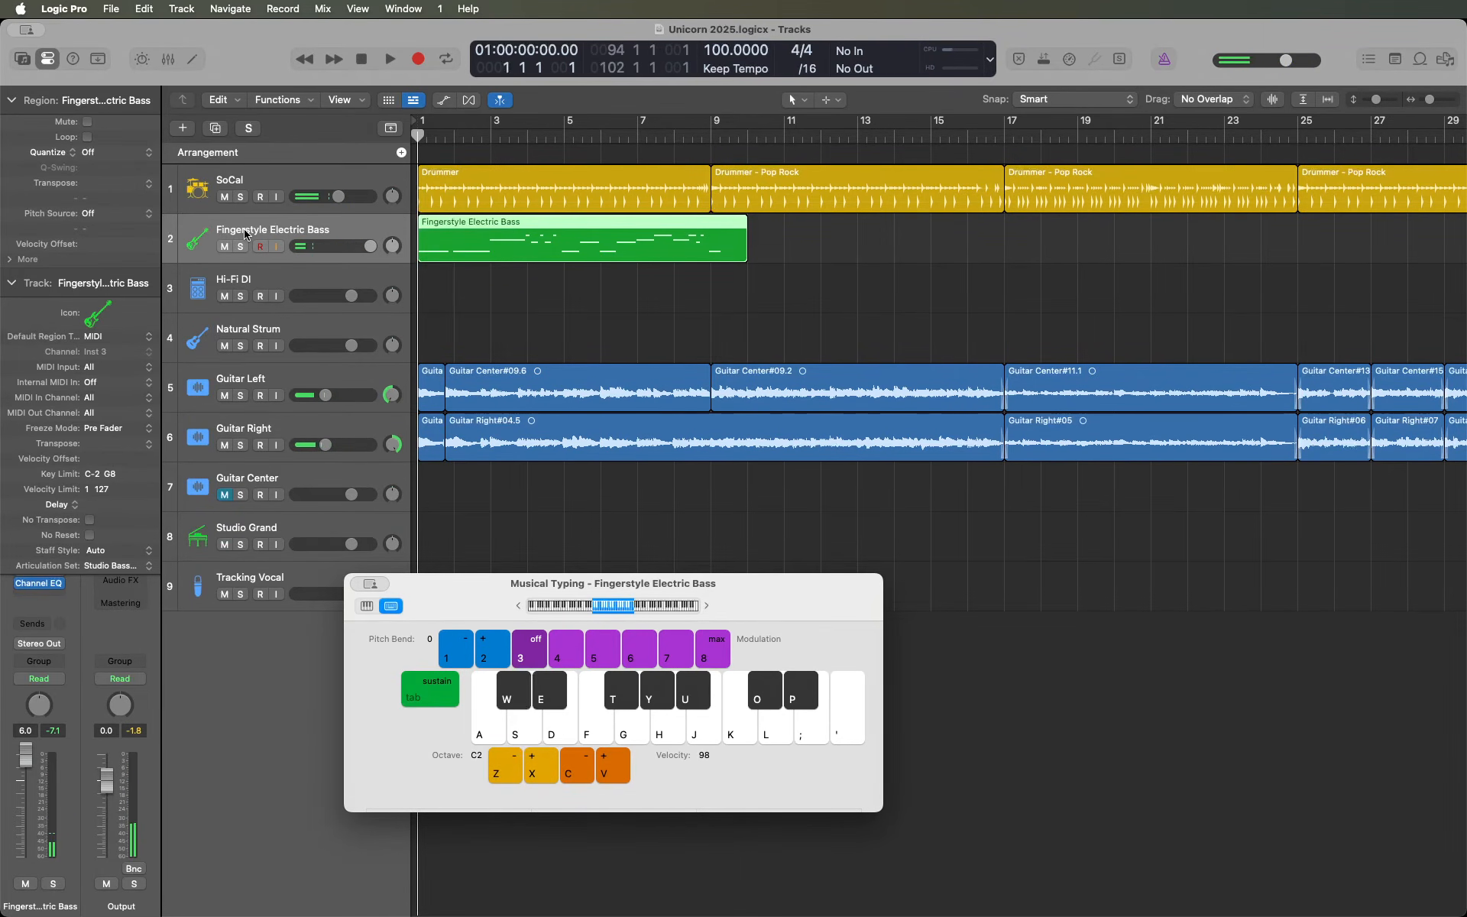
pyautogui.press('space')
pyautogui.press('space')
# - Nudge the first D#2 note at bar 1 slightly later in the Piano Roll and hide the Musical Typing keyboard
pyautogui.press('super+4')
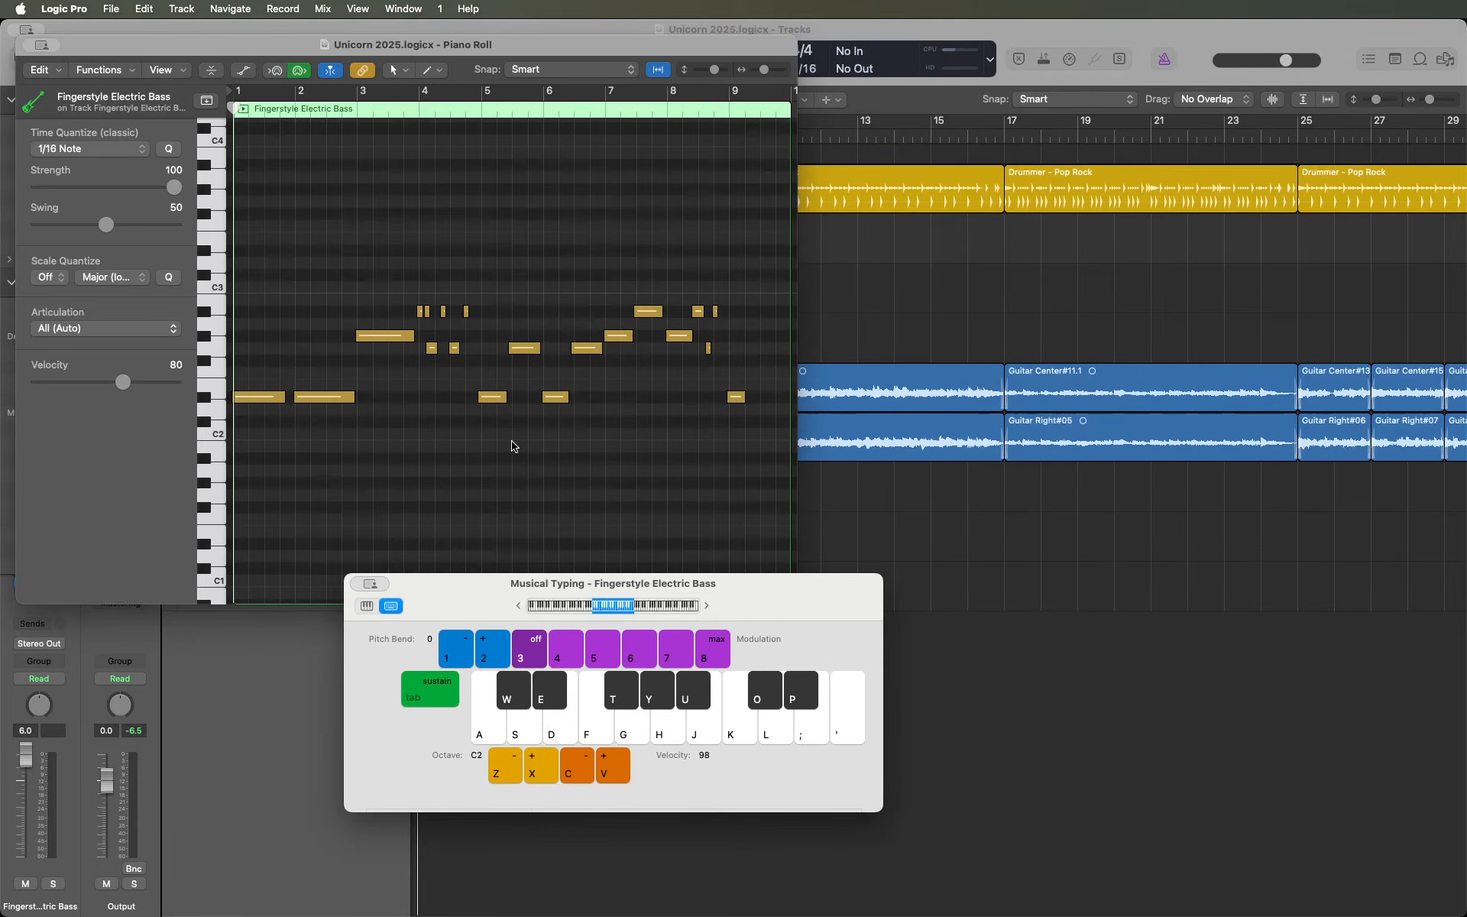
pyautogui.click(251, 398)
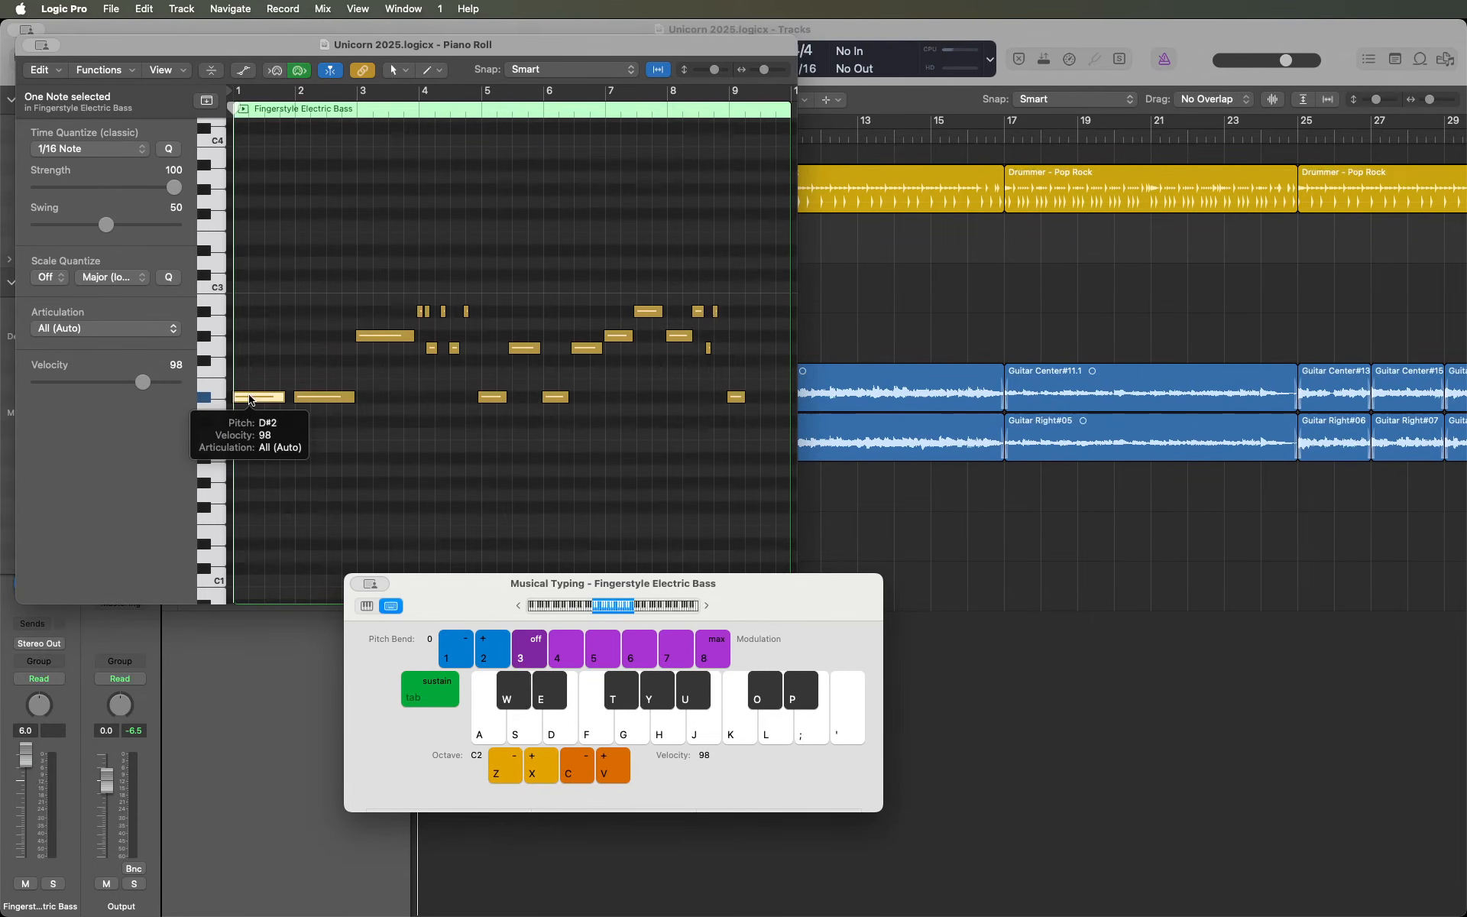
pyautogui.click(315, 398)
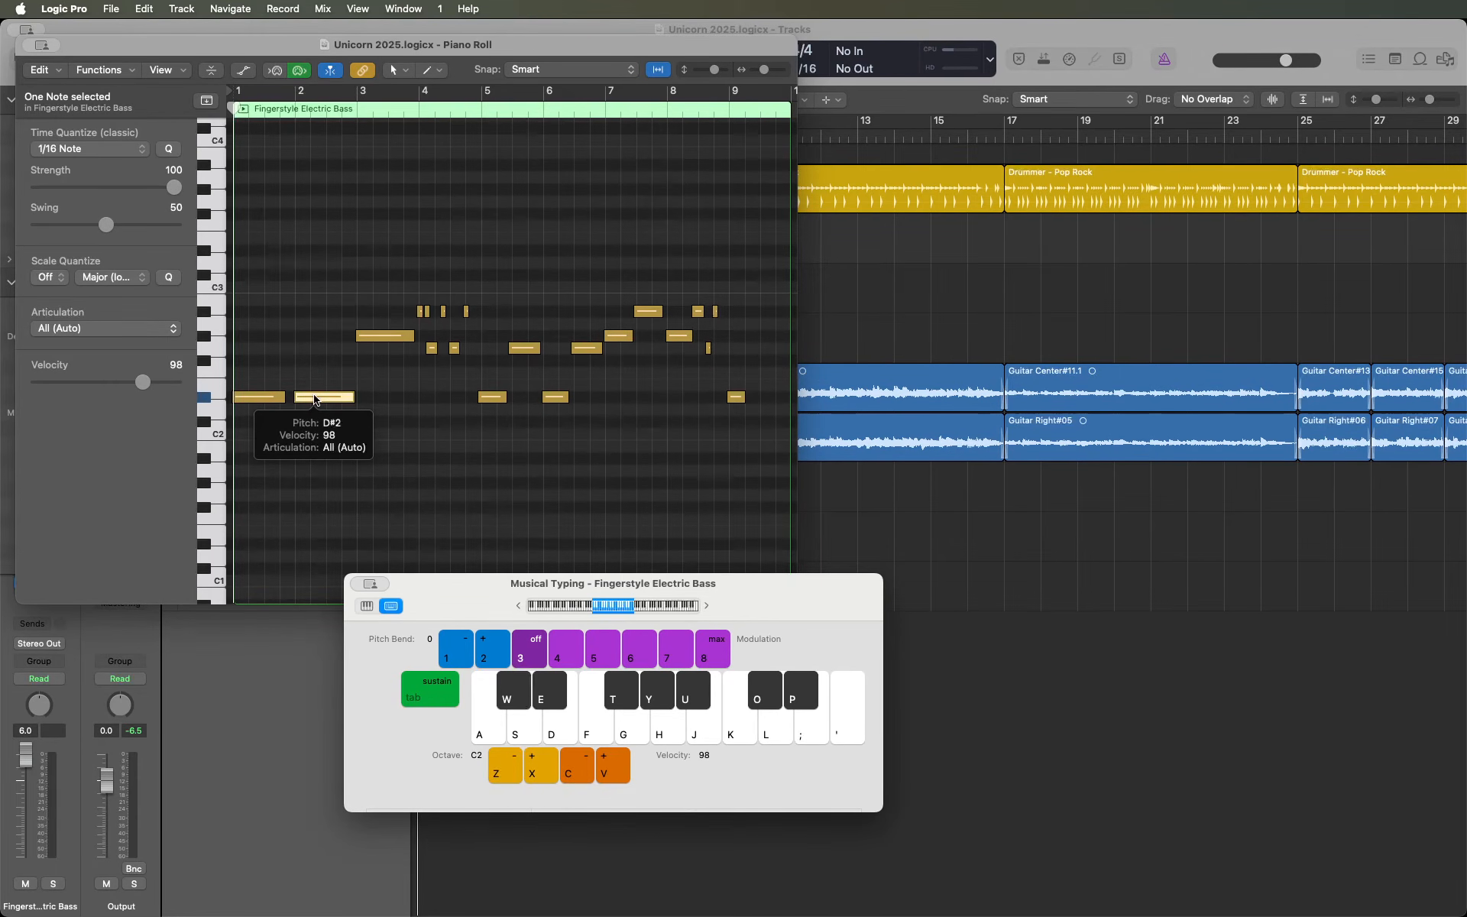
pyautogui.click(251, 398)
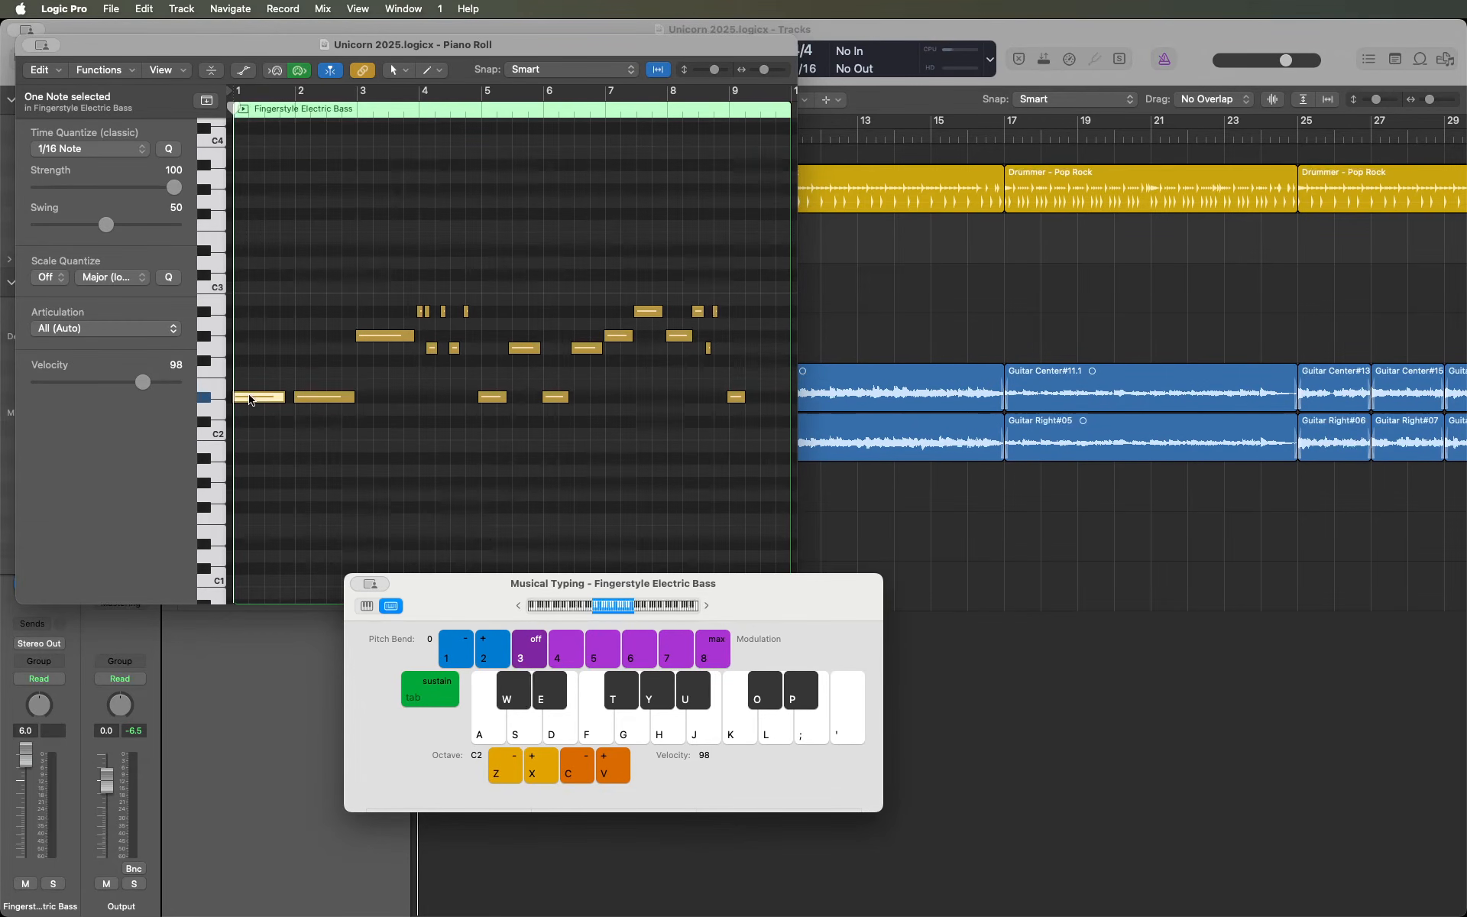
pyautogui.press('space')
pyautogui.moveTo(250, 399)
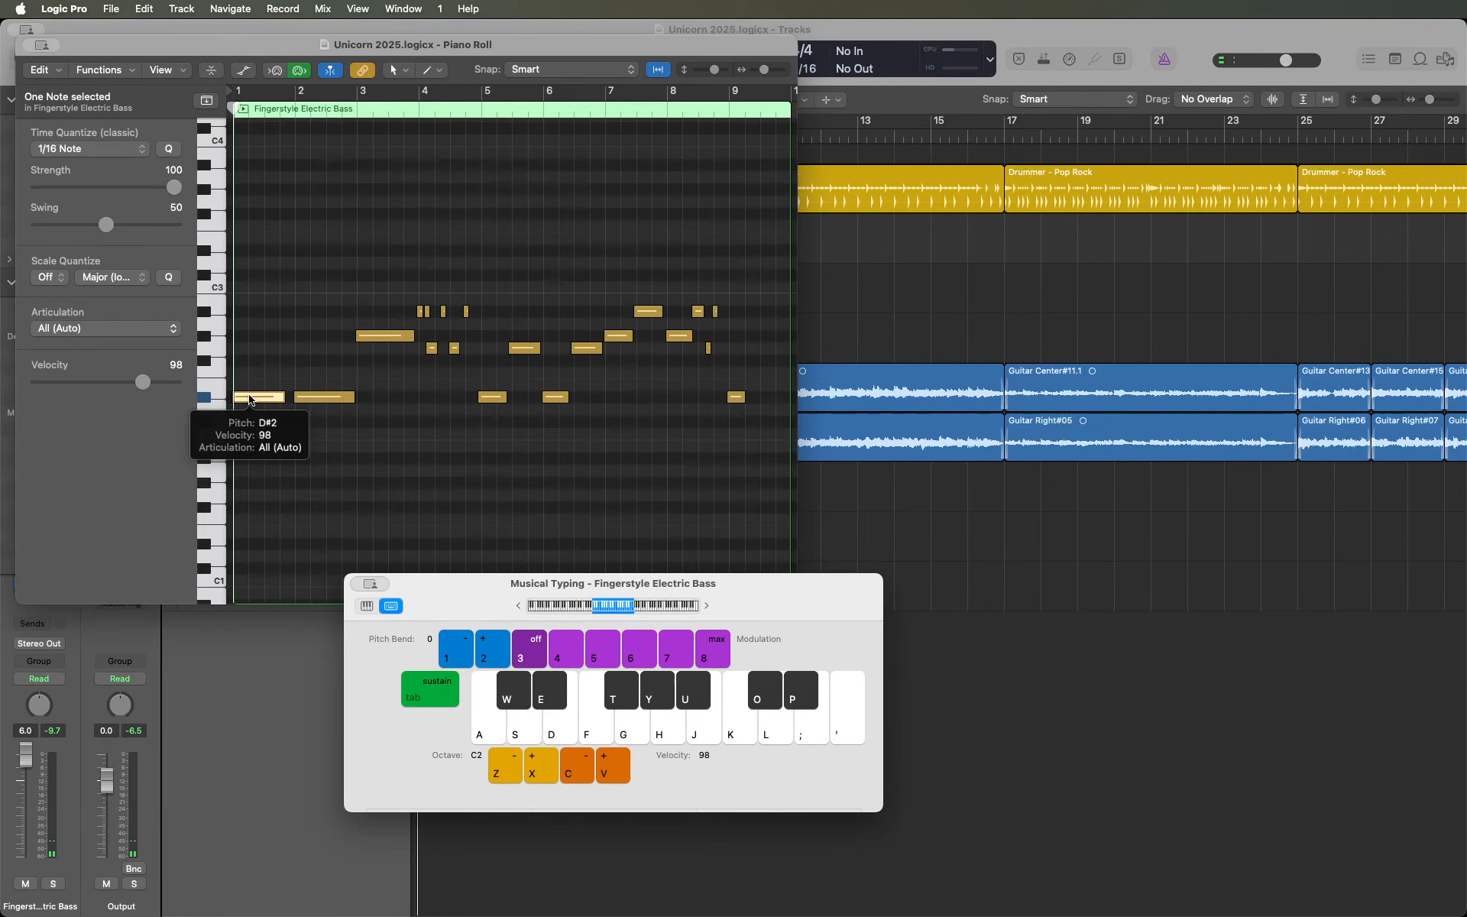
pyautogui.press('super+k')
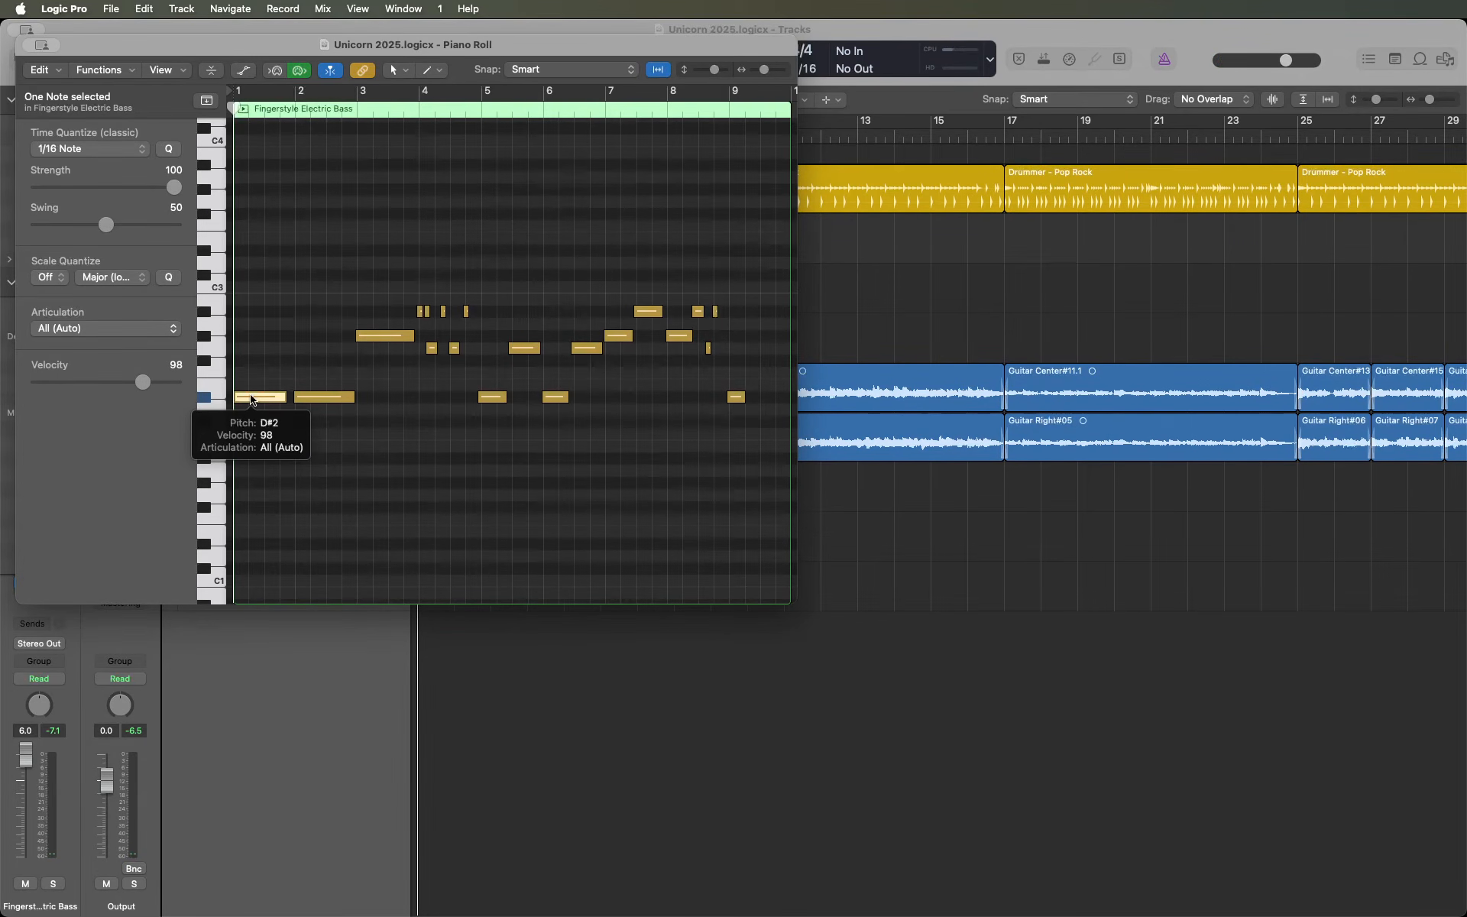
# - Delete the last D#2 note at bar 9, close the Piano Roll and play the edited bass line from the start
pyautogui.press('space')
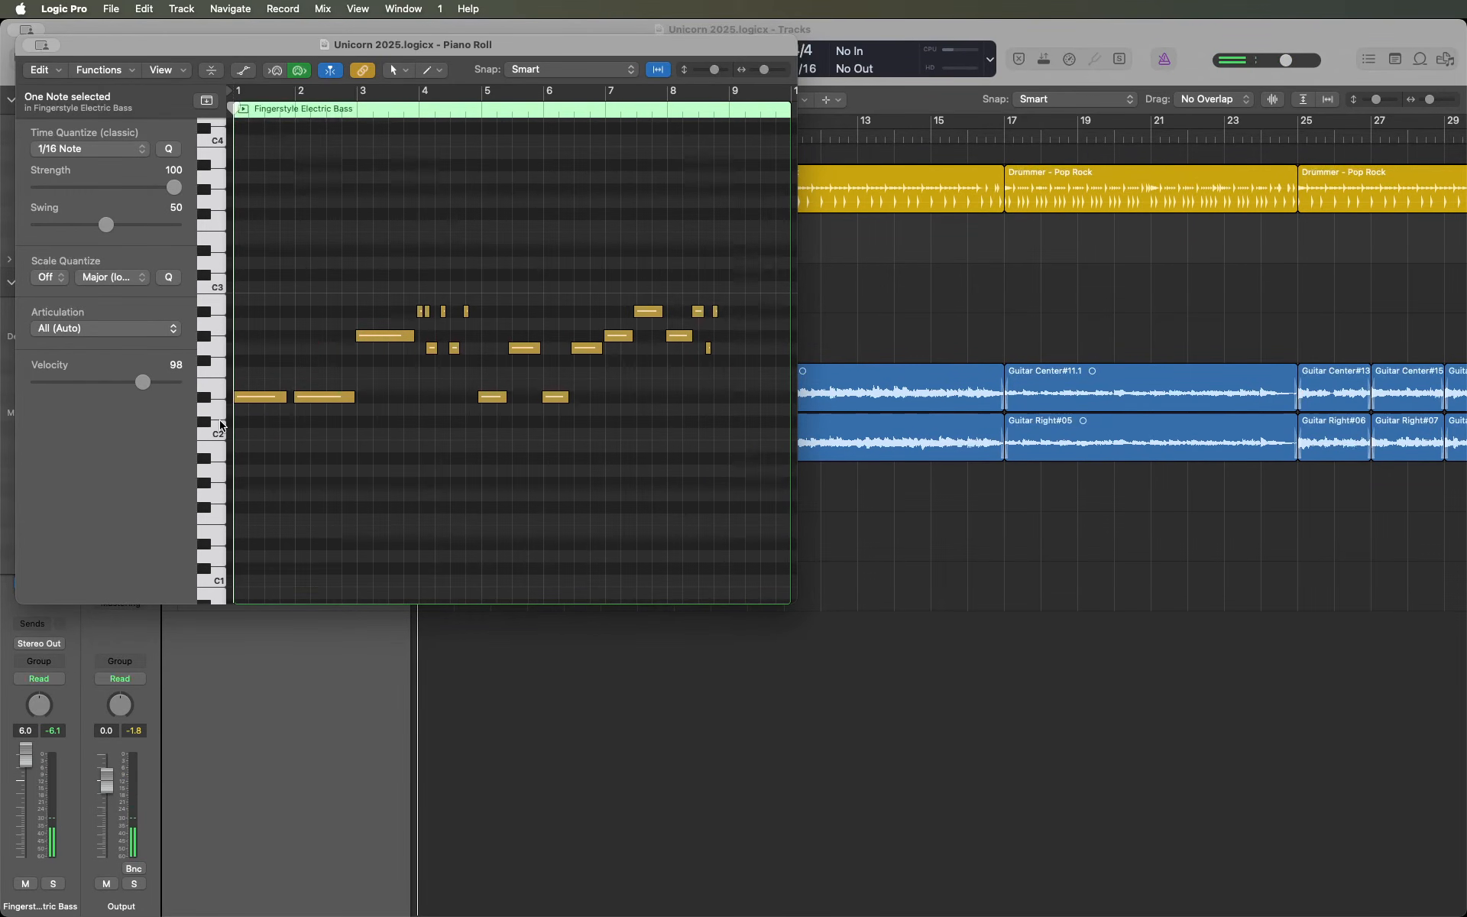
pyautogui.press('super+w')
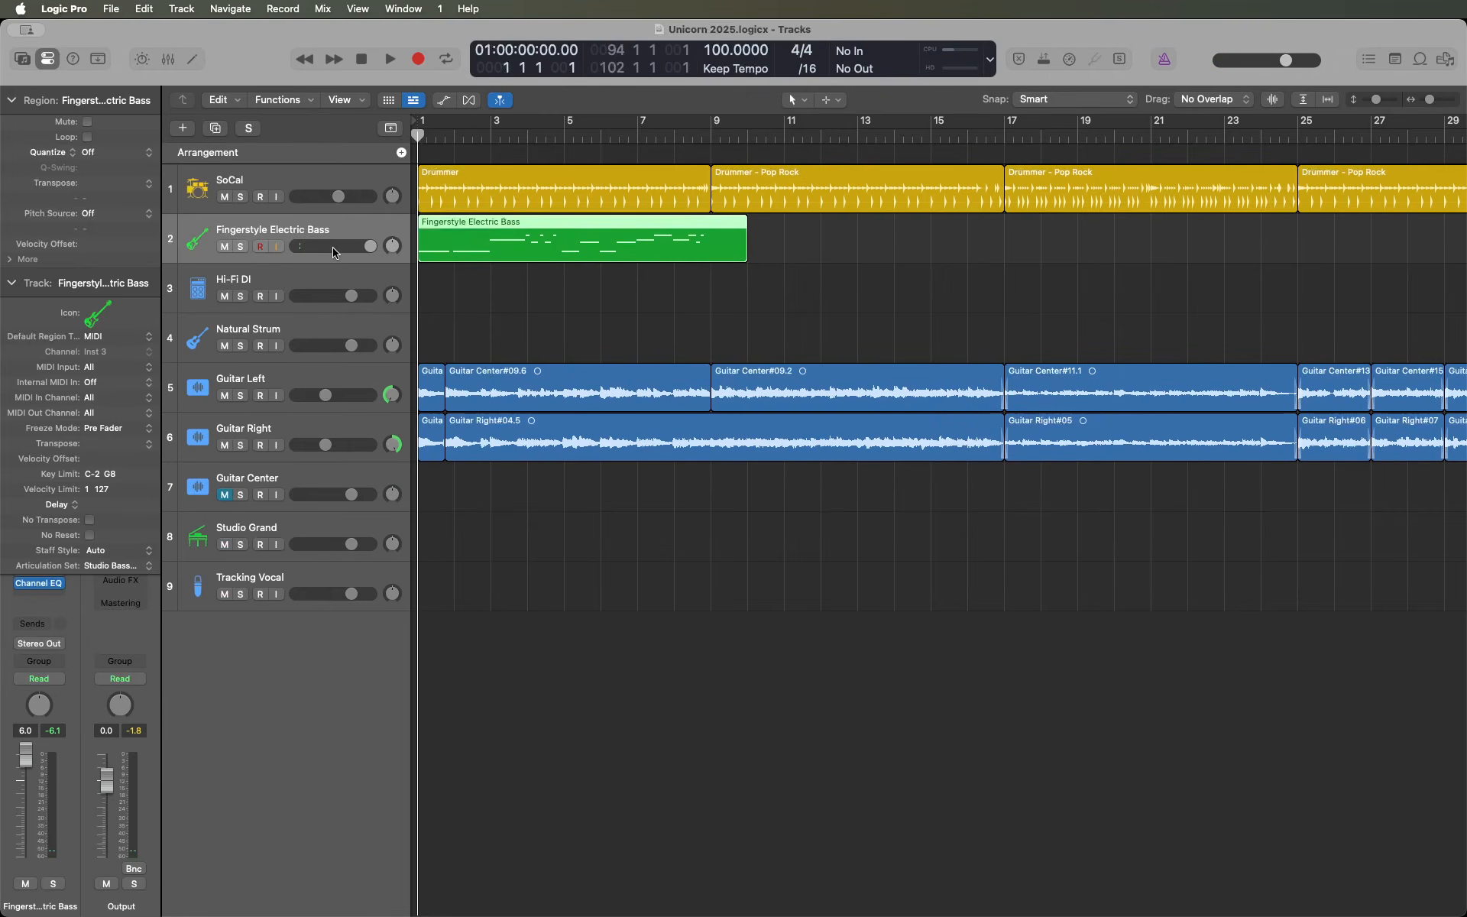
pyautogui.press('space')
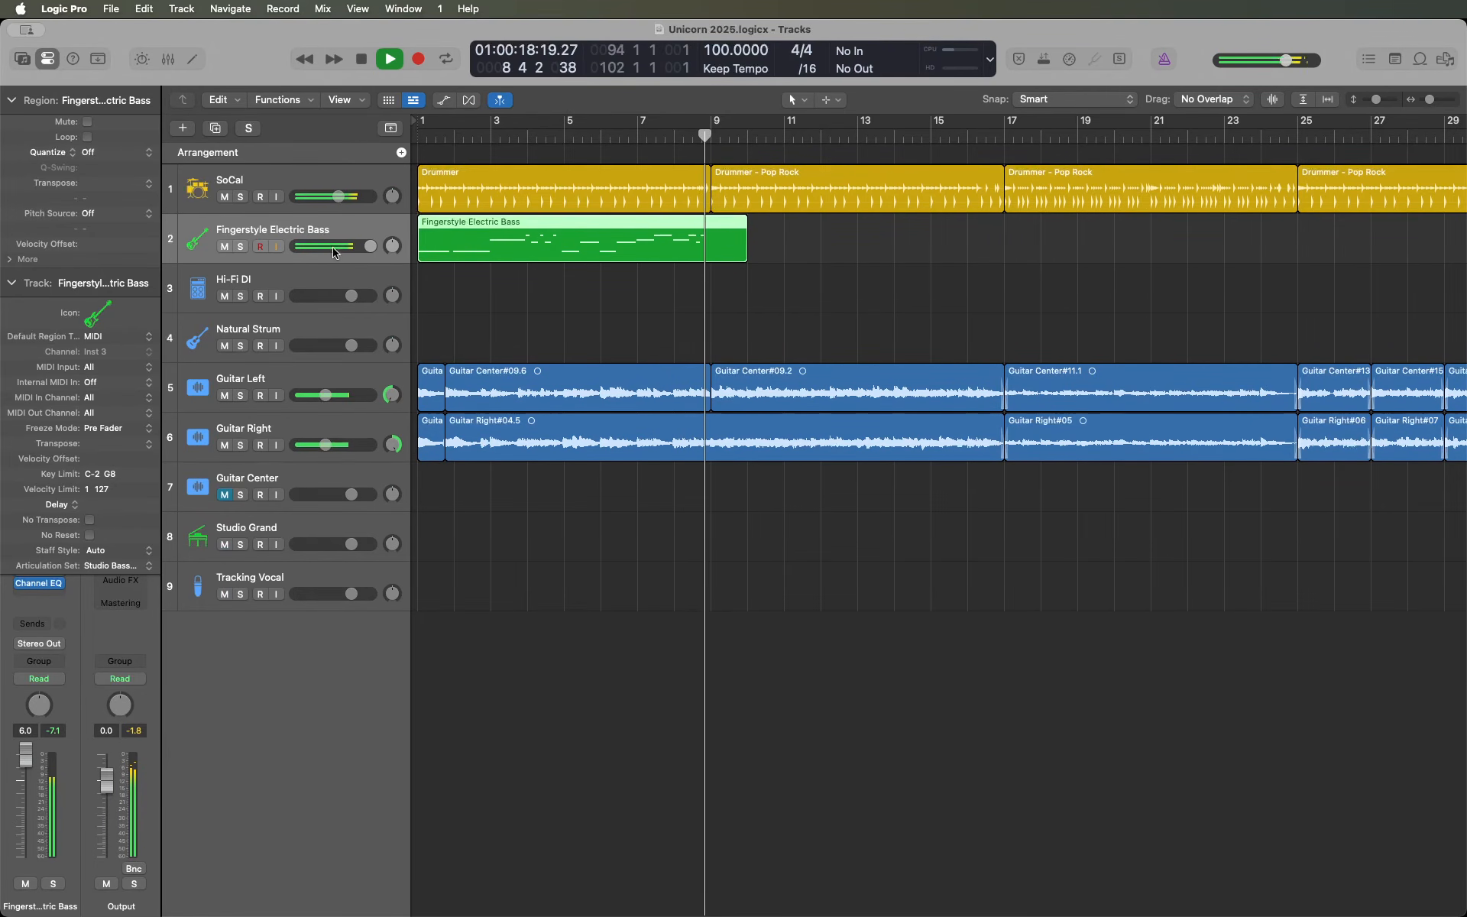
pyautogui.press('space')
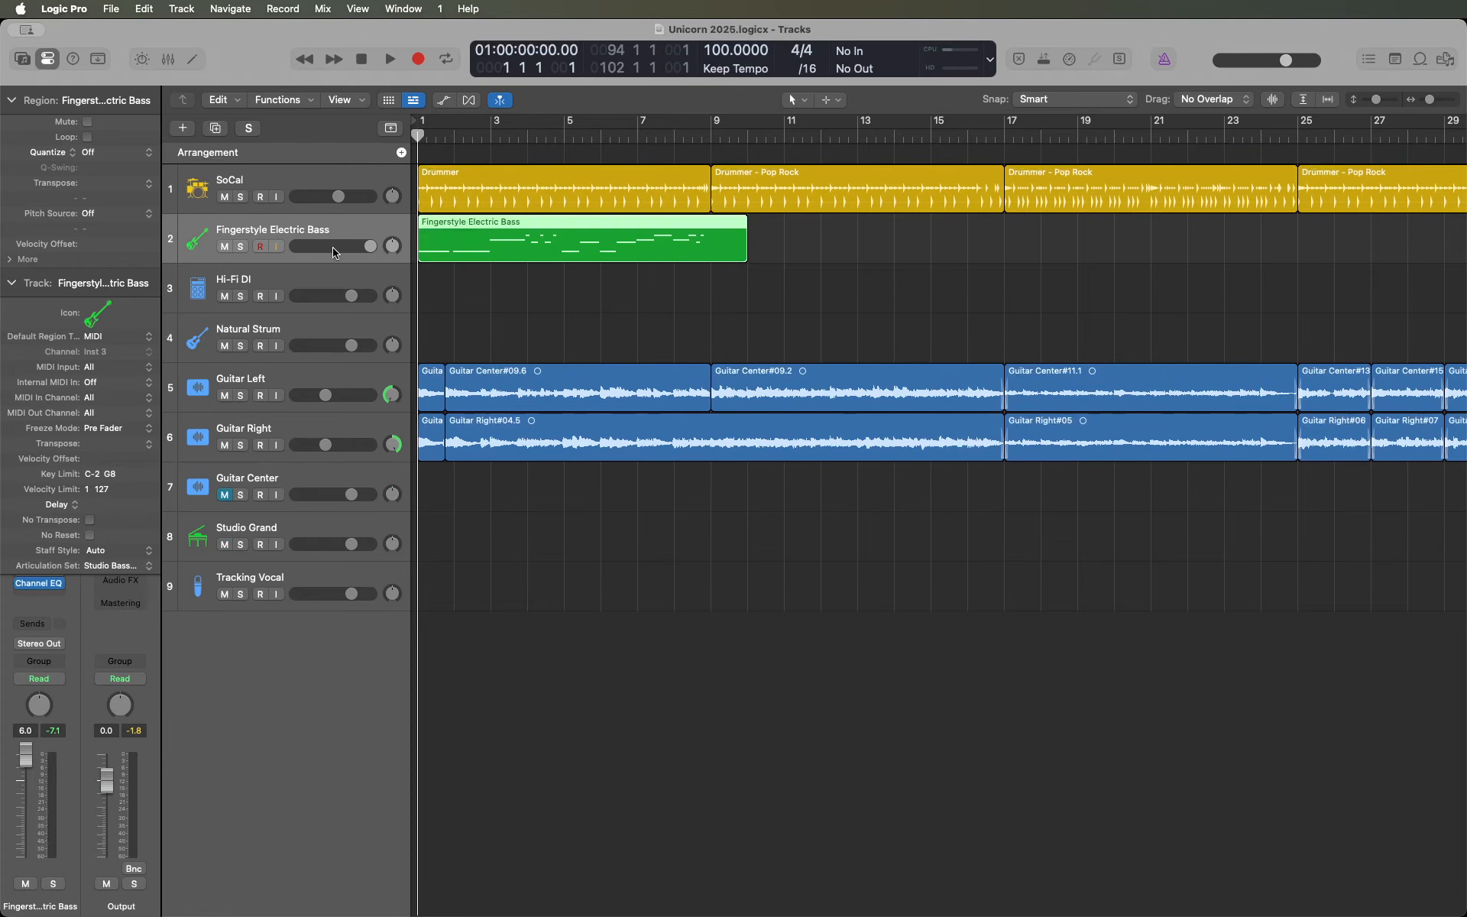
# - Trim the end of the Fingerstyle Electric Bass region back to bar 9 using the playhead position
pyautogui.press('super+v')
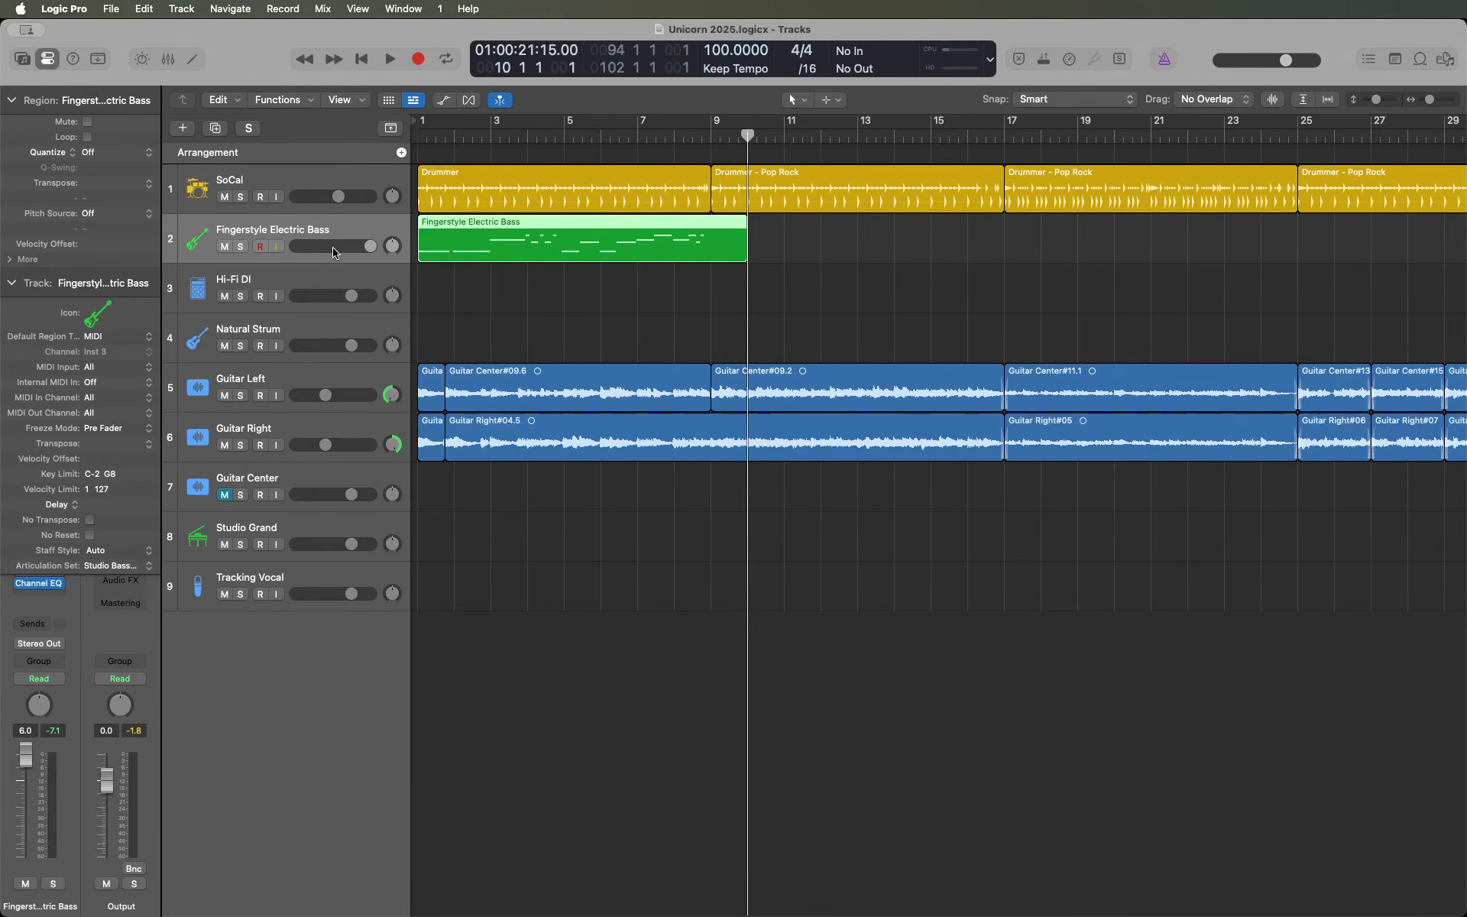
pyautogui.press('Return')
pyautogui.press('super+v')
pyautogui.press('Return')
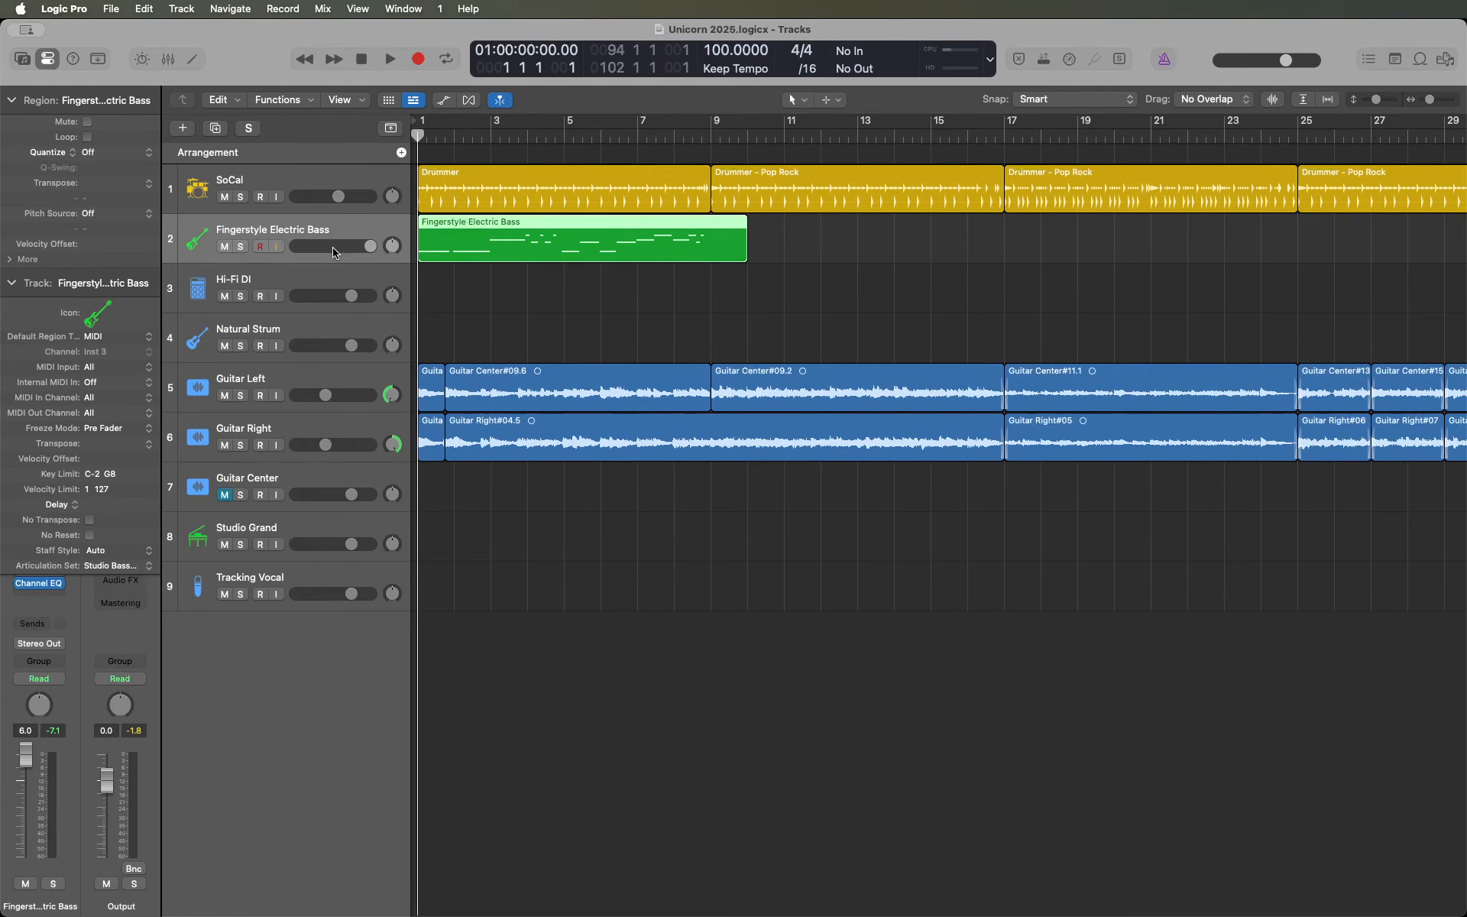
pyautogui.press('super+v')
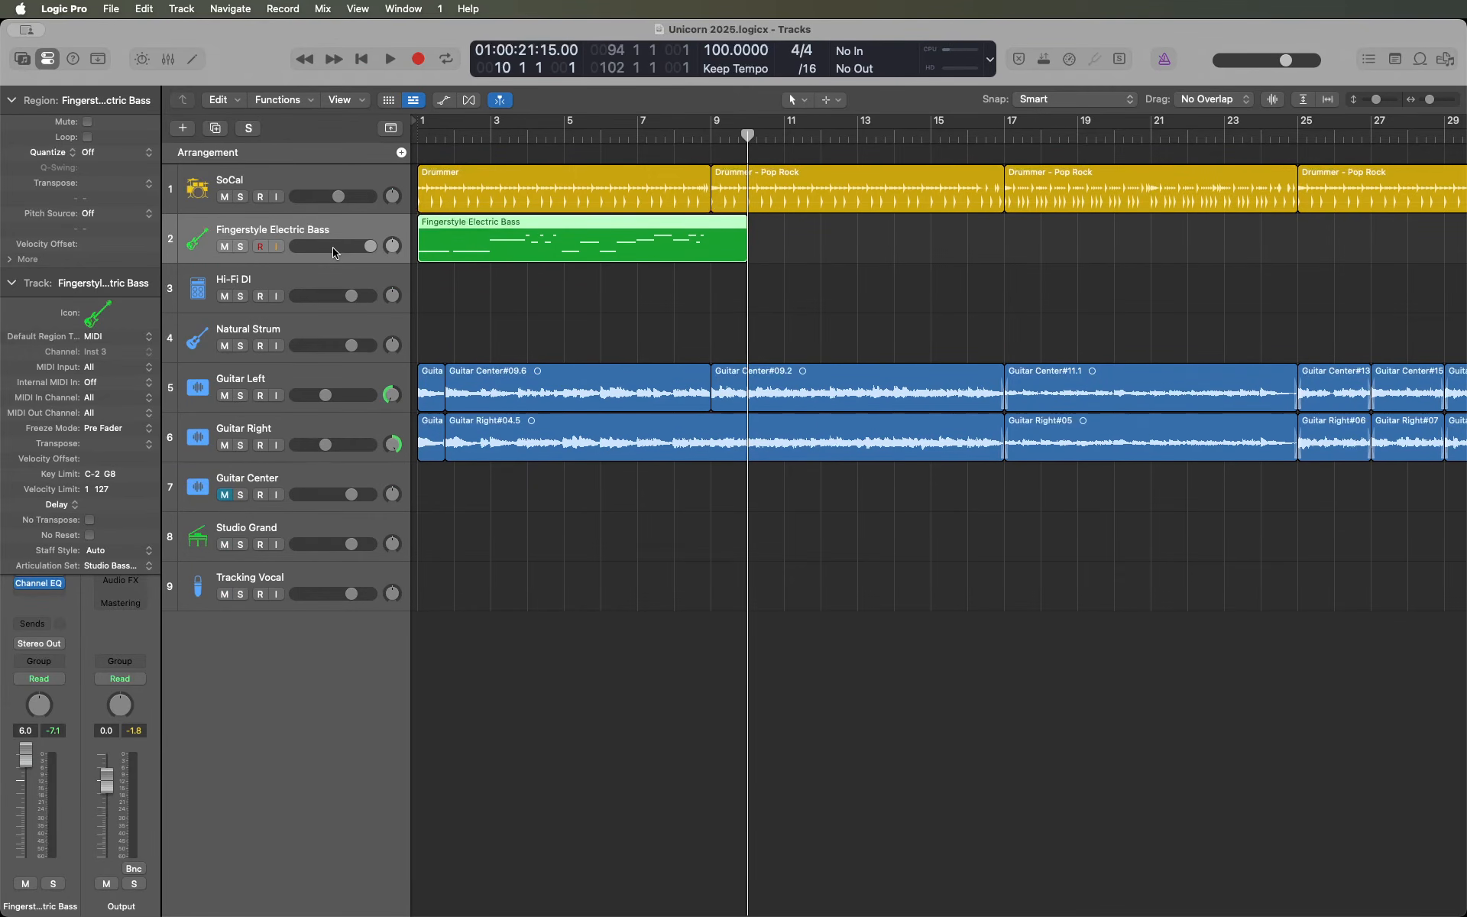
pyautogui.press(',')
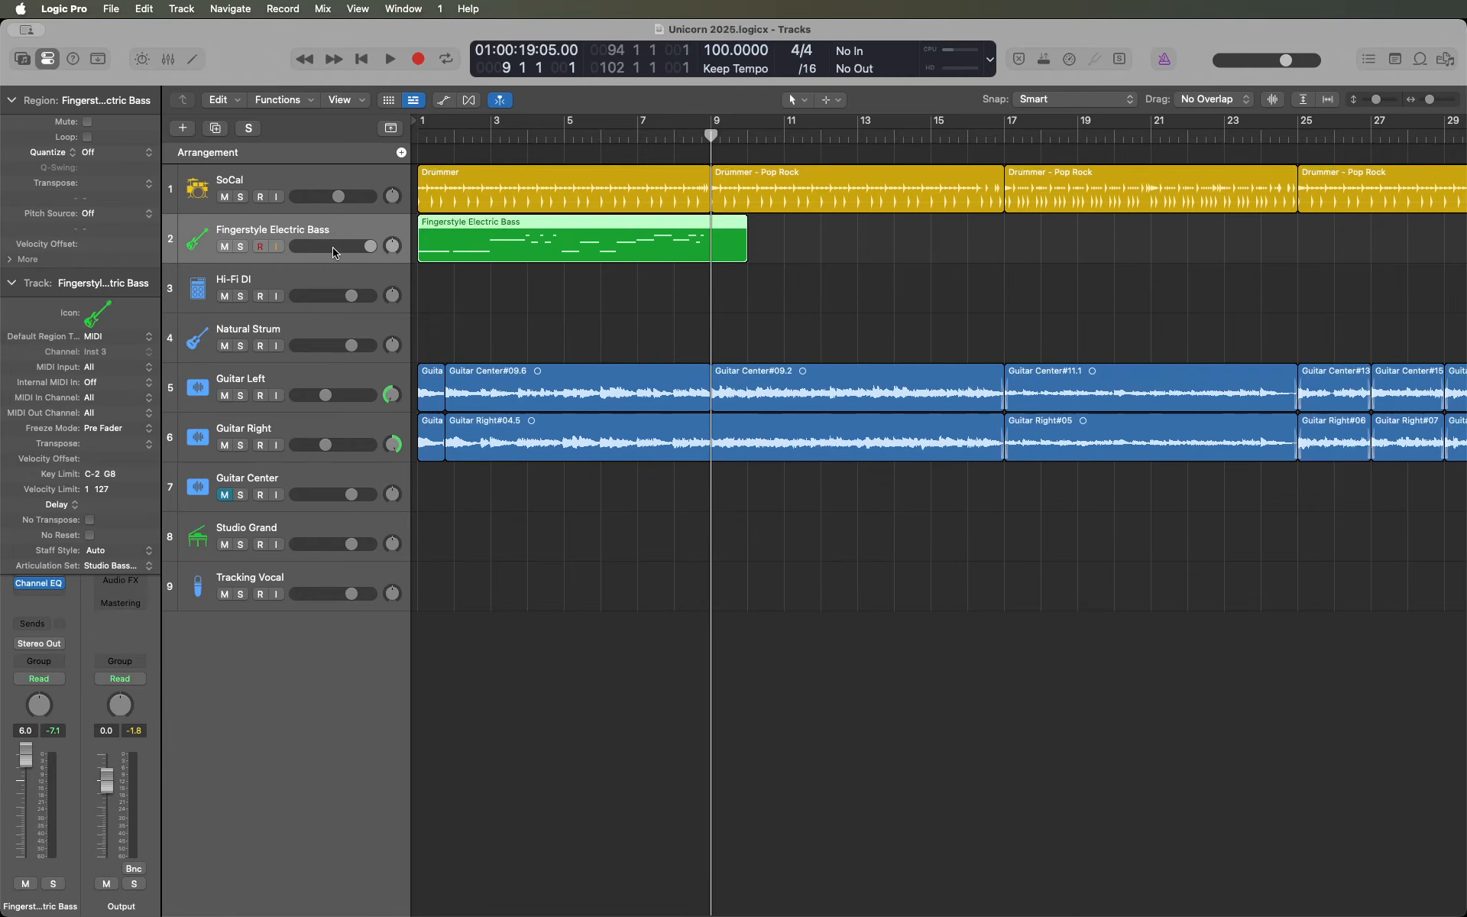
pyautogui.hotkey('alt', ']')
pyautogui.press('Return')
pyautogui.hotkey('shift', '.')
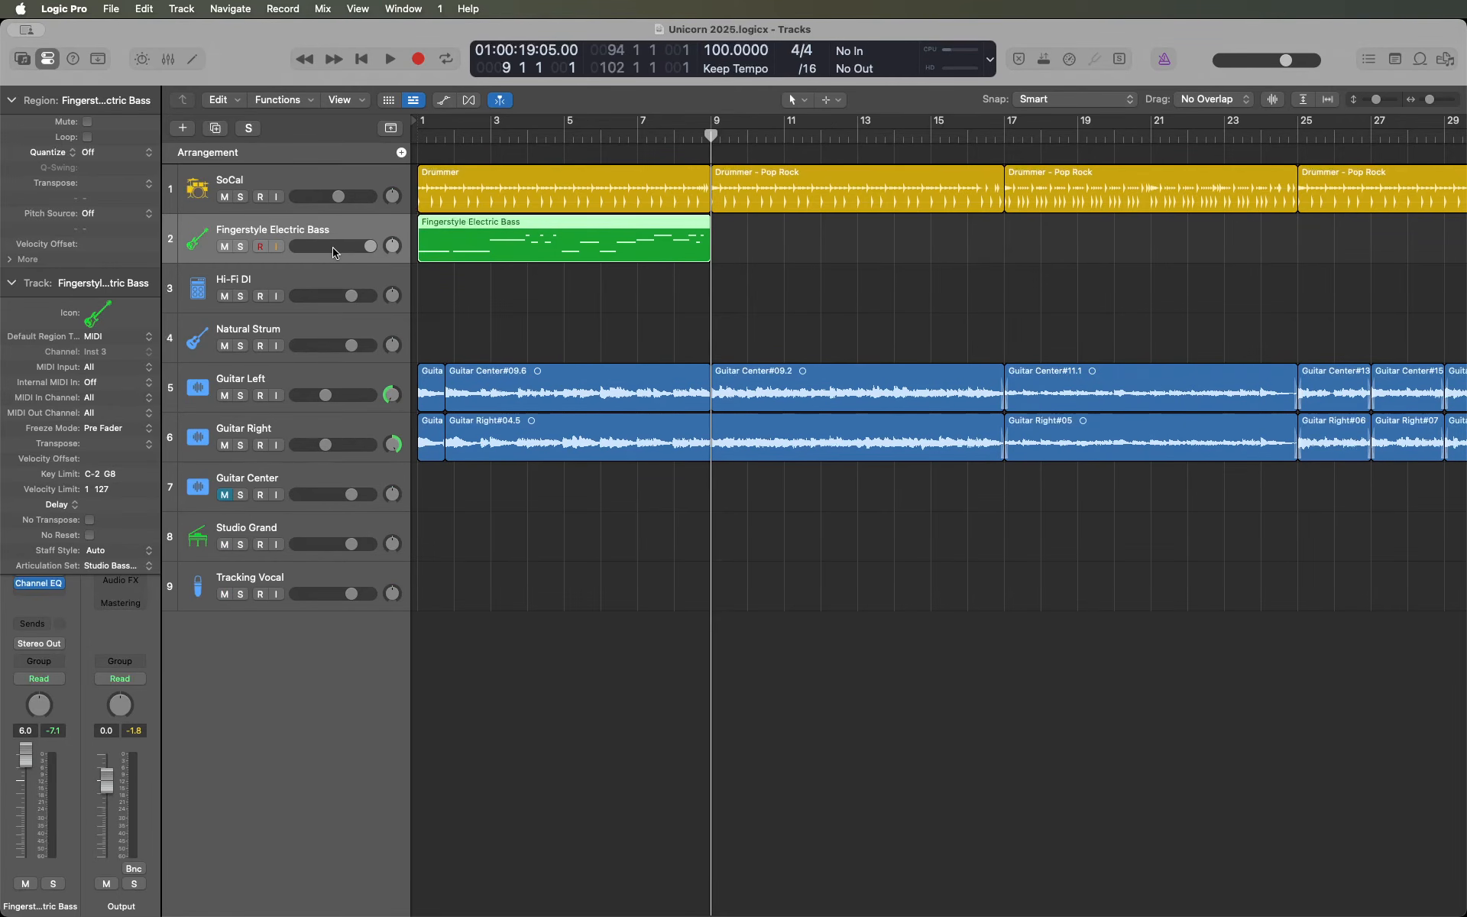
# - Move the playhead to bar 17 and briefly play the section that starts there
pyautogui.press('.')
pyautogui.press('.')
pyautogui.press('.')
pyautogui.press('.')
pyautogui.press('.')
pyautogui.press('.')
pyautogui.press('.')
pyautogui.press('.')
pyautogui.press('.')
pyautogui.press('.')
pyautogui.press('.')
pyautogui.press('.')
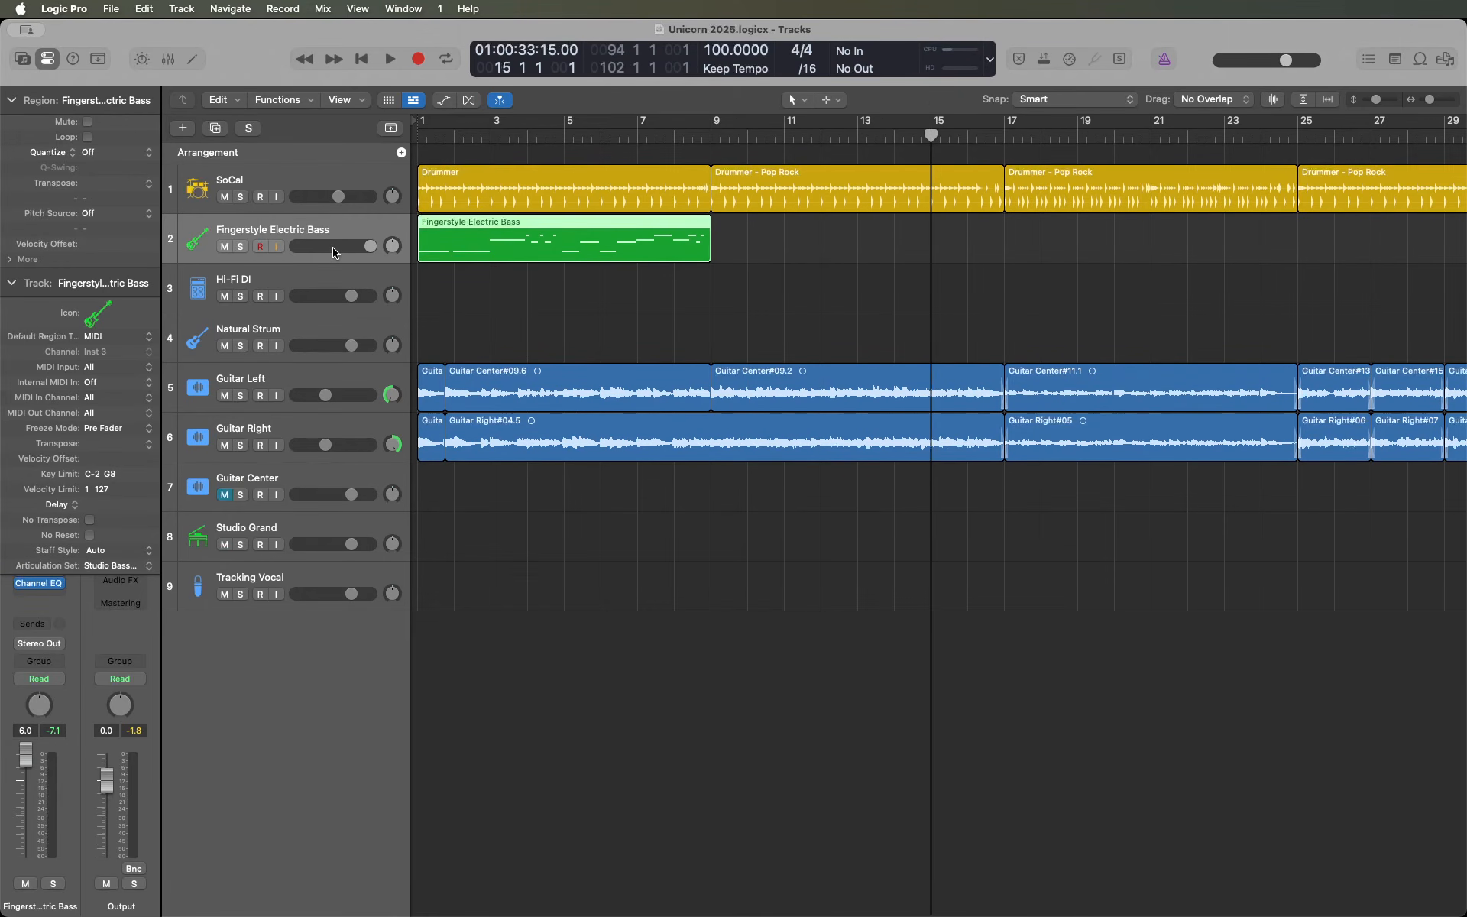
pyautogui.press('.')
pyautogui.press(',')
pyautogui.press(',')
pyautogui.press(',')
pyautogui.press(',')
pyautogui.press(',')
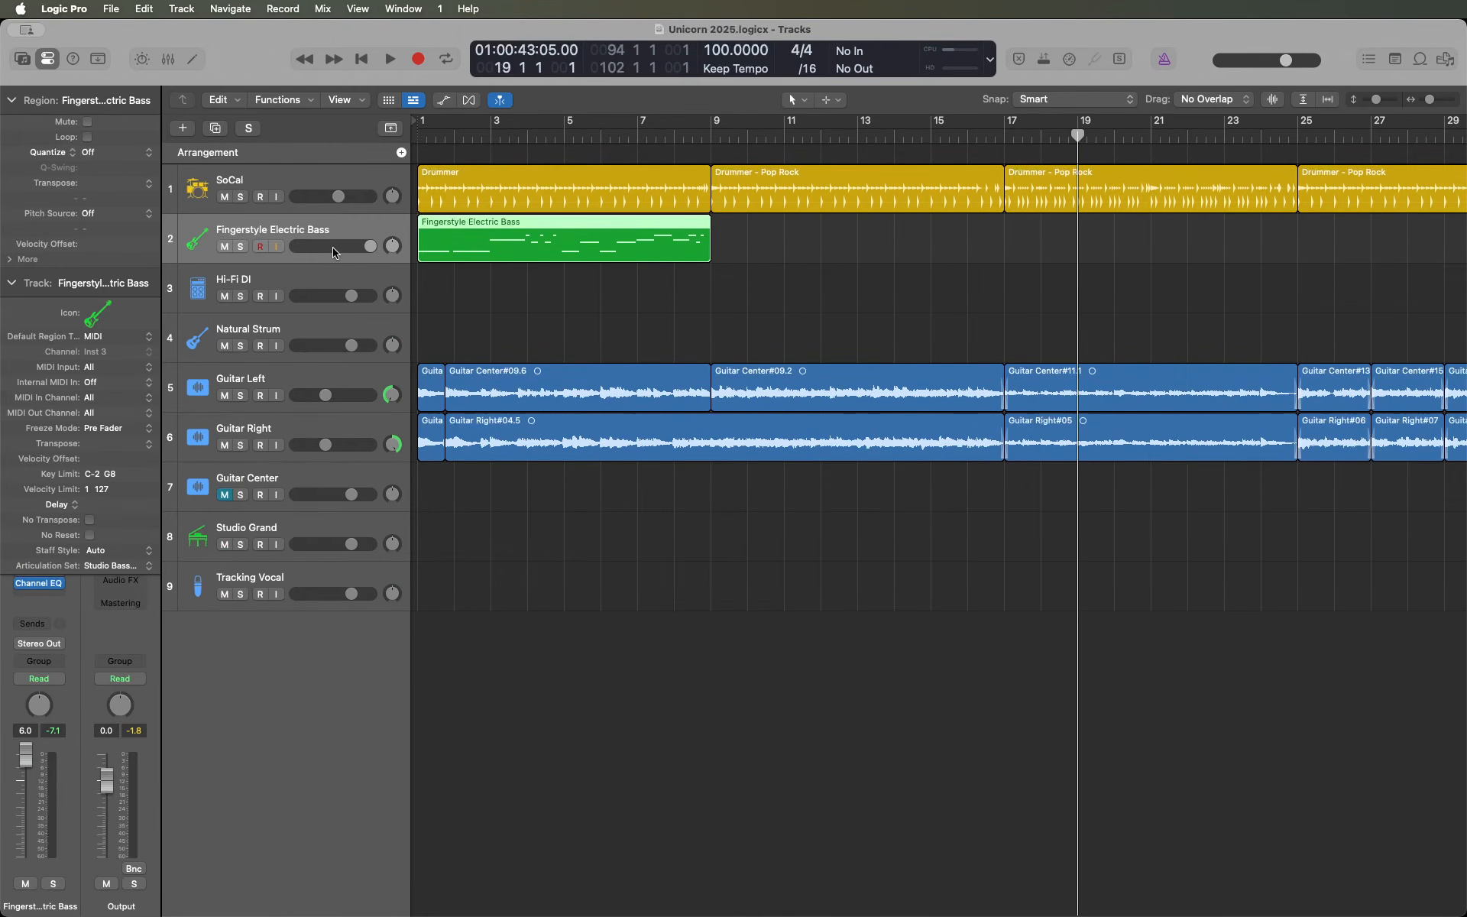
pyautogui.press('space')
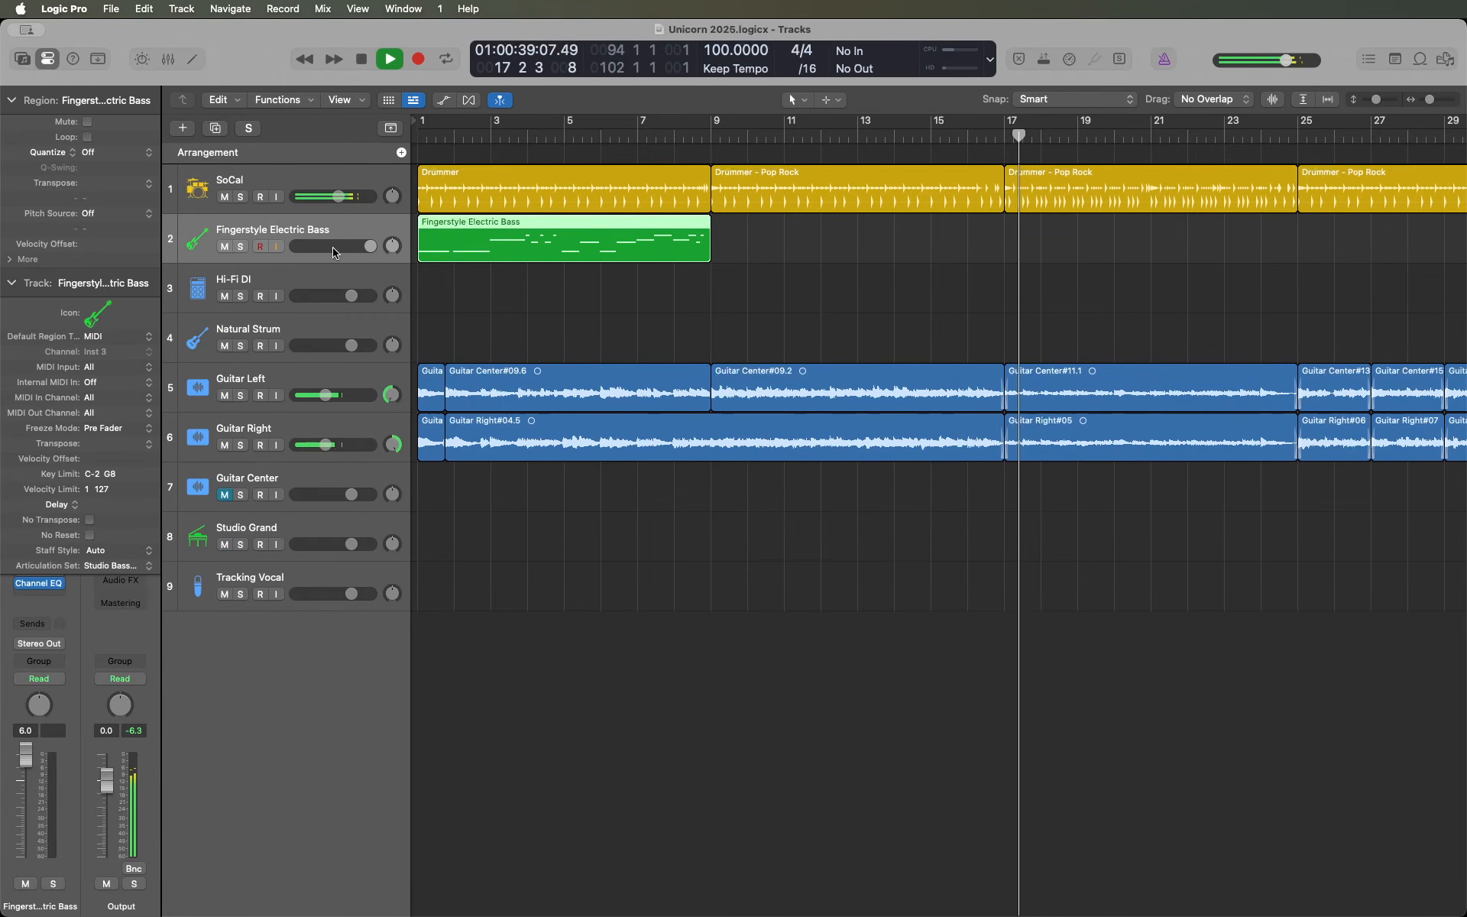
pyautogui.press('space')
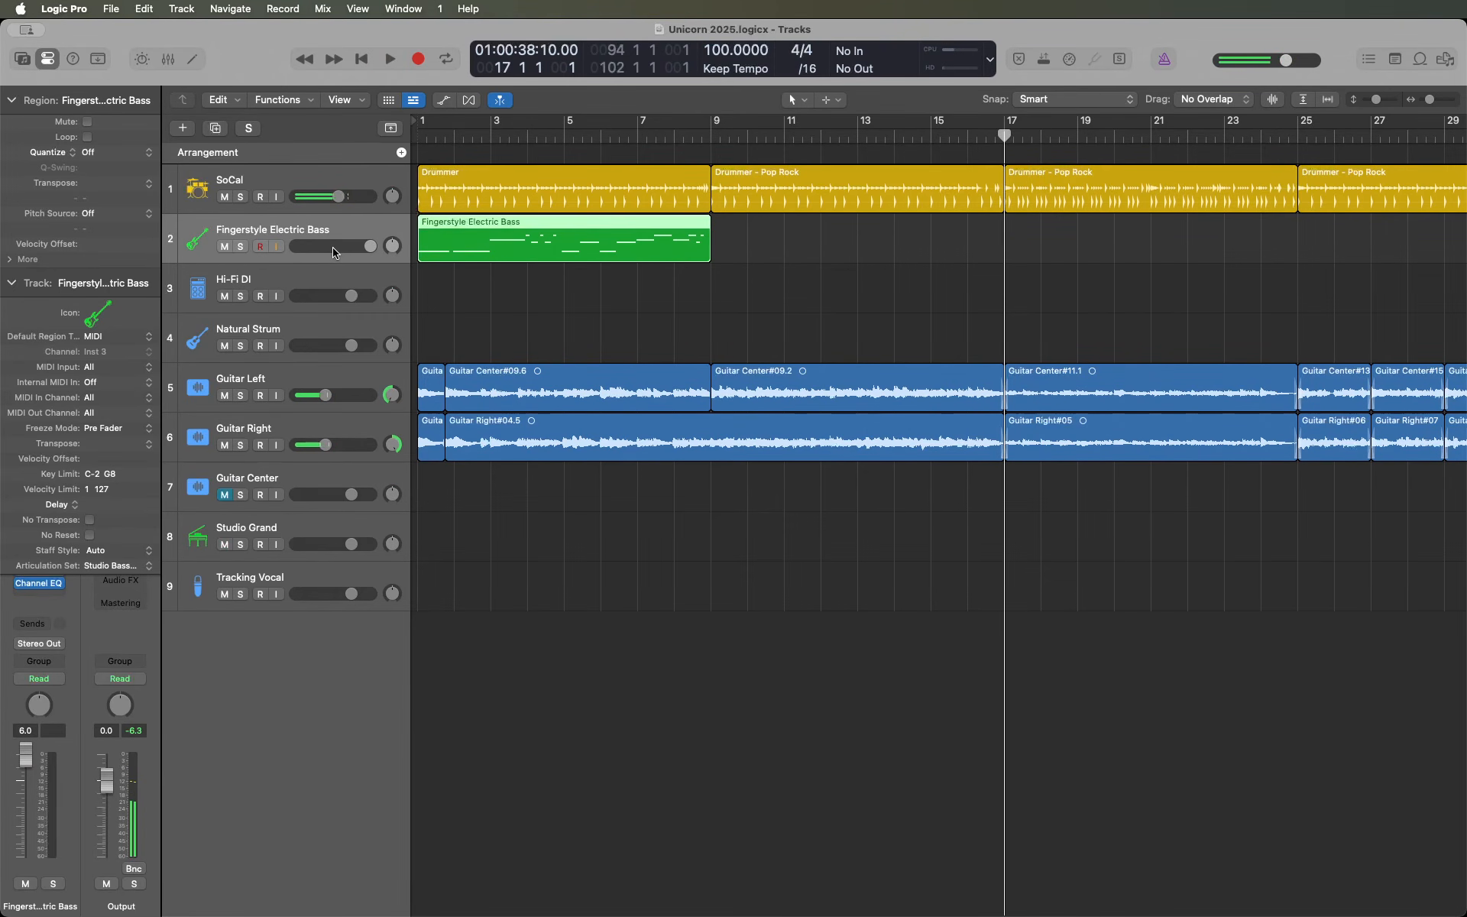
# - Reopen the Musical Typing keyboard and try a note on the Fingerstyle Electric Bass track
pyautogui.press('super+k')
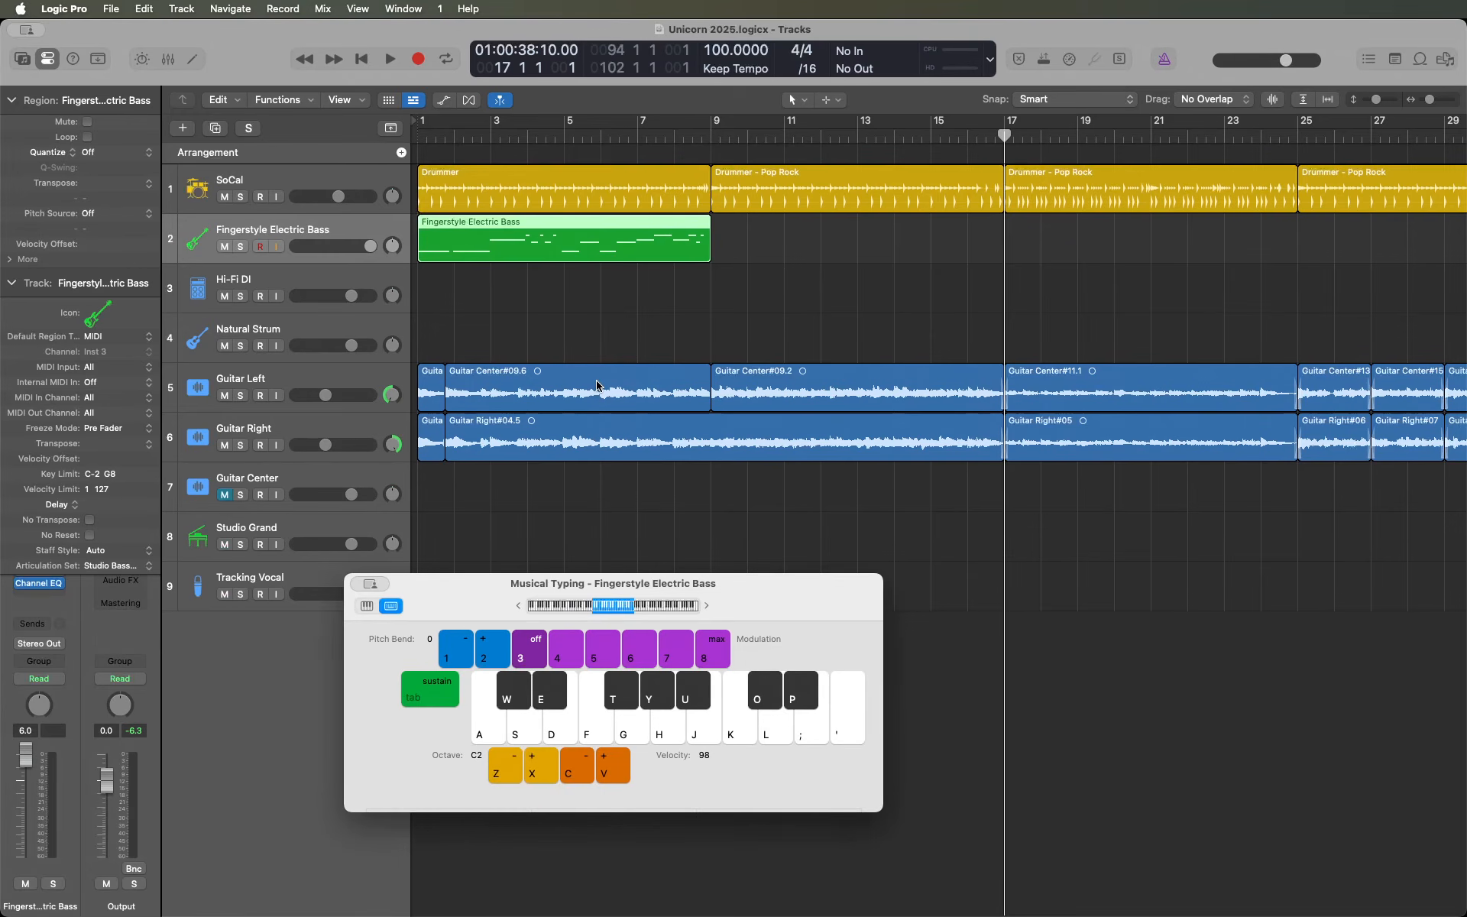
pyautogui.press('a')
pyautogui.press('space')
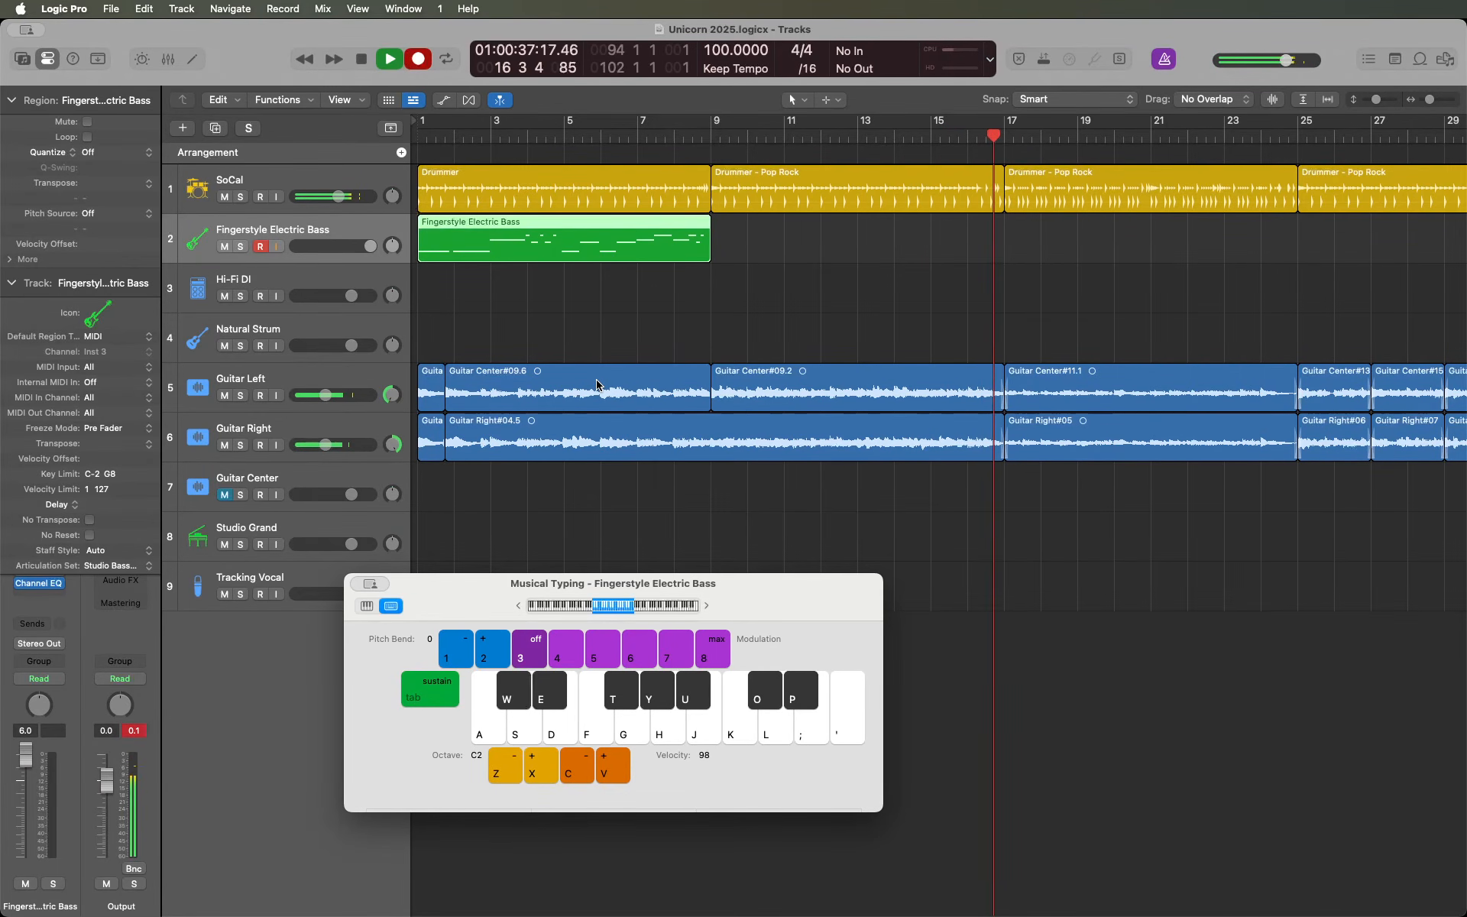
# - Record a second bass line on the Fingerstyle Electric Bass track from bar 17 to about bar 22 and play back its opening
pyautogui.press('r')
pyautogui.press('e')
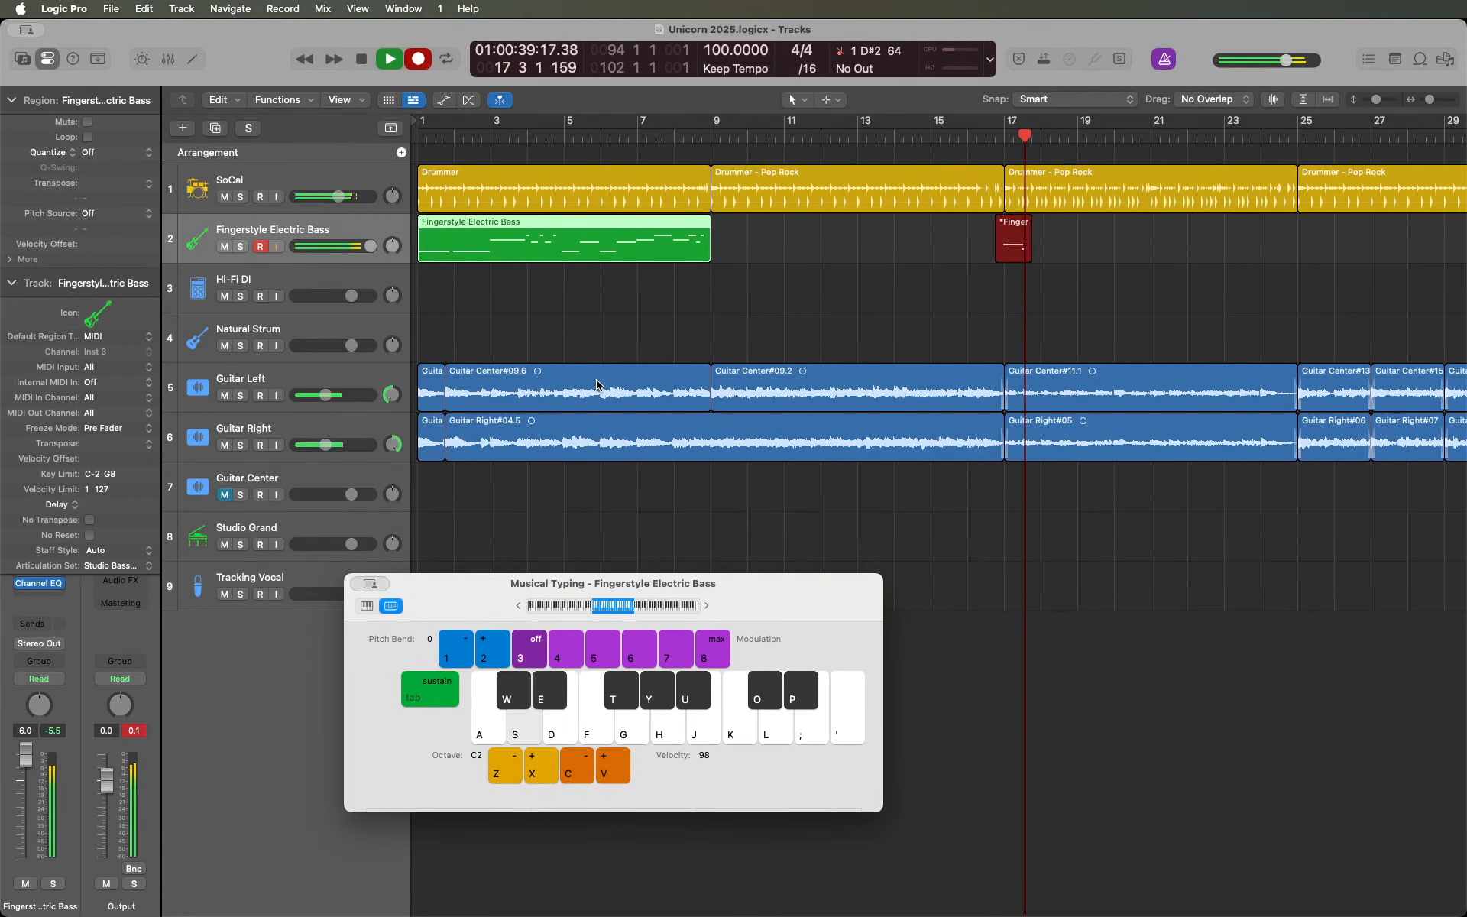
pyautogui.press('s')
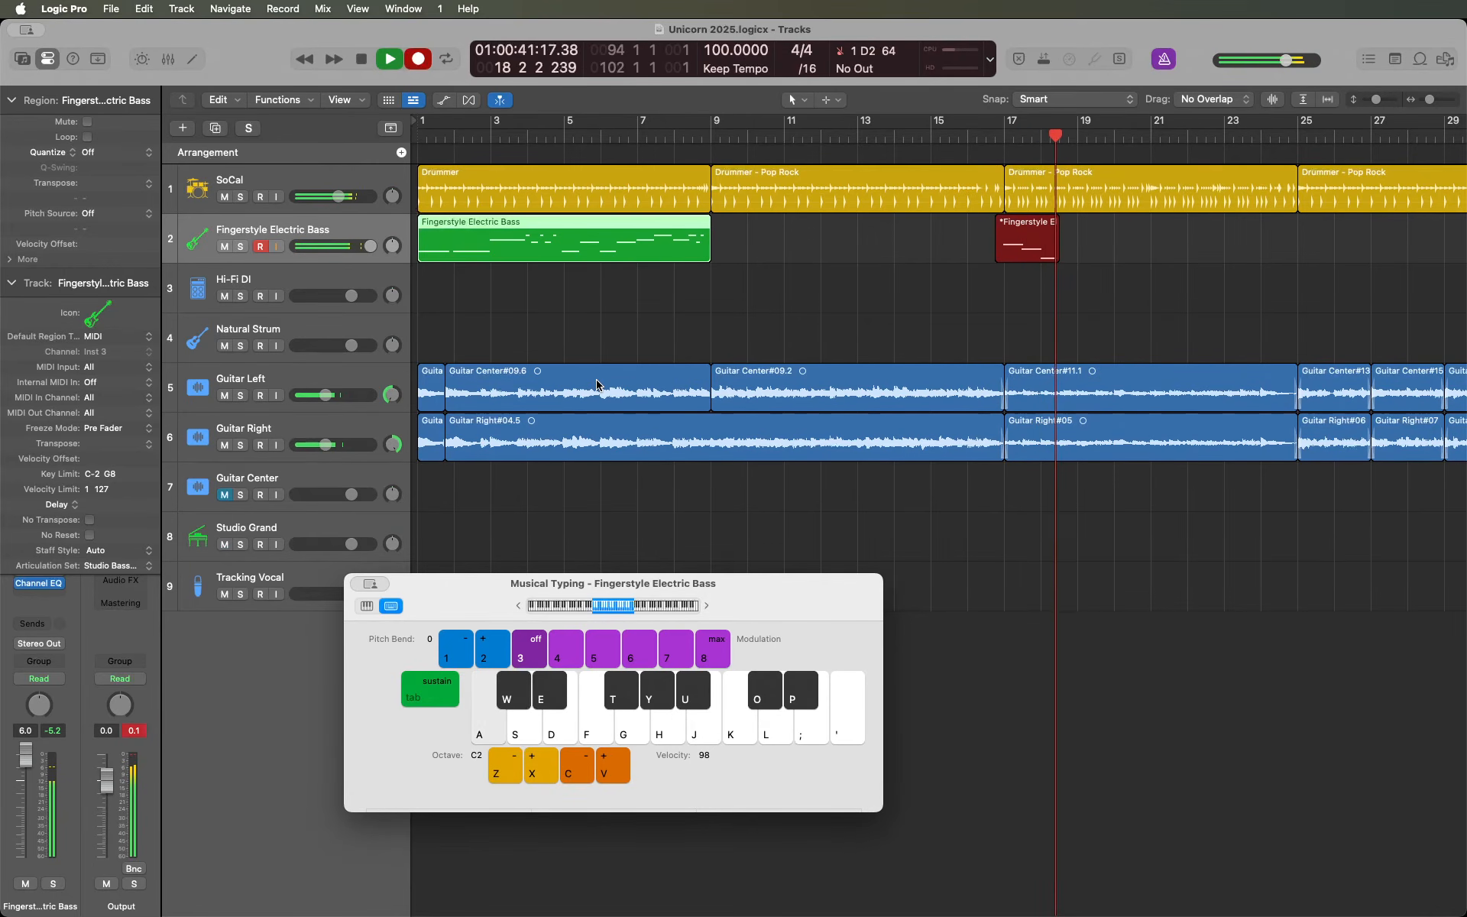
pyautogui.press('y')
pyautogui.press('e')
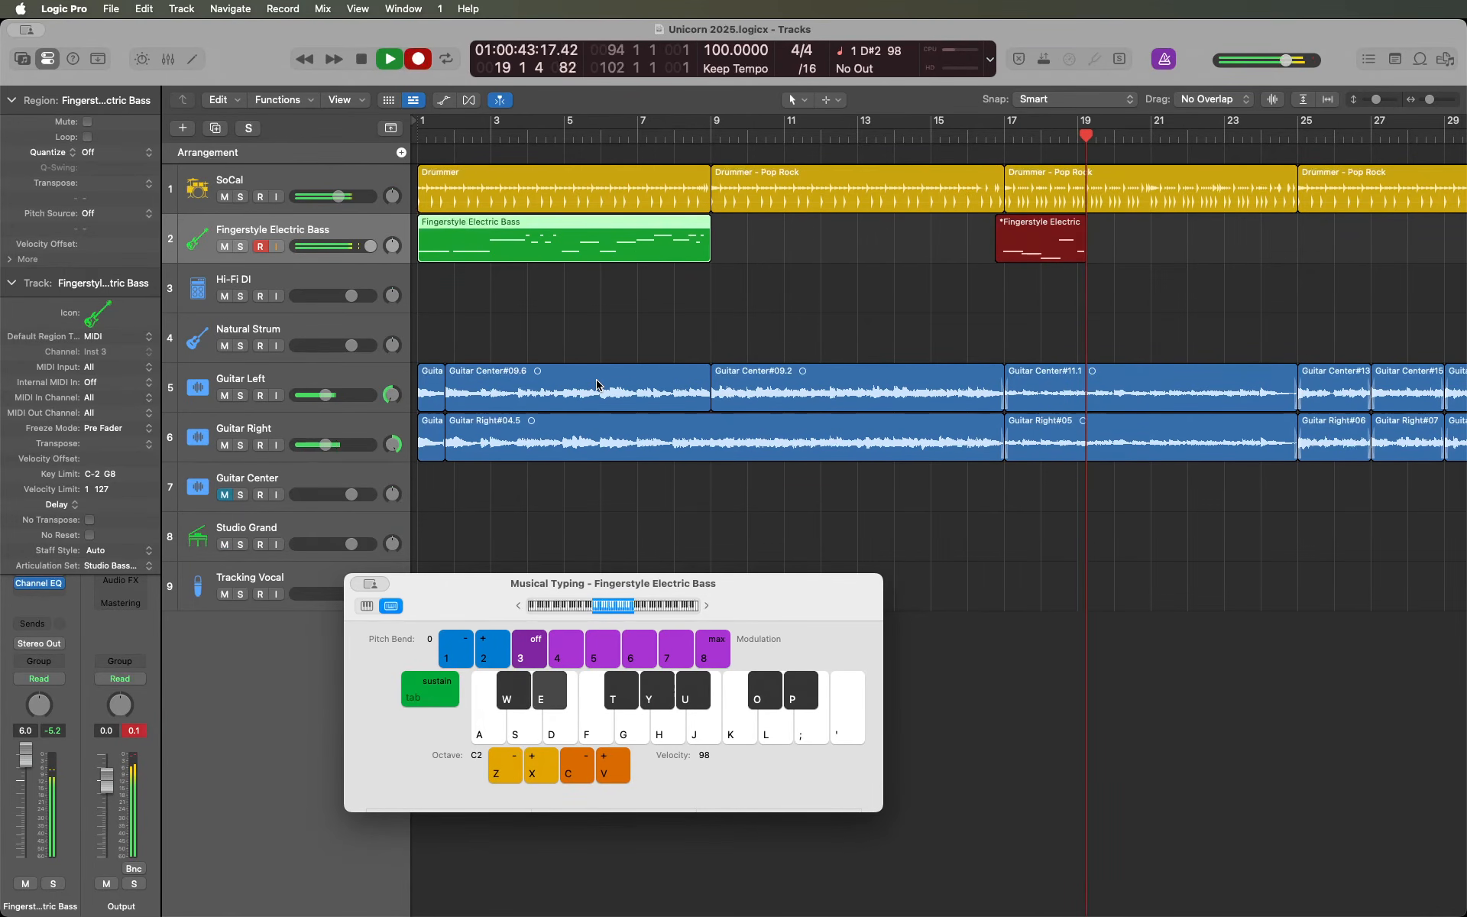
pyautogui.press('s')
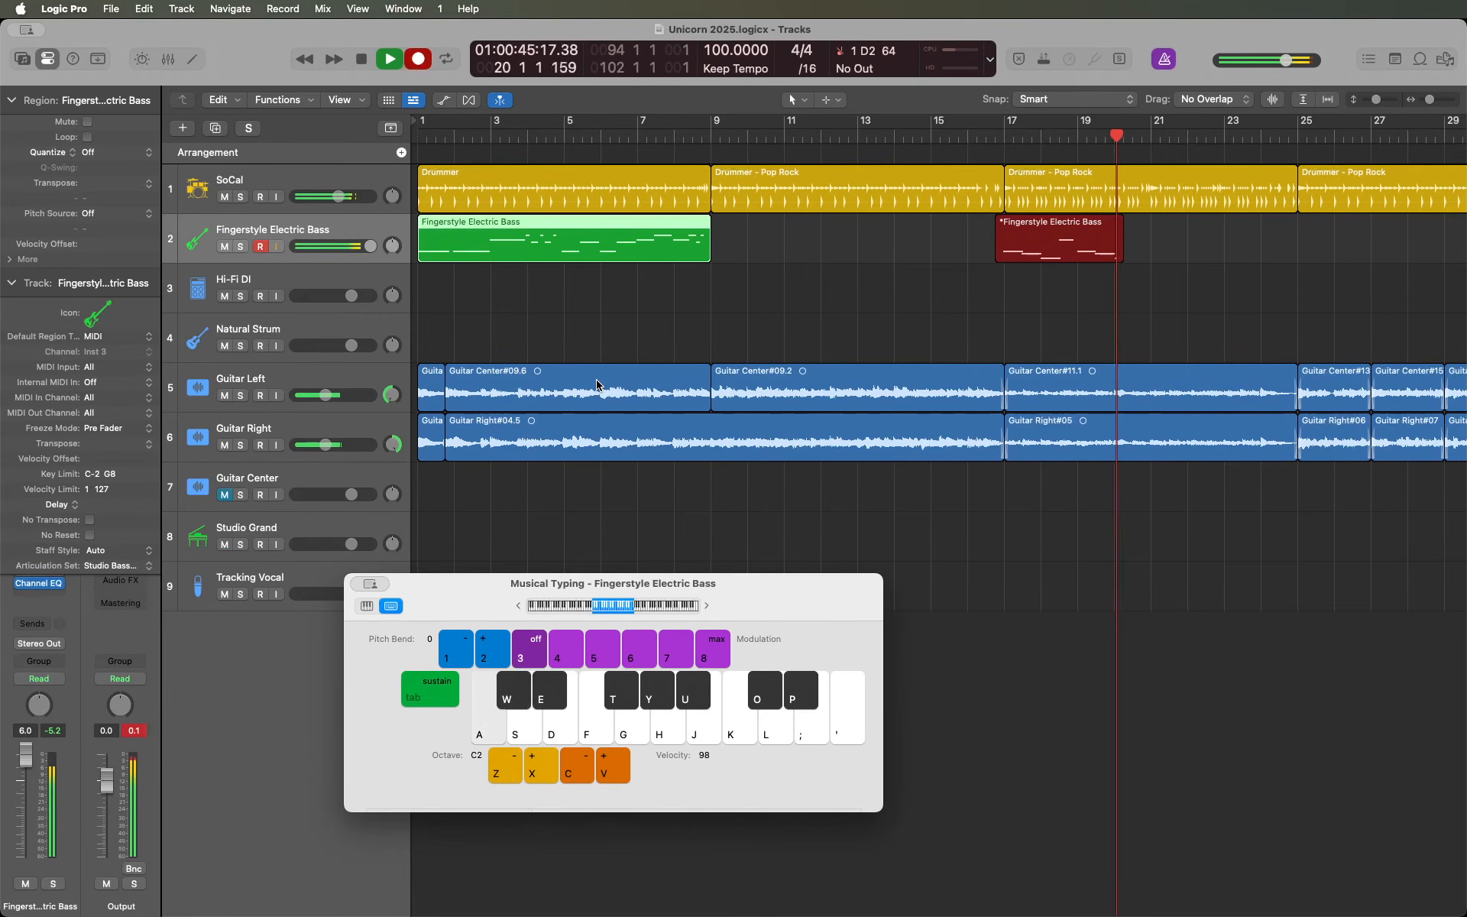
pyautogui.press('t')
pyautogui.press('y')
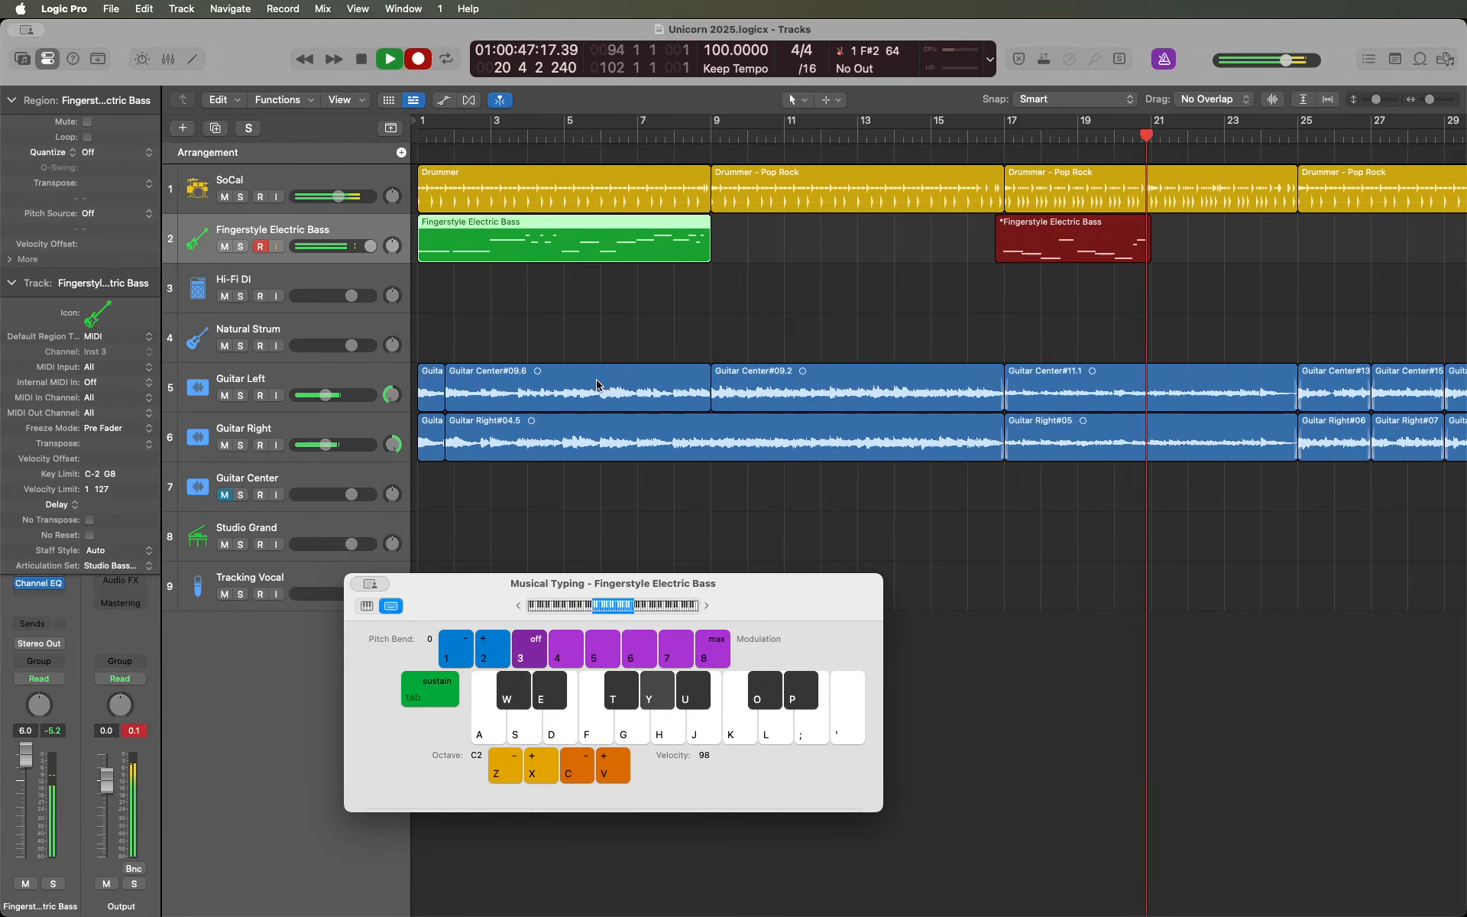
pyautogui.press('space')
pyautogui.press('space')
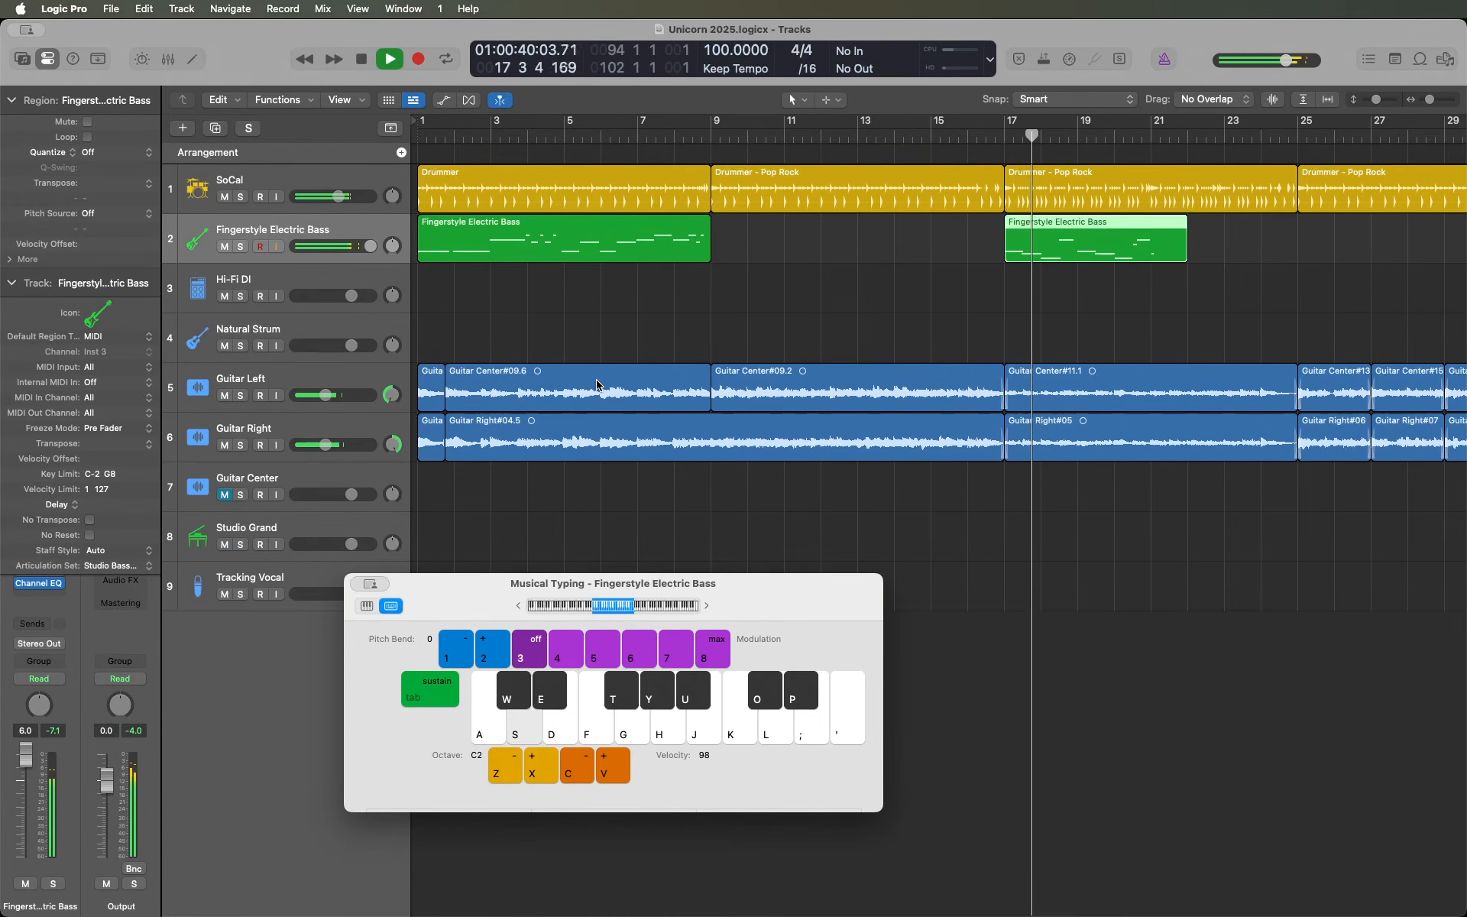
pyautogui.press('space')
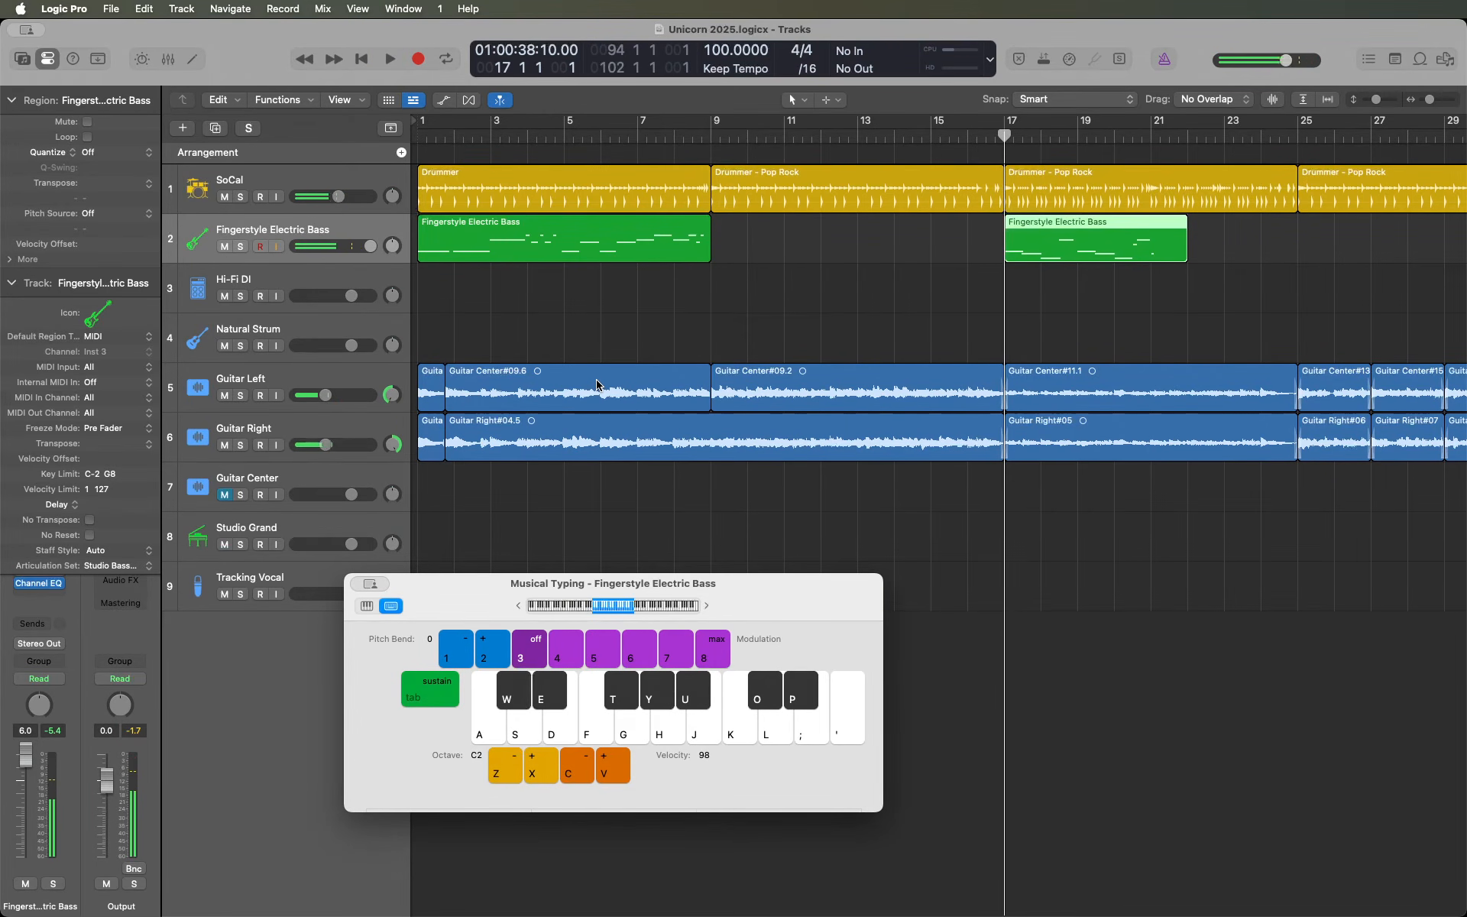
# - Try quantizing the Fingerstyle Electric Bass region at bar 17 to 1/16 Note, play it back, and undo the quantization
pyautogui.press('q')
pyautogui.press('space')
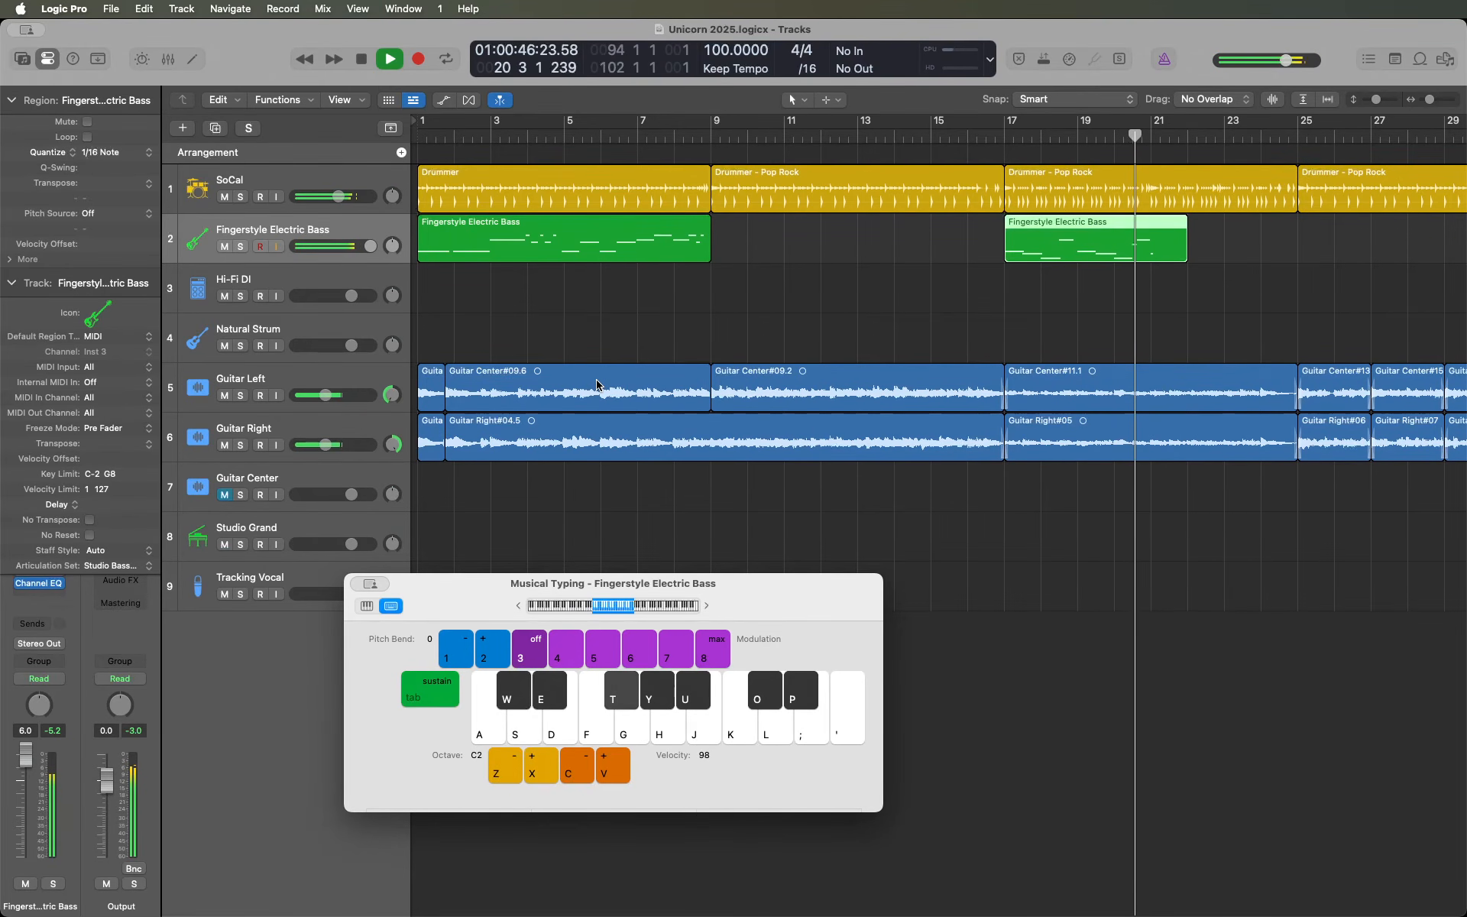
pyautogui.press('space')
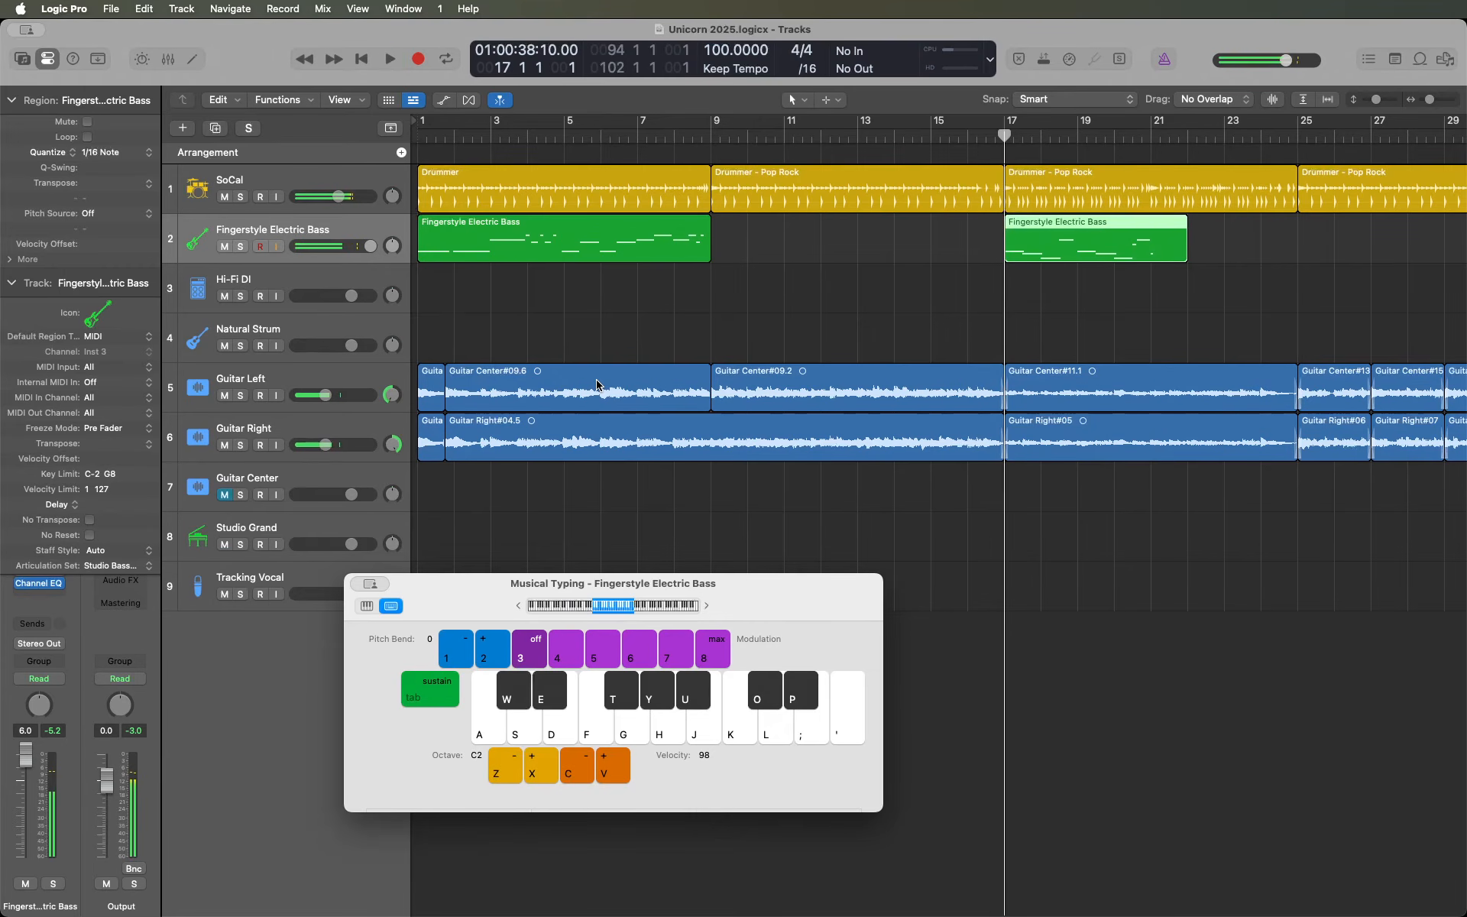
pyautogui.press('space')
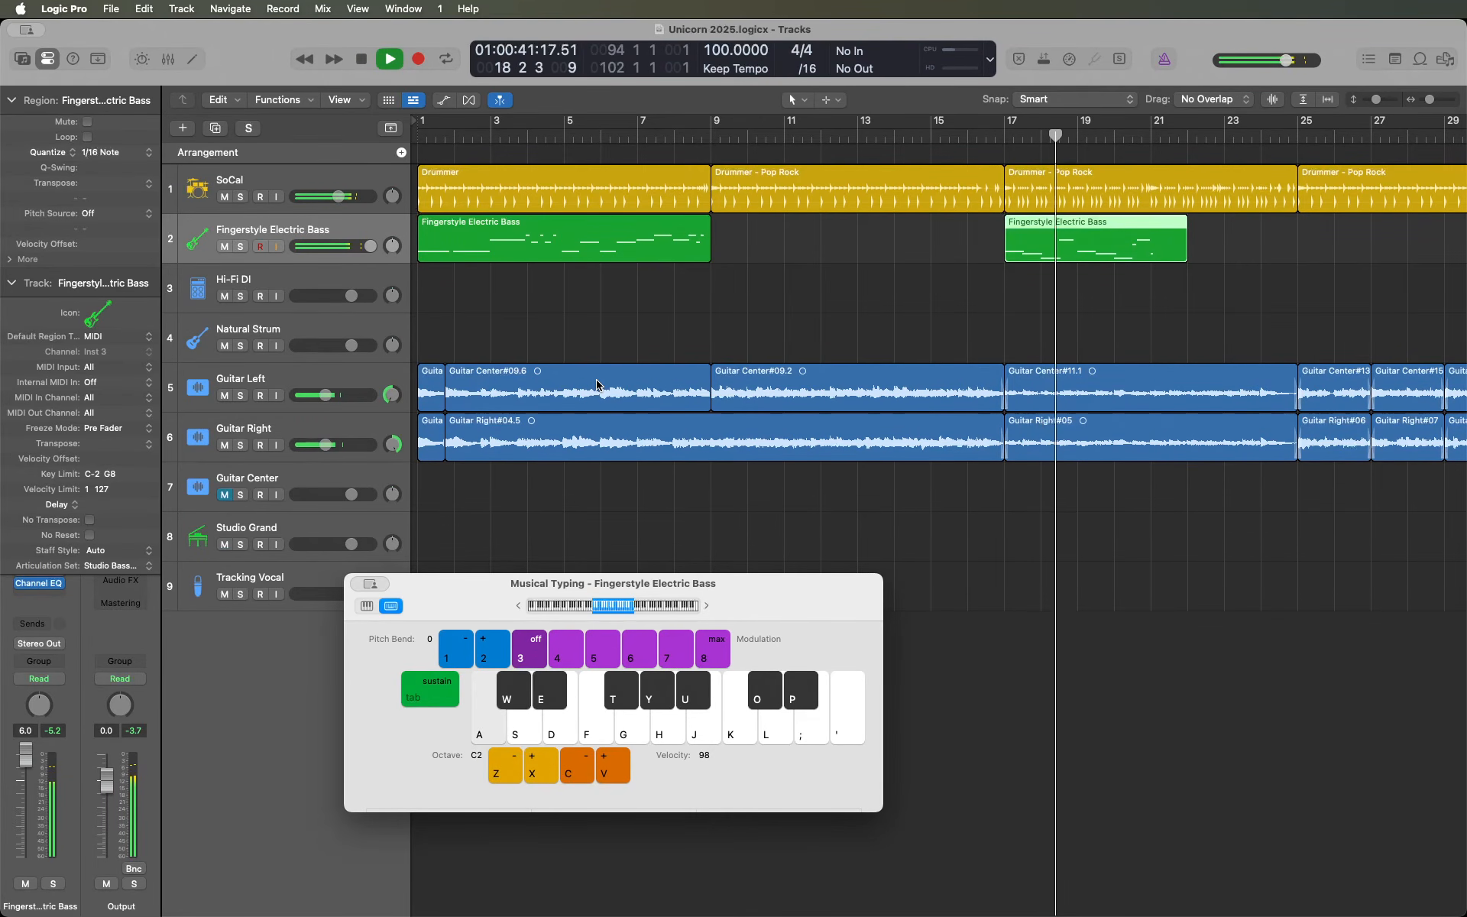
pyautogui.press('space')
pyautogui.press('super+z')
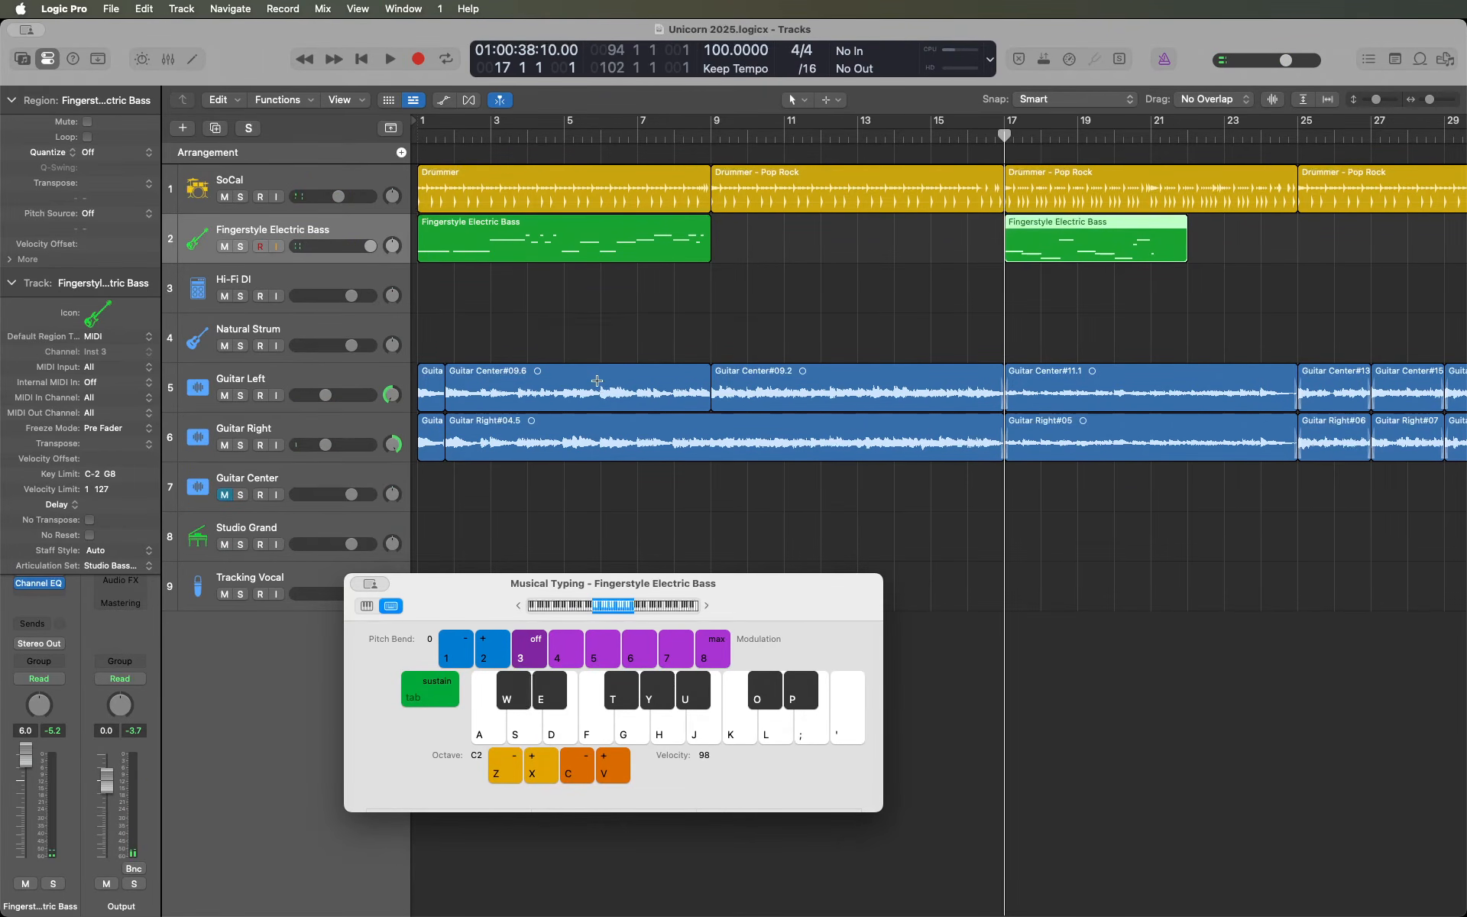
# - Quantize only the first note of the bar 17 bass region to 1/16 Note in a separate Piano Roll and play it back
pyautogui.press('super+4')
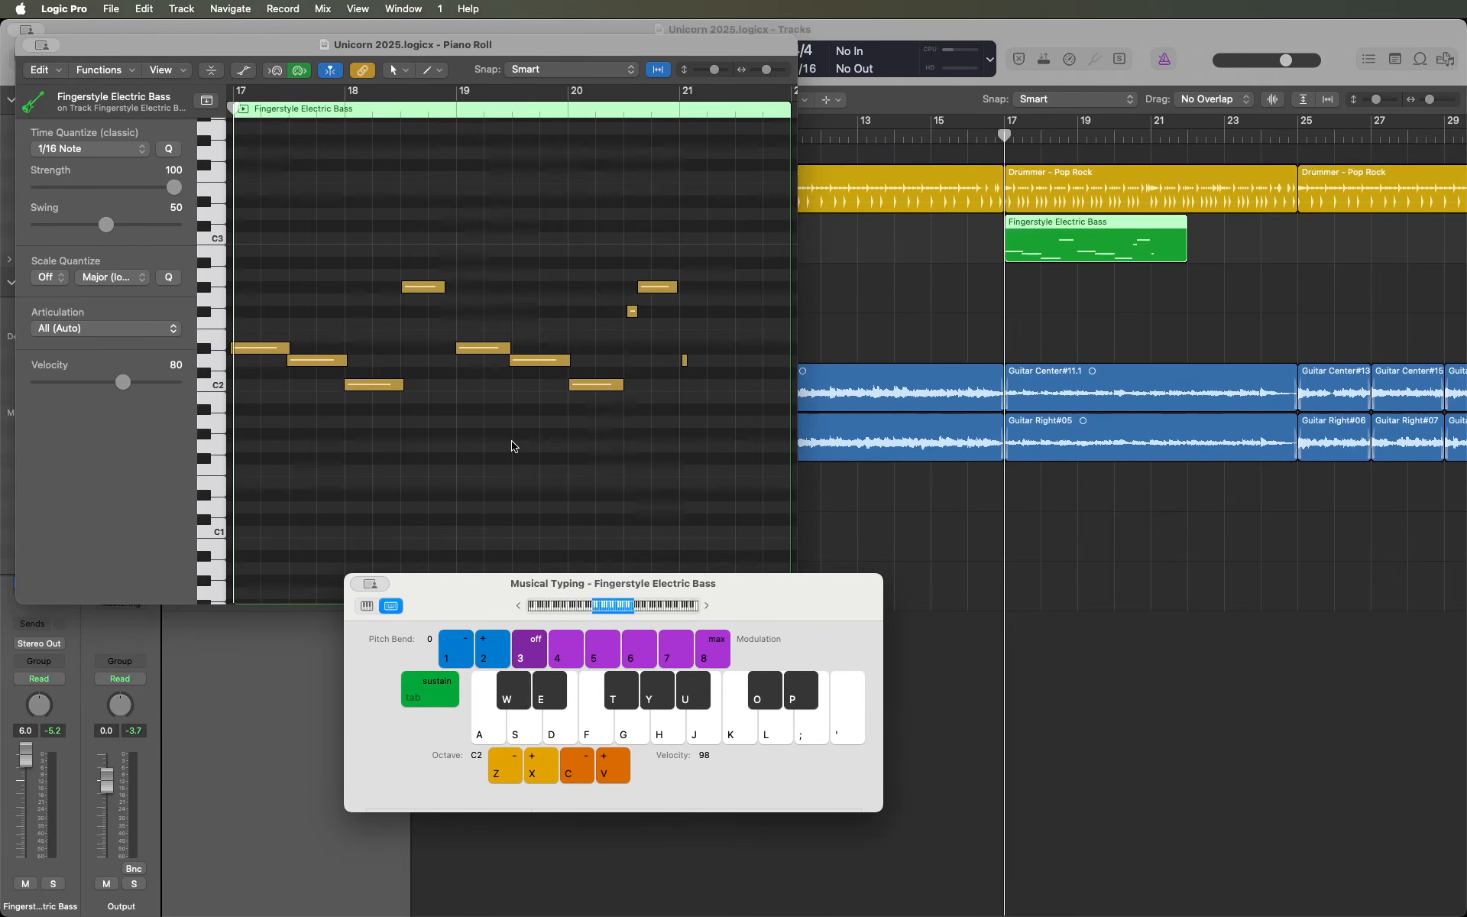
pyautogui.click(252, 350)
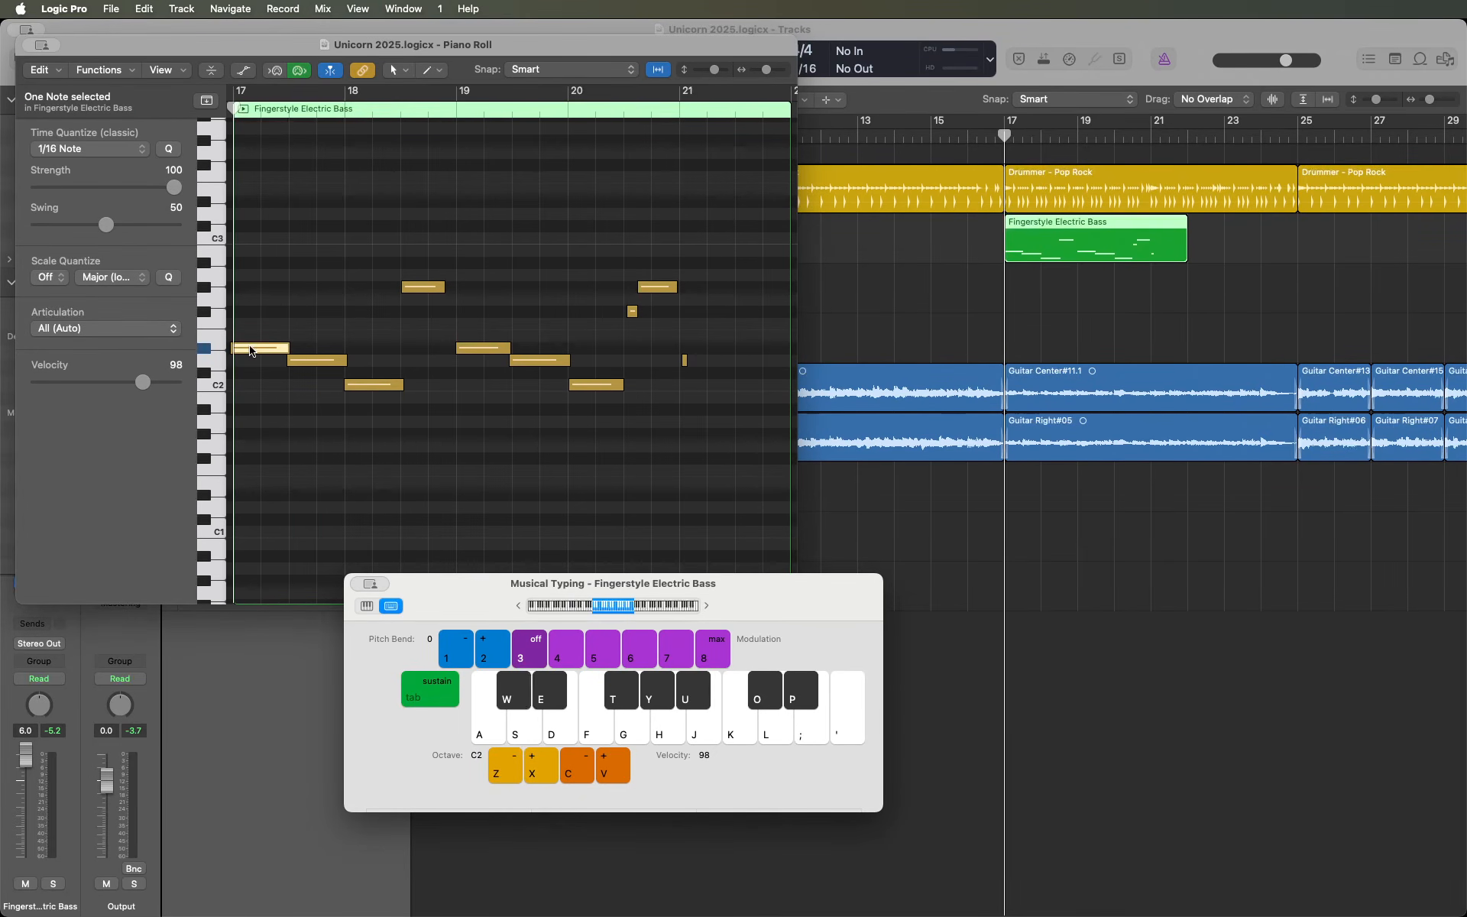
pyautogui.moveTo(252, 351)
pyautogui.press('super+k')
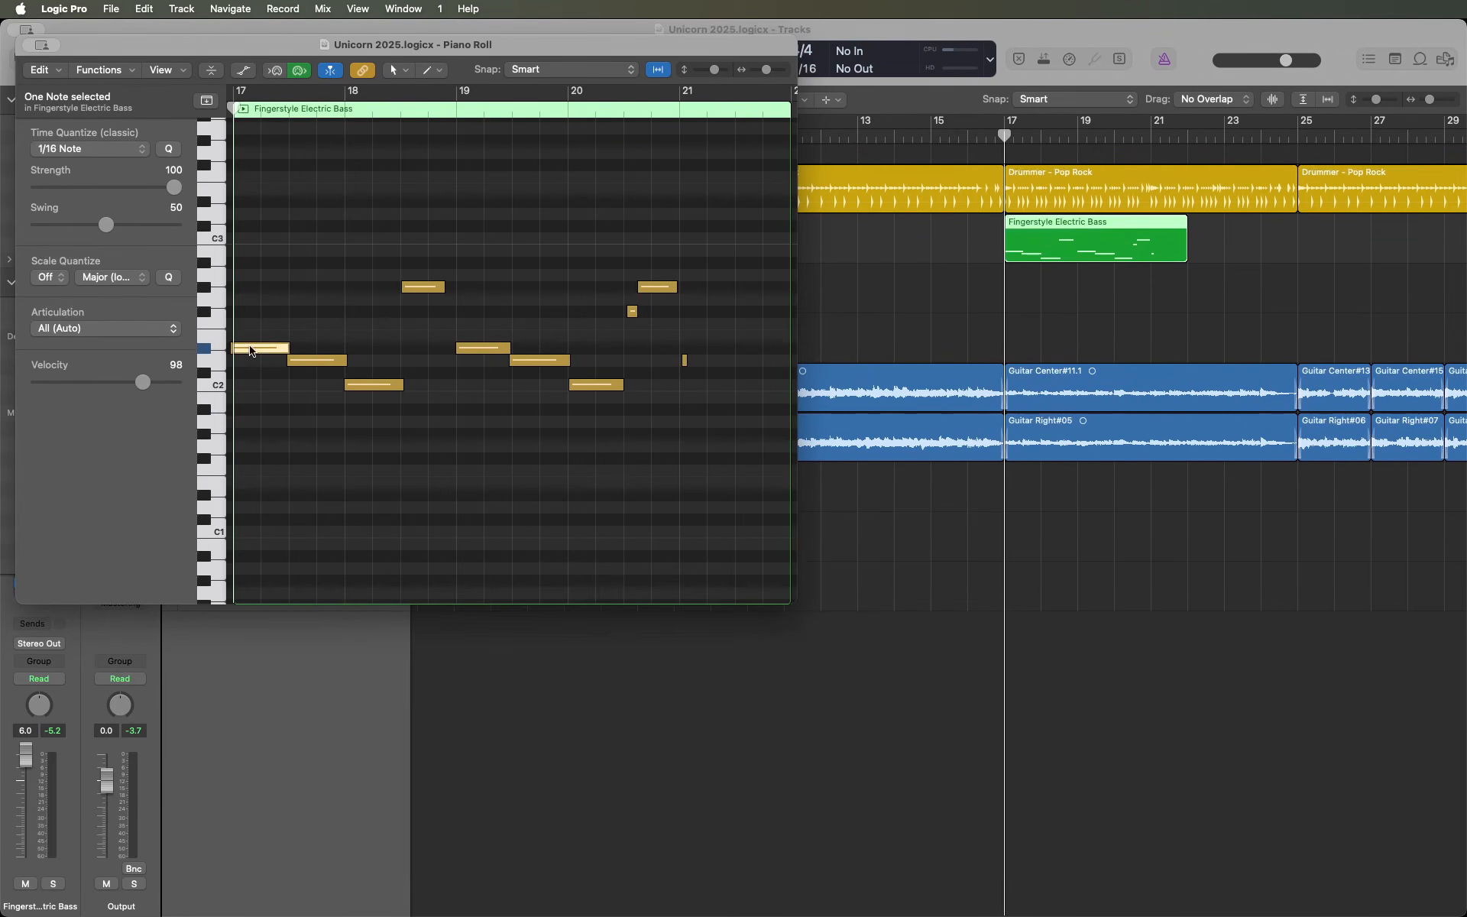
pyautogui.press('q')
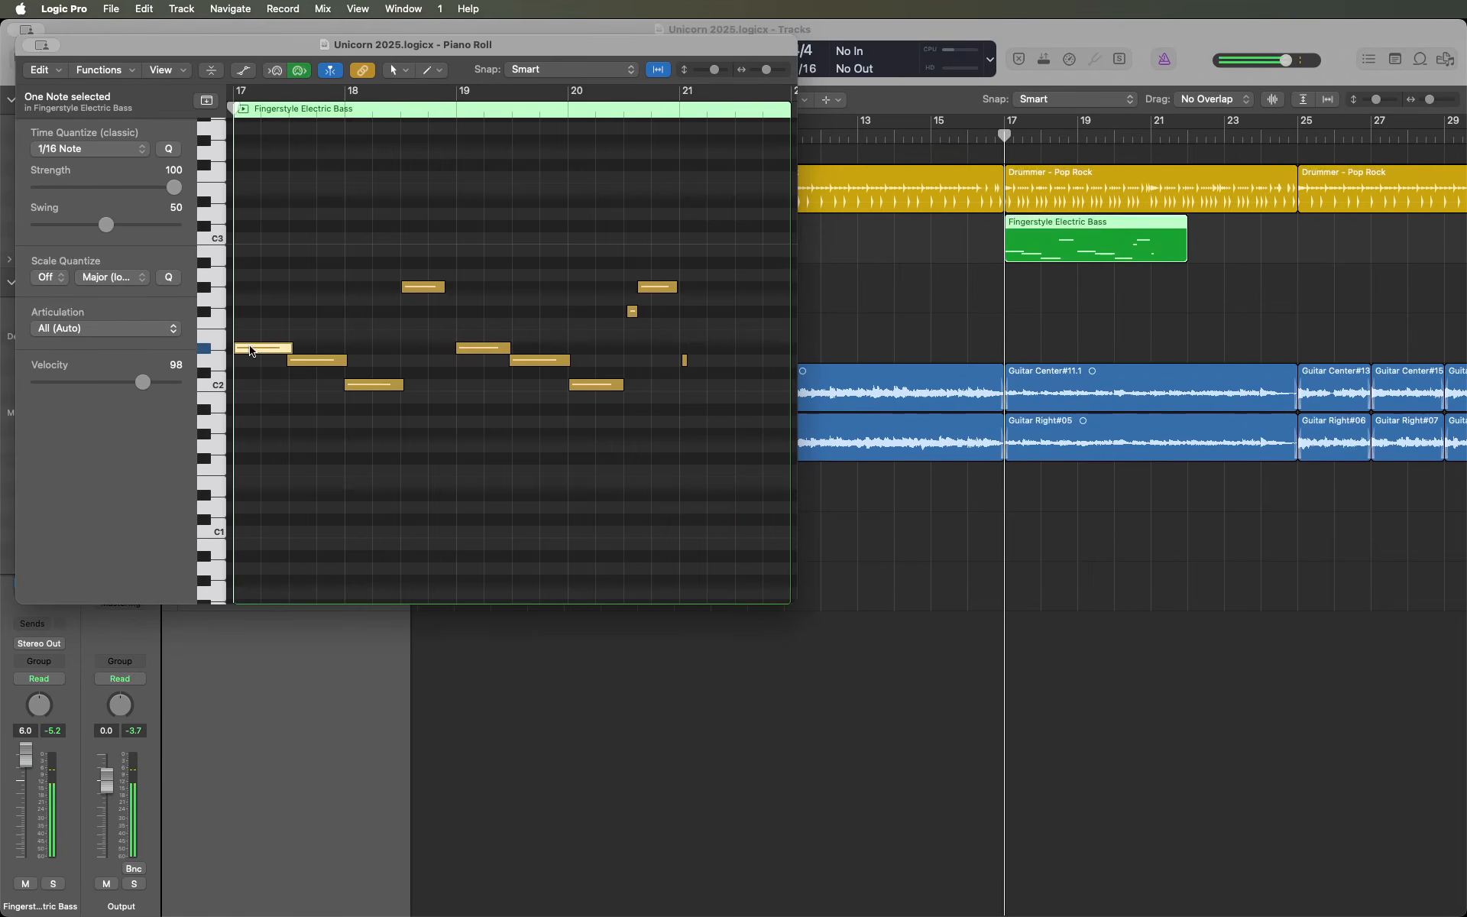
pyautogui.press('space')
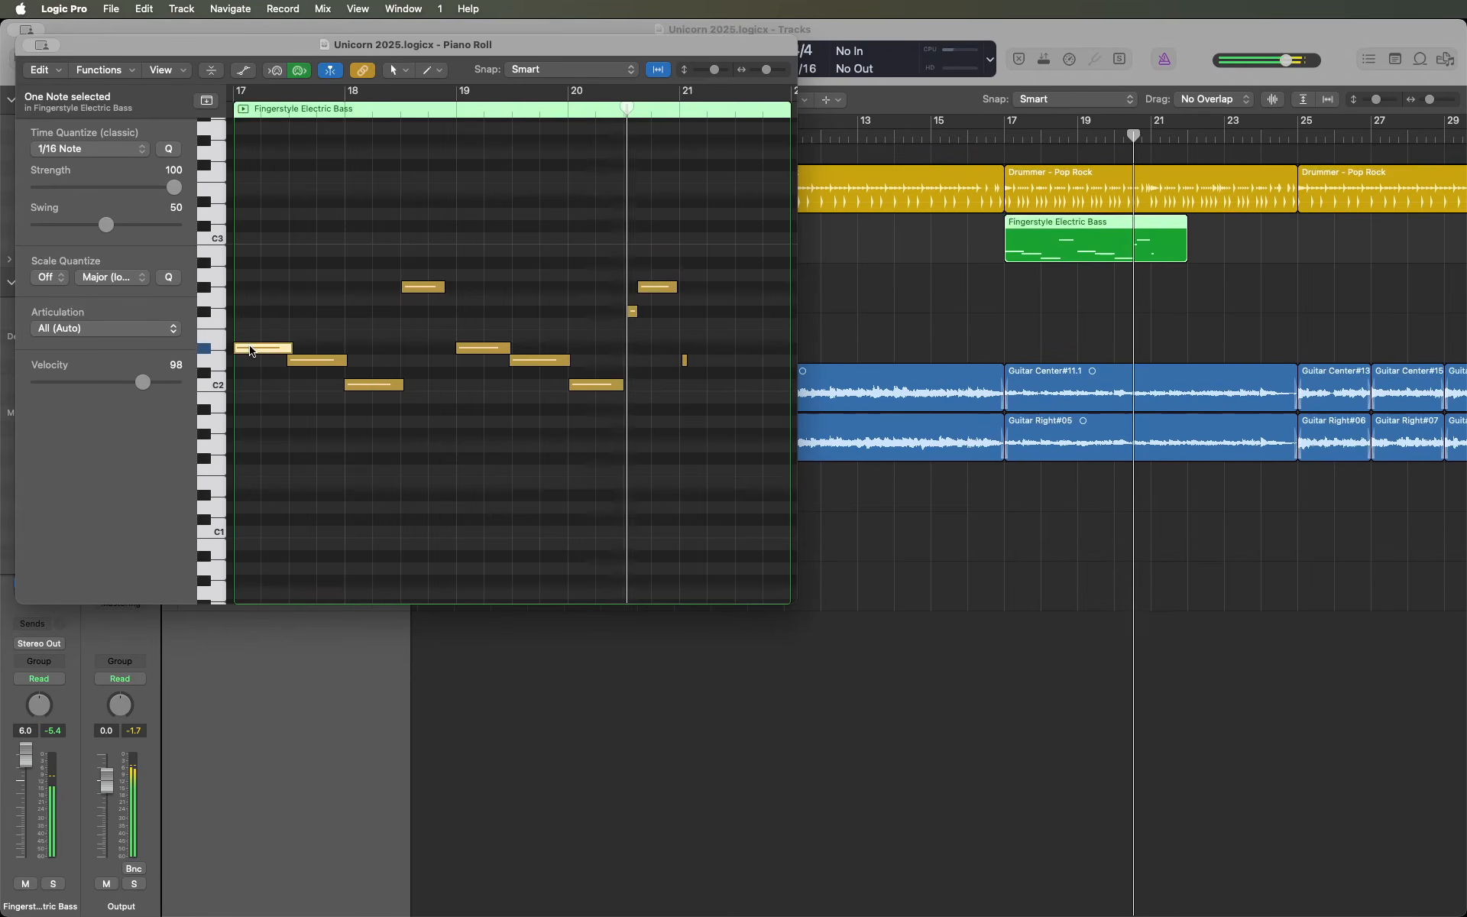
pyautogui.press('space')
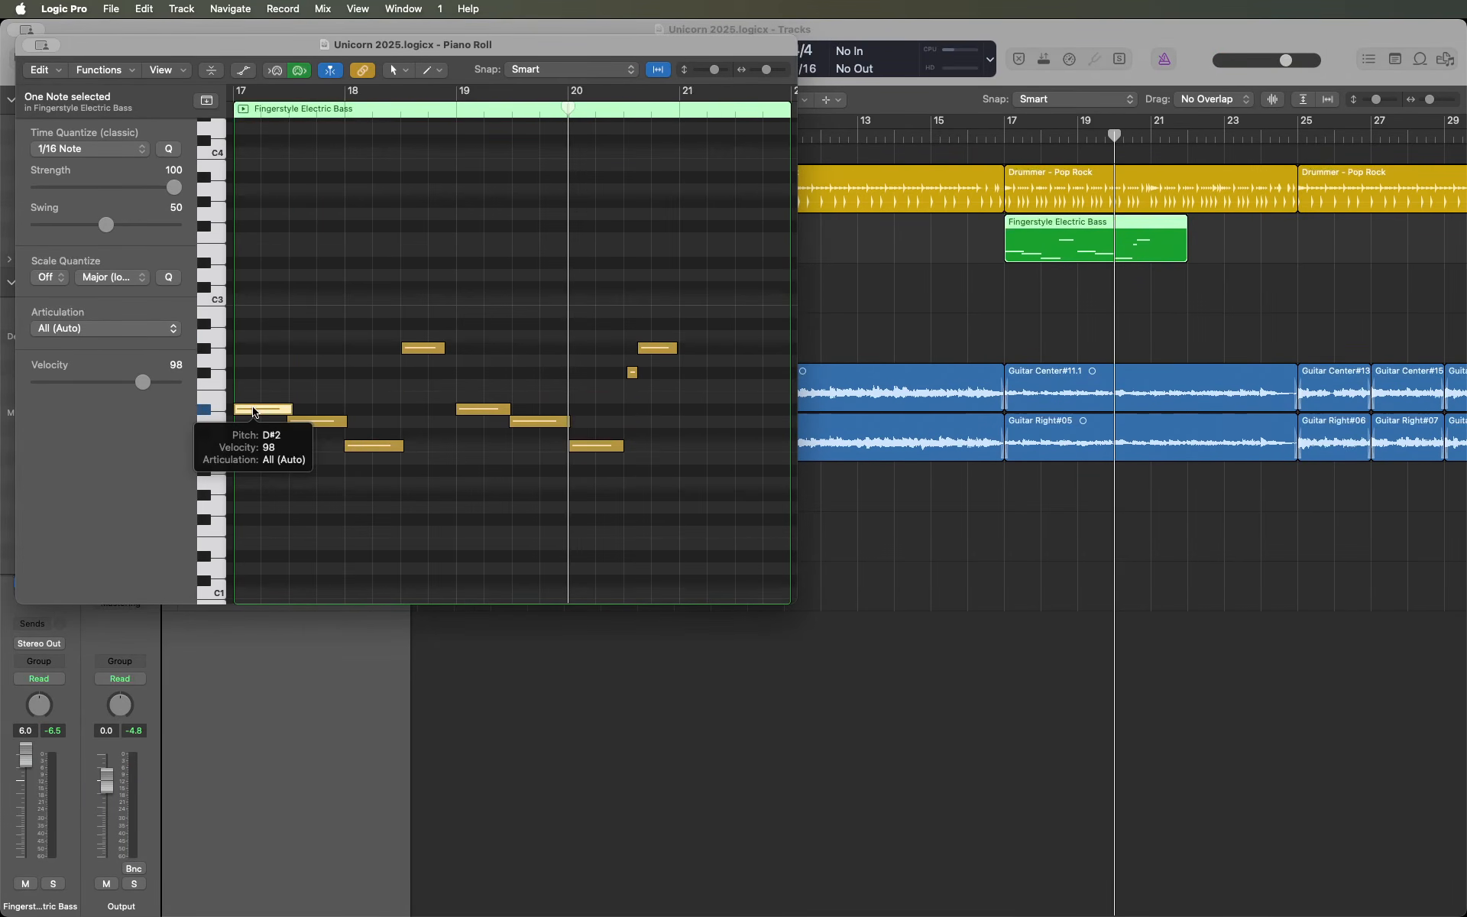
# - Delete the long G#2 note that follows the short F#2 note in bar 20
pyautogui.click(651, 349)
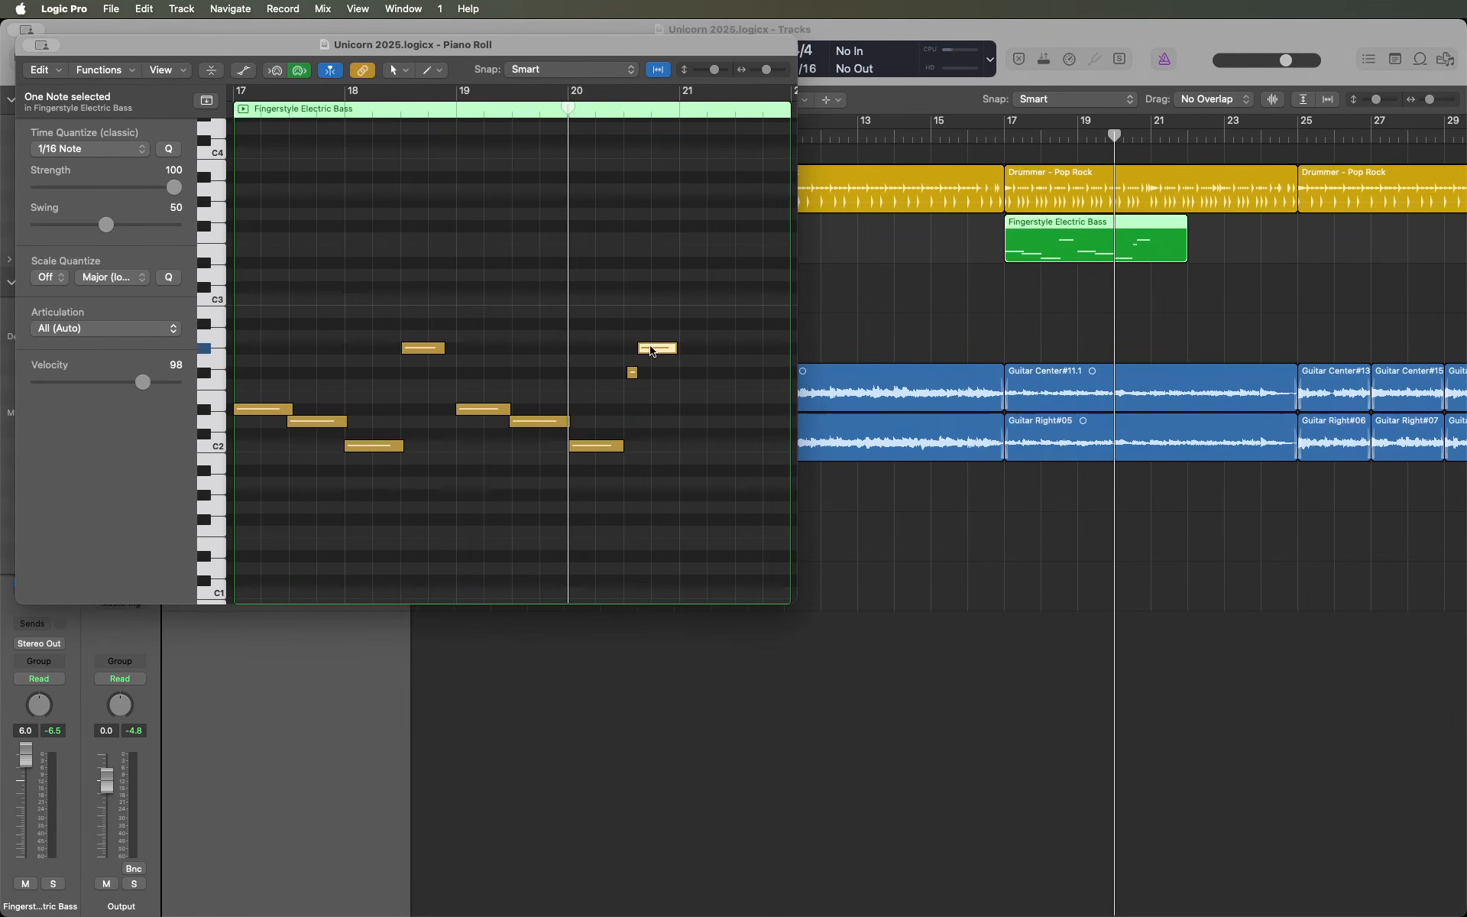
pyautogui.click(632, 372)
pyautogui.moveTo(633, 375)
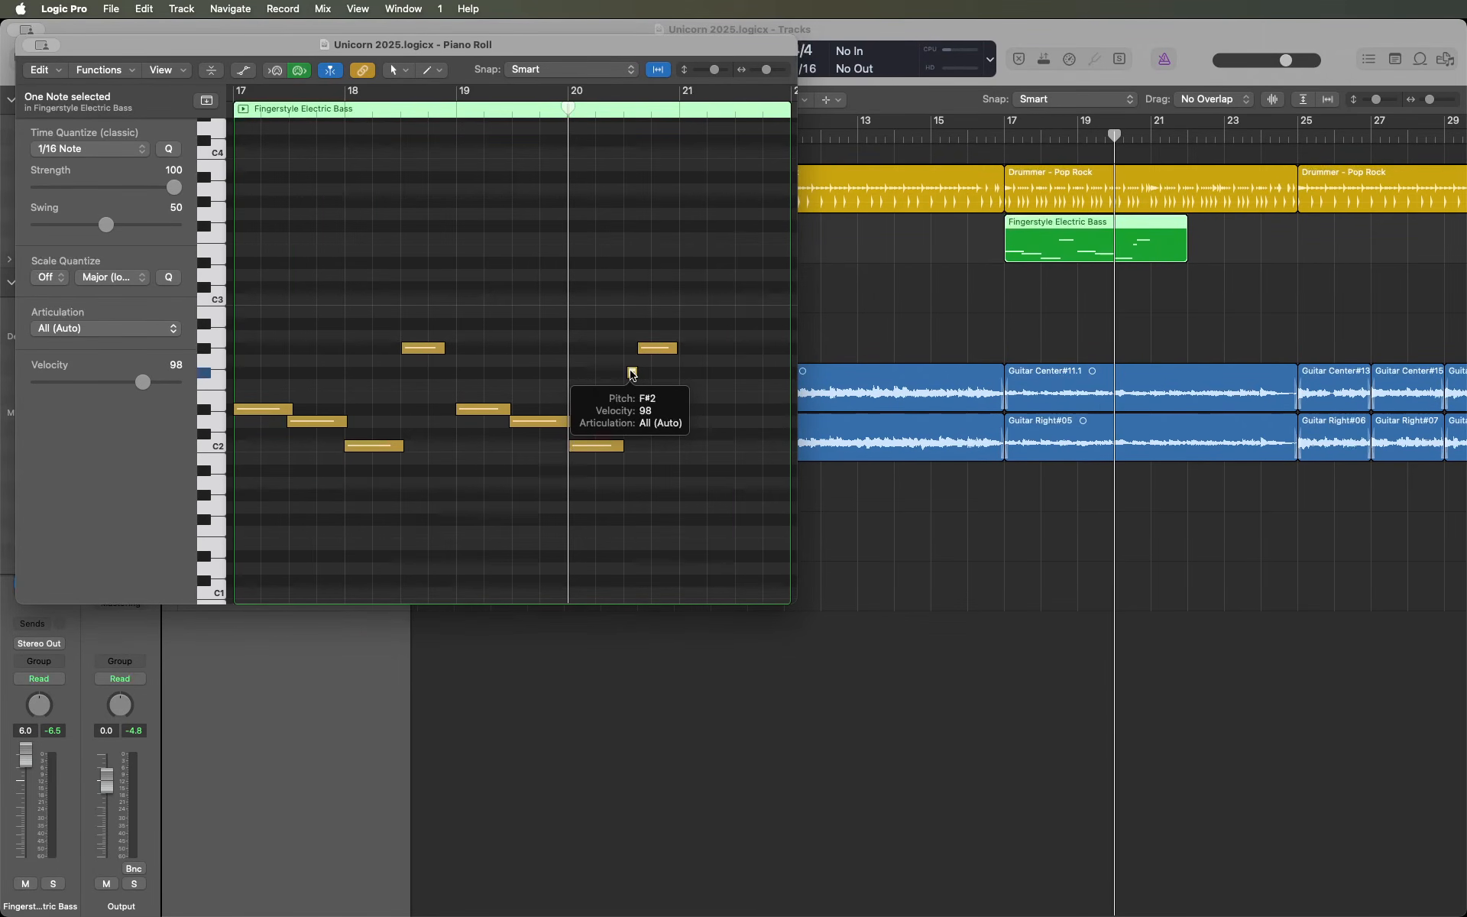
pyautogui.click(651, 350)
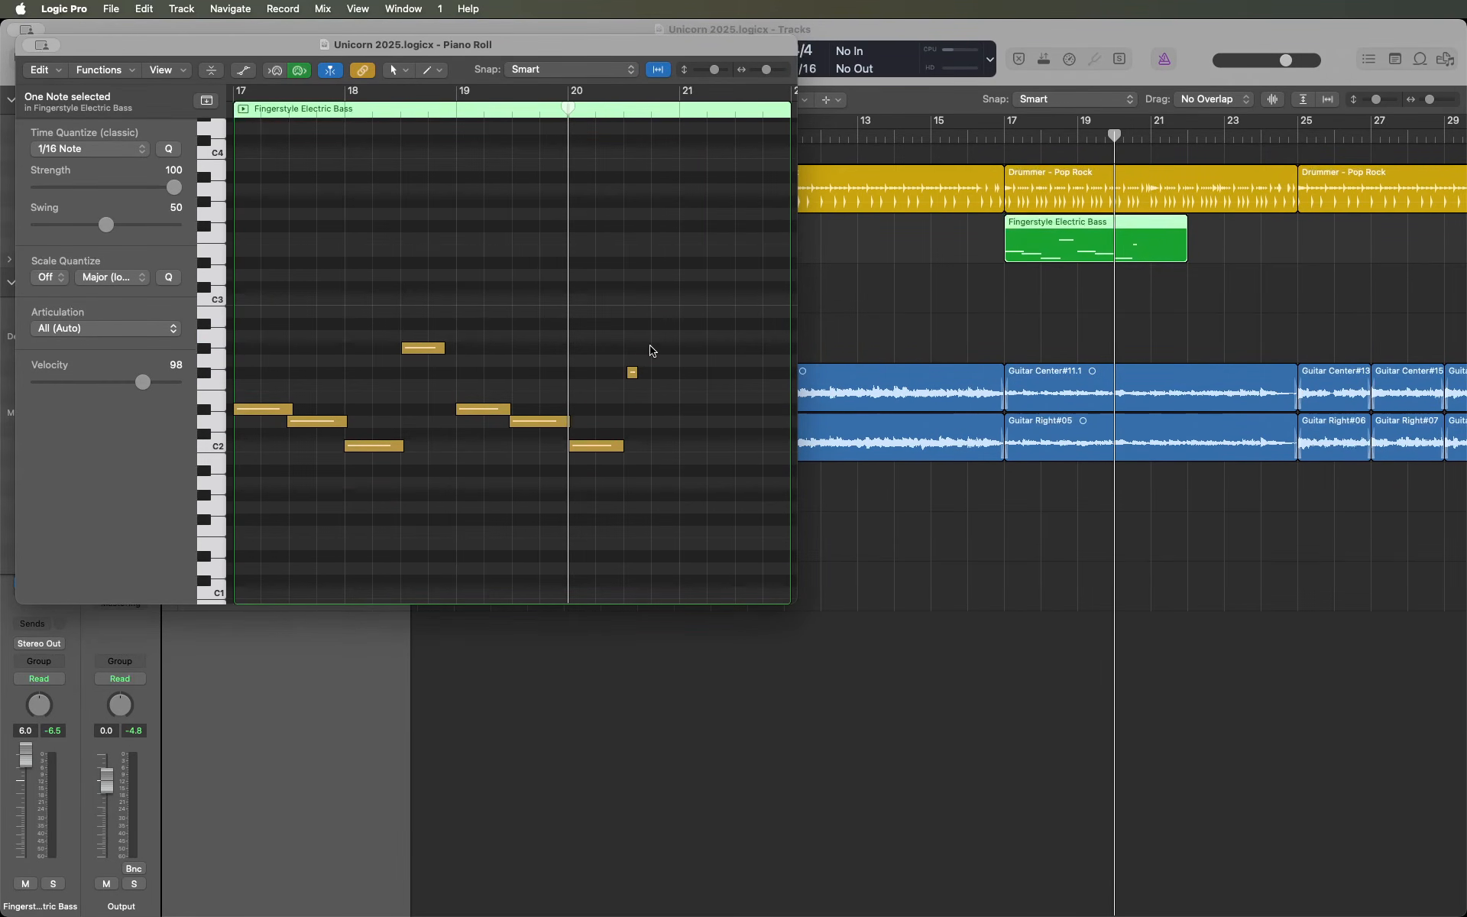
# - Raise the short F#2 note in bar 20 to G#2
pyautogui.click(307, 424)
pyautogui.moveTo(308, 425)
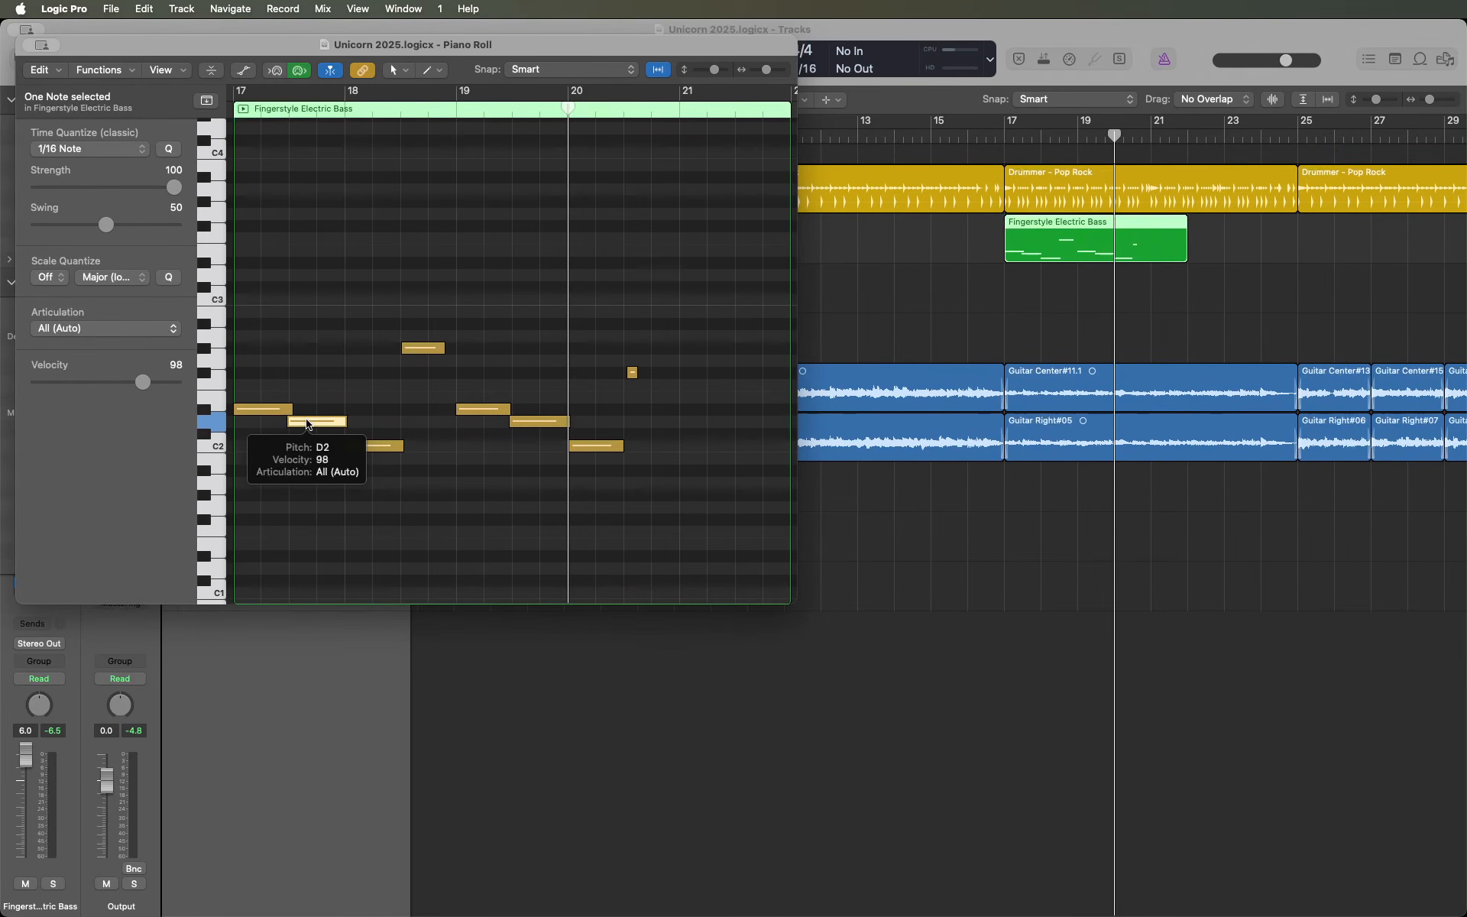
pyautogui.click(632, 373)
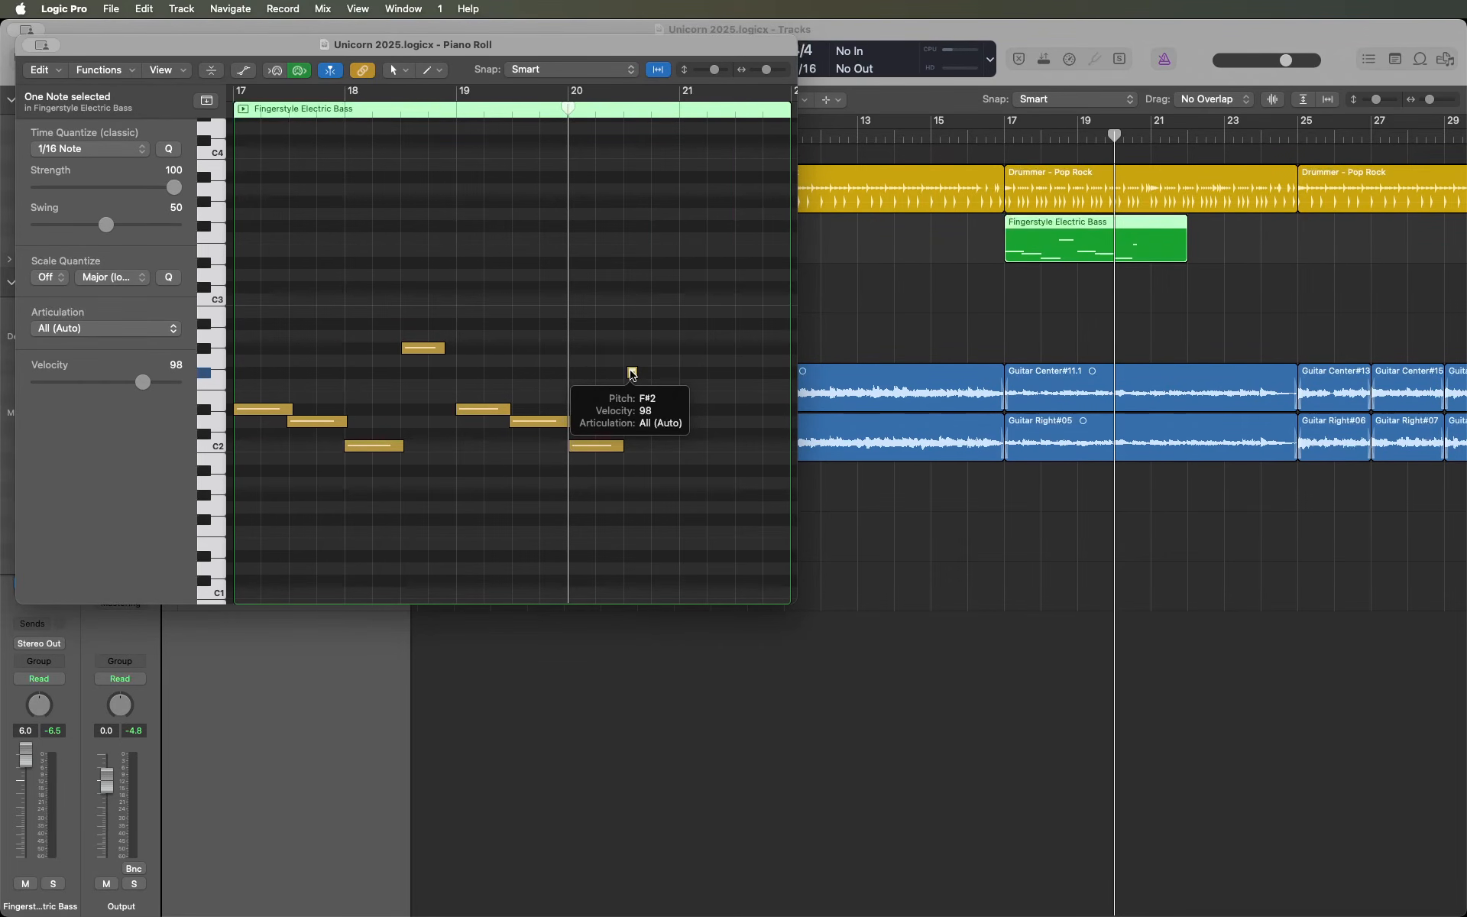
pyautogui.moveTo(632, 374); pyautogui.dragTo(633, 350)
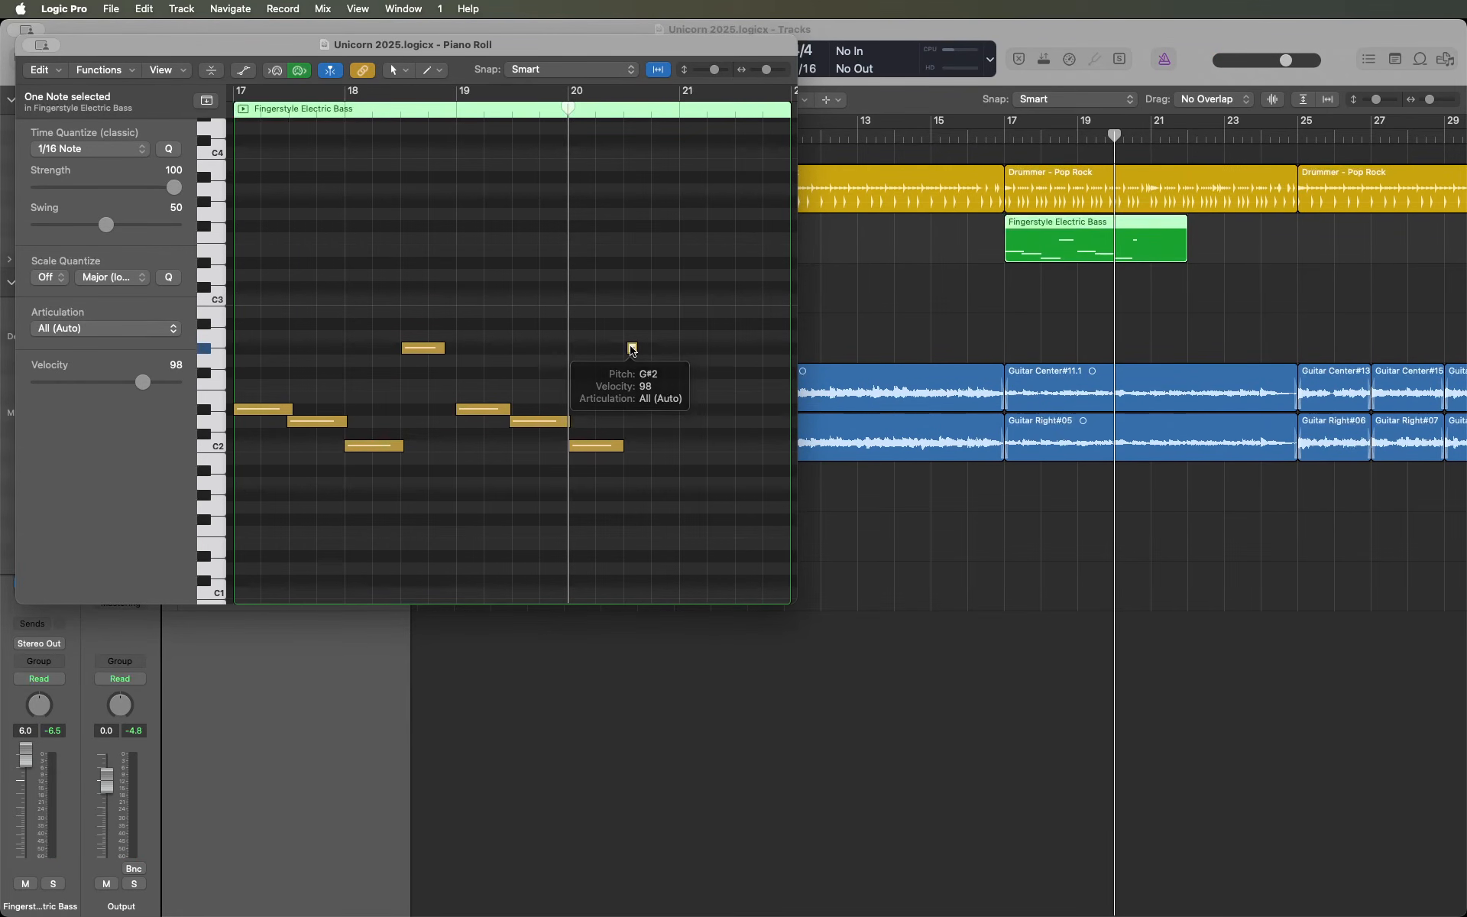
# - Lengthen the short G#2 note so that it ends at bar 21, and play the phrase from bar 20
pyautogui.press('.')
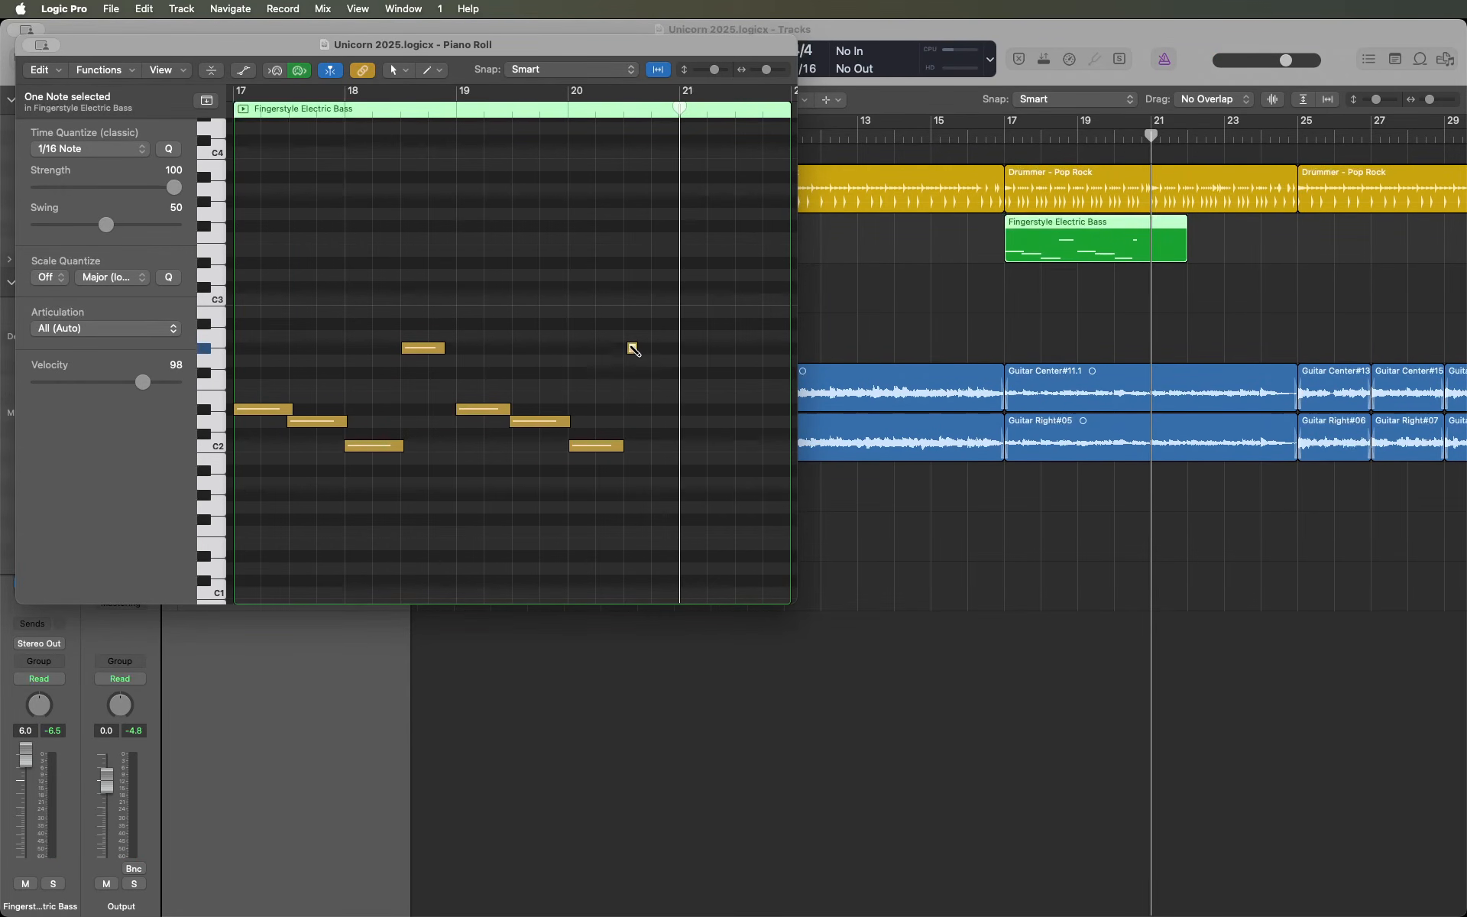
pyautogui.hotkey('alt', ']')
pyautogui.press(',')
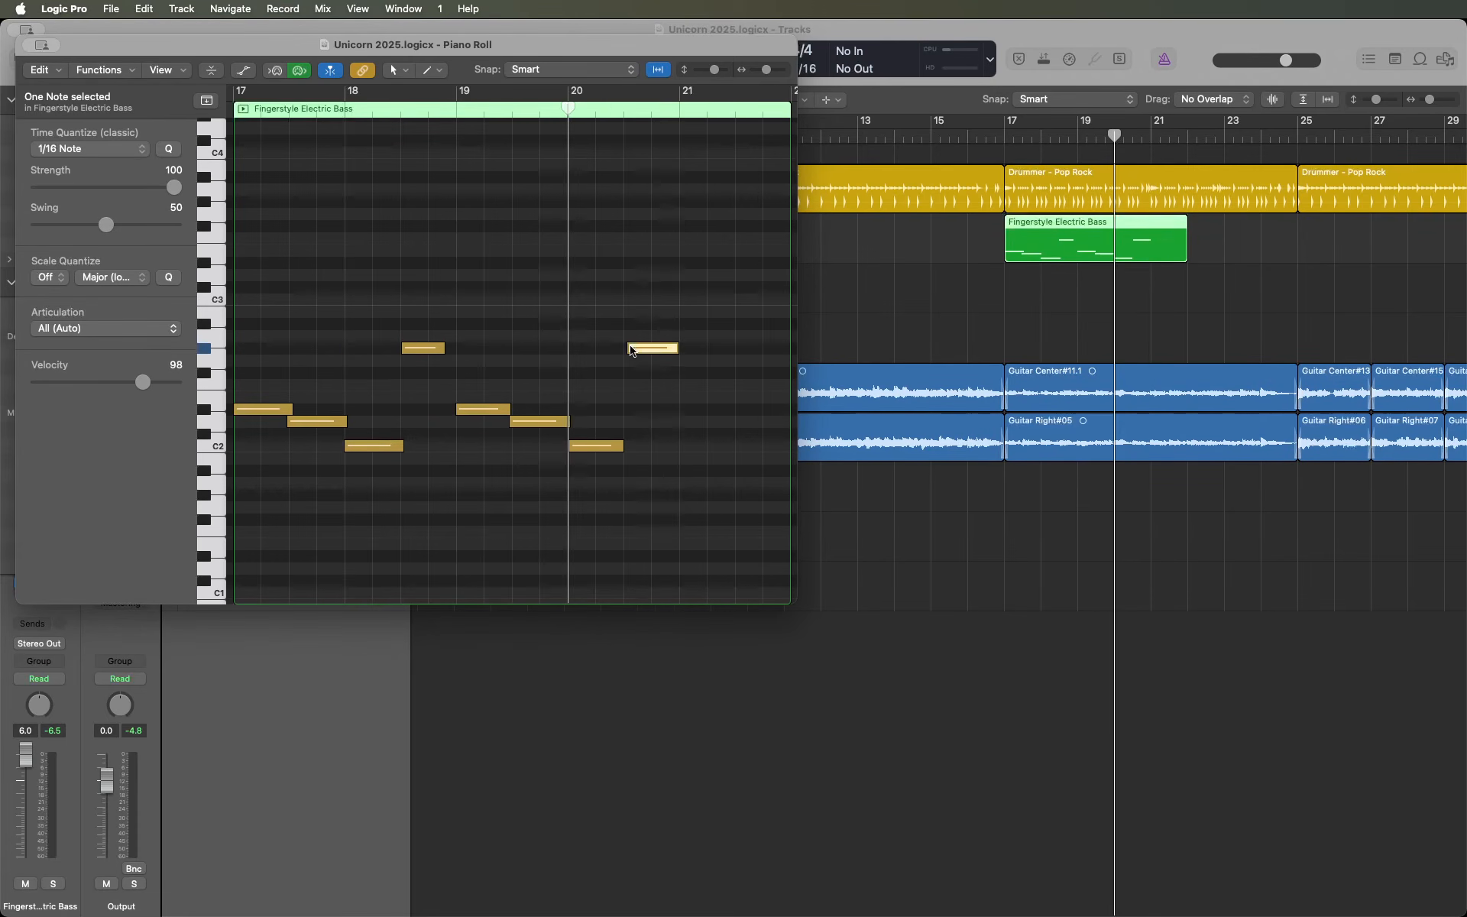
pyautogui.press('space')
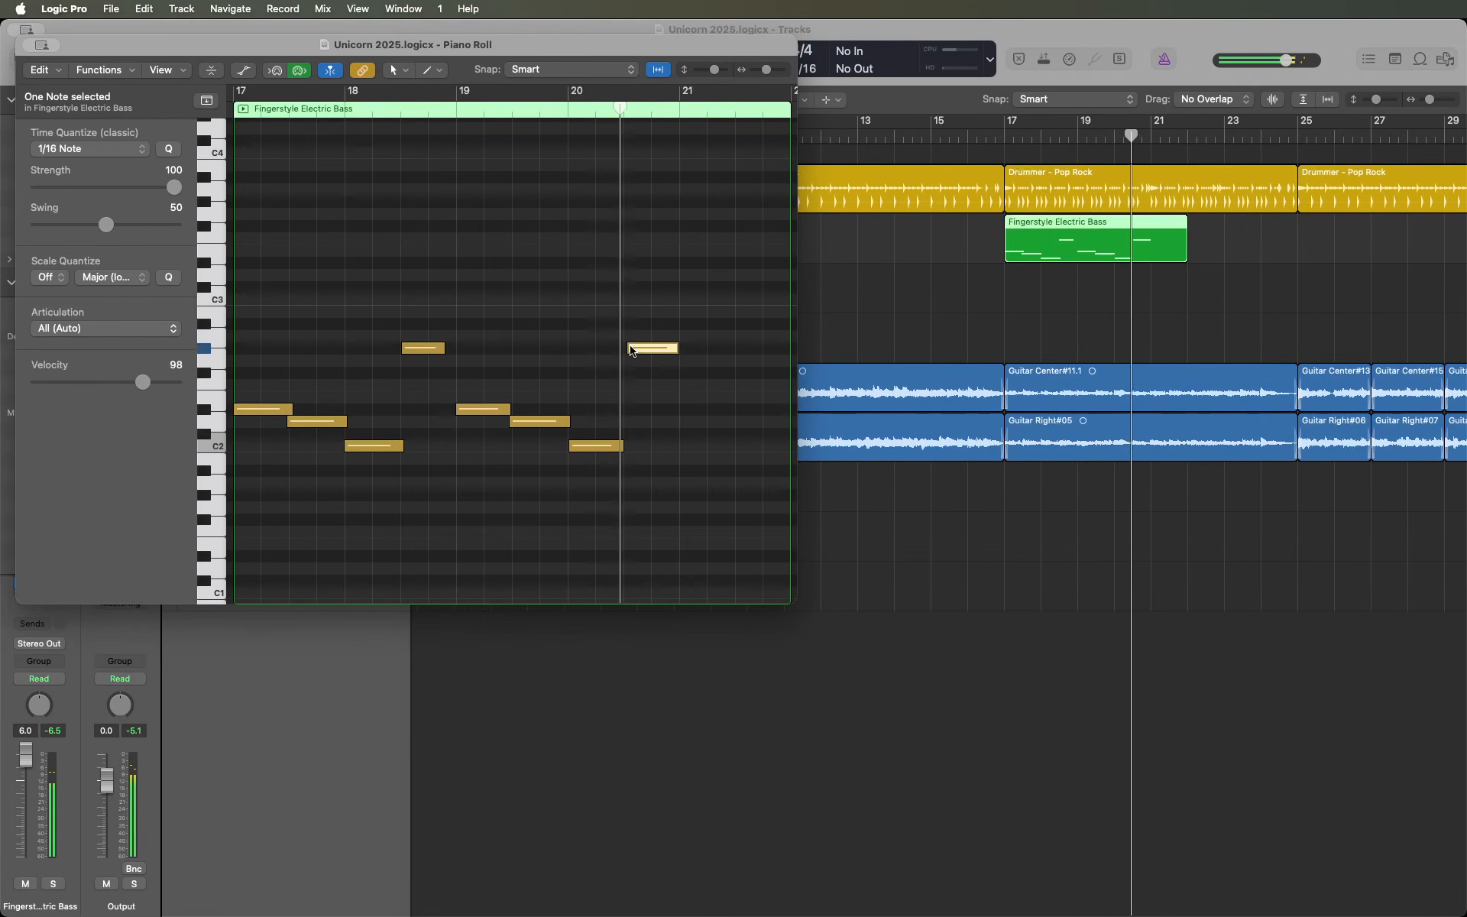
pyautogui.press(',')
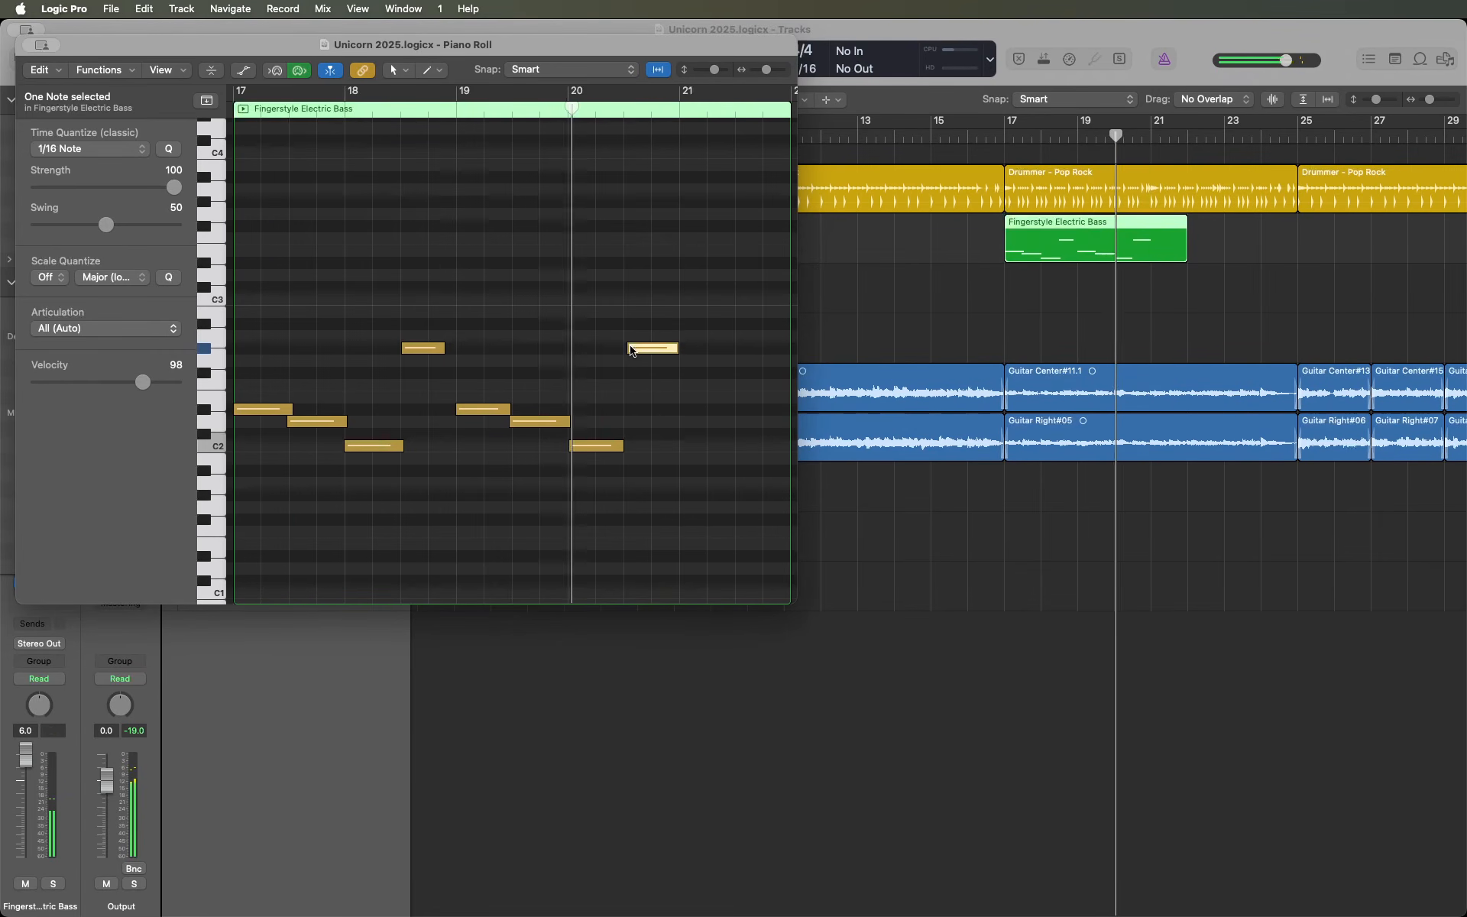
pyautogui.press('space')
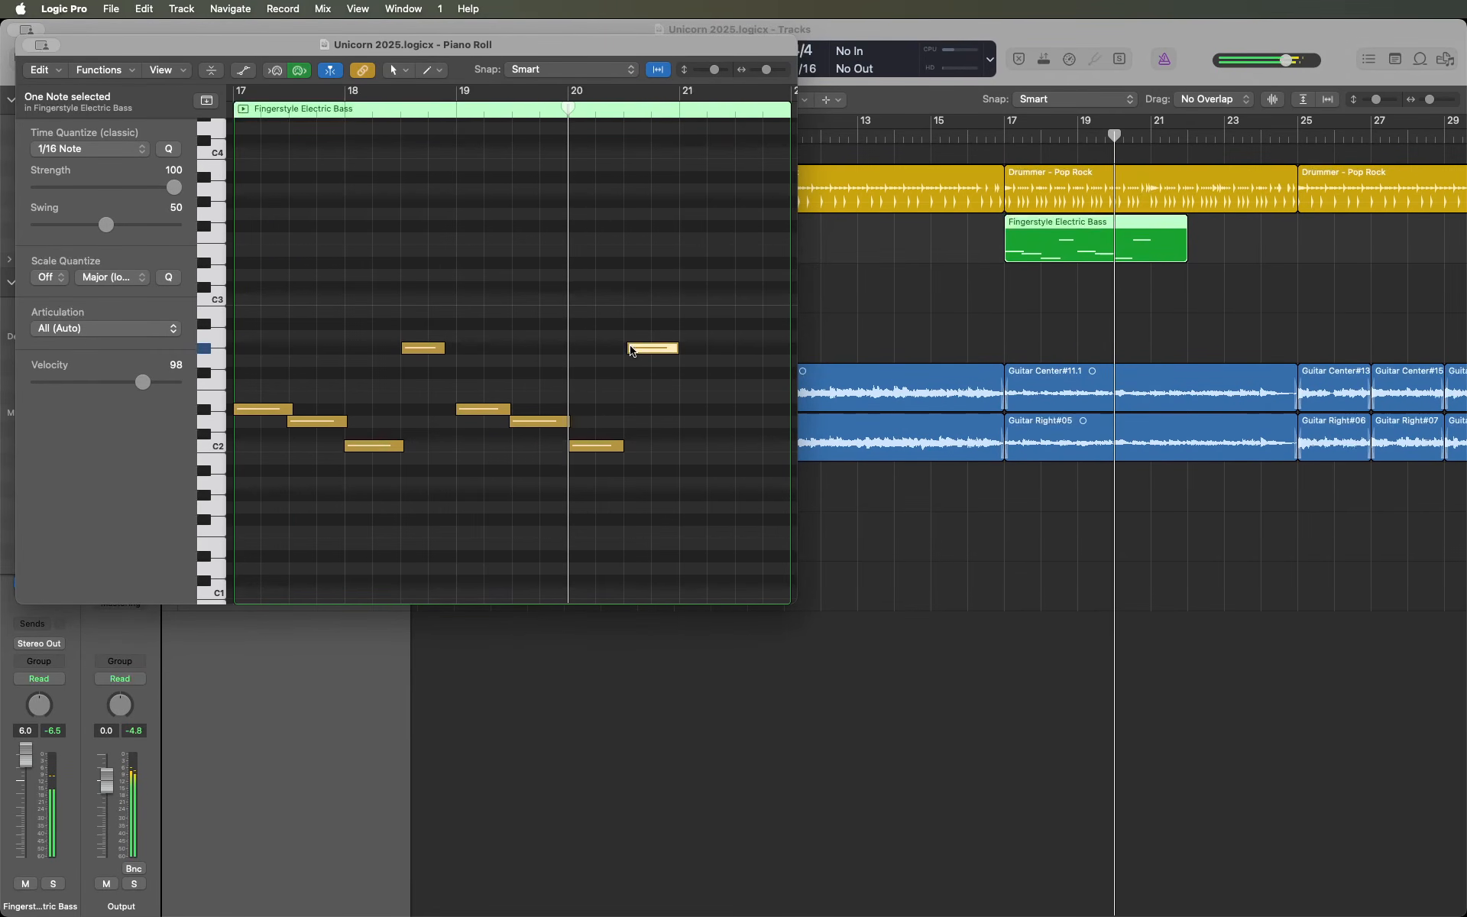
pyautogui.press('space')
pyautogui.press('space')
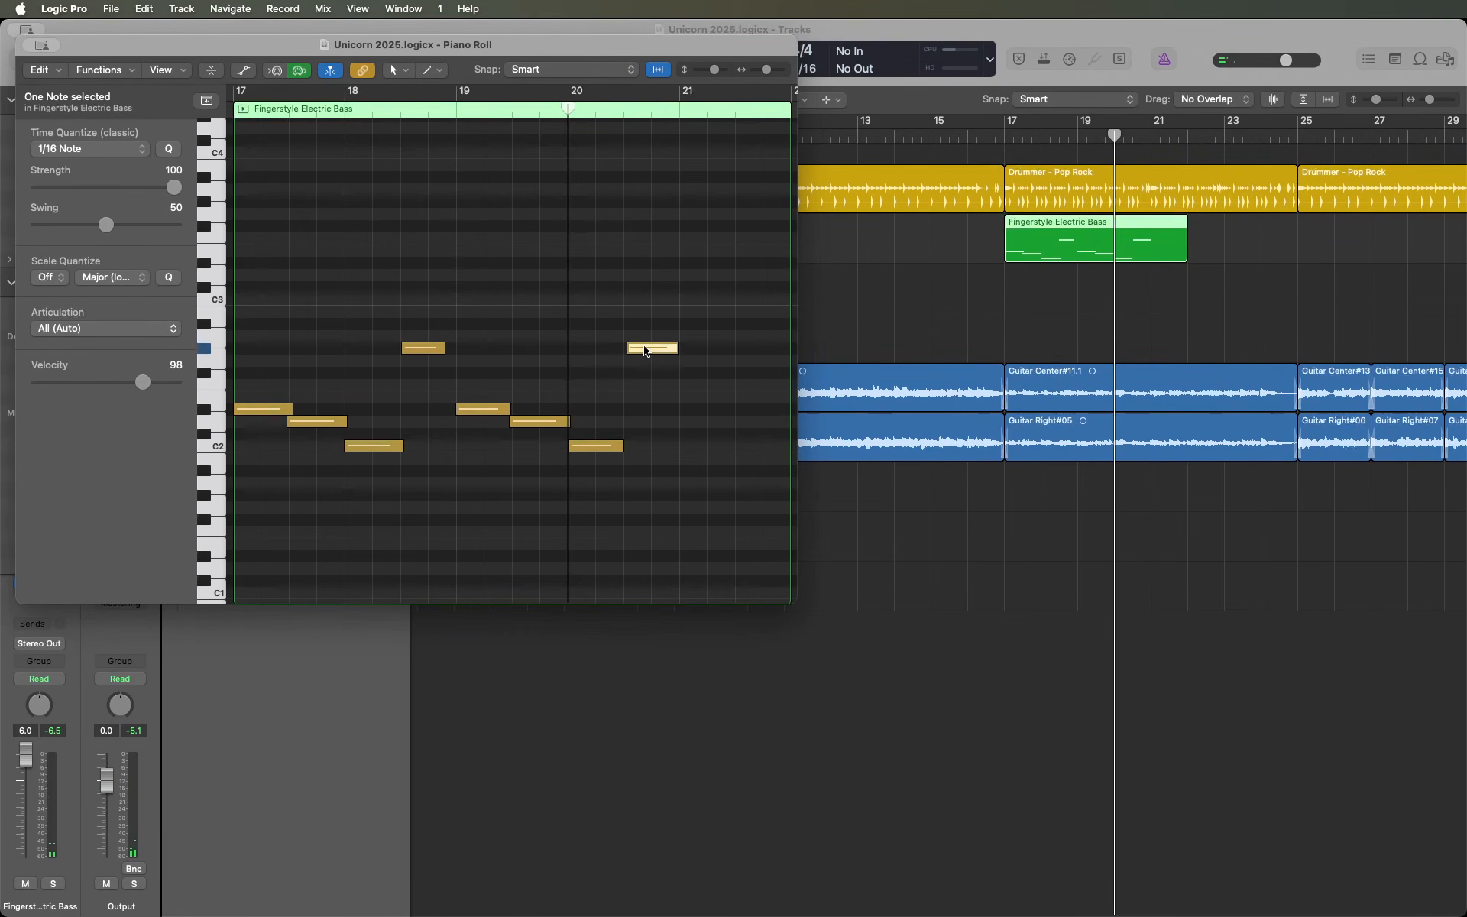
# - Extend the start of the last G#2 note slightly earlier, to about beat 3 of bar 20, and audition it from bar 20
pyautogui.press('space')
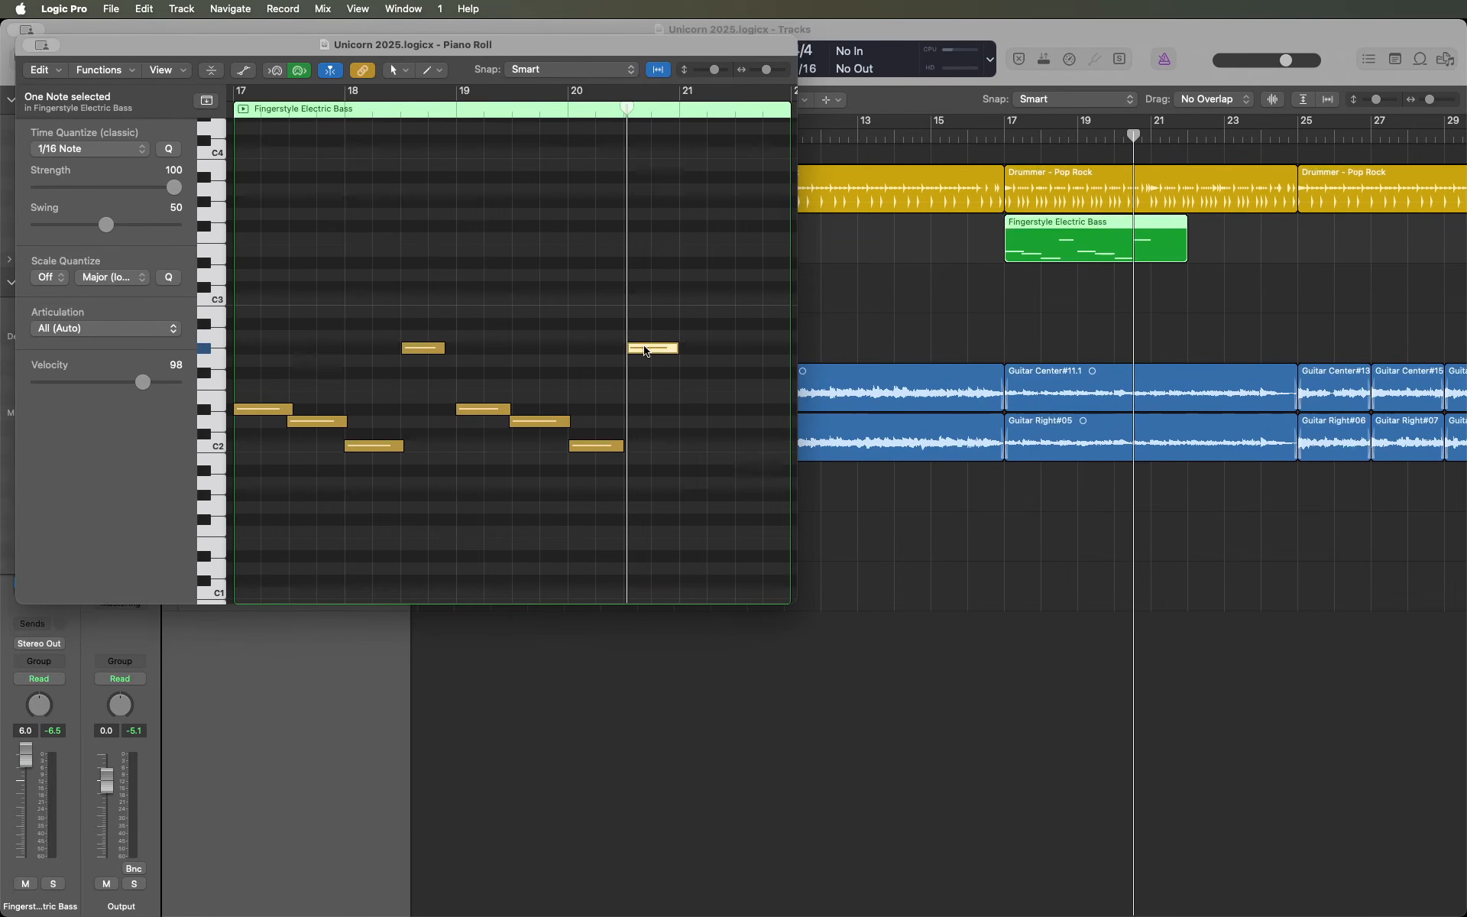
pyautogui.press('ctrl+super+comma')
pyautogui.press('ctrl+super+period')
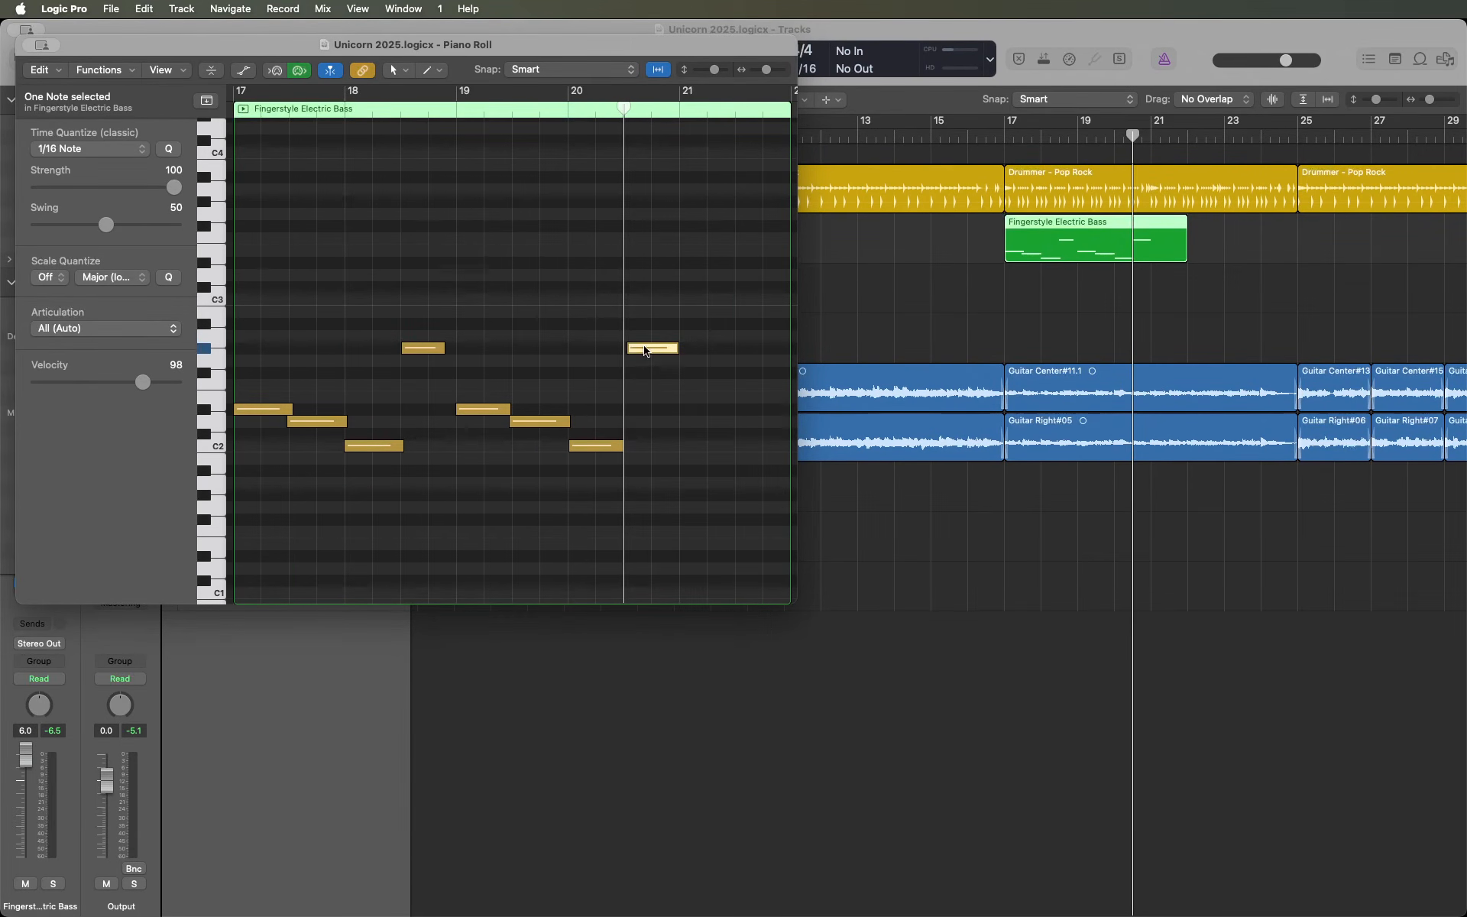
pyautogui.press('ctrl+super+bracketleft')
pyautogui.press('space')
pyautogui.press('space')
pyautogui.press(',')
pyautogui.press('space')
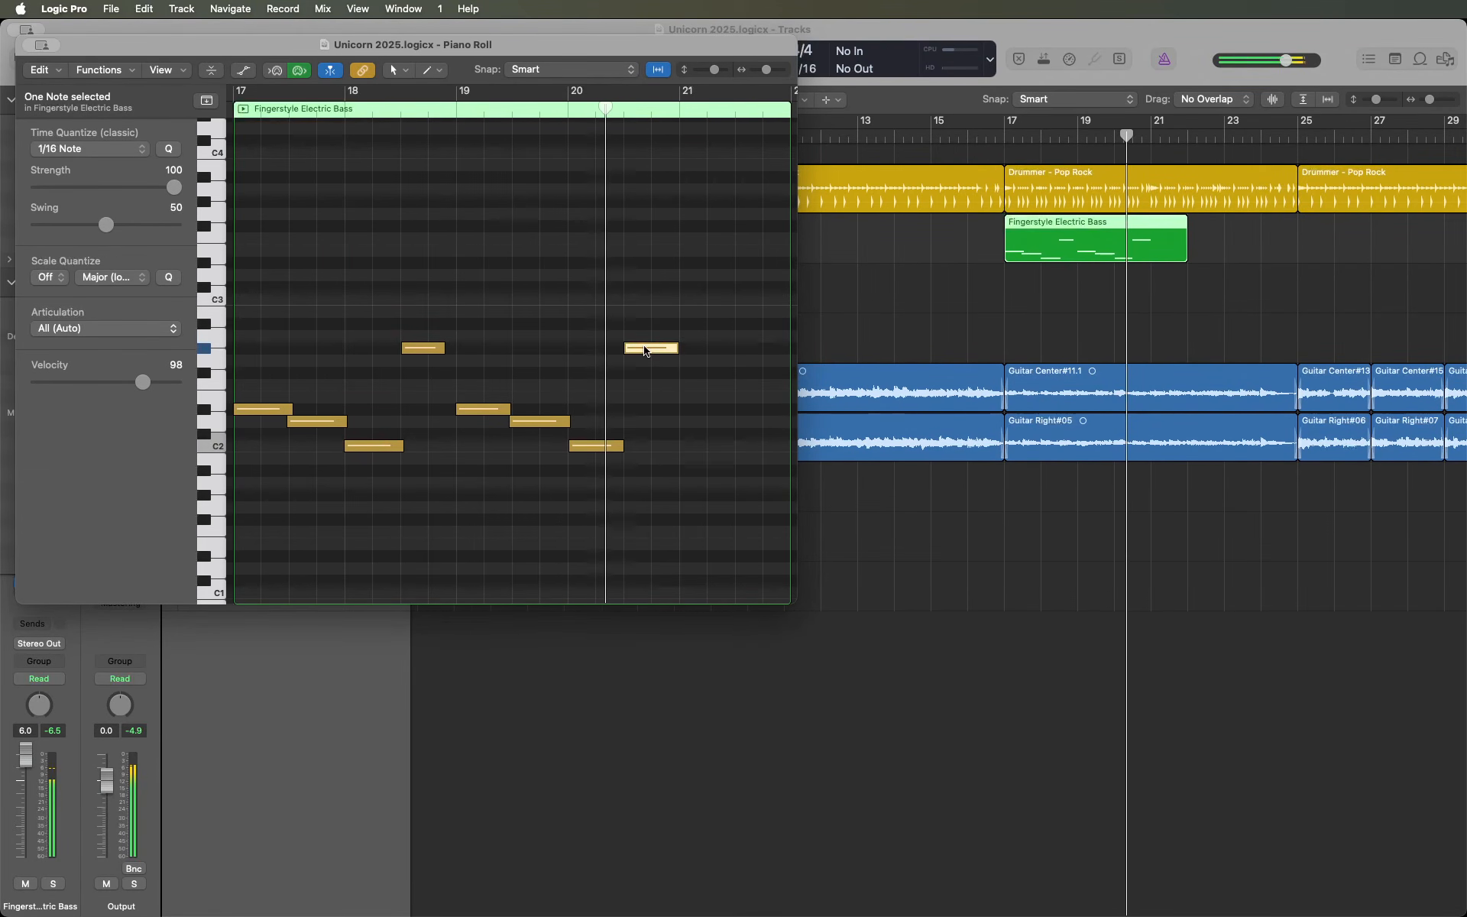
pyautogui.press('space')
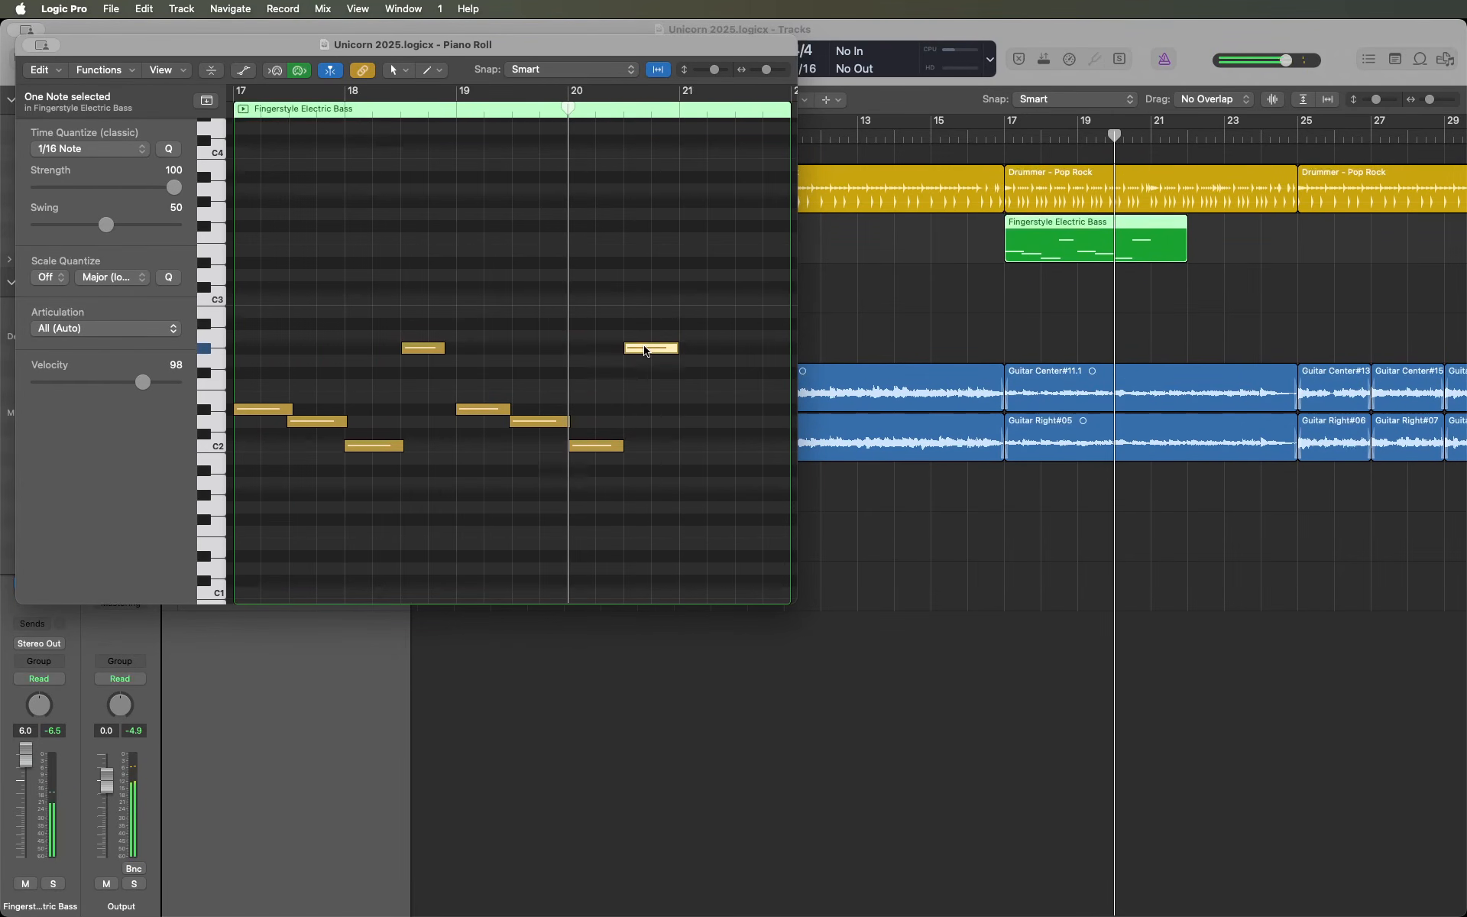
pyautogui.press('space')
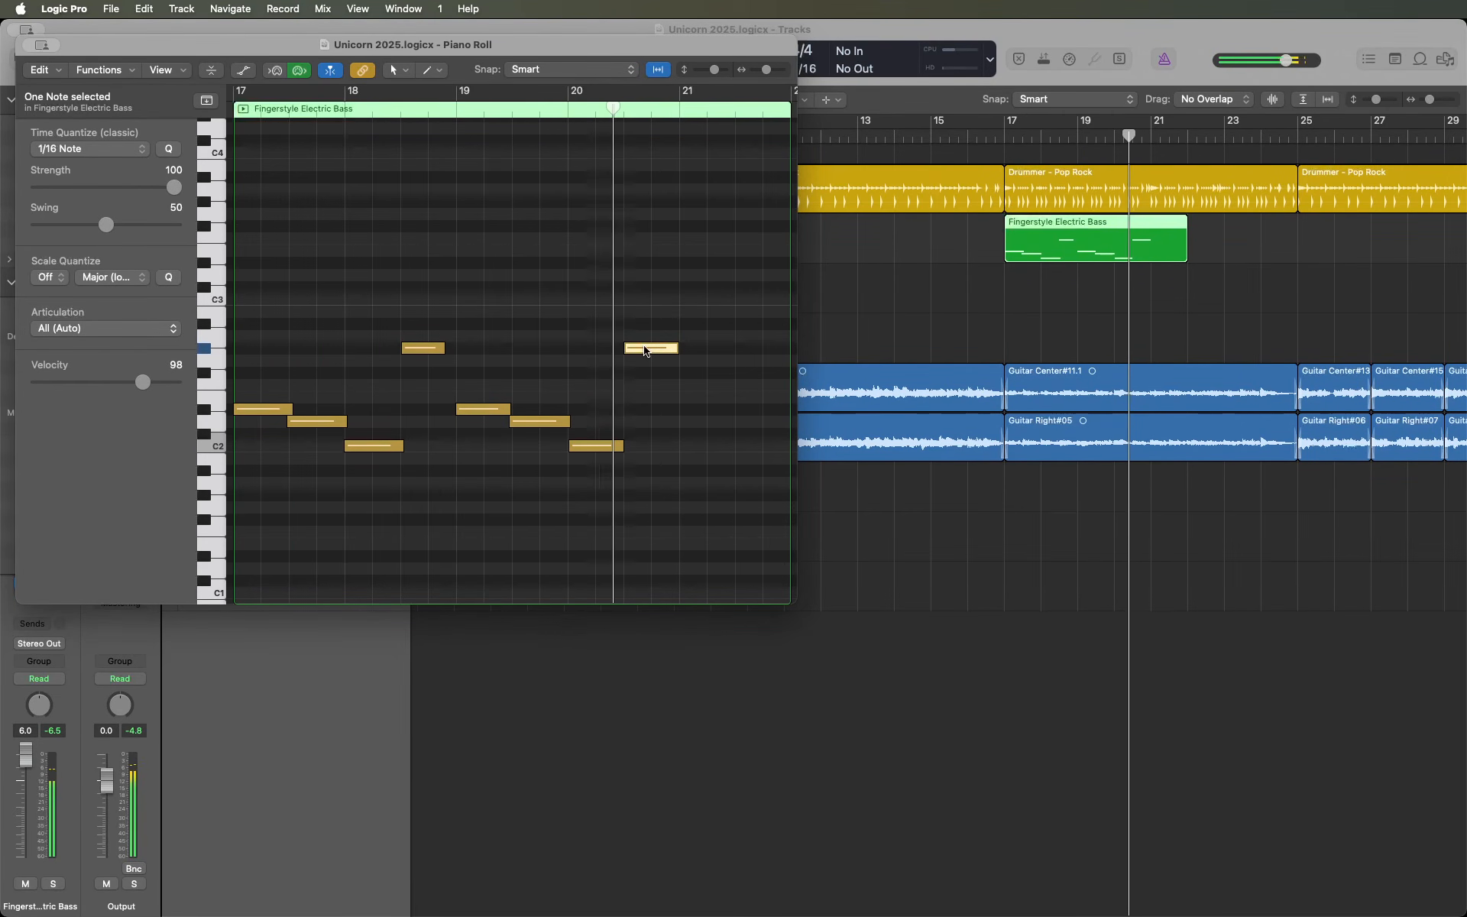
pyautogui.press('space')
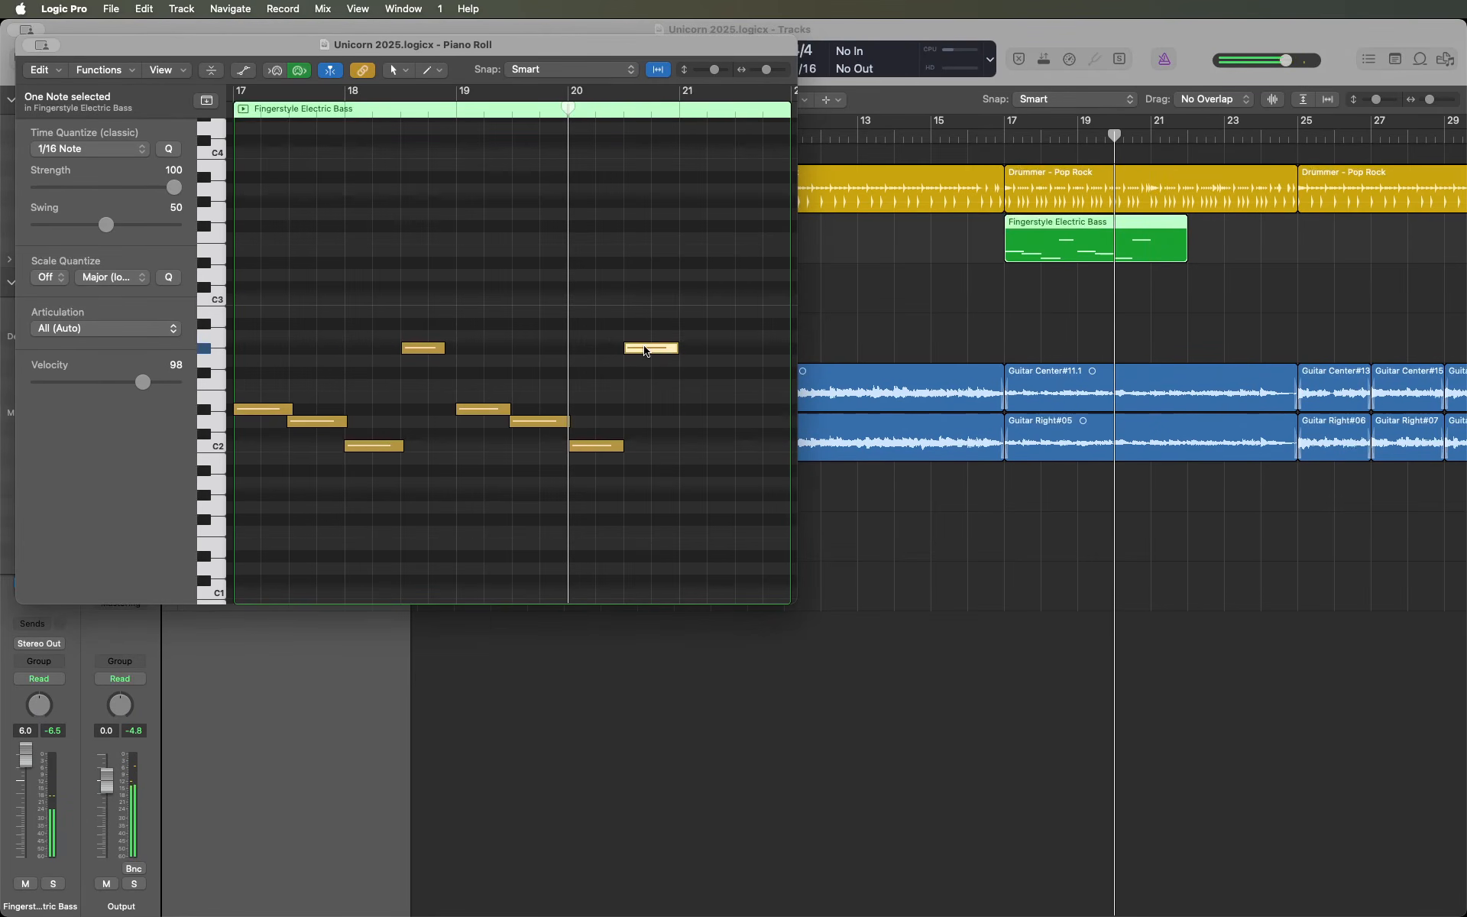
# - Close the Piano Roll and trim the end of the second bass region back to bar 21 using the playhead position
pyautogui.press('super+w')
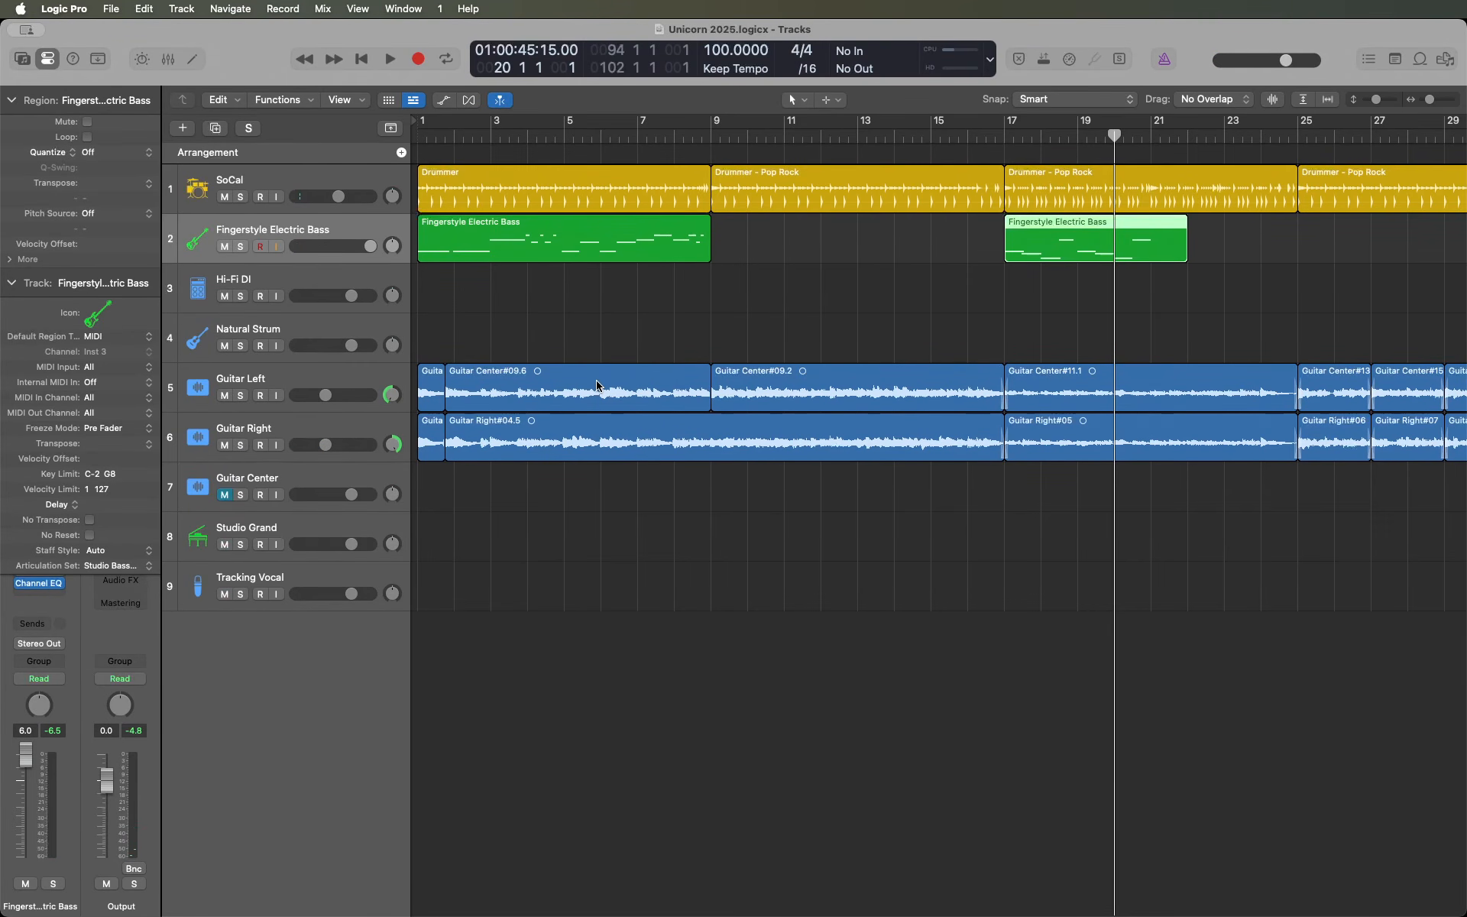
pyautogui.hotkey('ctrl', '.')
pyautogui.press('ctrl+')
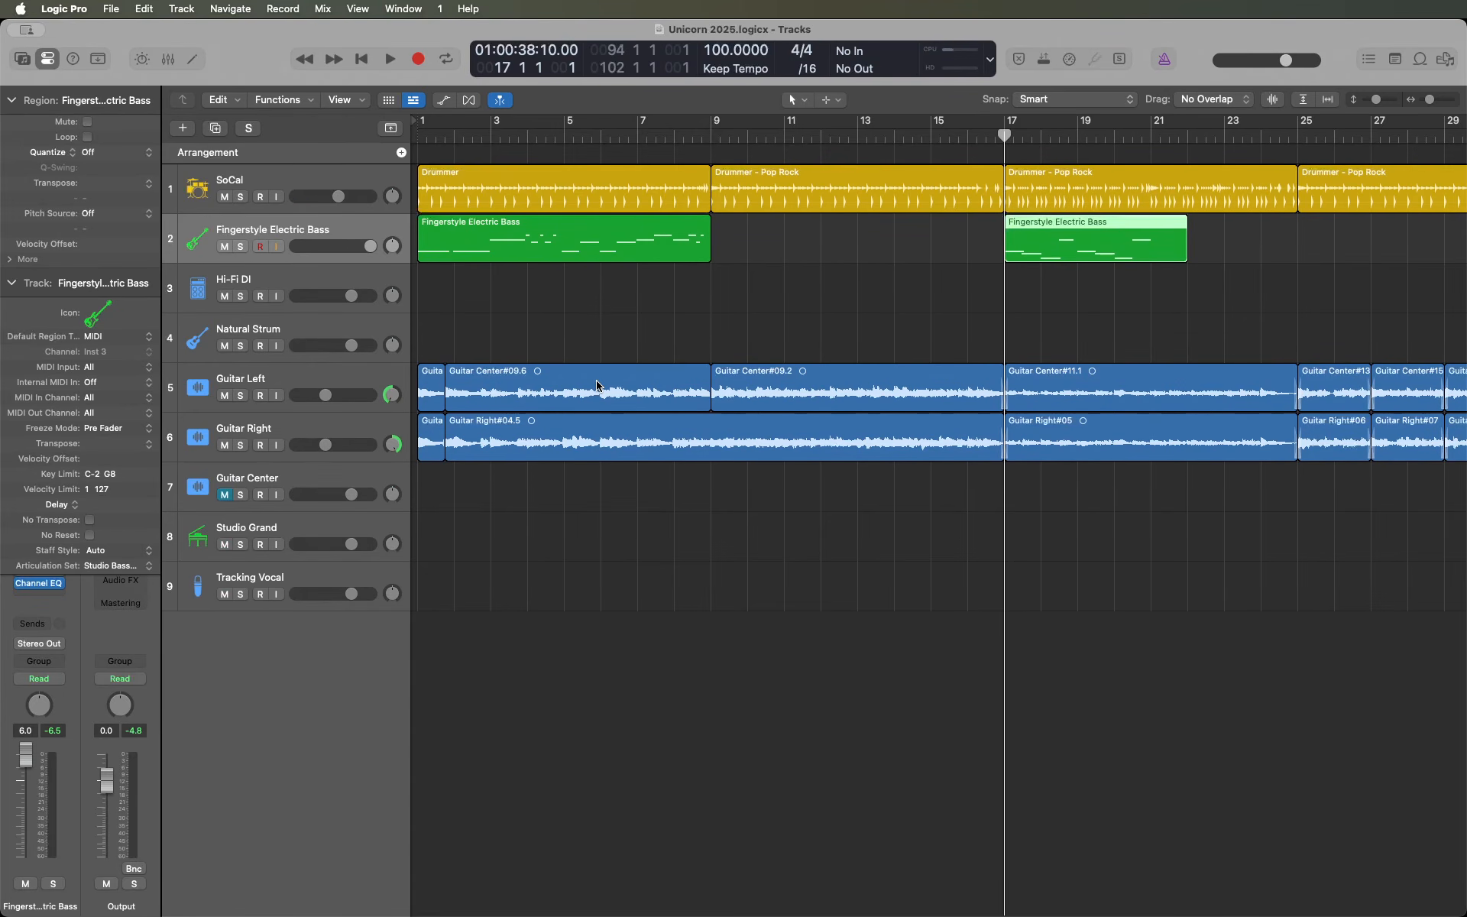
pyautogui.hotkey('ctrl', '.')
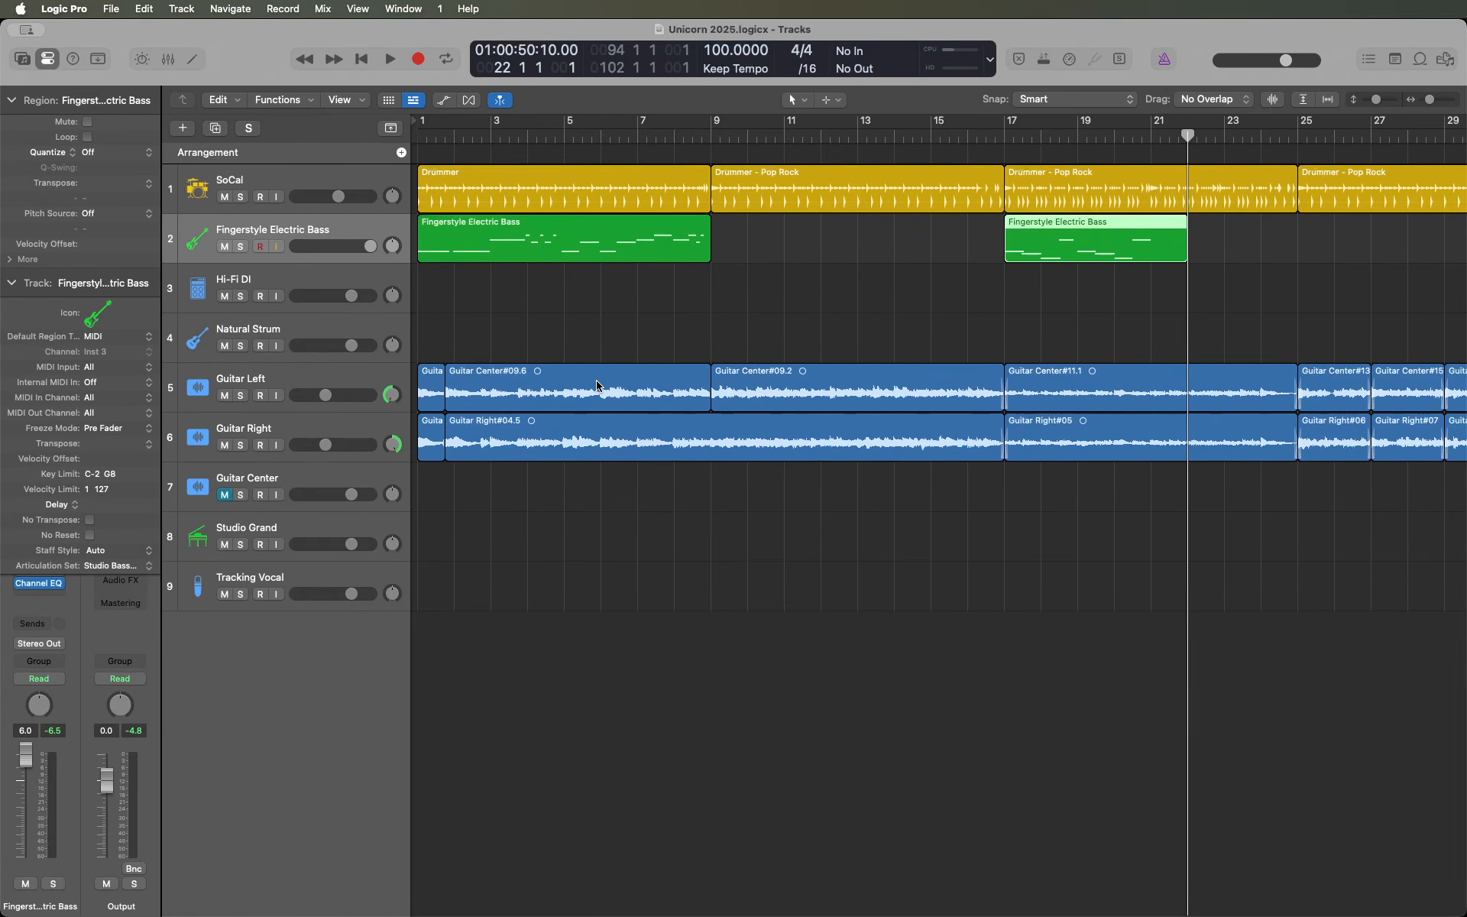
pyautogui.press(',')
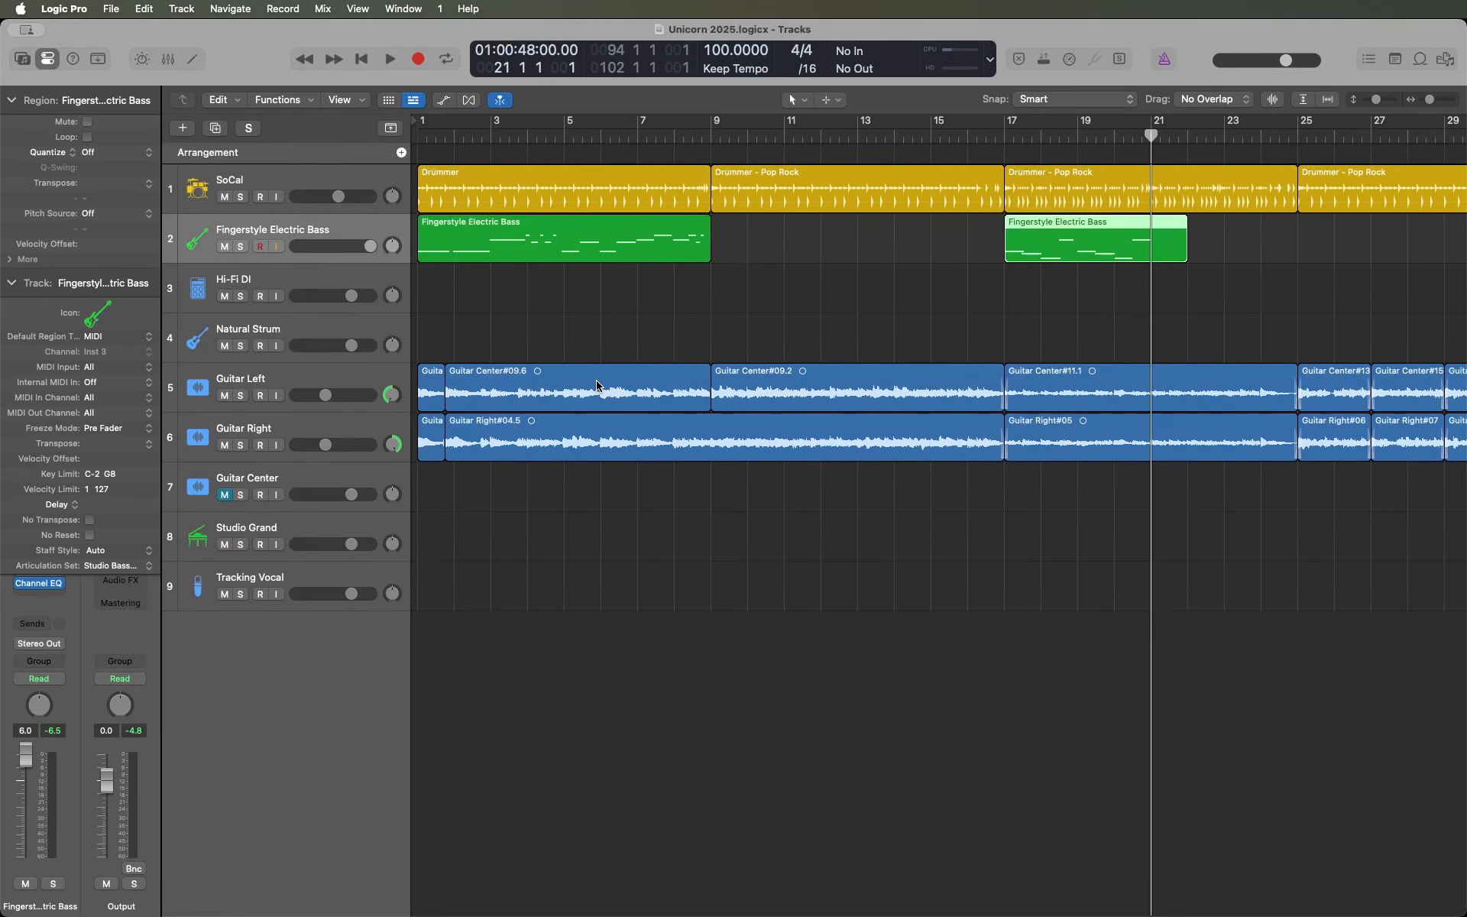
pyautogui.press('super+]')
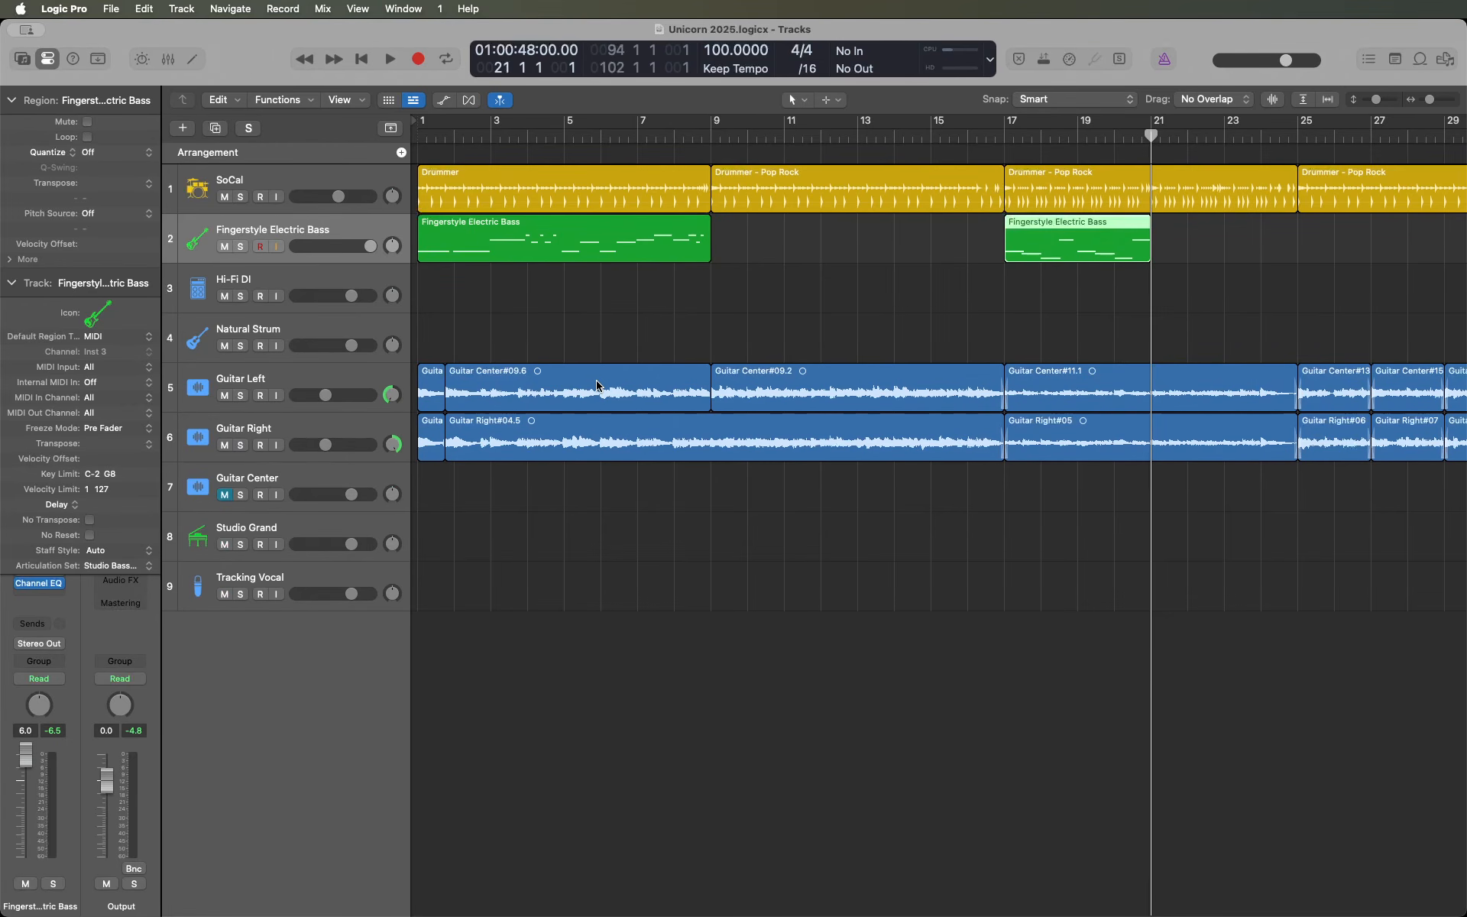
# - Return the playhead to bar 17 and repeat the trimmed bass region once so the copy fills bars 21 to 25
pyautogui.hotkey('shift', 'space')
pyautogui.hotkey('shift', 'End')
pyautogui.hotkey('shift', 'Home')
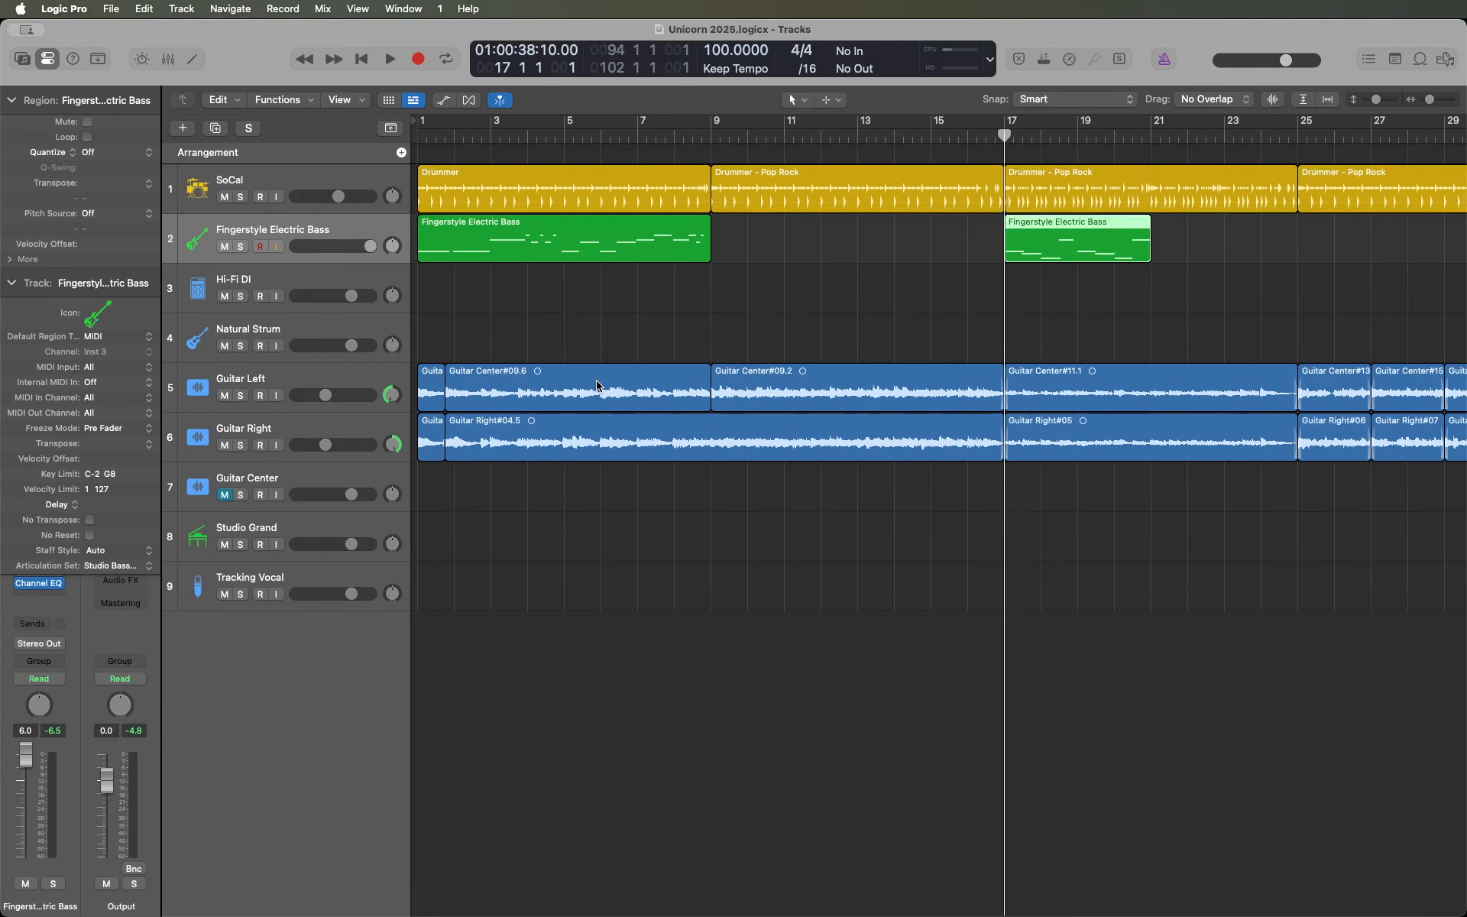
pyautogui.press('super+r')
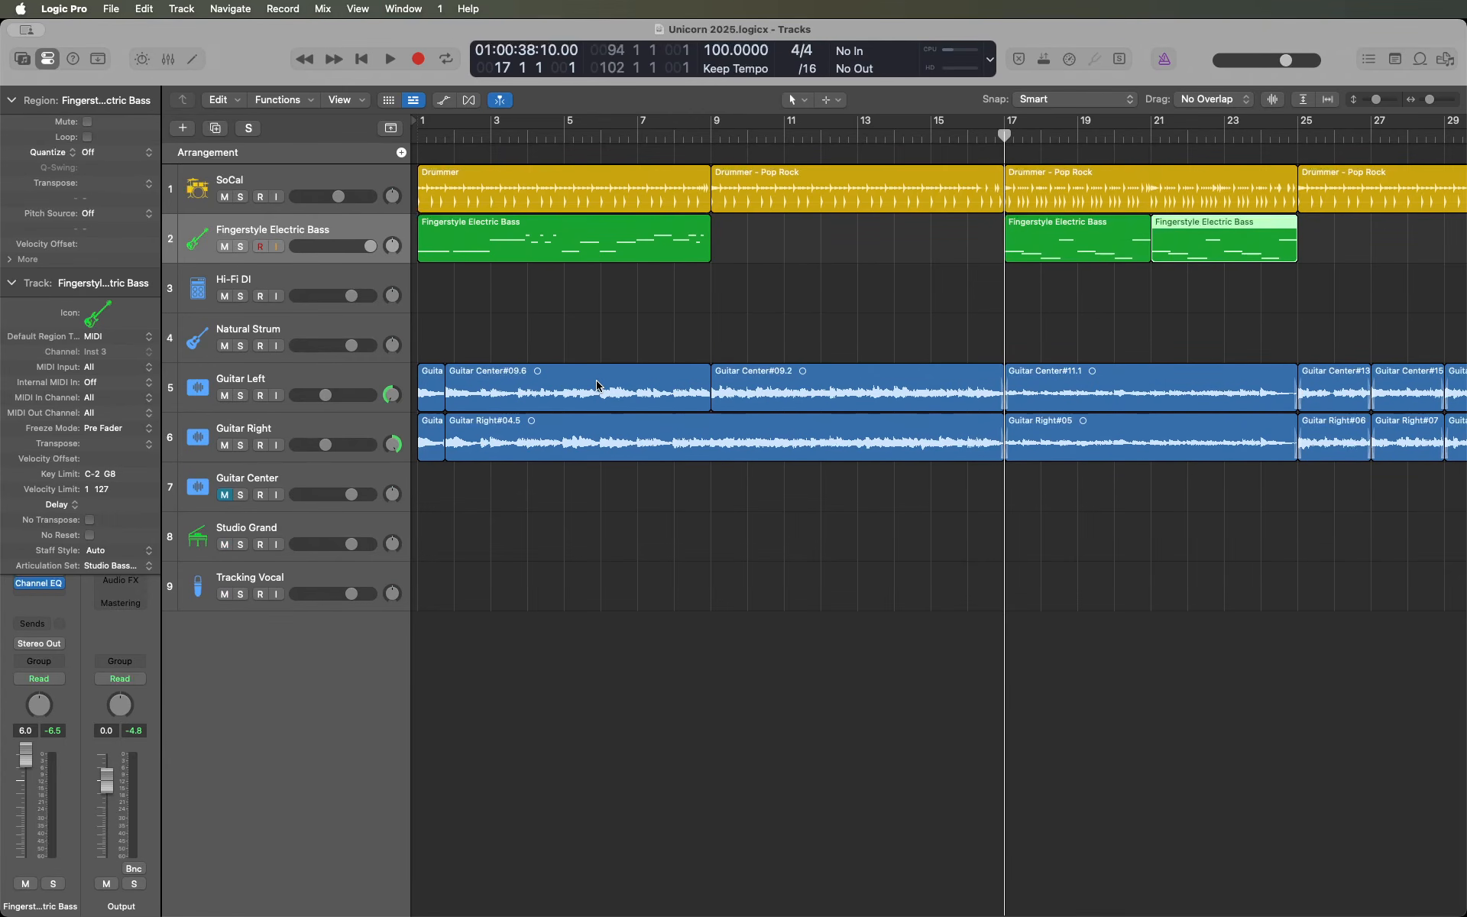
# - Play the copied bass region from bar 21 to bar 25
pyautogui.hotkey('shift', 'End')
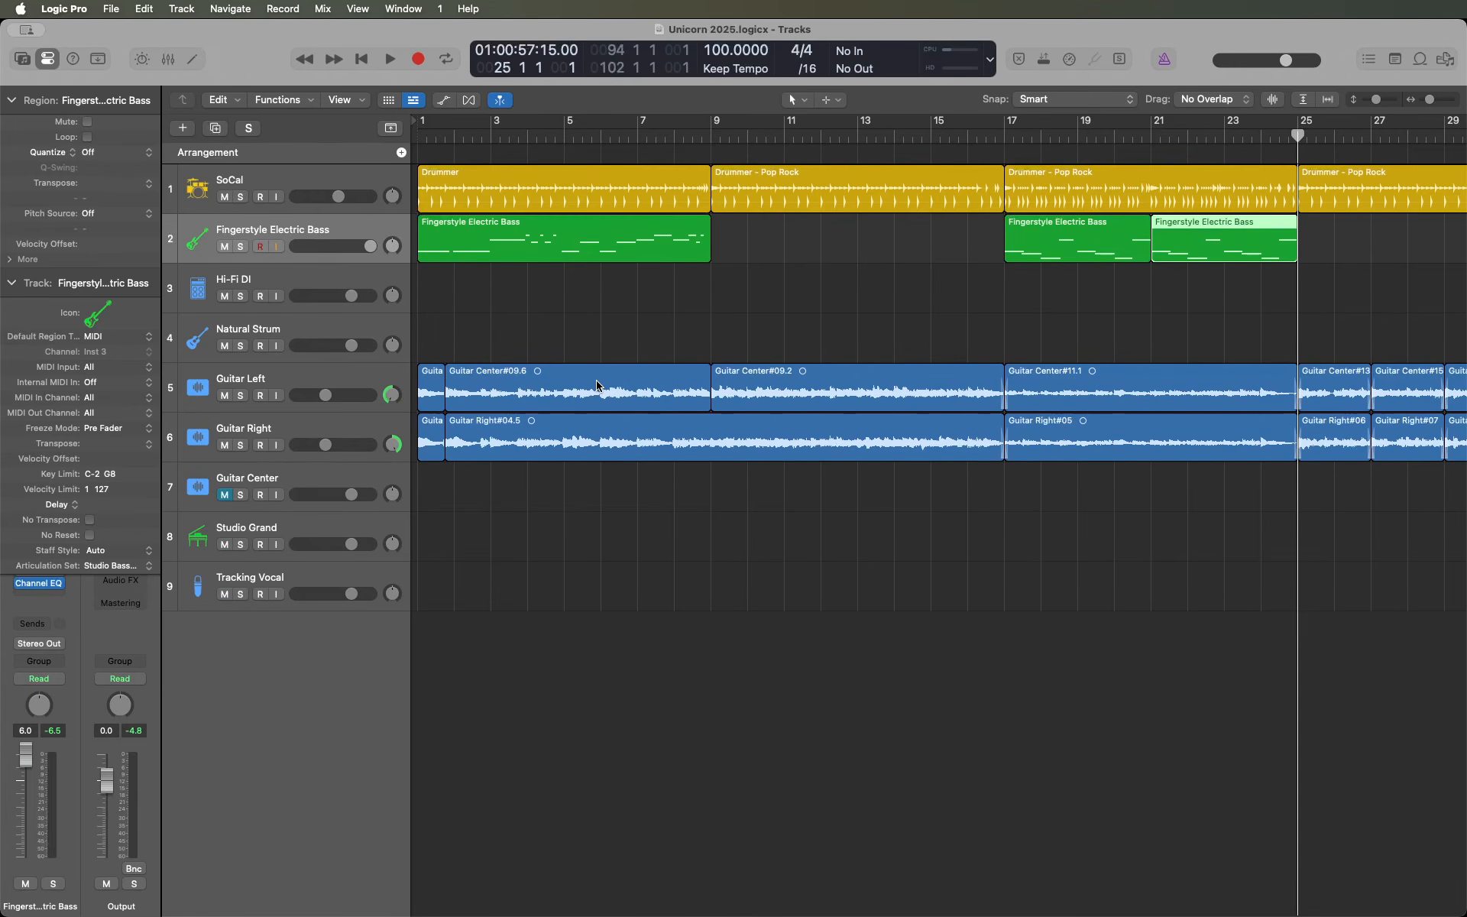
pyautogui.hotkey('shift', 'Home')
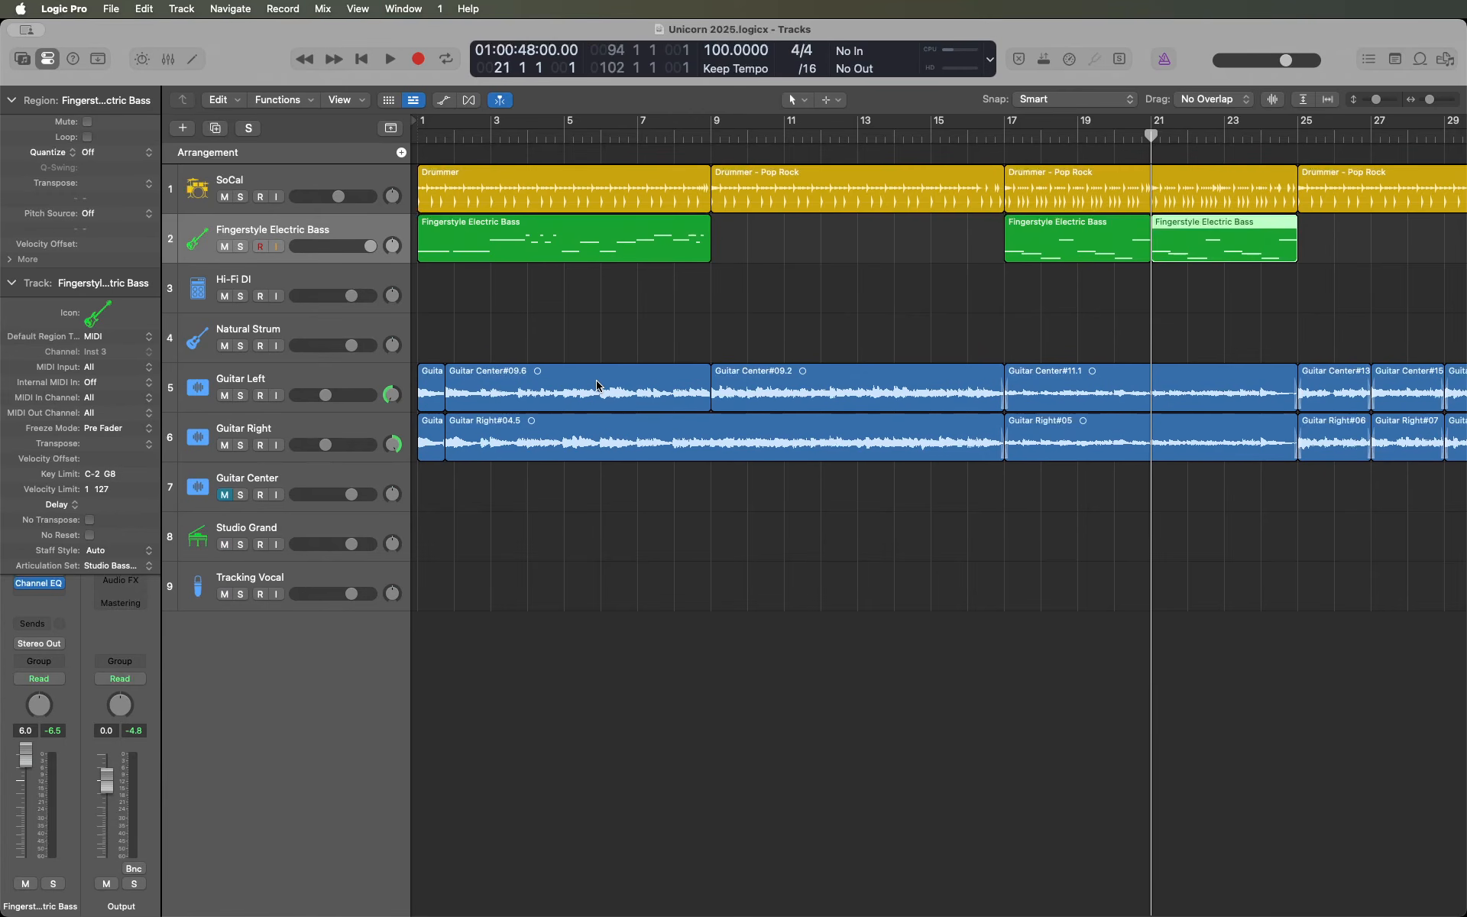
pyautogui.press('space')
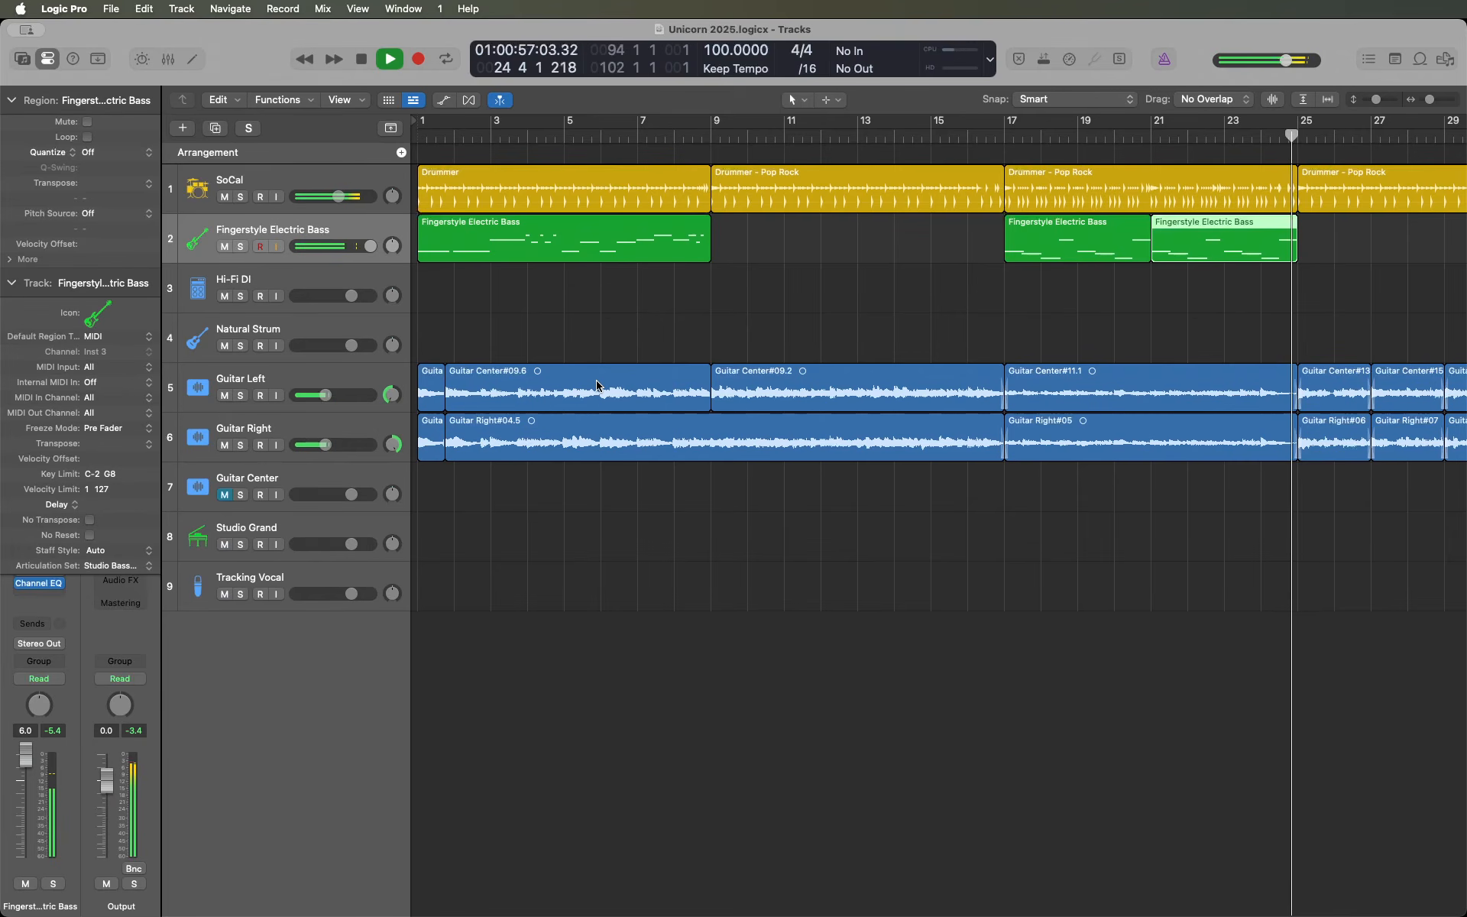
pyautogui.press('space')
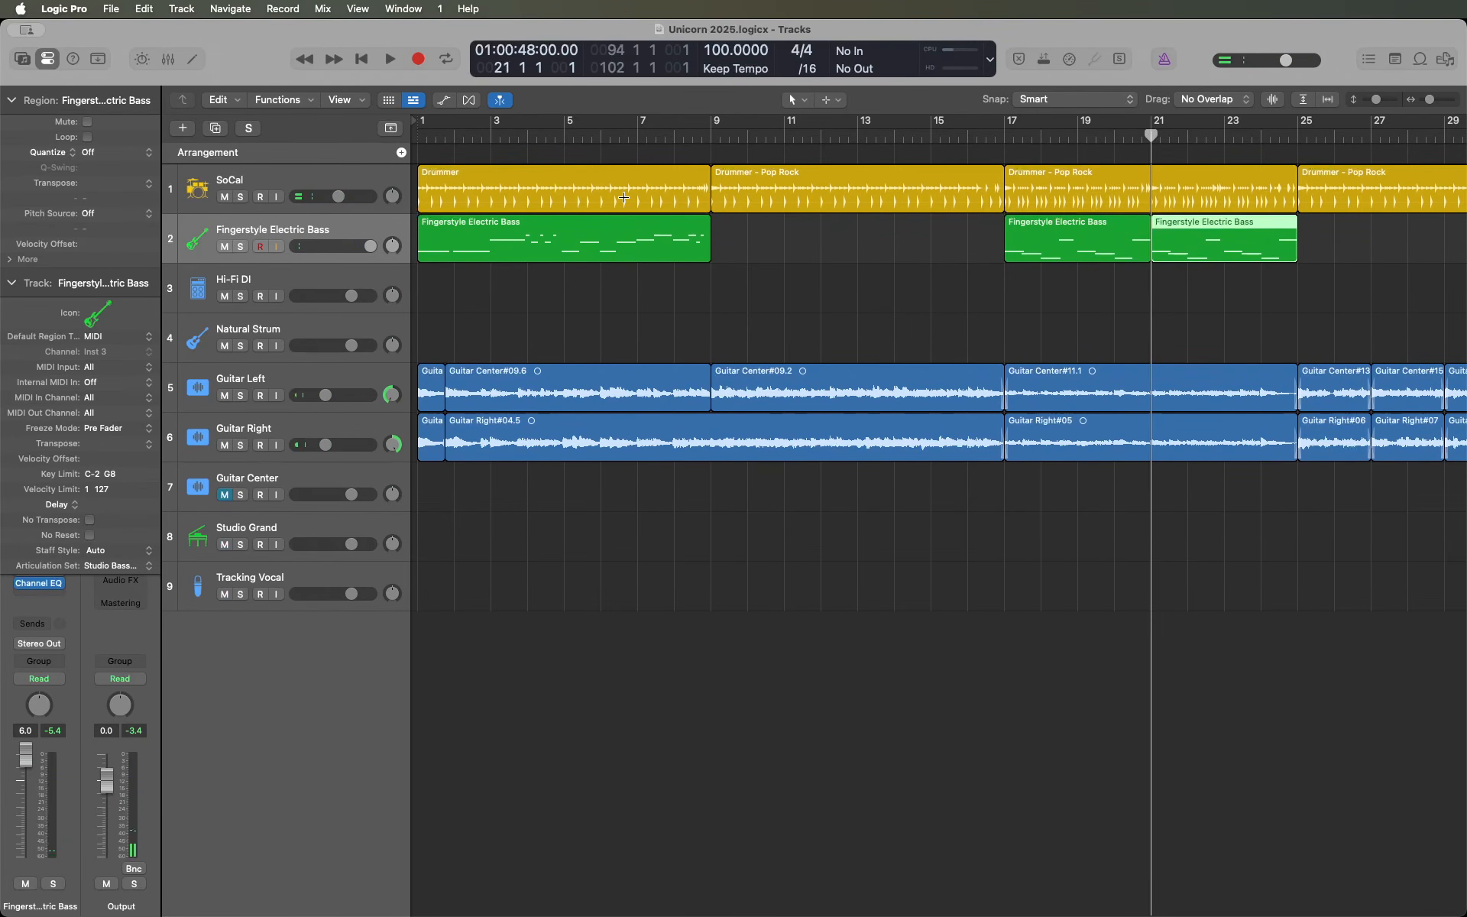
# - Open the copied bass region in the Piano Roll and delete its final G#2 note in bar 24
pyautogui.press('super+4')
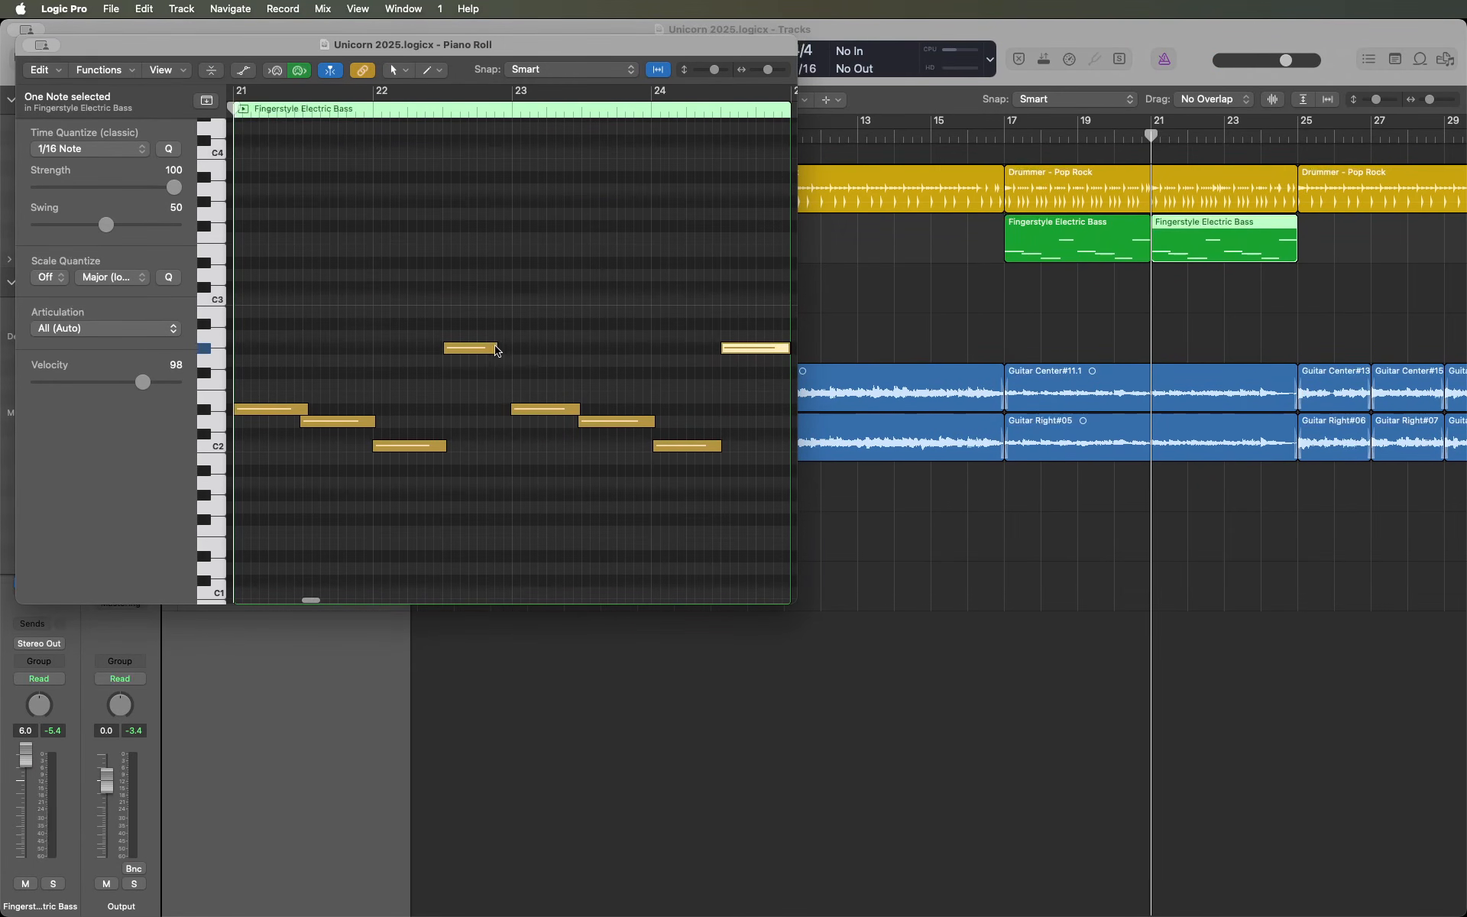
pyautogui.moveTo(745, 352)
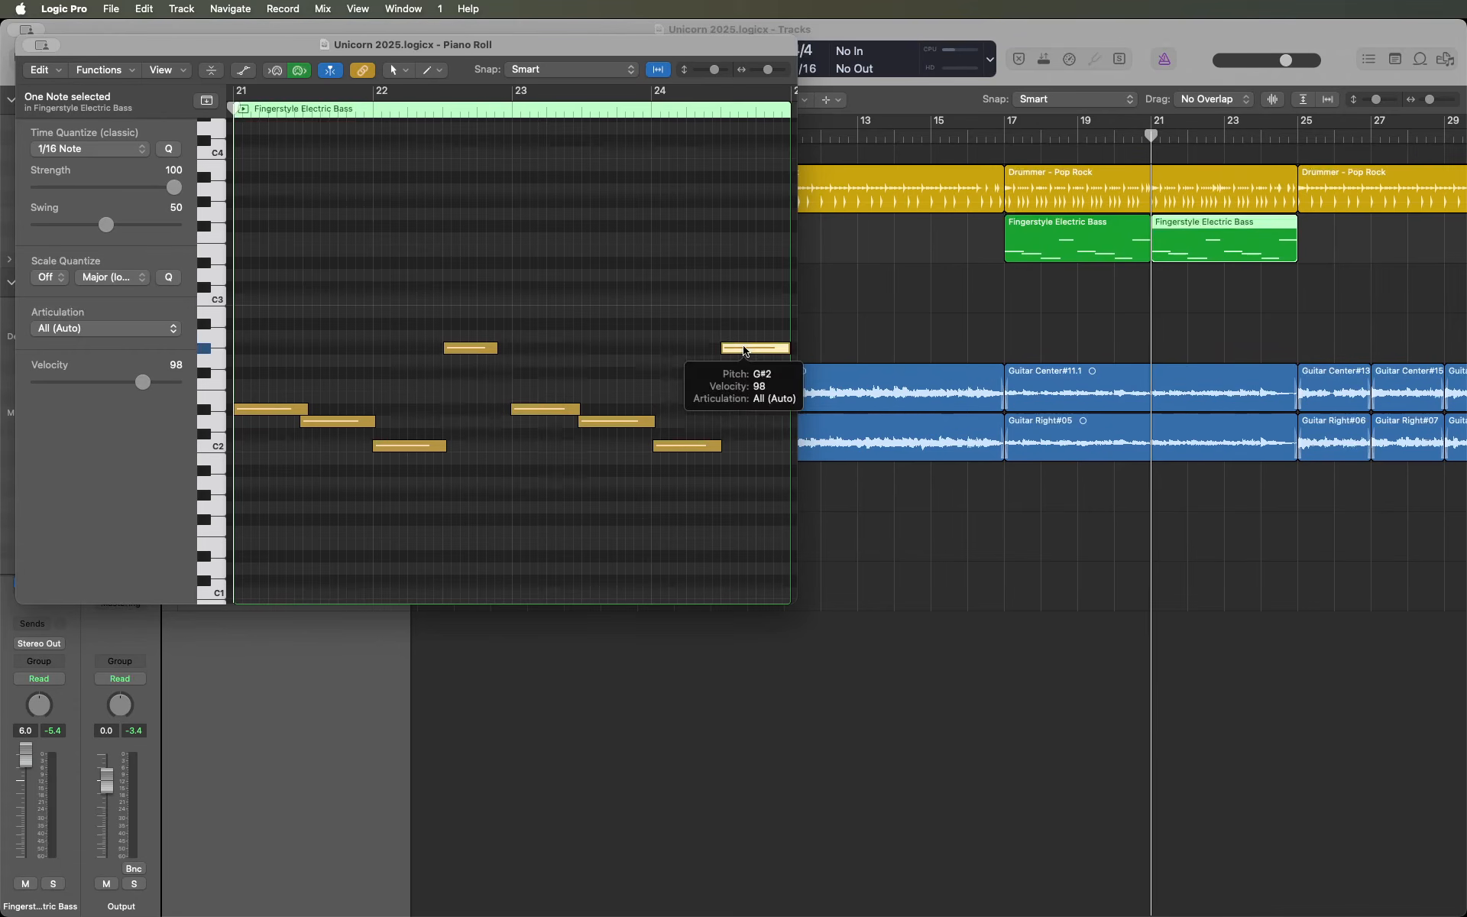
pyautogui.moveTo(495, 350)
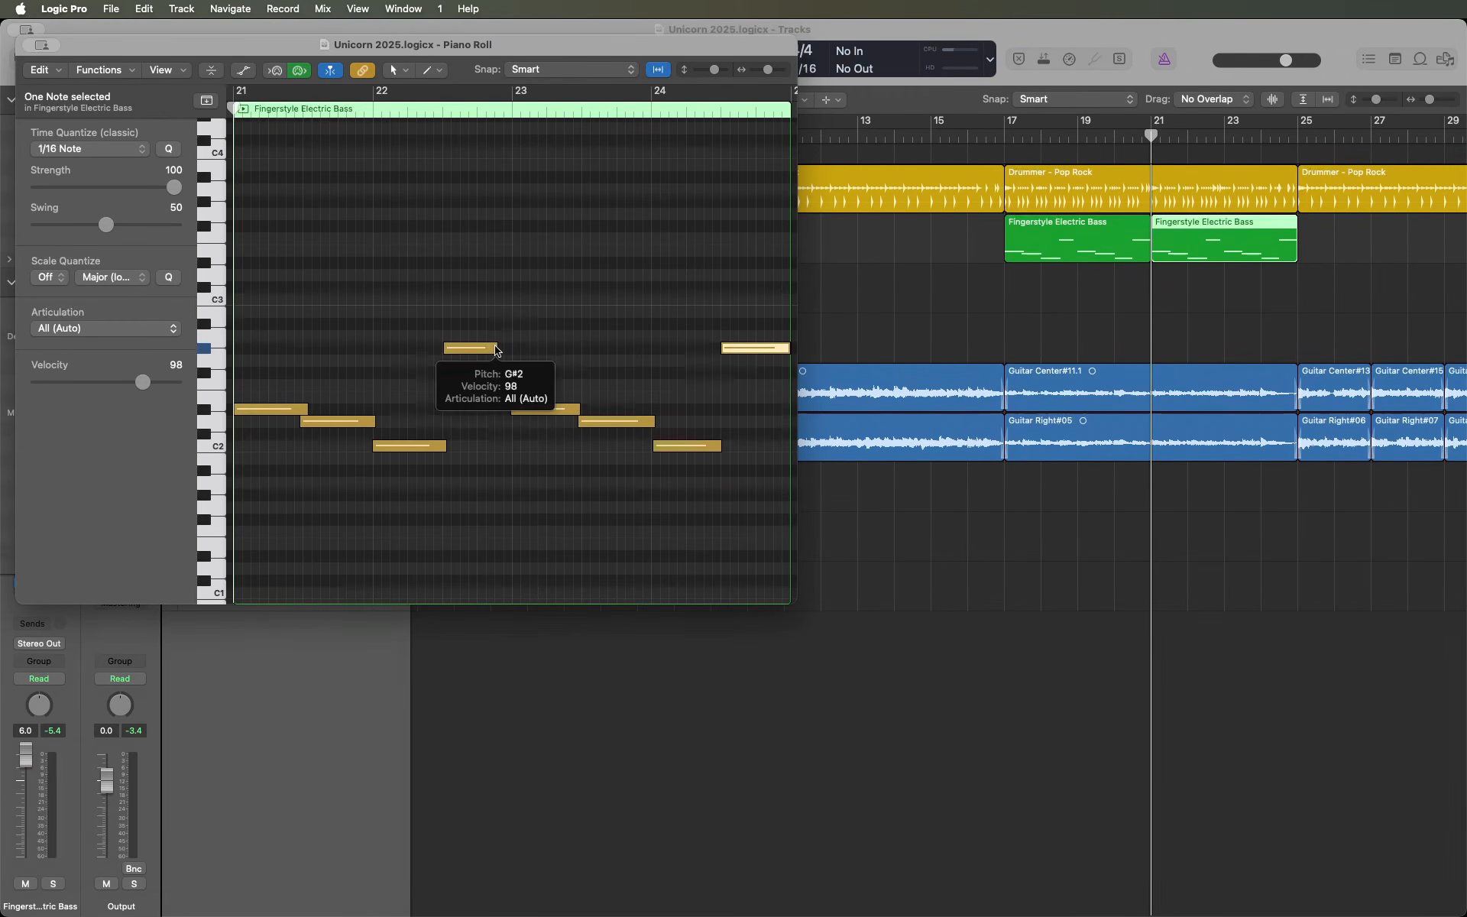
pyautogui.press('Delete')
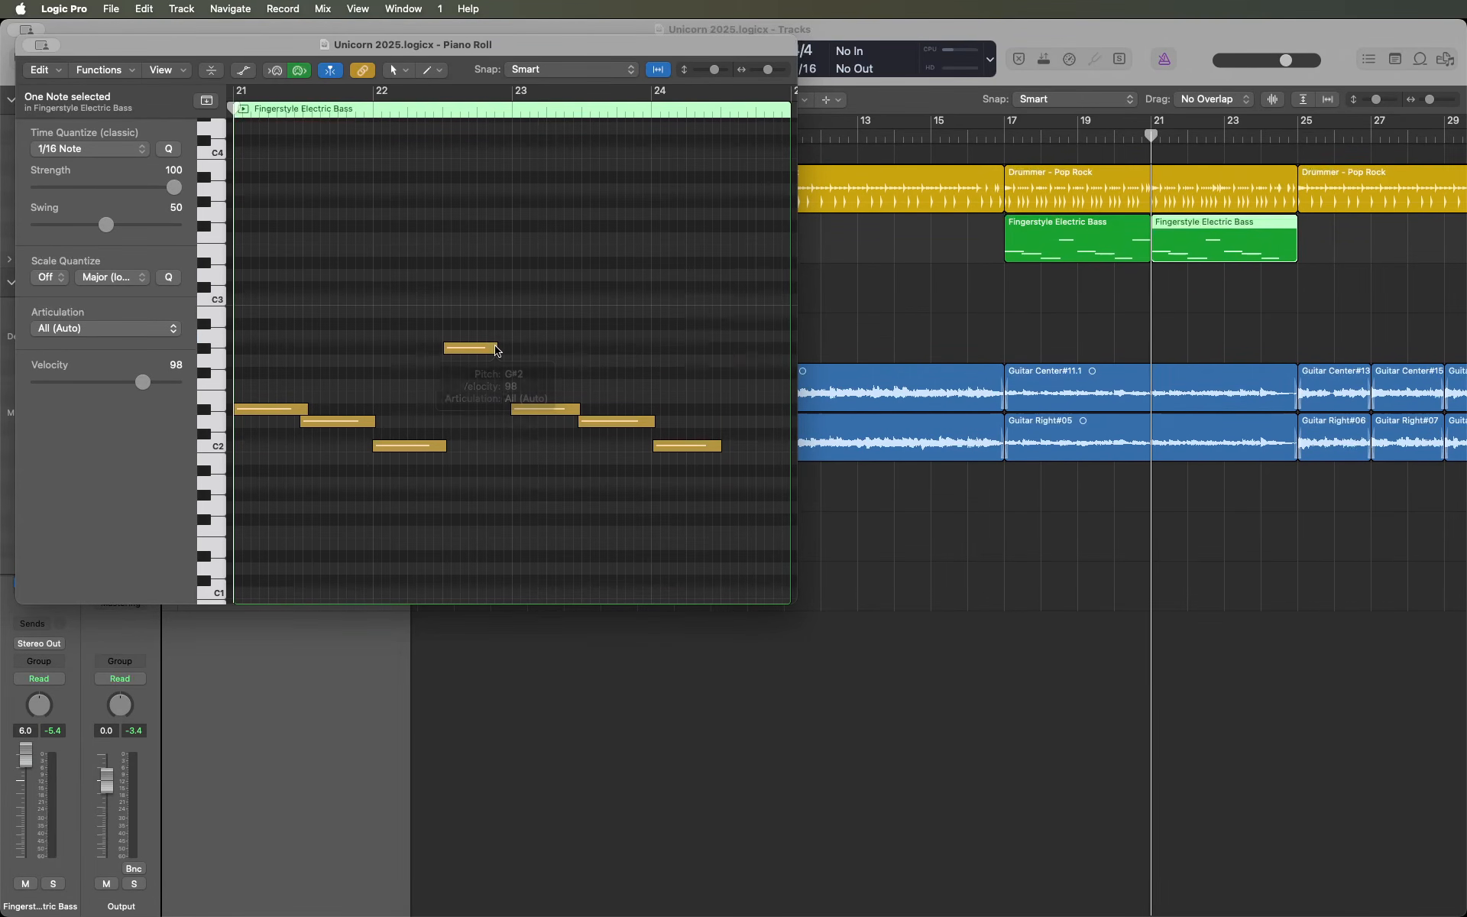
# - Select the C2 note at bar 24 and audition the part from bar 21 and from the note's start
pyautogui.click(325, 422)
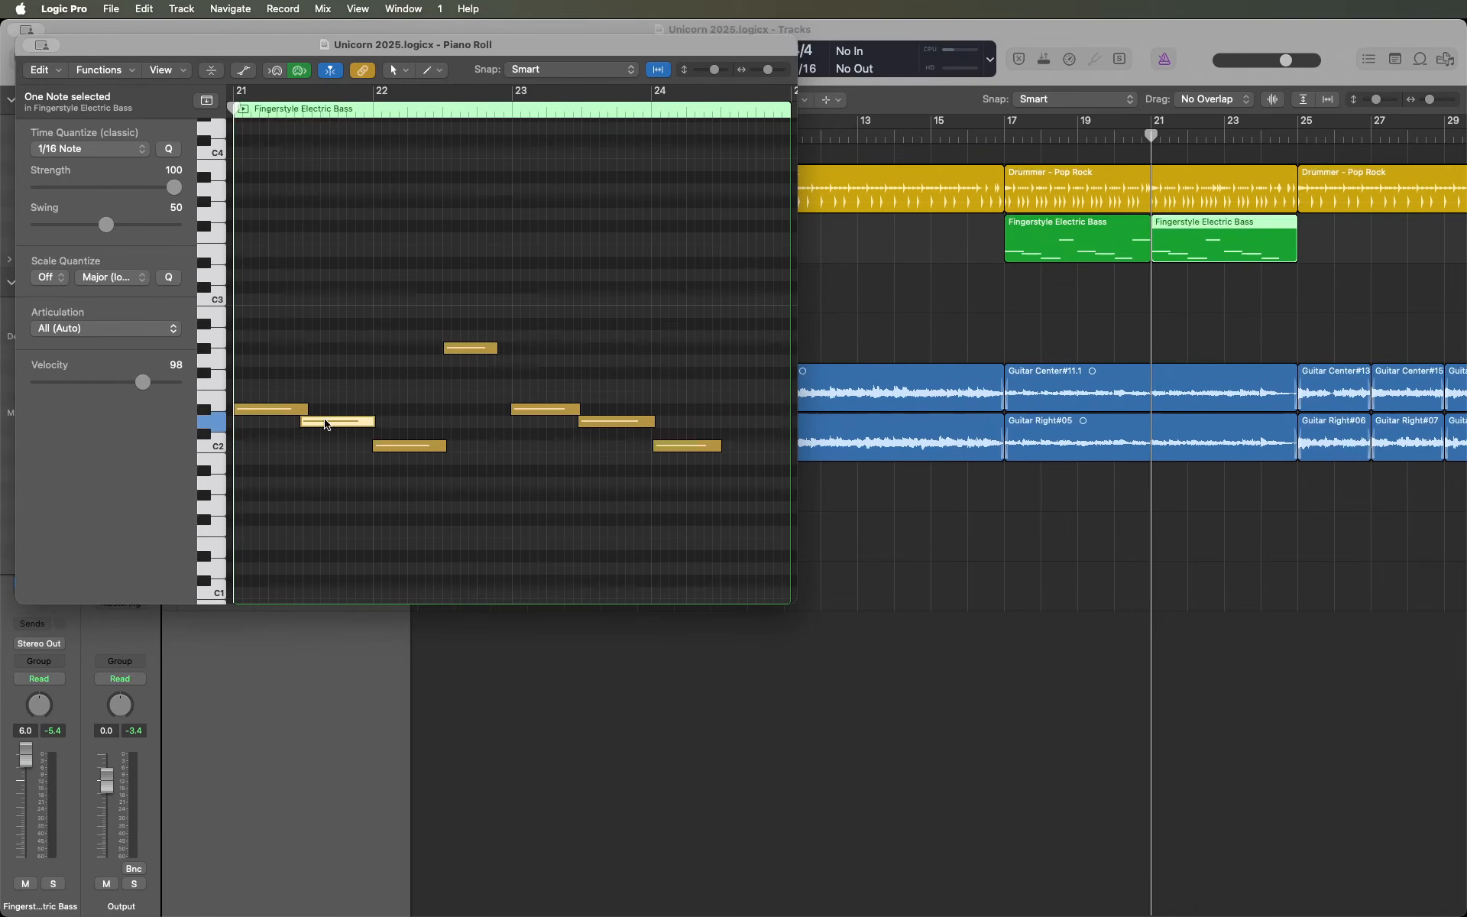
pyautogui.click(676, 447)
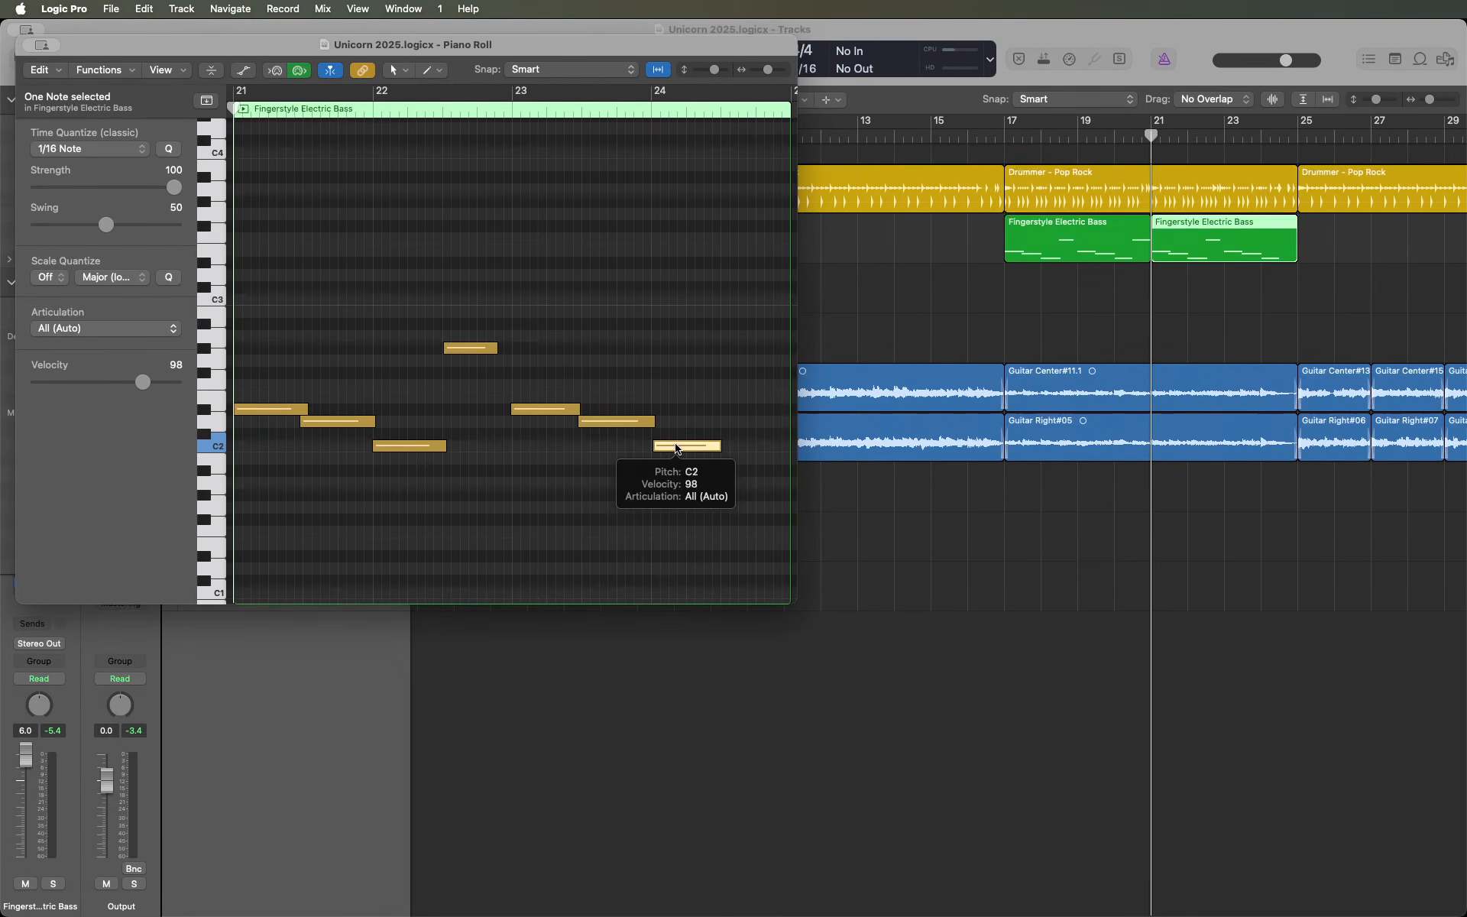
pyautogui.press('space')
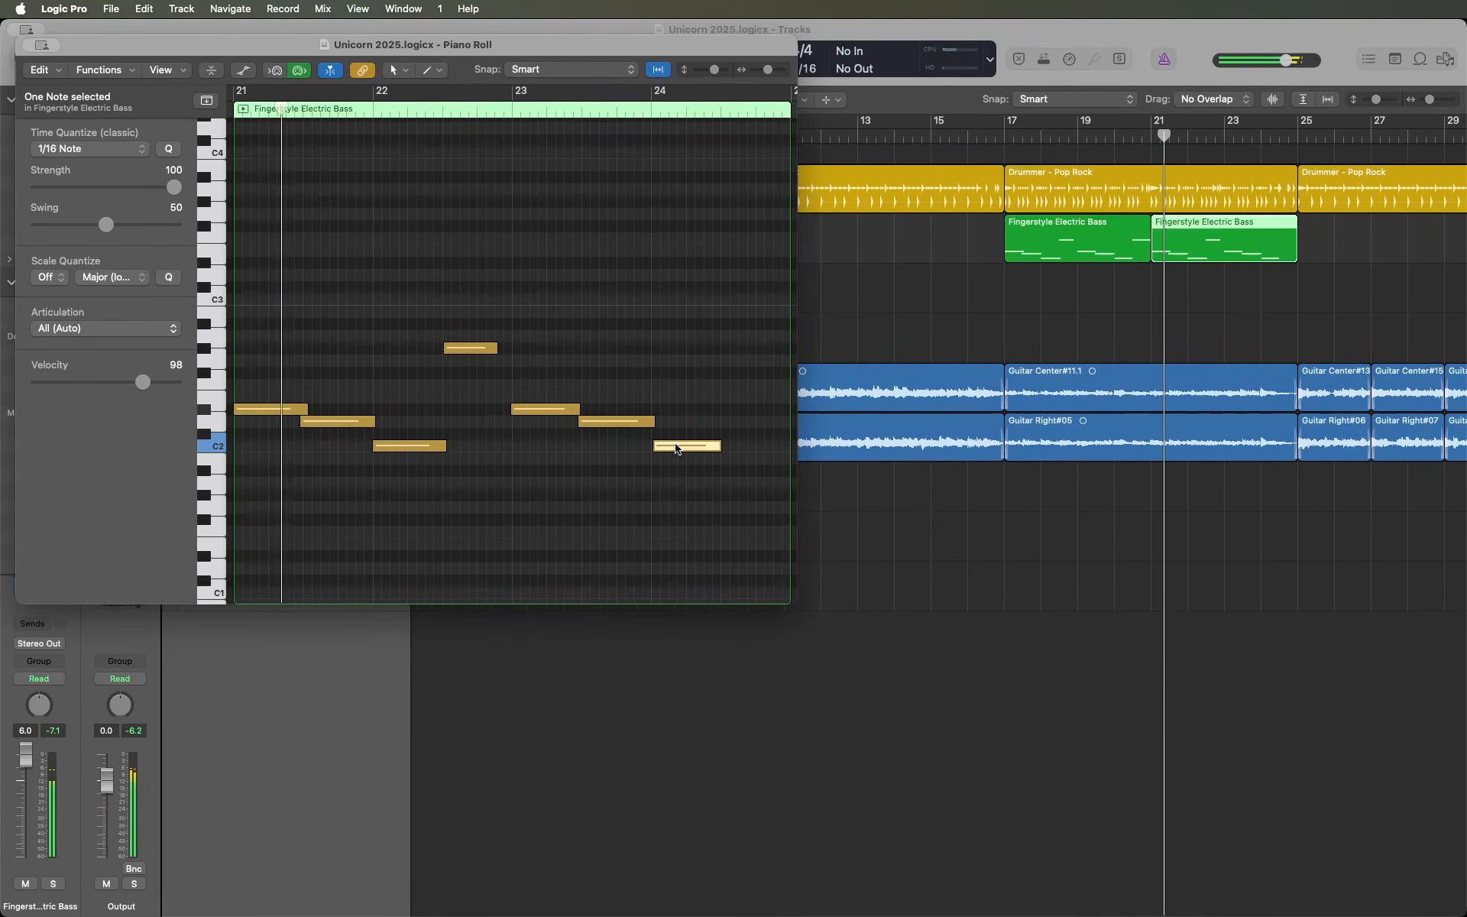
pyautogui.press('space')
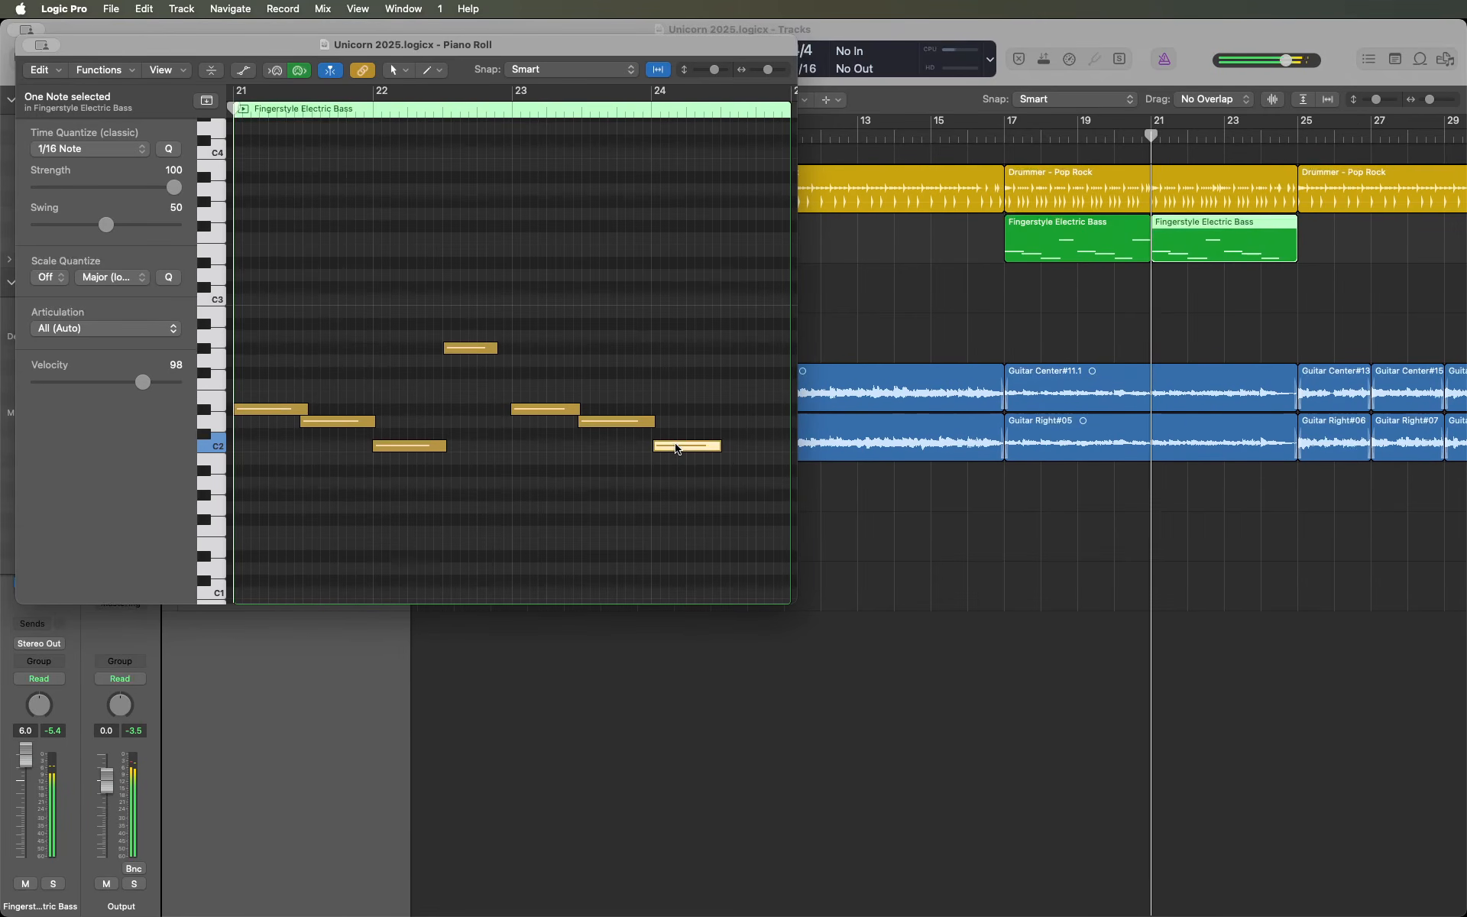
pyautogui.moveTo(677, 448)
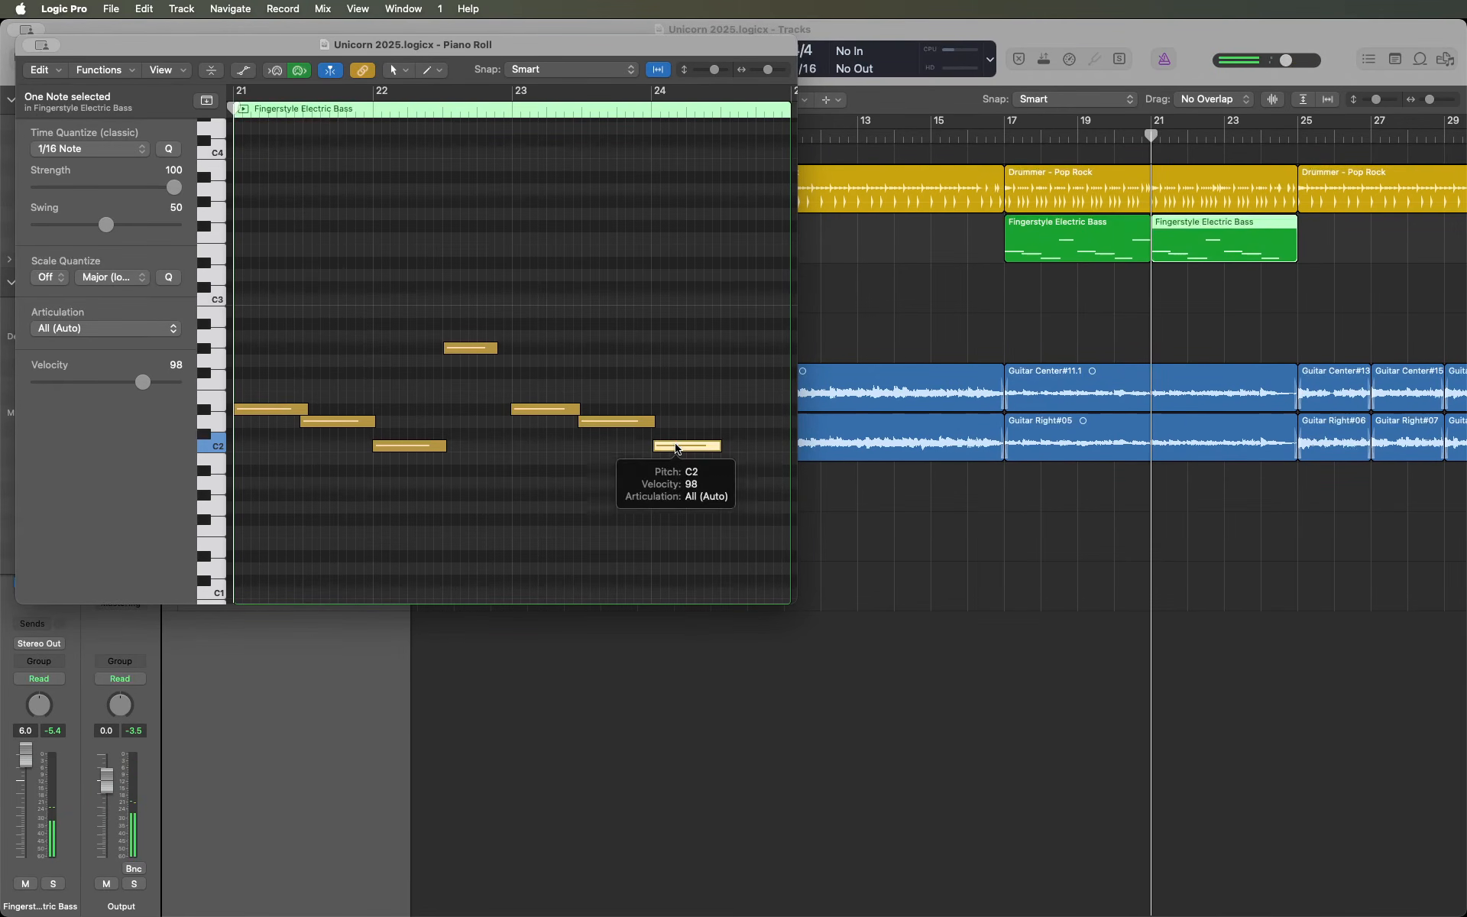
pyautogui.hotkey('shift', 'Return')
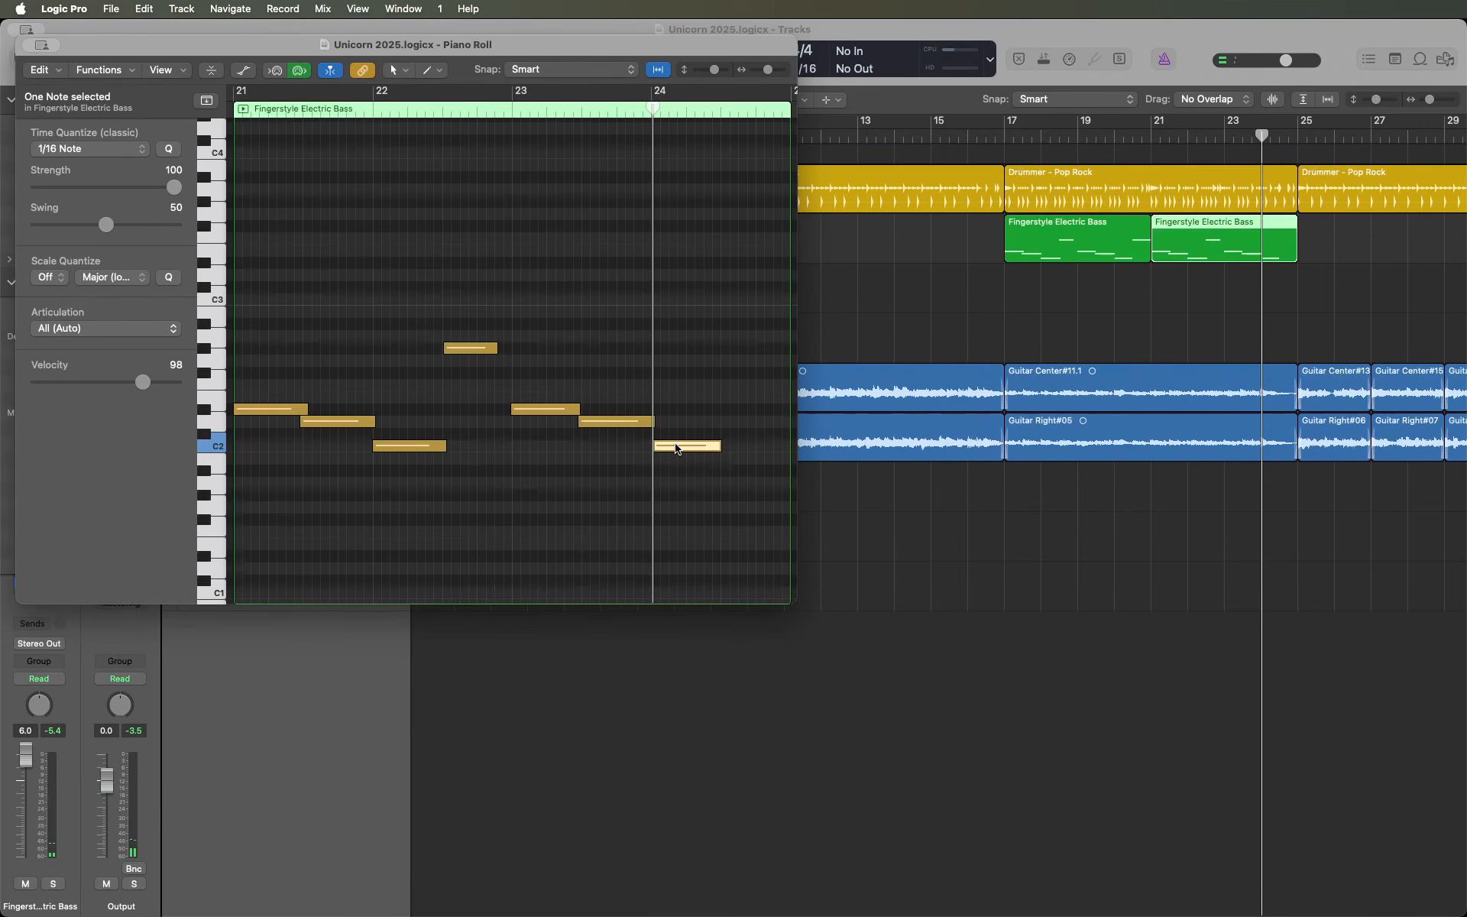
pyautogui.press('space')
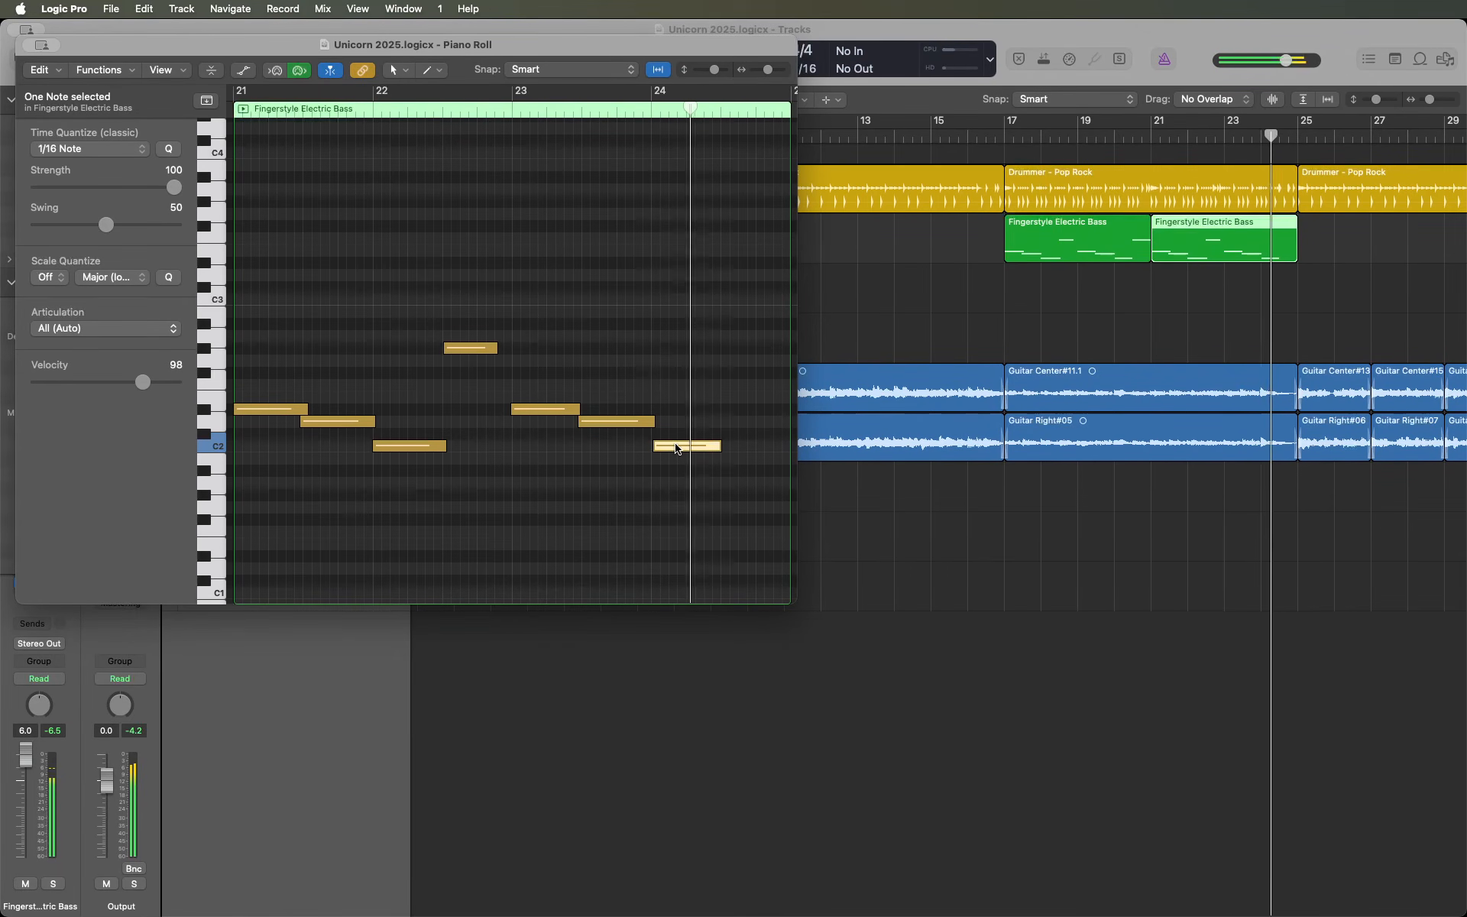
pyautogui.press('space')
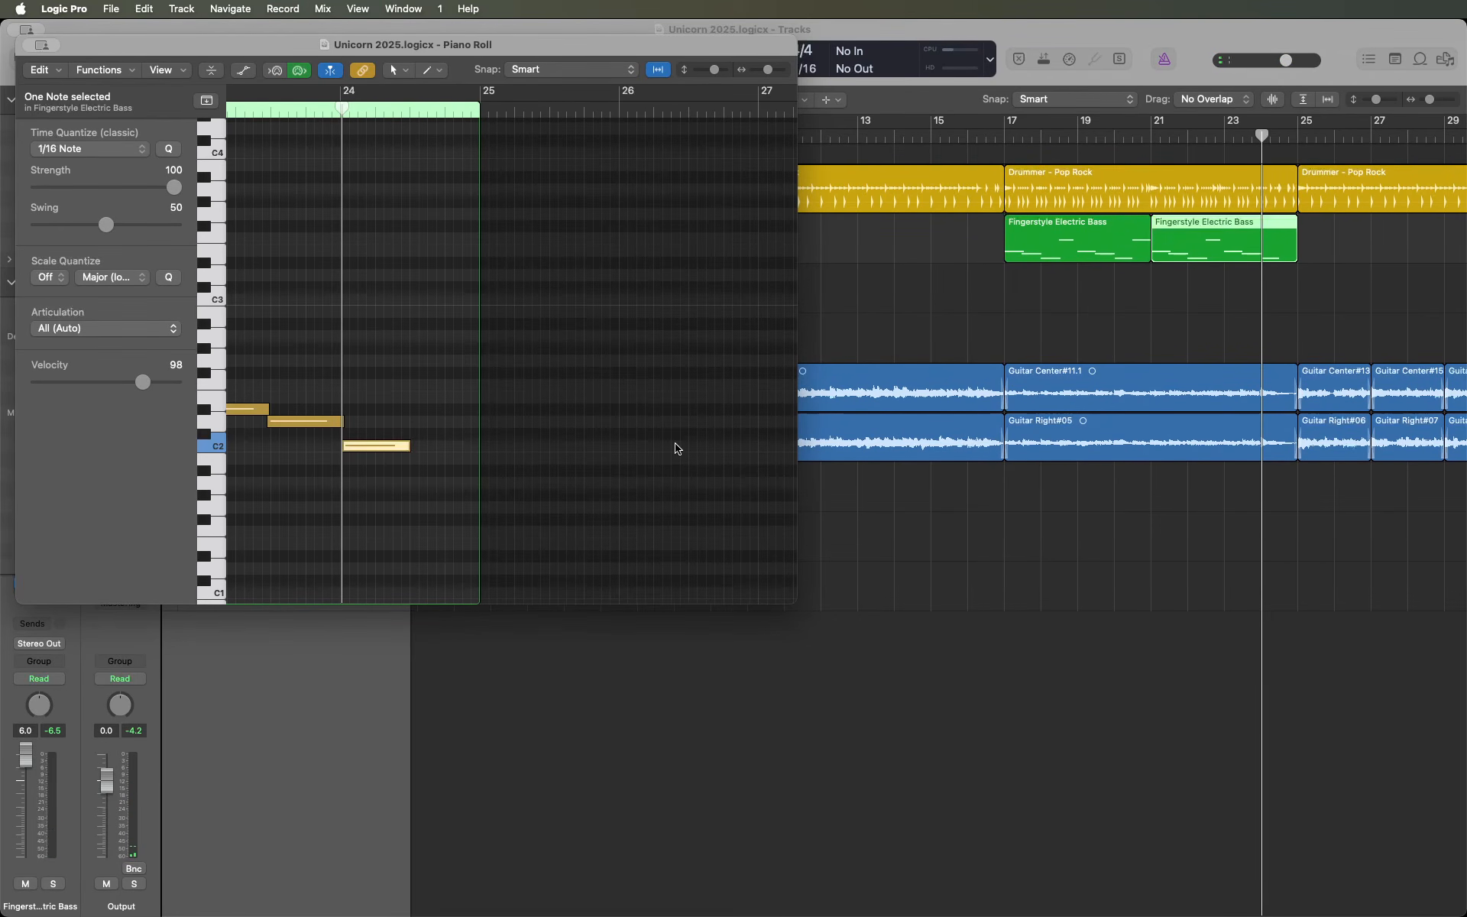
# - Lengthen the C2 note at bar 24 so that it ends at bar 25, and play it back
pyautogui.press('.')
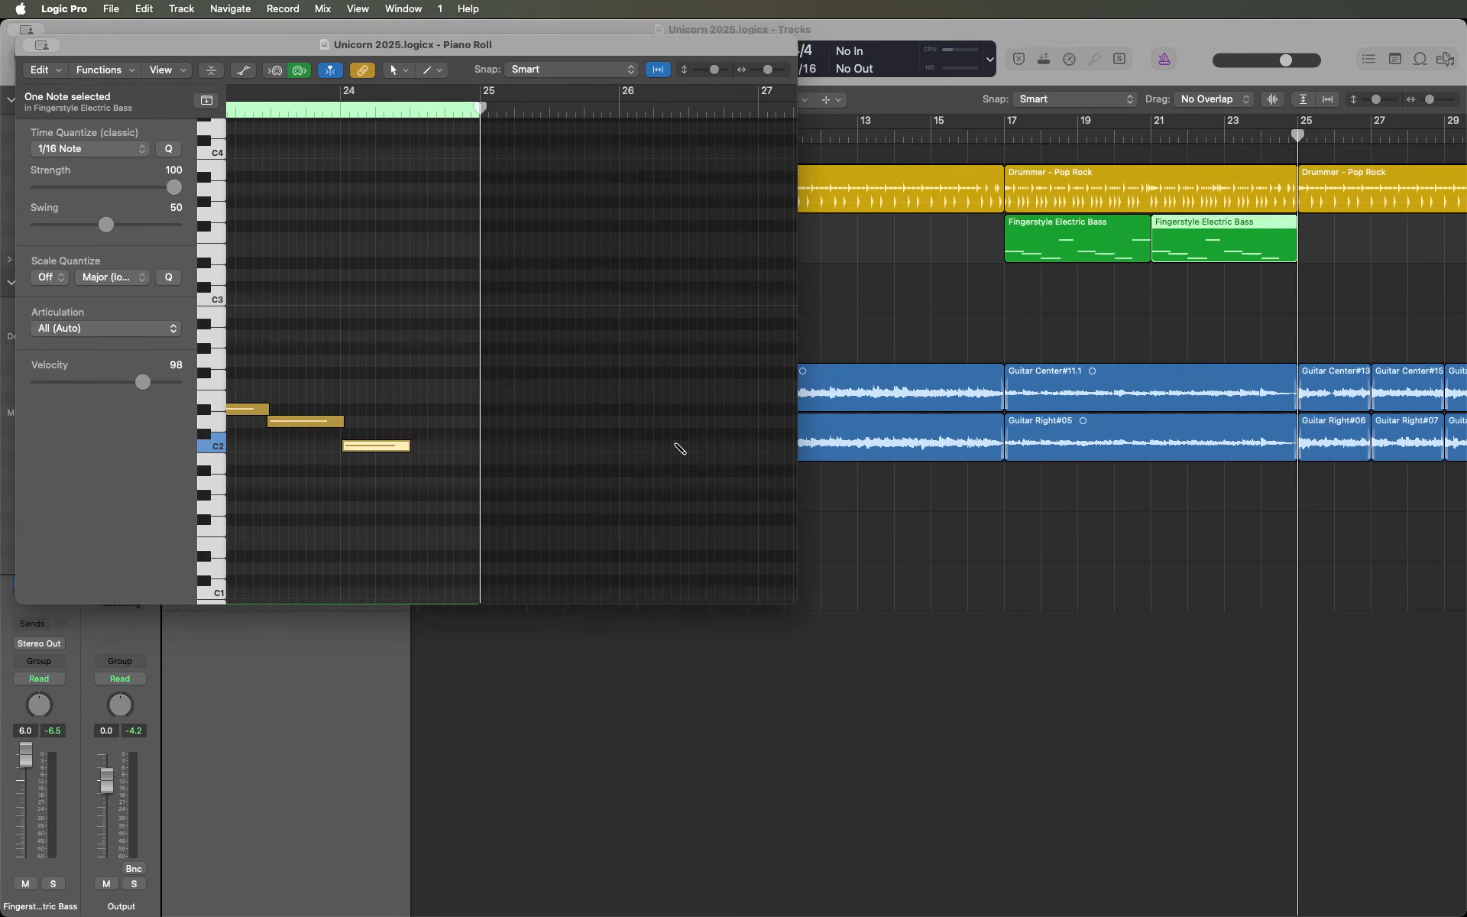
pyautogui.press('super+bracketright')
pyautogui.hotkey('shift', 'space')
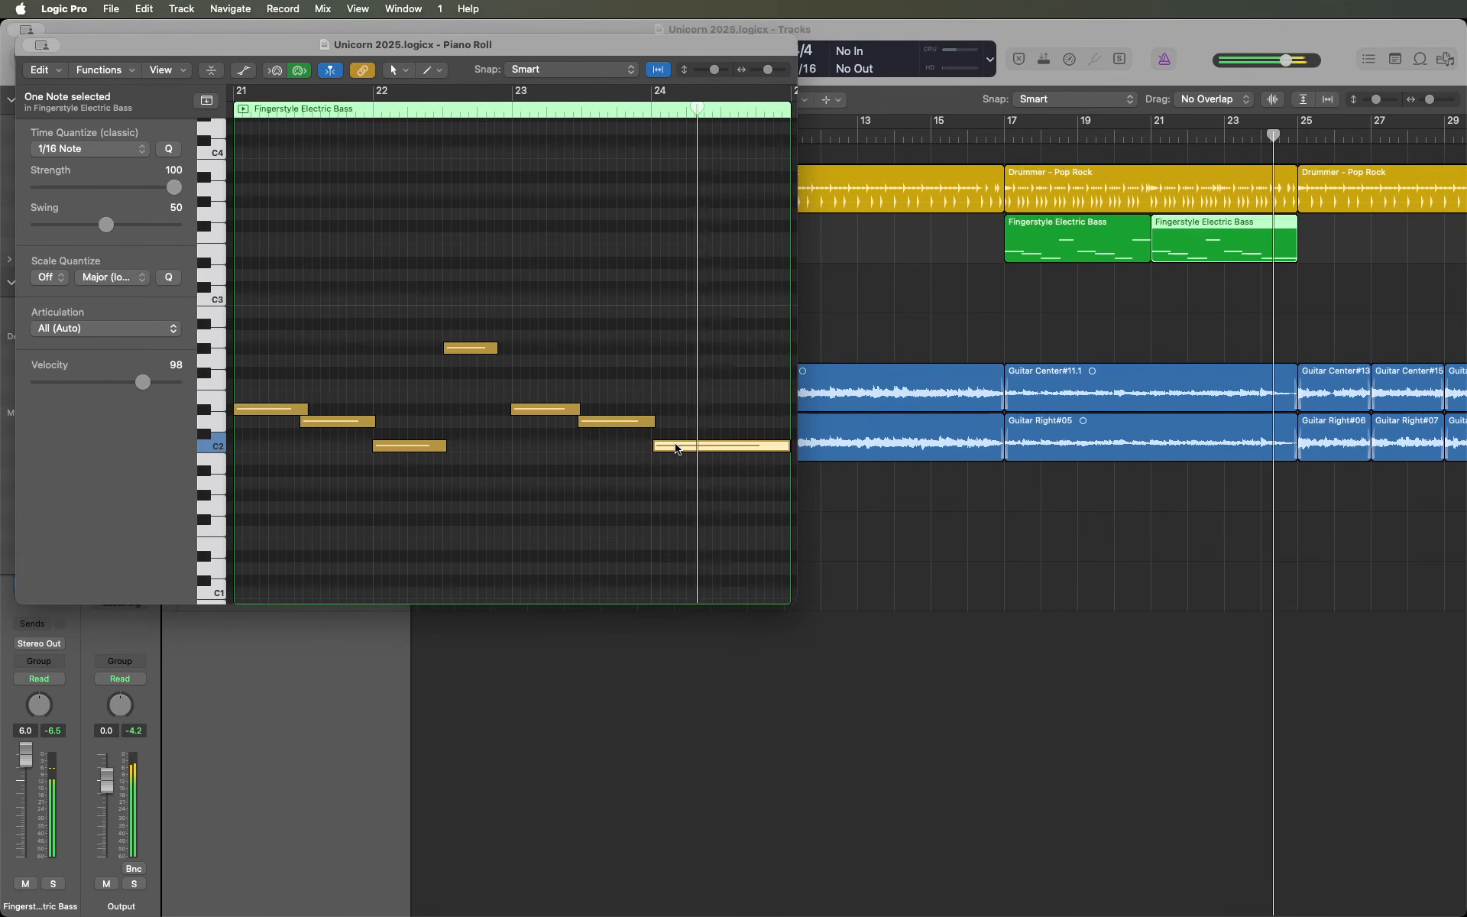
pyautogui.press('space')
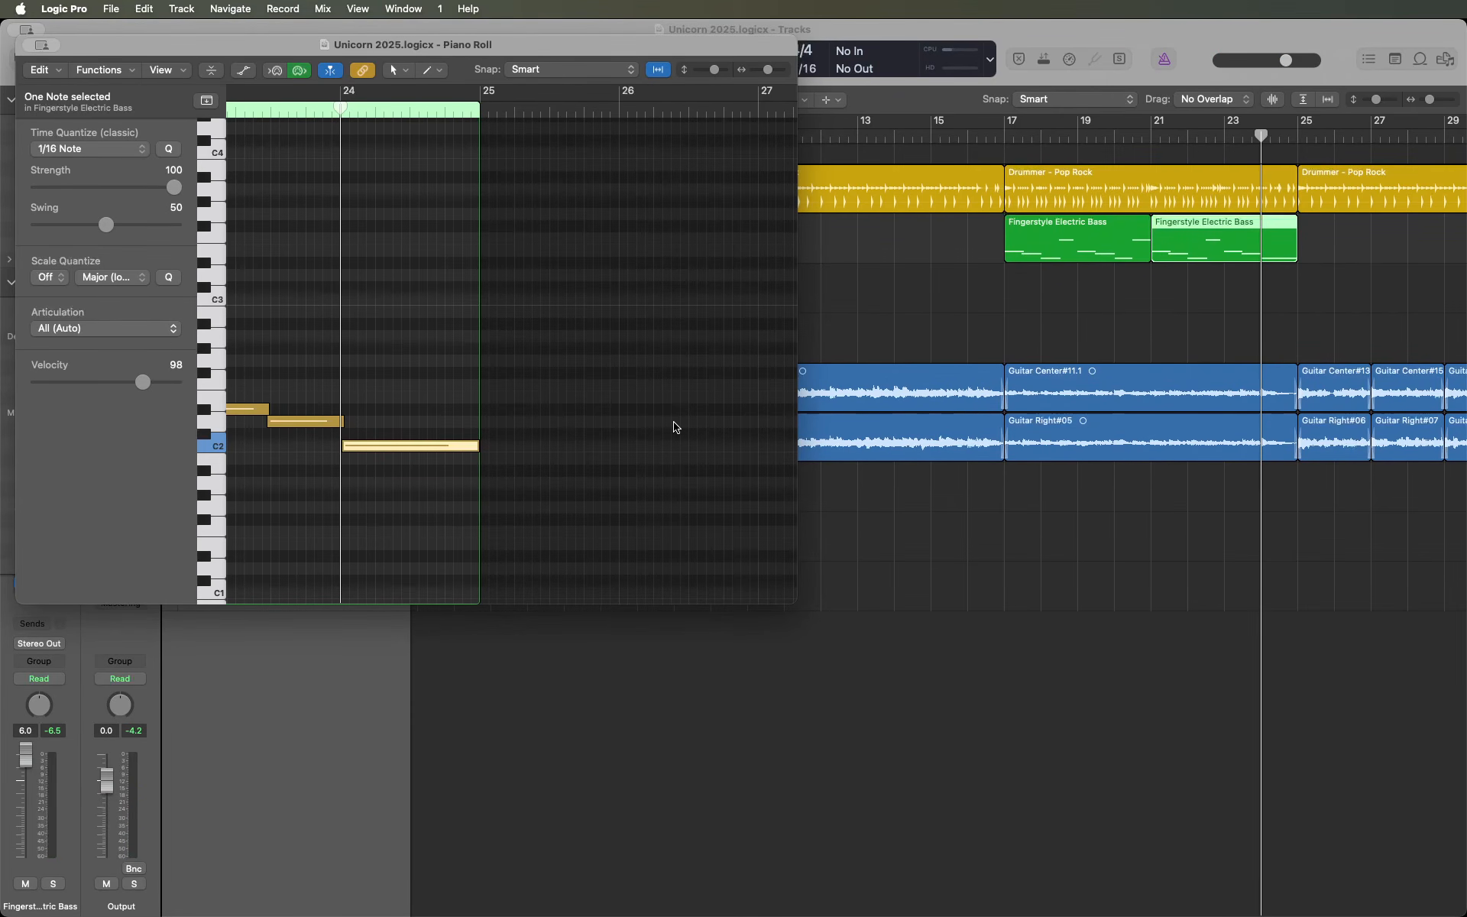
# - Select the D2 note in bar 21, place the playhead at its start, and audition it against the other tracks
pyautogui.hscroll(-10, 676, 427)
pyautogui.click(258, 410)
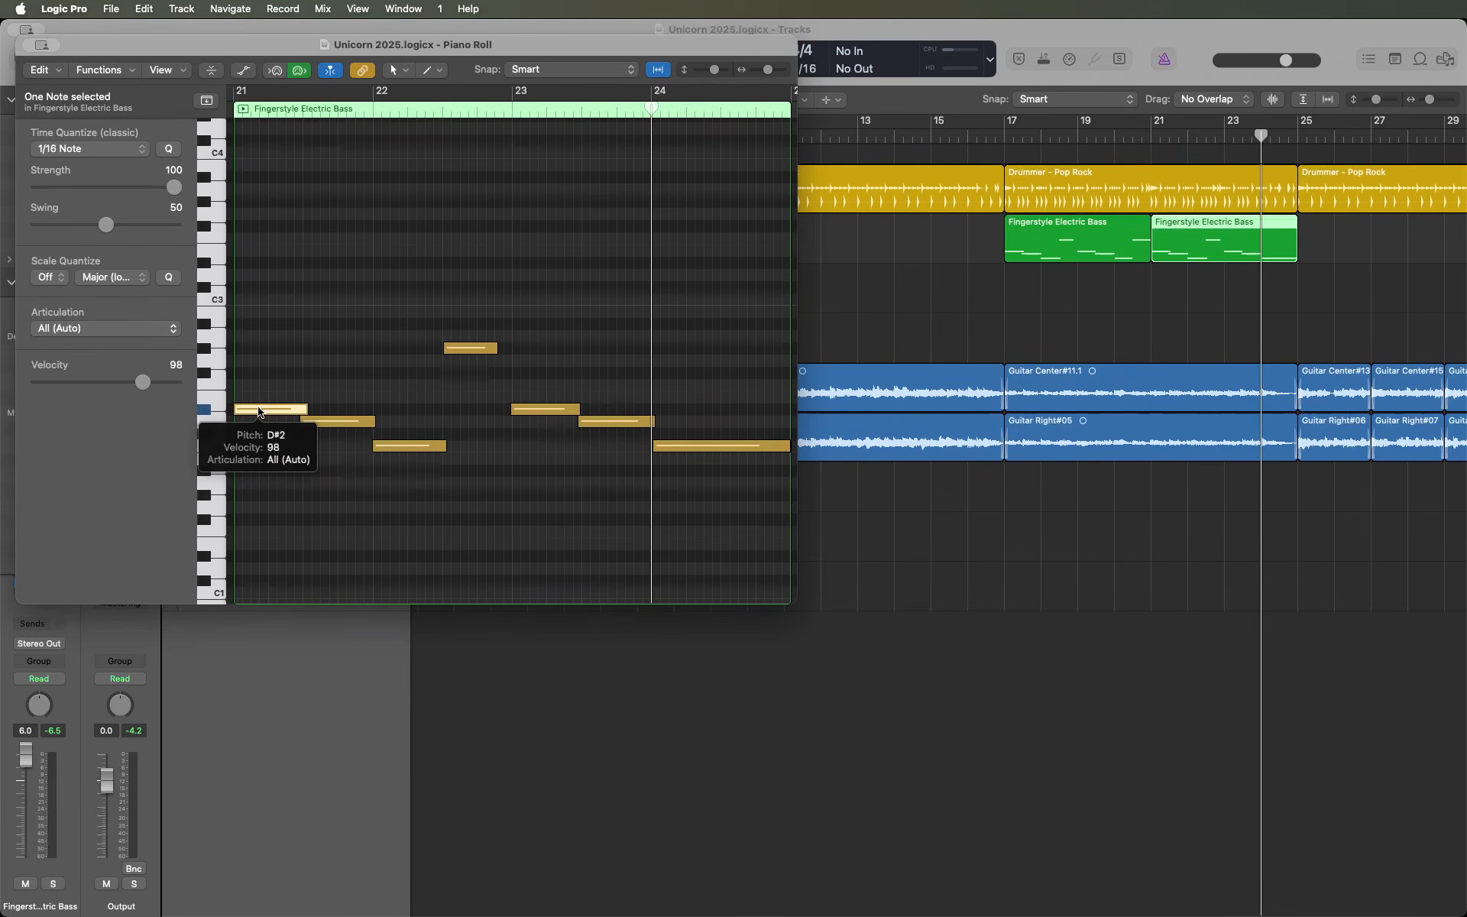
pyautogui.click(325, 423)
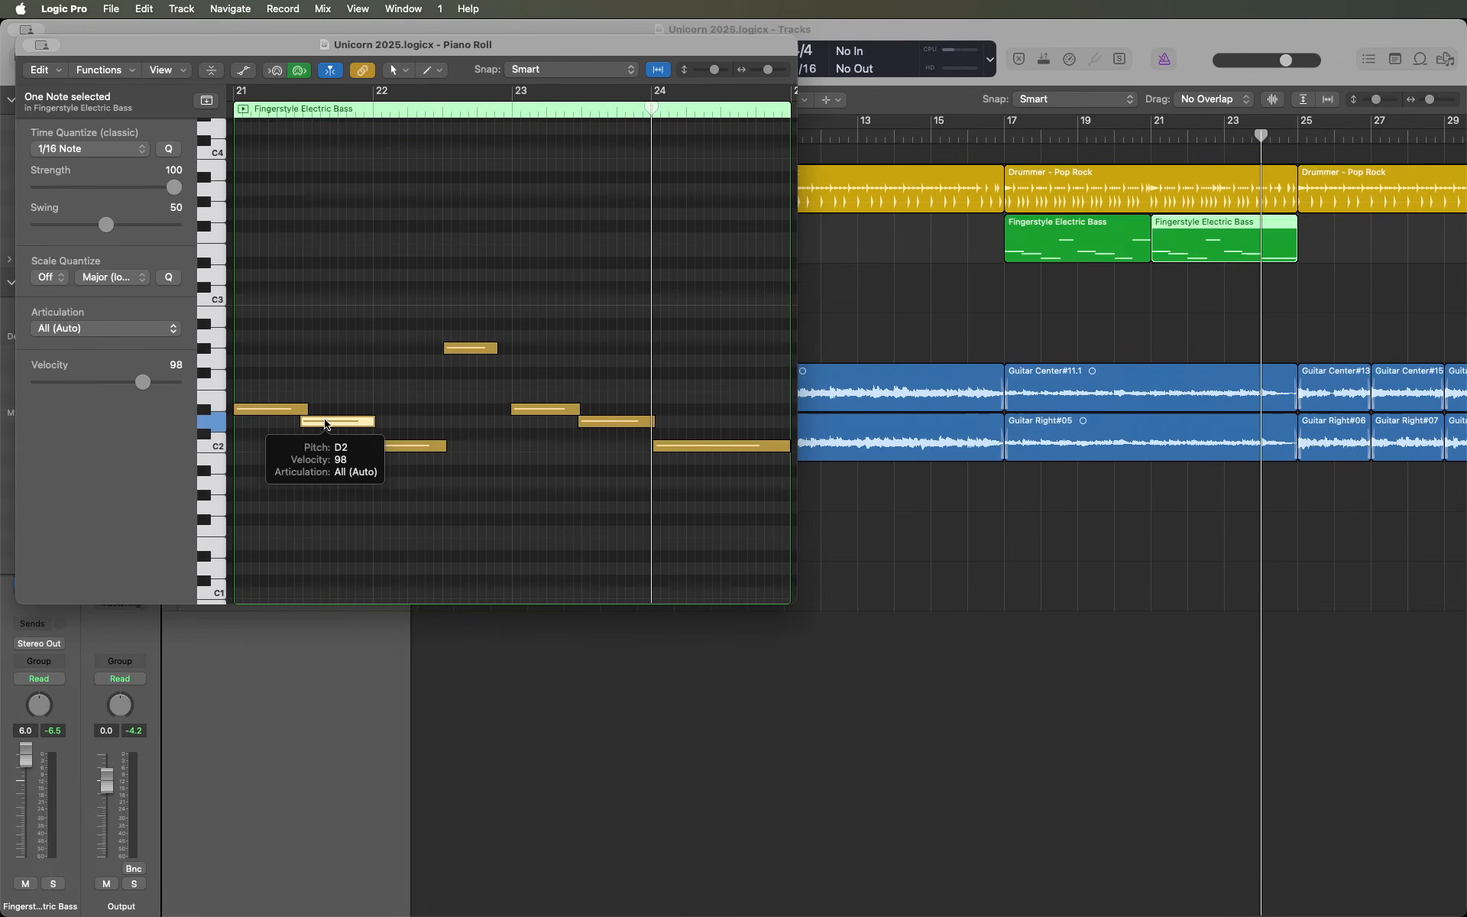
pyautogui.click(325, 423)
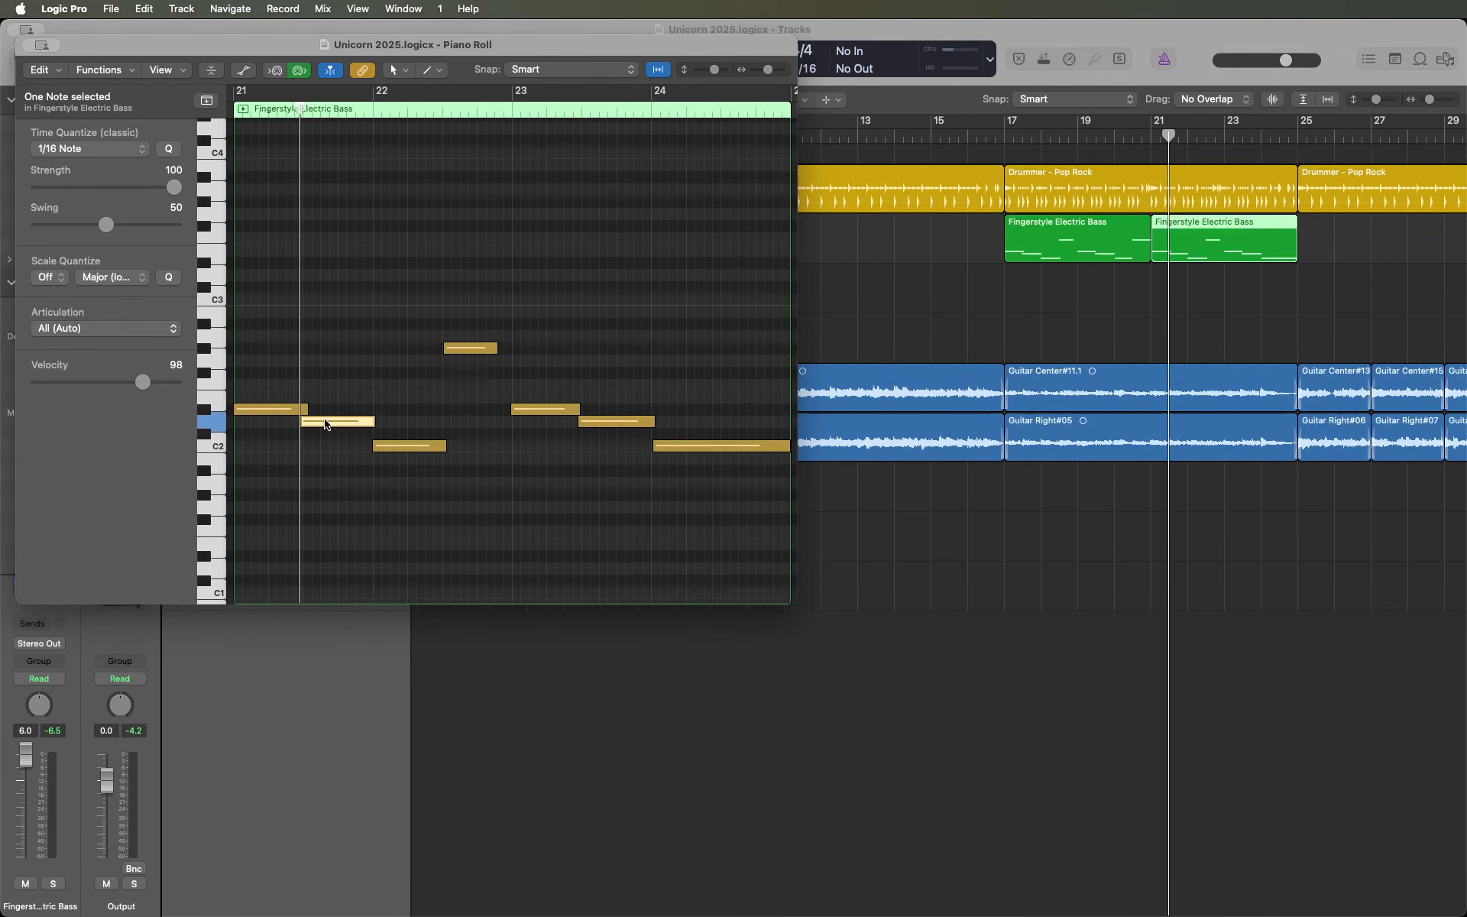
pyautogui.press('space')
pyautogui.press('space')
pyautogui.press('space')
pyautogui.press('space')
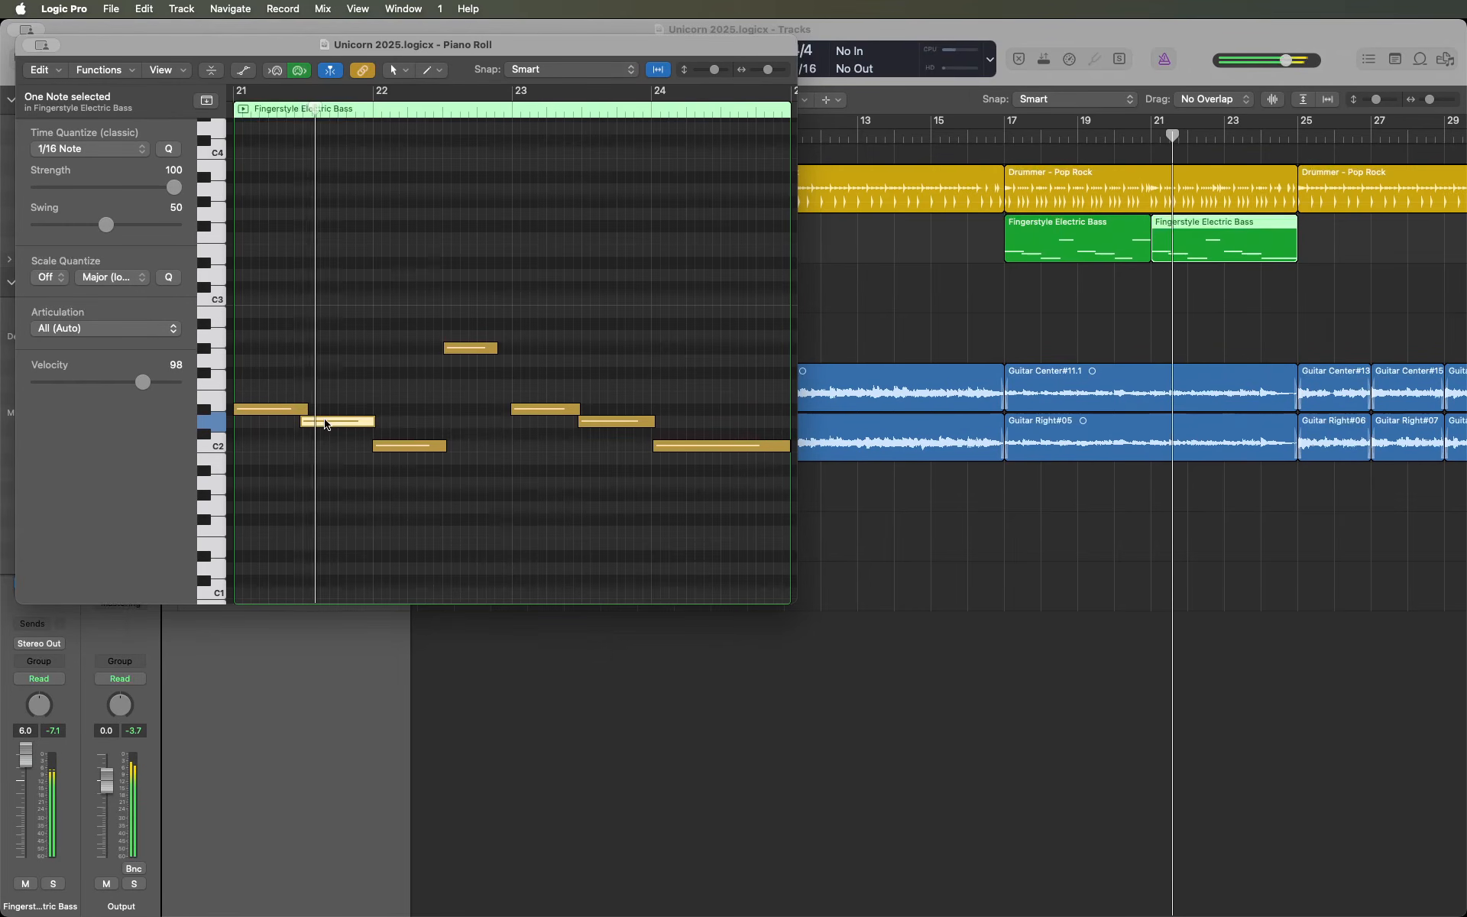
pyautogui.press('space')
pyautogui.press('space')
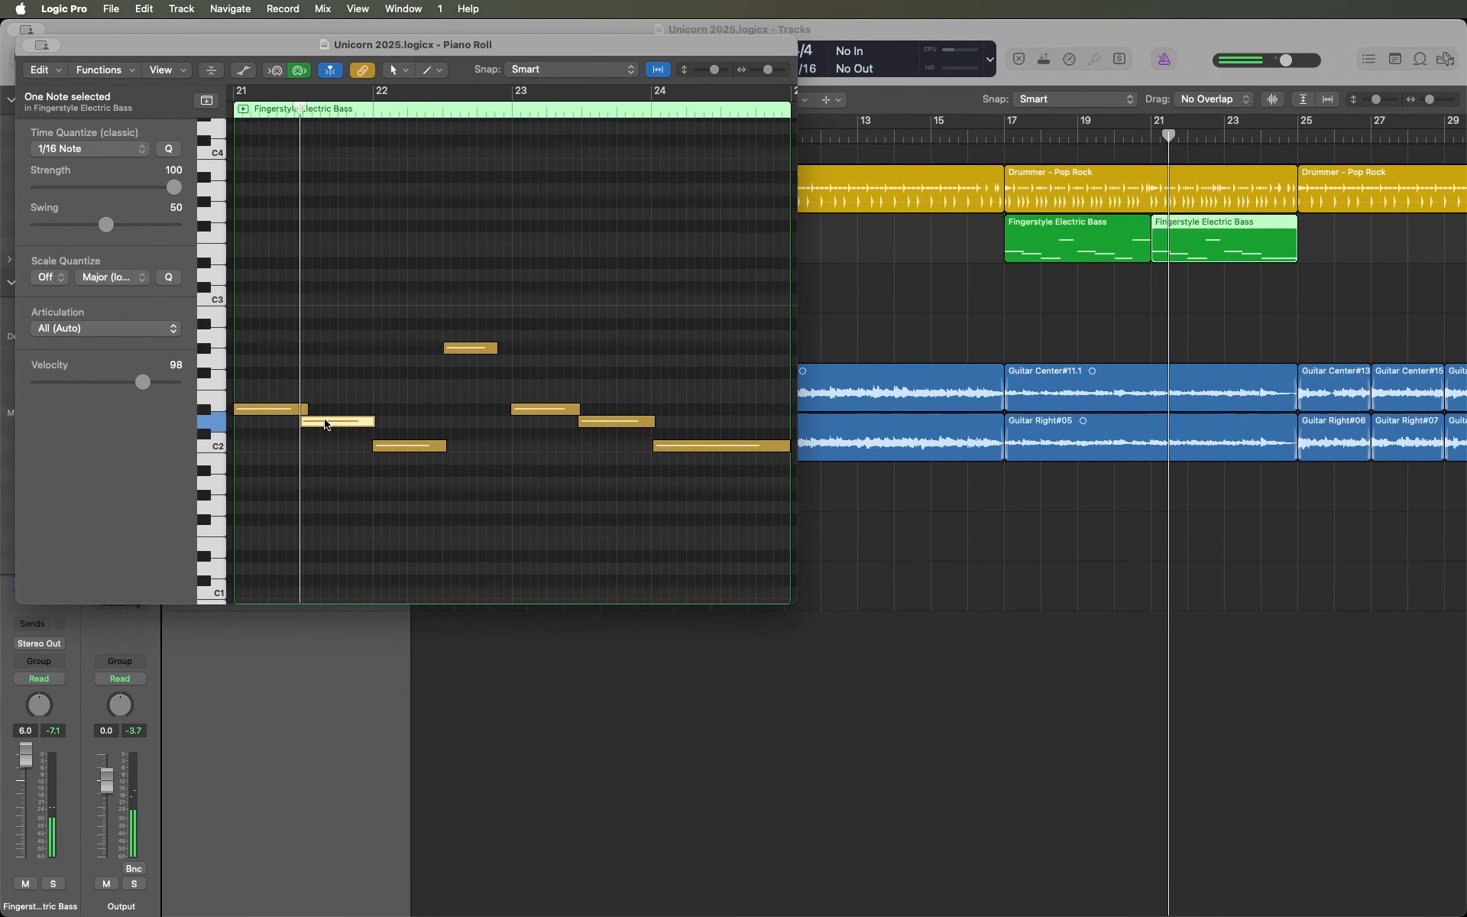
# - Trim the start of the D2 note slightly later, to about beat 3 of bar 21, and audition it from there
pyautogui.press('space')
pyautogui.press('space')
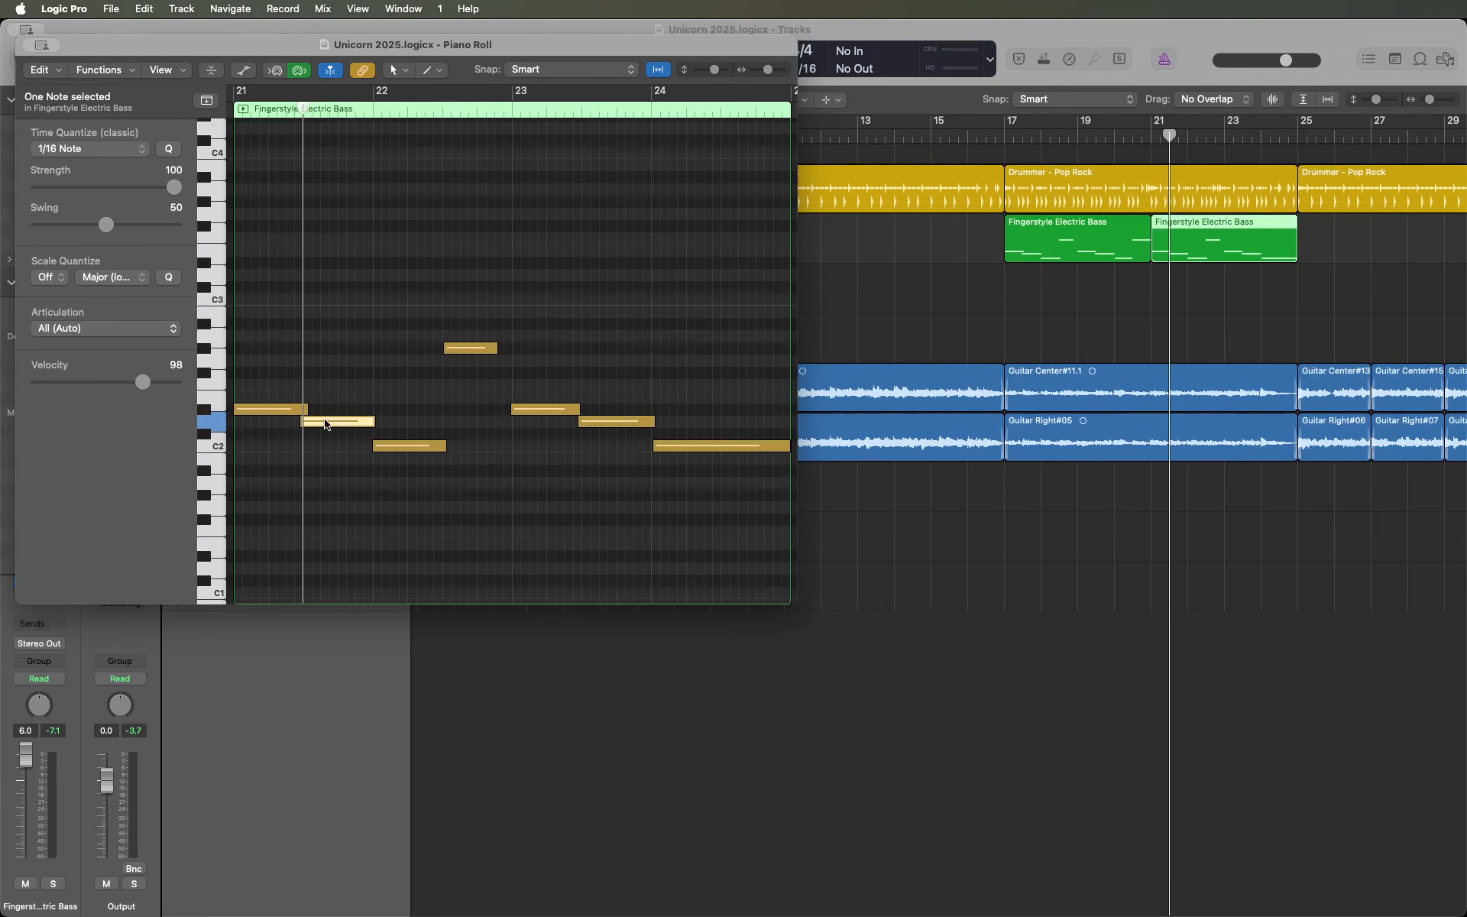
pyautogui.press('space')
pyautogui.press('space')
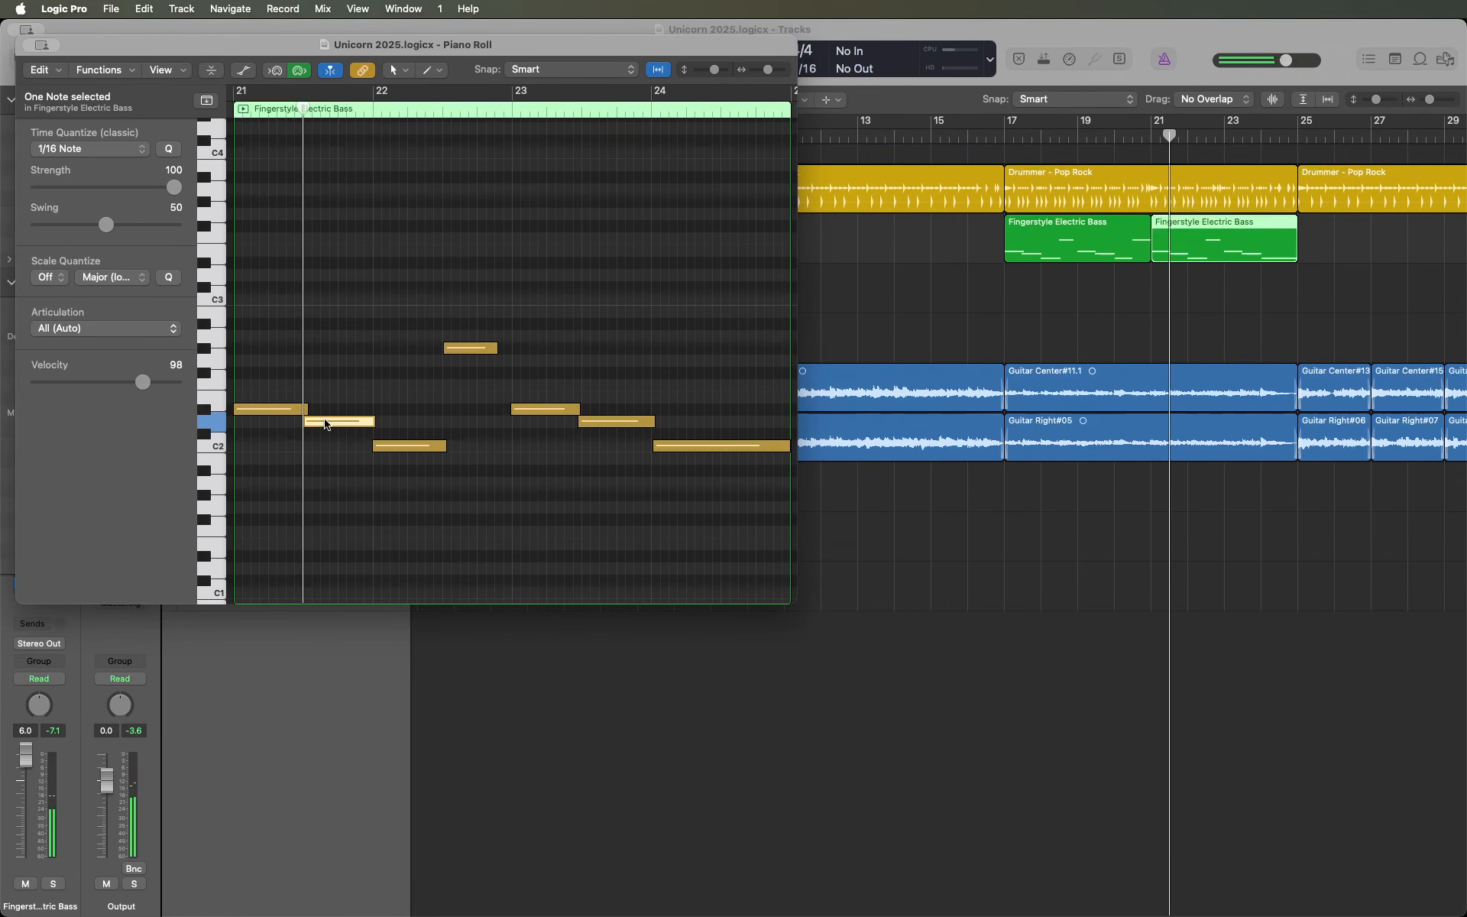
# - Play the edited bass phrase repeatedly from bar 21 to check its timing
pyautogui.press('space')
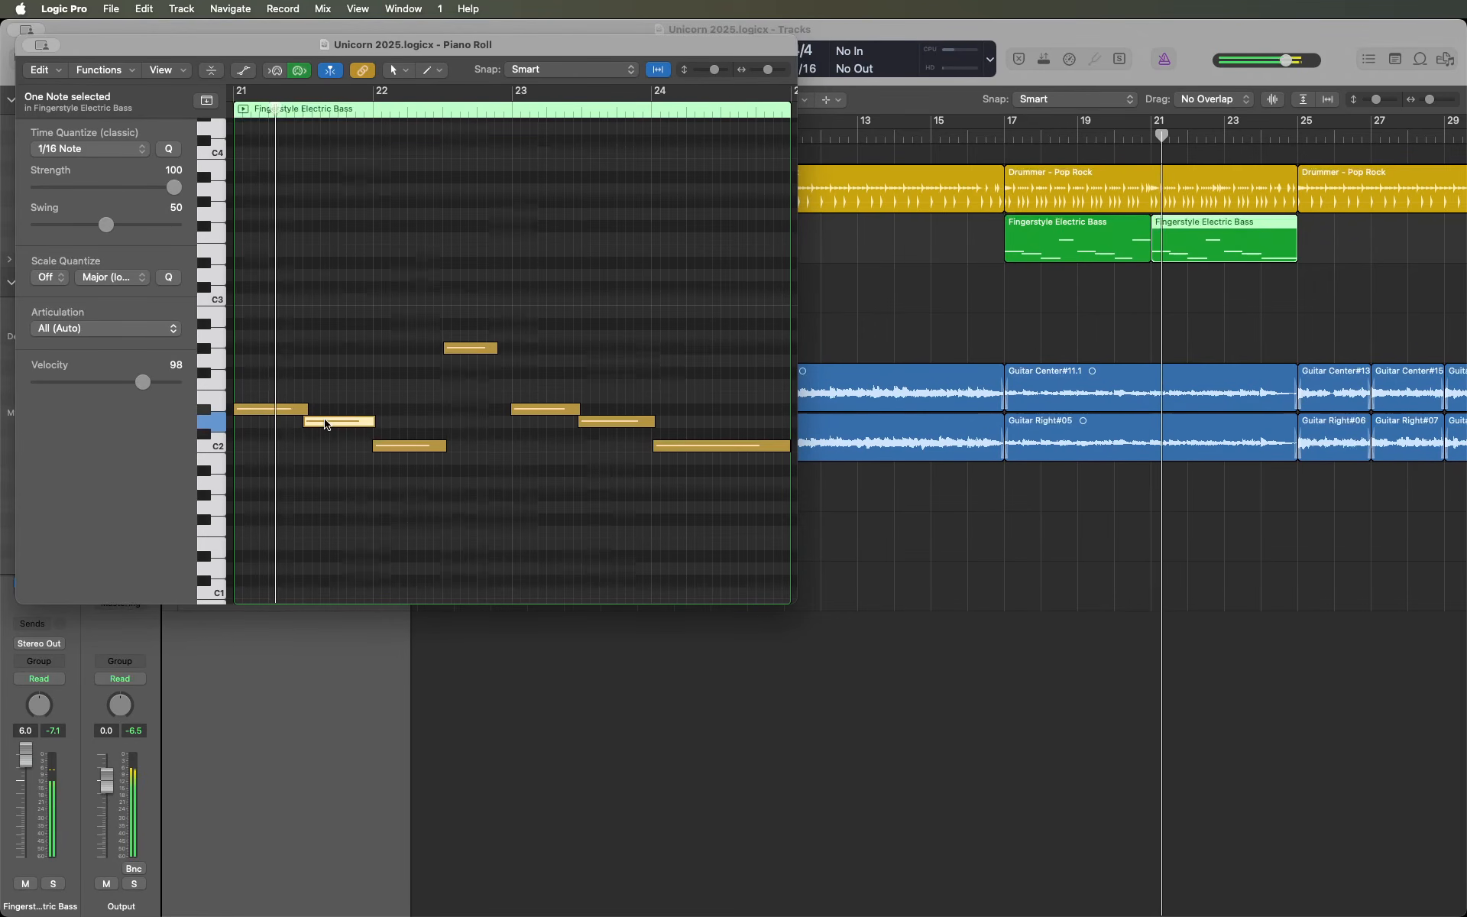
pyautogui.press('space')
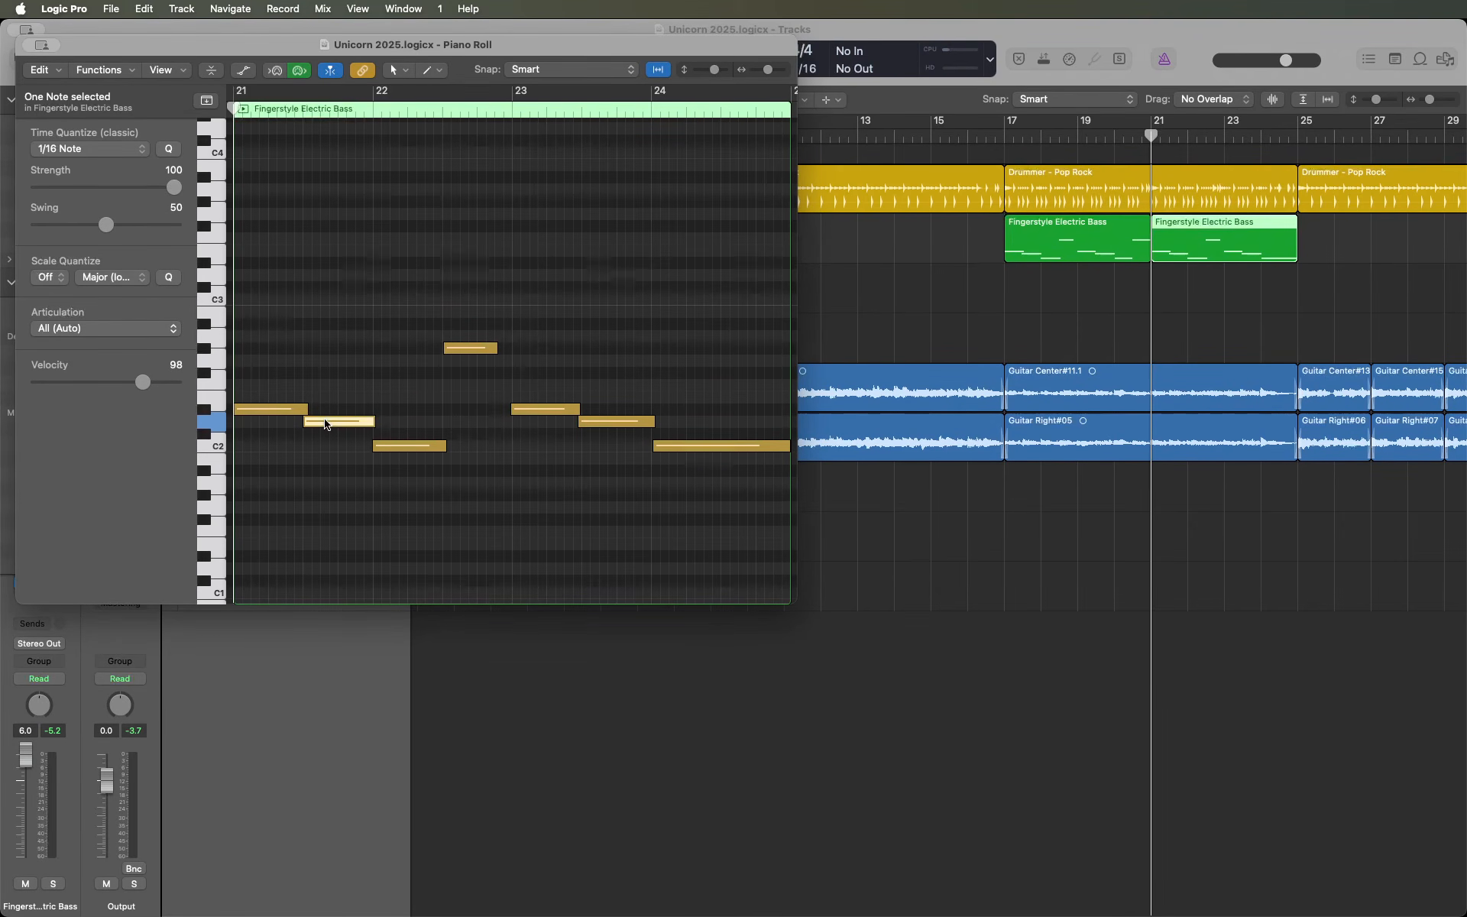
pyautogui.press('space')
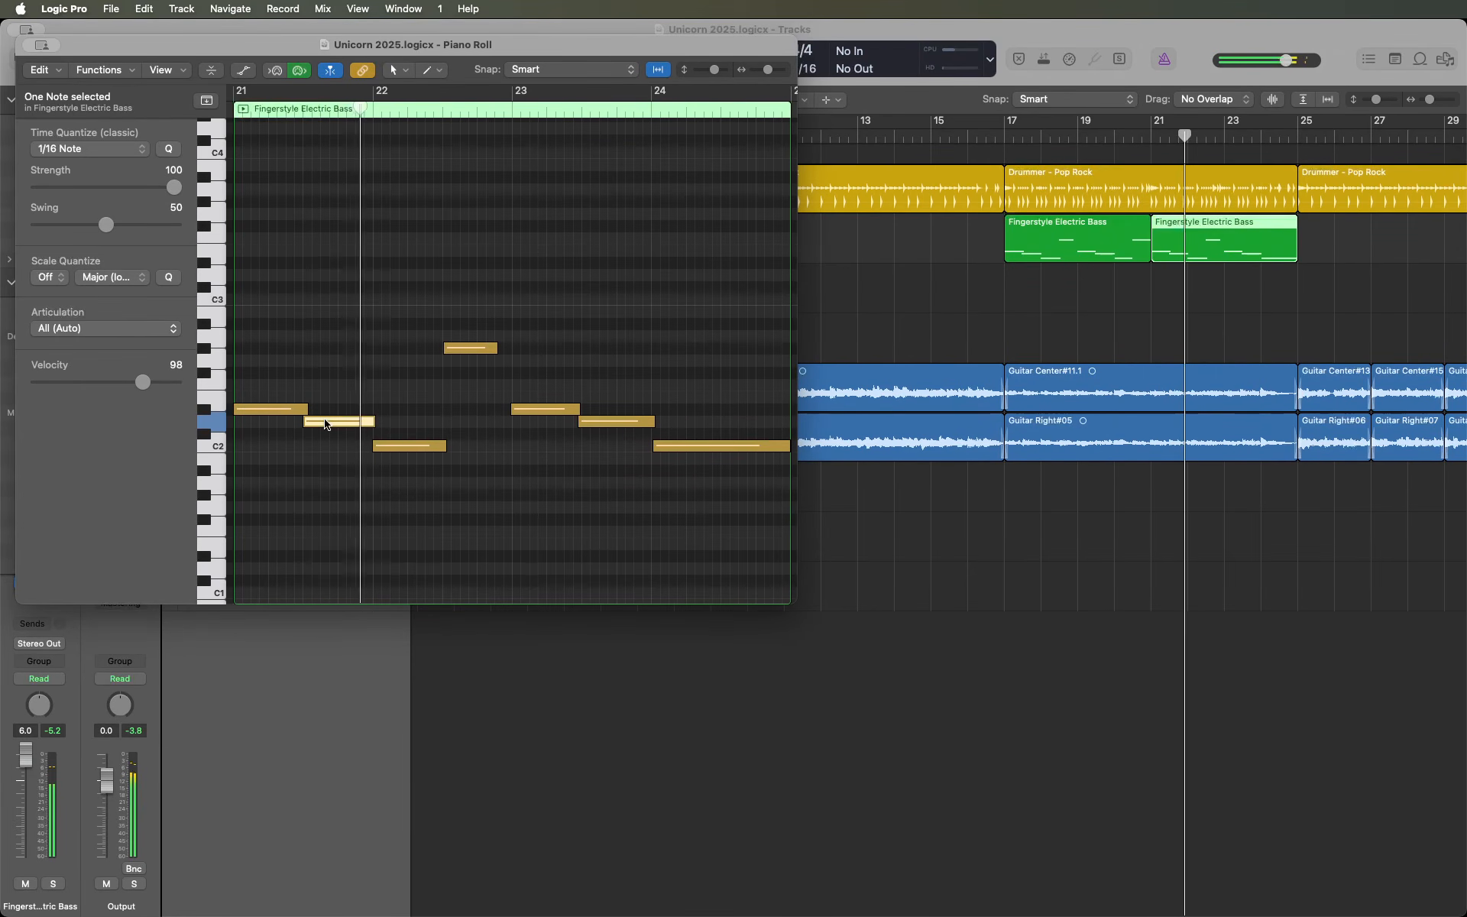
pyautogui.press('space')
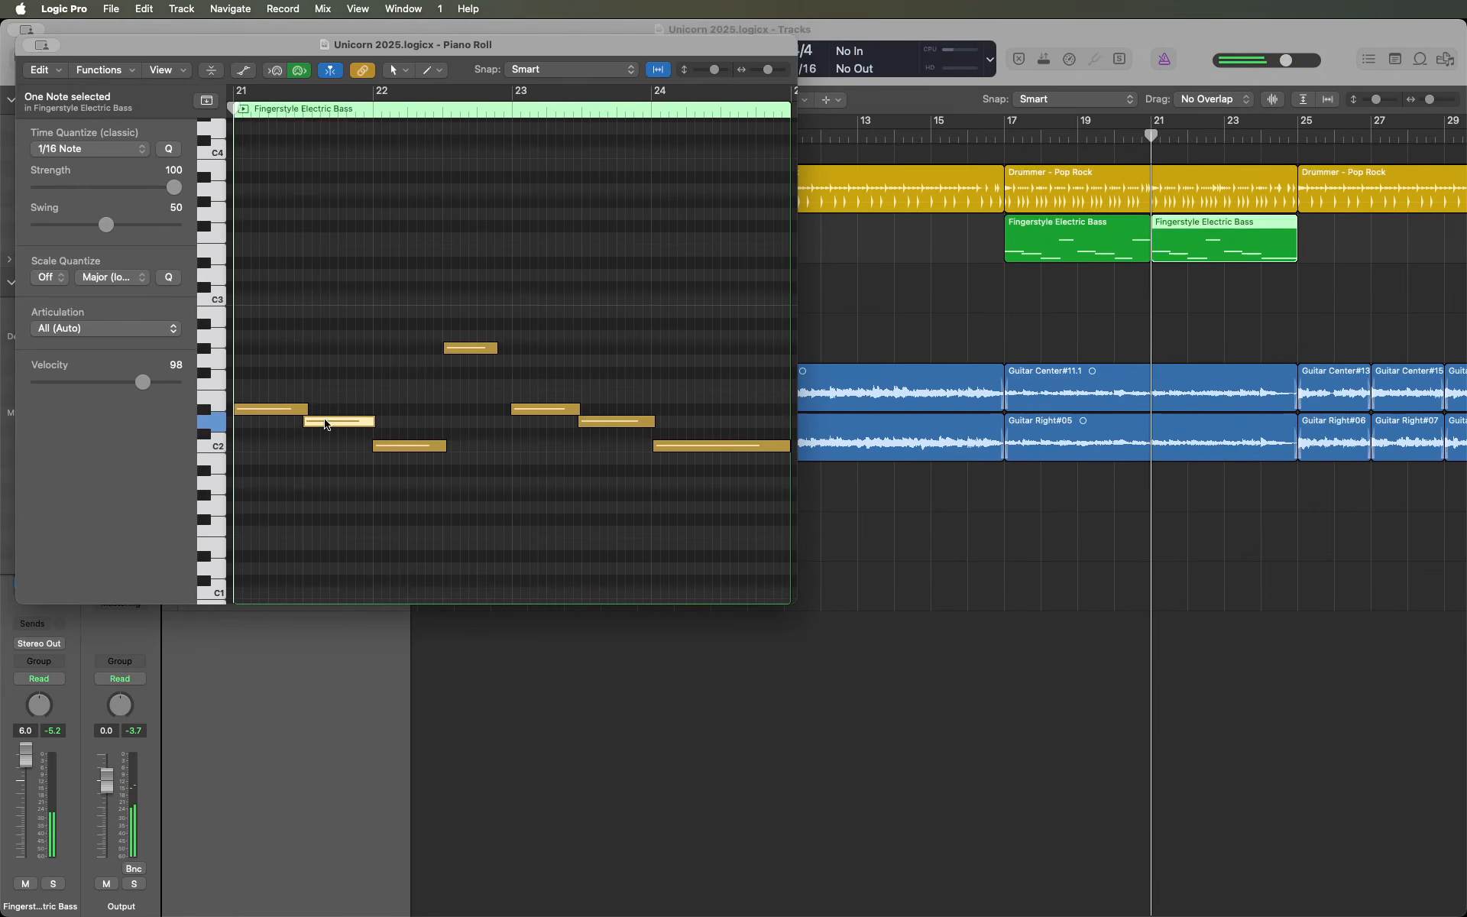
pyautogui.press('space')
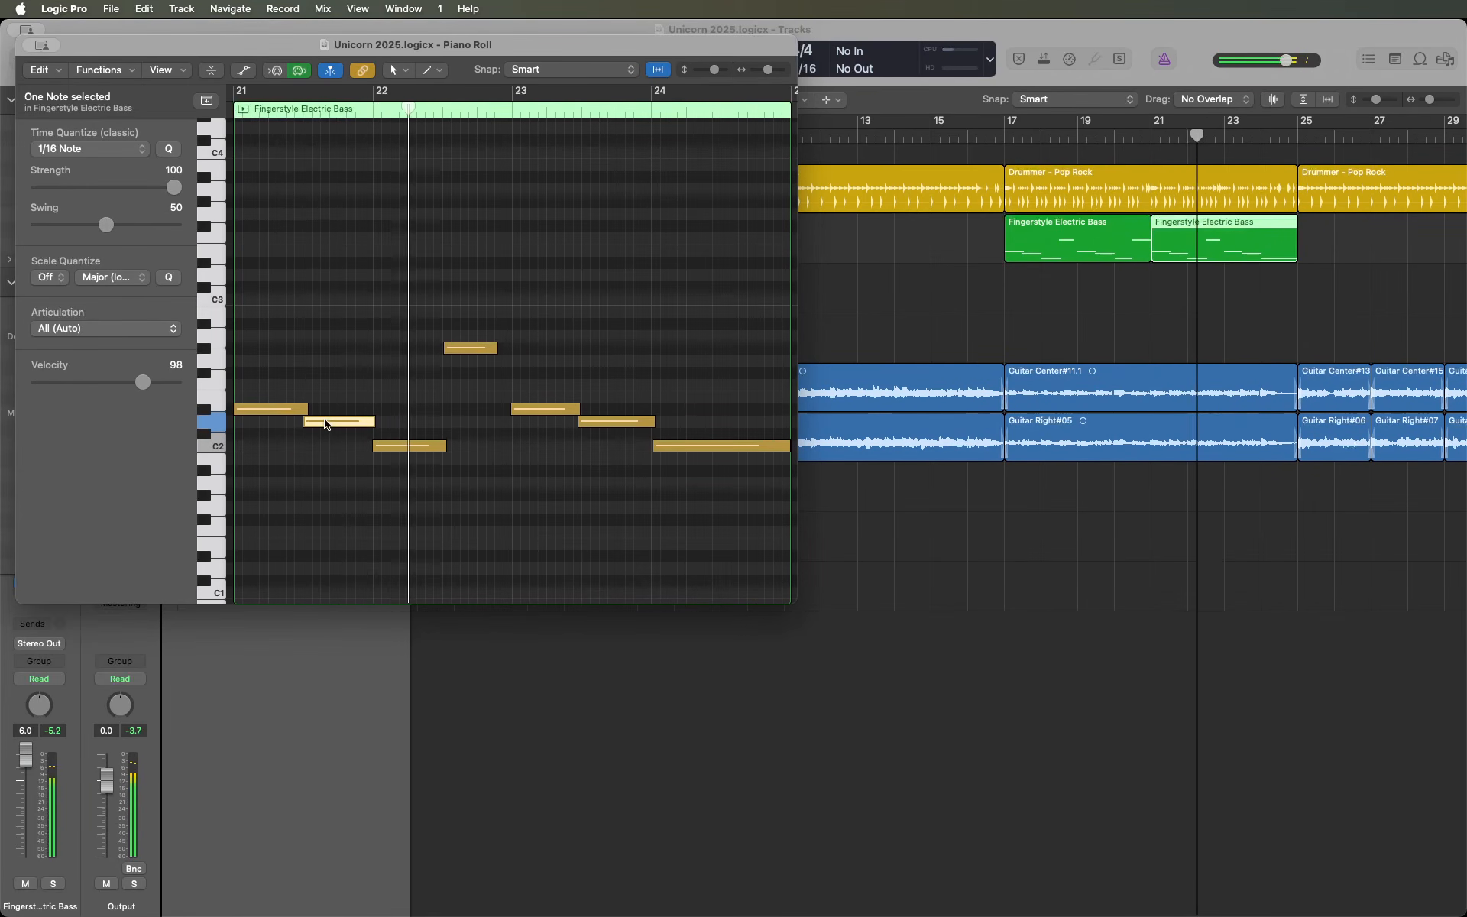
pyautogui.press('space')
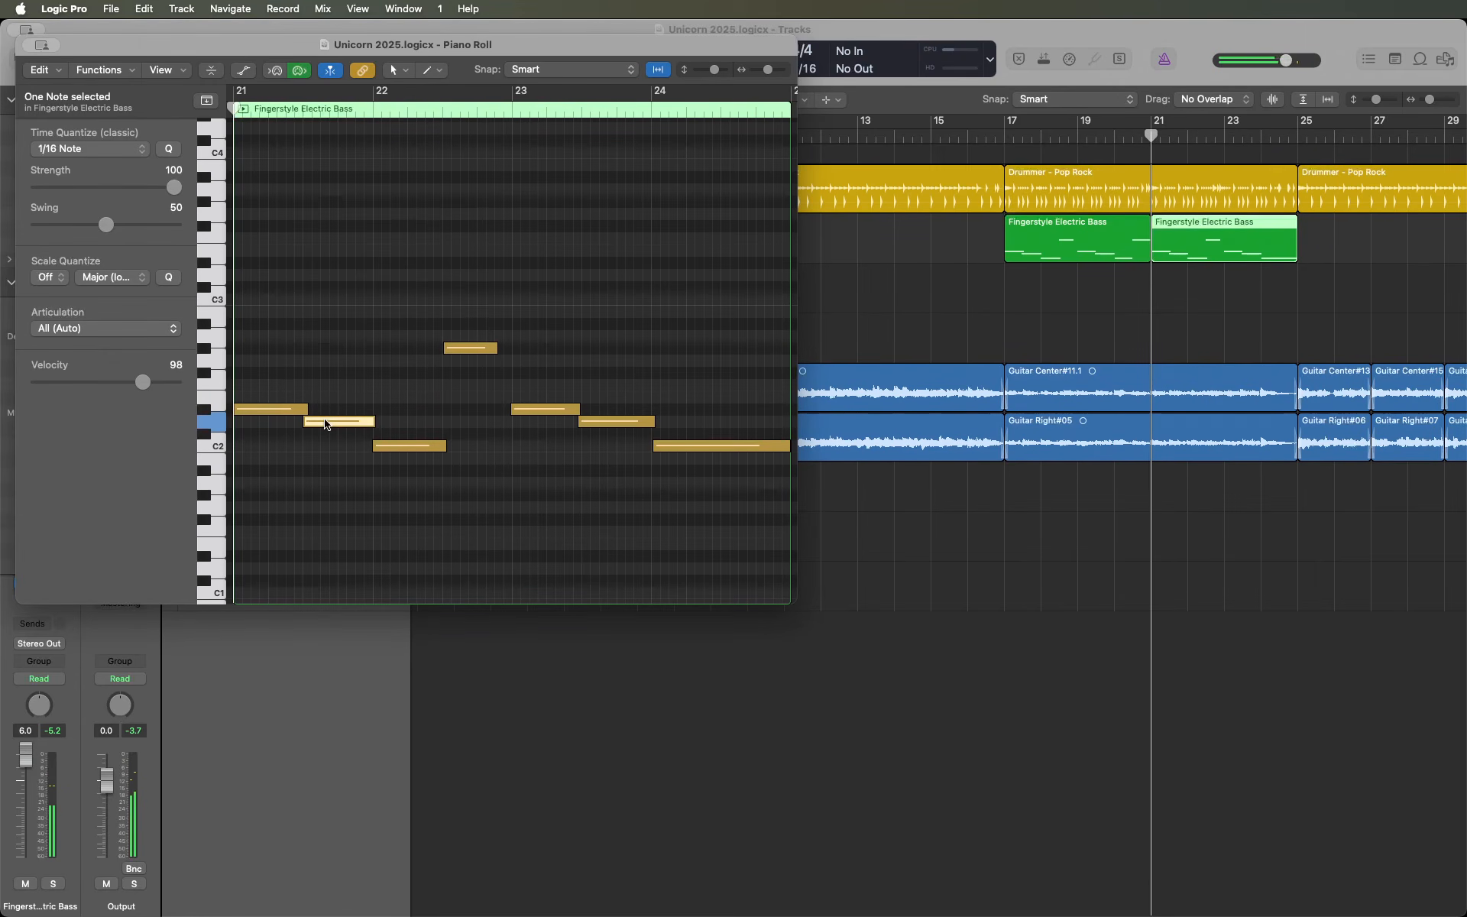
# - Select the G#2 note in bar 22, place the playhead at its start, and audition it against the other tracks
pyautogui.press('Right')
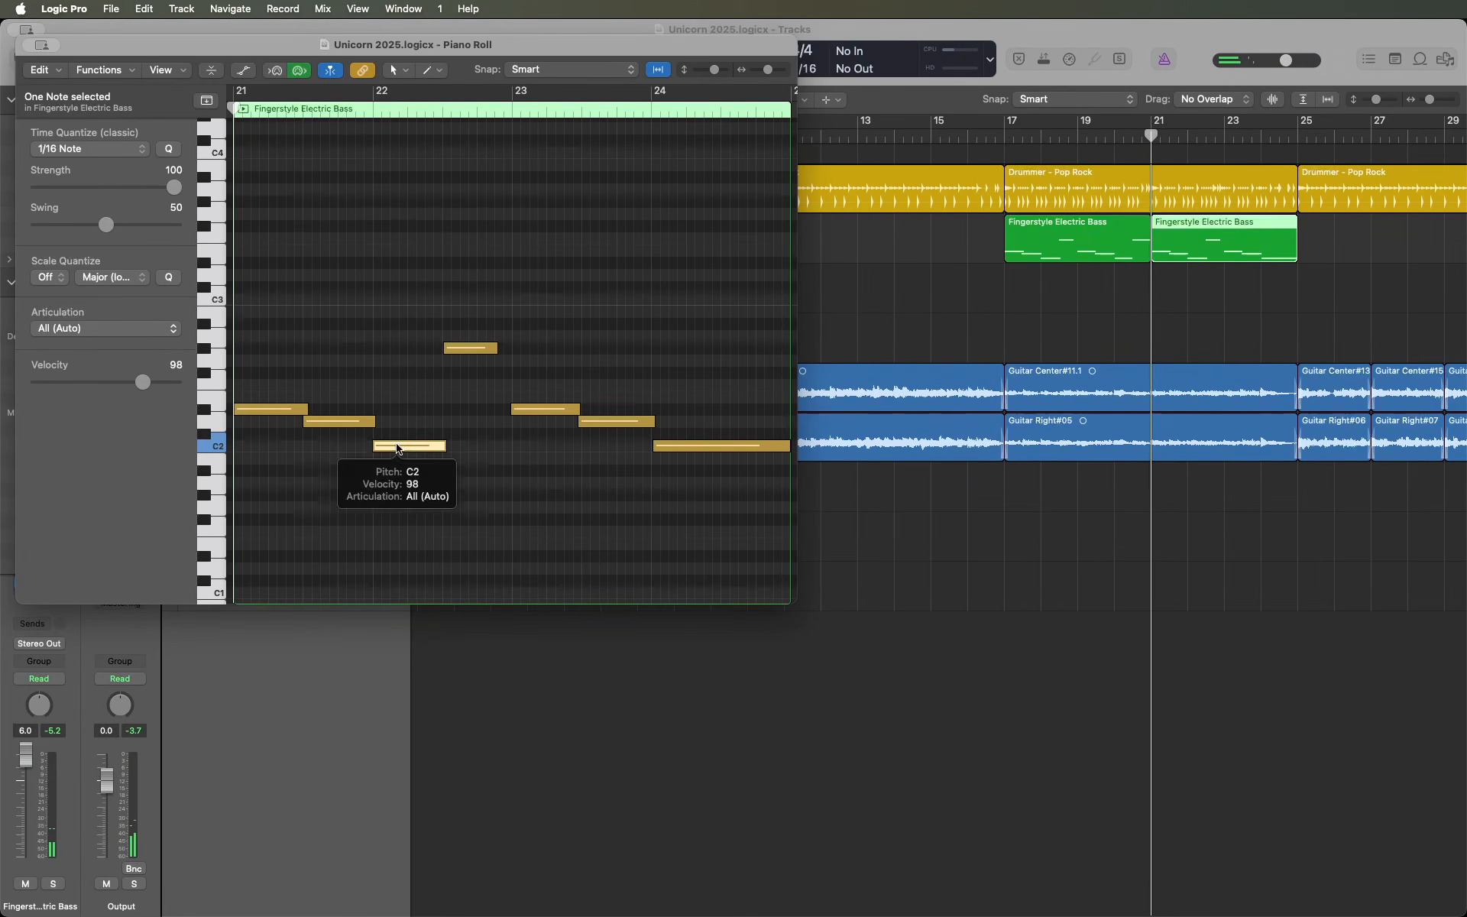
pyautogui.click(464, 351)
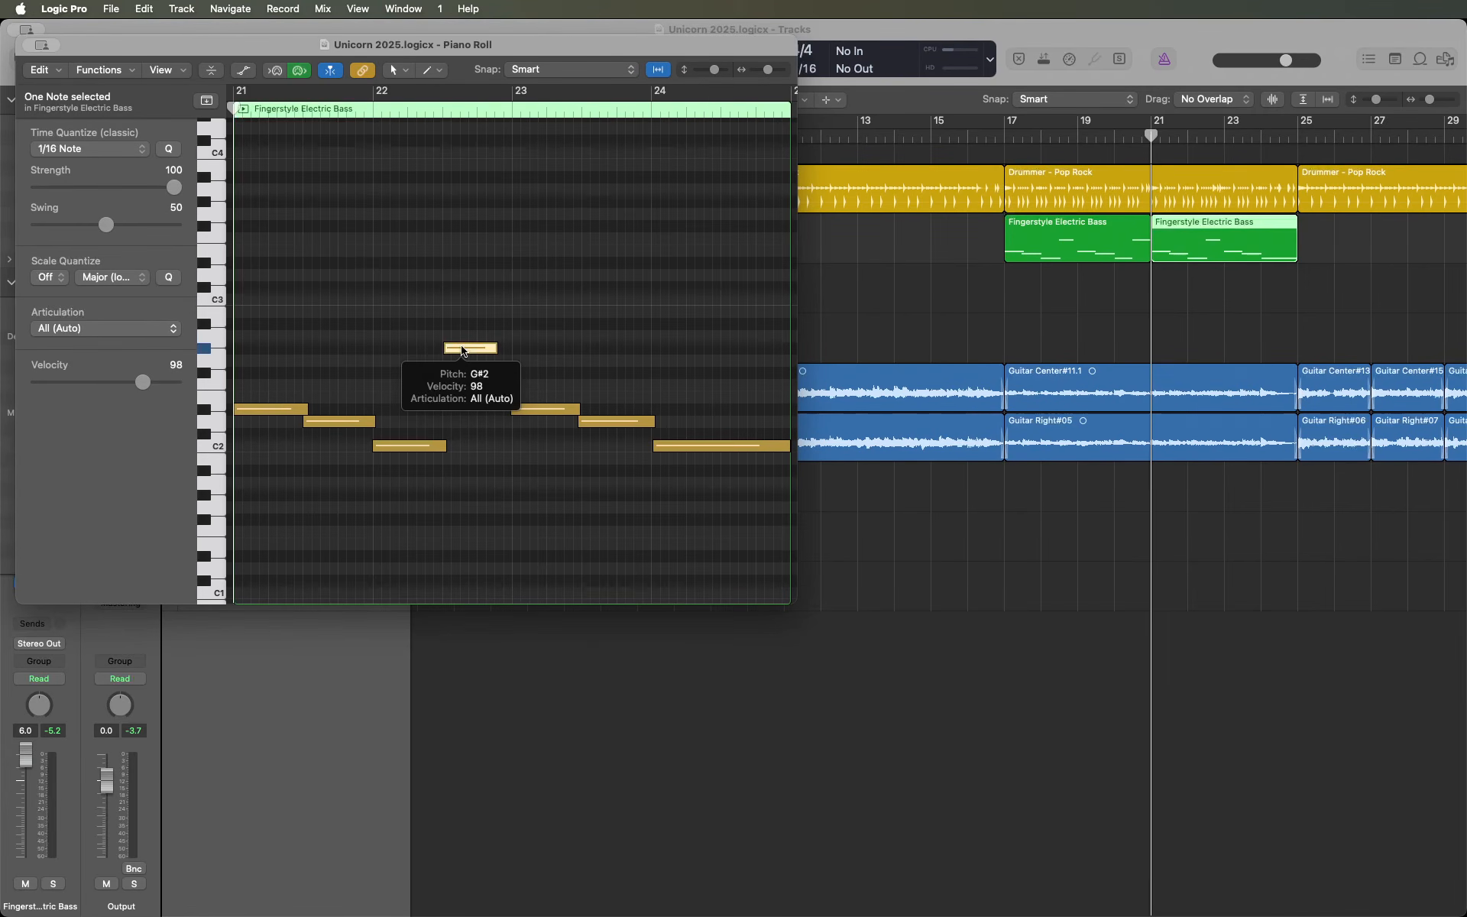
pyautogui.hotkey('shift', 'Return')
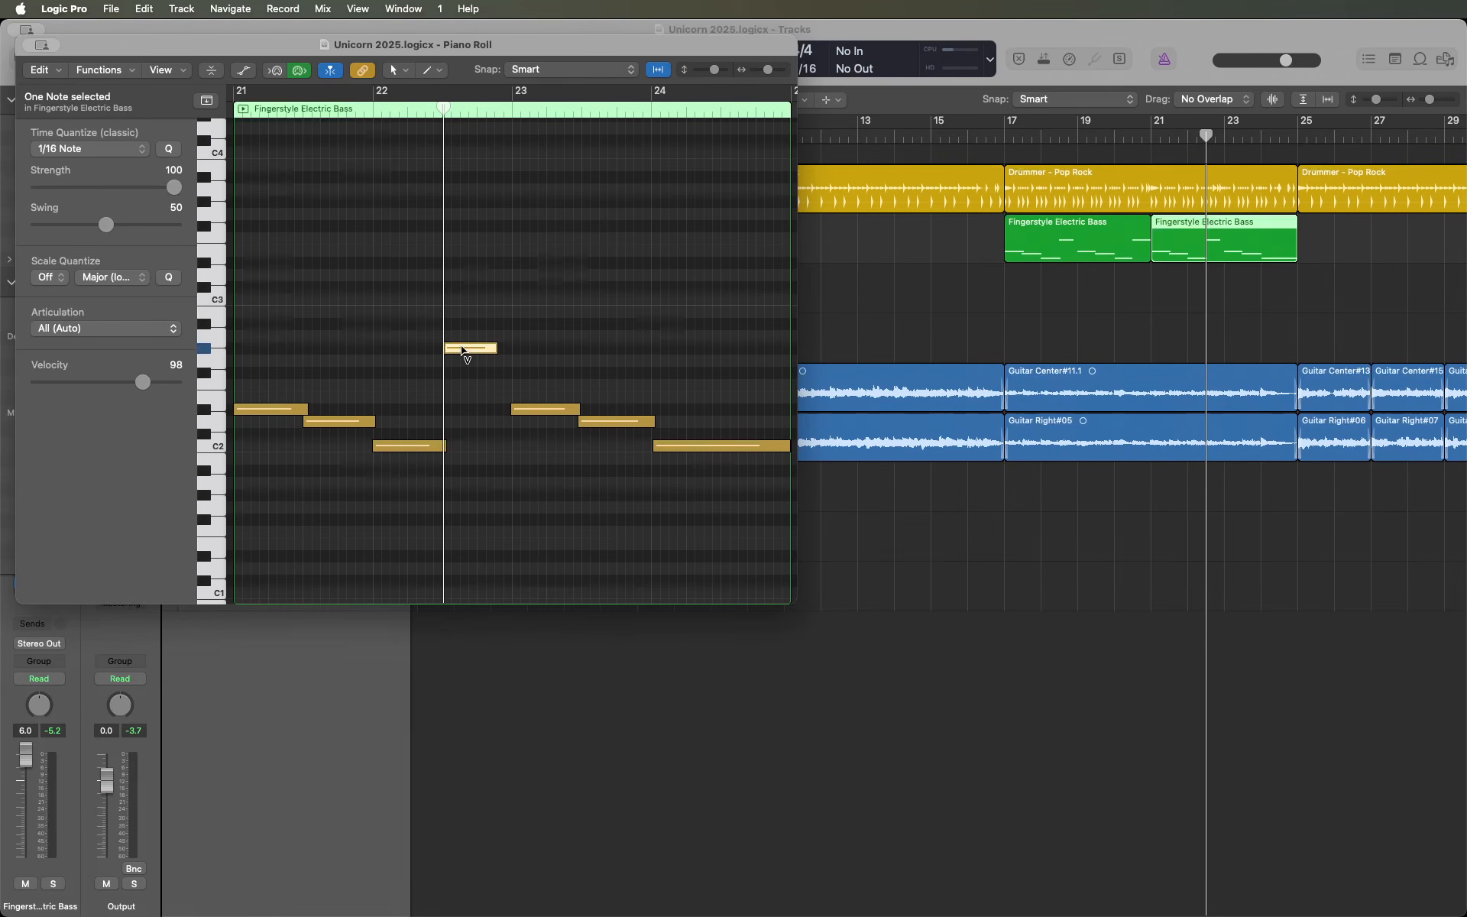
pyautogui.press('space')
pyautogui.press('space')
pyautogui.press(',')
pyautogui.press(',')
pyautogui.press('space')
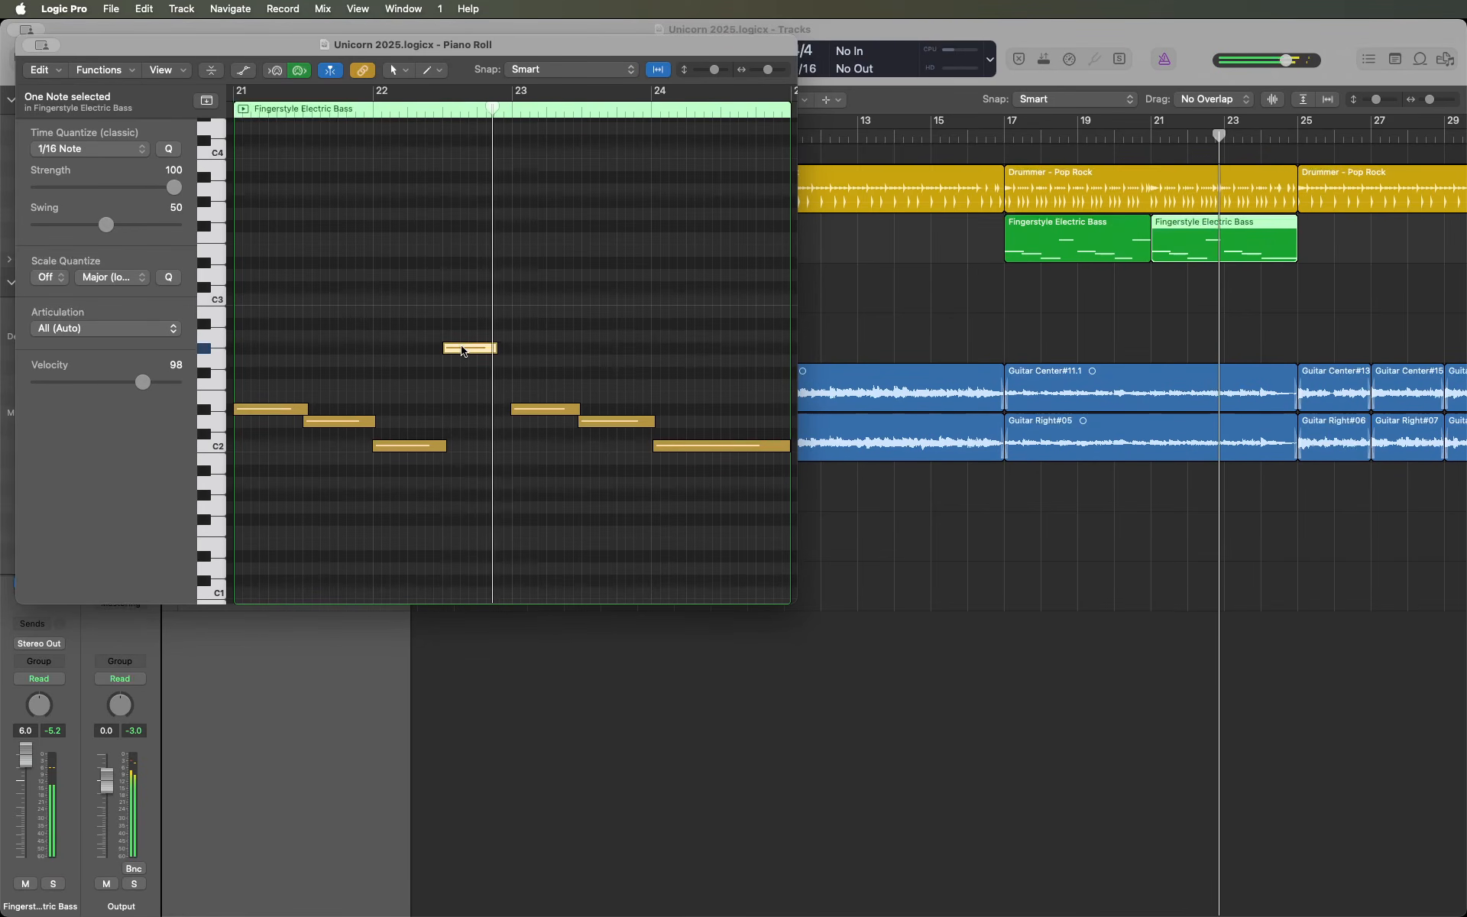
# - Replay the bass phrase from bar 21 through the G#2 note in bar 22 to check its timing
pyautogui.press('space')
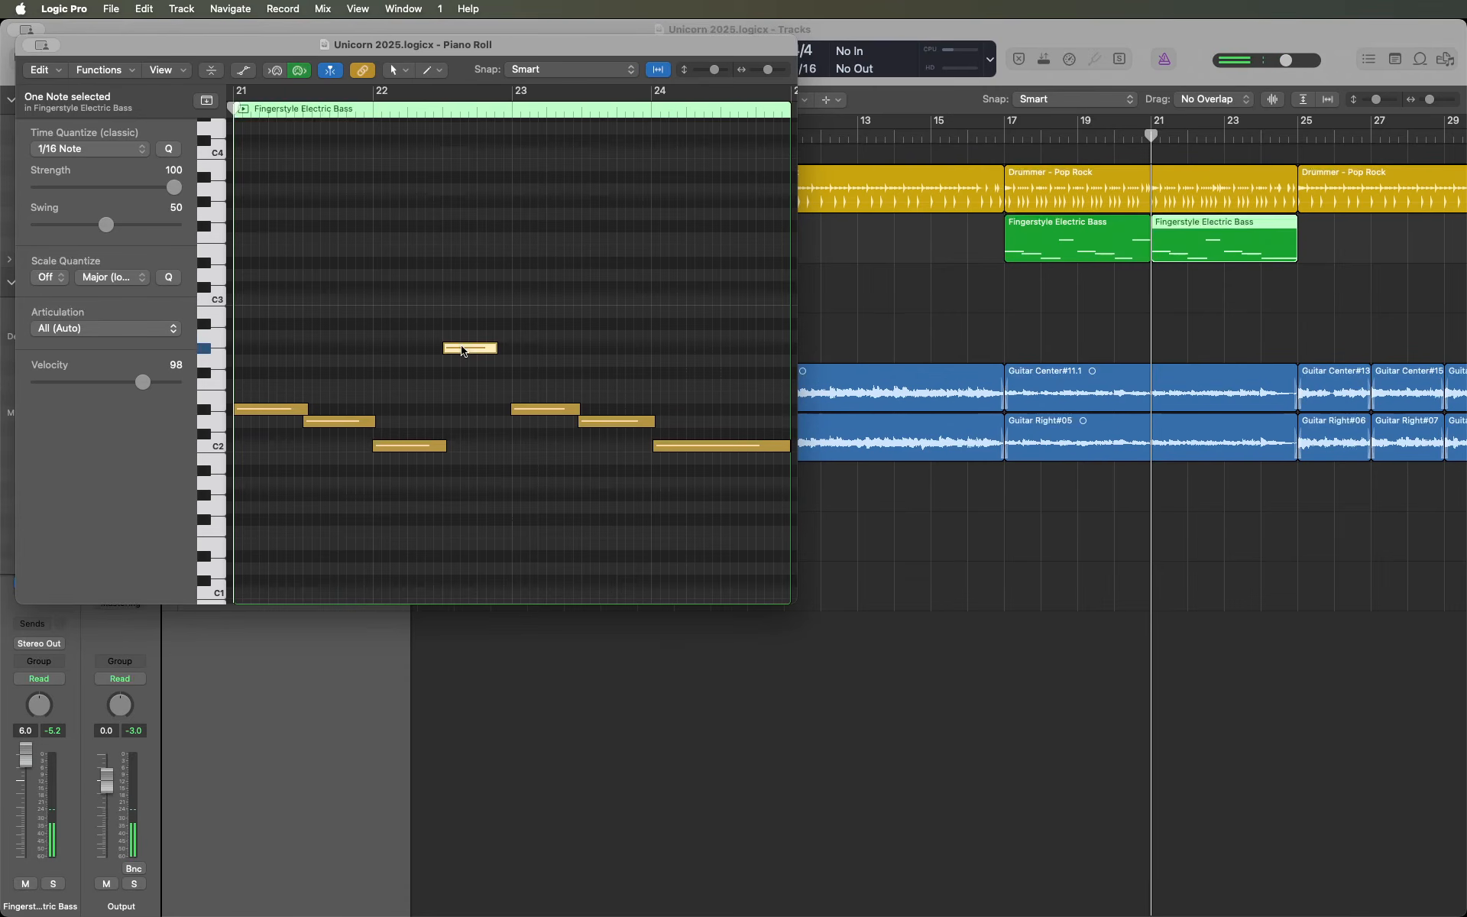
pyautogui.press('space')
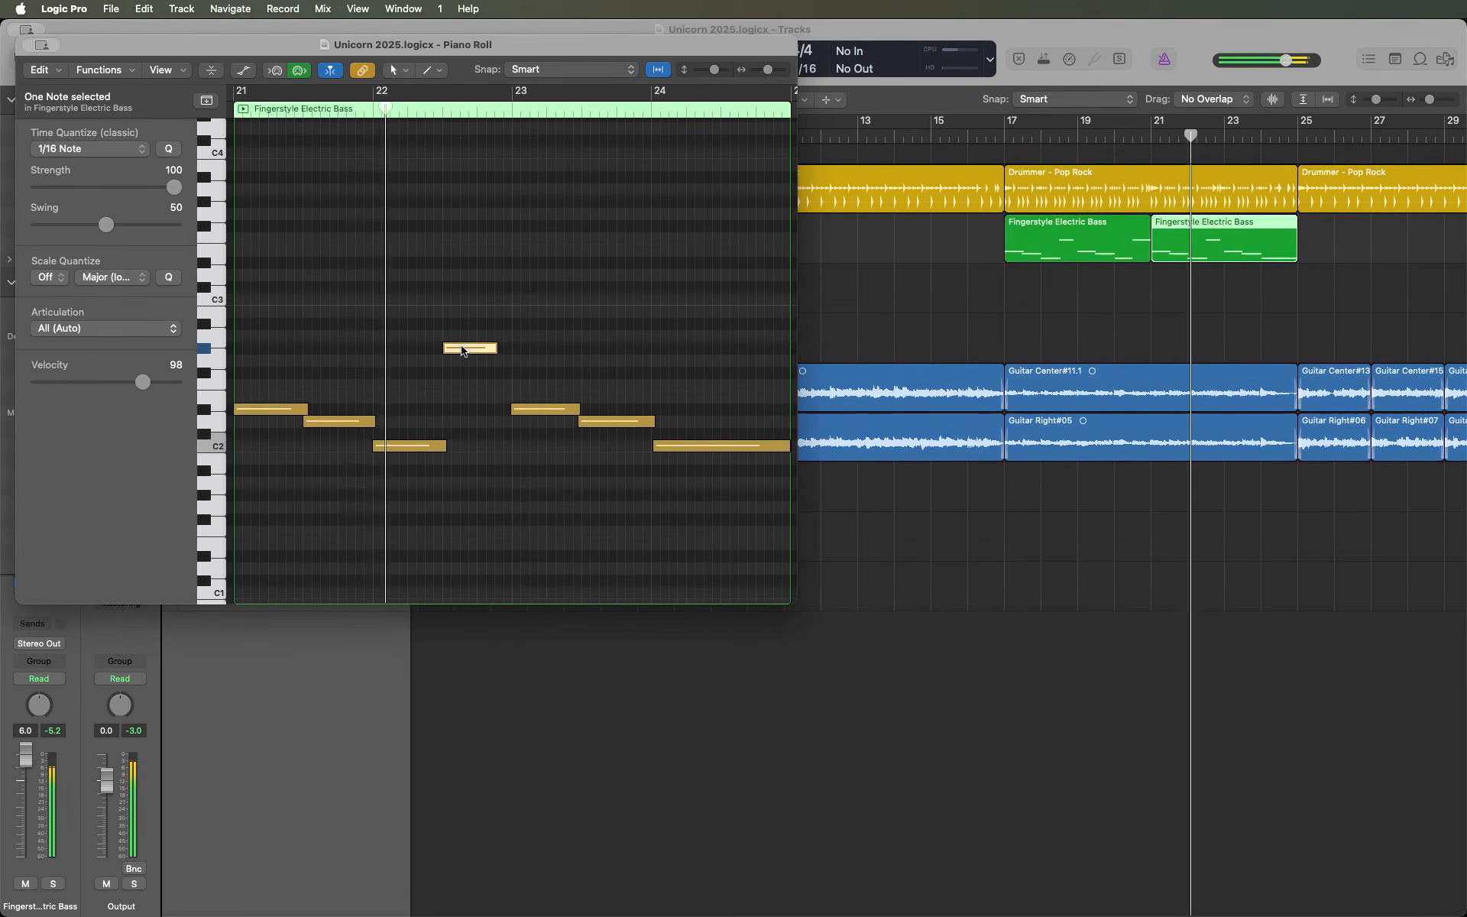
pyautogui.press('space')
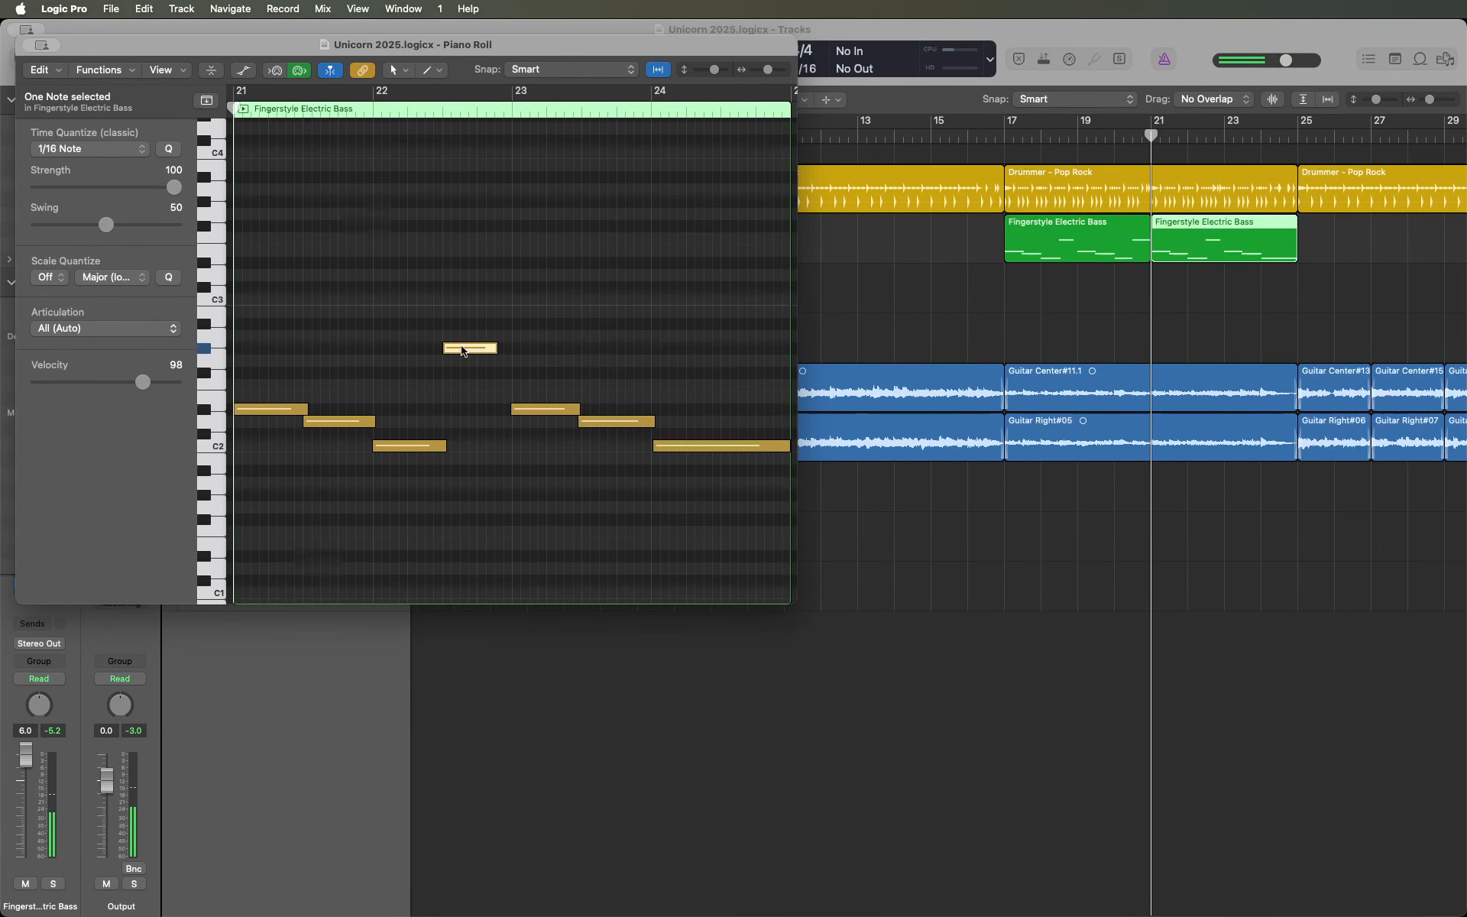
pyautogui.press('space')
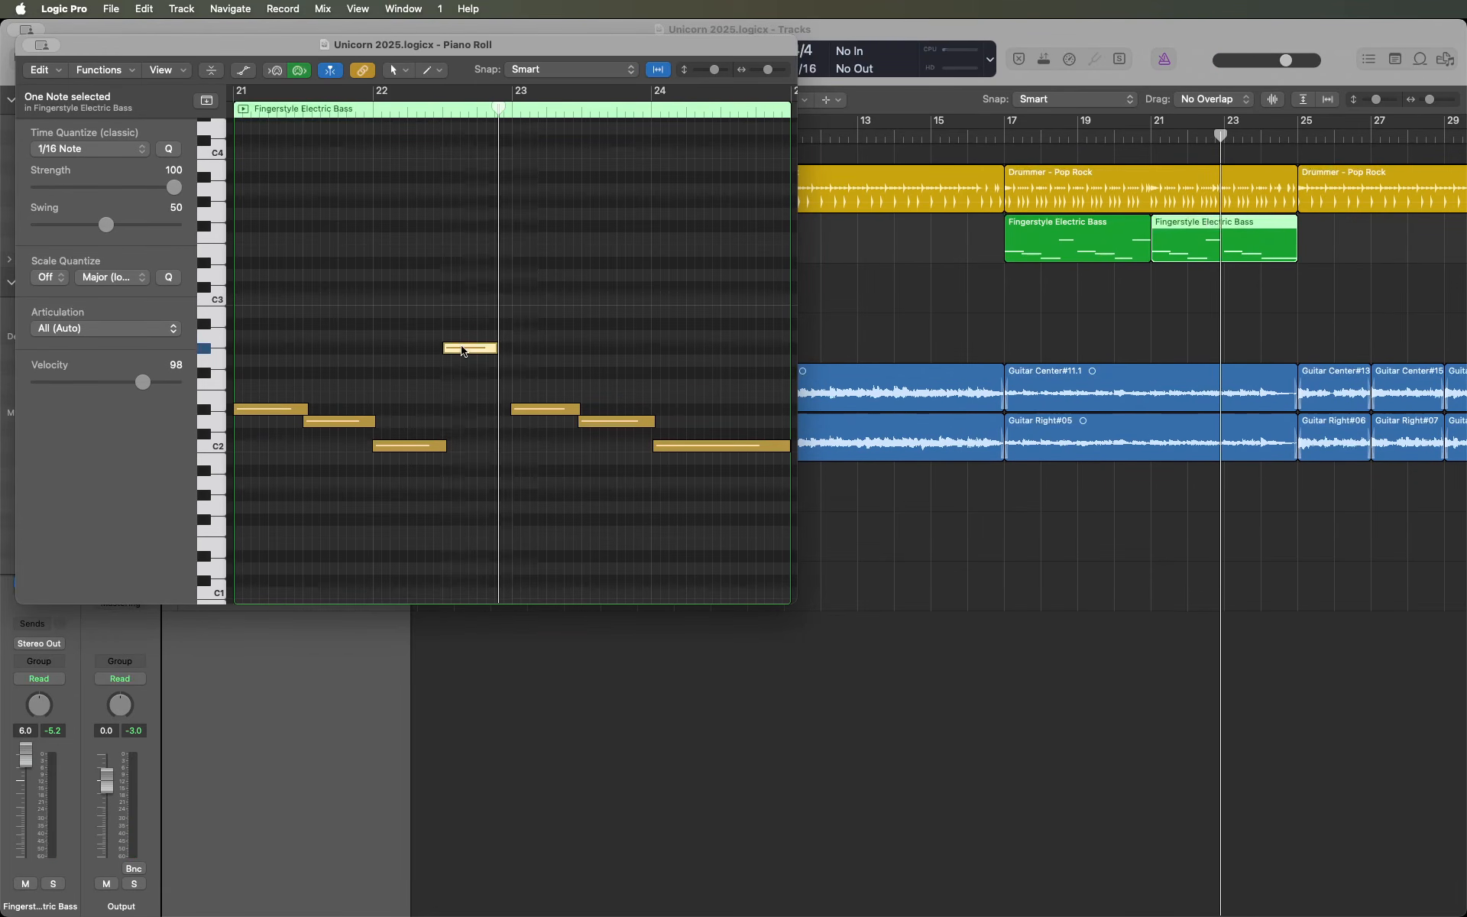
# - Lengthen the G#2 note in bar 22 so that it ends at bar 23, and audition it from its start
pyautogui.press('space')
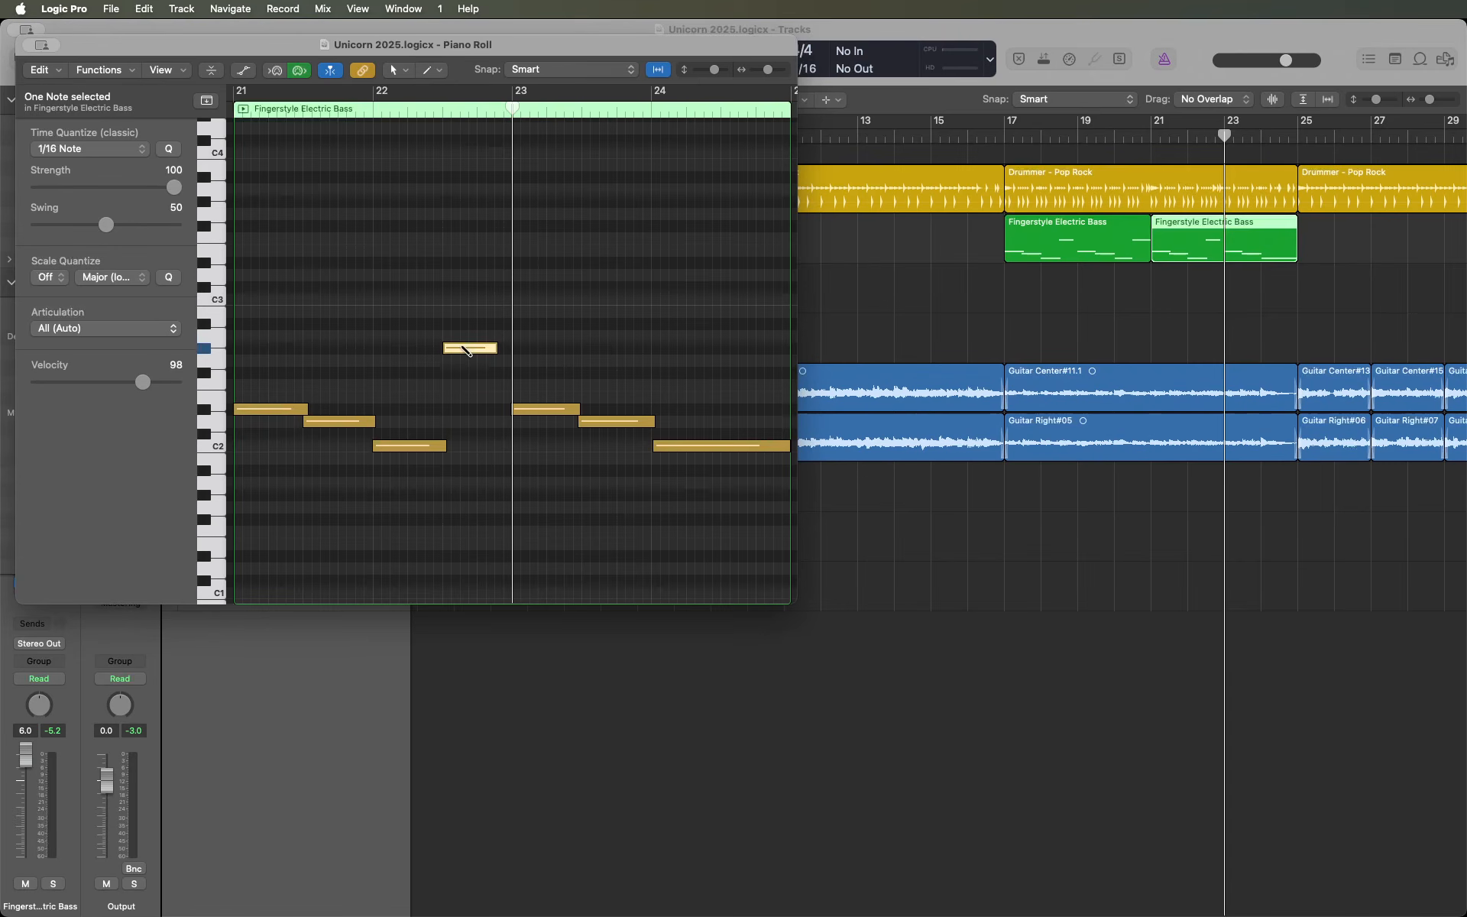
pyautogui.hotkey('alt', ']')
pyautogui.press(',')
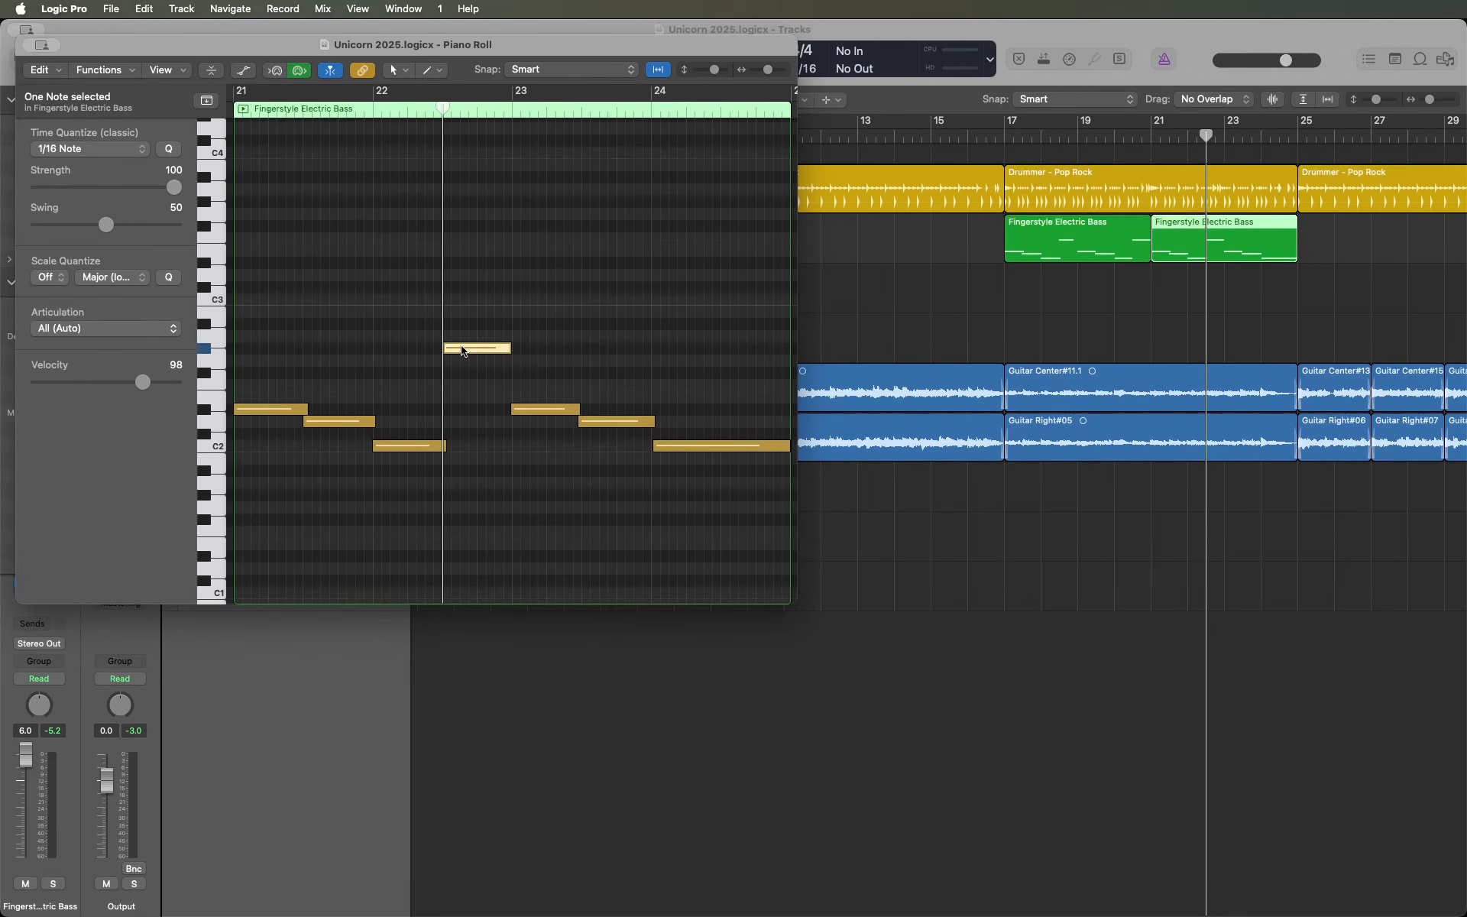
pyautogui.press('space')
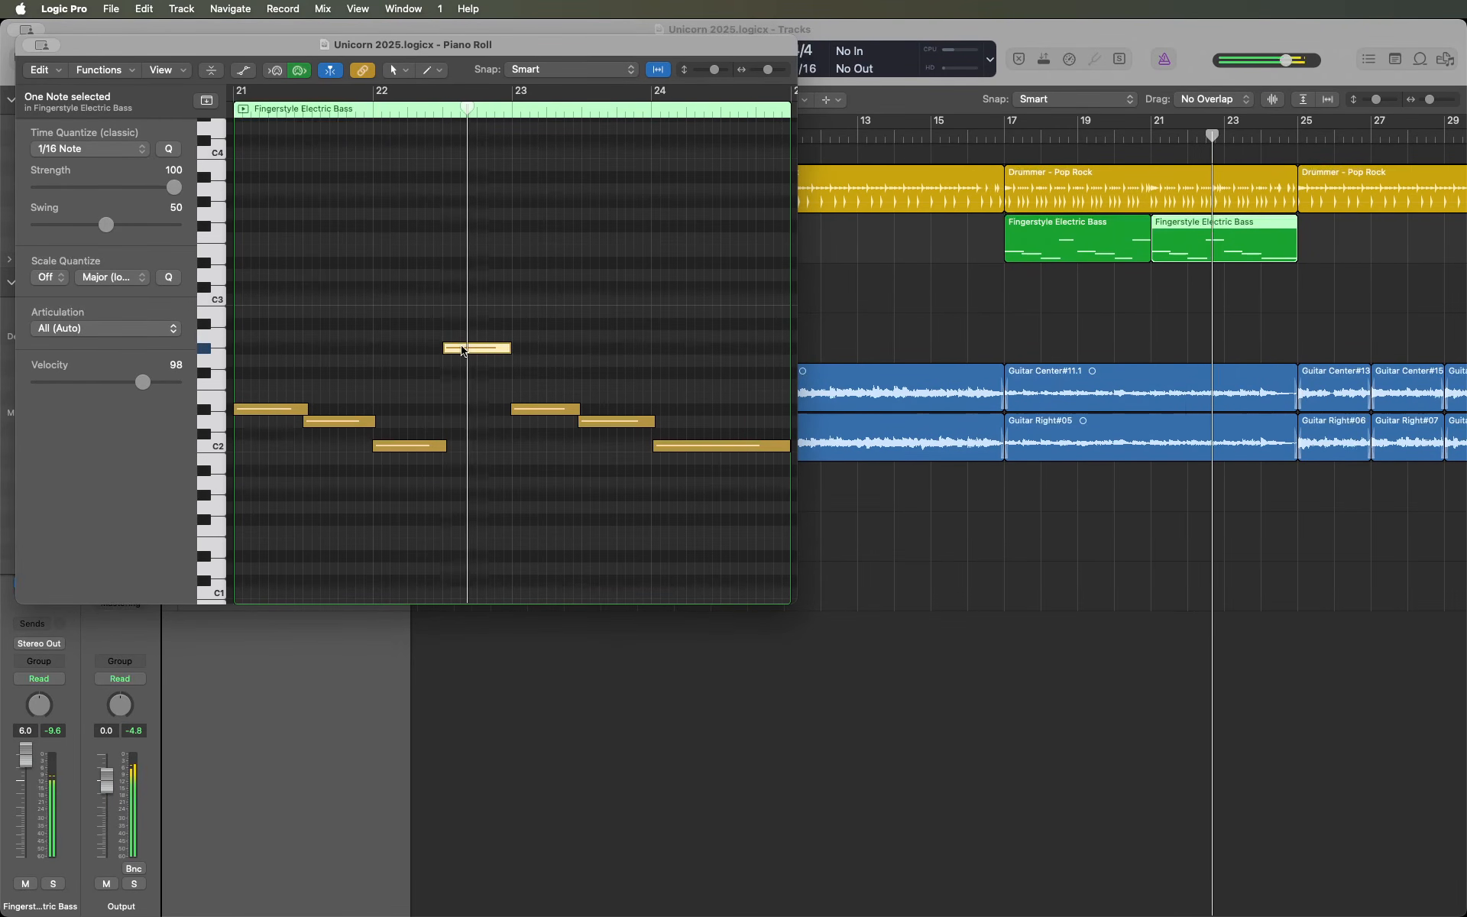
pyautogui.press('space')
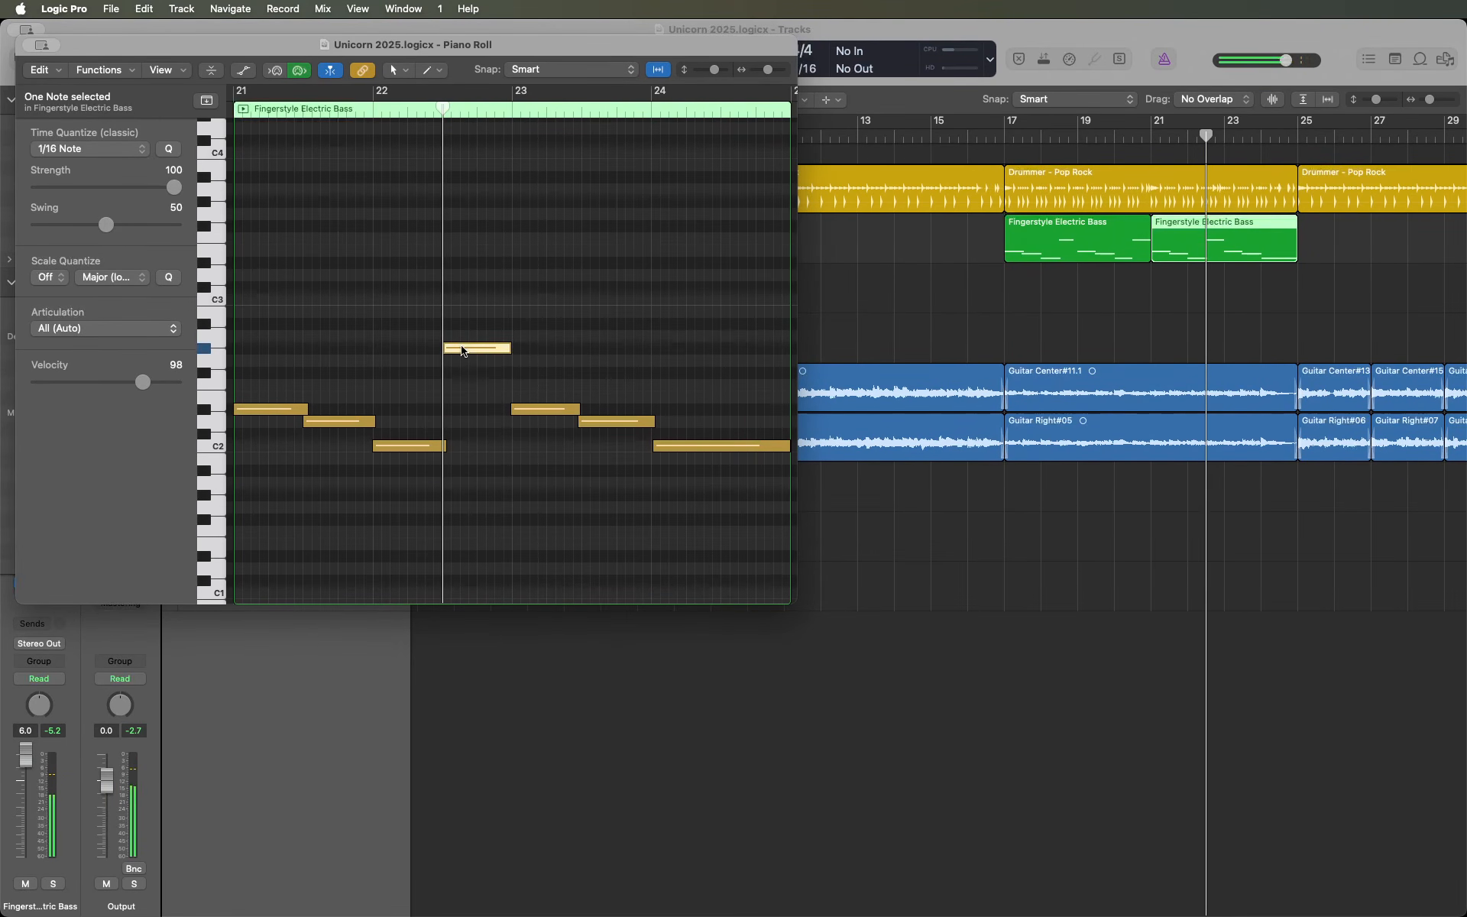
# - Play the bass phrase from bar 21 into bar 23 to check the lengthened G#2 note in context
pyautogui.press(',')
pyautogui.press(',')
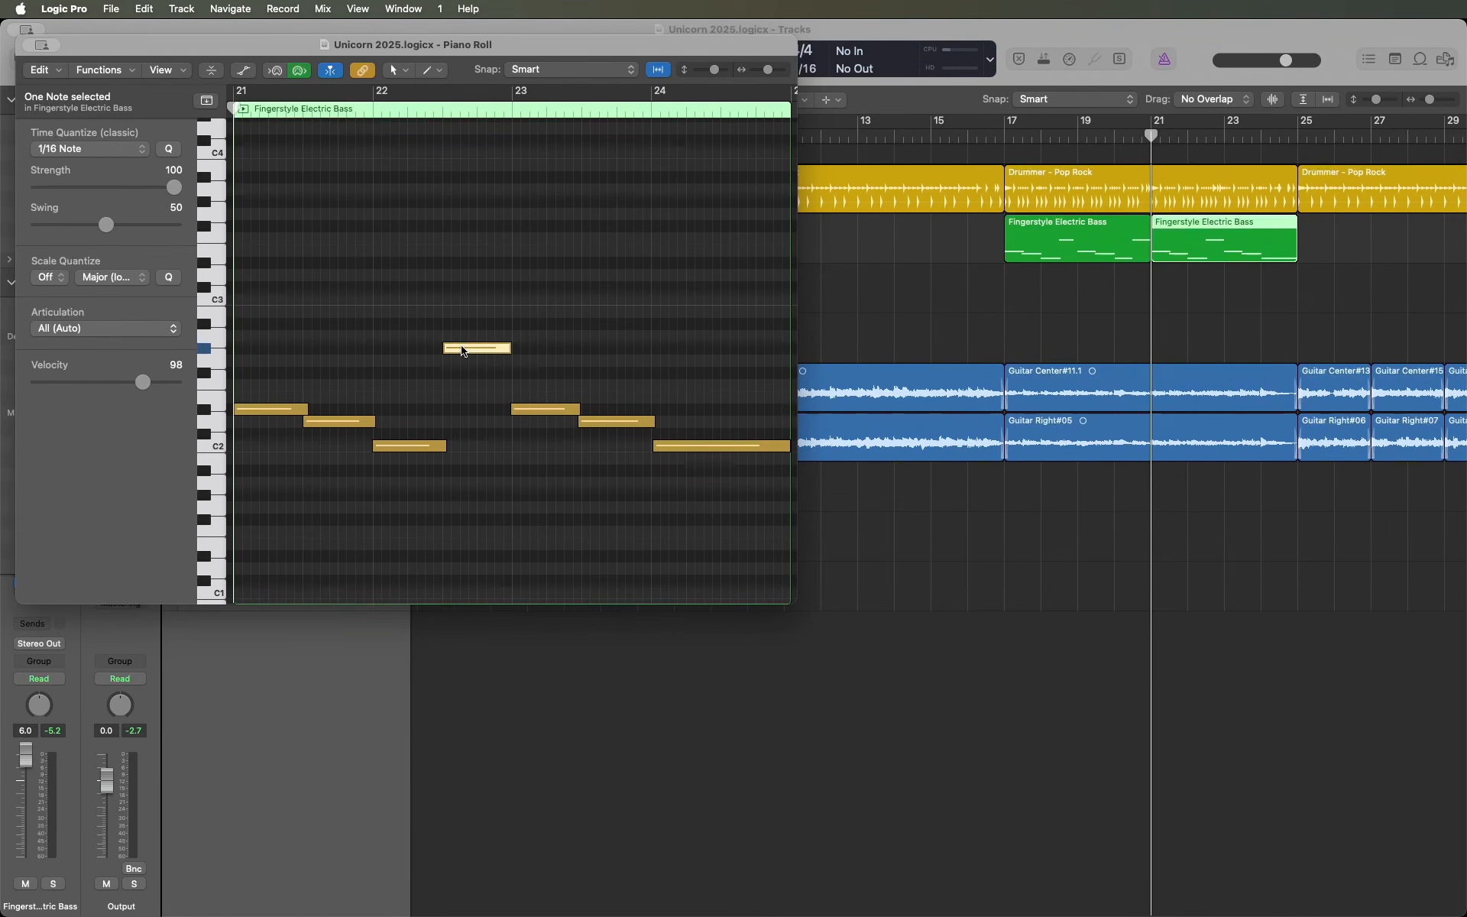
pyautogui.press('space')
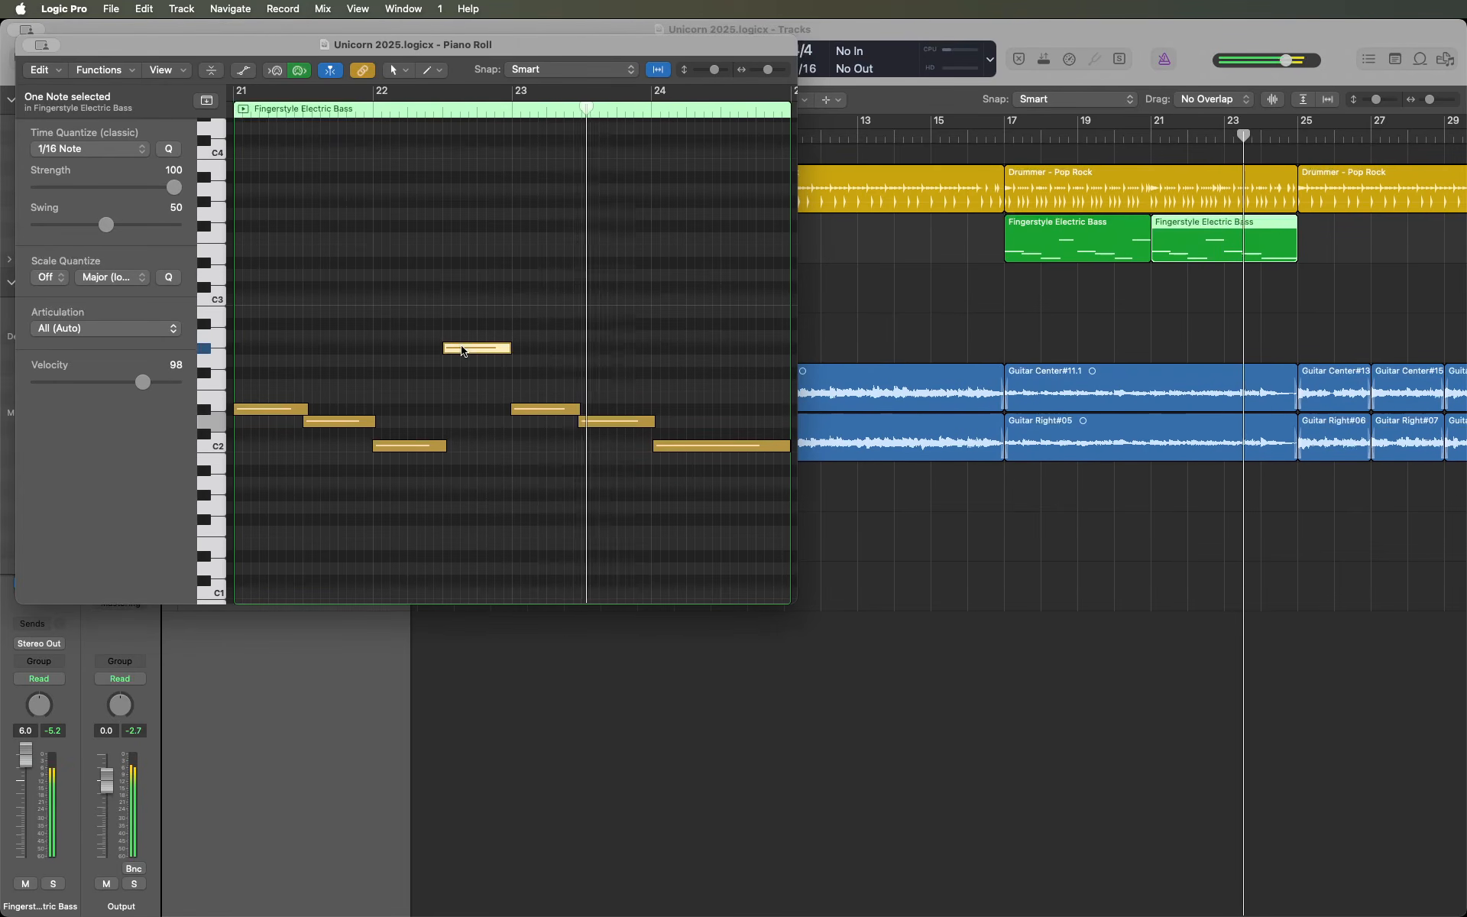
pyautogui.press('space')
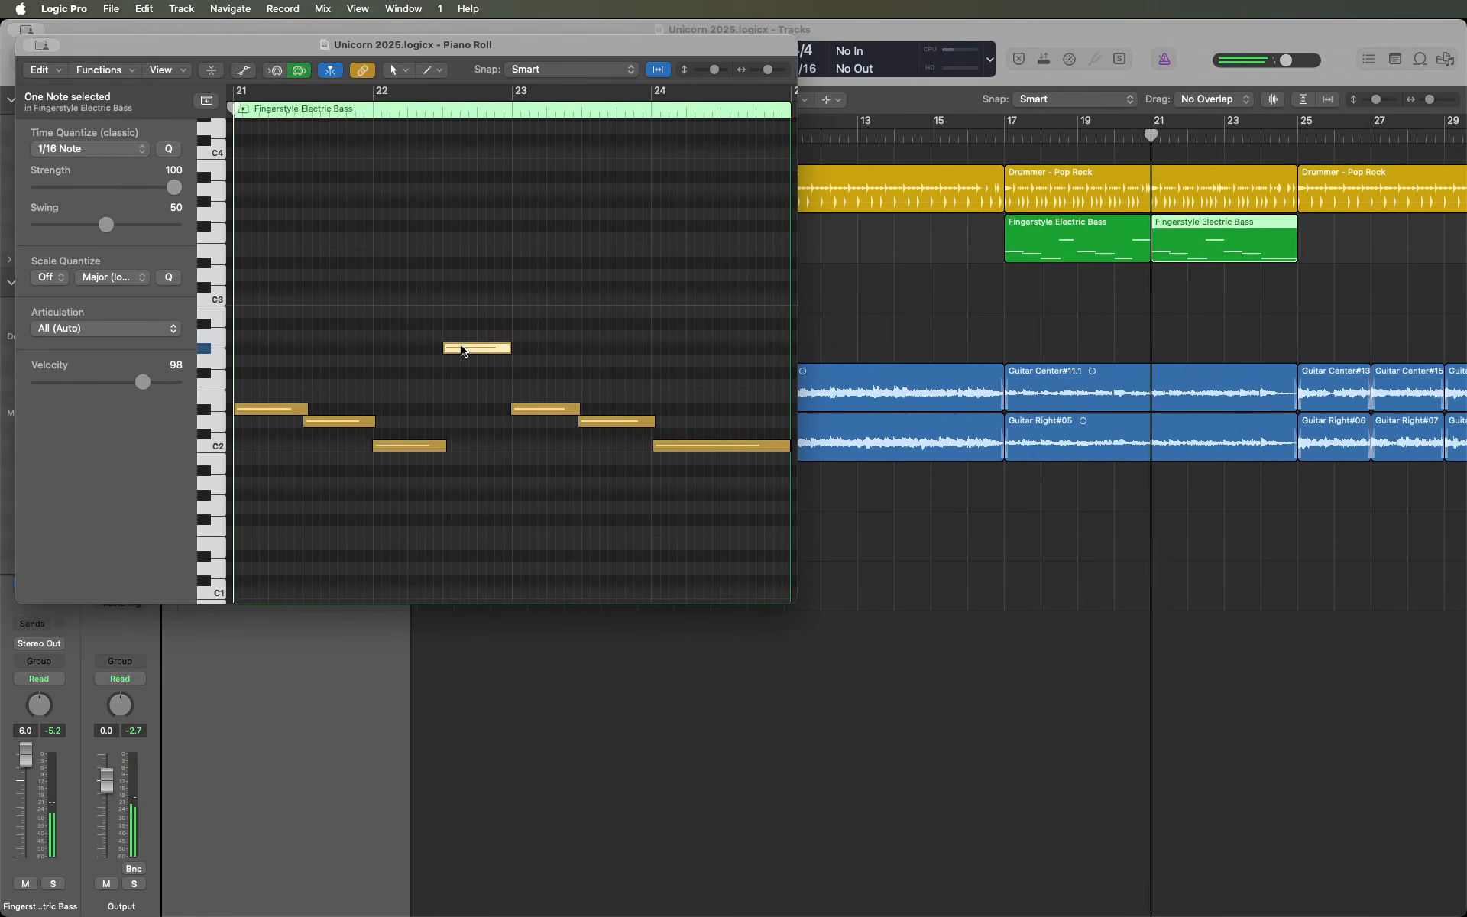
# - Select the D2 note in bar 23 and play the phrase through it to judge its timing
pyautogui.click(534, 410)
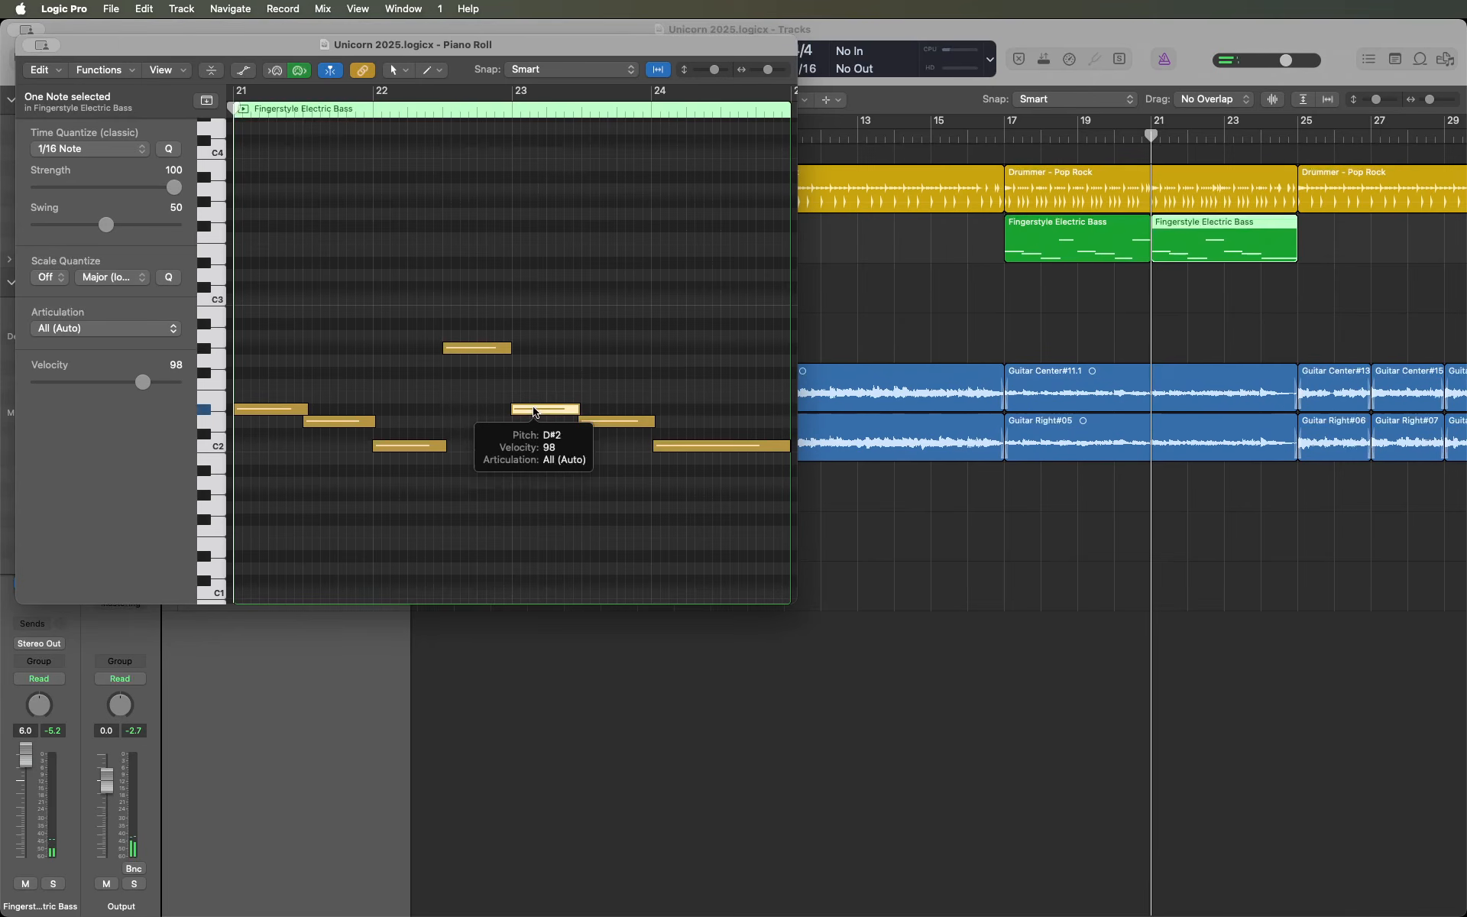
pyautogui.click(605, 423)
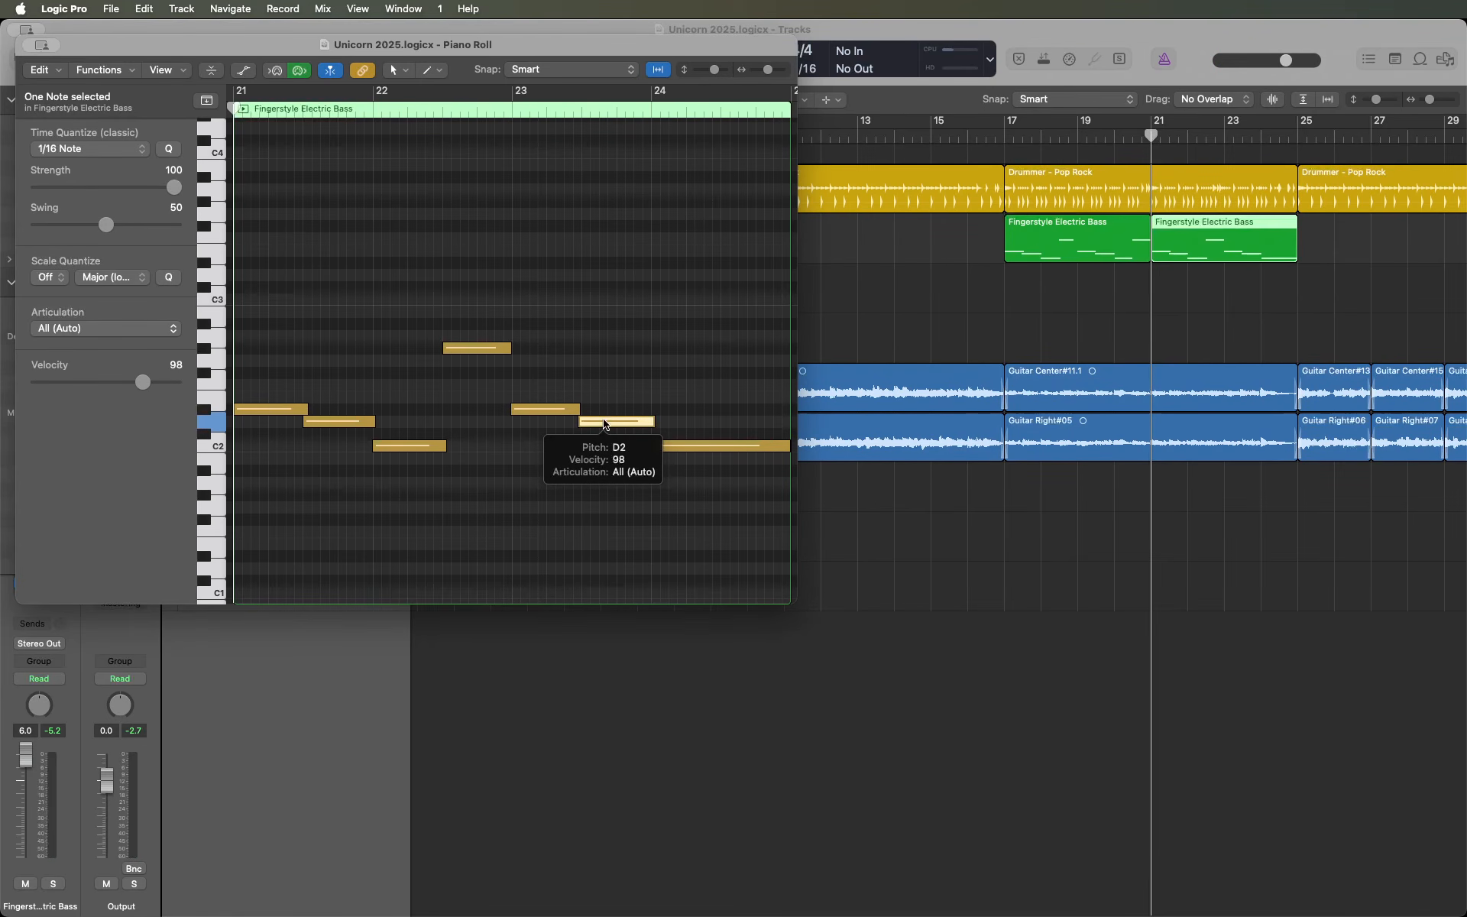
pyautogui.press('space')
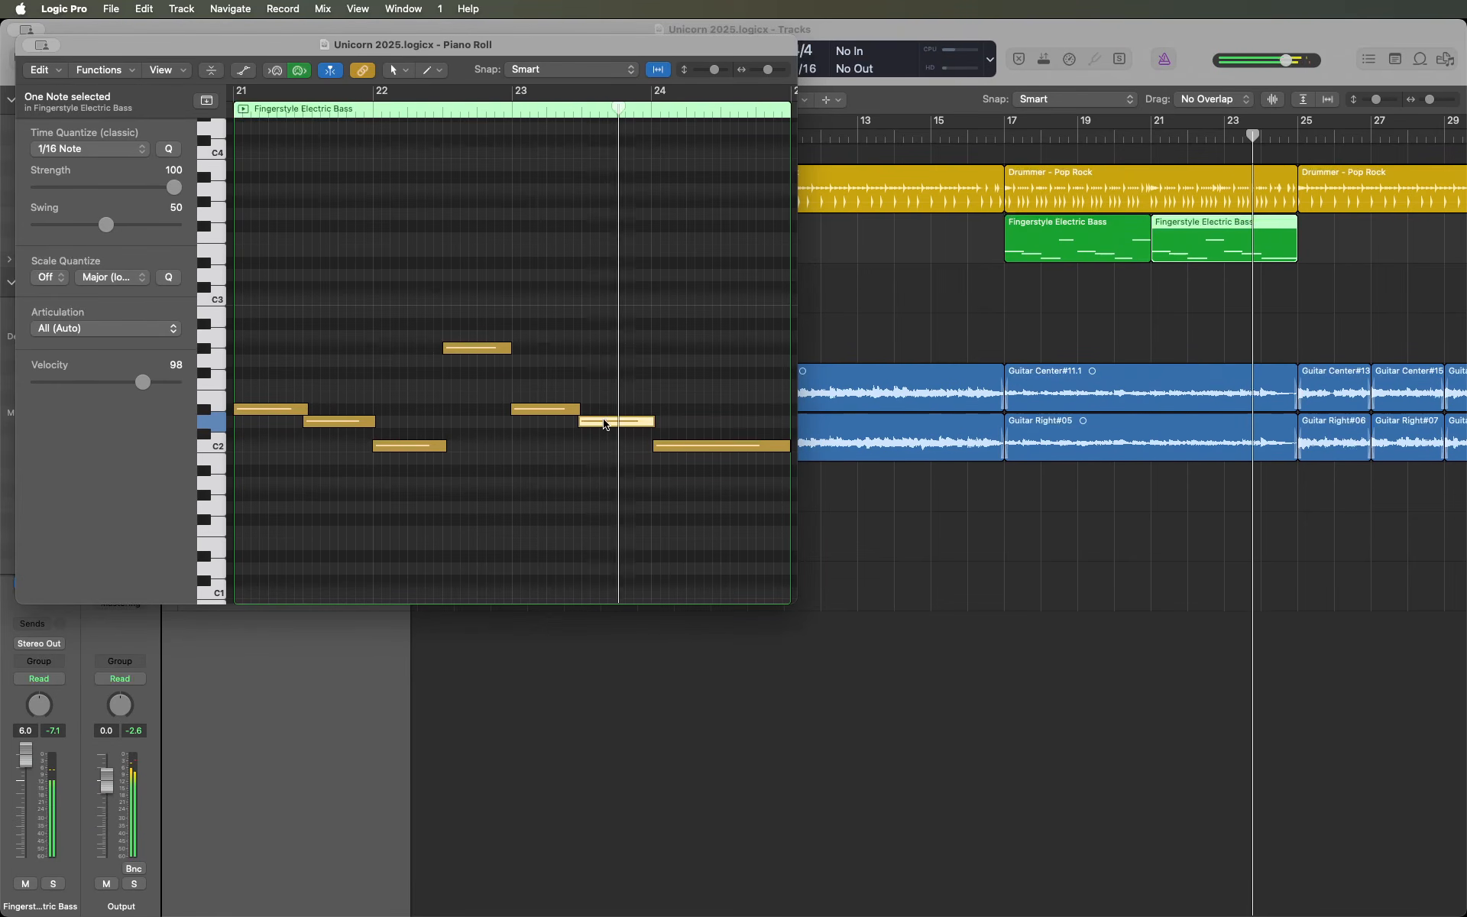
pyautogui.press('space')
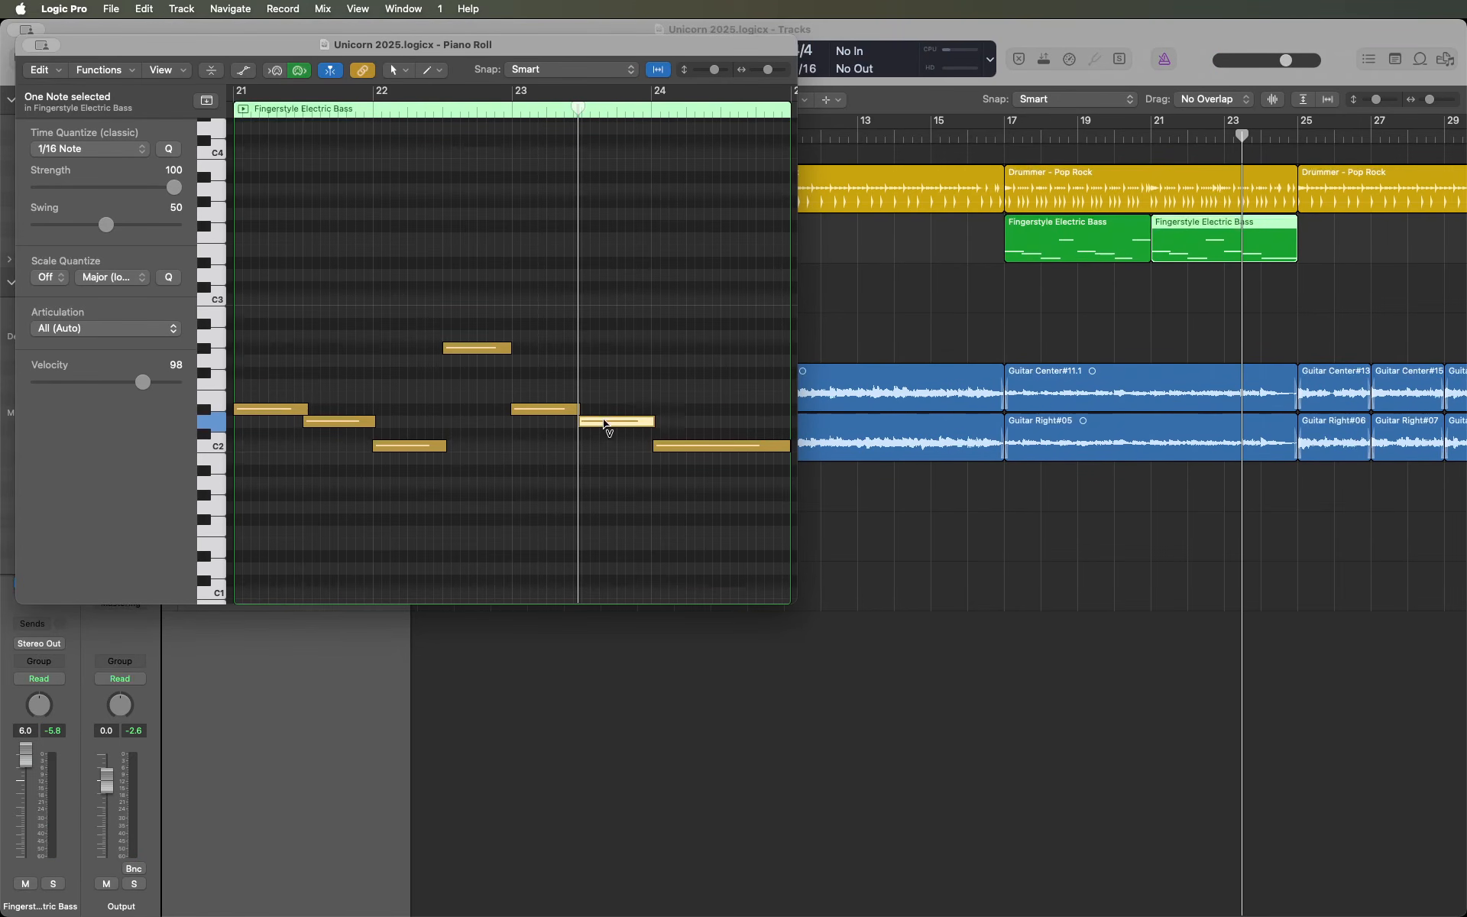
# - Trim the start of the D2 note in bar 23 slightly later, to about beat 3, and audition it from bar 23
pyautogui.press(',')
pyautogui.press('.')
pyautogui.press('.')
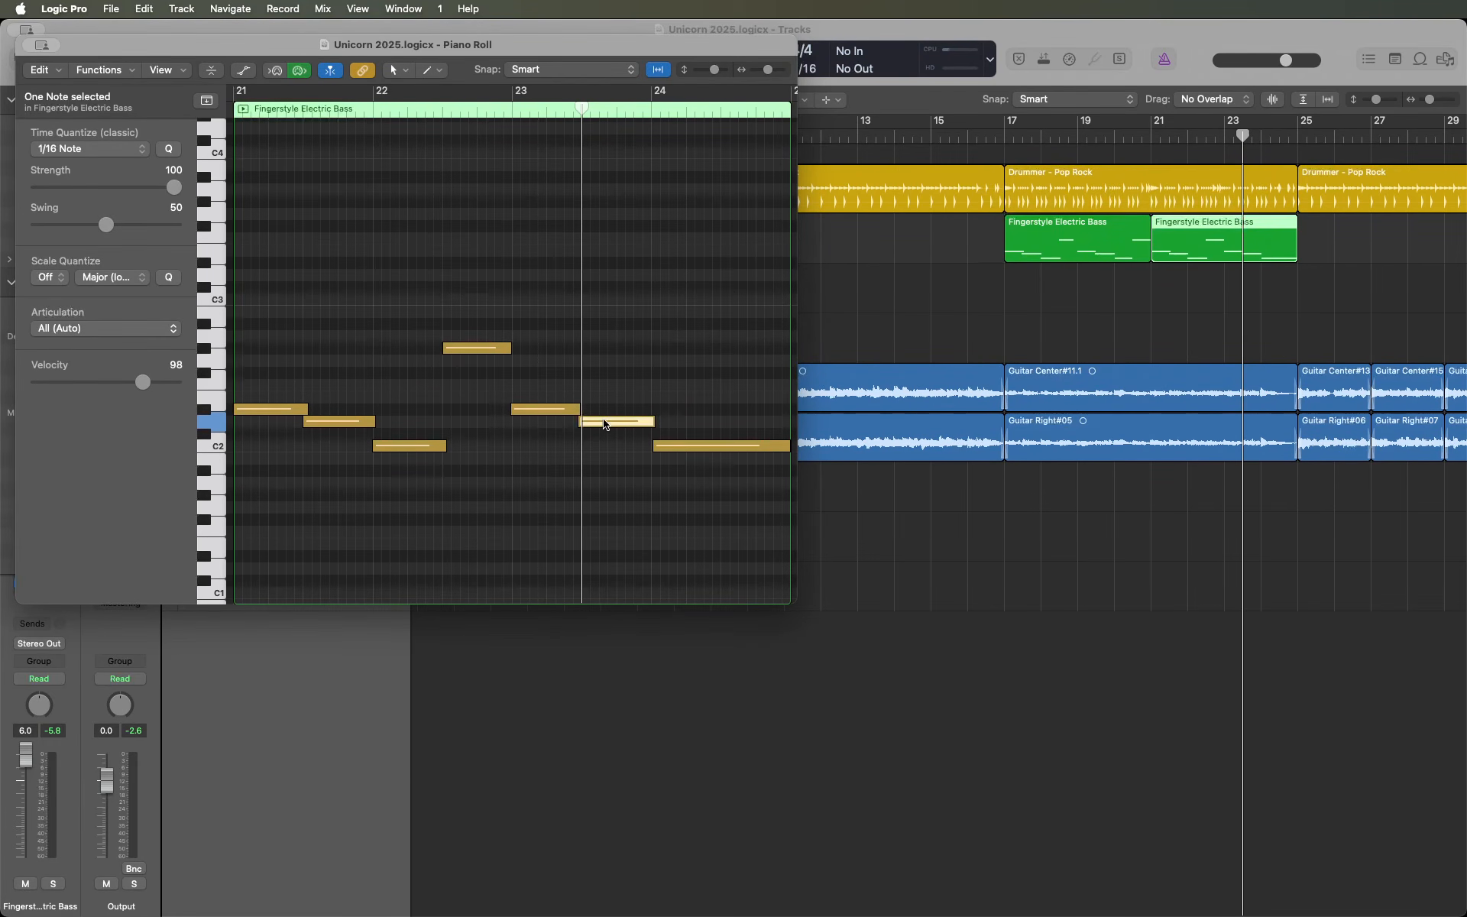
pyautogui.hotkey('alt', '[')
pyautogui.press(',')
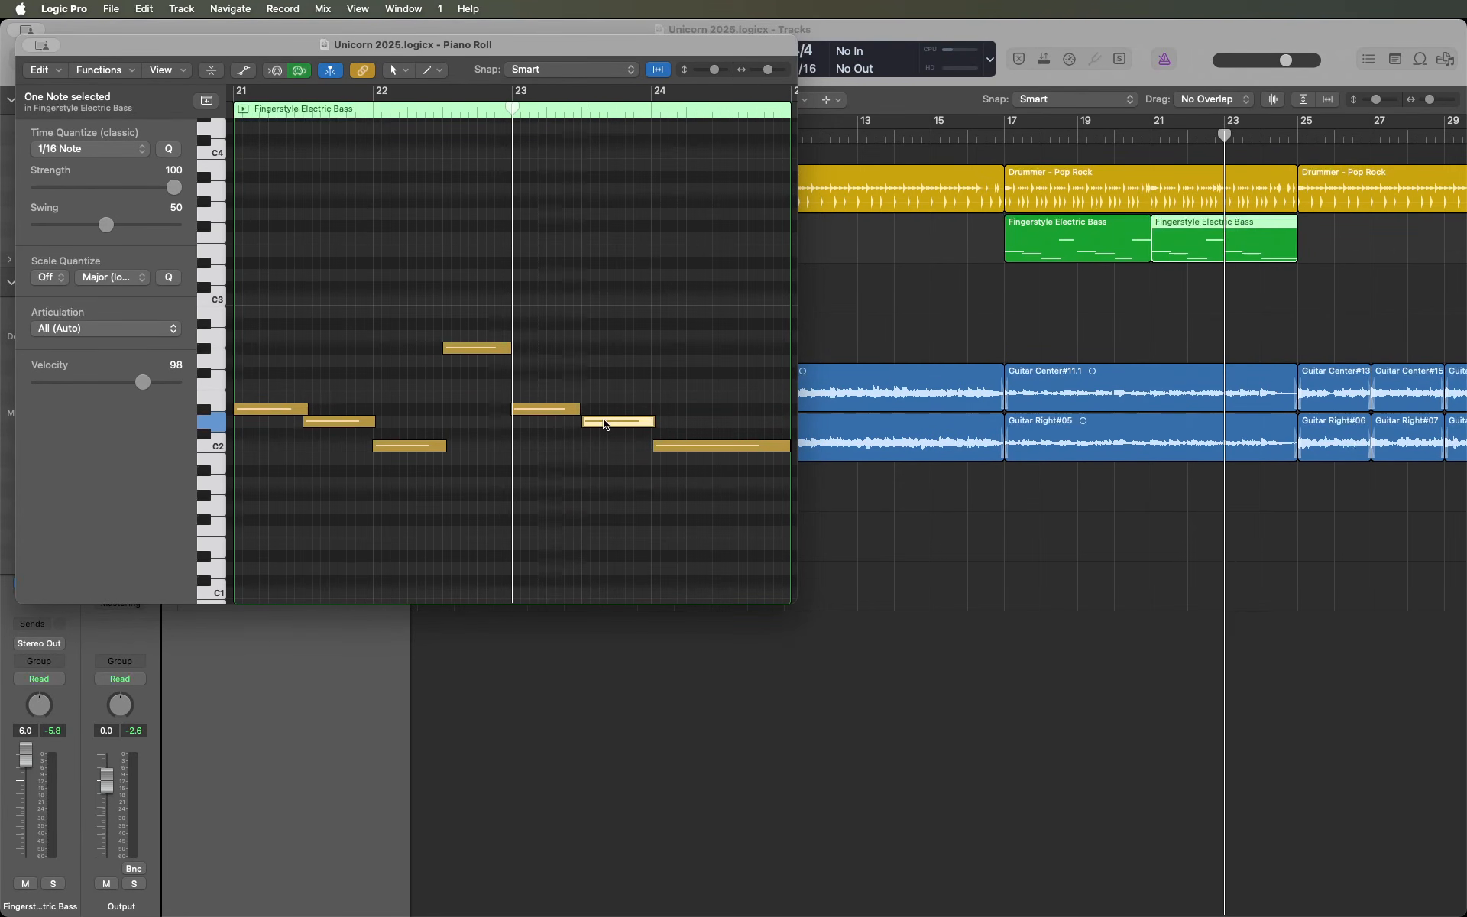
pyautogui.press('space')
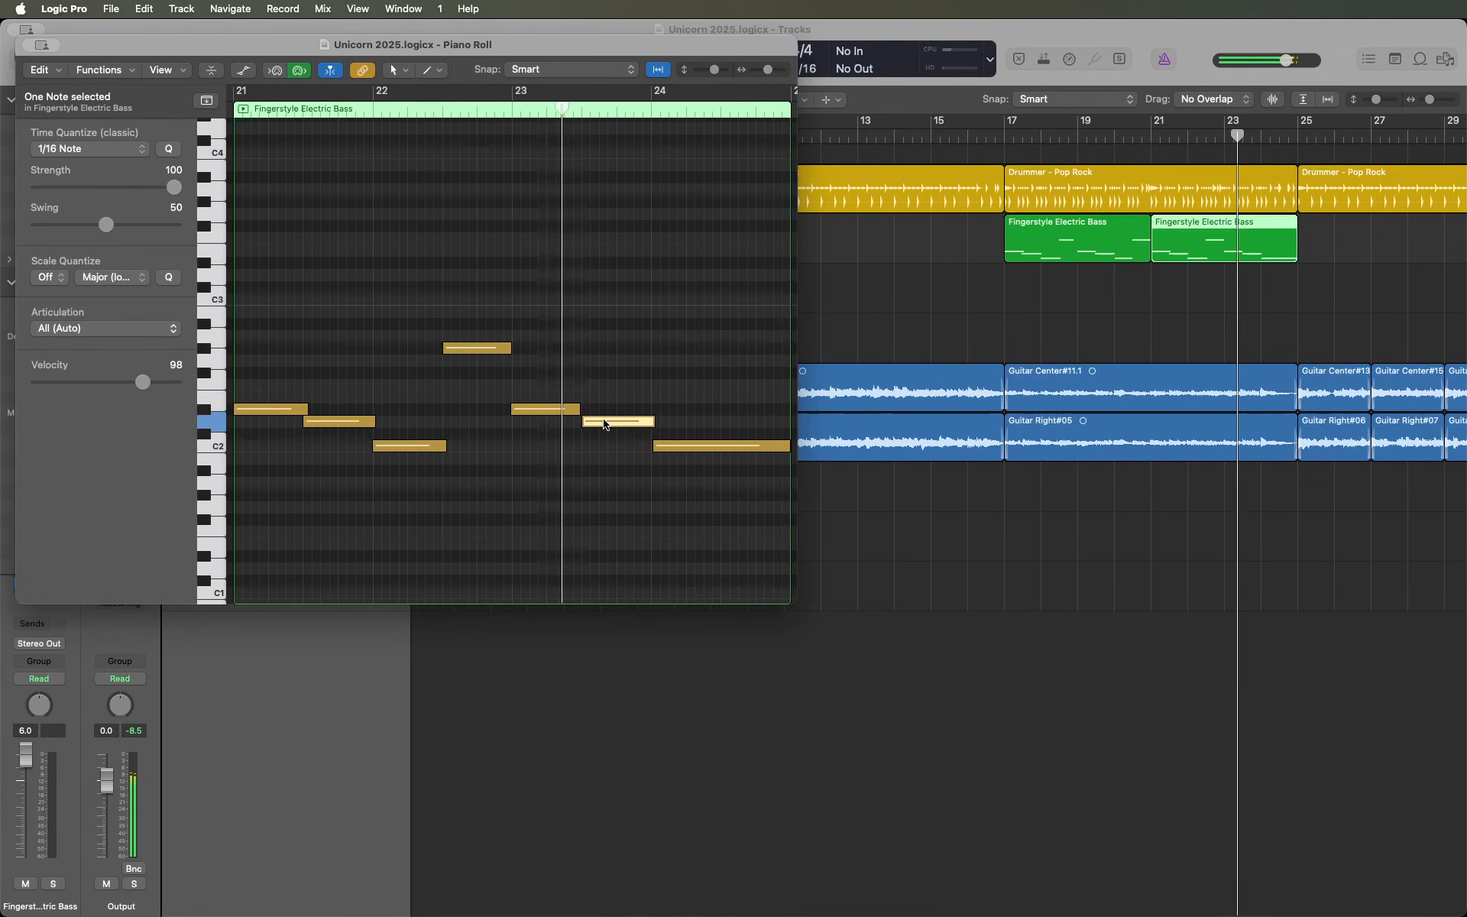
pyautogui.press('space')
# - Play the edited bass phrase through to its end near bar 25 to check the final timing
pyautogui.press(',')
pyautogui.press('space')
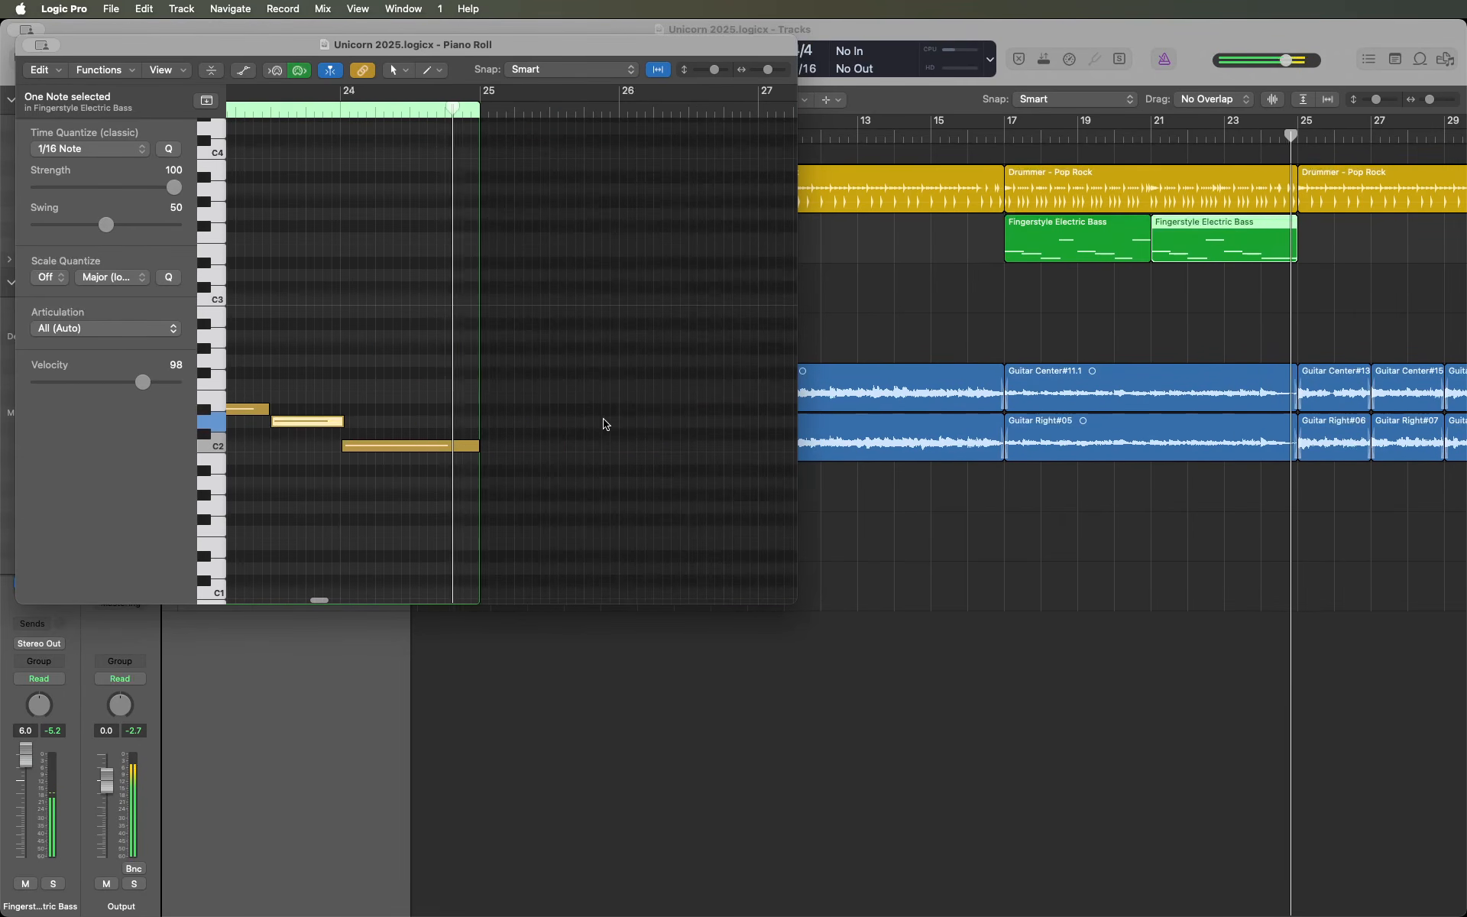
pyautogui.press('space')
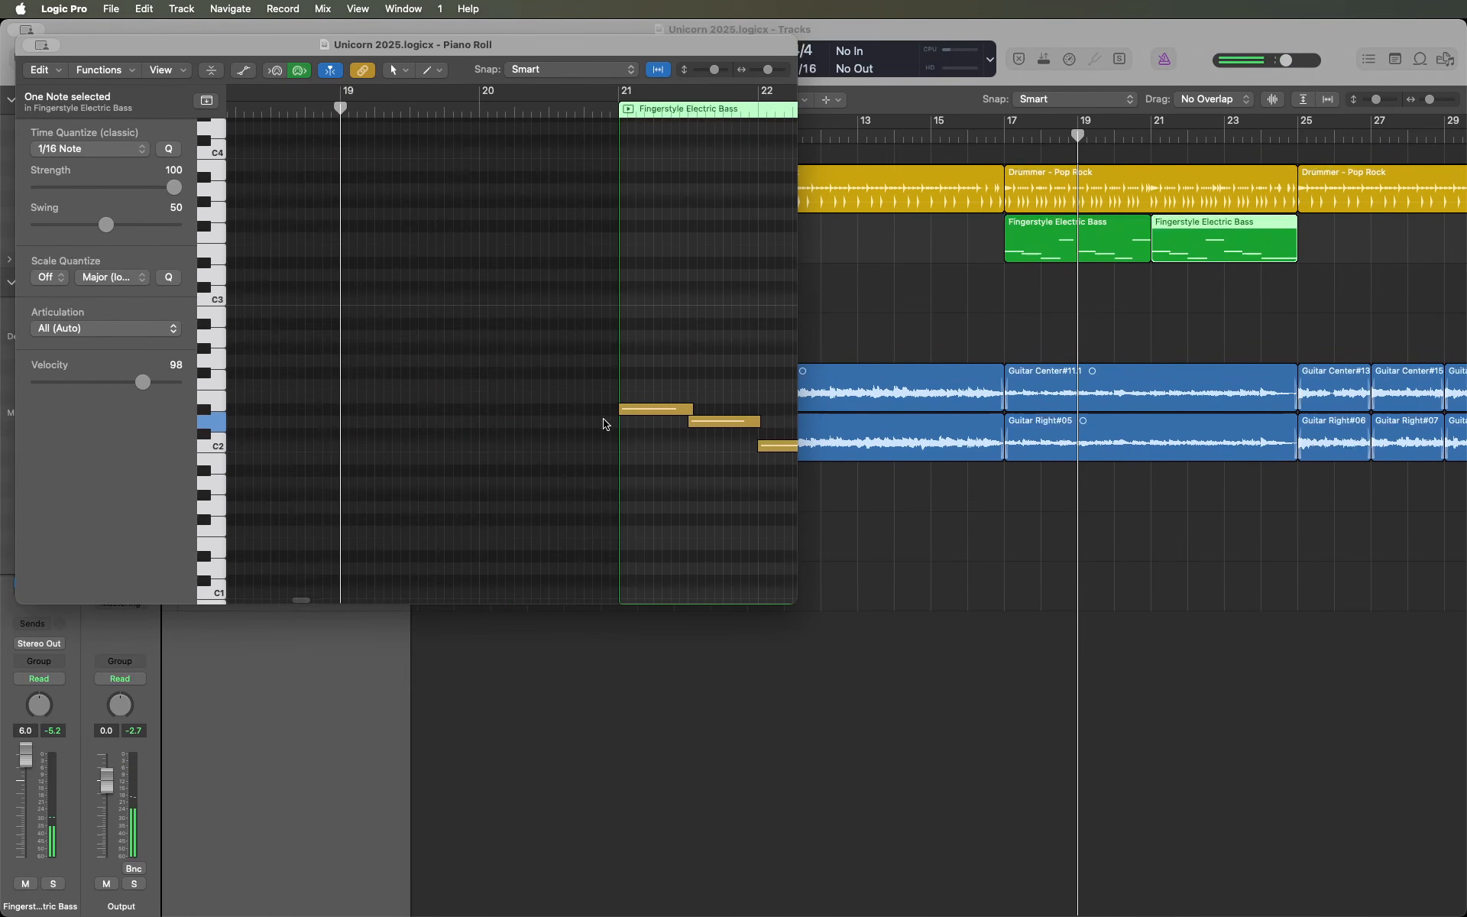
pyautogui.press('space')
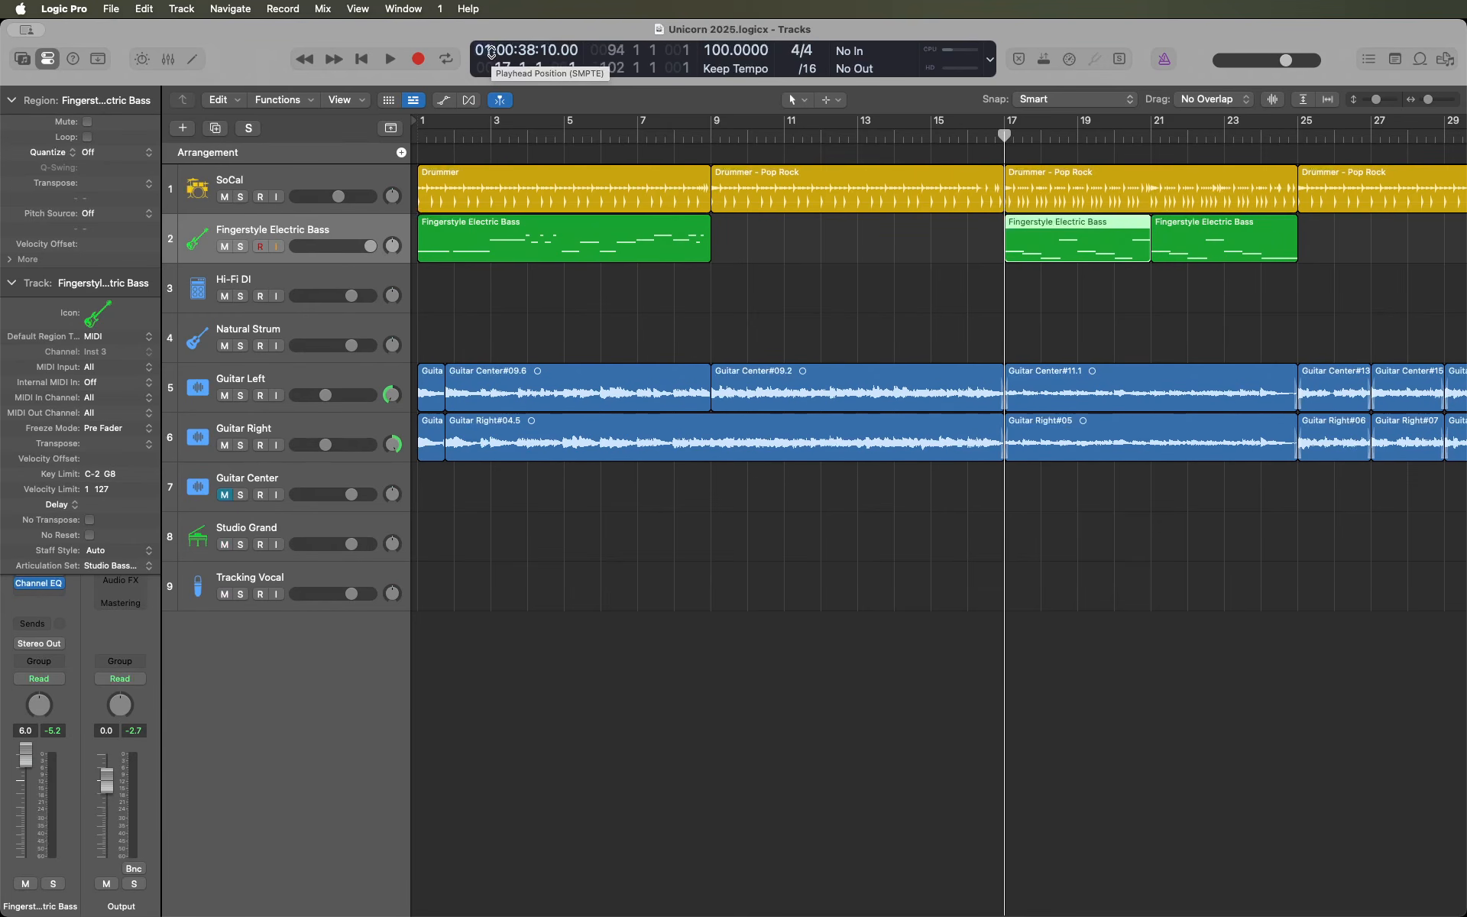
# - Step the playhead from bar 17 to bar 21 and back to check the length of the first bass region
pyautogui.press('.')
pyautogui.press('.')
pyautogui.press('.')
pyautogui.press('.')
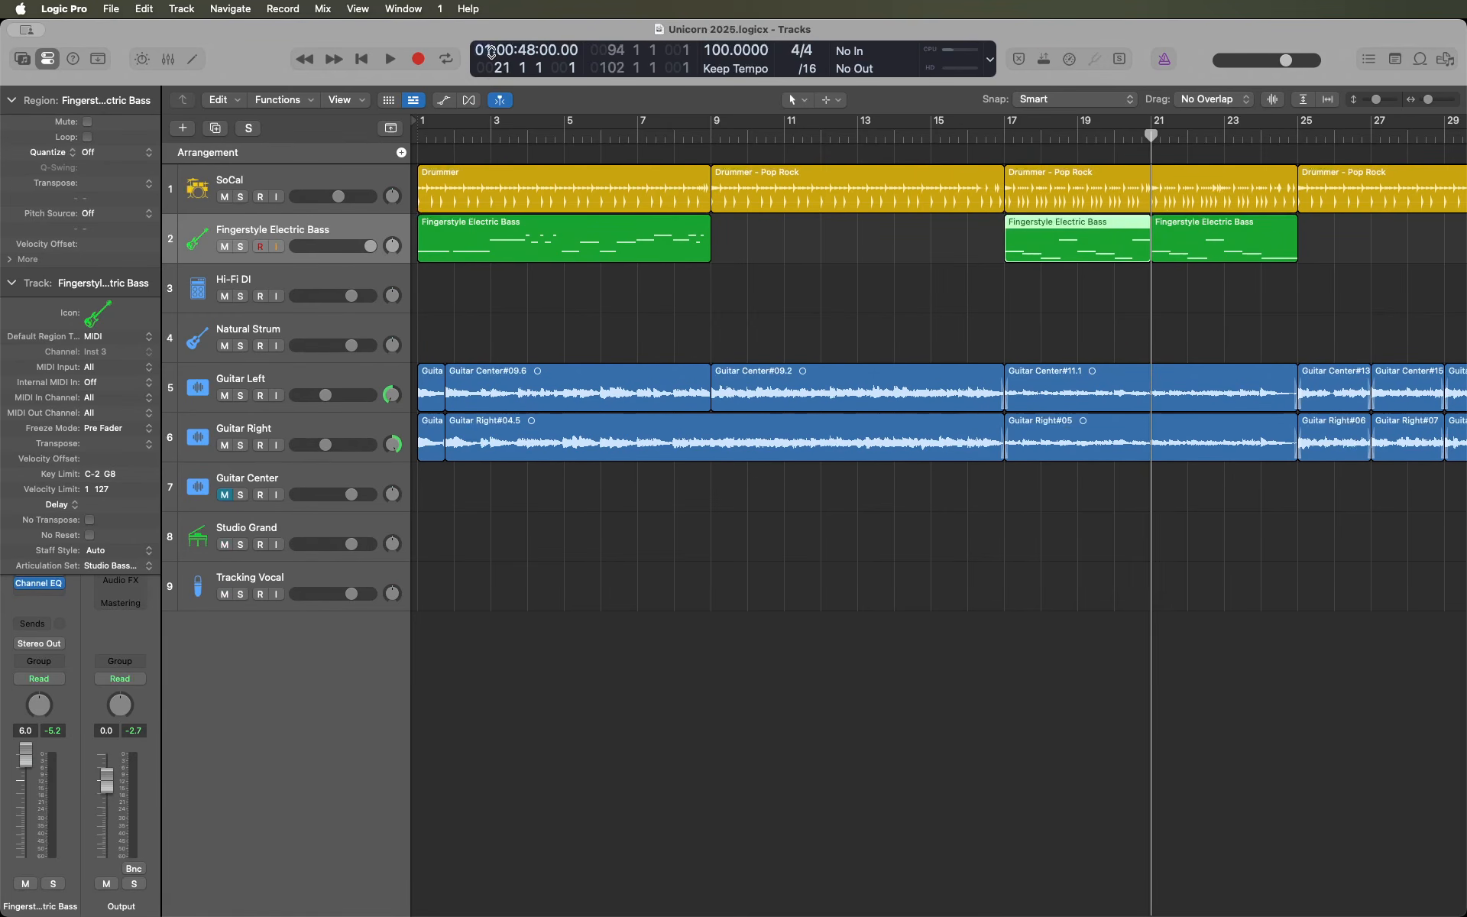
pyautogui.press(',')
pyautogui.press(',')
pyautogui.press(',')
pyautogui.press(',')
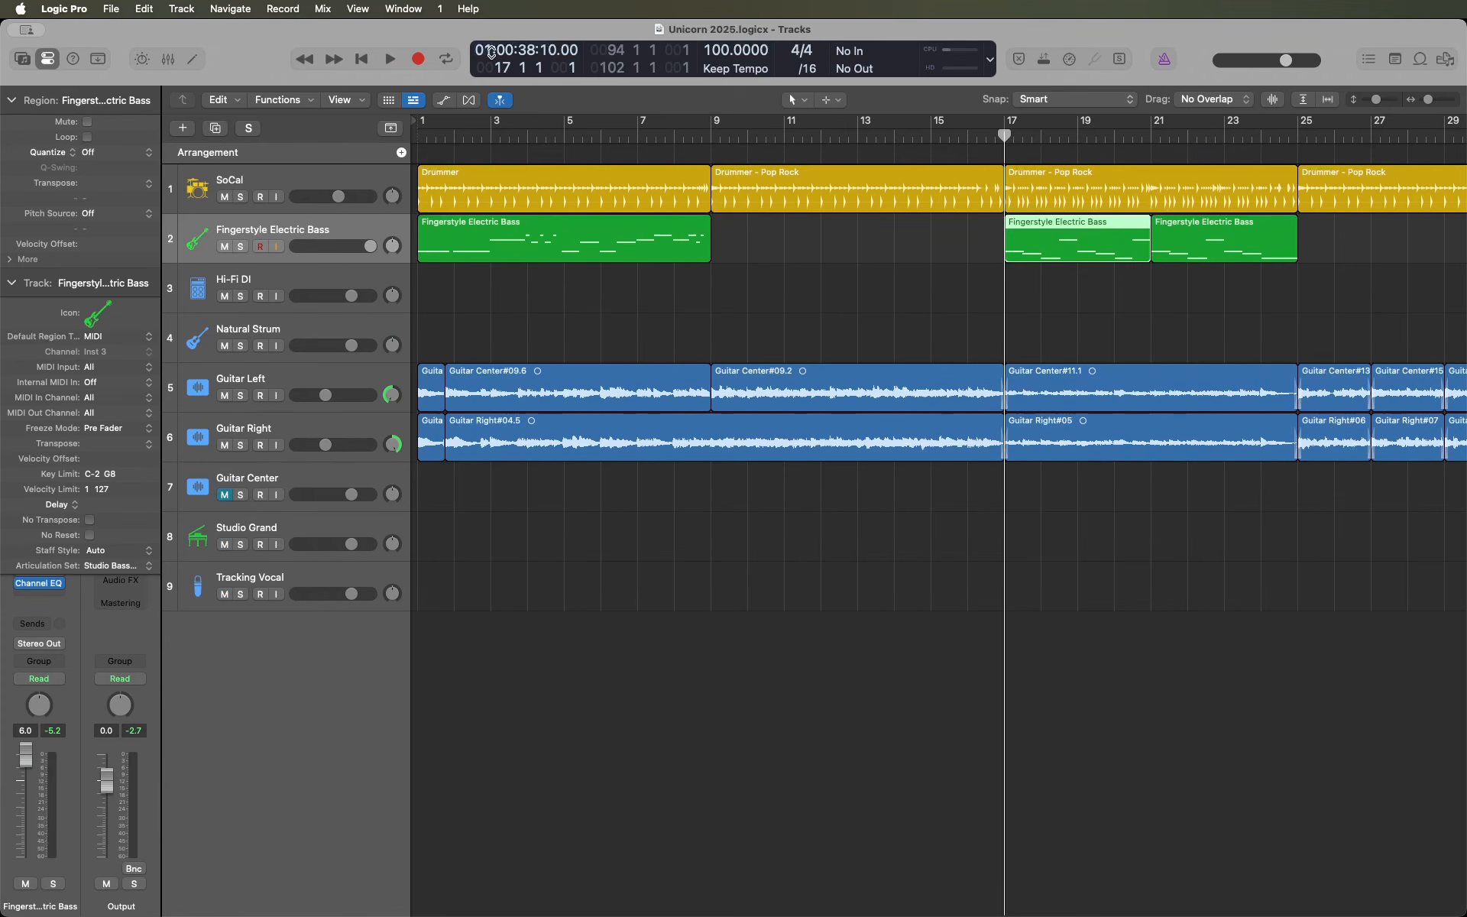
# - Select both Fingerstyle Electric Bass regions between bars 17 and 25, and check their combined span with the playhead
pyautogui.hotkey('shift', 'Right')
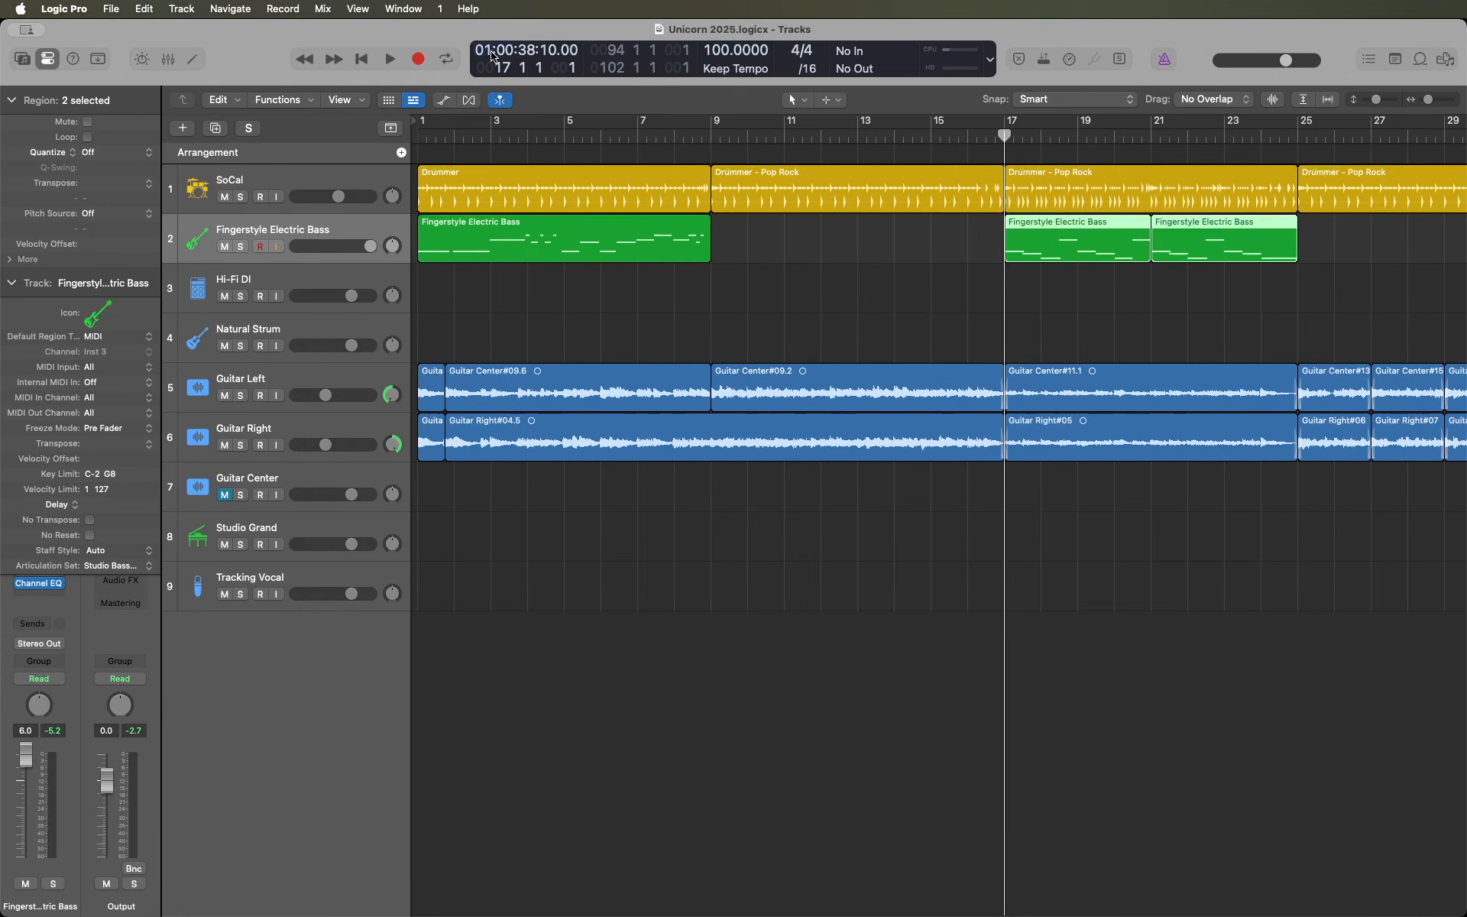
pyautogui.hotkey('shift', '.')
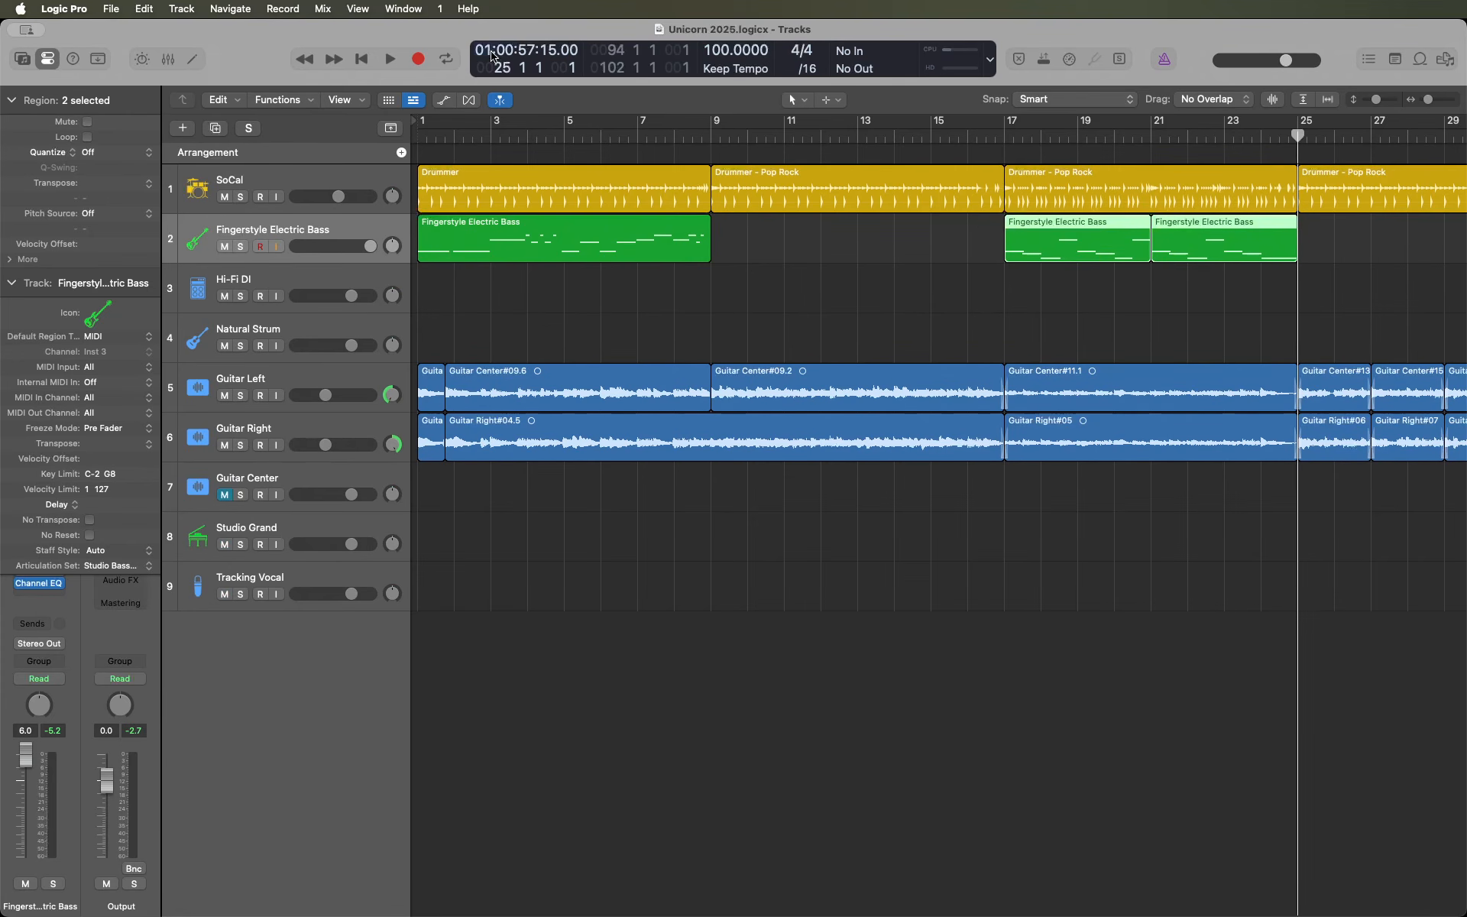
pyautogui.hotkey('shift', ',')
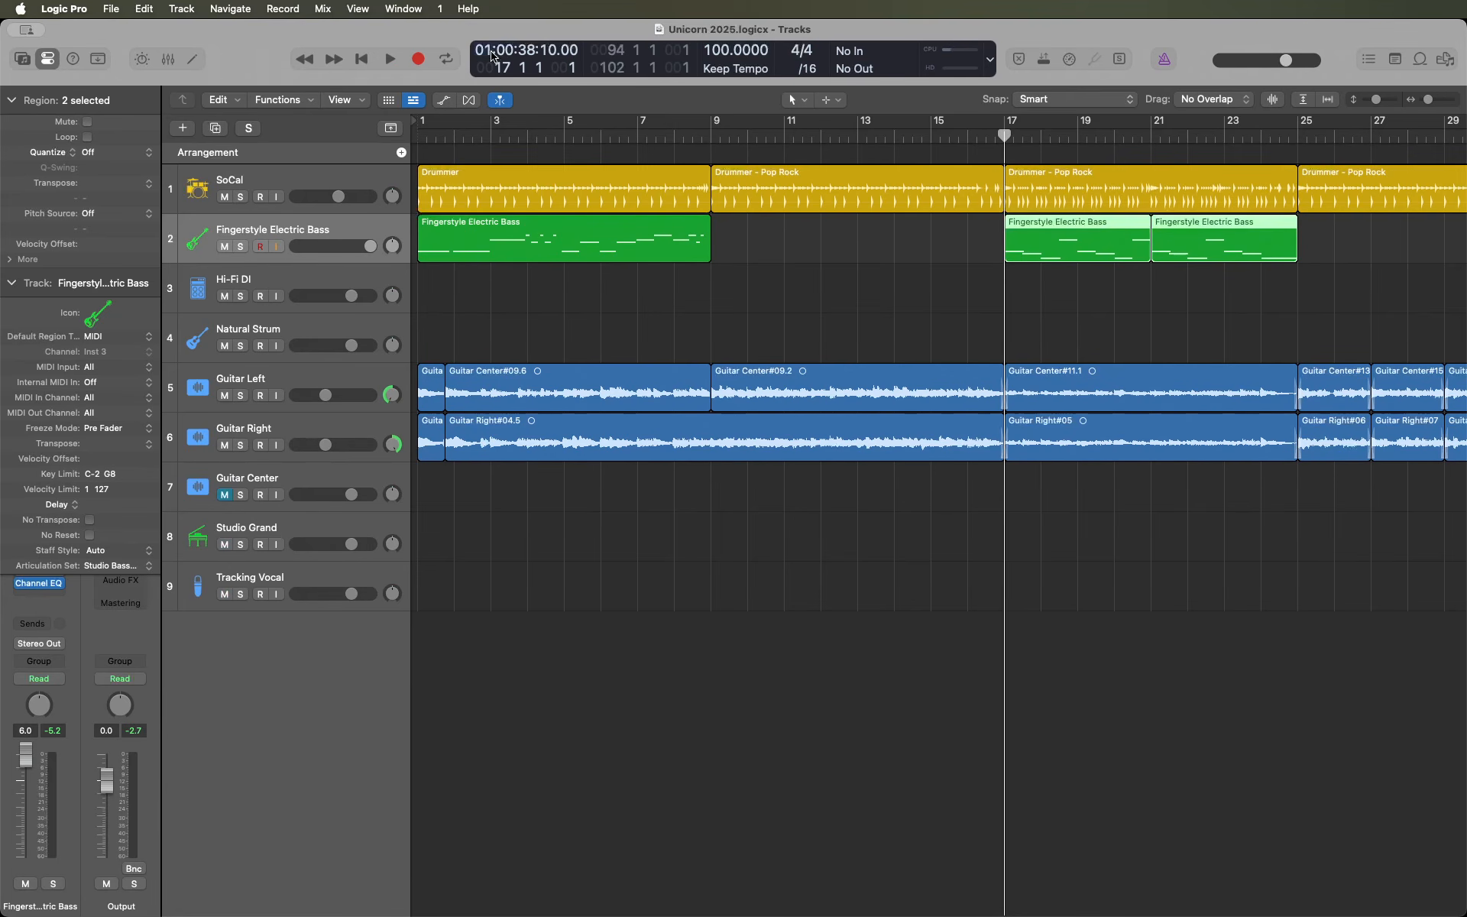
# - Locate the start of the next matching section by playback and paste copies of both bass regions at bar 41
pyautogui.press('.')
pyautogui.press('.')
pyautogui.press('.')
pyautogui.press('.')
pyautogui.press('.')
pyautogui.press('.')
pyautogui.press('.')
pyautogui.press('.')
pyautogui.press('.')
pyautogui.press('.')
pyautogui.press('.')
pyautogui.press('.')
pyautogui.press('.')
pyautogui.press('.')
pyautogui.press('.')
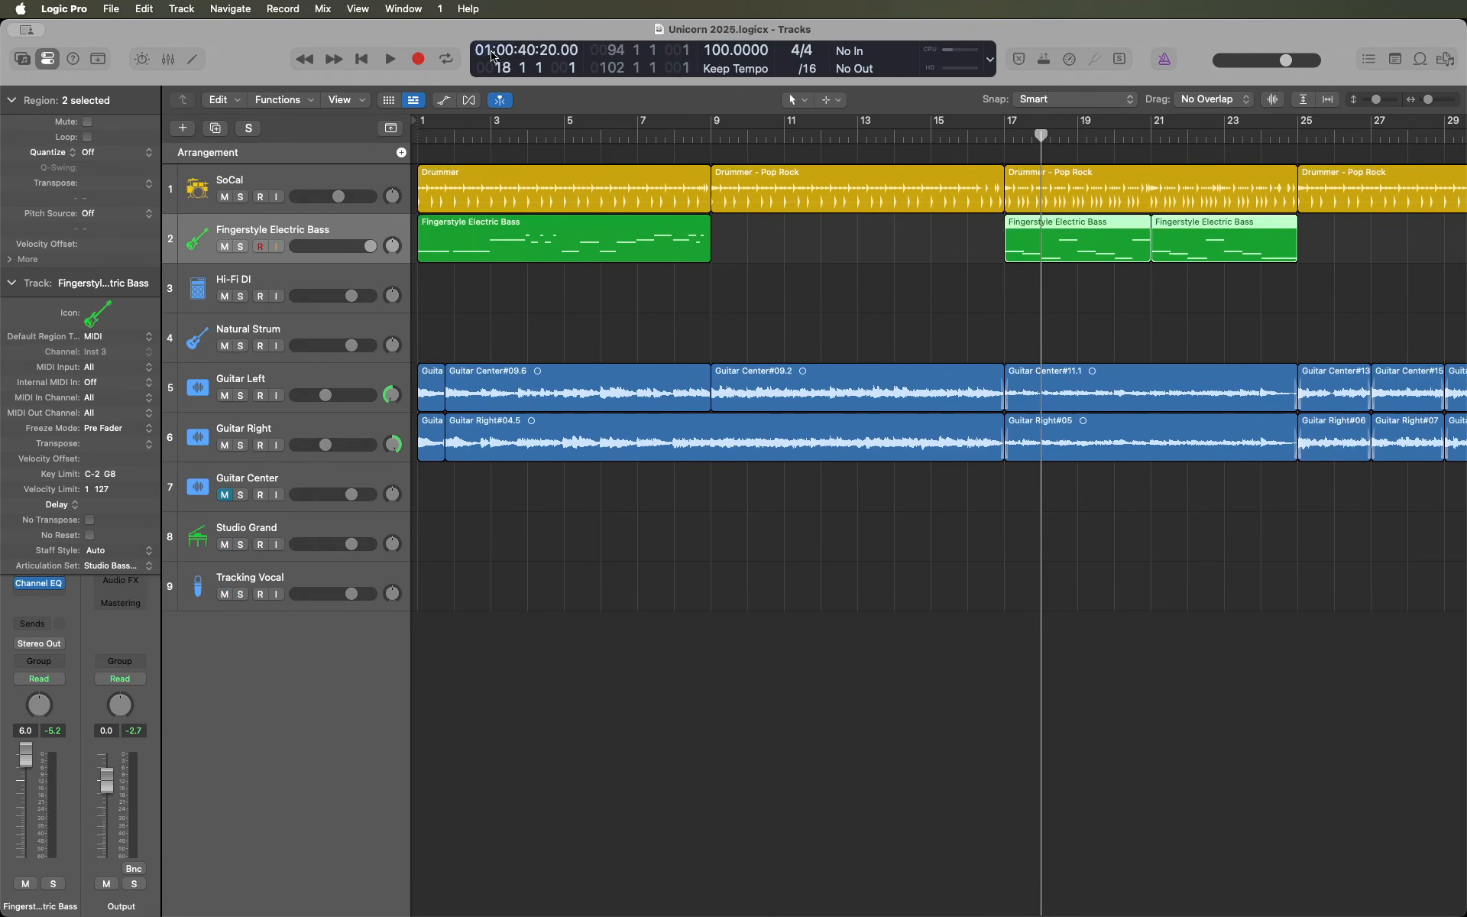
pyautogui.press('.')
pyautogui.press('.')
pyautogui.press('.')
pyautogui.press('.')
pyautogui.press('.')
pyautogui.press('.')
pyautogui.press('.')
pyautogui.press('.')
pyautogui.press('.')
pyautogui.press('.')
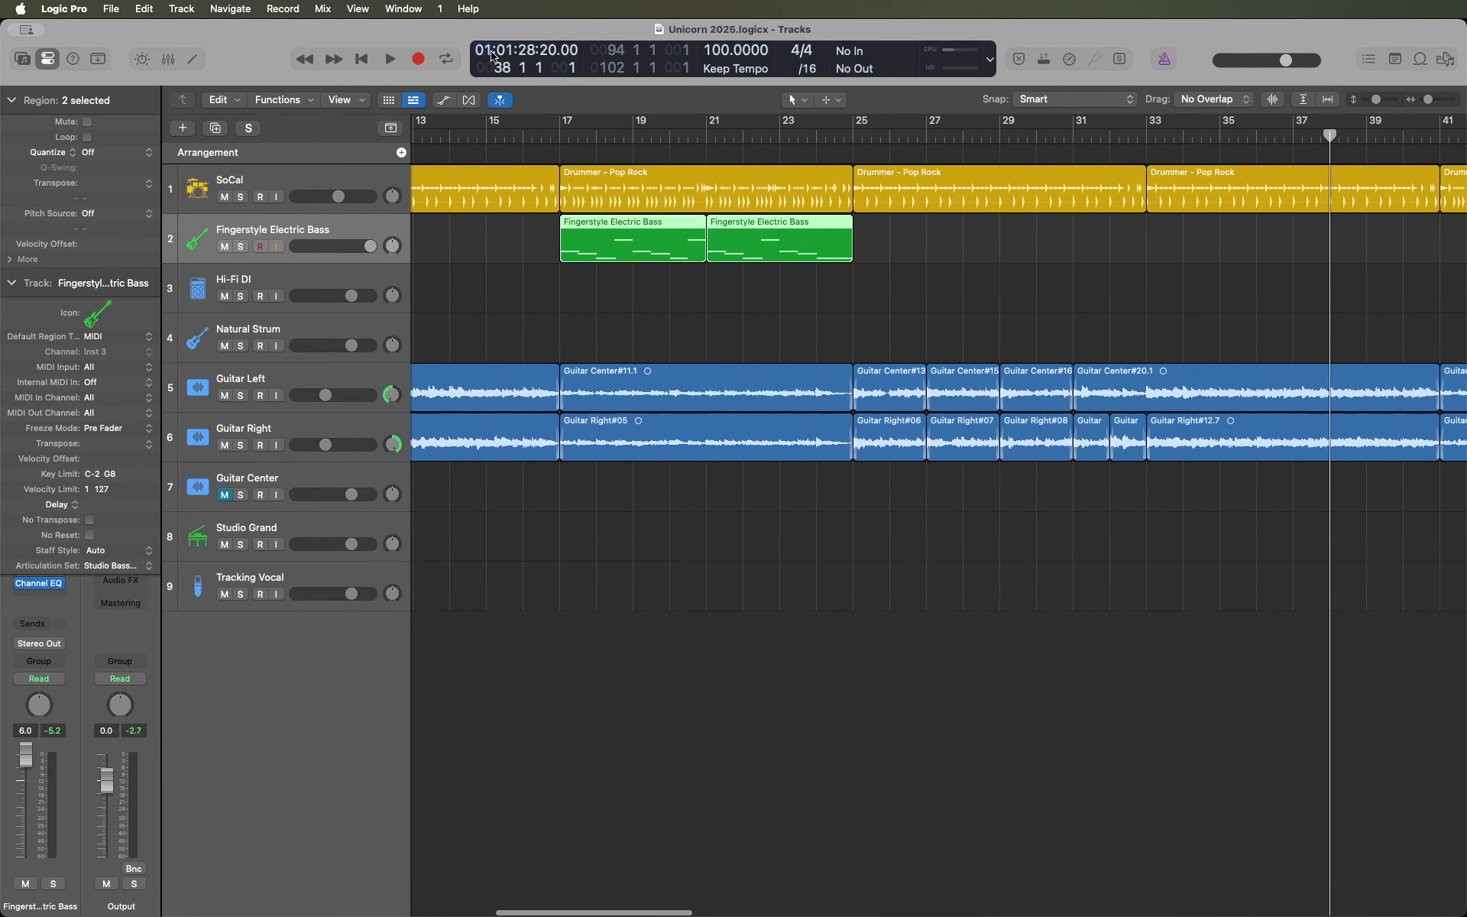
pyautogui.press('space')
pyautogui.press('space')
pyautogui.press(',')
pyautogui.press(',')
pyautogui.press('space')
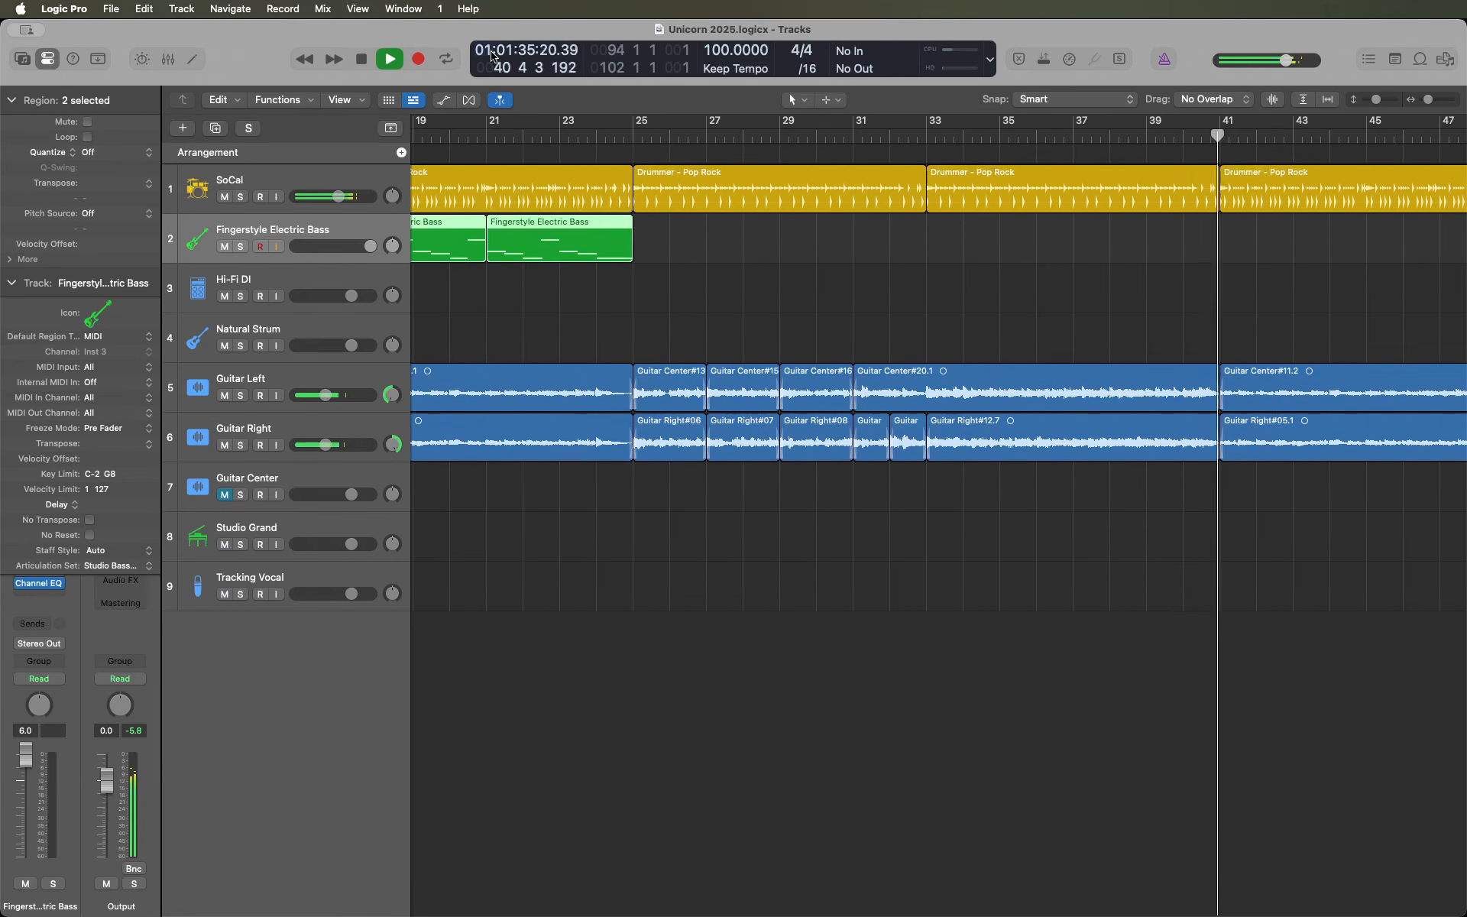
pyautogui.press('space')
pyautogui.press(',')
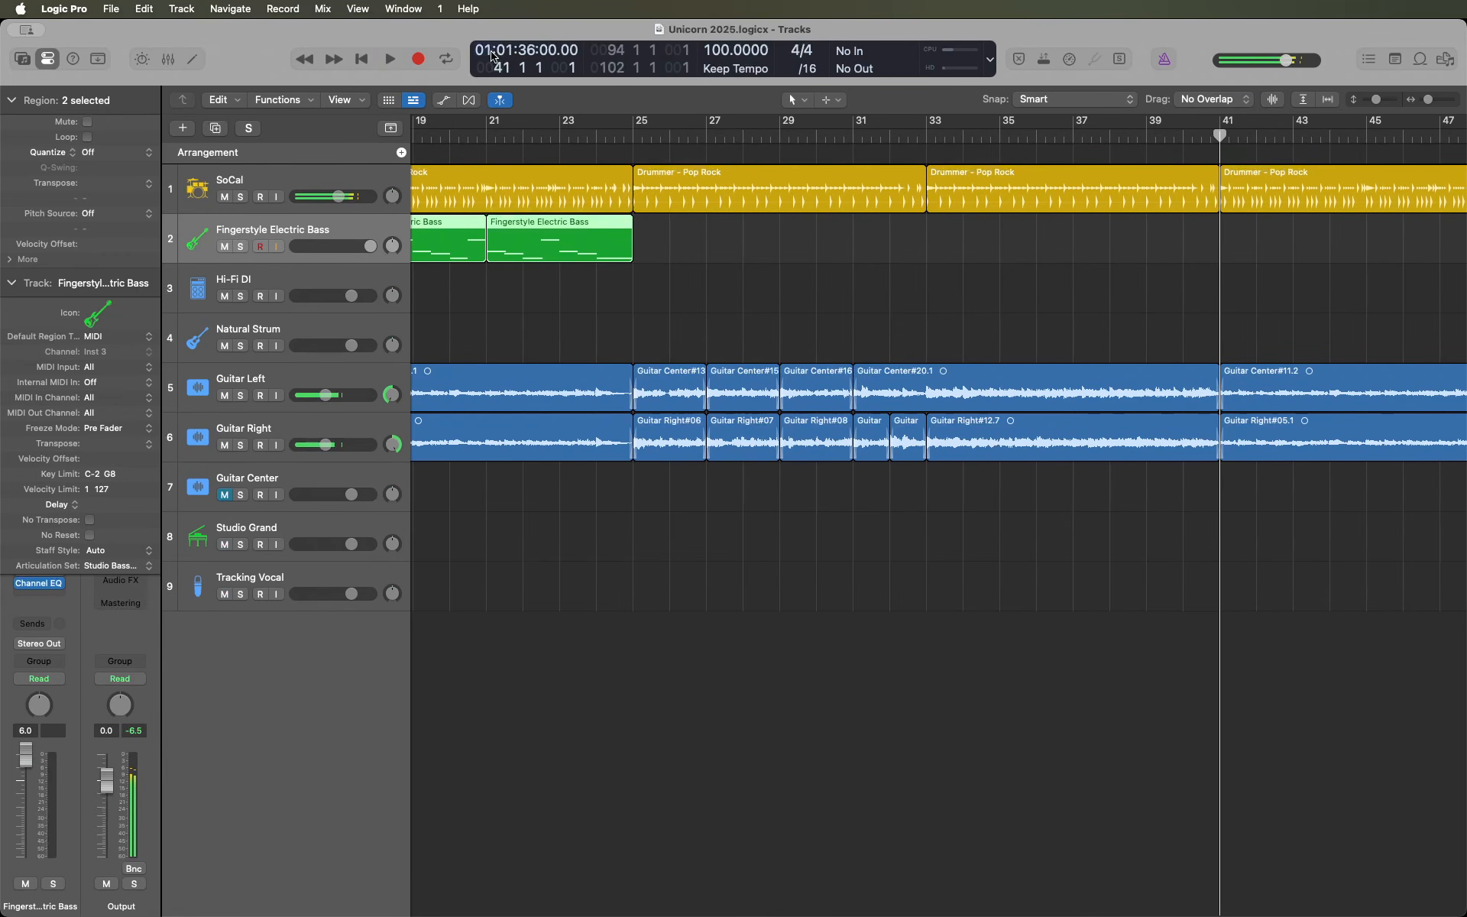
pyautogui.press('super+v')
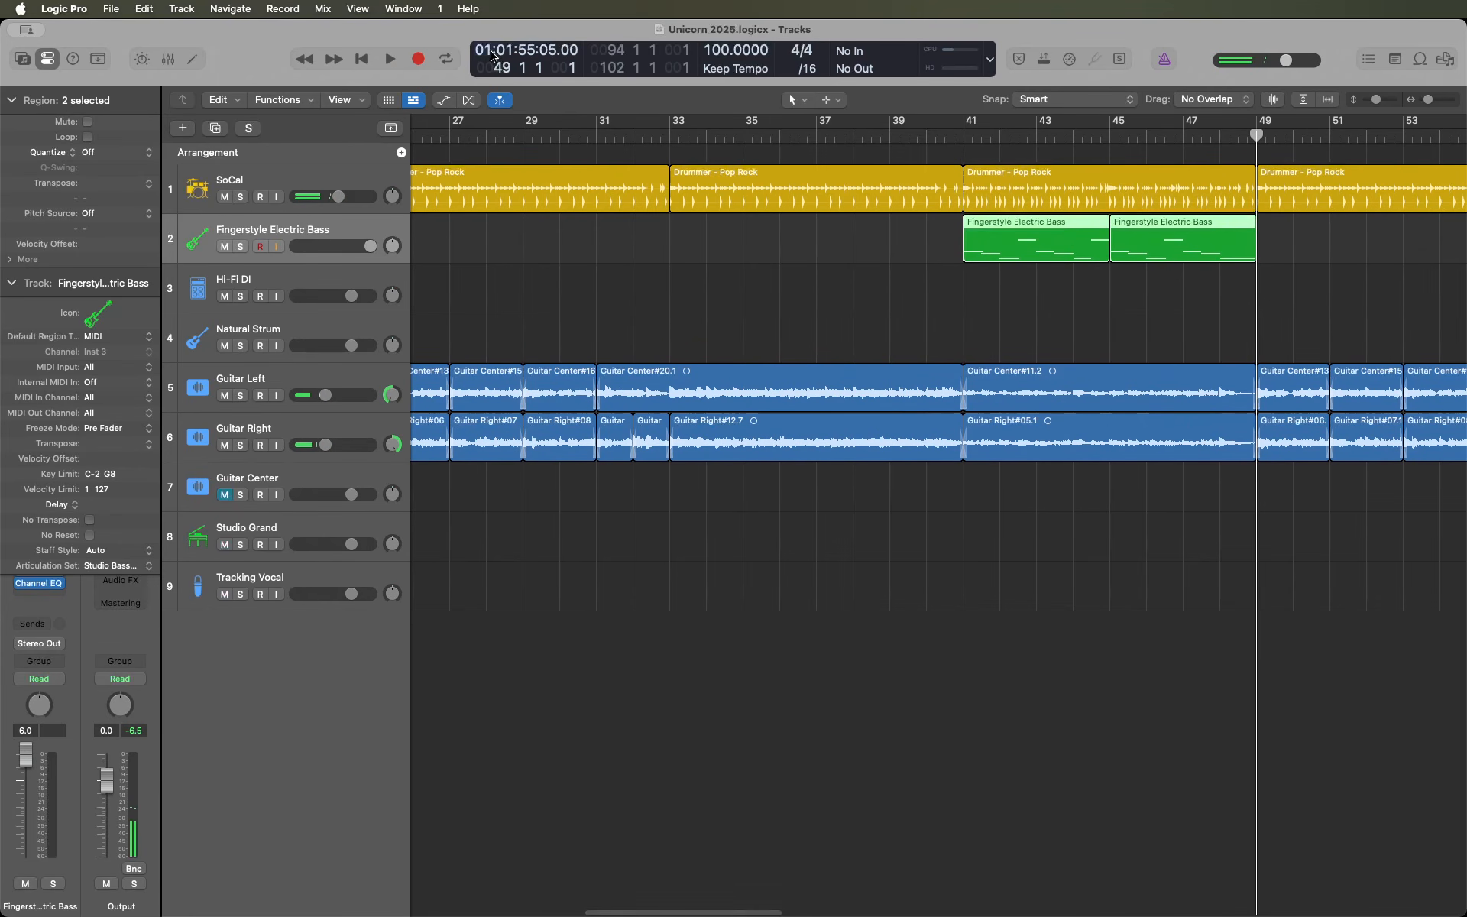
# - Play the pasted bass regions from bar 40, and play across their end at bar 49 to check both transitions
pyautogui.hotkey('shift', 'space')
pyautogui.press('space')
pyautogui.press('space')
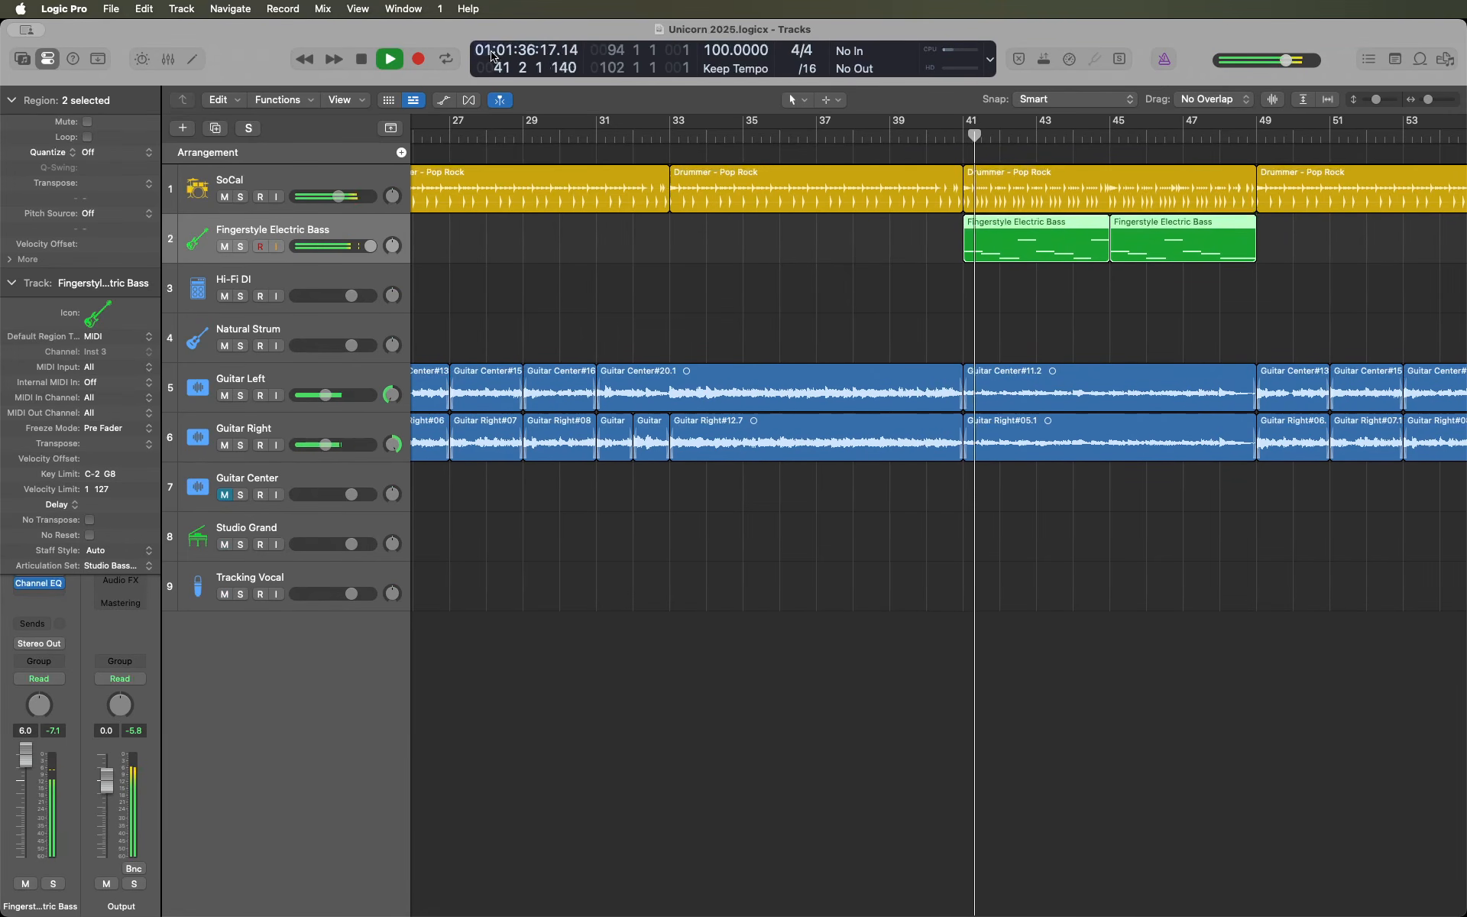
pyautogui.press('space')
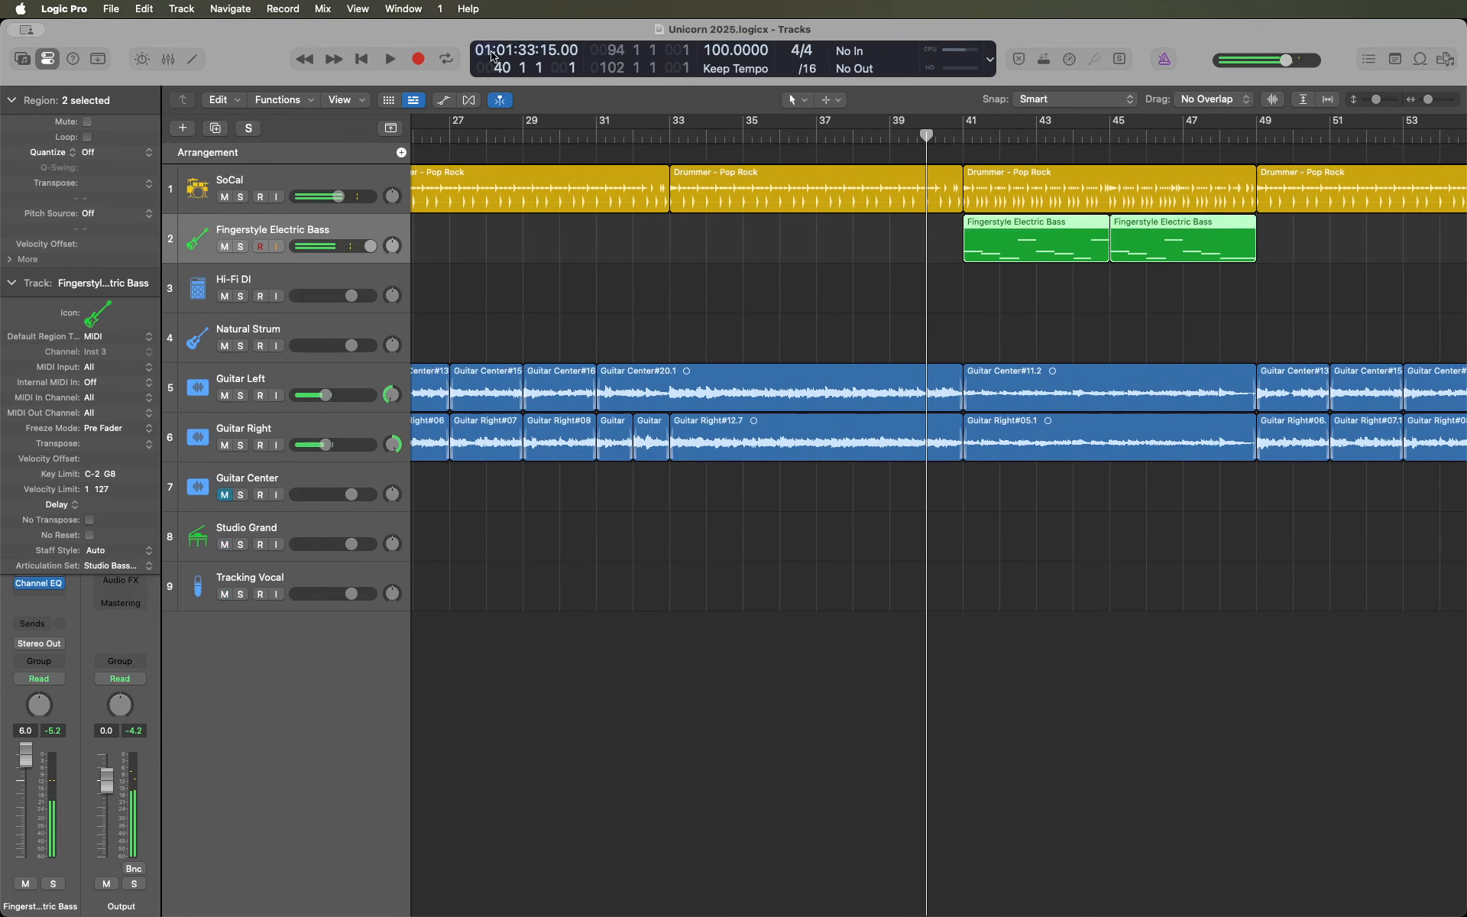
pyautogui.hotkey('shift', '.')
pyautogui.press('space')
pyautogui.press('space')
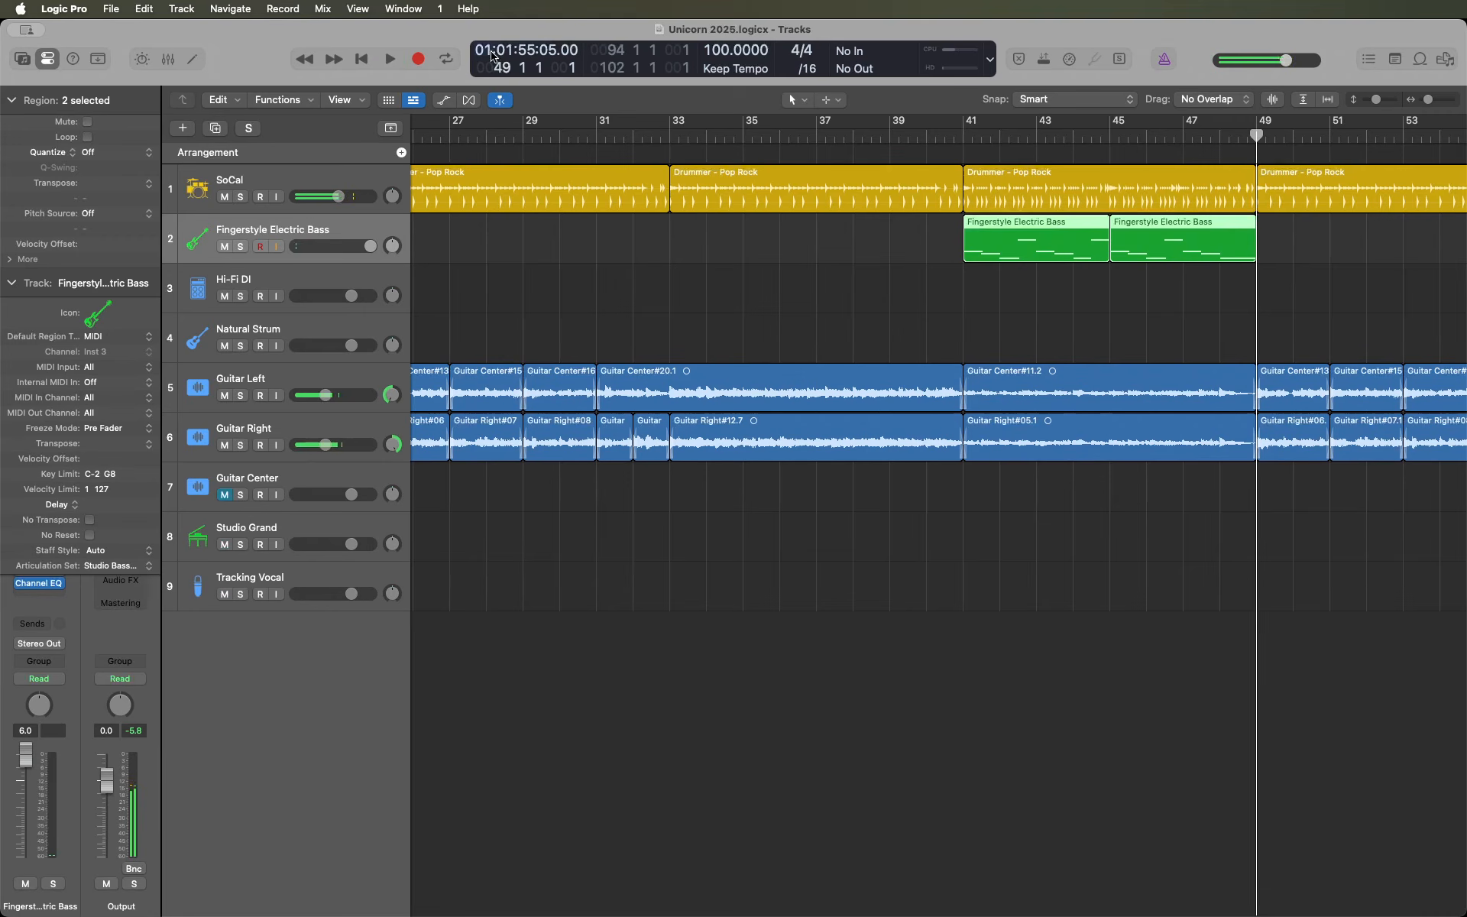
pyautogui.press(',')
pyautogui.press('space')
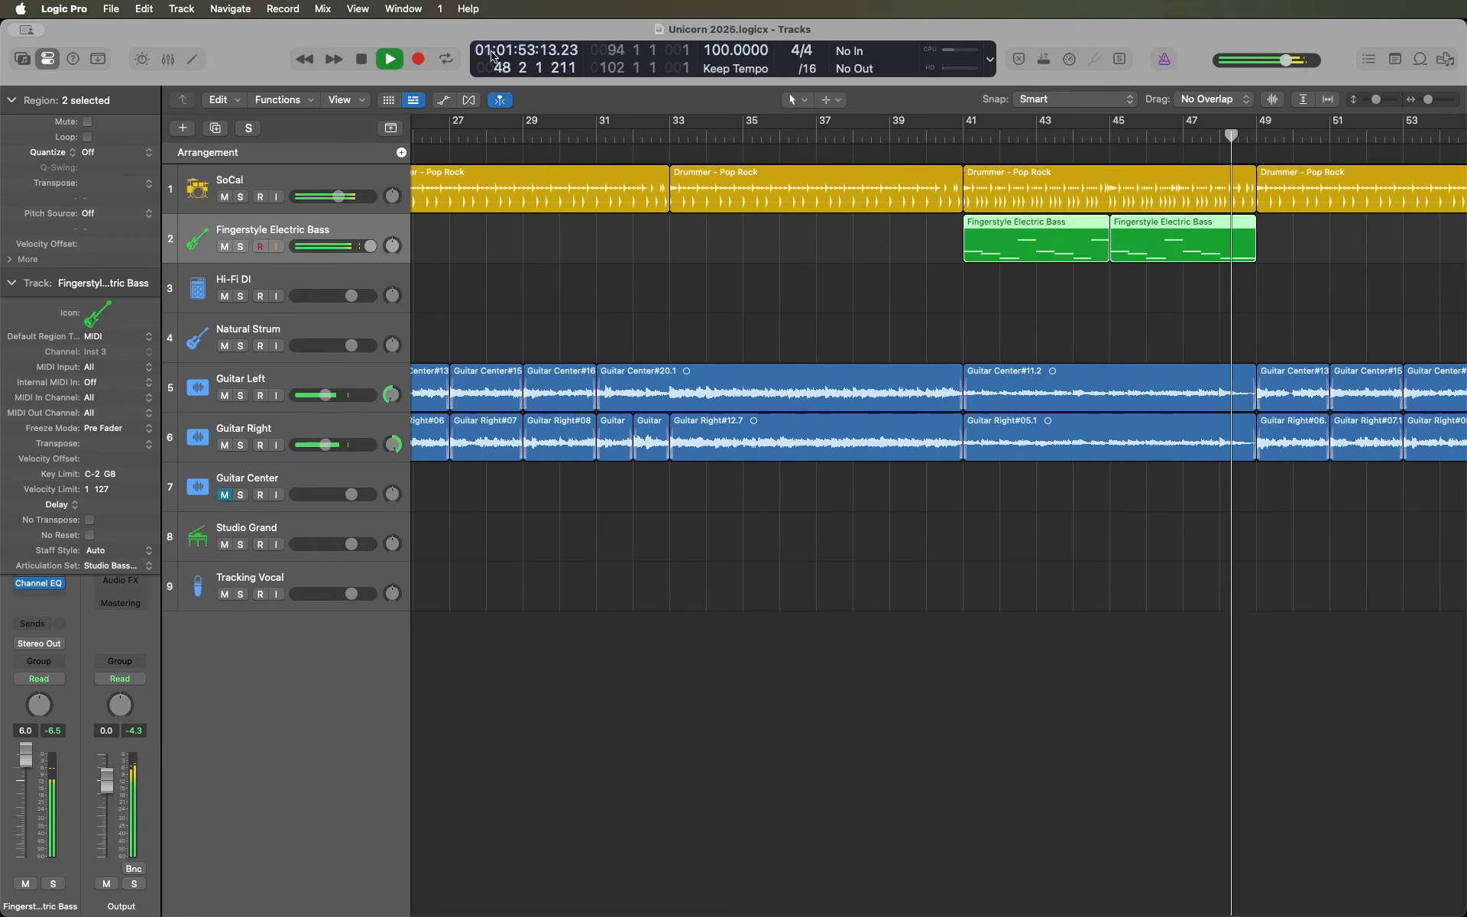
pyautogui.press('space')
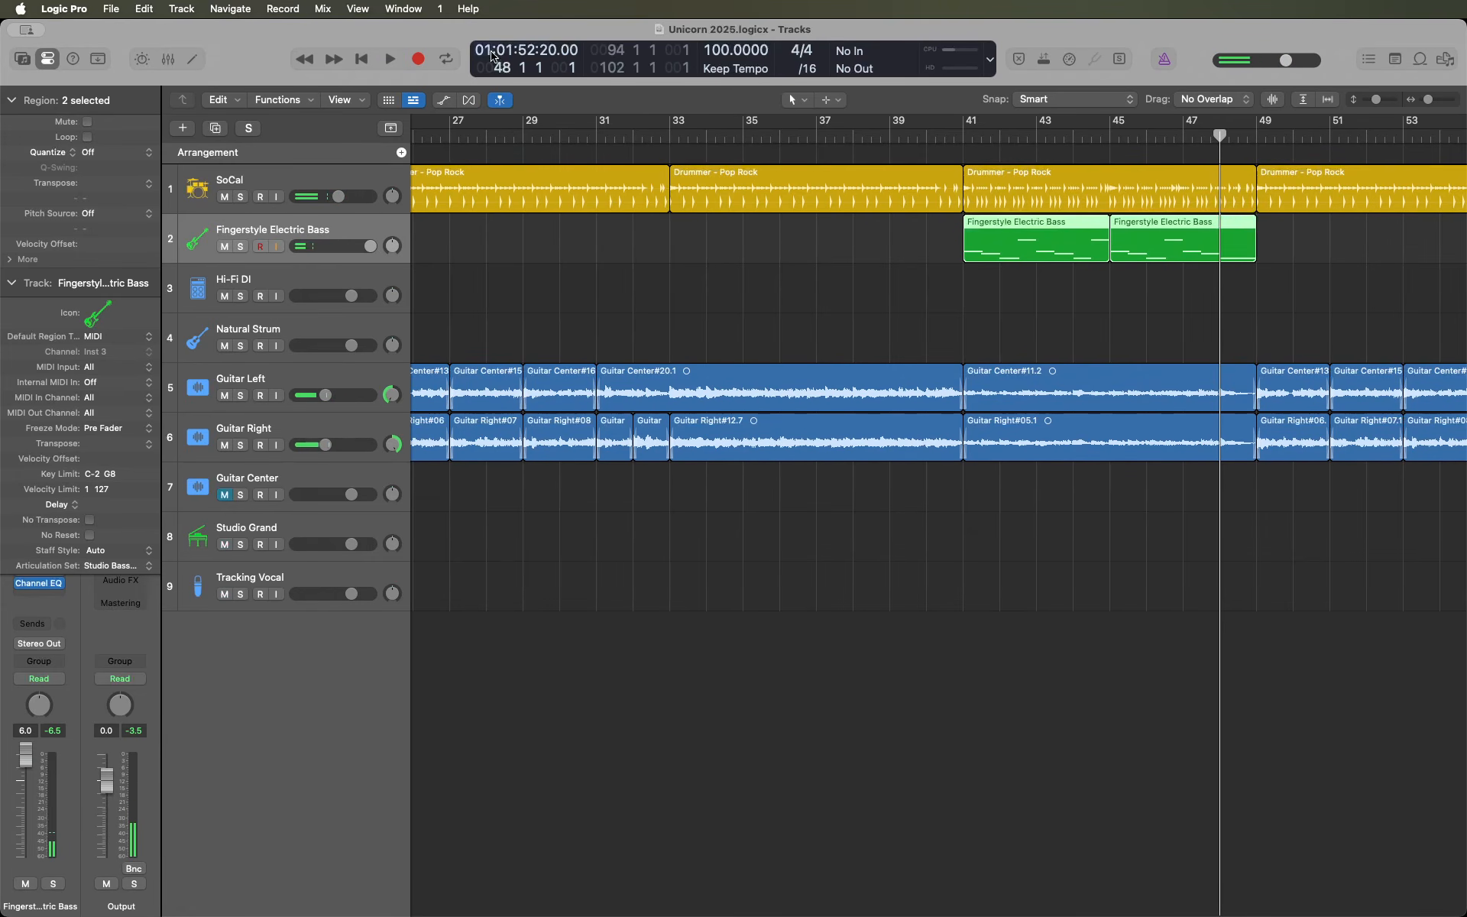
# - Locate the next matching section by playback, paste copies of both bass regions at bar 94, and preview the pasted part
pyautogui.press('.')
pyautogui.press('.')
pyautogui.press('.')
pyautogui.press('.')
pyautogui.press('.')
pyautogui.press('.')
pyautogui.press('.')
pyautogui.press('.')
pyautogui.press('.')
pyautogui.press('.')
pyautogui.press('.')
pyautogui.press('.')
pyautogui.press('.')
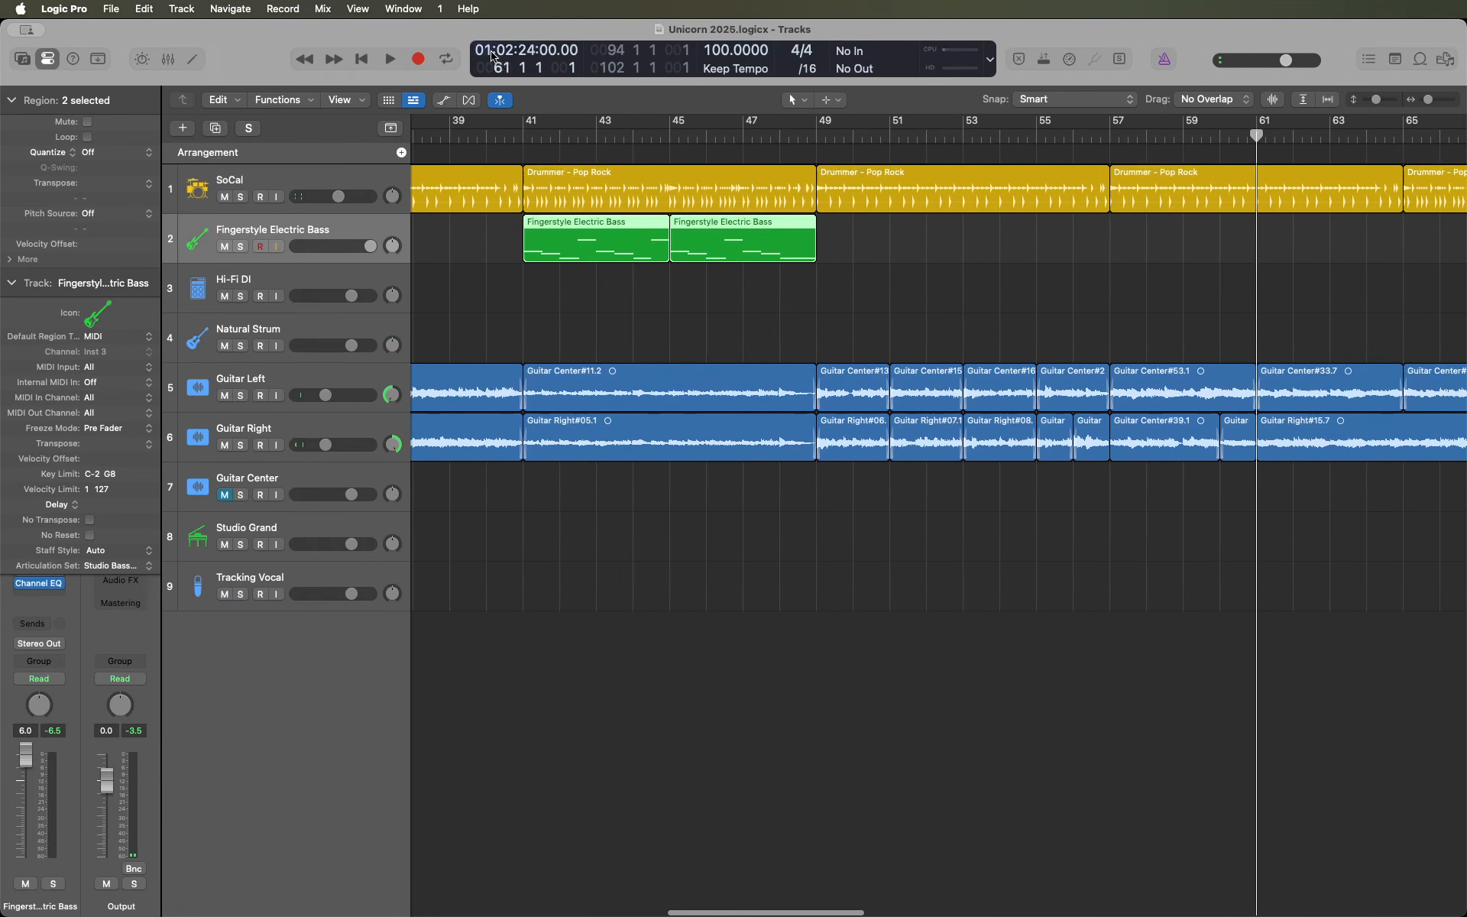
pyautogui.press('.')
pyautogui.press('.')
pyautogui.press('.')
pyautogui.press('.')
pyautogui.press('.')
pyautogui.press('.')
pyautogui.press('.')
pyautogui.press('.')
pyautogui.press('.')
pyautogui.press('.')
pyautogui.press('.')
pyautogui.press('.')
pyautogui.press('.')
pyautogui.press('.')
pyautogui.press('.')
pyautogui.press('.')
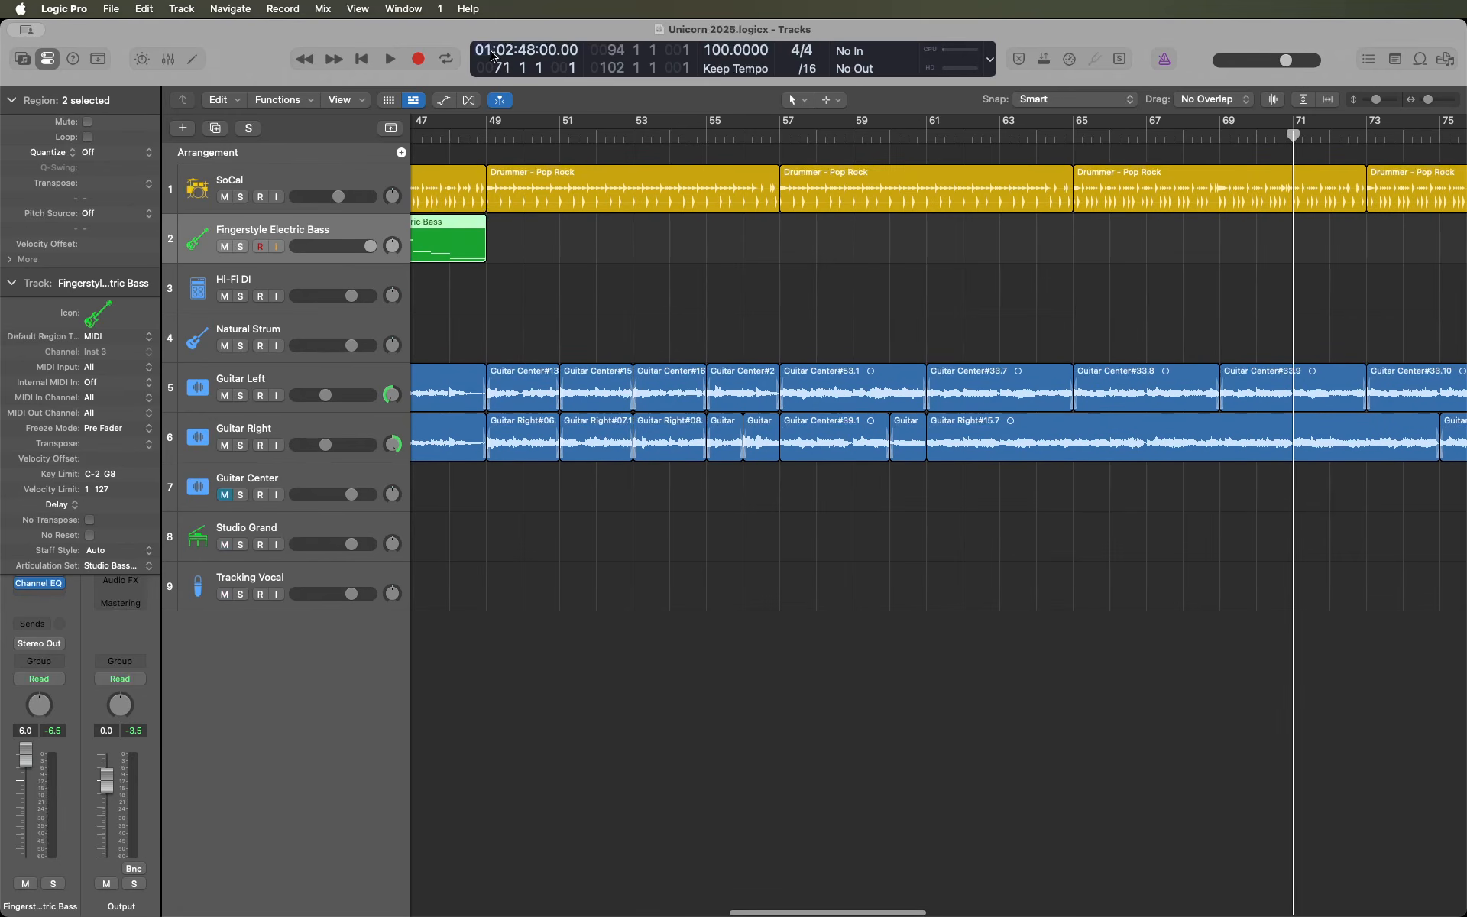
pyautogui.press('.')
pyautogui.press('.')
pyautogui.press('.')
pyautogui.press('.')
pyautogui.press('.')
pyautogui.press('.')
pyautogui.press('.')
pyautogui.press('.')
pyautogui.press('.')
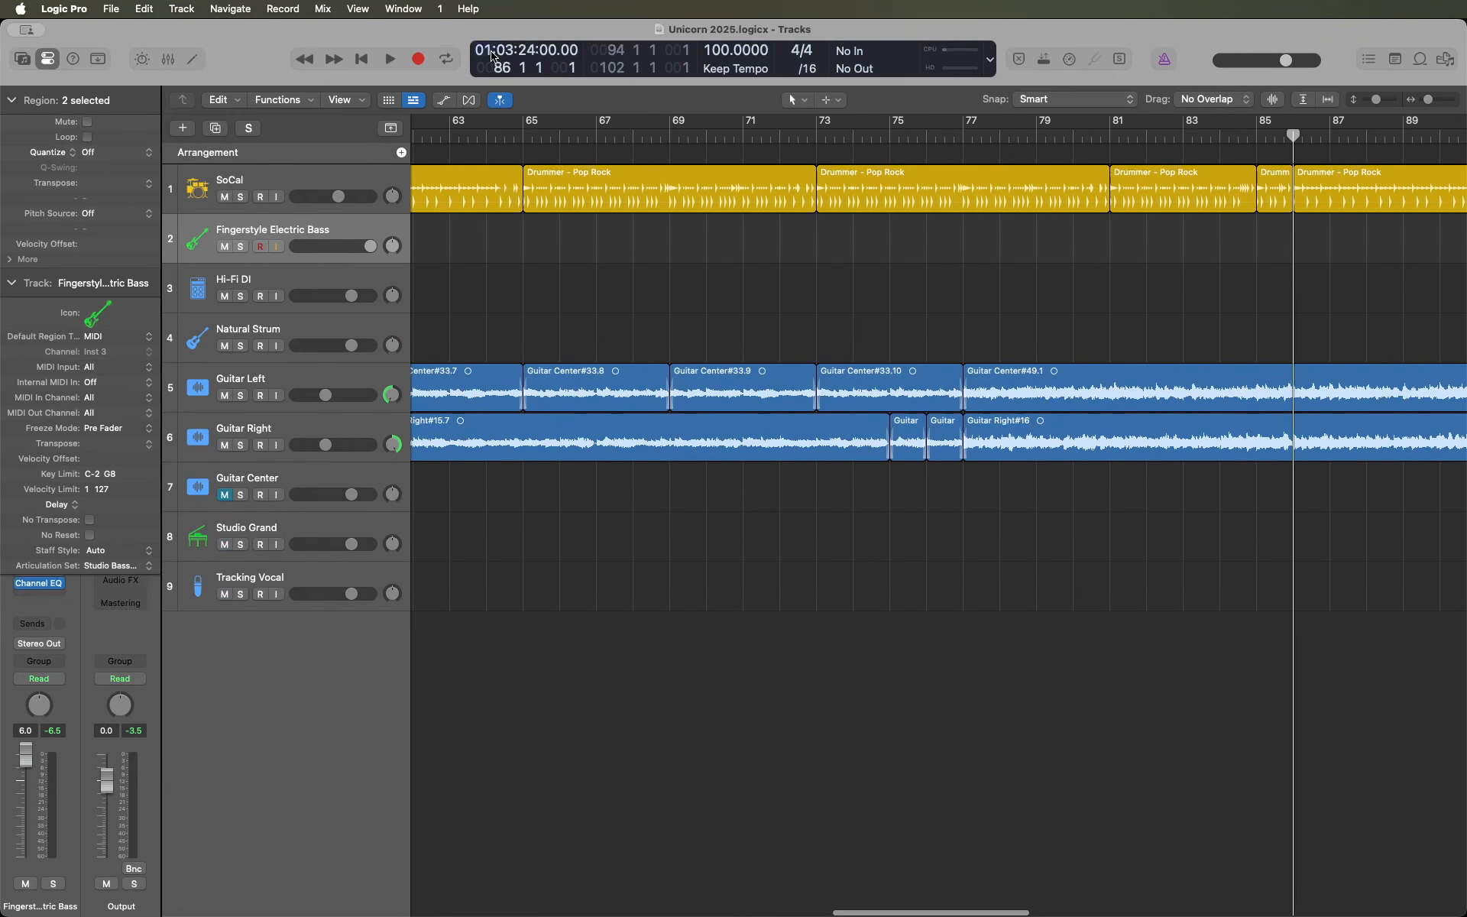
pyautogui.press('.')
pyautogui.press('space')
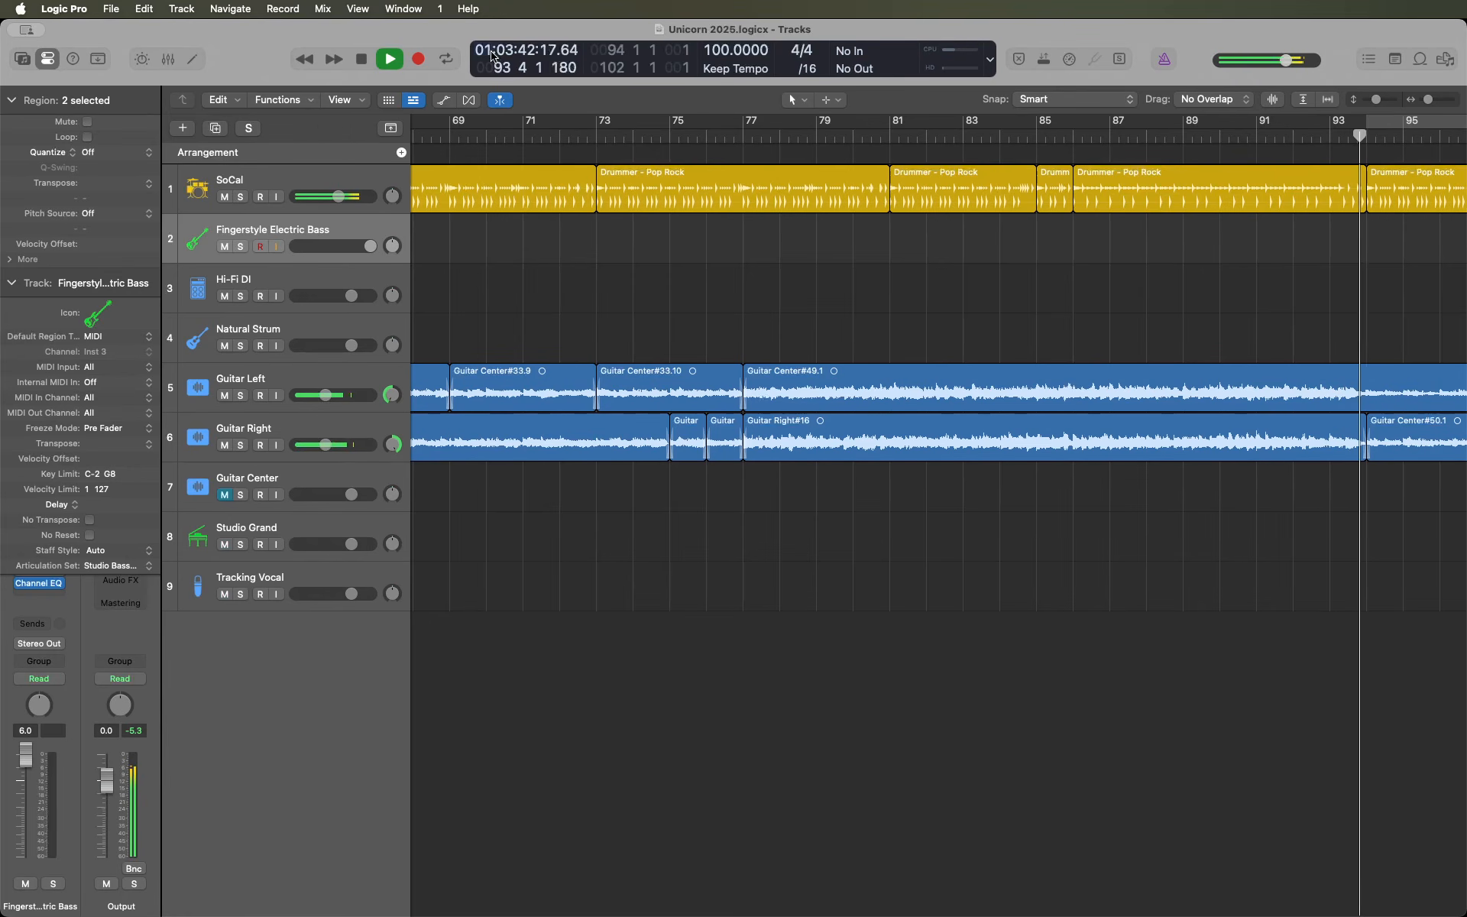
pyautogui.press('space')
pyautogui.press('.')
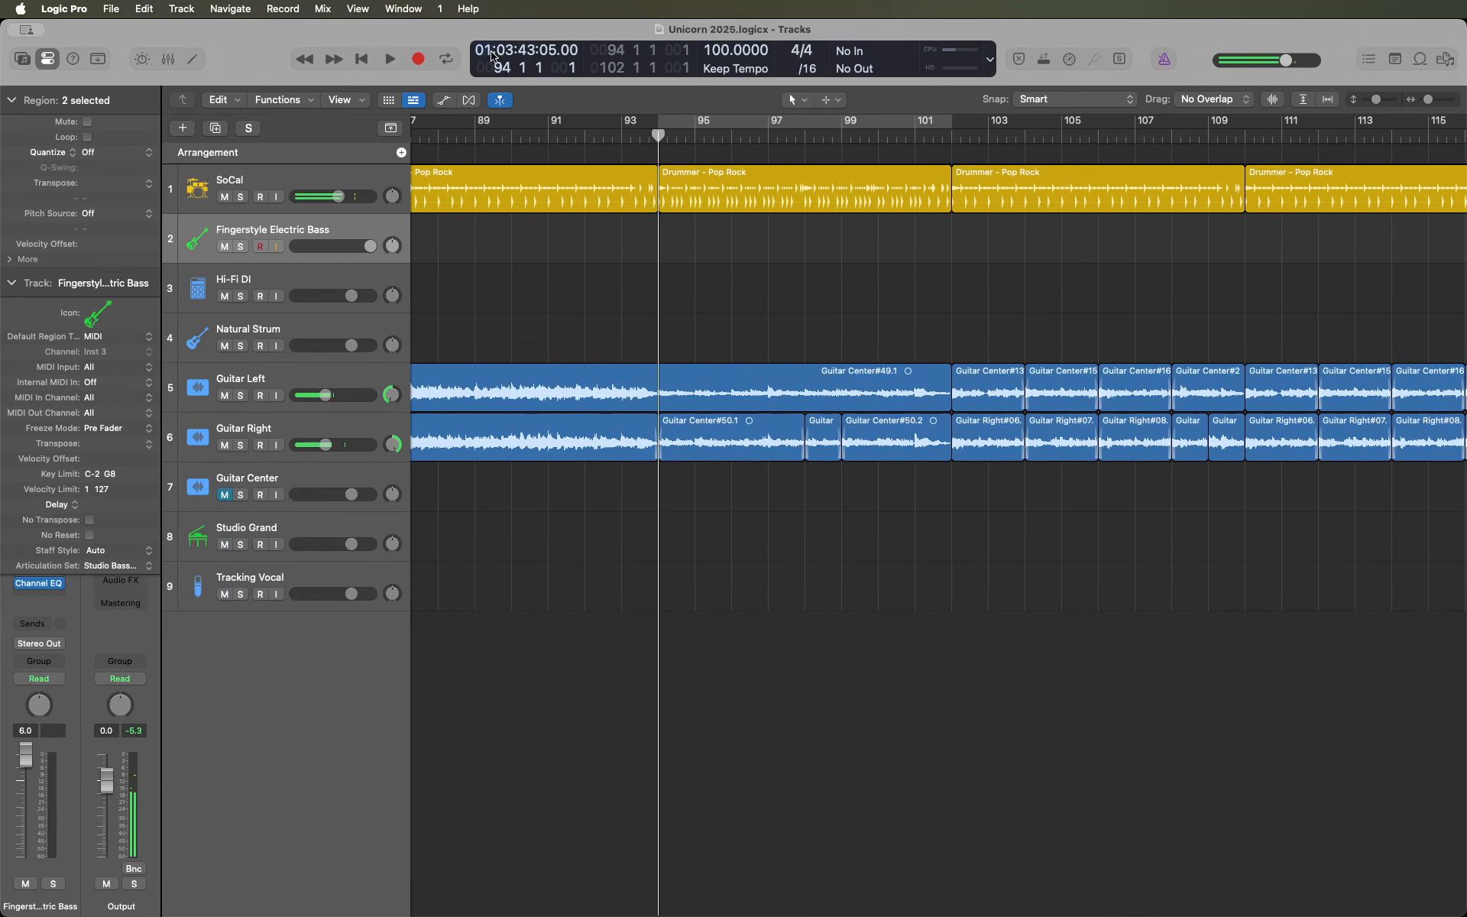
pyautogui.press('space')
pyautogui.press('space')
pyautogui.press('super+v')
pyautogui.hotkey('shift', 'space')
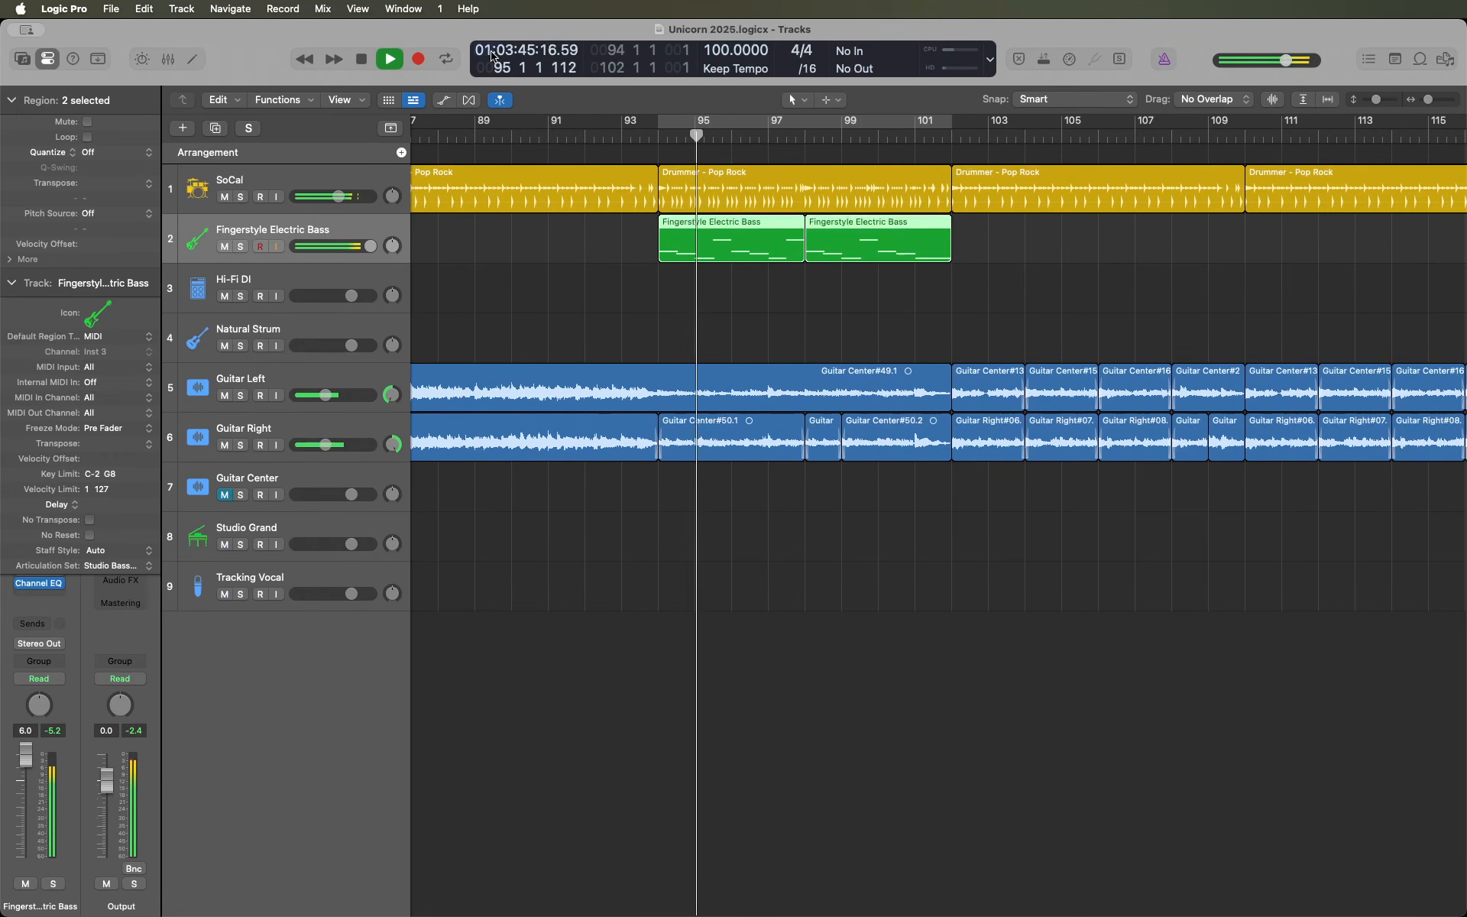
pyautogui.press('space')
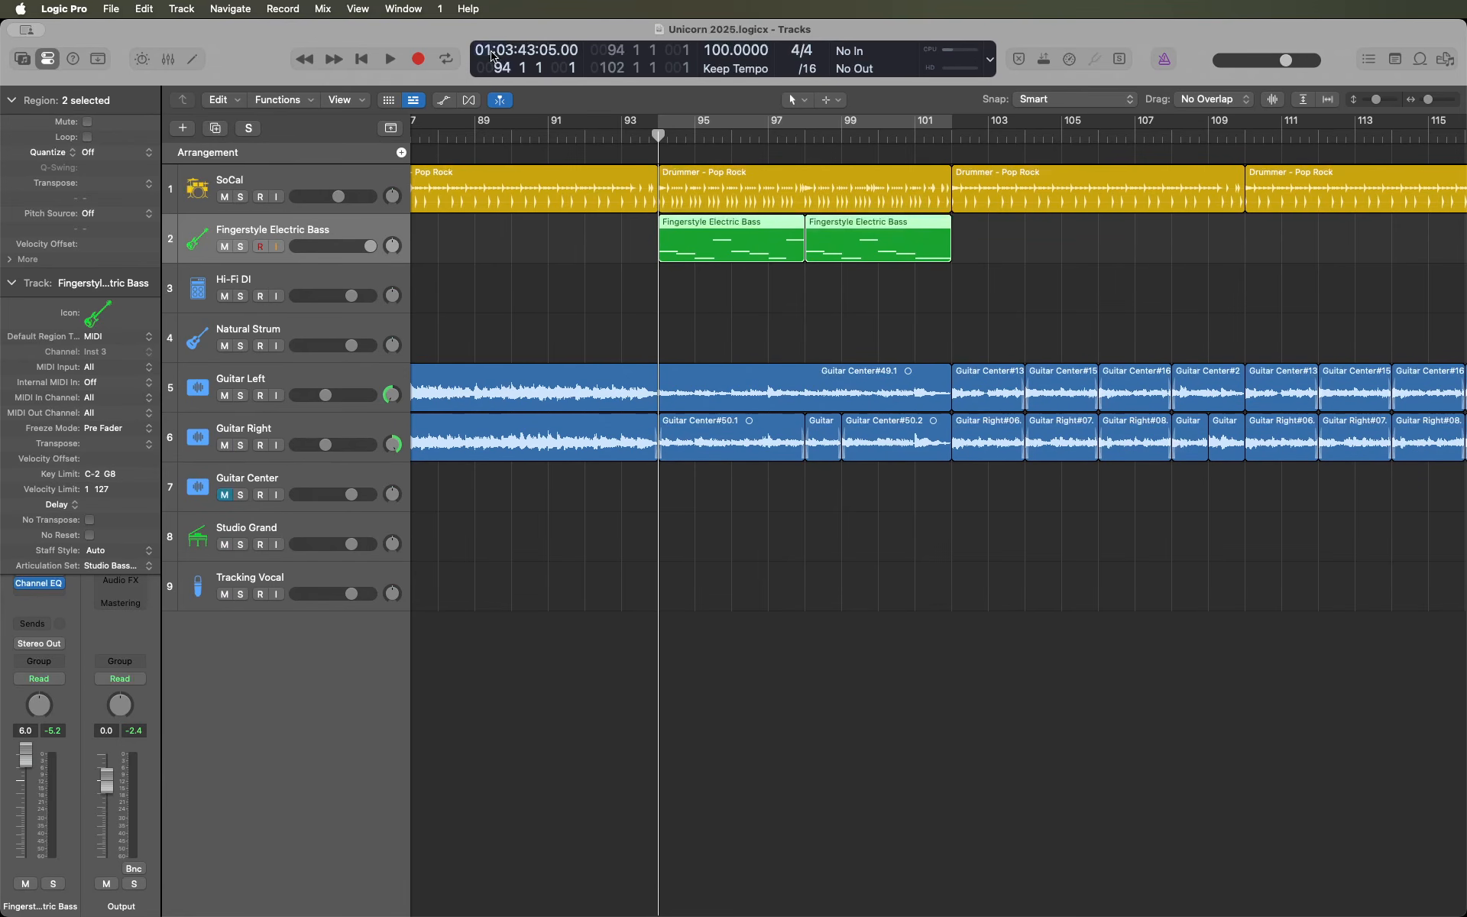
# - Select all seven regions on the Fingerstyle Electric Bass track, transpose them by -12, and listen from the project start
pyautogui.hotkey('shift', 'l')
pyautogui.press('Return')
pyautogui.press('Return')
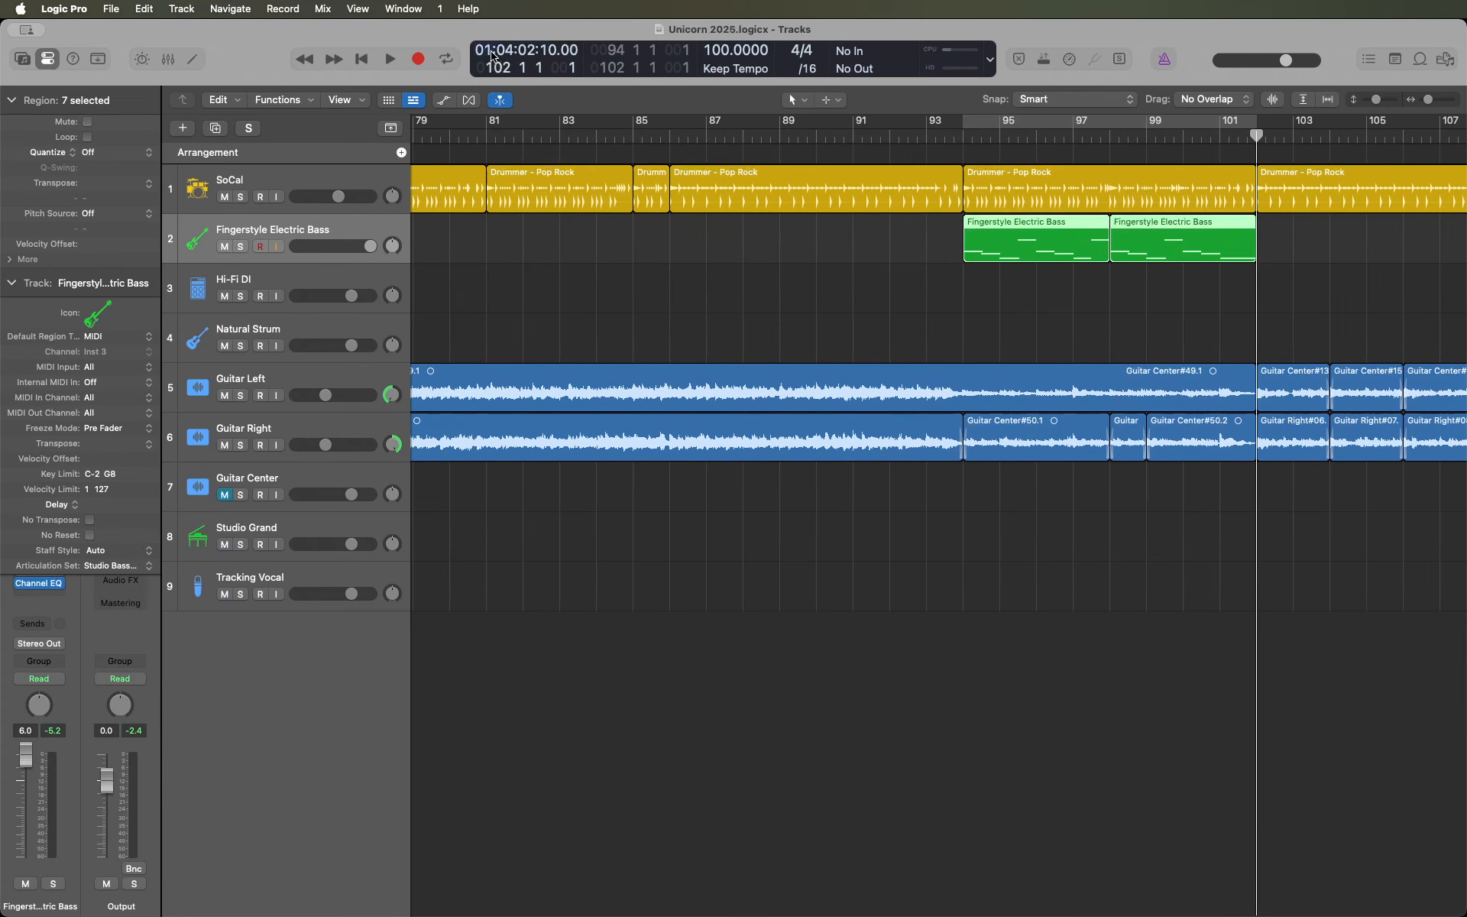
pyautogui.hotkey('alt', 'shift', 'Down')
pyautogui.press('Return')
pyautogui.press('space')
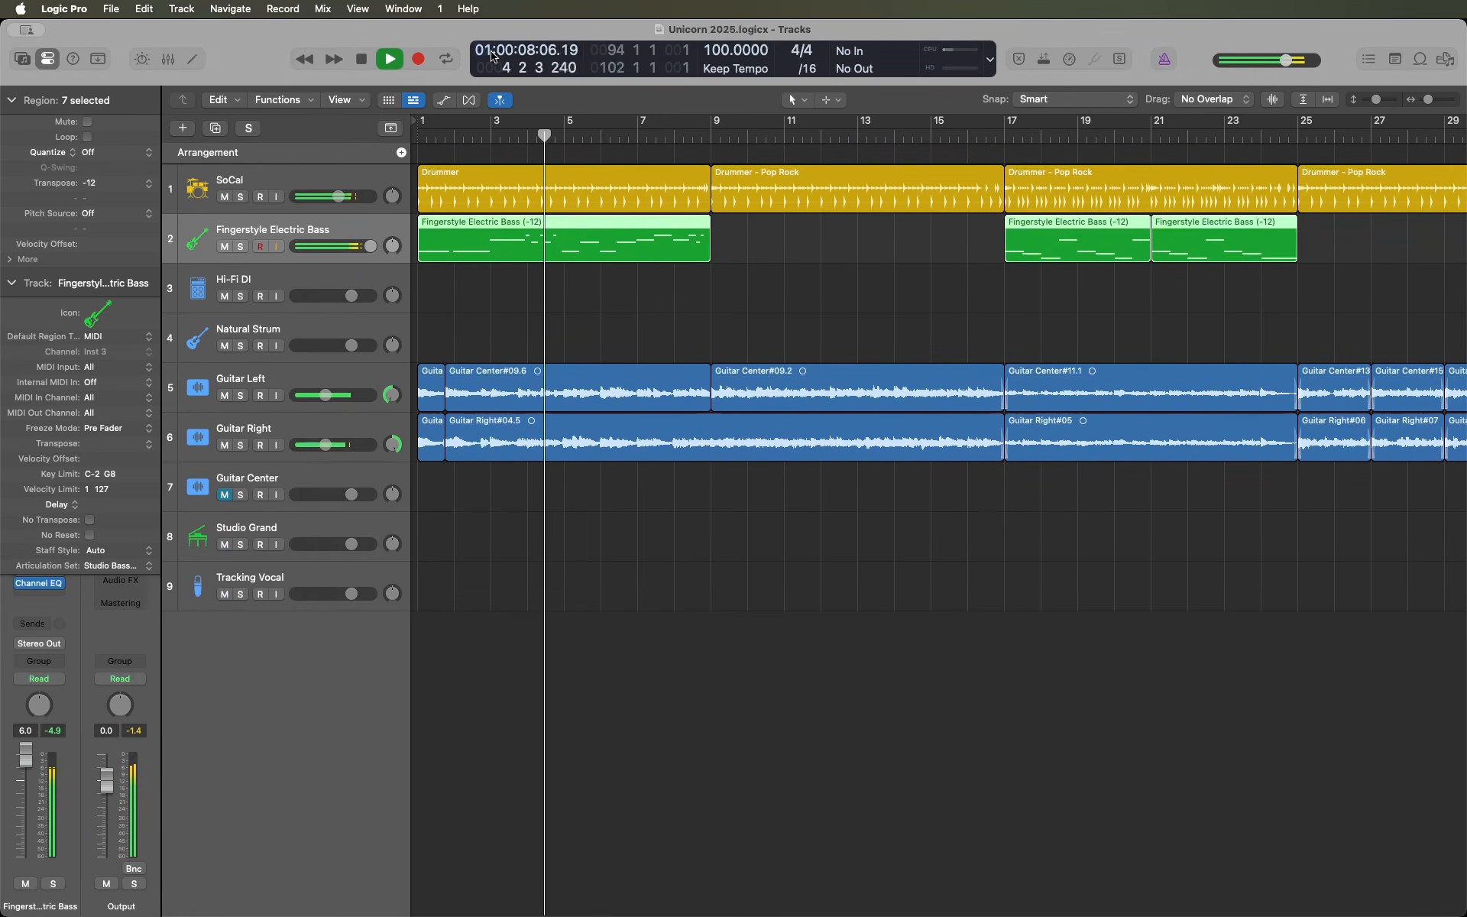
pyautogui.press('space')
pyautogui.press('Return')
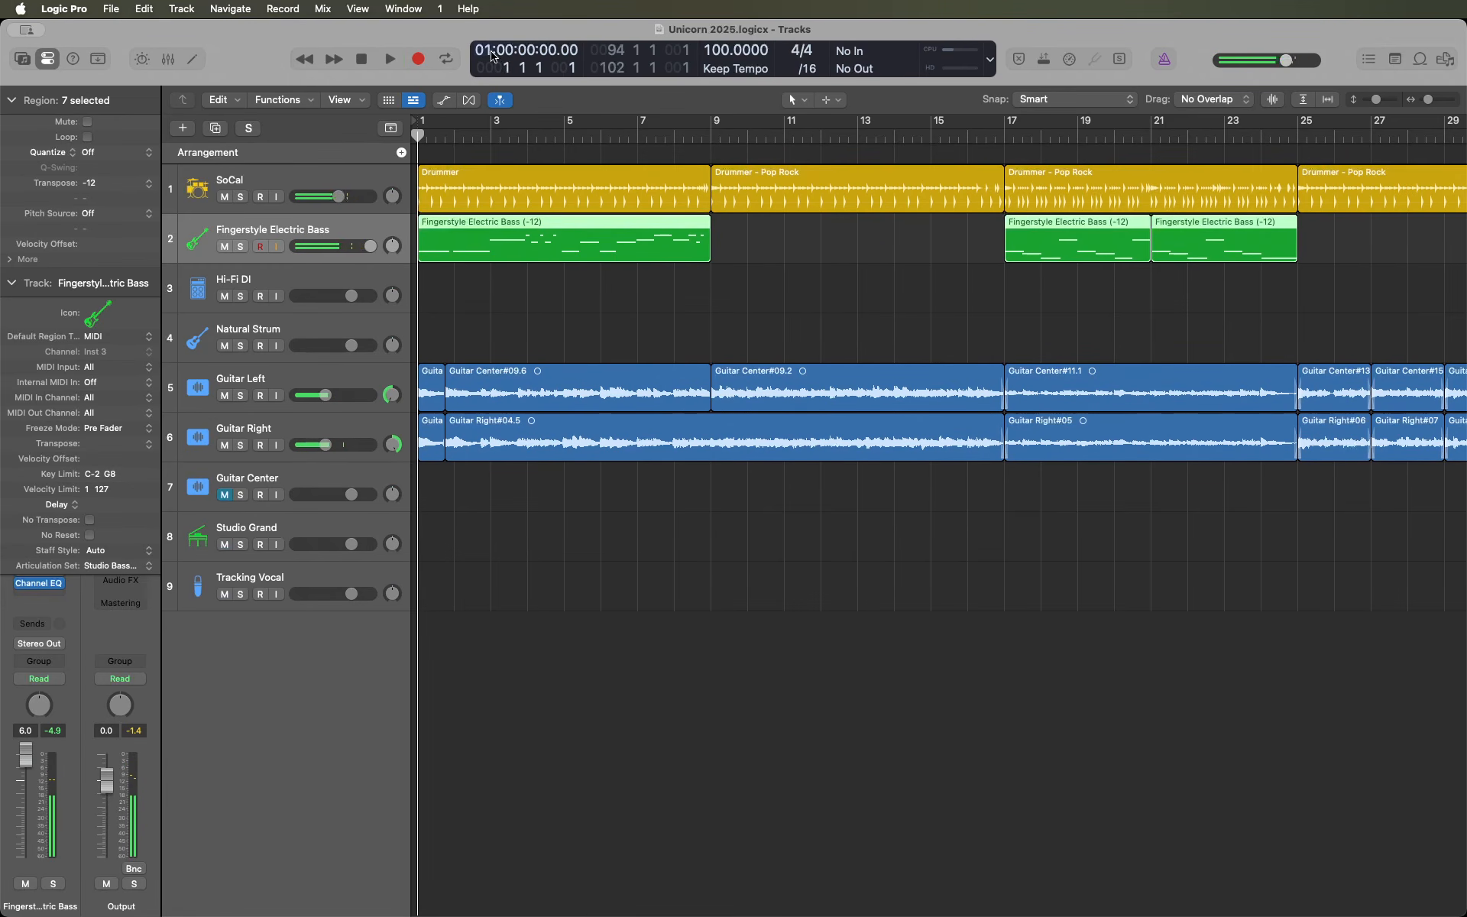
# - Compare the bass pitches by undoing the octave transposition, playing the opening, then redoing it and playing again
pyautogui.press('super+z')
pyautogui.press('space')
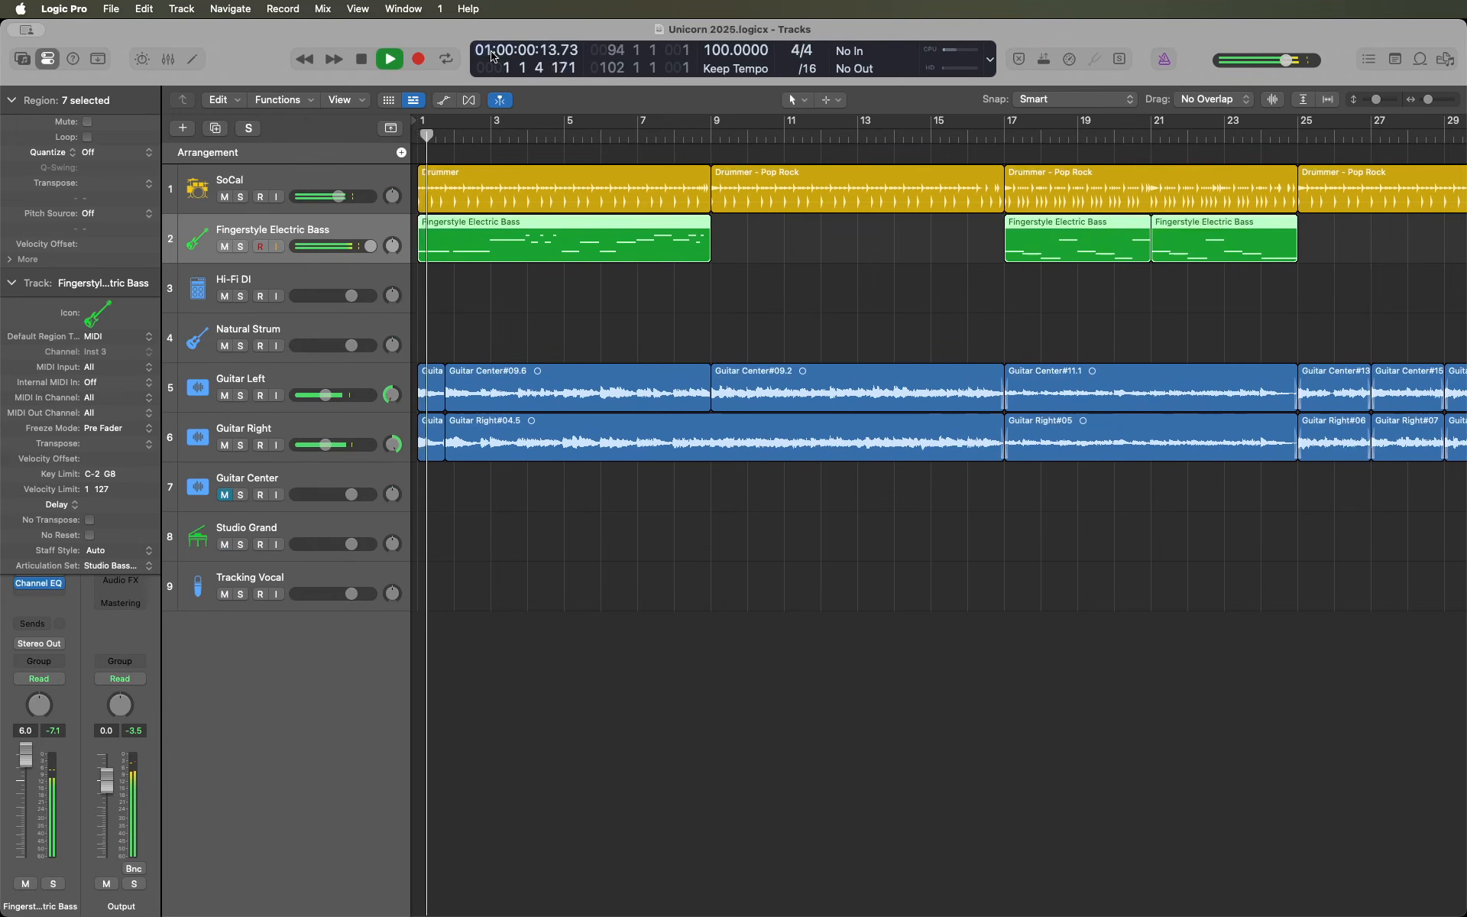
pyautogui.press('space')
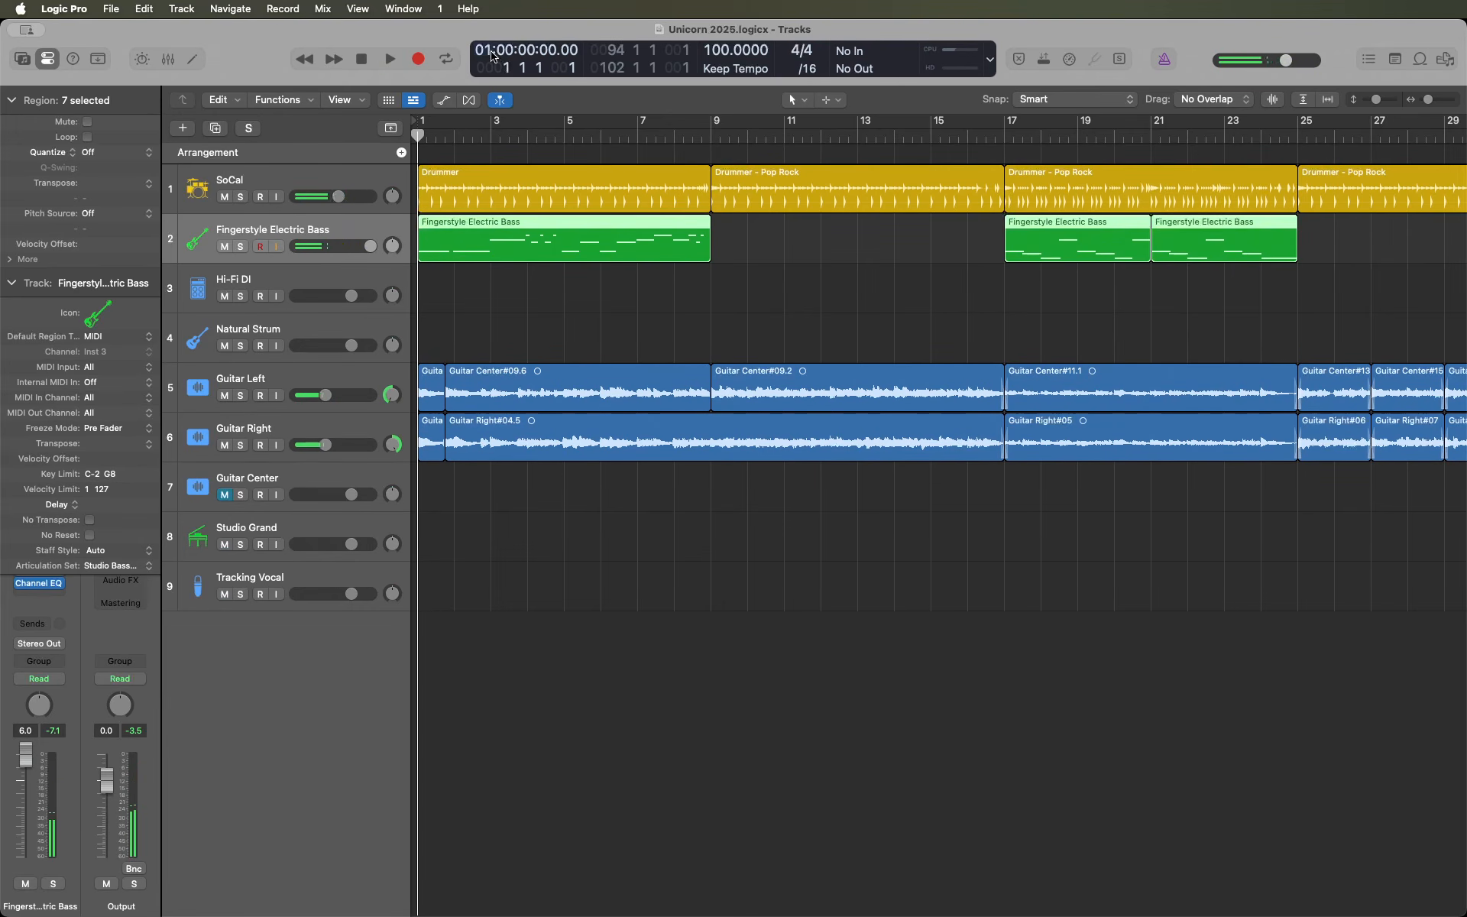
pyautogui.press('super+shift+z')
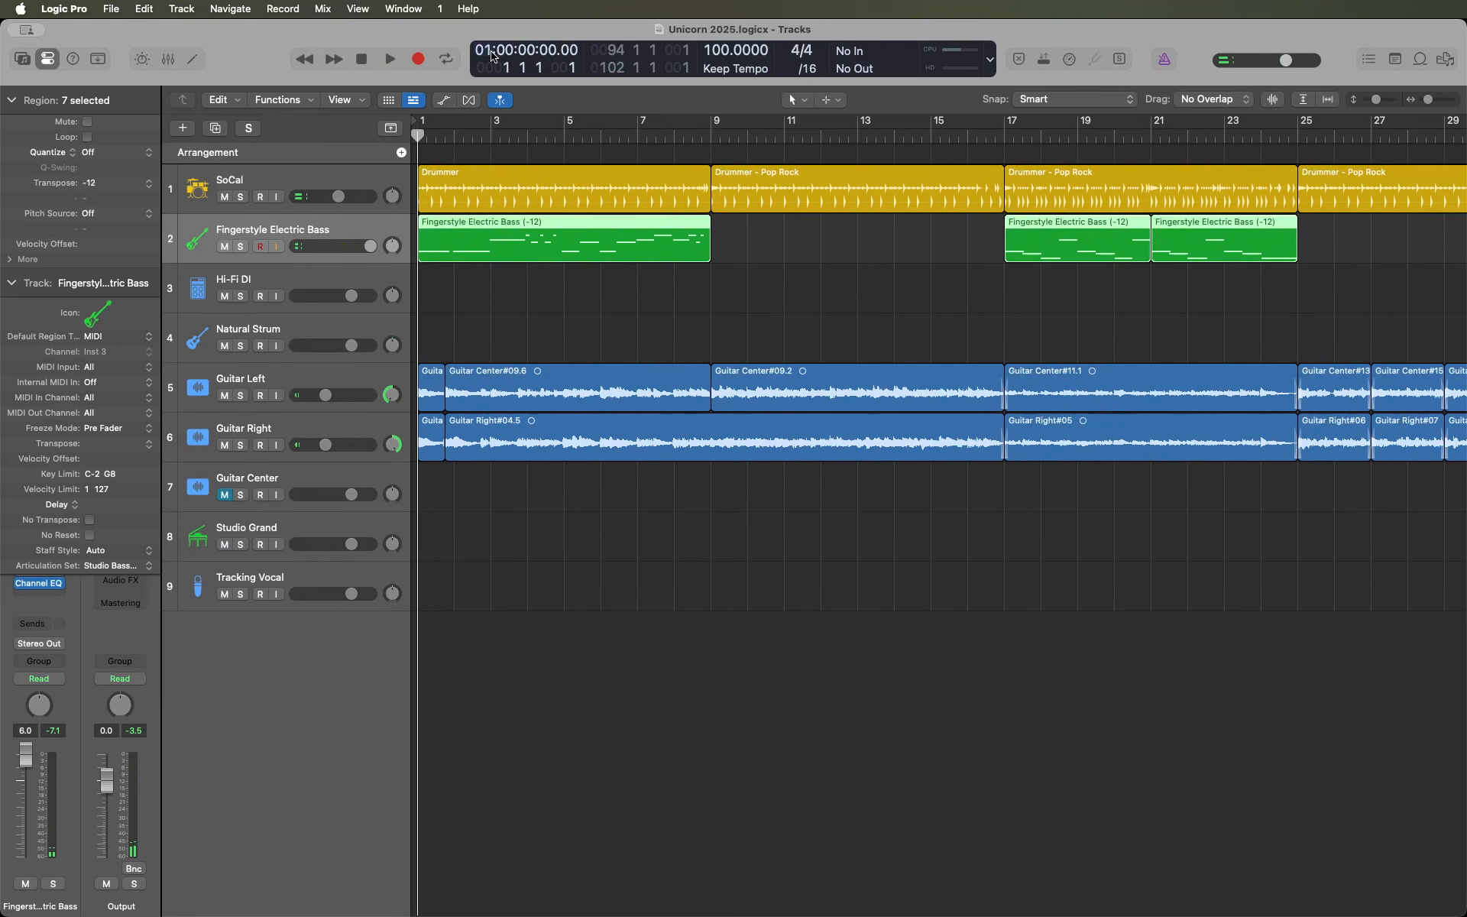
pyautogui.press('space')
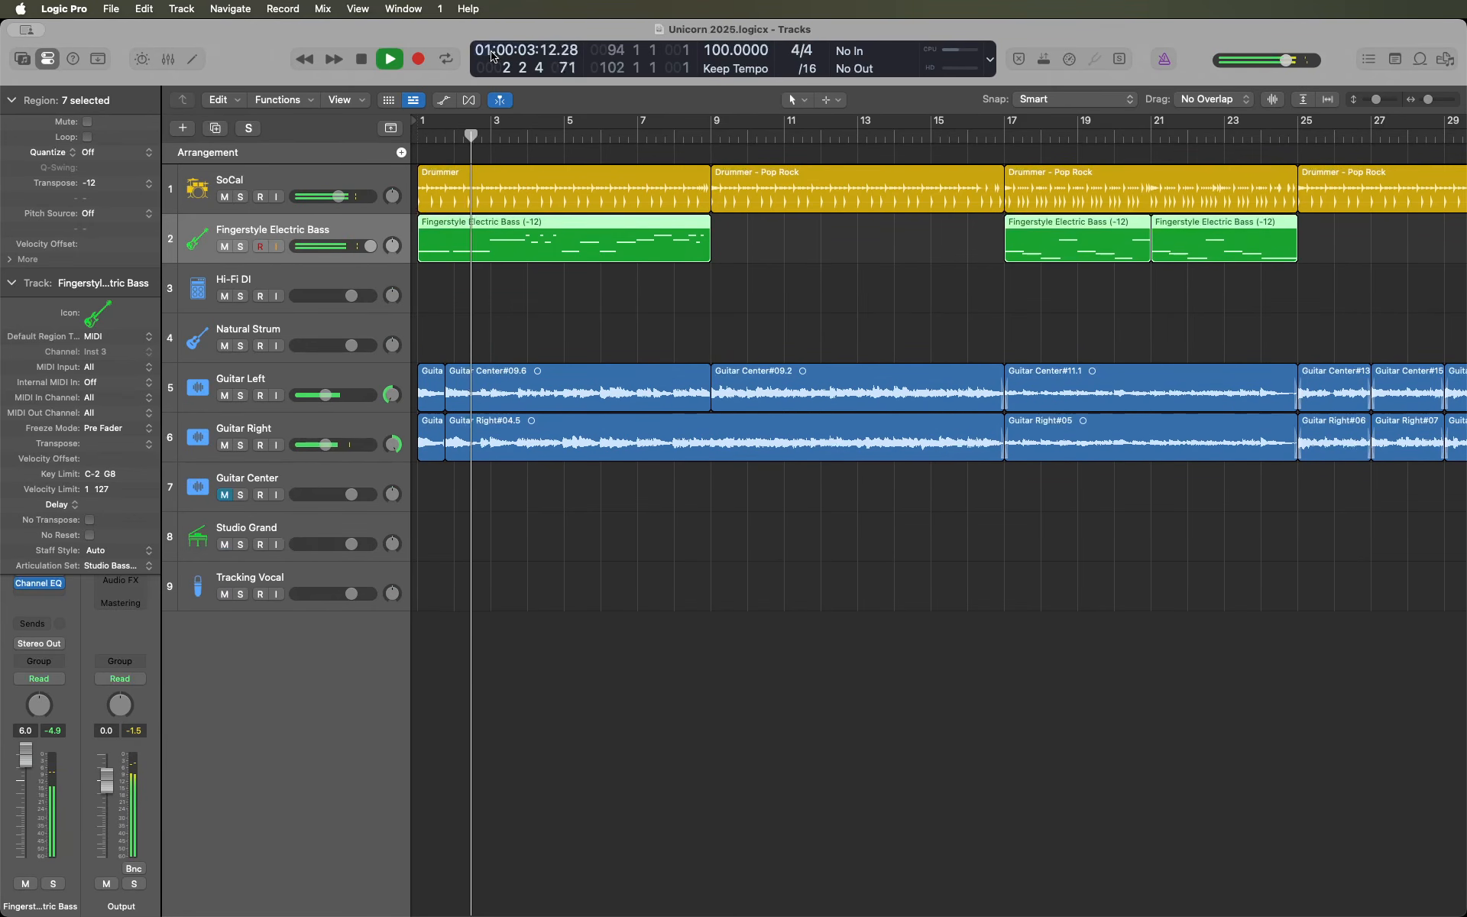
pyautogui.press('space')
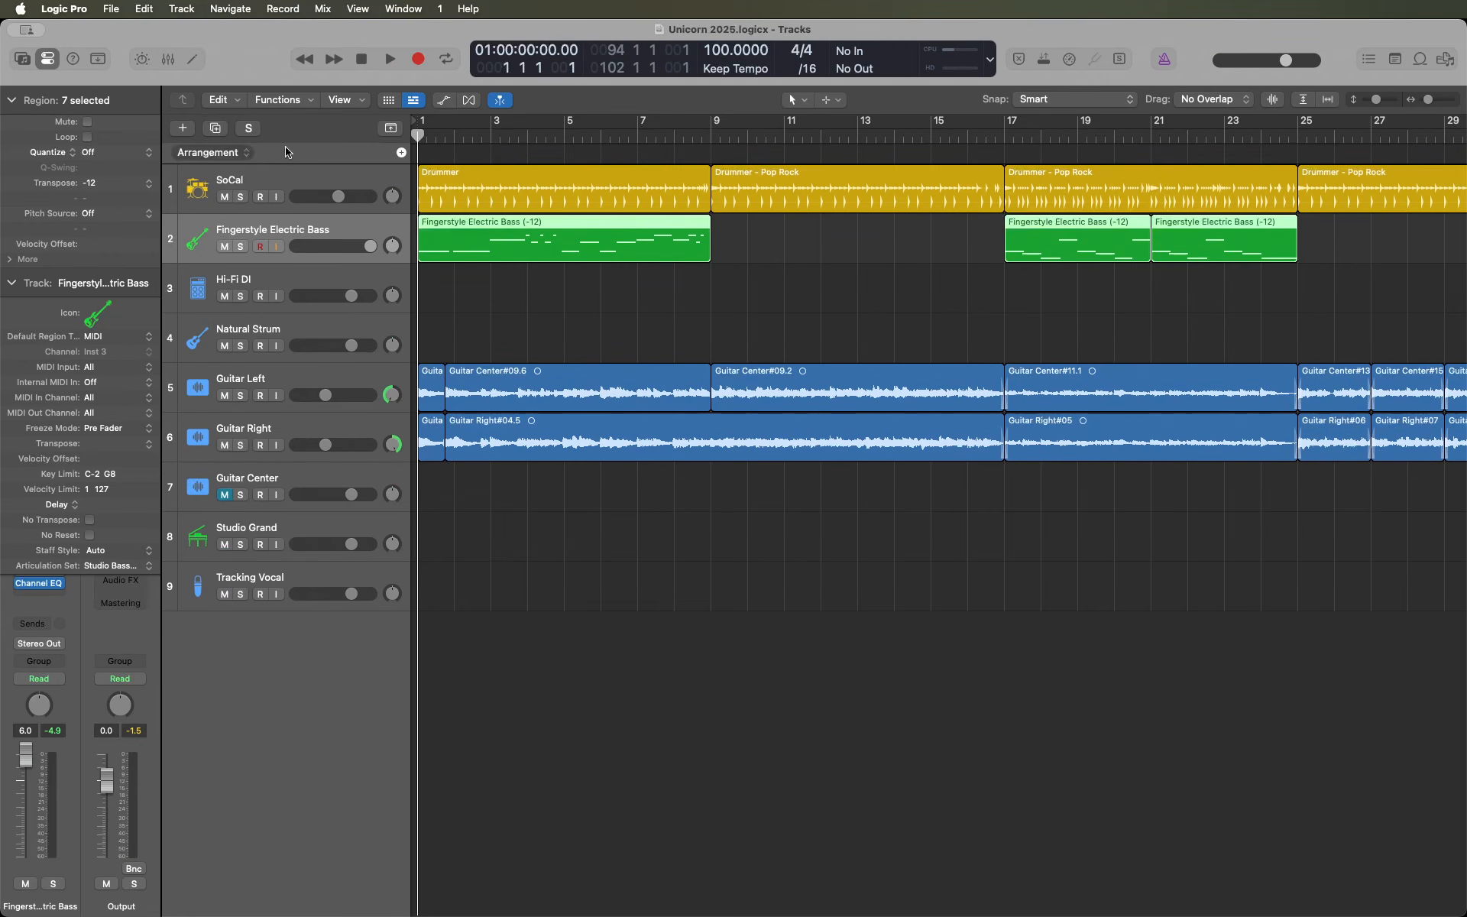
# - Lower the Fingerstyle Electric Bass track volume to -3.0 dB, auditioning 0.0 dB first and playing the opening after each change
pyautogui.press('Down')
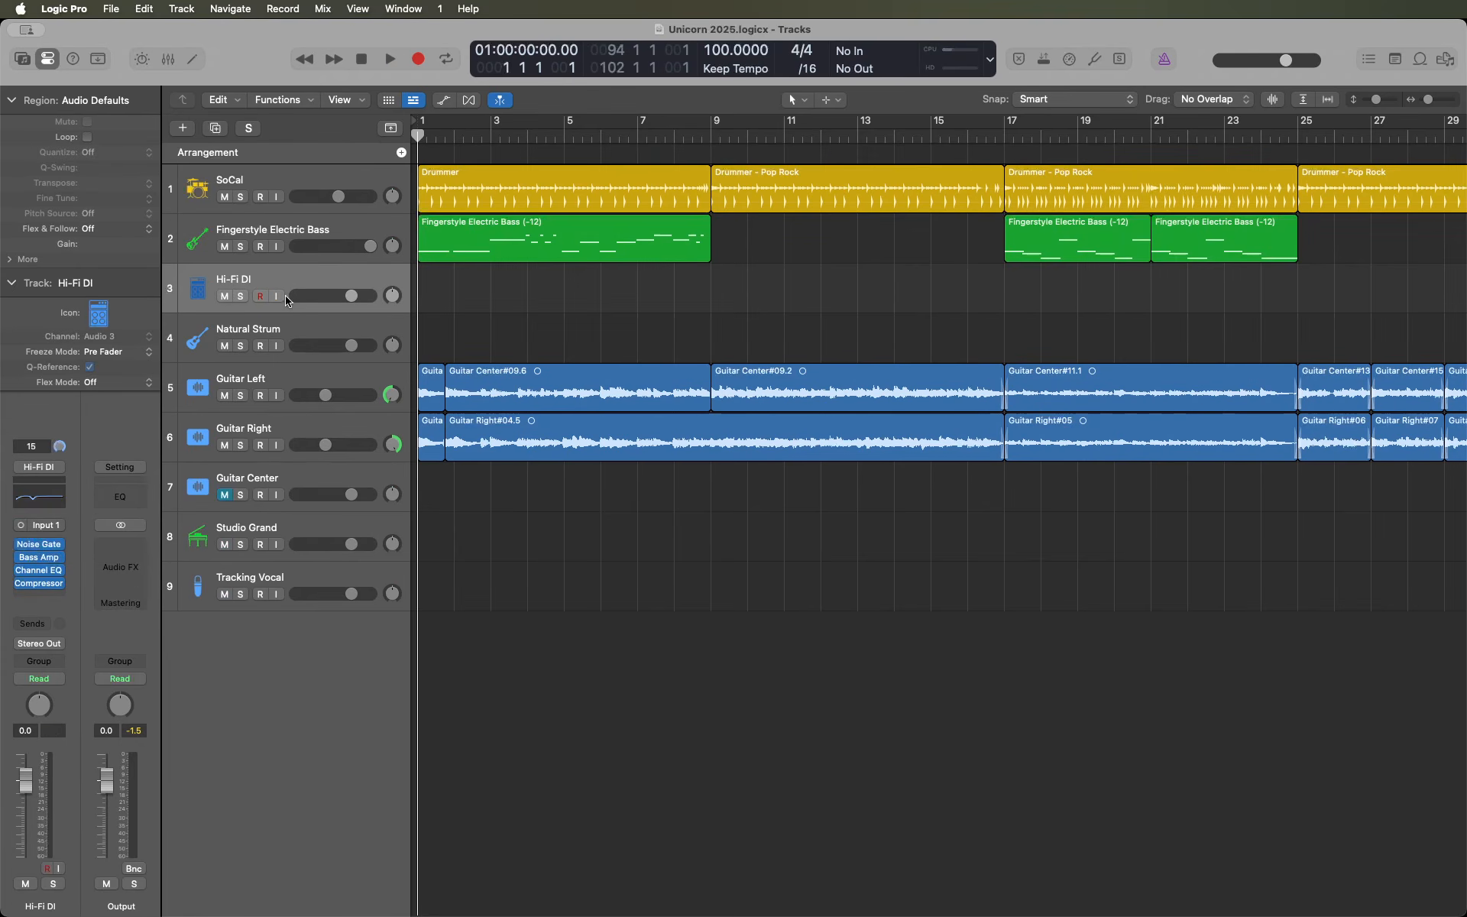
pyautogui.press('Up')
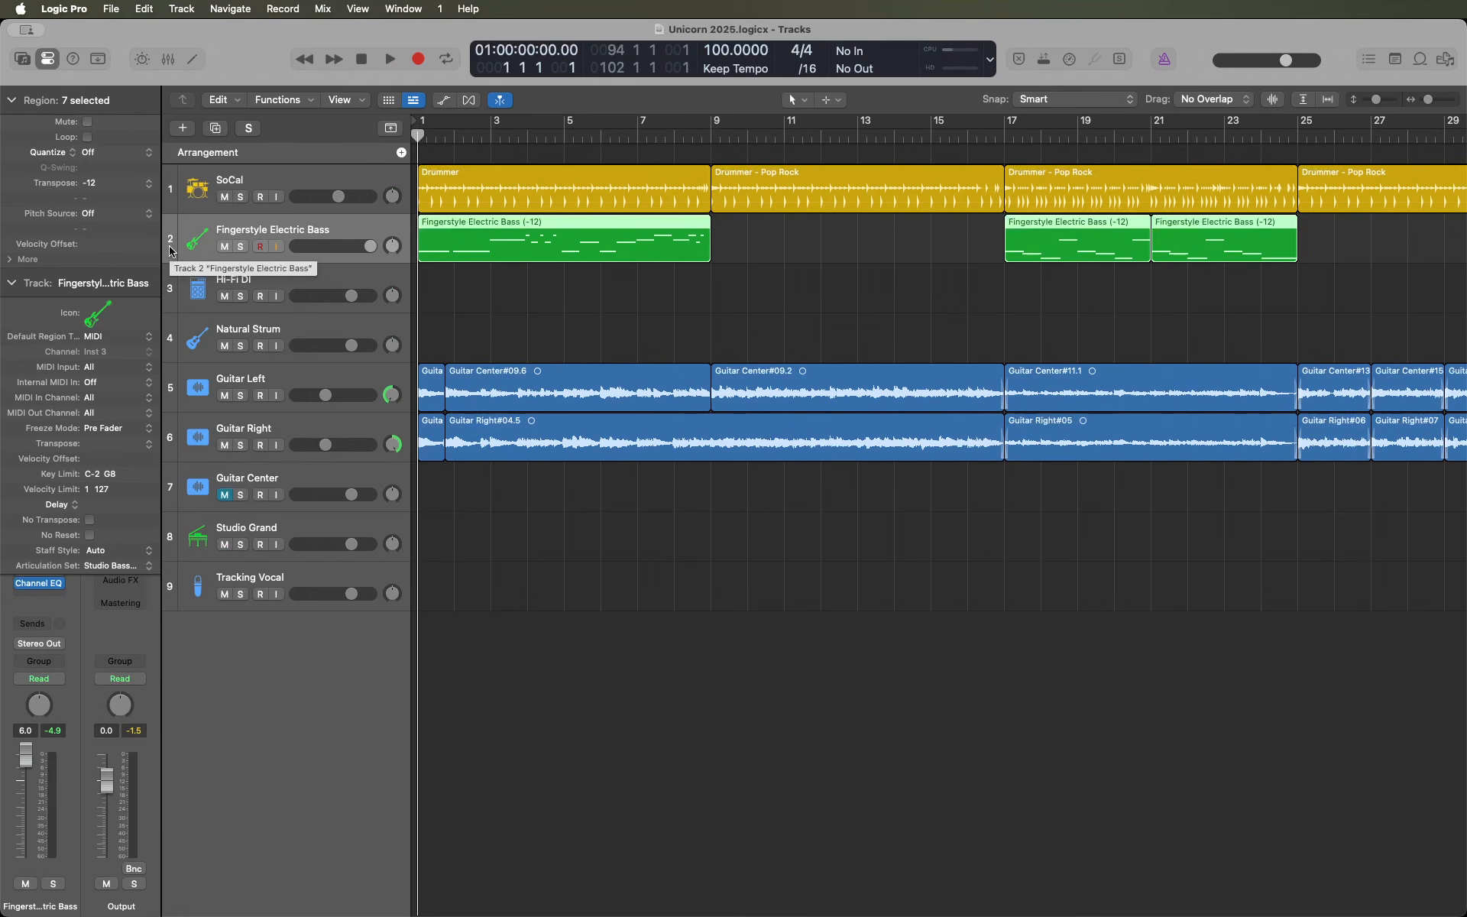
pyautogui.click(277, 248)
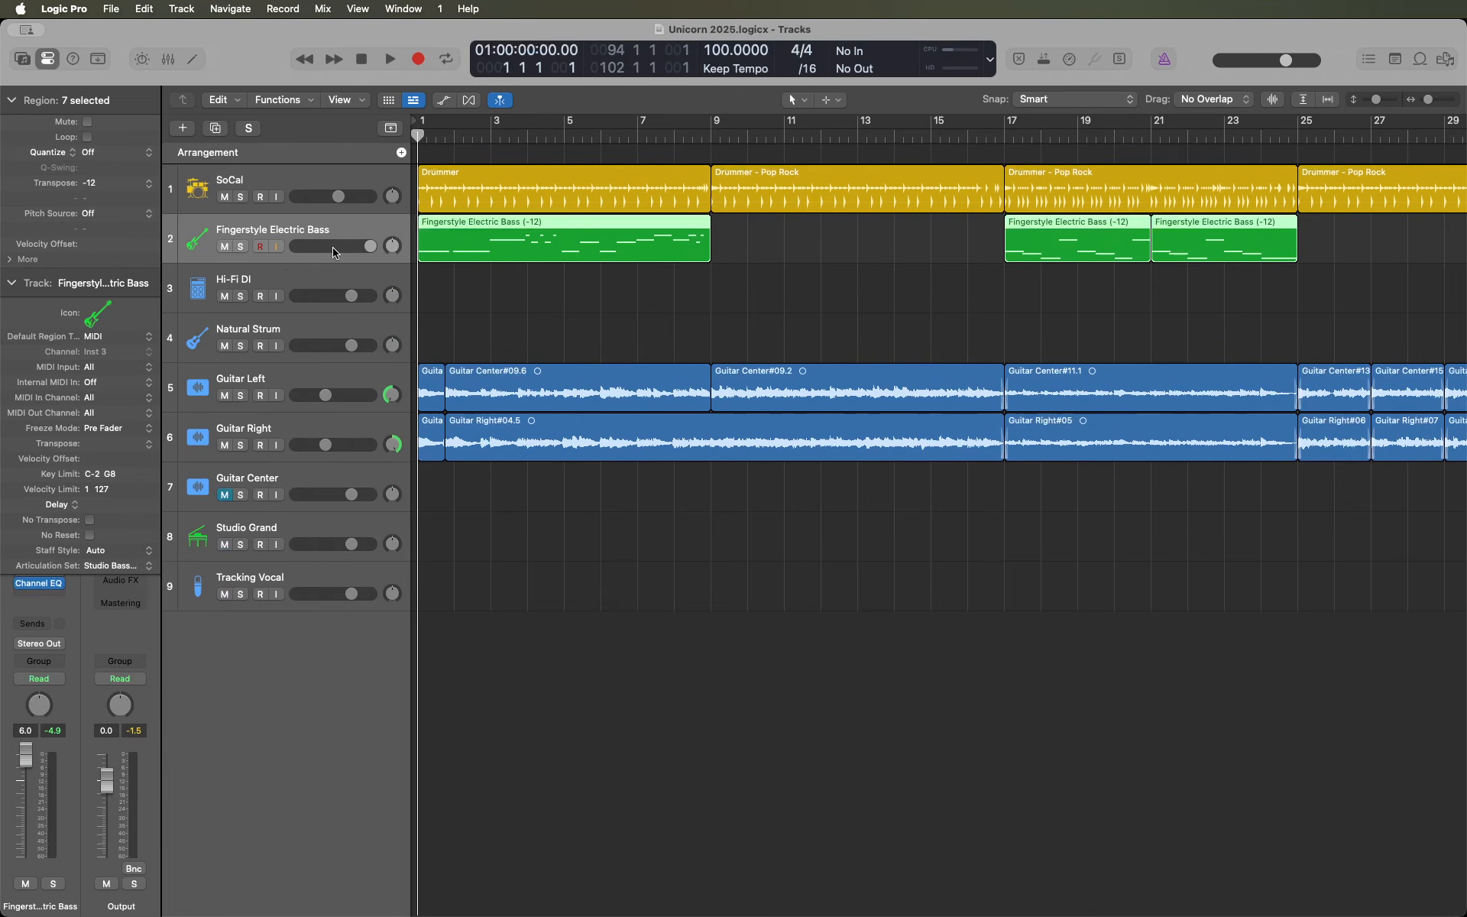
pyautogui.moveTo(369, 248); pyautogui.dragTo(353, 254)
pyautogui.press('space')
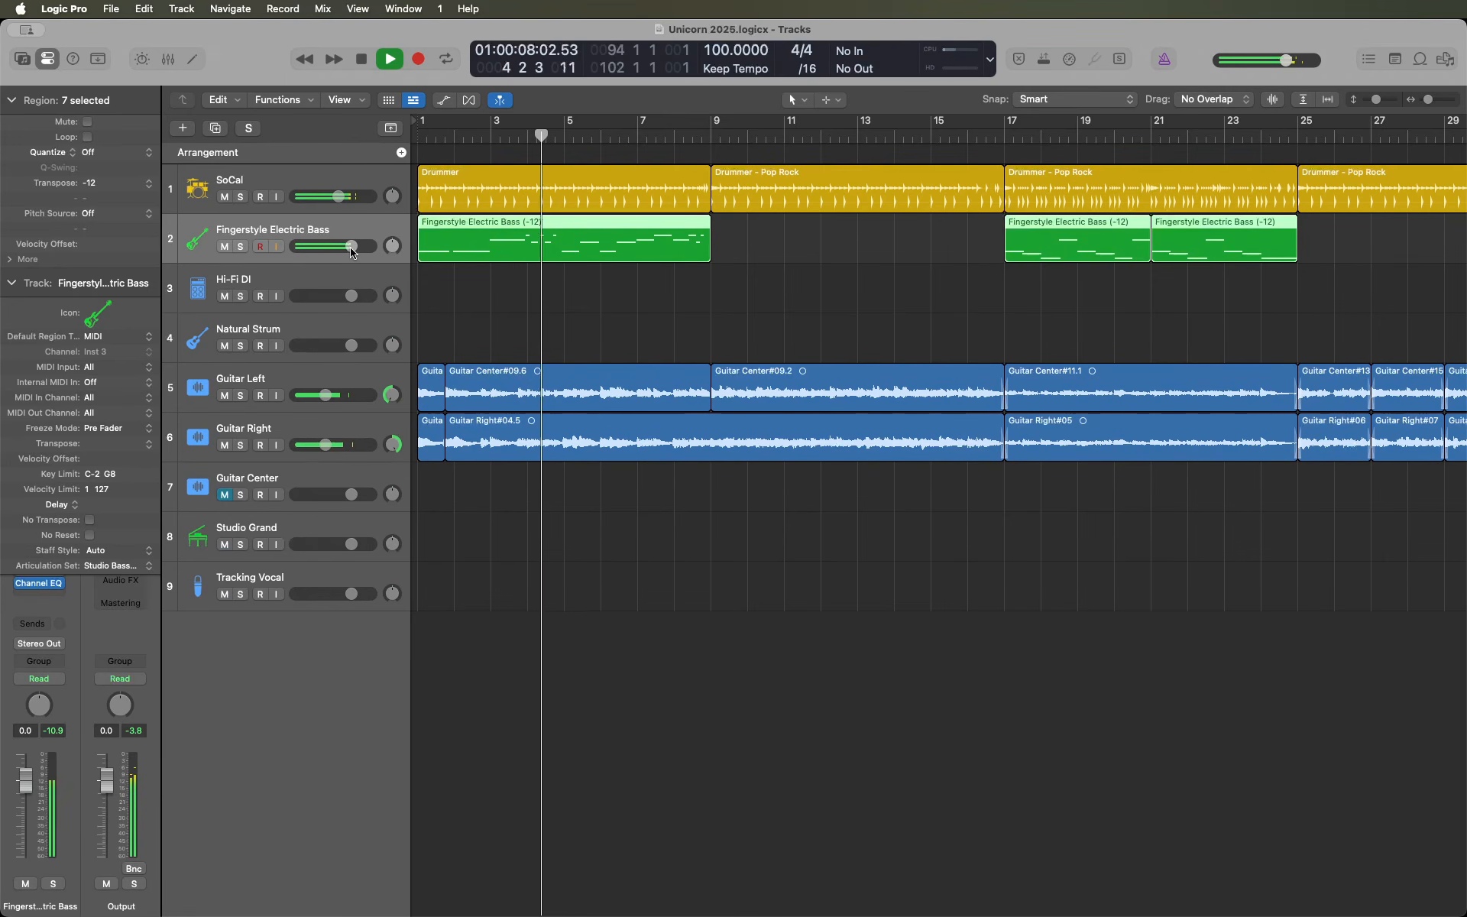
pyautogui.press('space')
pyautogui.moveTo(352, 253); pyautogui.dragTo(342, 254)
pyautogui.press('space')
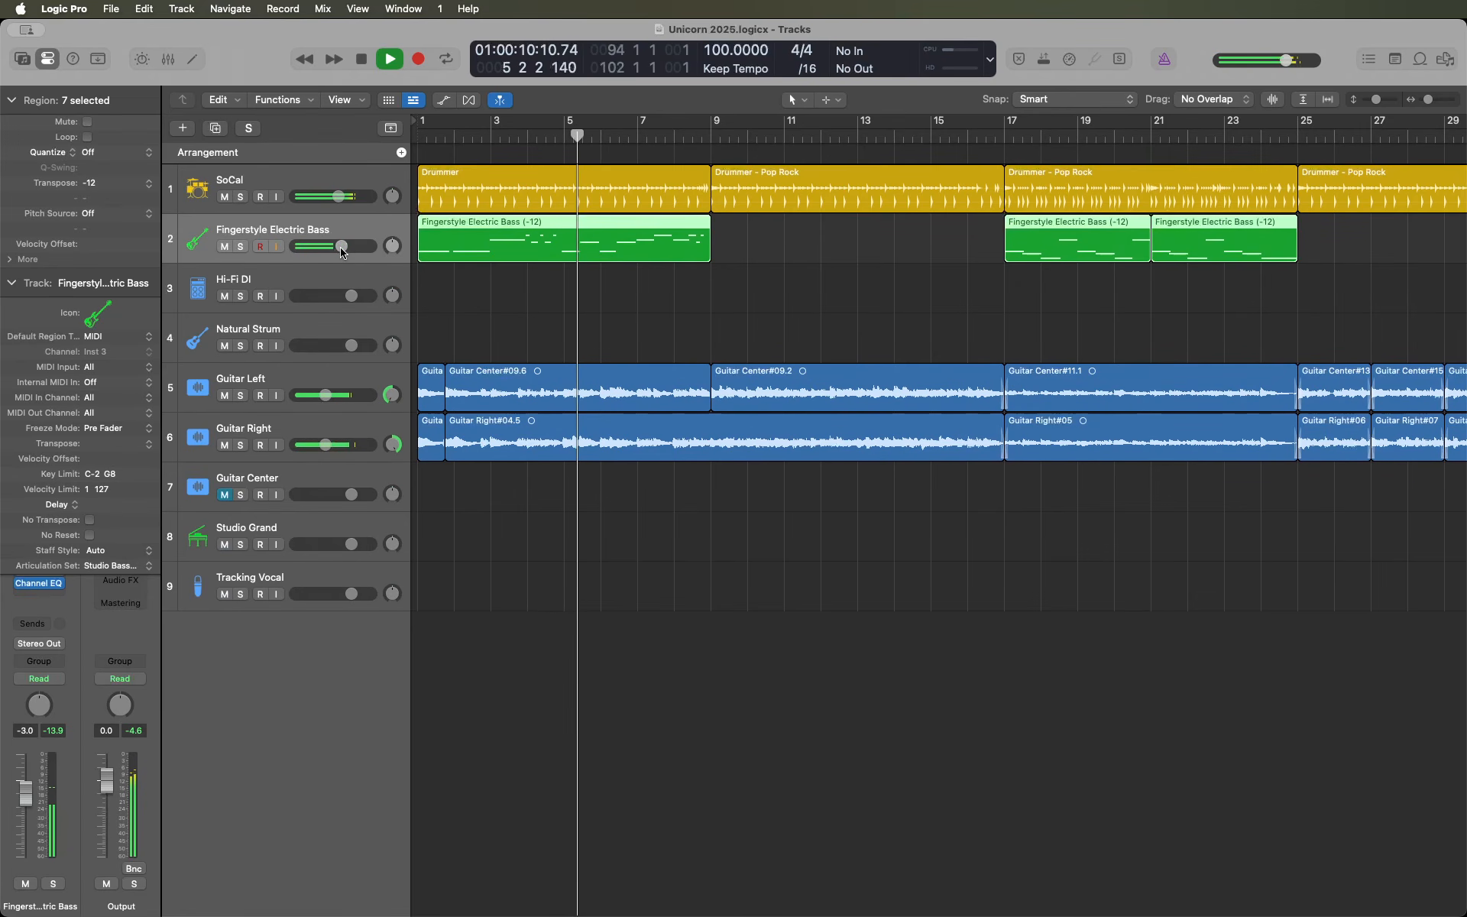
pyautogui.press('space')
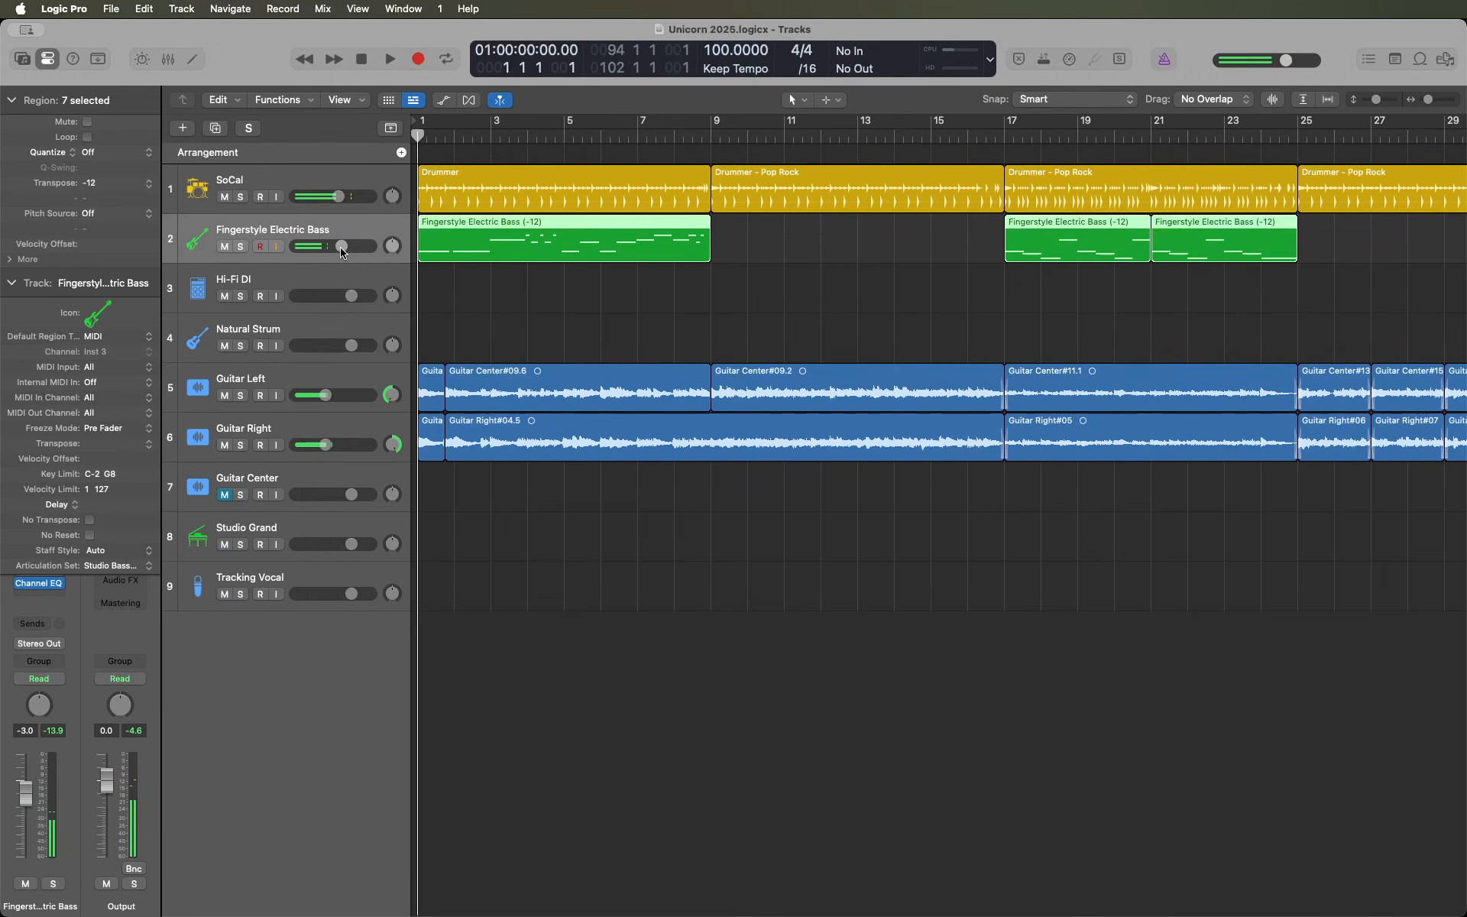
# - Play the bass section at bar 17 from bar 16 to check its level and octave against the other tracks
pyautogui.press('space')
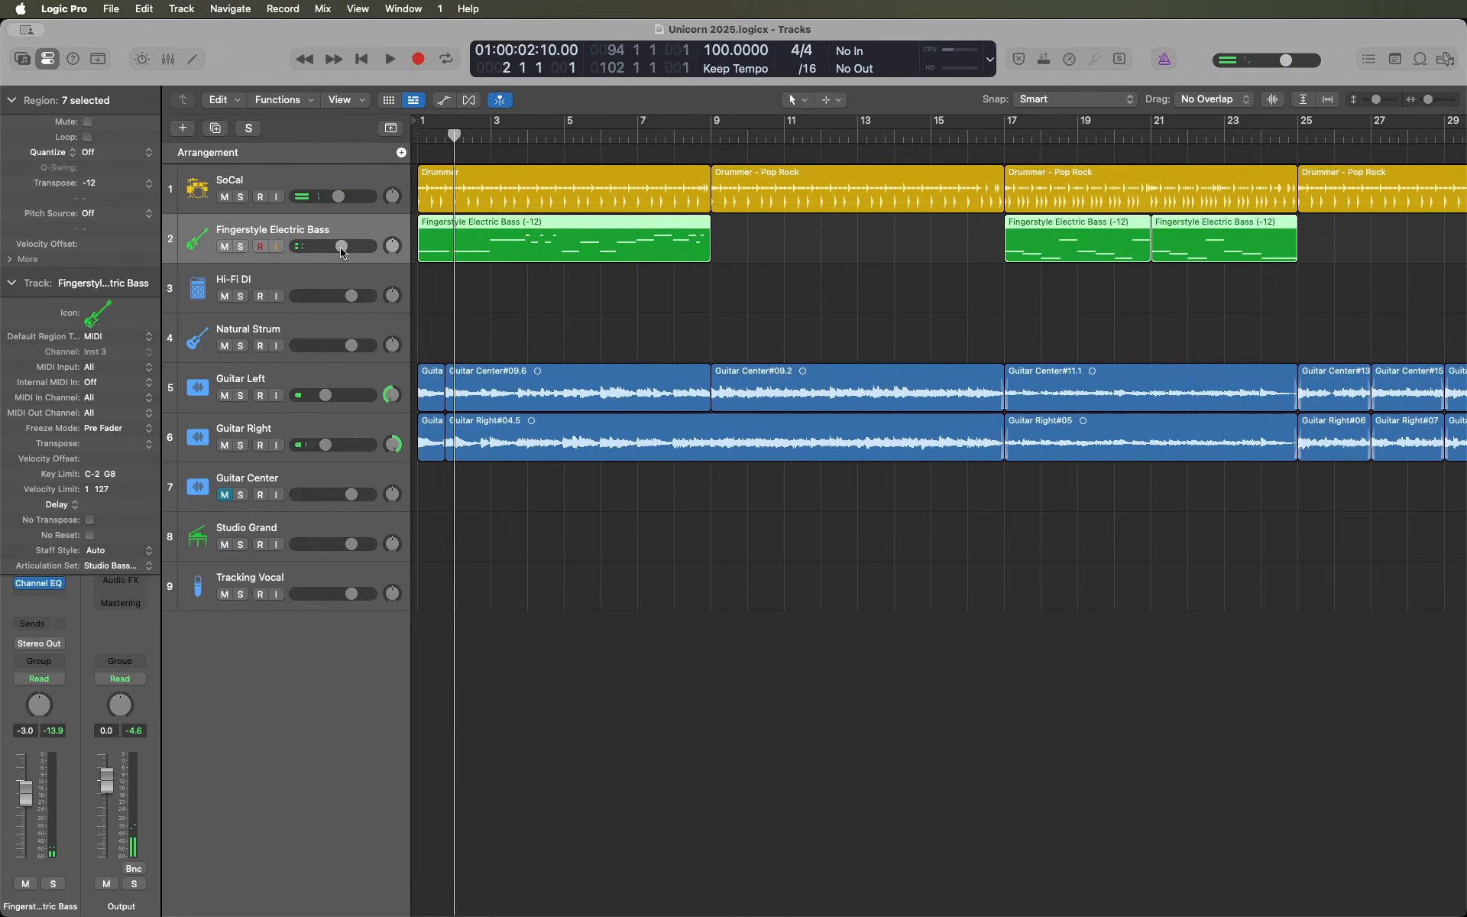
pyautogui.press('.')
pyautogui.hotkey('shift', '.')
pyautogui.press('space')
pyautogui.press('space')
pyautogui.press('space')
pyautogui.press('space')
pyautogui.press(',')
pyautogui.press('space')
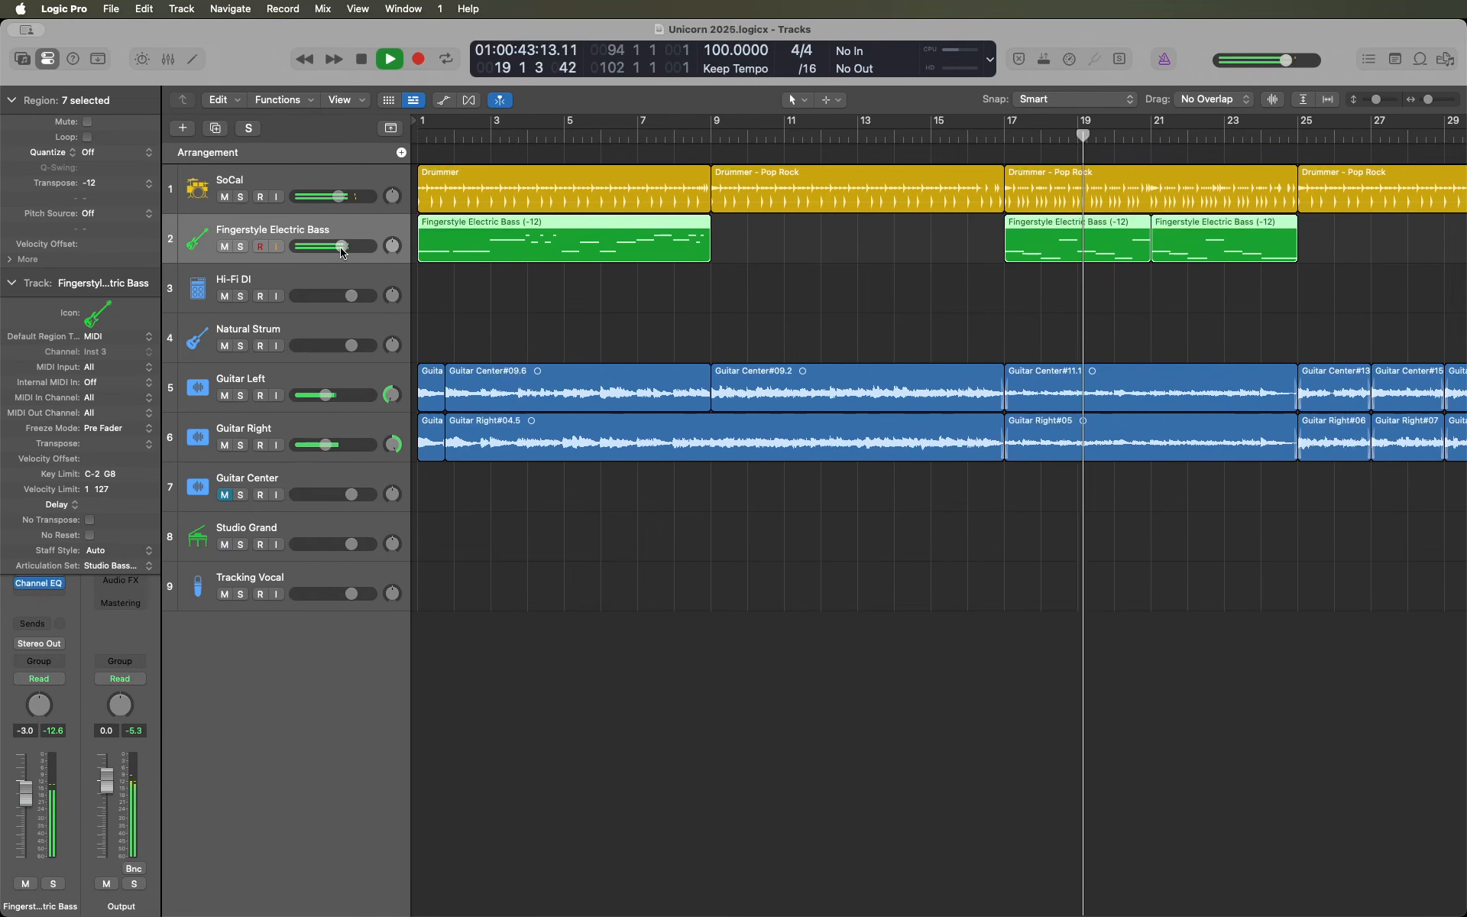
pyautogui.press('space')
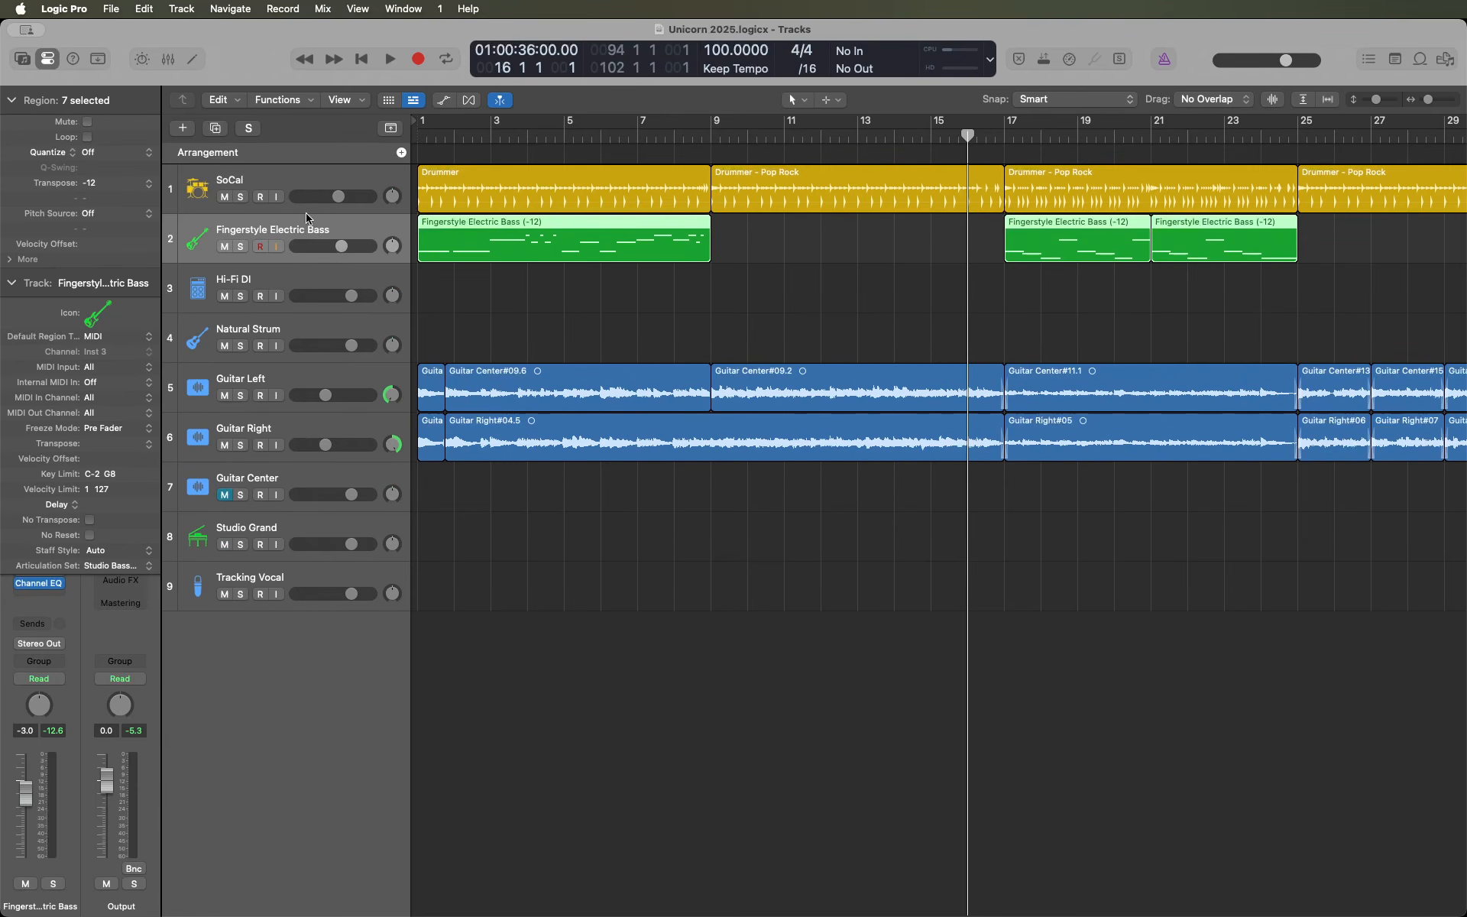
pyautogui.hotkey('ctrl', 'Right')
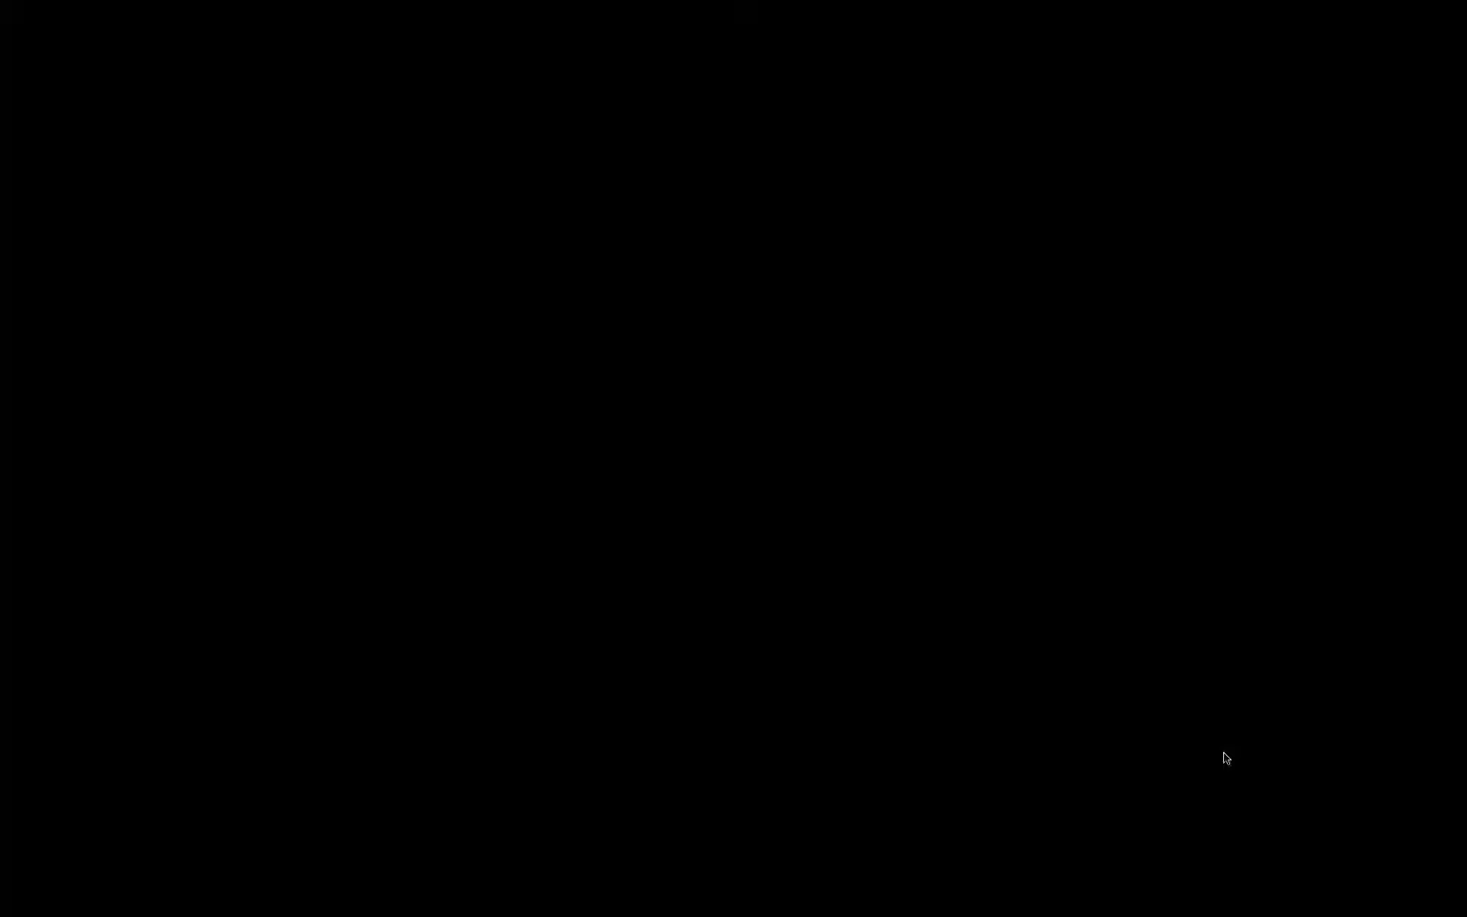